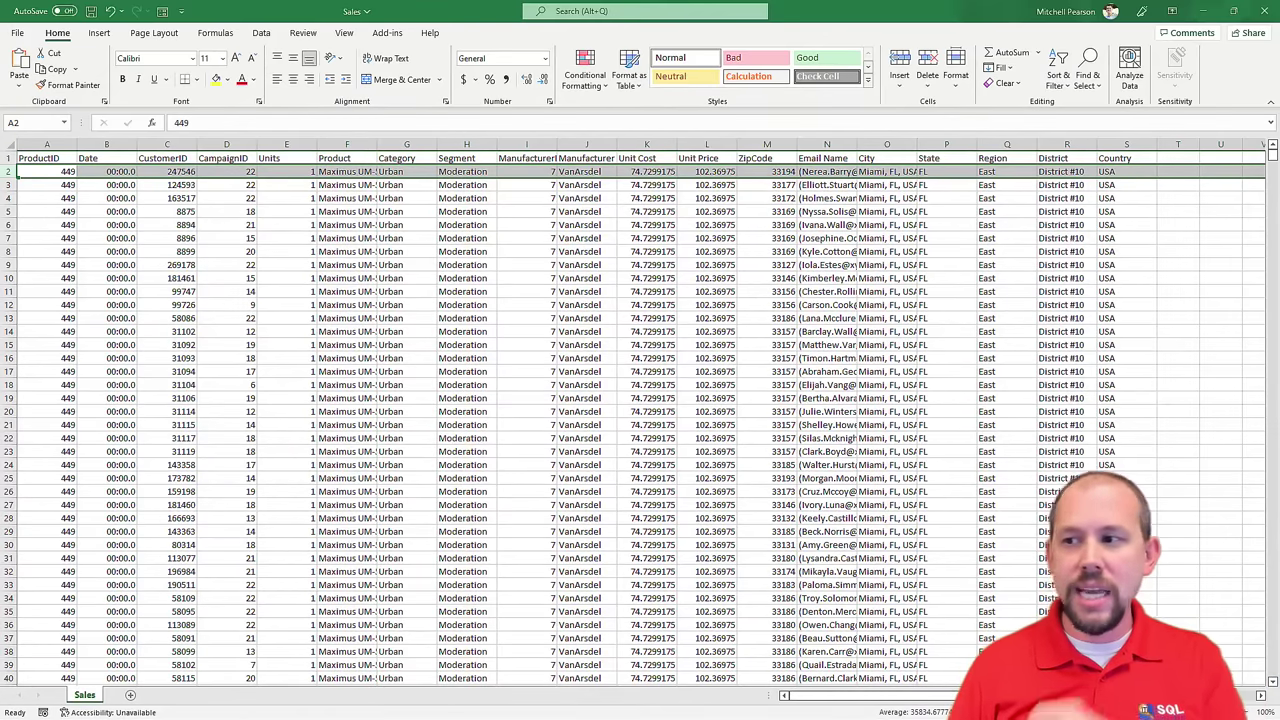
Step: Create a blank workbook and insert a Basic Radial SmartArt graphic from the Cycle category
key(ctrl+n)
drag(511, 134, 653, 236)
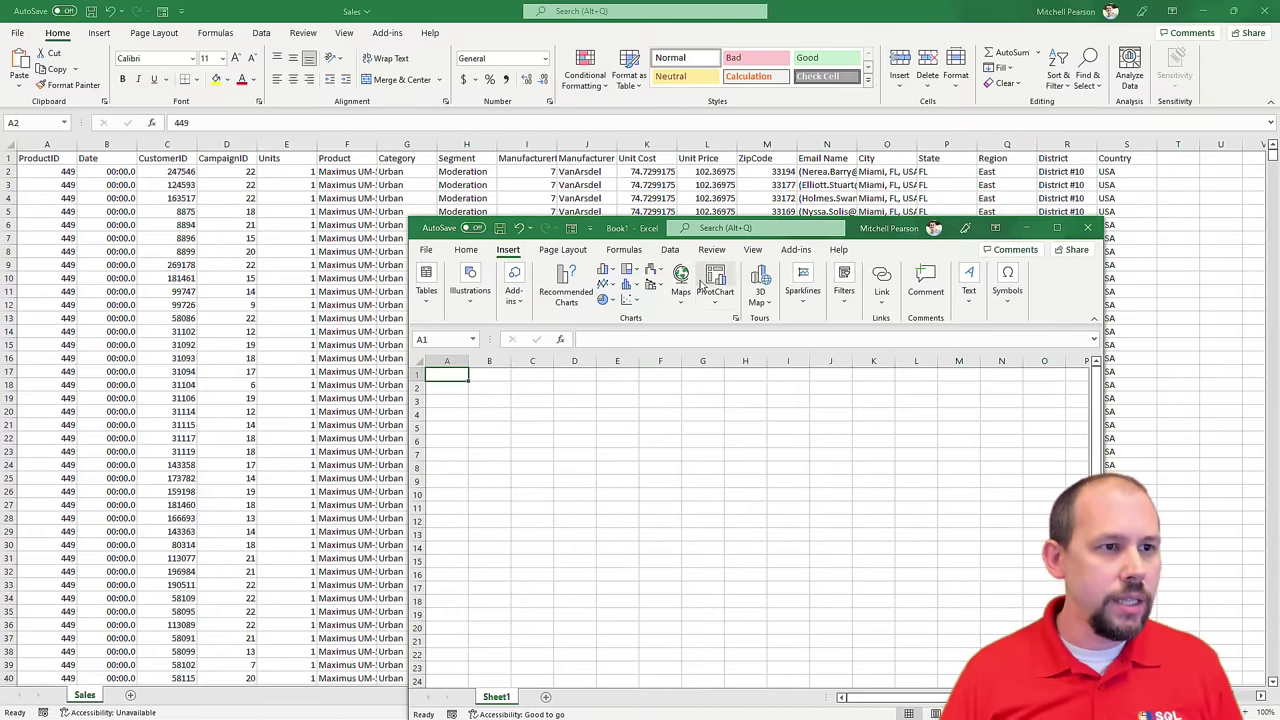
click(1057, 228)
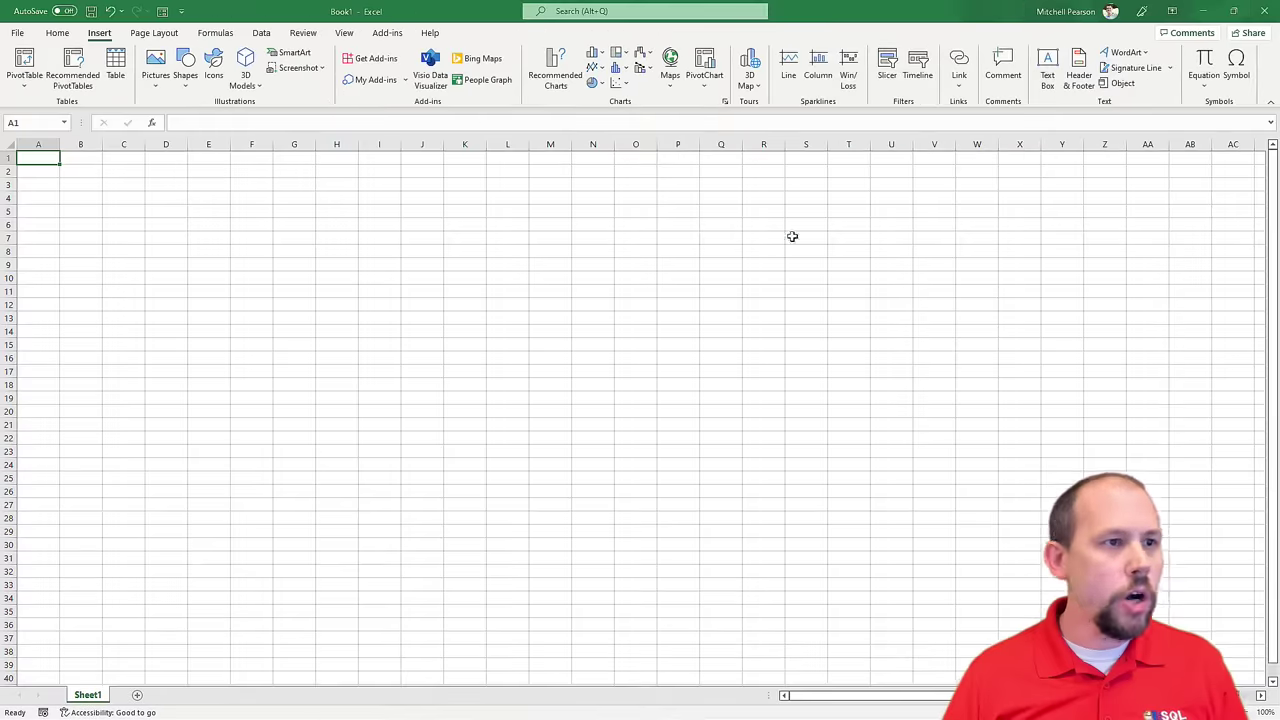
click(292, 55)
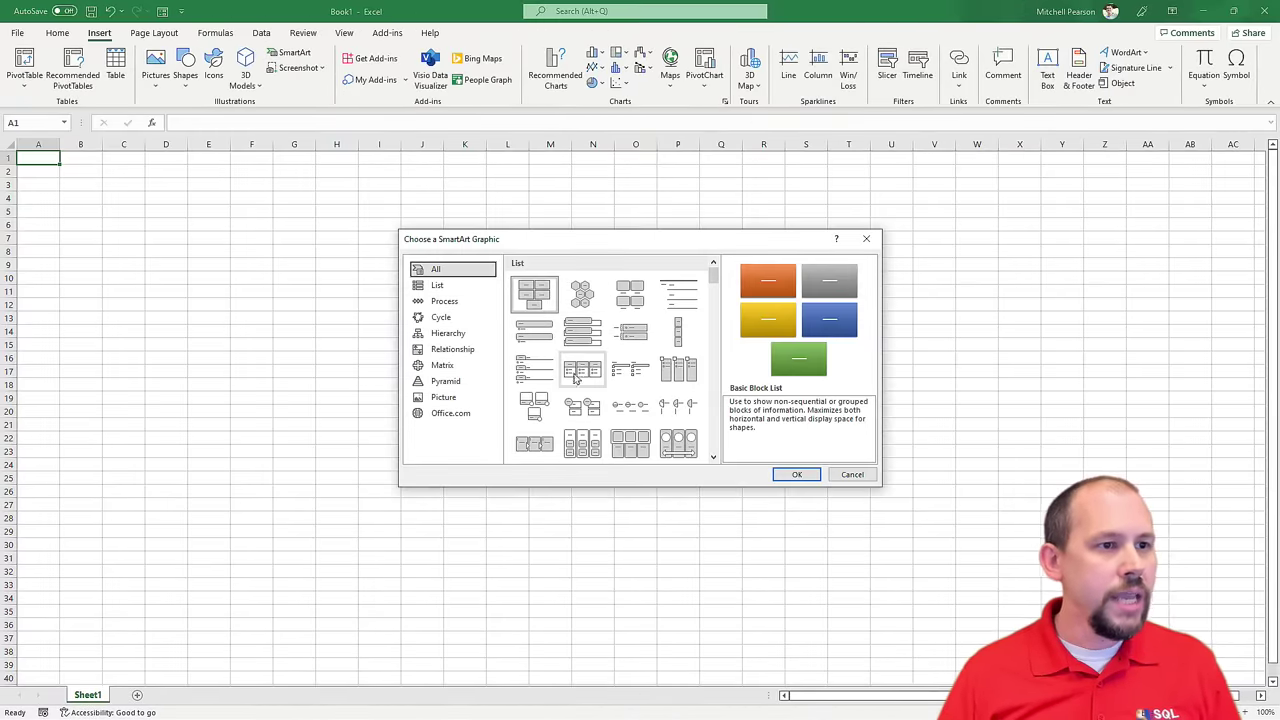
click(441, 317)
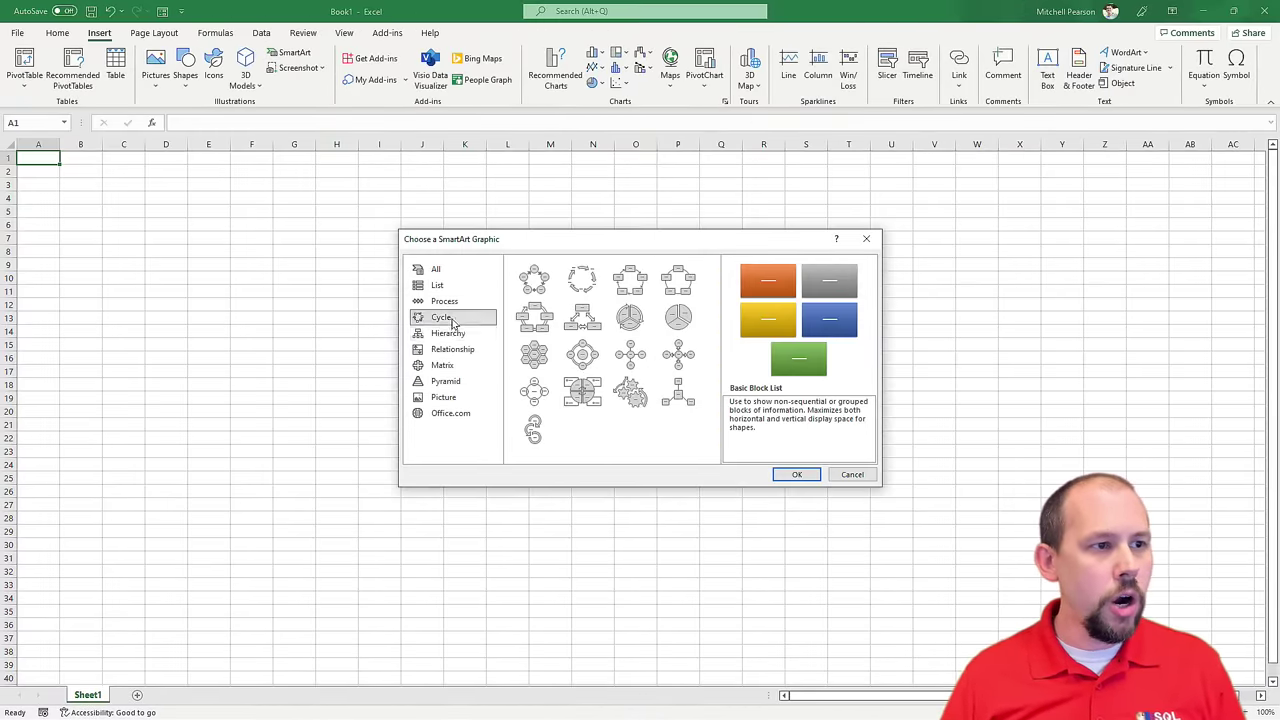
click(630, 354)
click(797, 474)
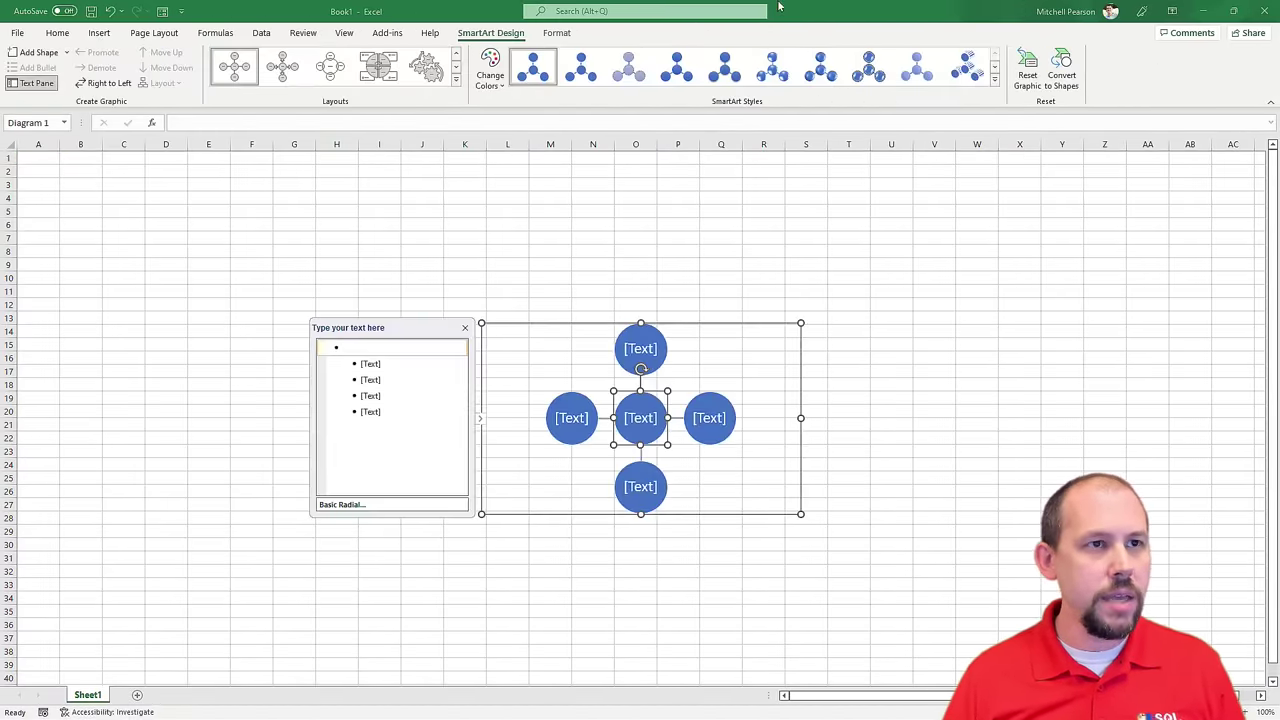
Step: Shrink the diagram workbook over the Sales data and label the central circle FactSales
drag(798, 14, 787, 108)
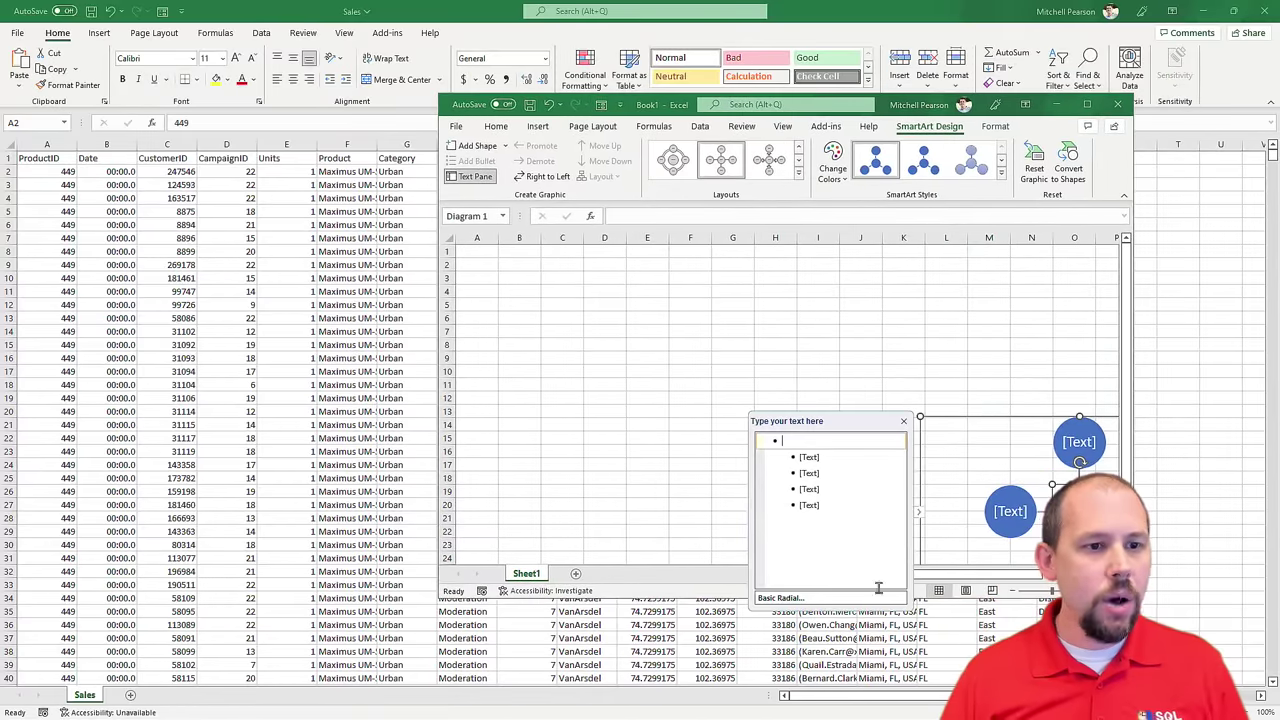
drag(955, 576, 970, 576)
click(985, 490)
scroll(1126, 330, down, 2)
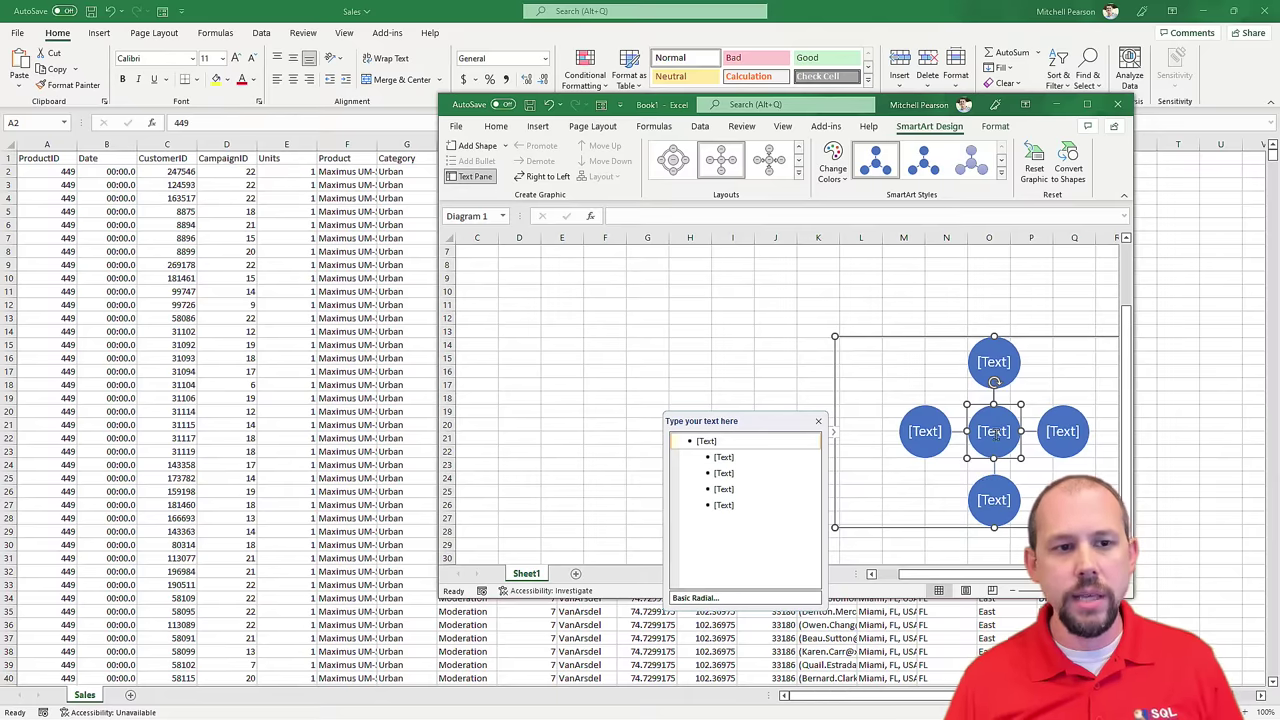
click(998, 432)
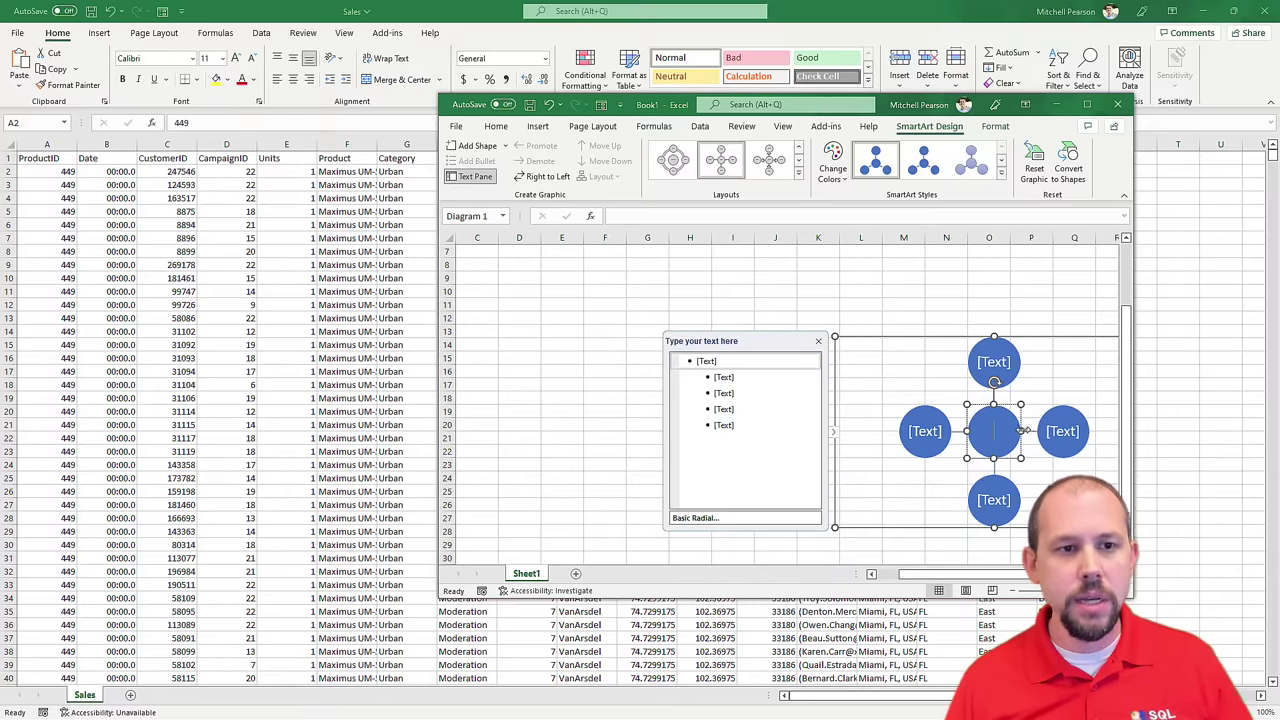
text(FactSales)
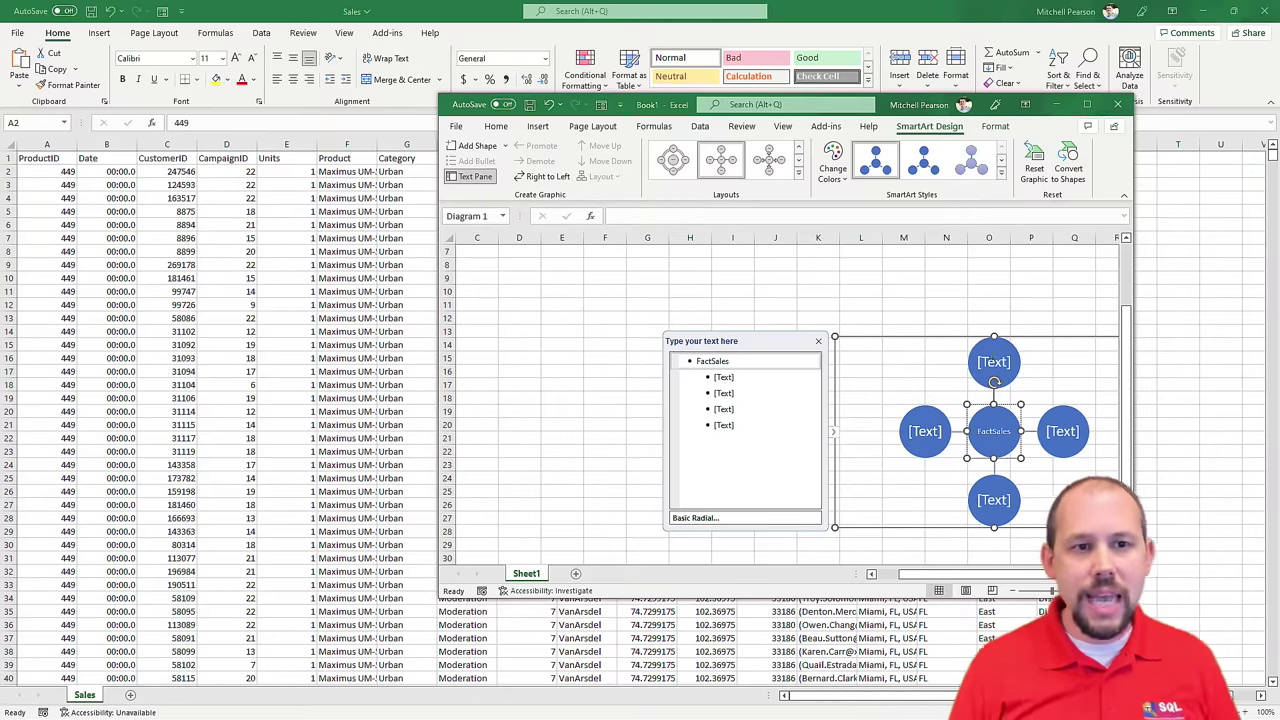
Step: Label the circle above FactSales as DimDate
click(993, 360)
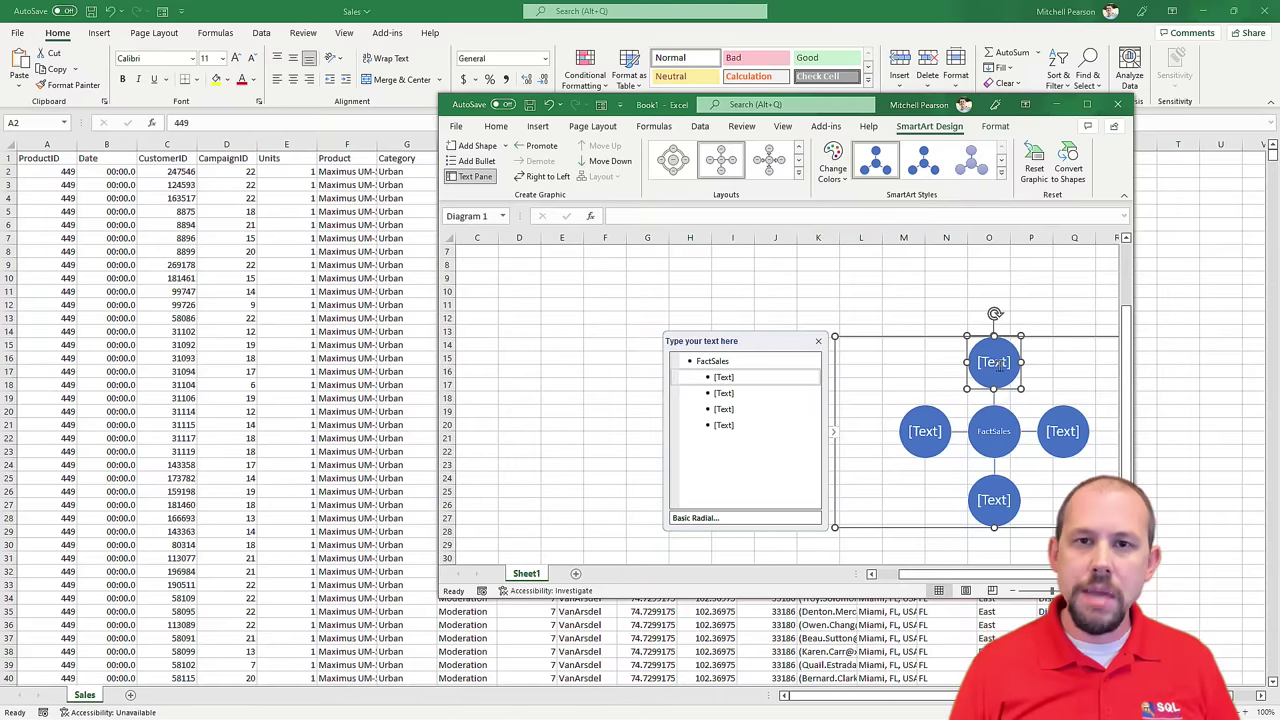
click(998, 366)
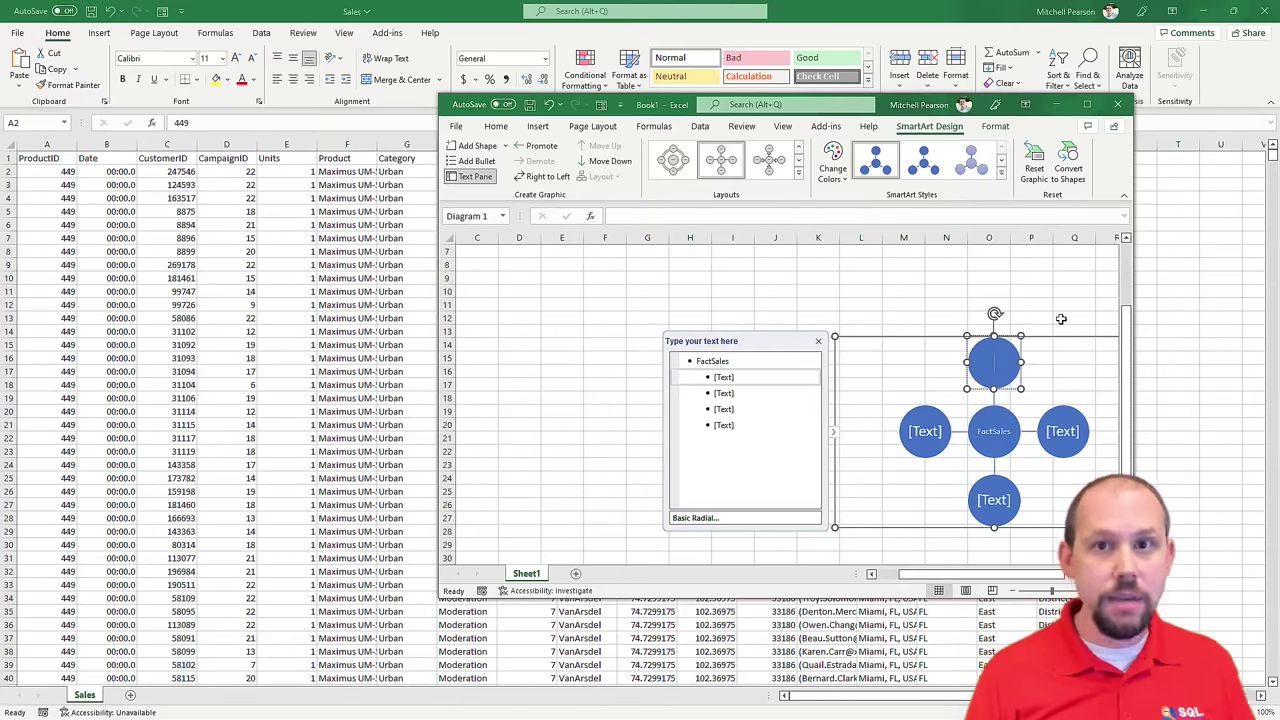
text(Date)
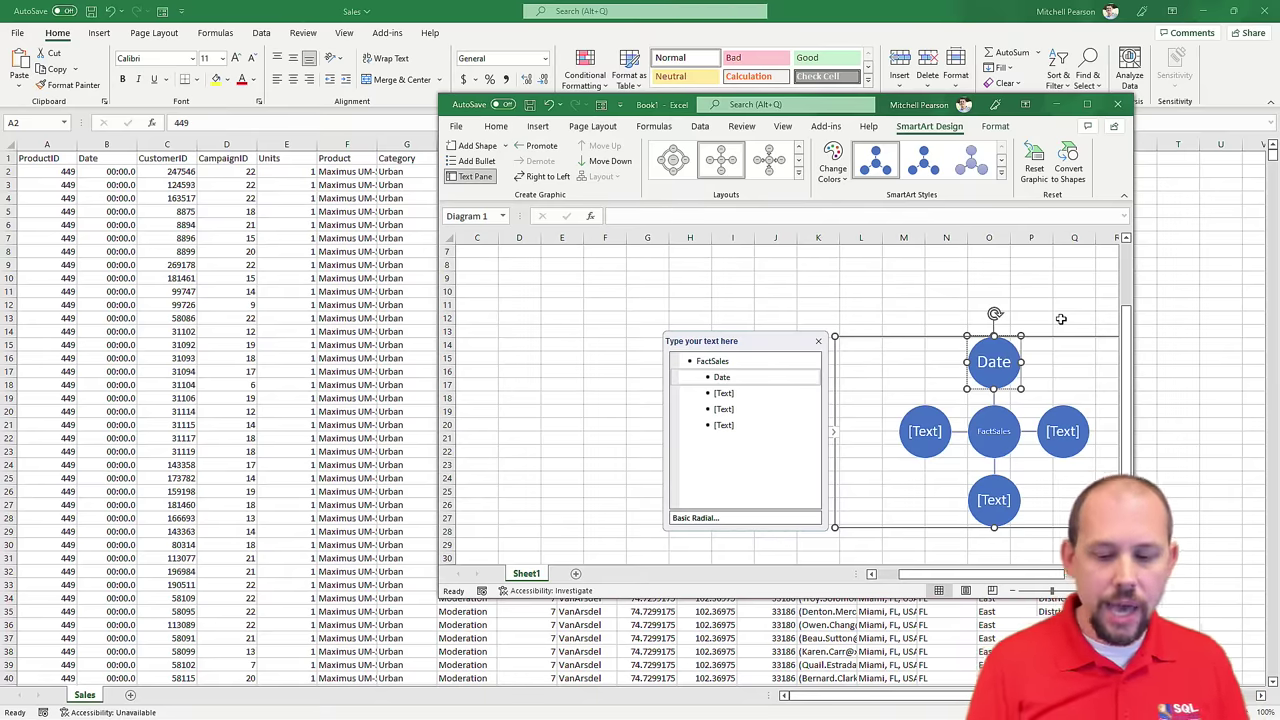
key(Home)
text(Dim)
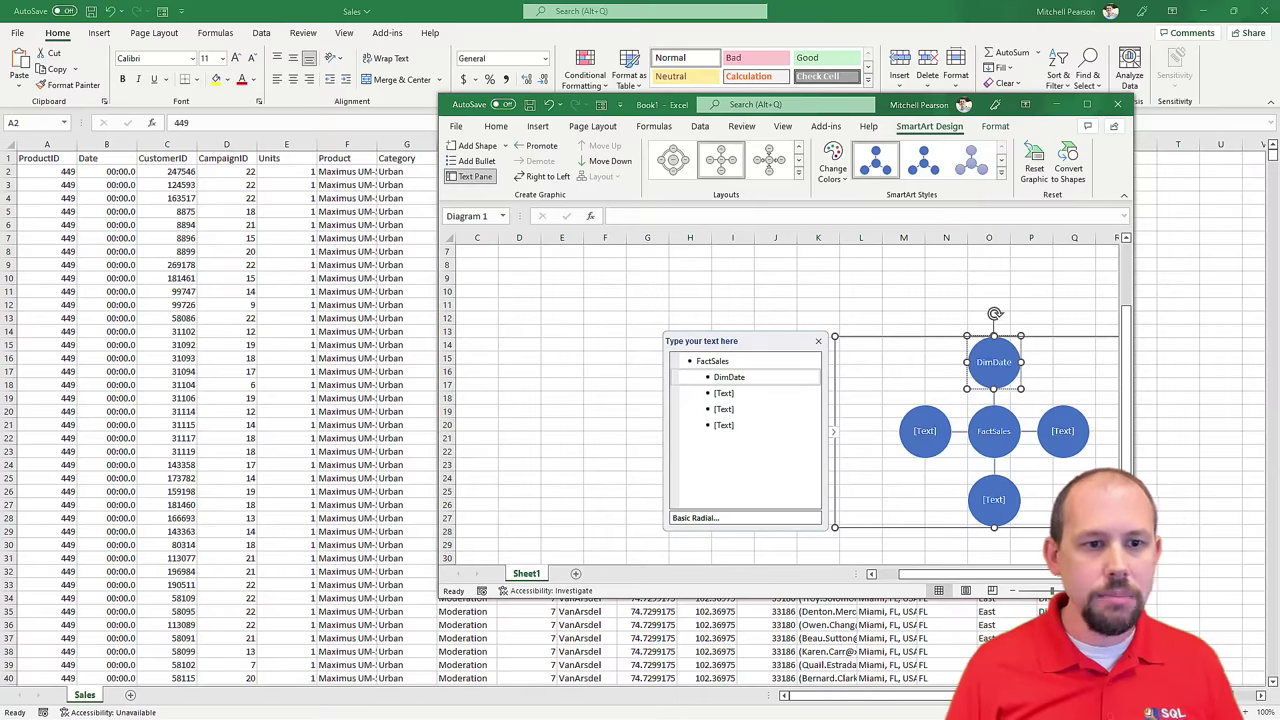
Step: Label the circle to the left of FactSales as DimCustomer
scroll(1042, 582, up, 3)
drag(1042, 582, 1025, 582)
click(866, 458)
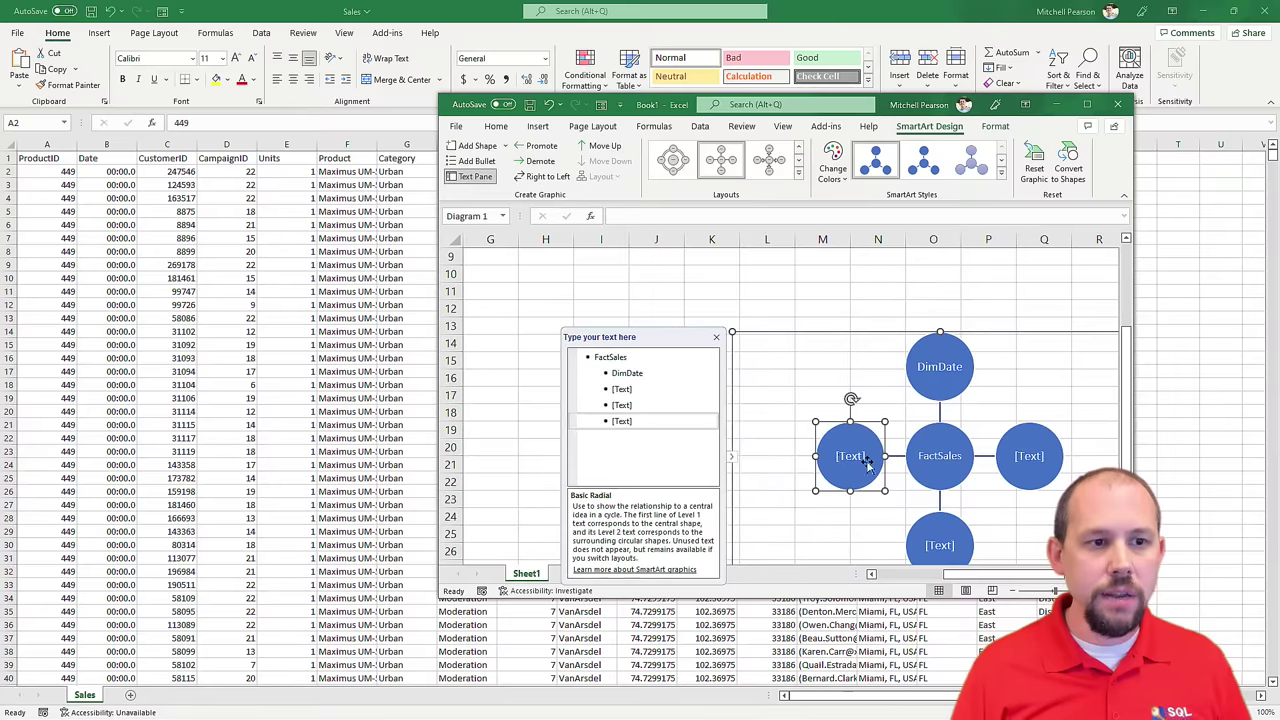
click(851, 456)
text(DimCustomer)
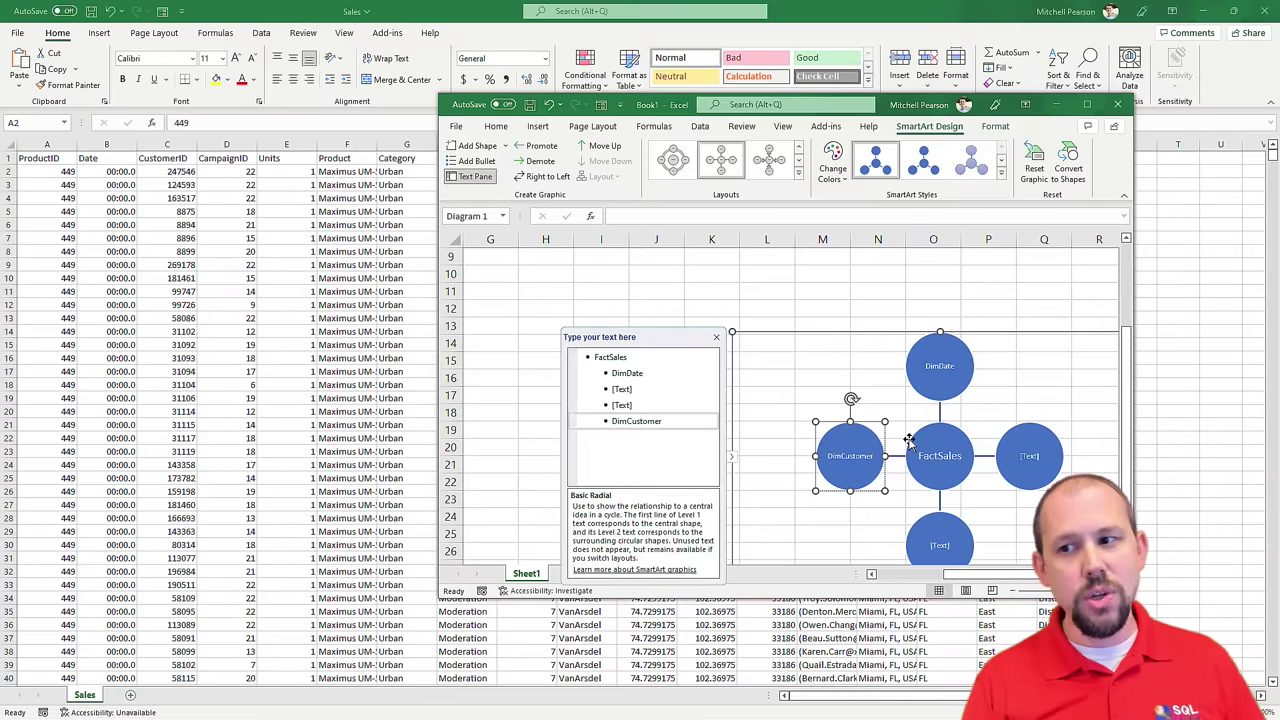
Step: Label the circle to the right of FactSales as DimProduct
click(1028, 460)
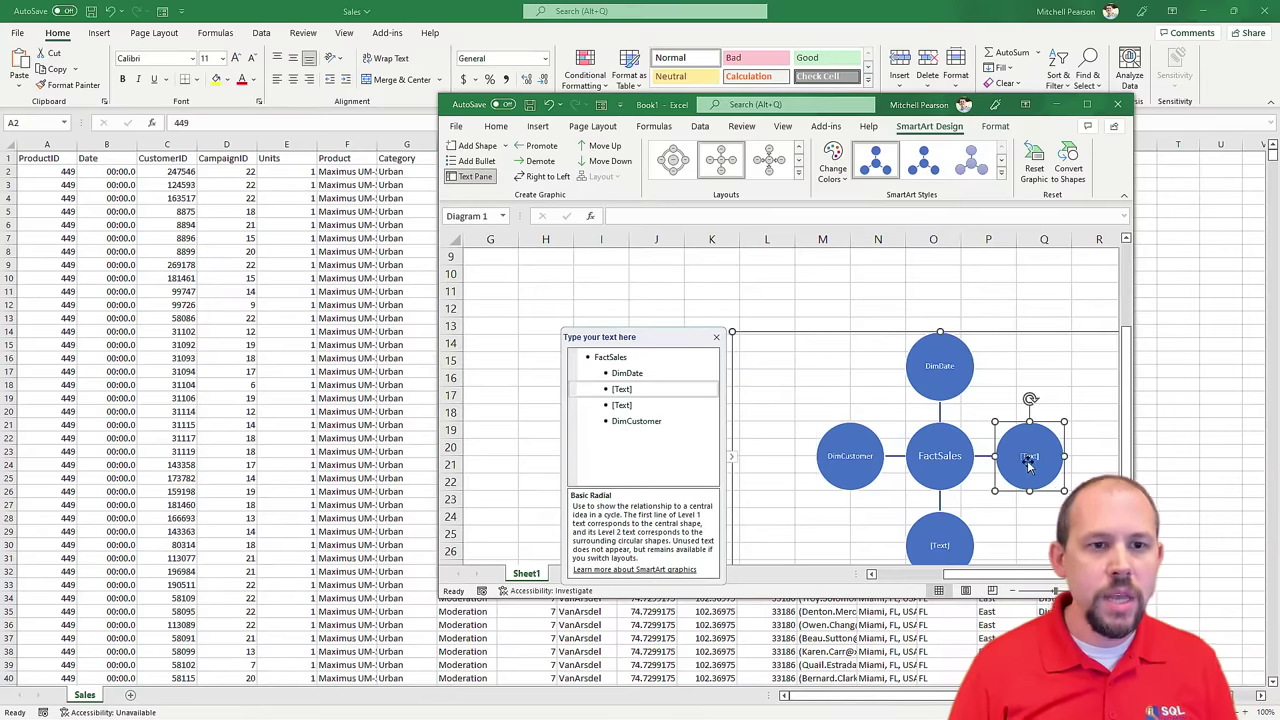
click(1031, 456)
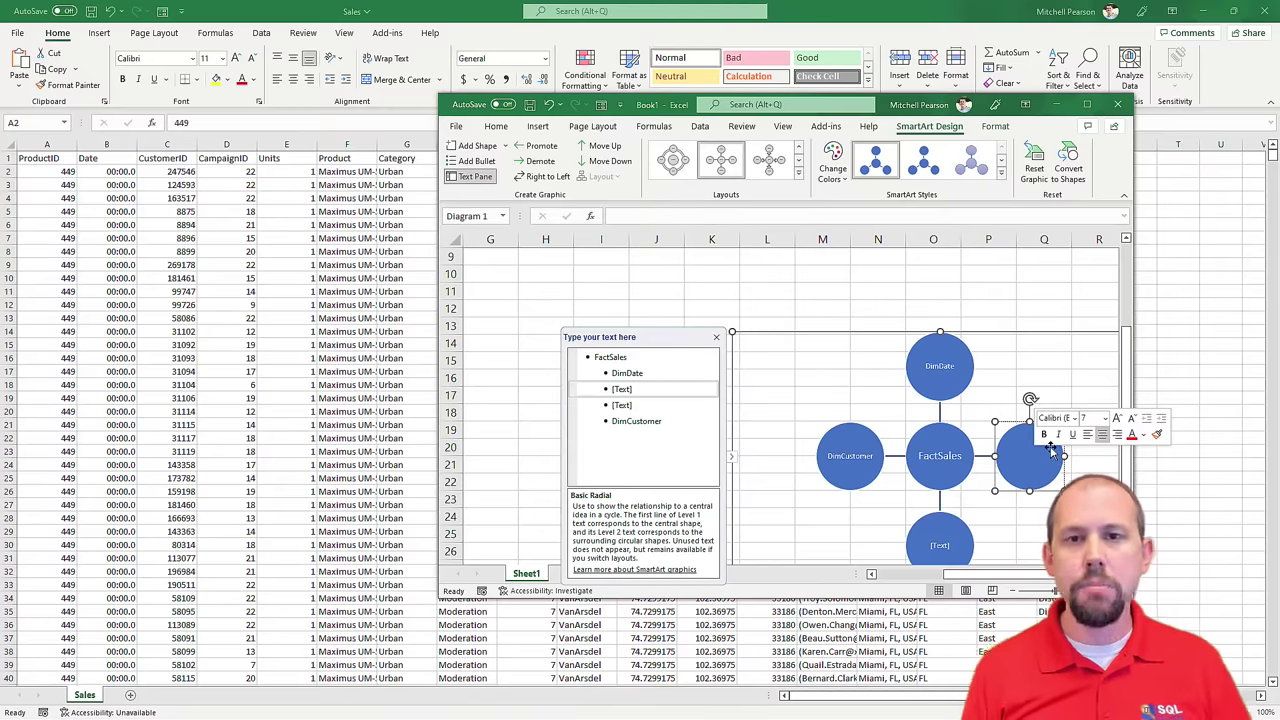
text(DimProduct)
Step: Open the text of the circle below FactSales for editing and move the diagram workbook to uncover the Sales column headers
click(940, 545)
click(940, 545)
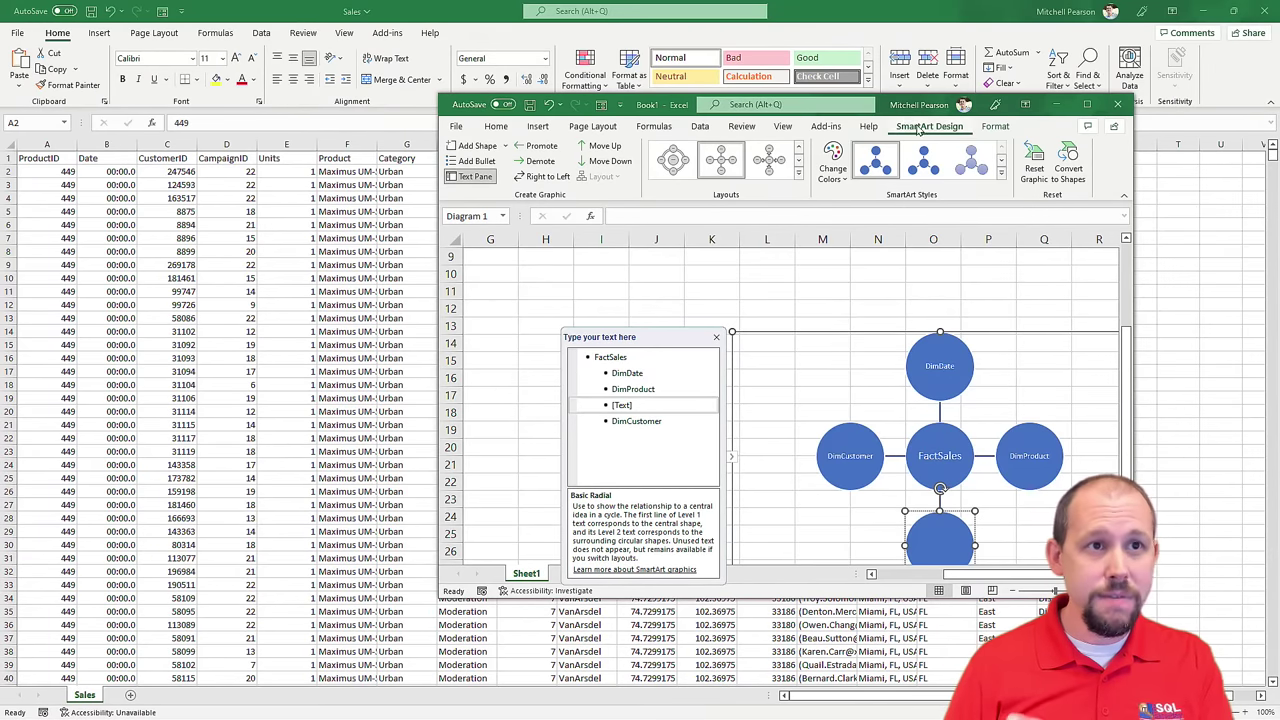
drag(893, 112, 797, 214)
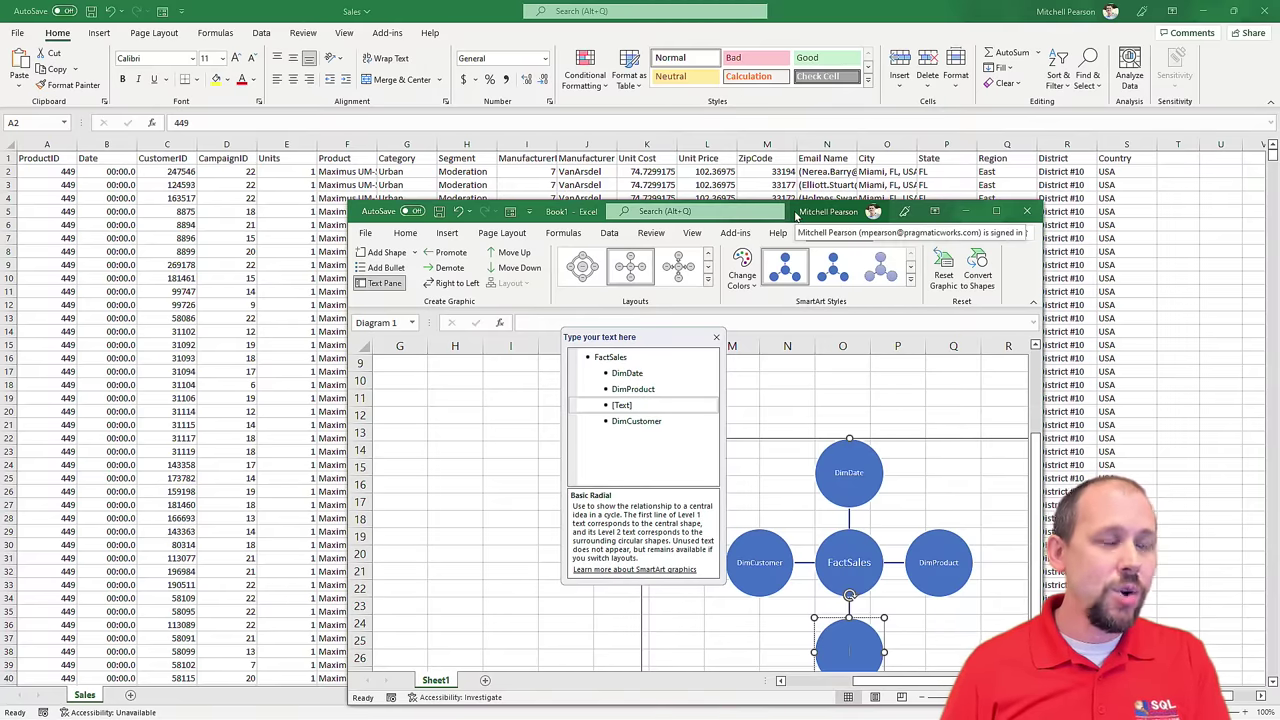
drag(796, 213, 779, 208)
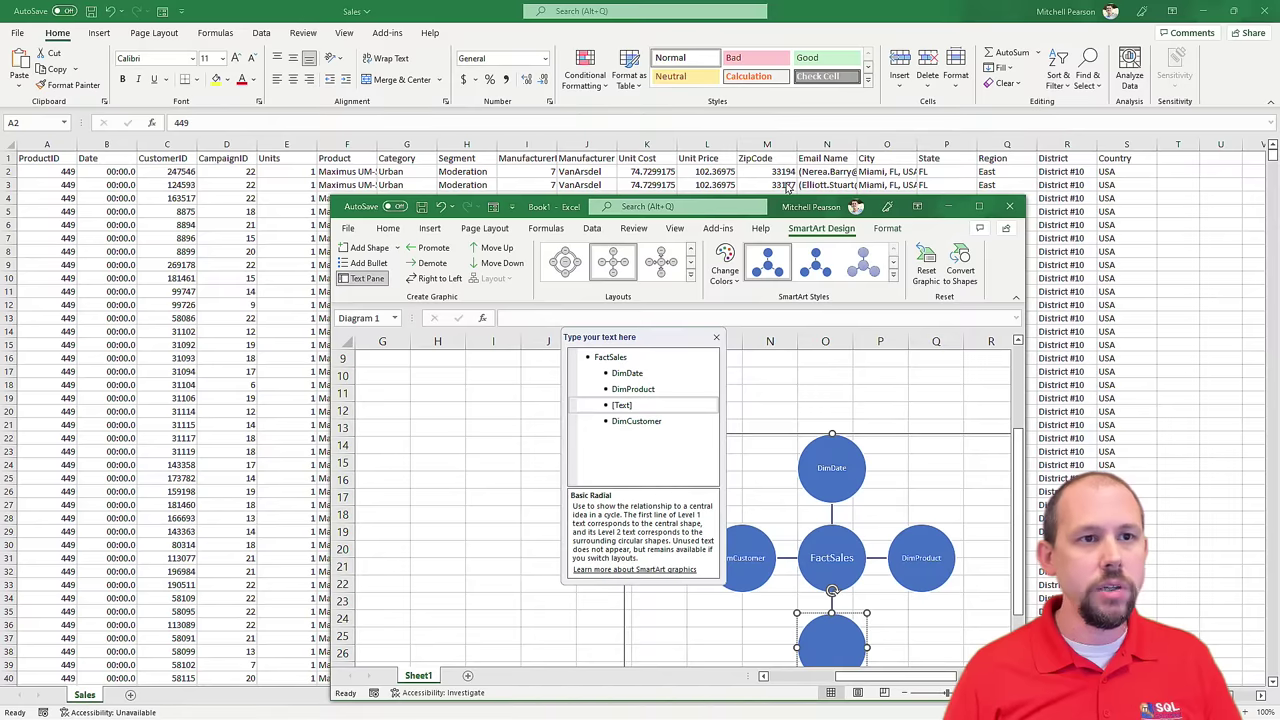
text(DimCustomer)
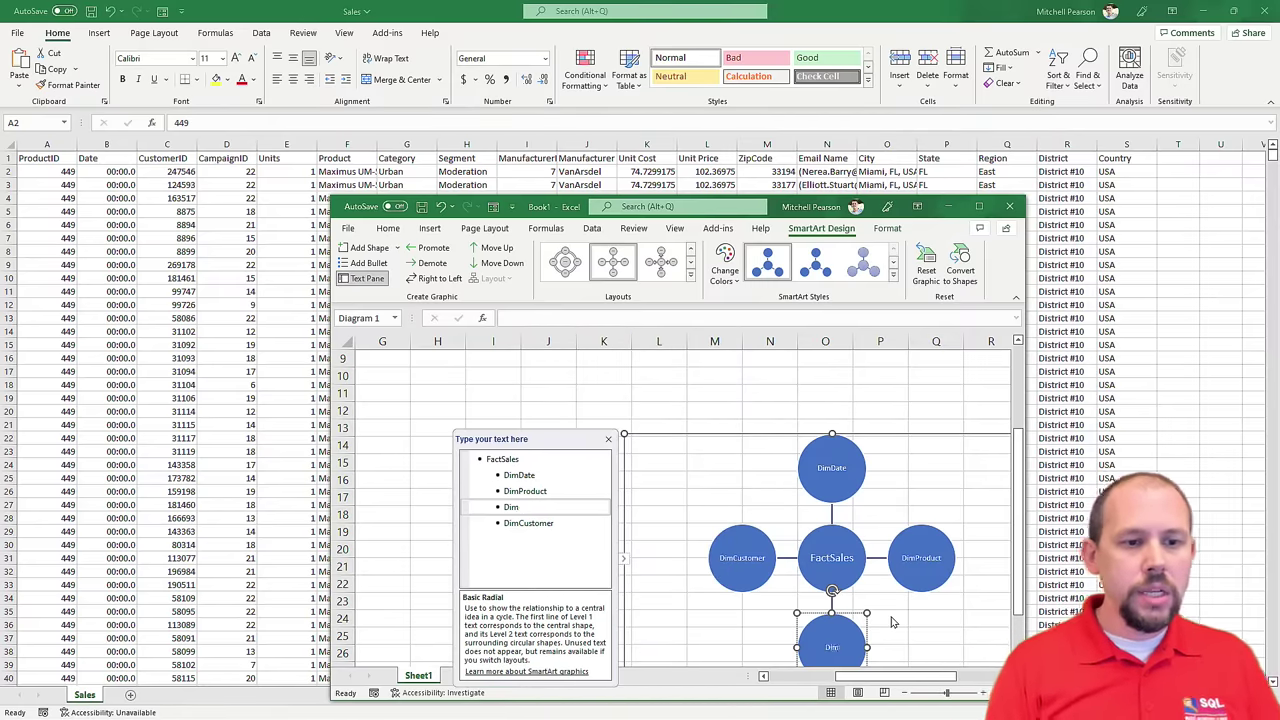
key(BackSpace)
key(BackSpace)
key(BackSpace)
key(BackSpace)
key(BackSpace)
key(BackSpace)
key(BackSpace)
key(BackSpace)
key(BackSpace)
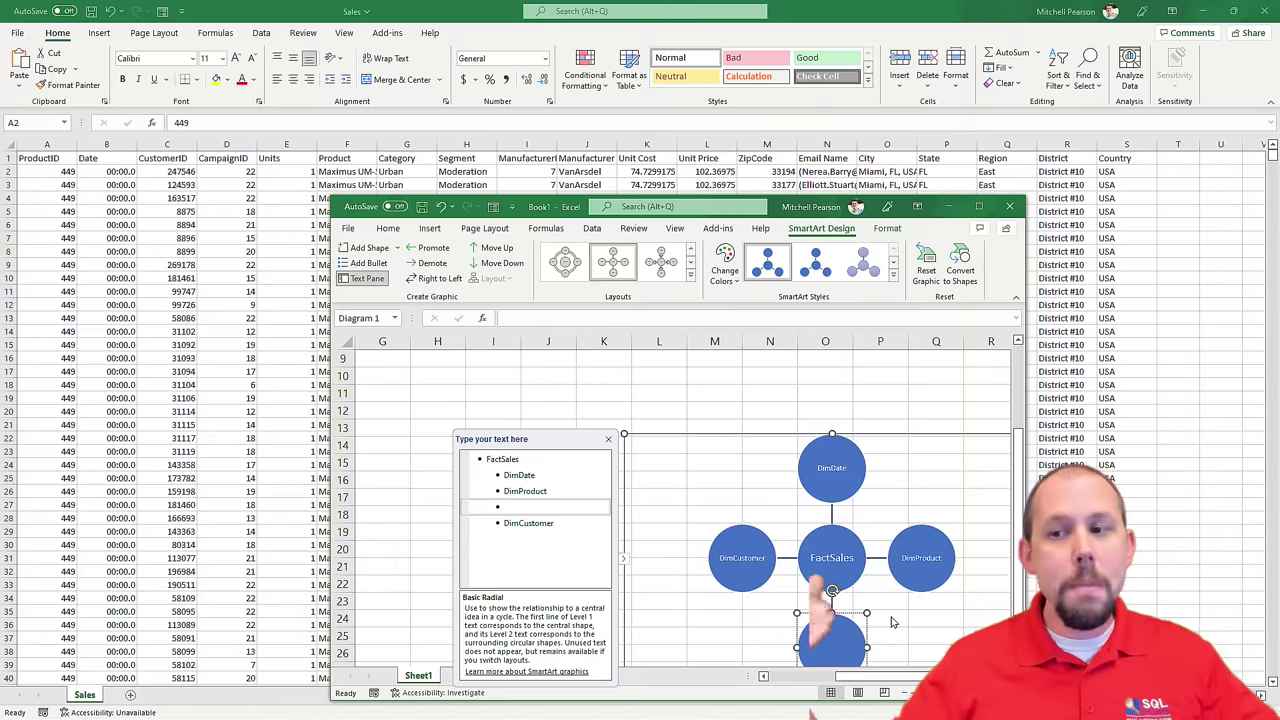
Step: Label the circle below FactSales as DimGeography
text(DimGeography)
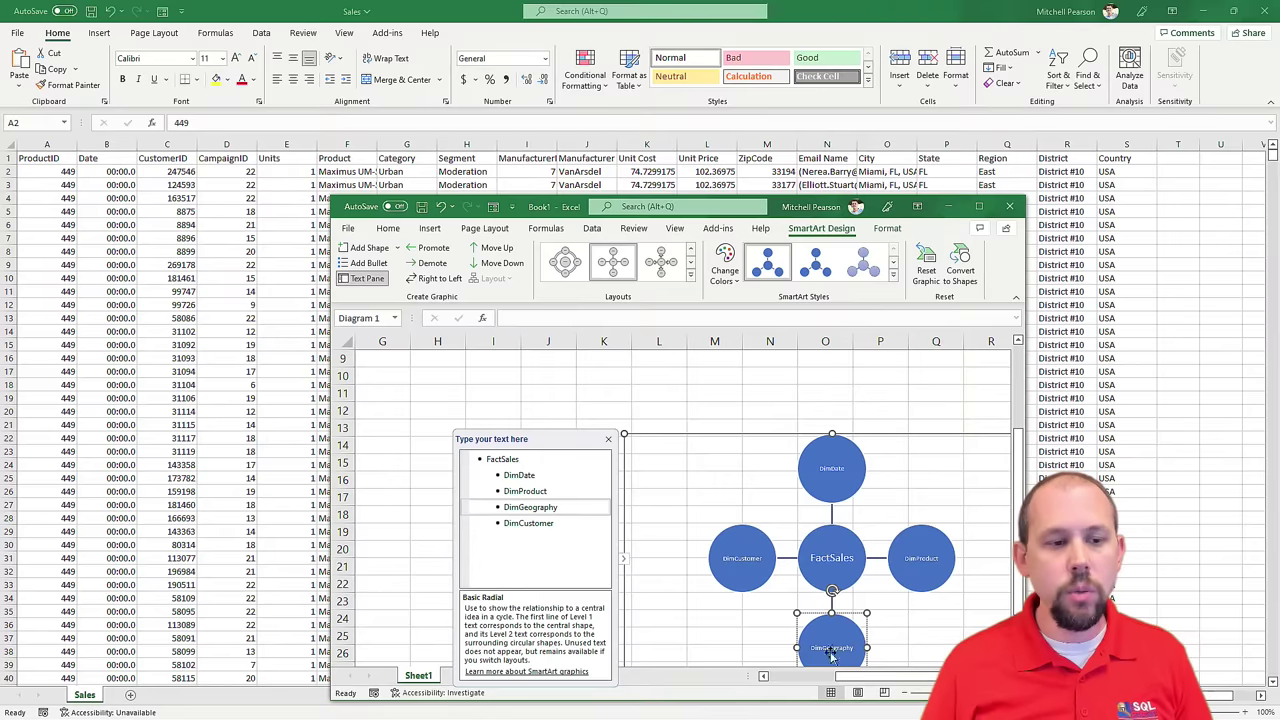
click(745, 560)
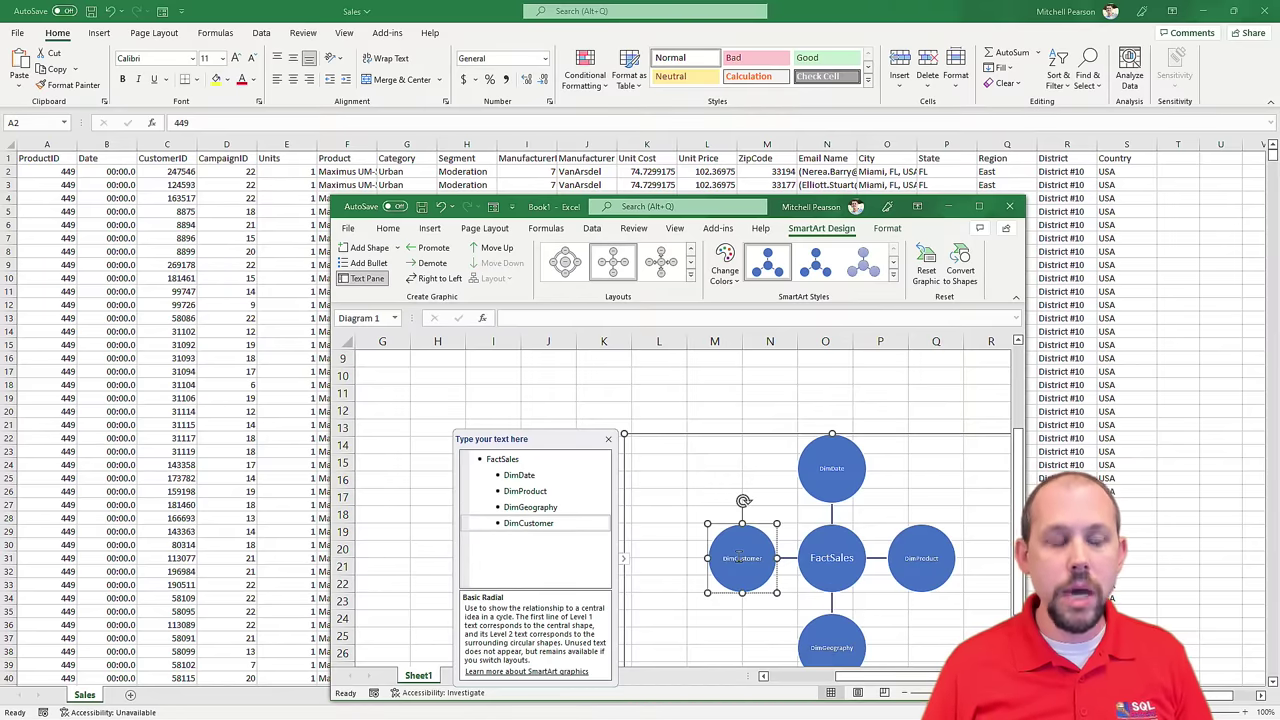
click(840, 558)
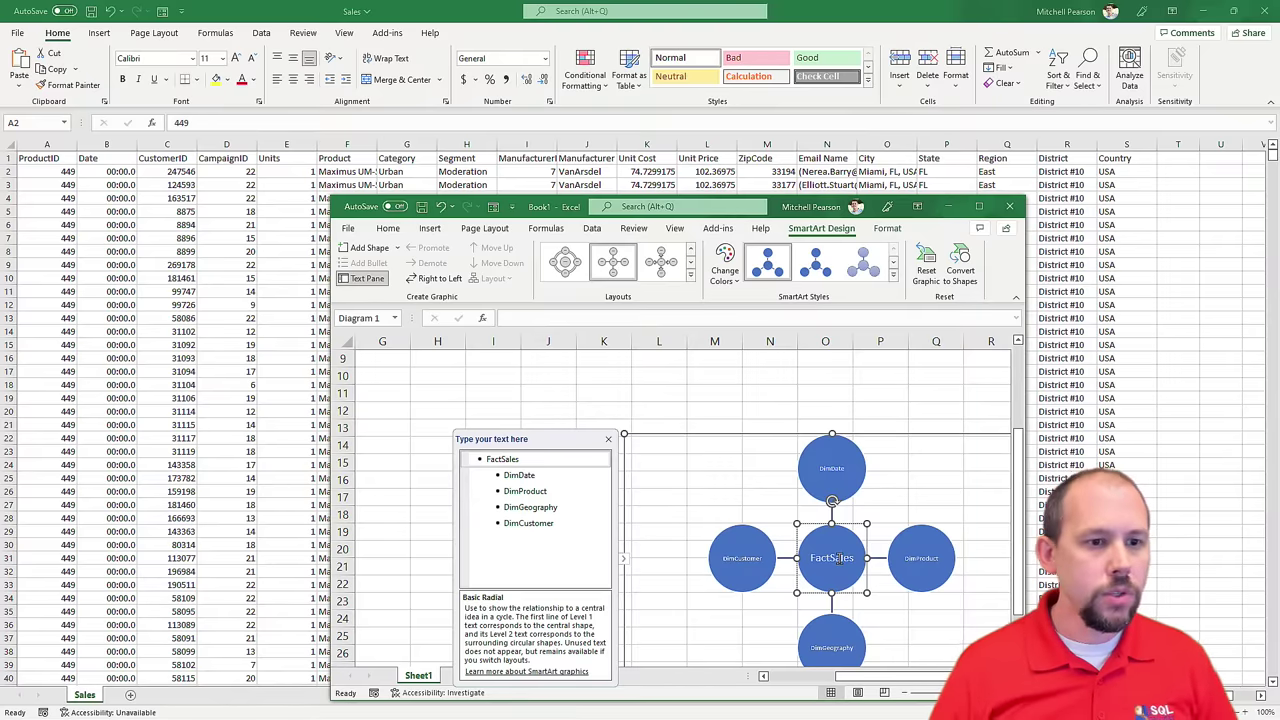
Step: Add a fifth outer circle after DimCustomer in the radial diagram and label it "5 dimension"
drag(826, 214, 901, 158)
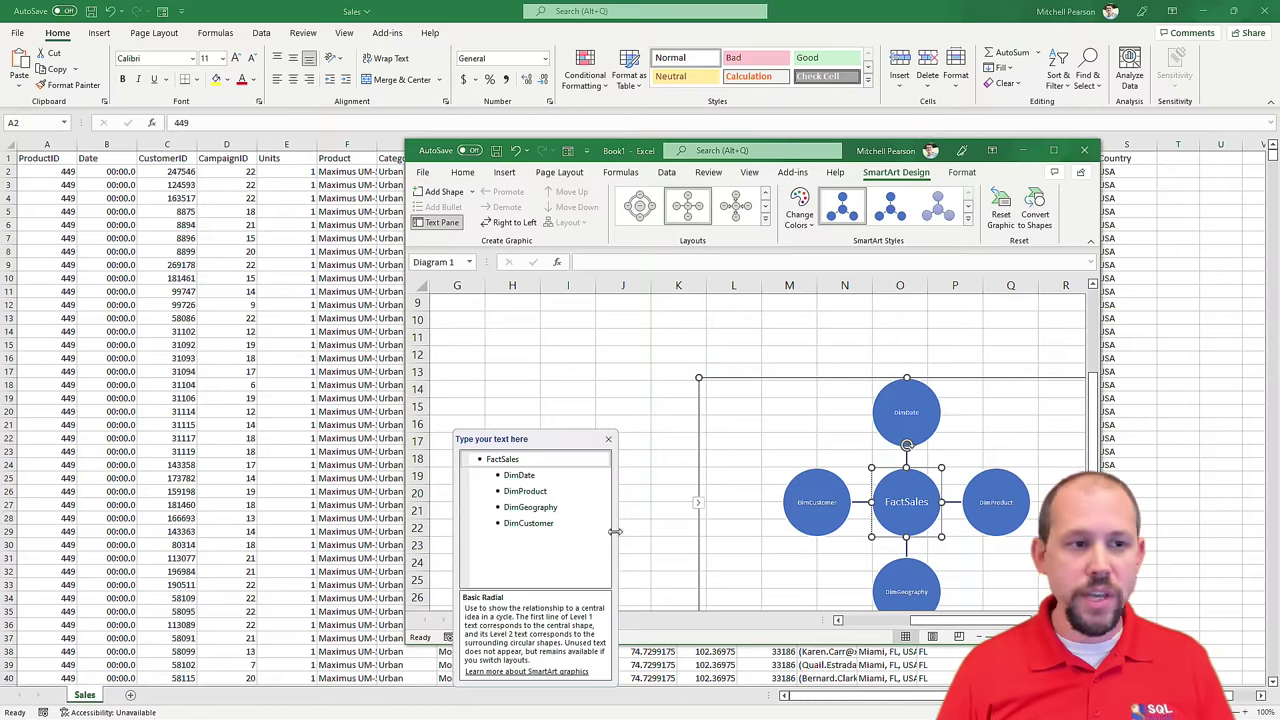
click(570, 523)
key(Return)
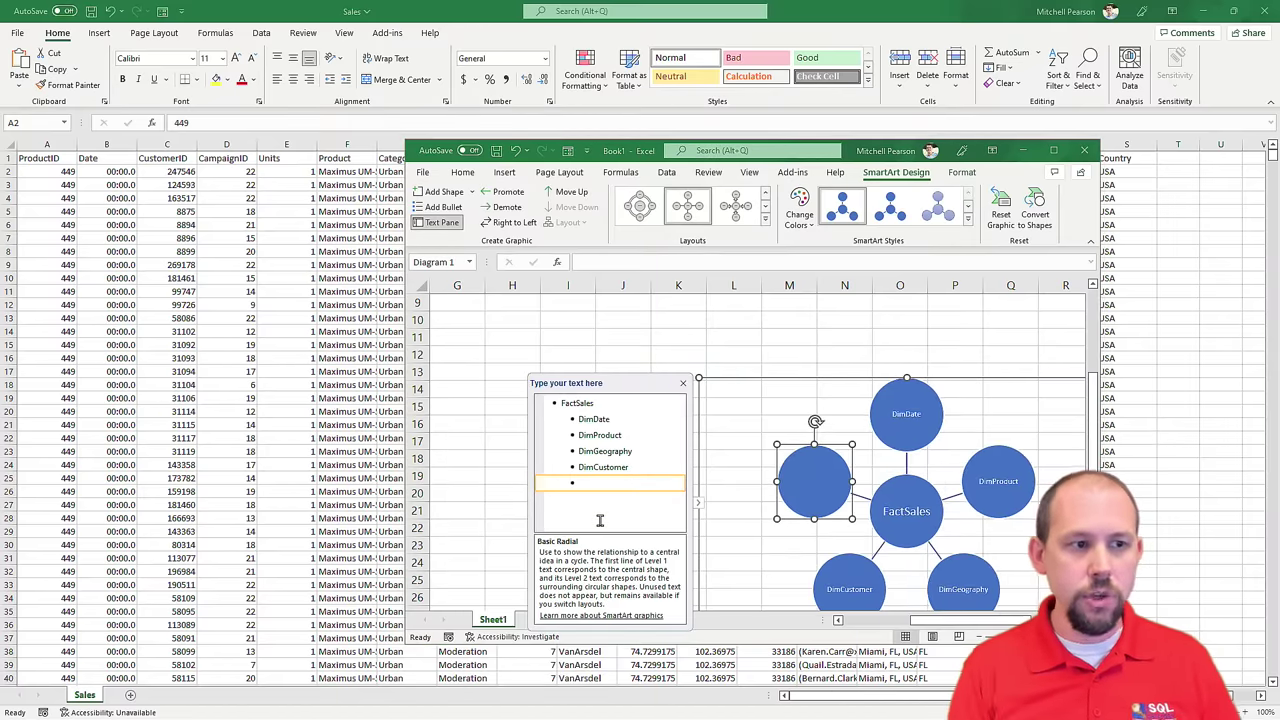
text(5)
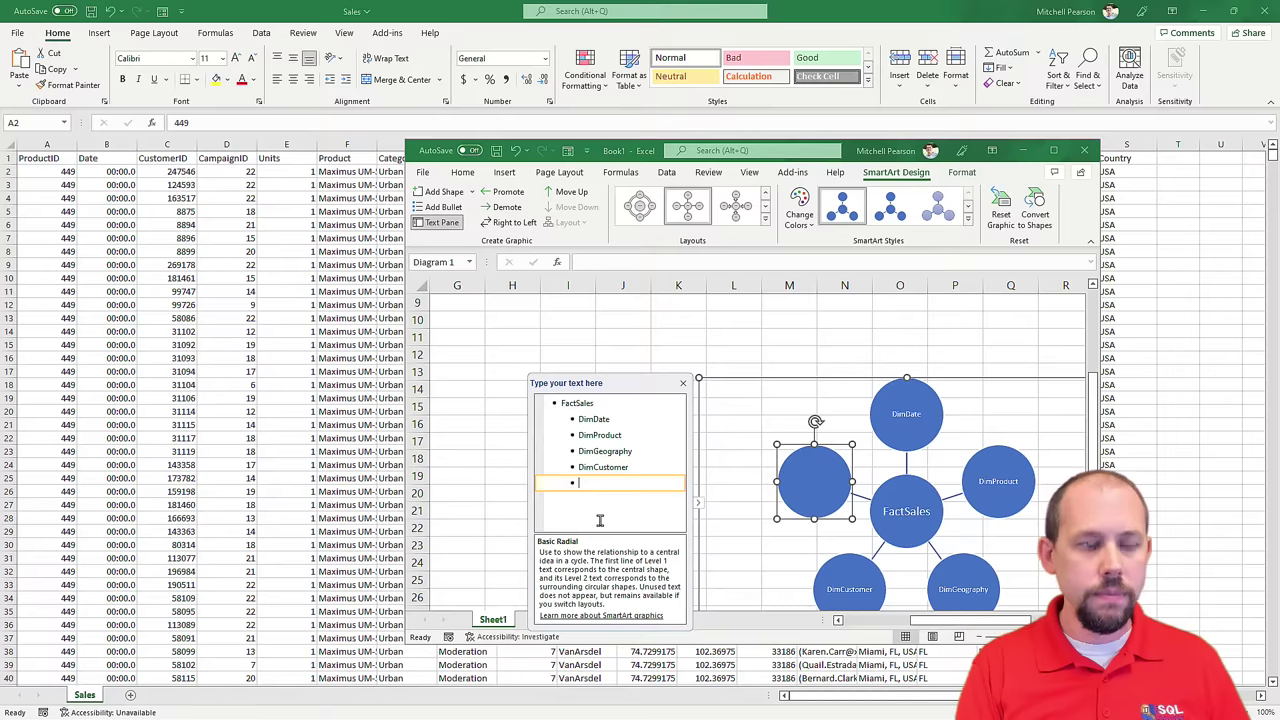
text( dimension)
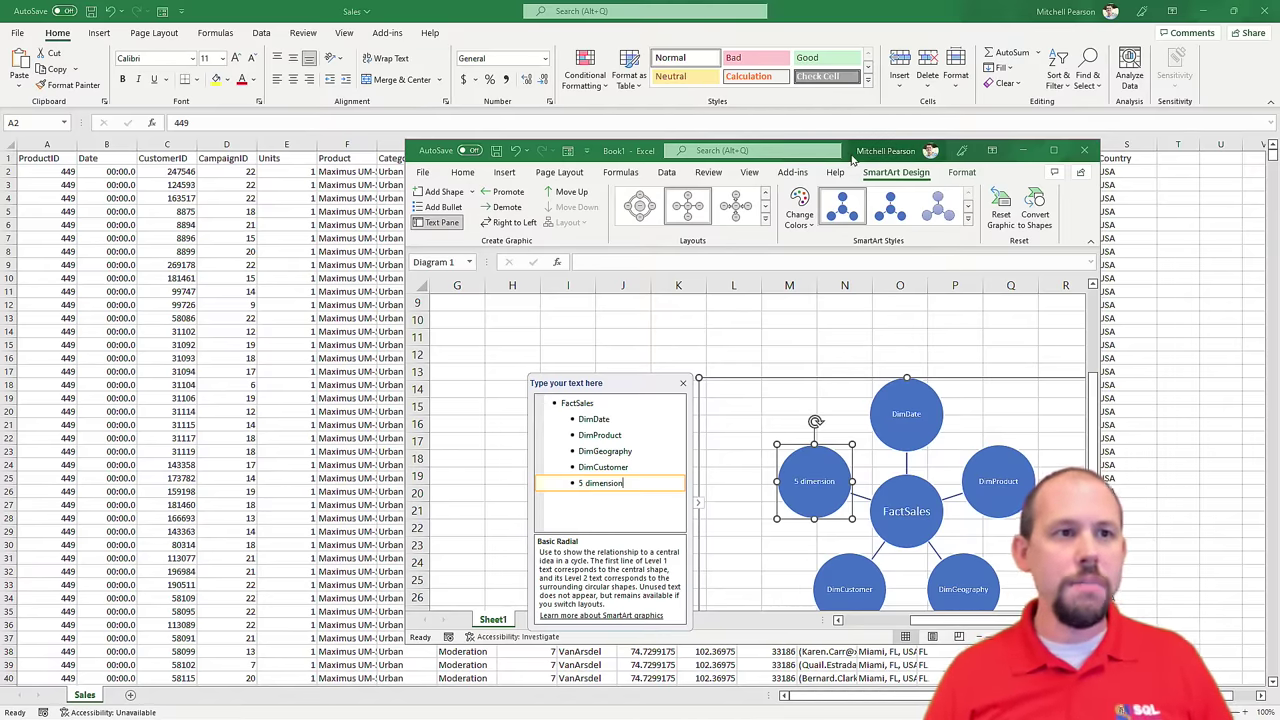
Step: Move the diagram workbook aside, close the Sales workbook and switch to a maximized Power BI Desktop window
drag(856, 152, 1078, 255)
key(alt+Tab)
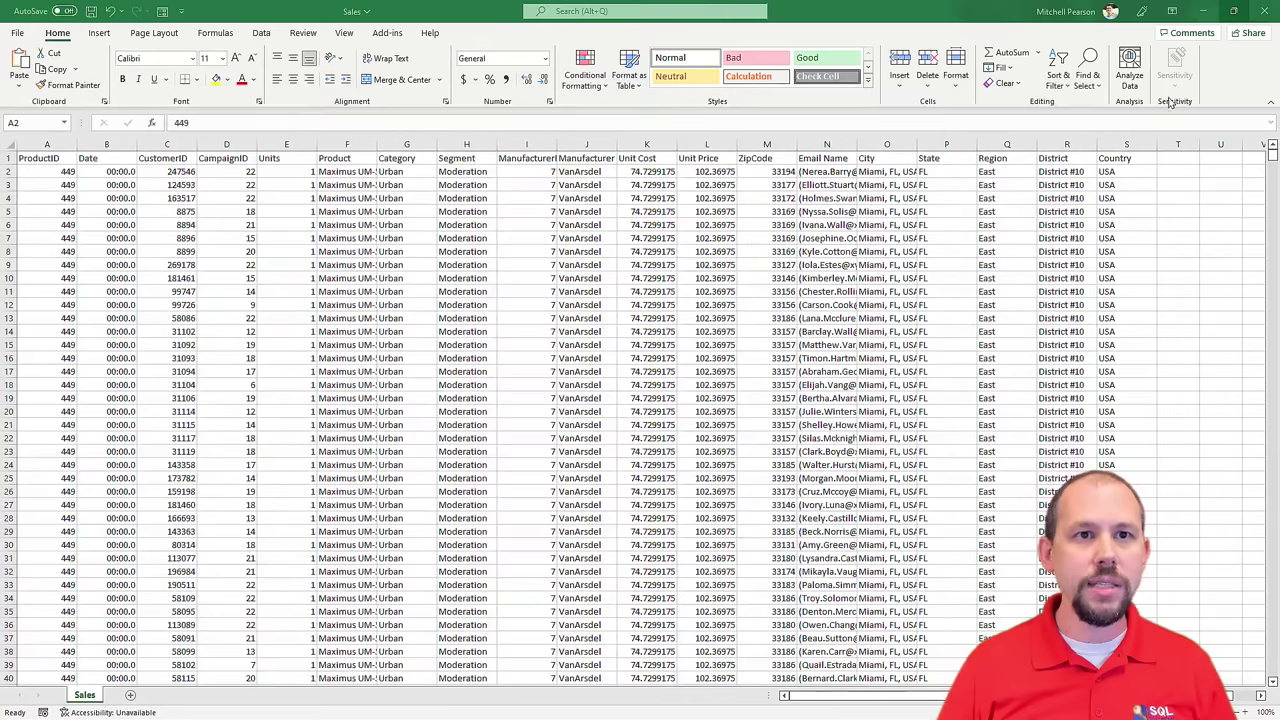
click(1266, 12)
click(639, 381)
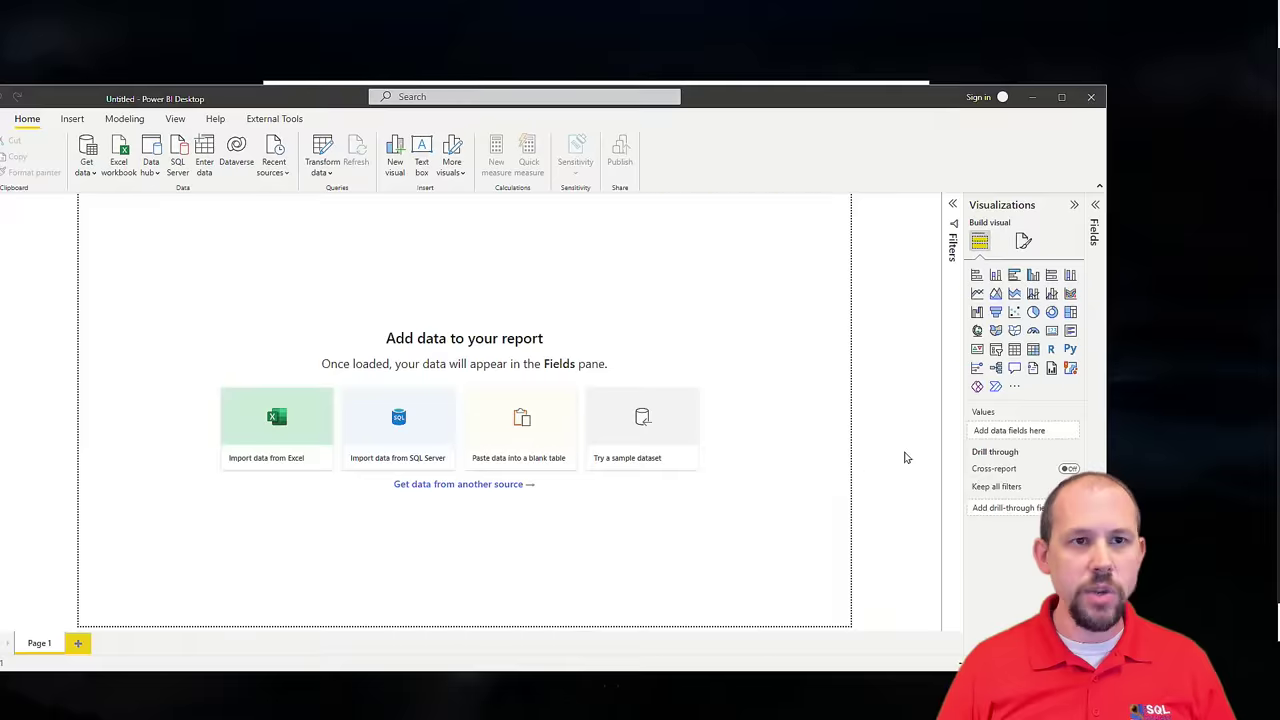
click(1061, 97)
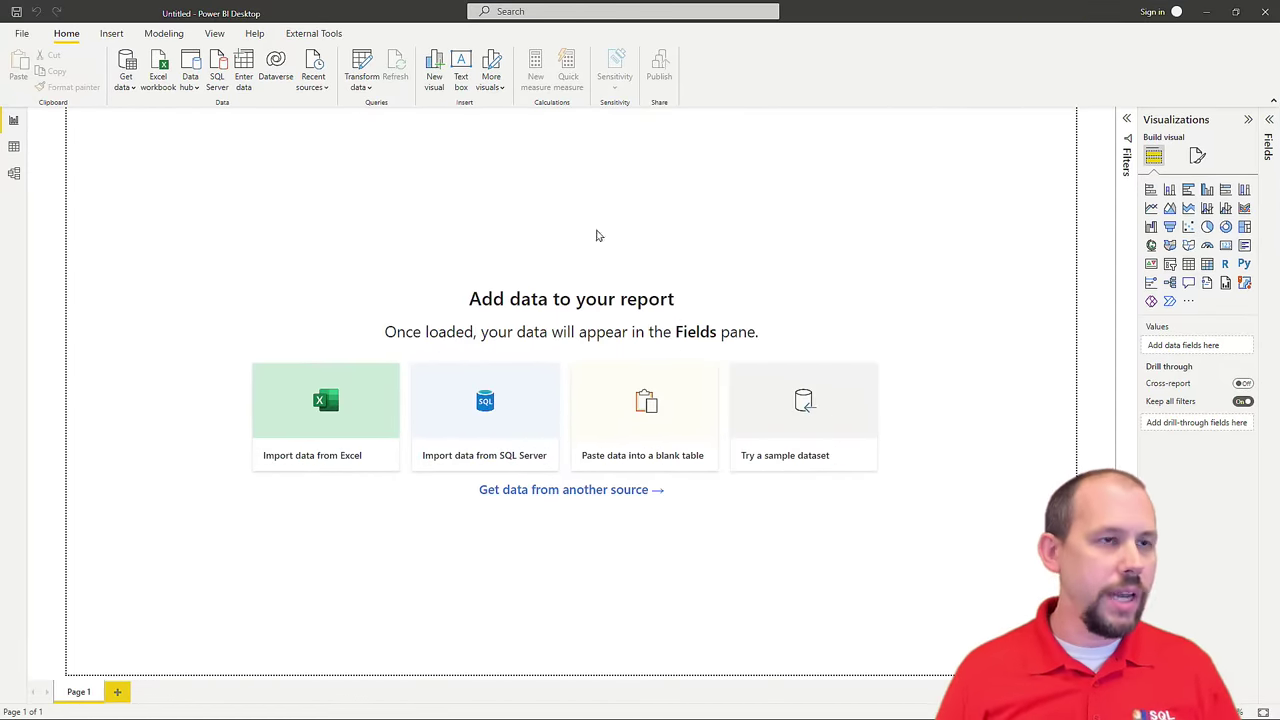
Step: Connect to the Sales CSV file in the StudentFiles folder as a Text/CSV source and open its preview
click(127, 92)
click(150, 258)
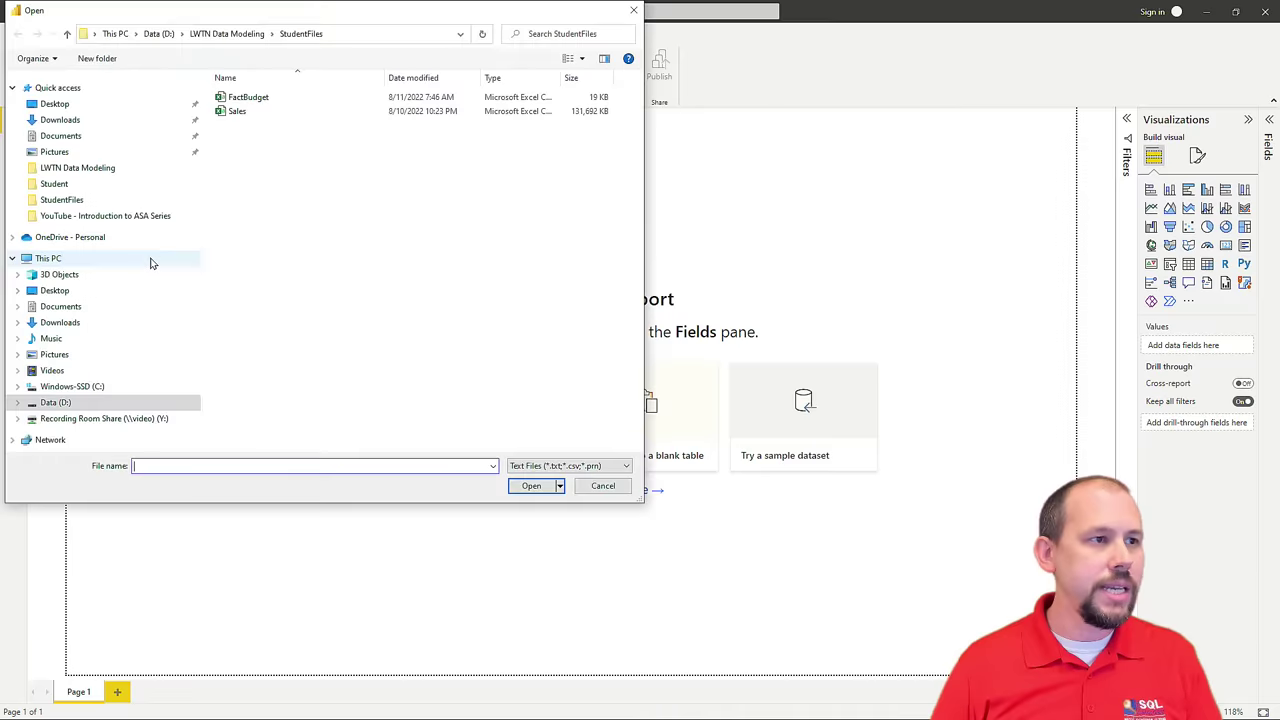
click(262, 114)
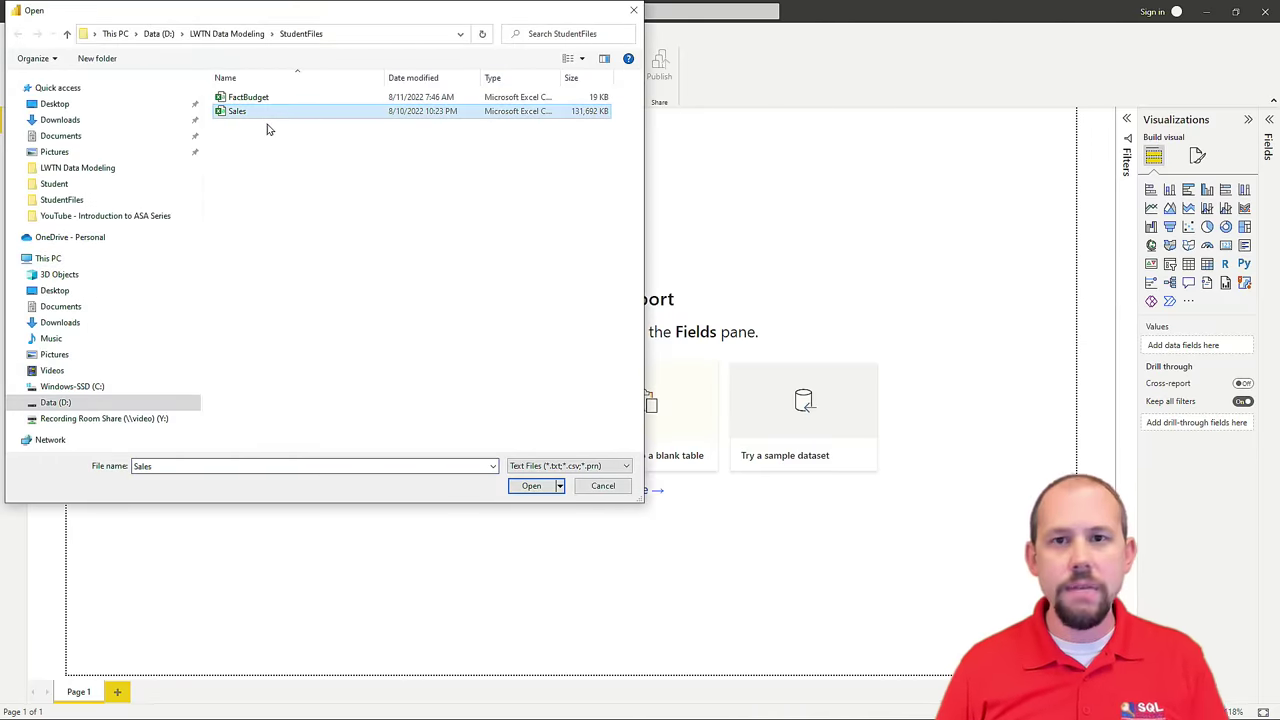
click(530, 486)
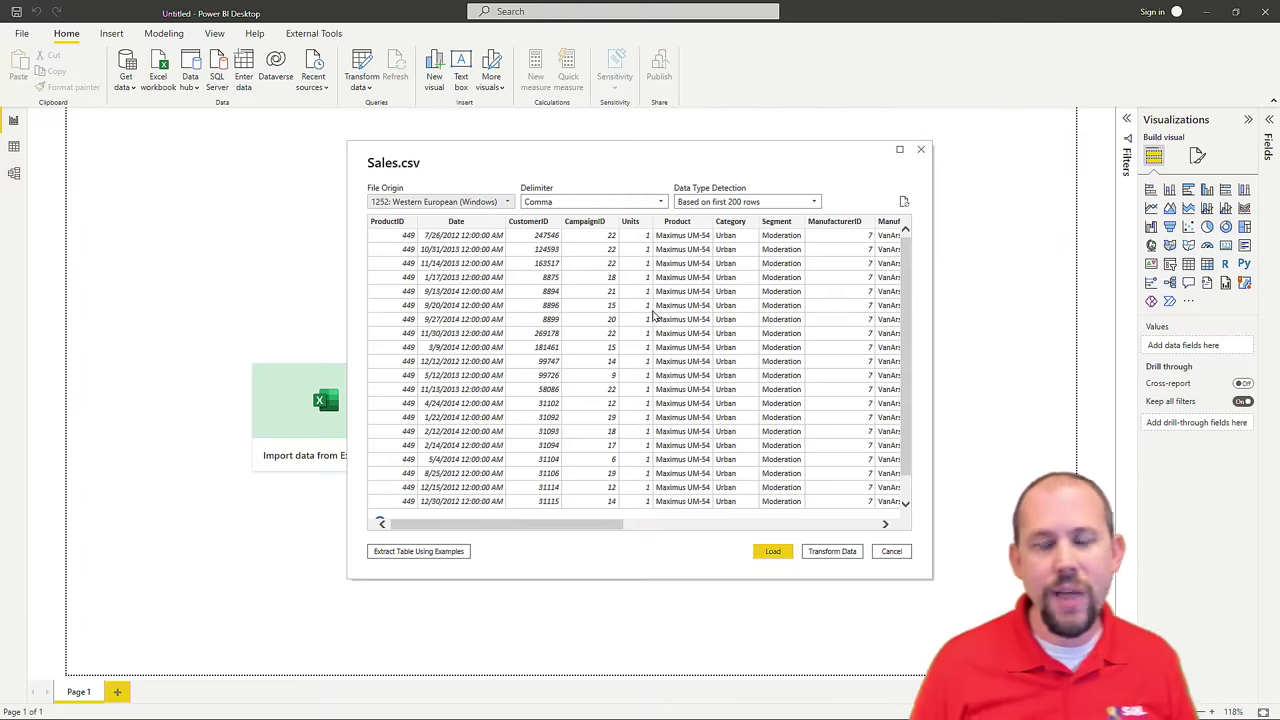
Step: Open the Sales data for transformation in the Power Query Editor and look across its columns
click(832, 553)
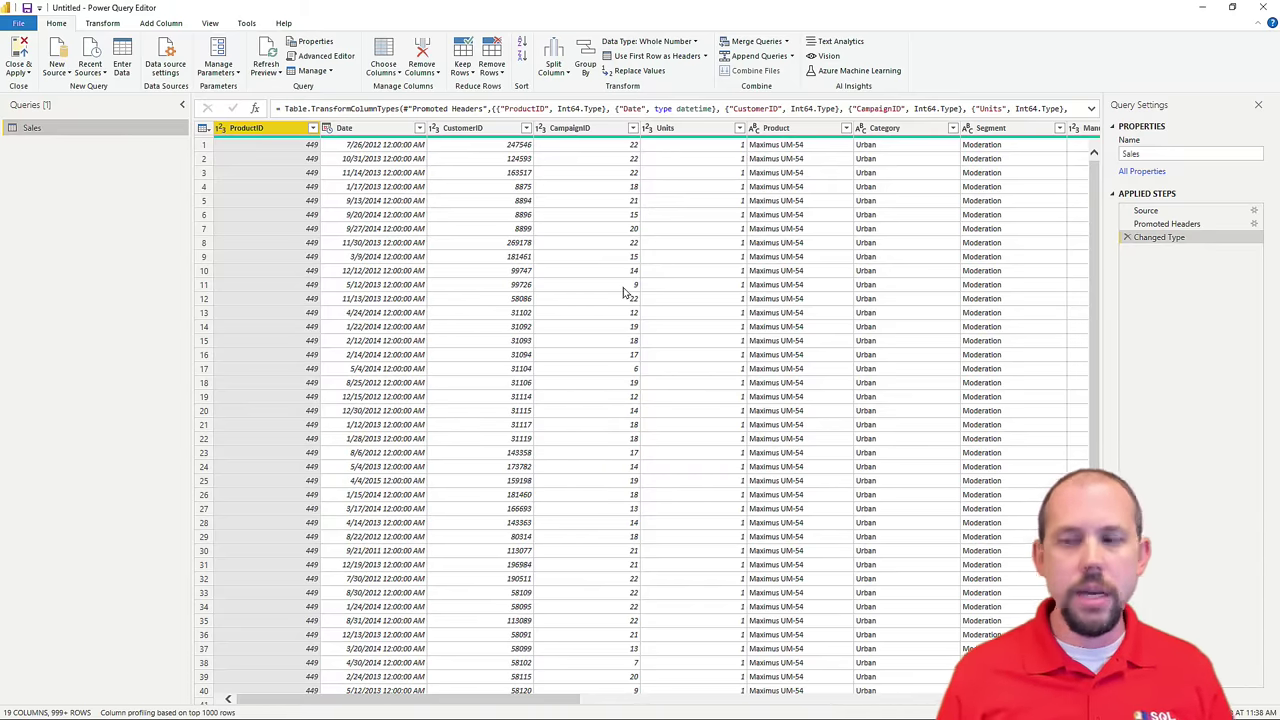
drag(186, 255, 101, 266)
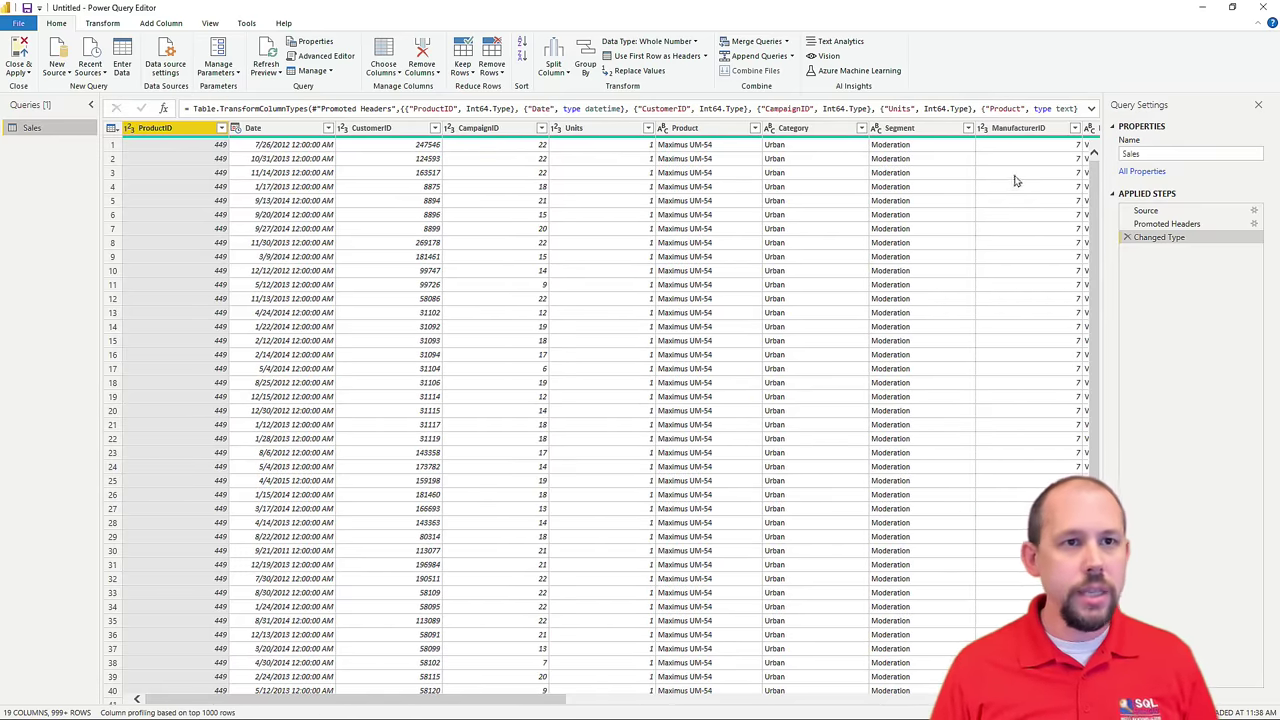
drag(508, 700, 581, 700)
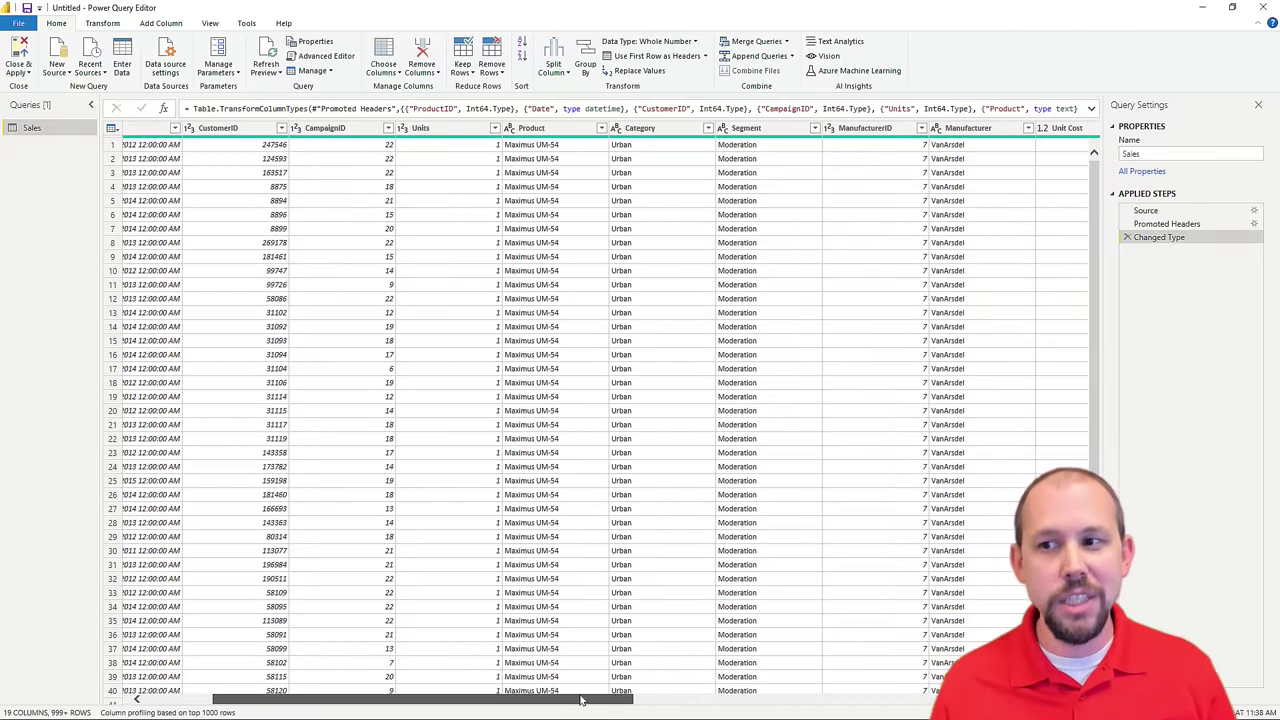
drag(580, 700, 460, 646)
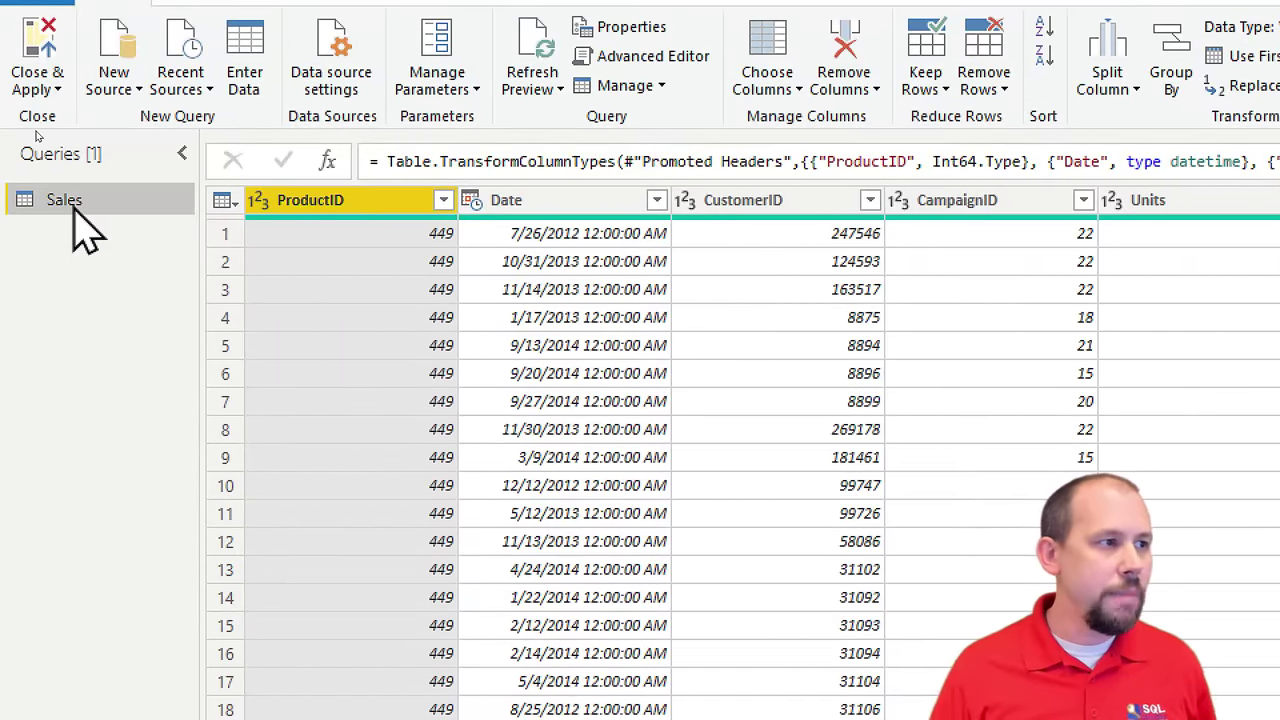
Step: Rename the Sales query as FactSales
double_click(63, 200)
text(Fac)
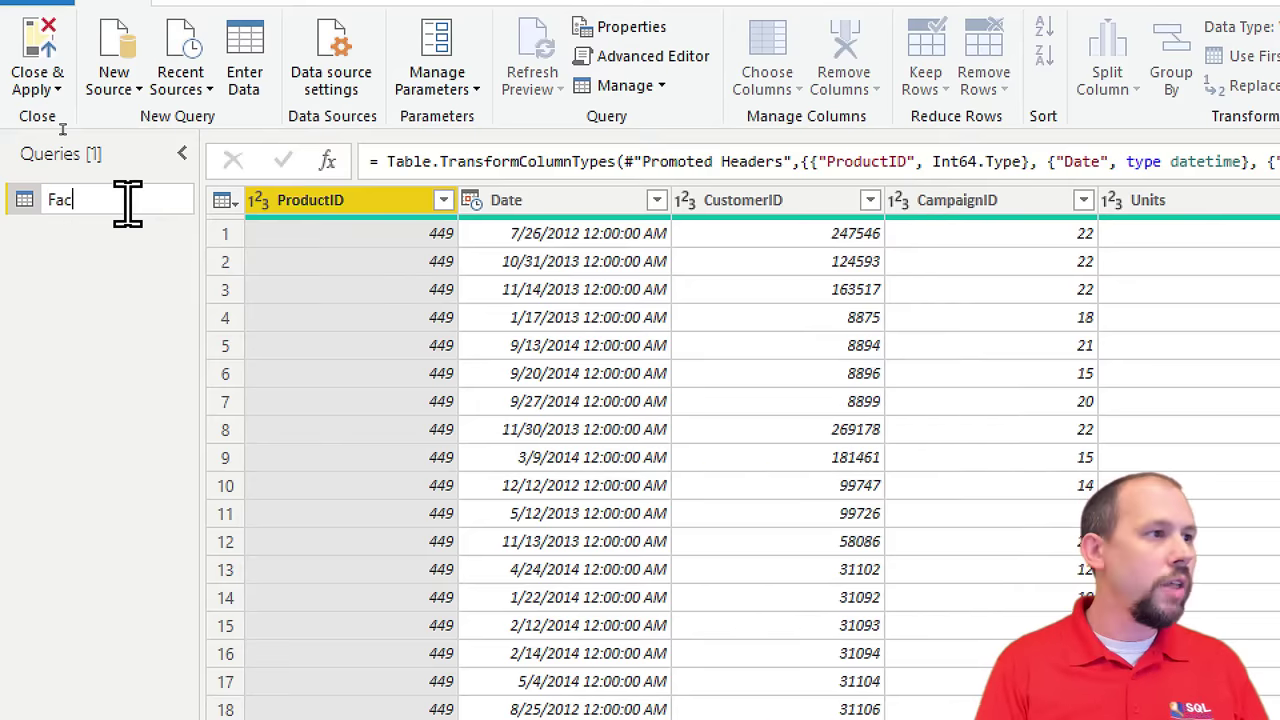
text(tSales)
key(Return)
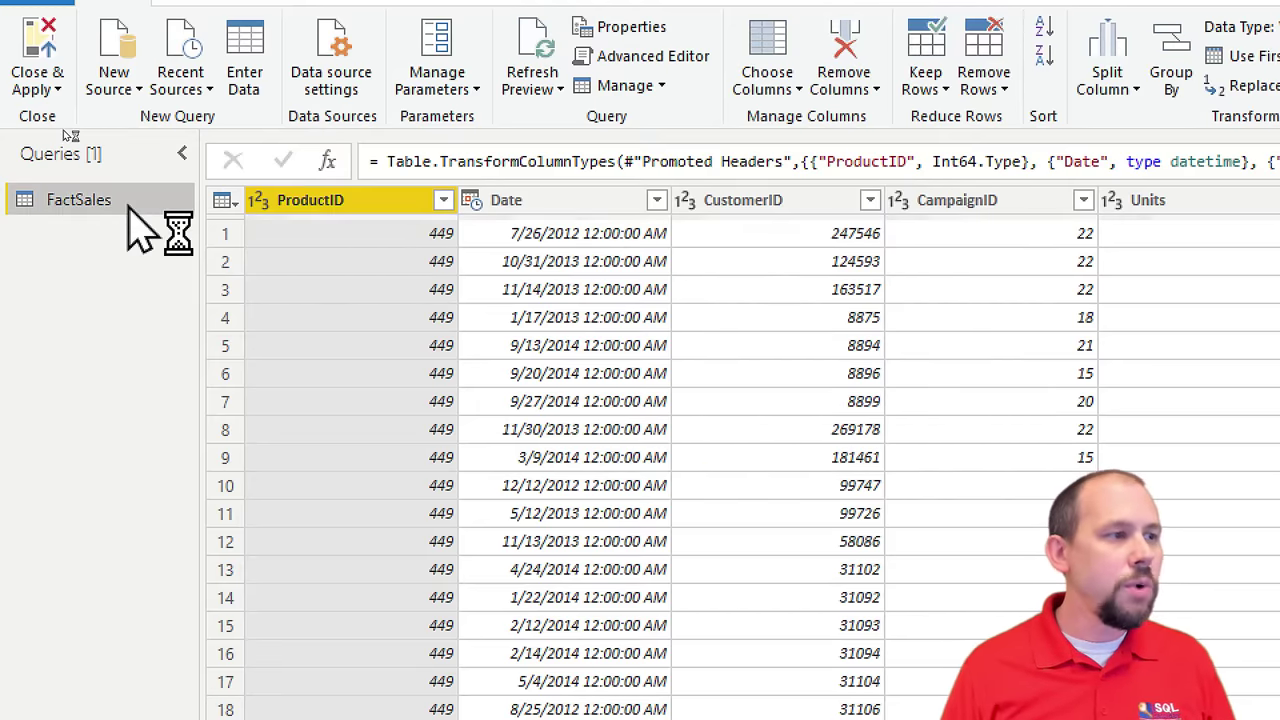
Step: Duplicate the FactSales query three times to provide copies for the dimension tables
right_click(128, 206)
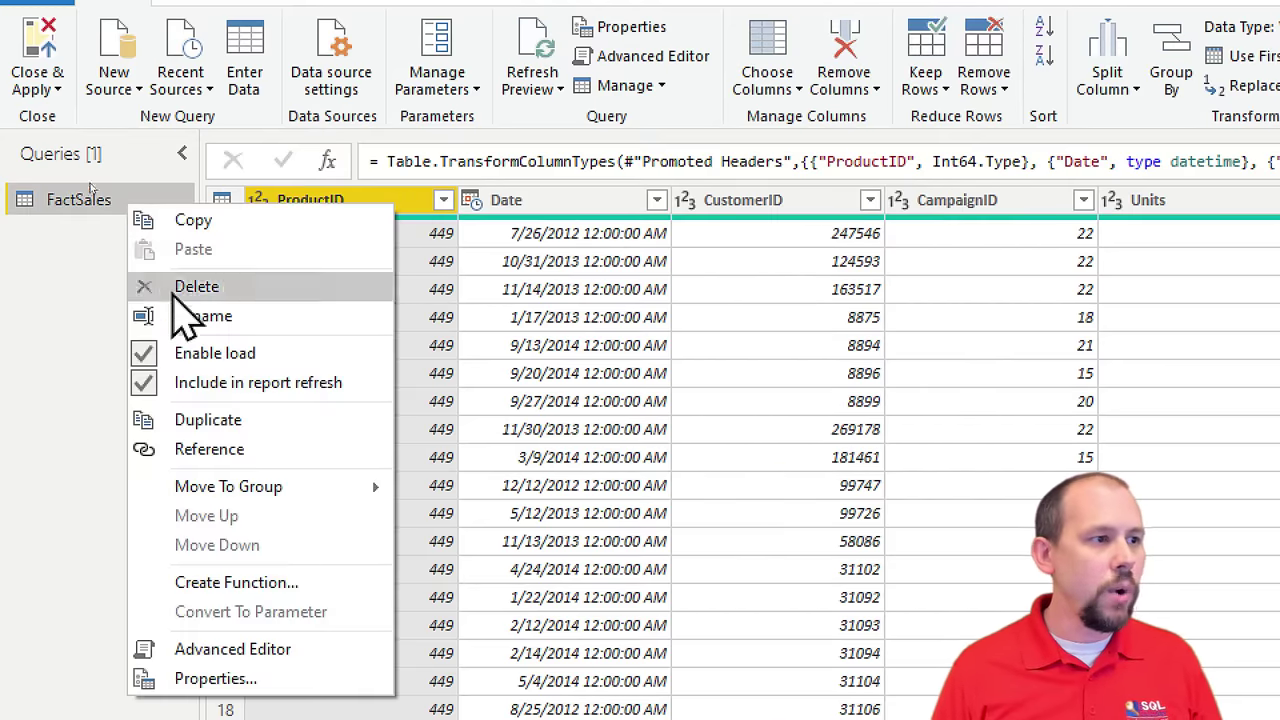
click(216, 412)
right_click(160, 240)
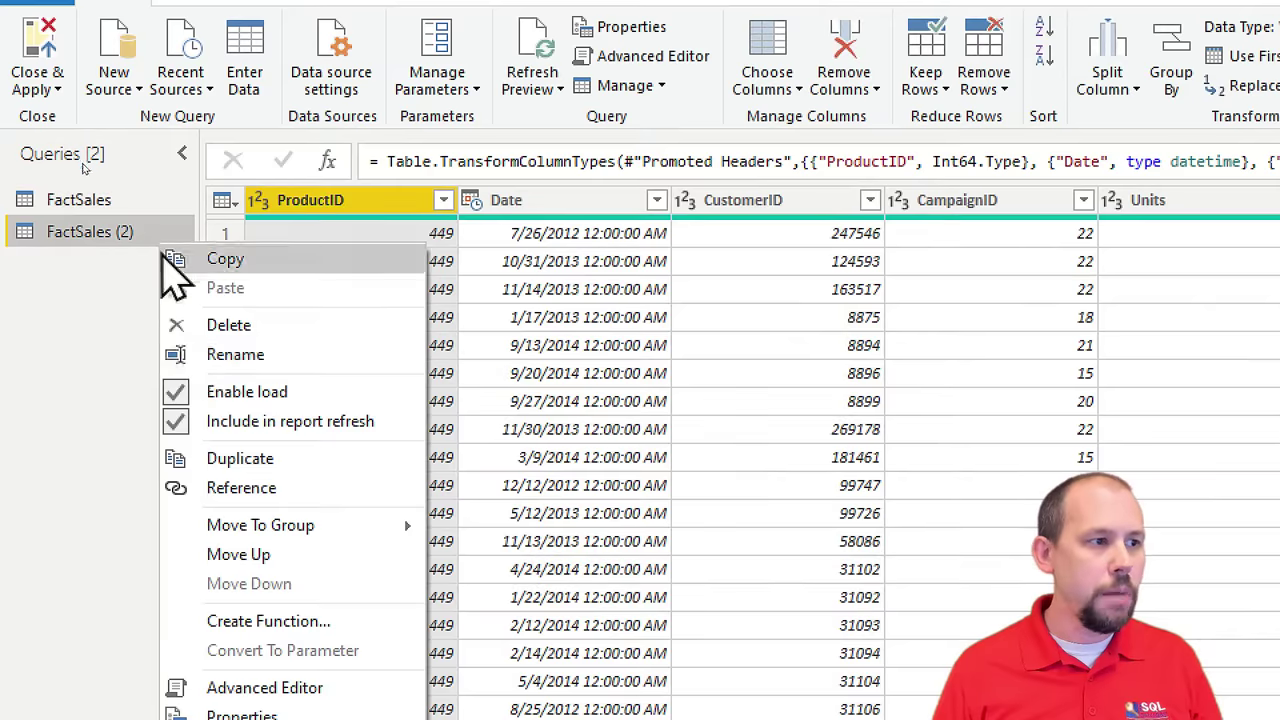
click(225, 468)
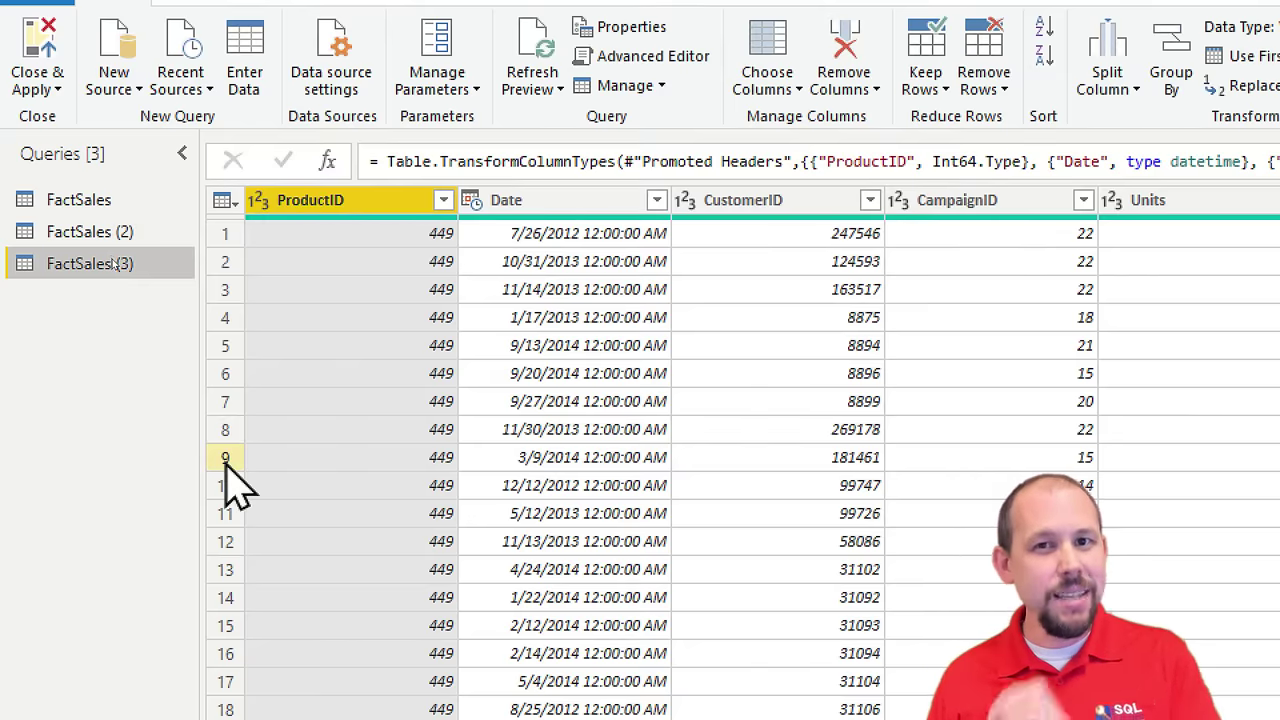
right_click(62, 264)
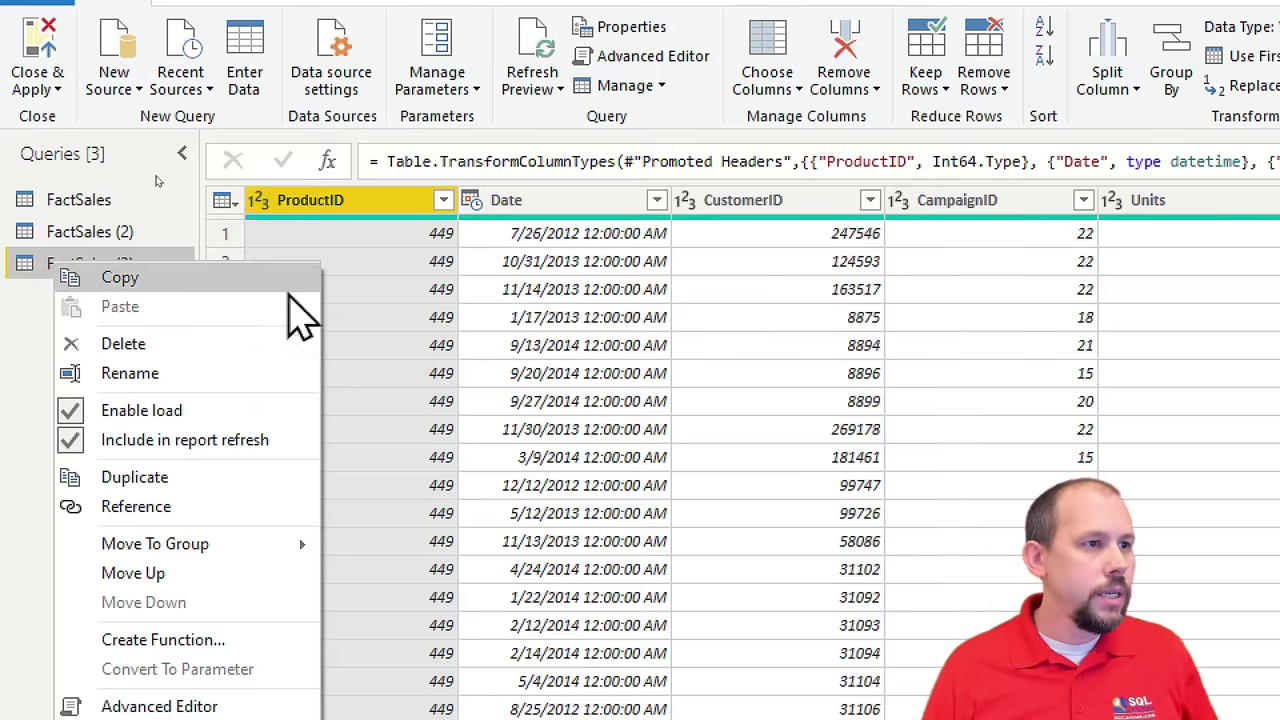
click(380, 289)
right_click(113, 205)
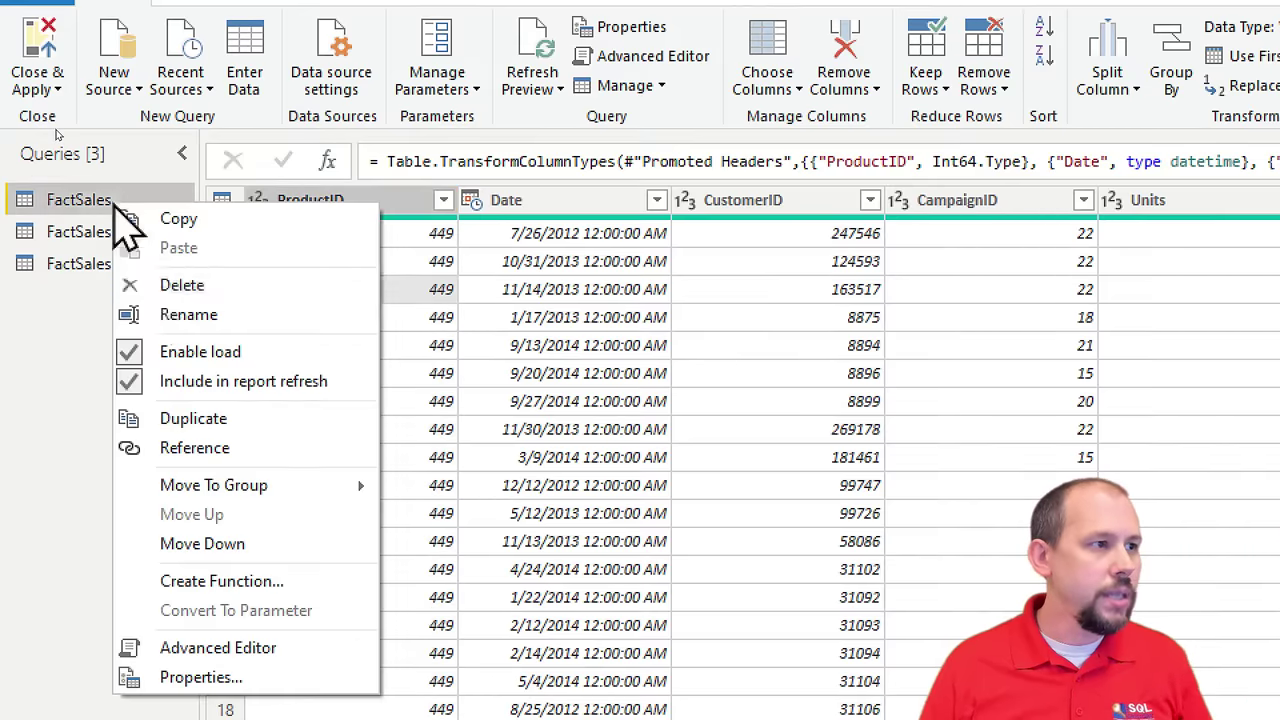
click(200, 419)
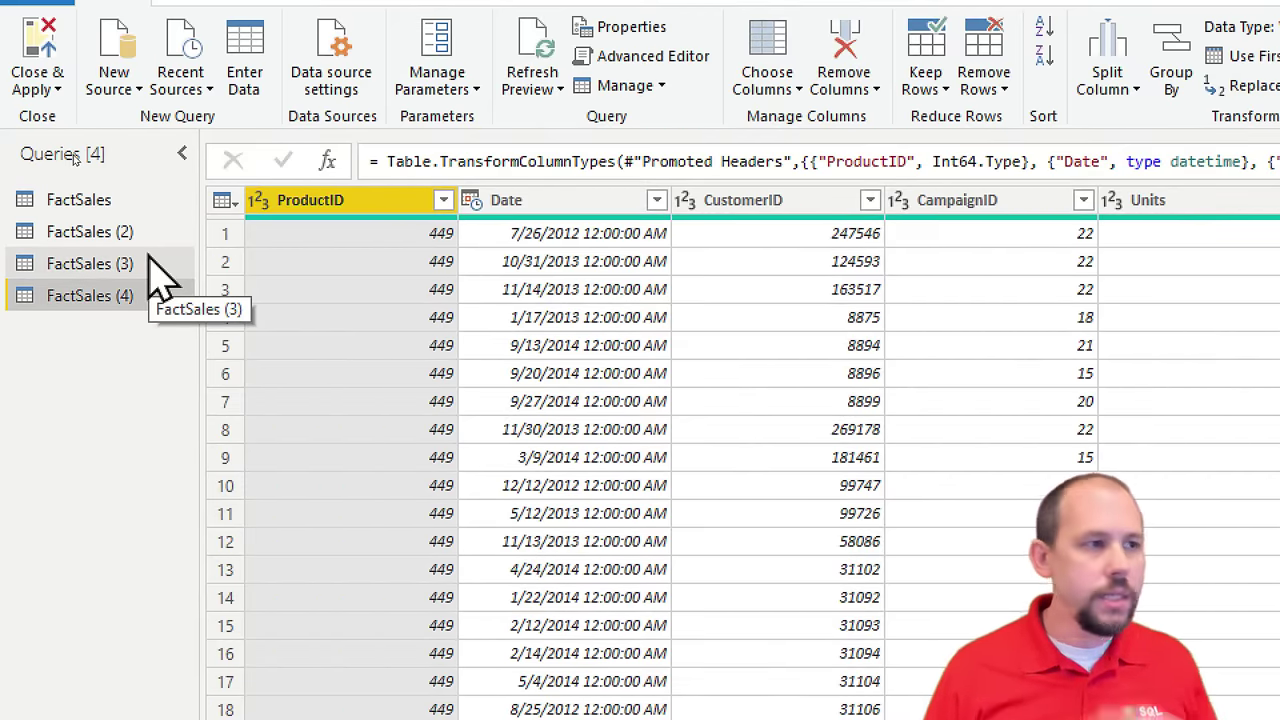
Step: Rename the first FactSales copy, FactSales (2), as DimProduct
click(128, 232)
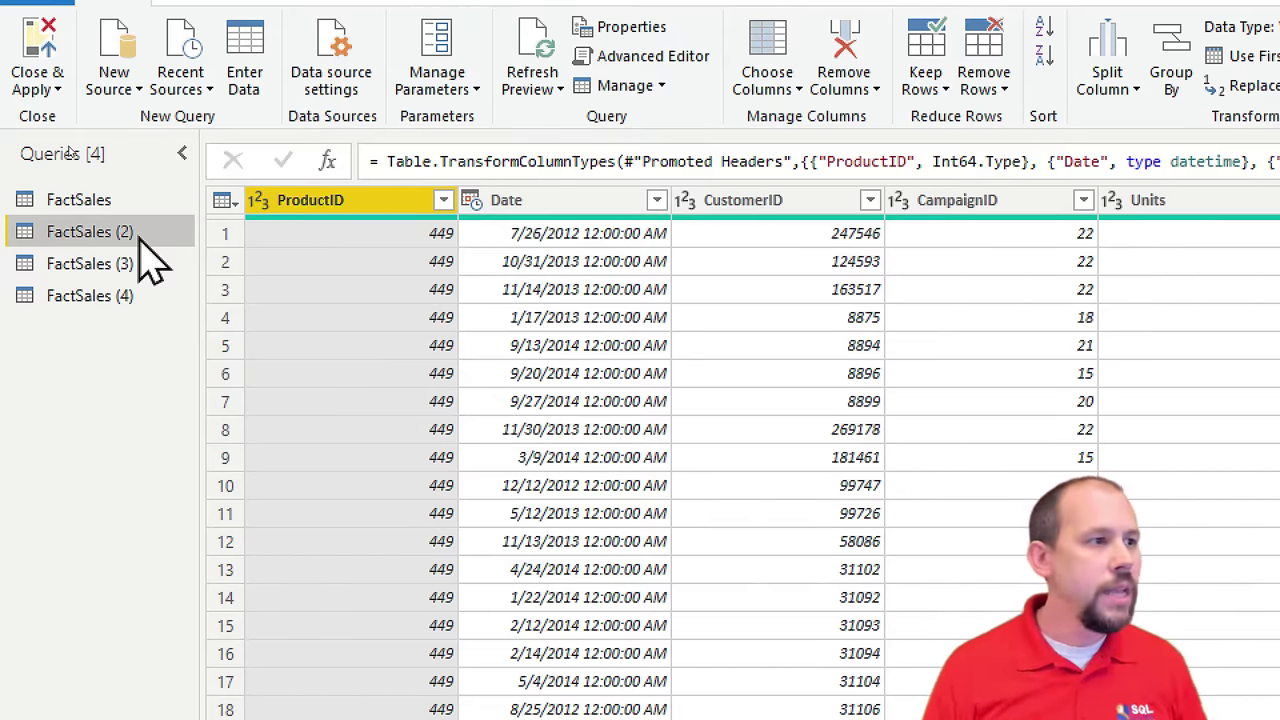
right_click(139, 236)
click(65, 231)
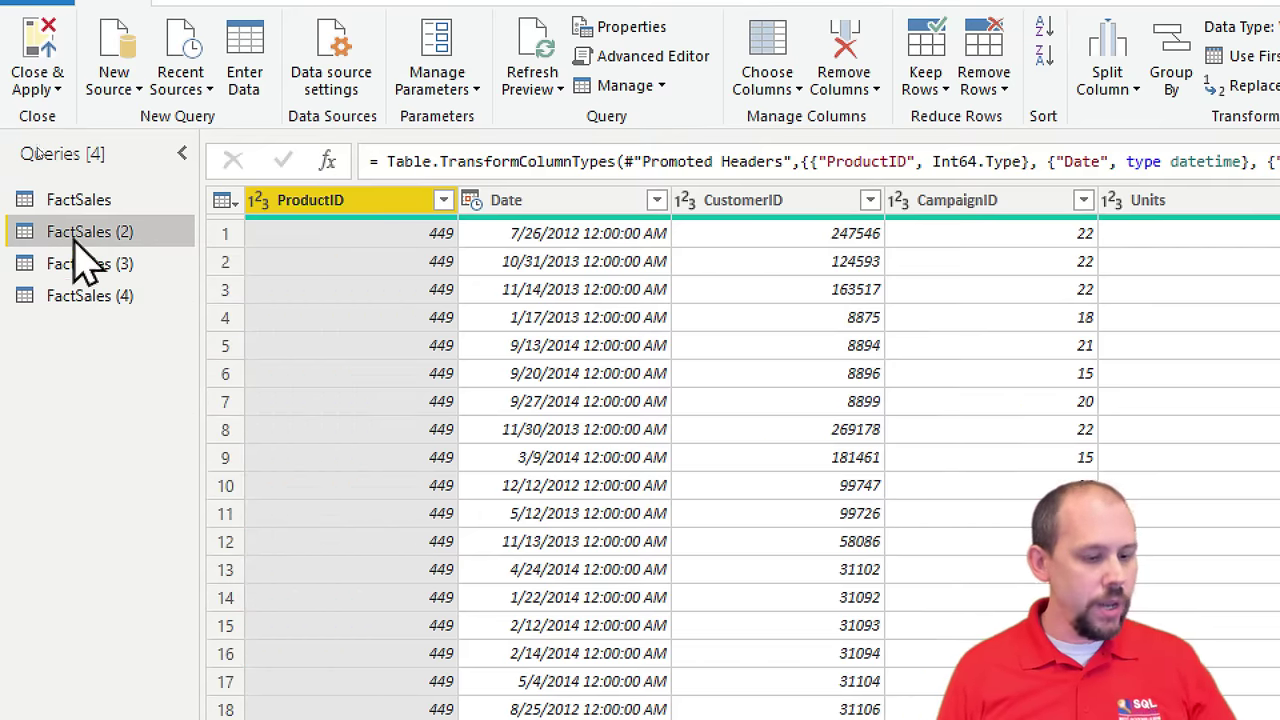
double_click(71, 236)
key(BackSpace)
text(DimProd)
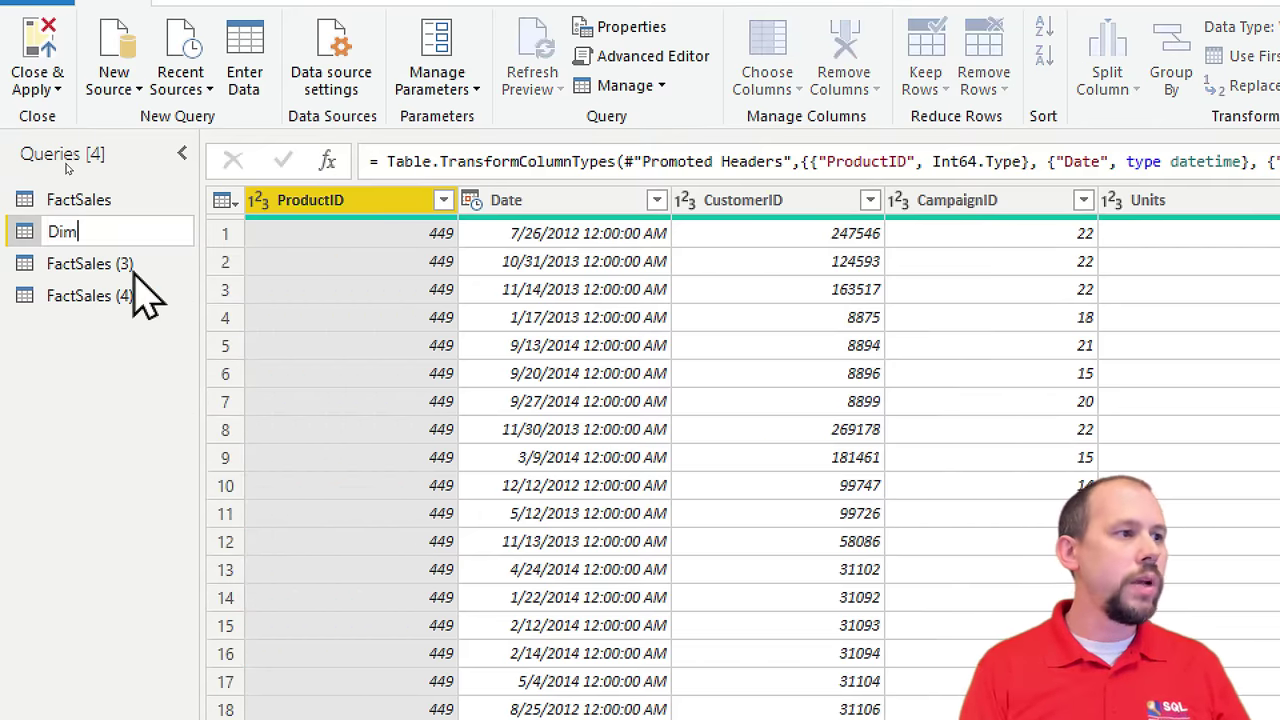
text(uct)
key(Return)
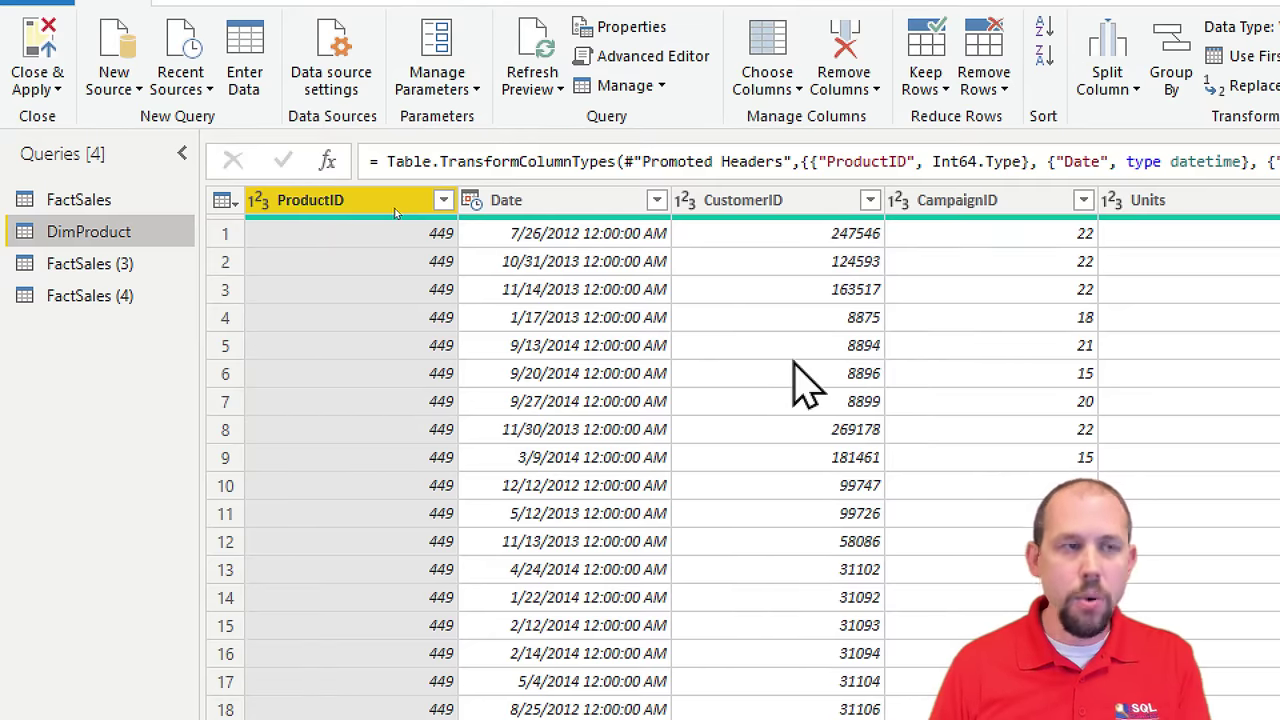
Step: Keep only the ProductID, Product, Category, Segment, Unit Cost and Unit Price columns in DimProduct
click(784, 88)
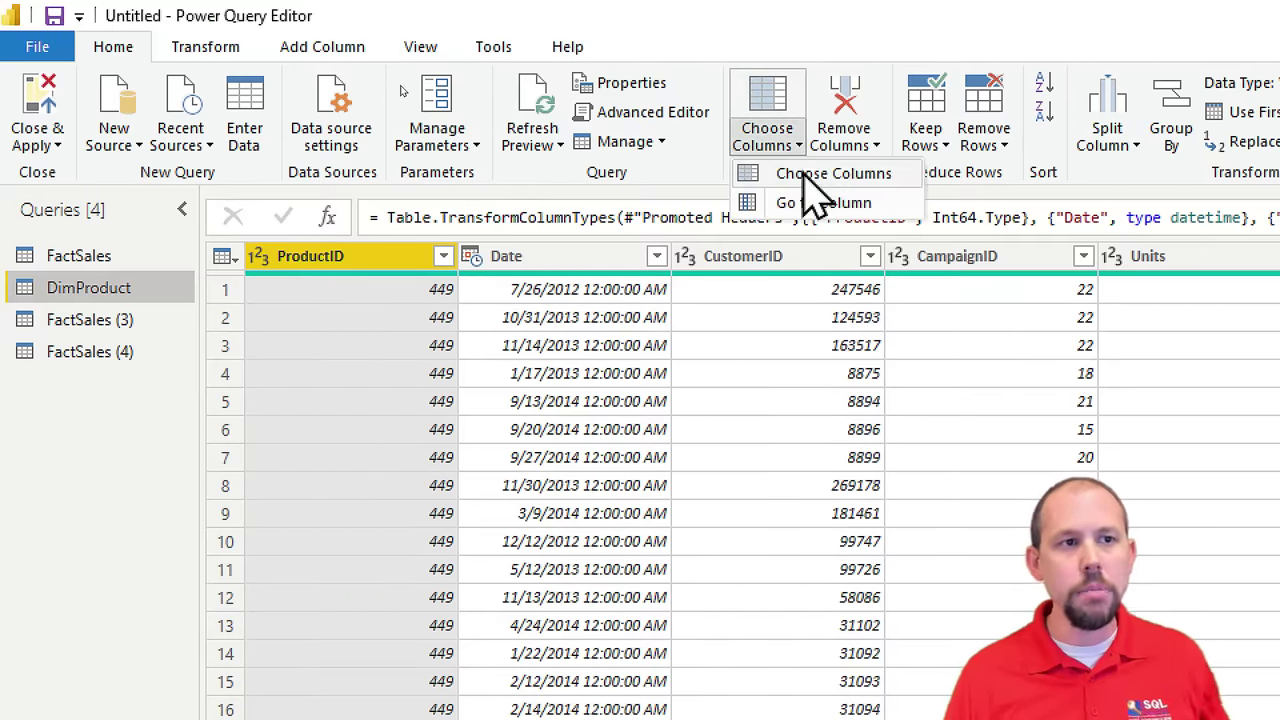
click(803, 172)
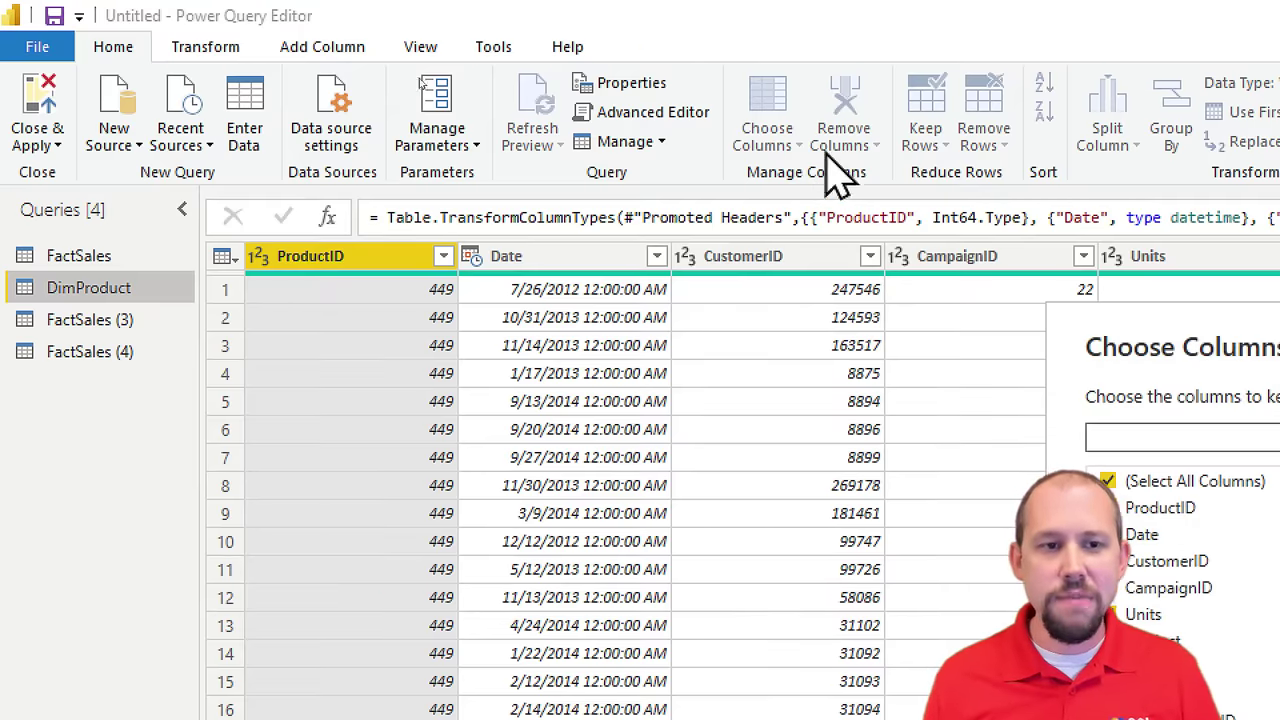
drag(1120, 318, 630, 146)
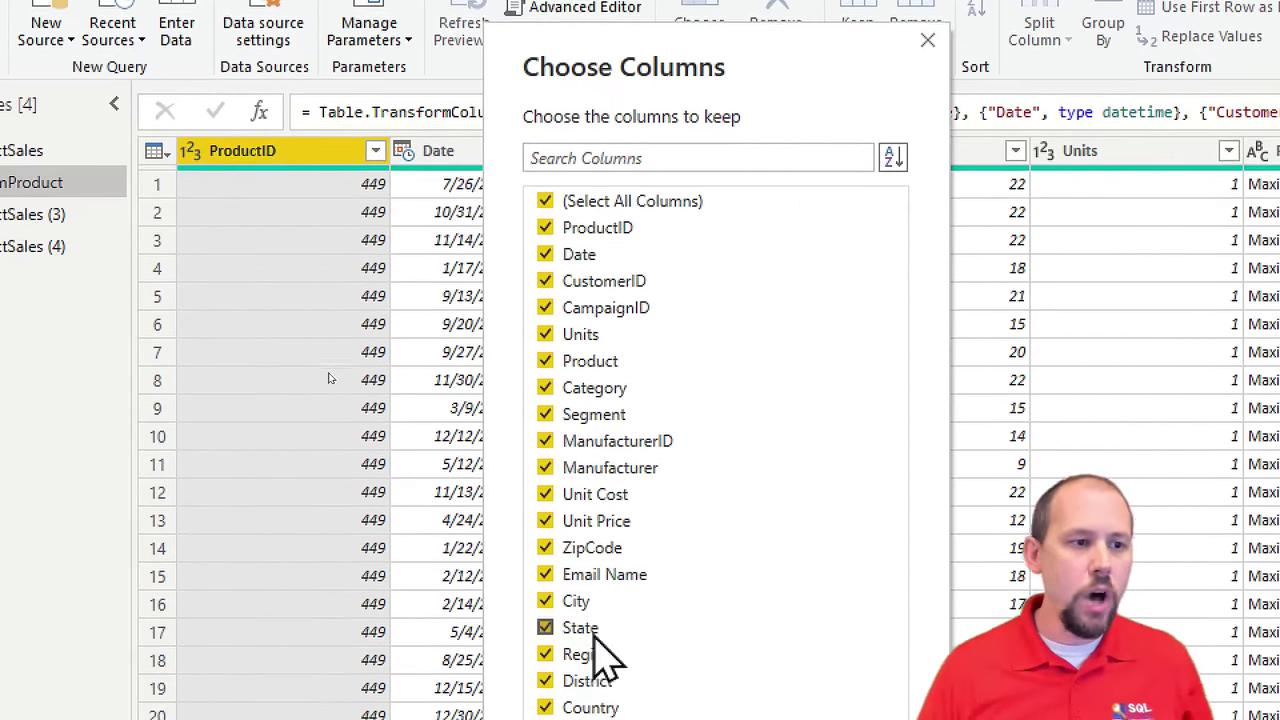
click(545, 306)
click(546, 206)
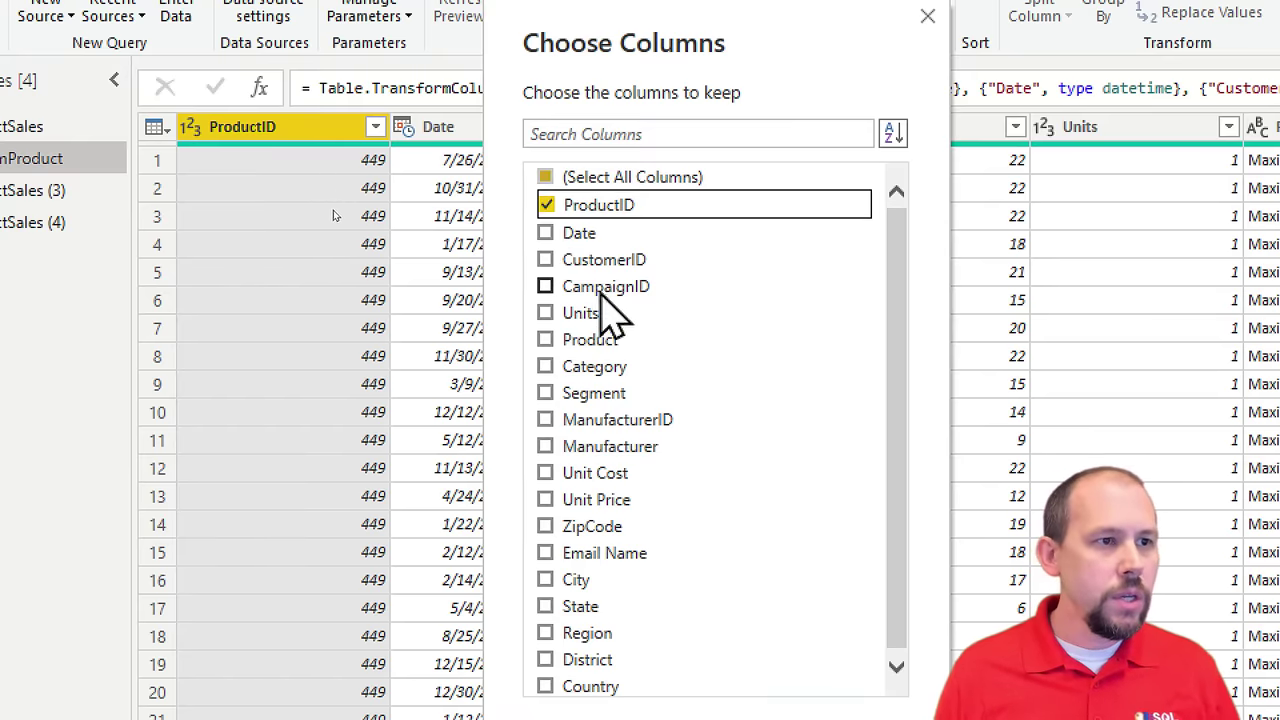
click(546, 340)
click(546, 366)
click(546, 394)
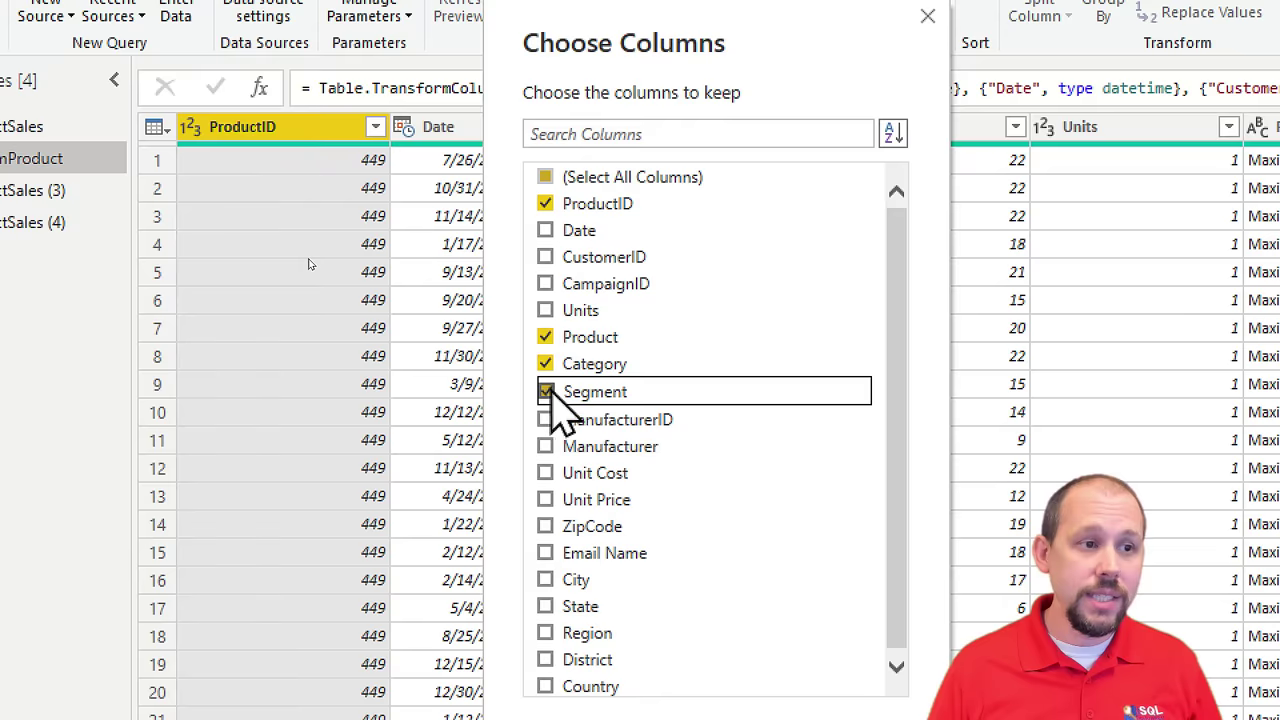
click(545, 474)
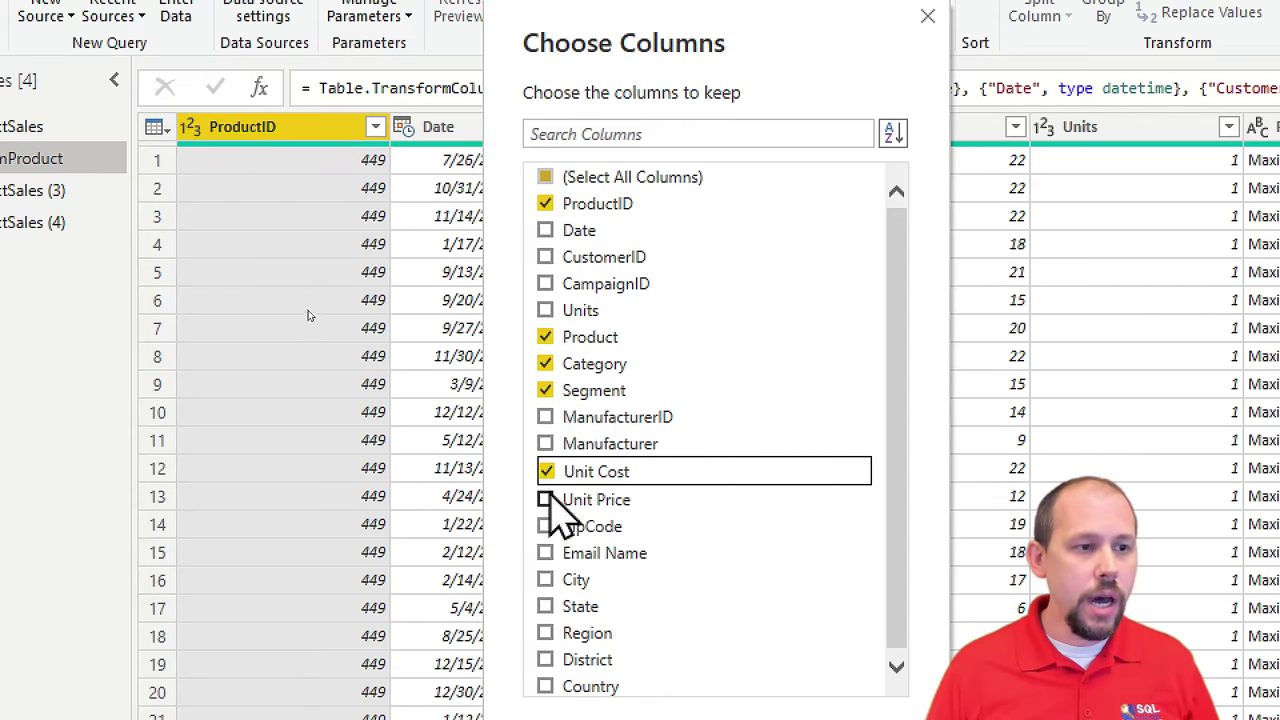
click(546, 500)
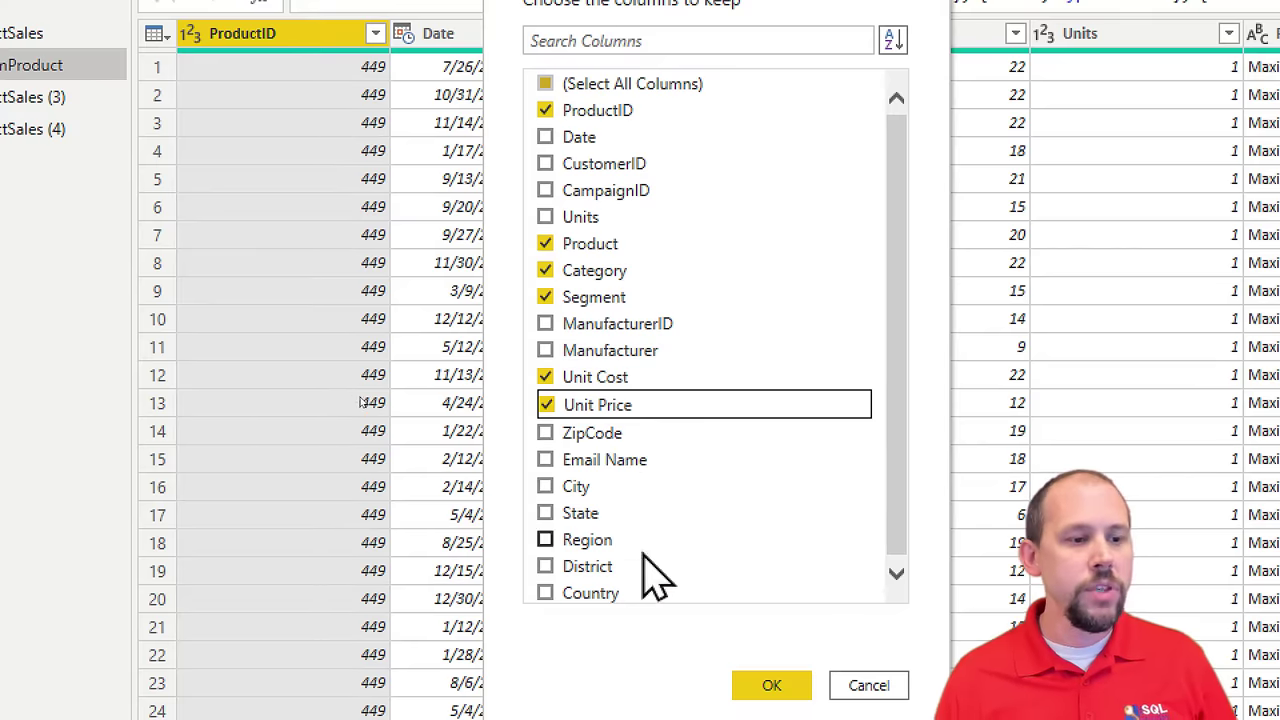
click(771, 639)
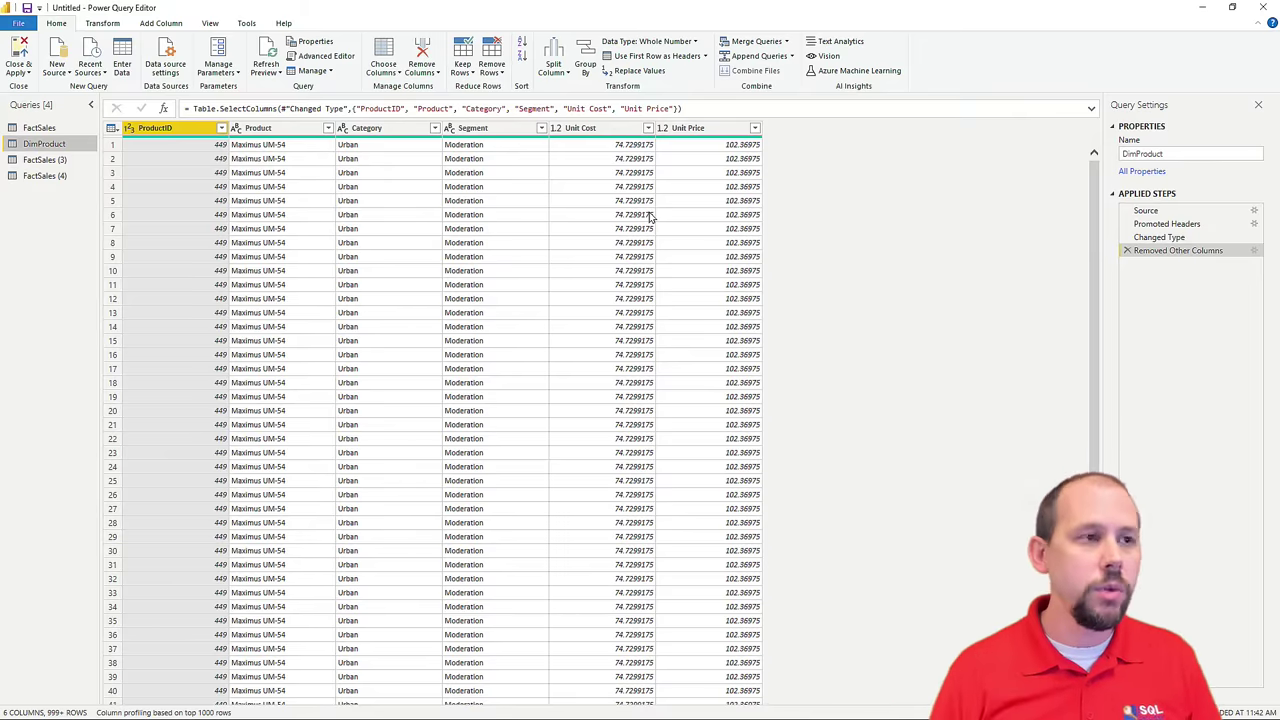
Step: Remove duplicate rows from DimProduct based on all of its columns
key(ctrl+a)
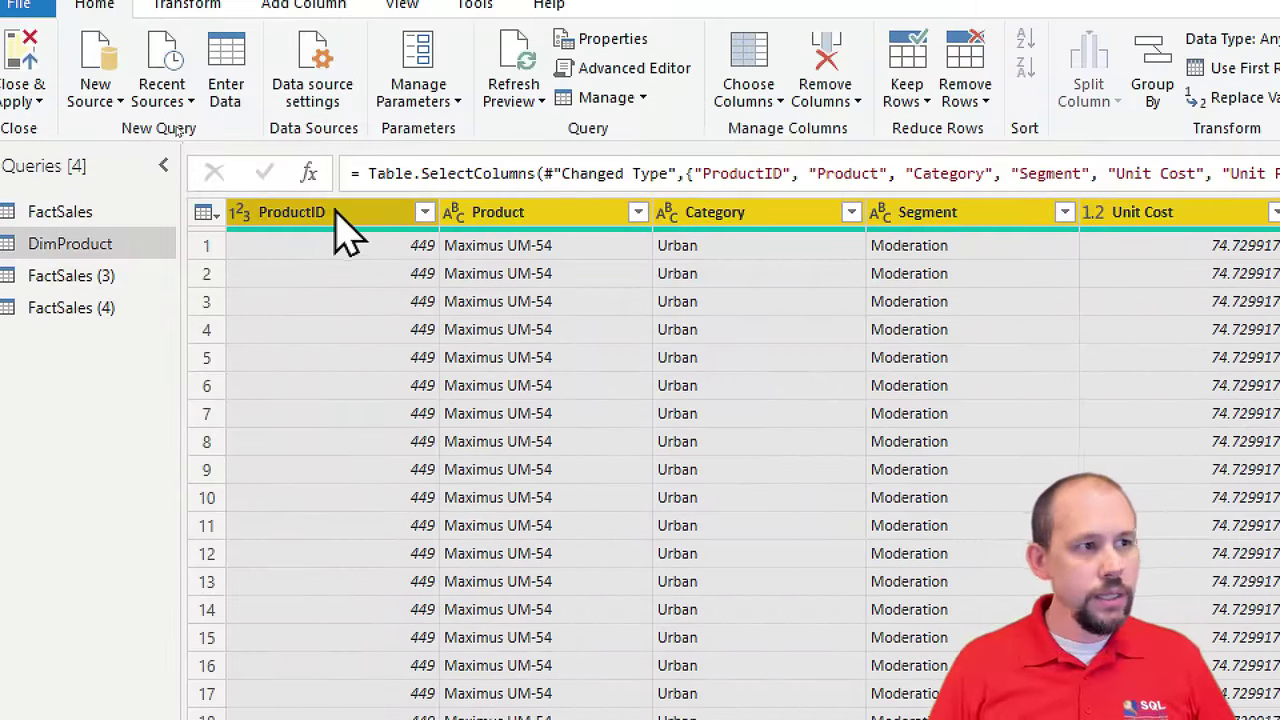
right_click(336, 214)
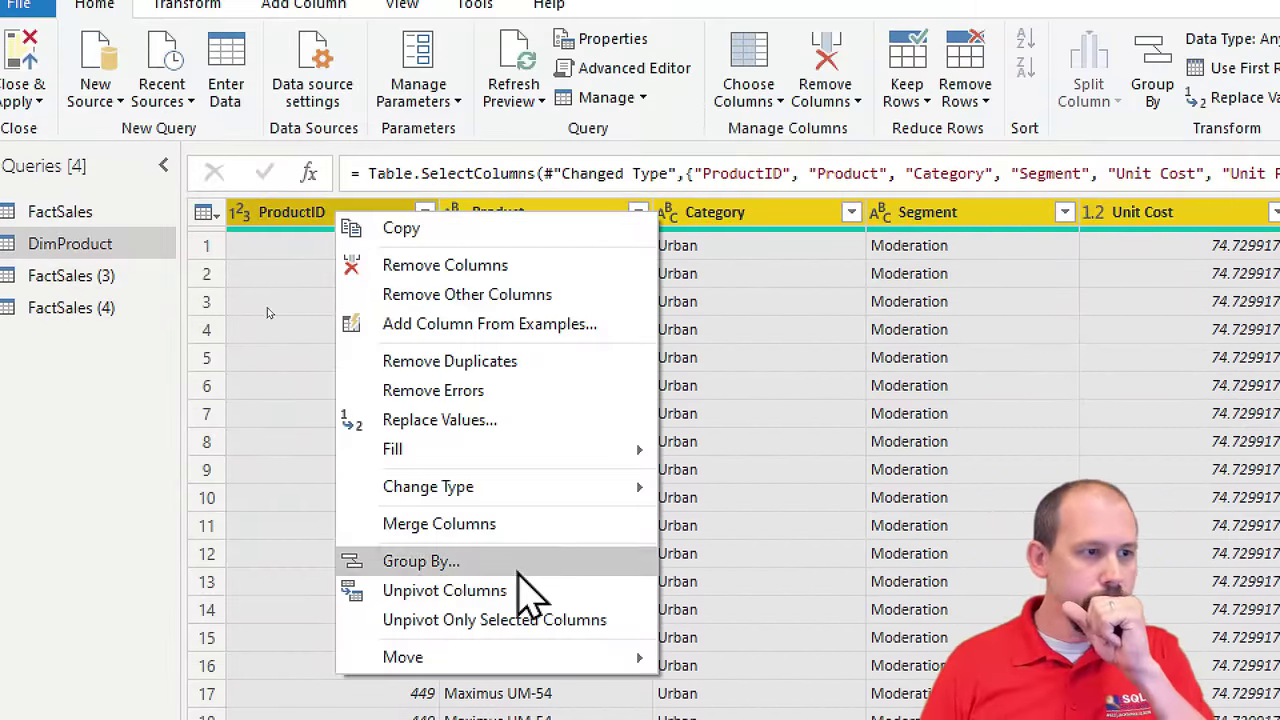
click(545, 364)
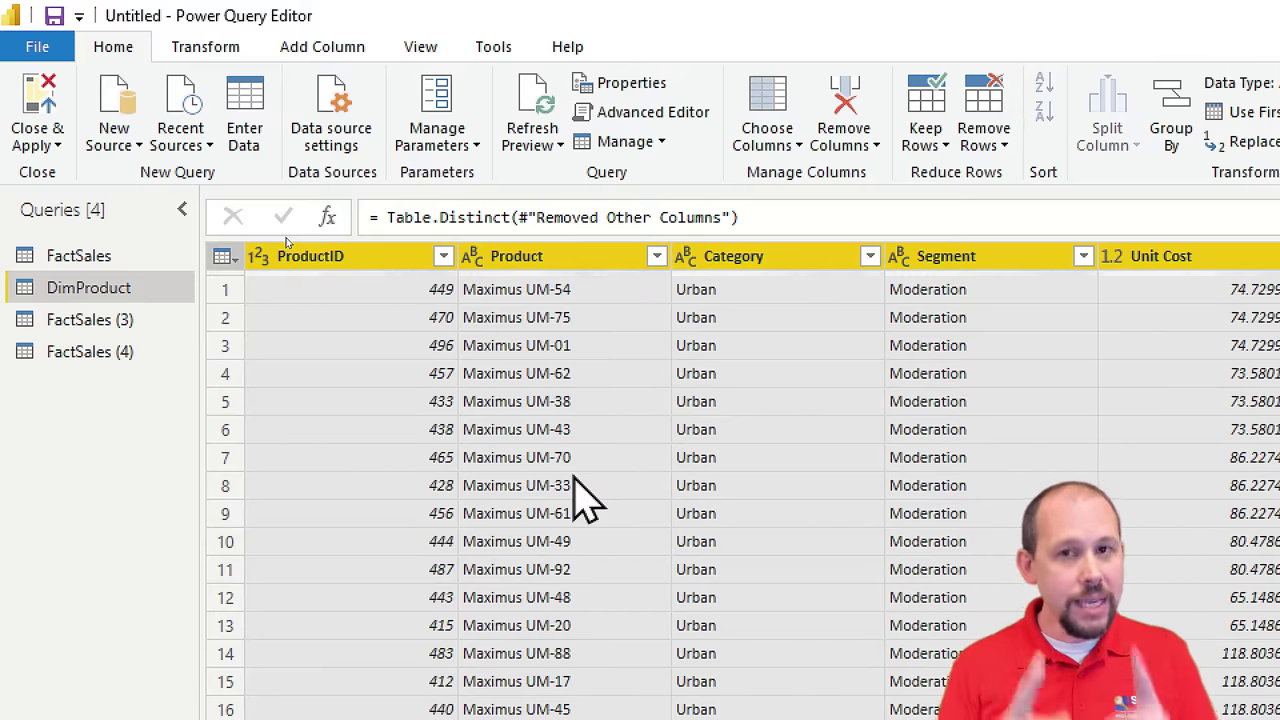
click(390, 258)
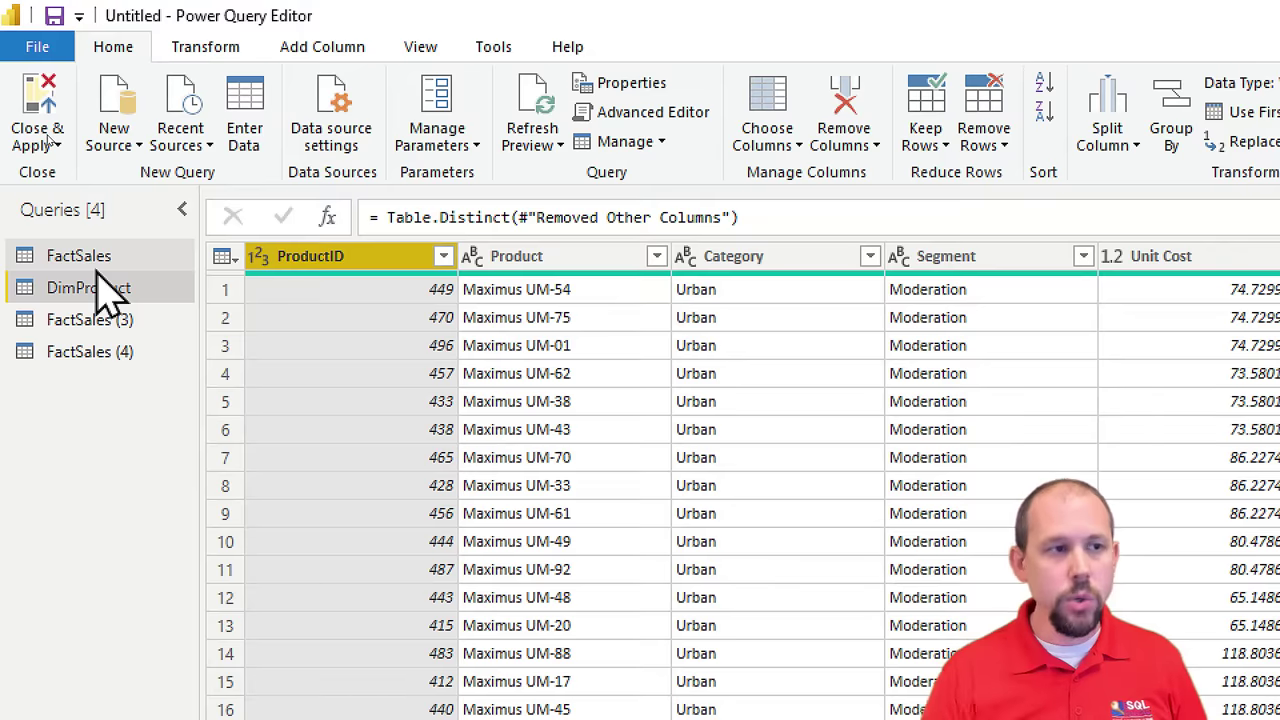
Step: Add an index column starting from 1 to the DimProduct query
click(318, 48)
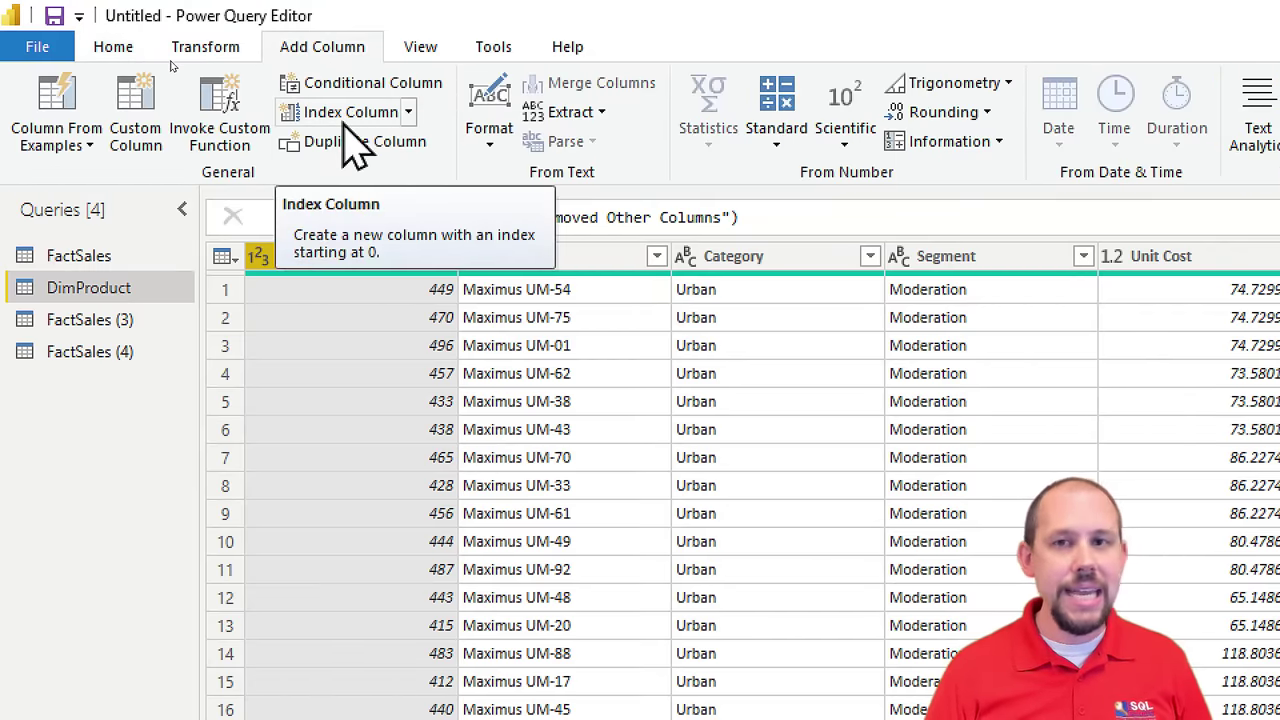
click(408, 112)
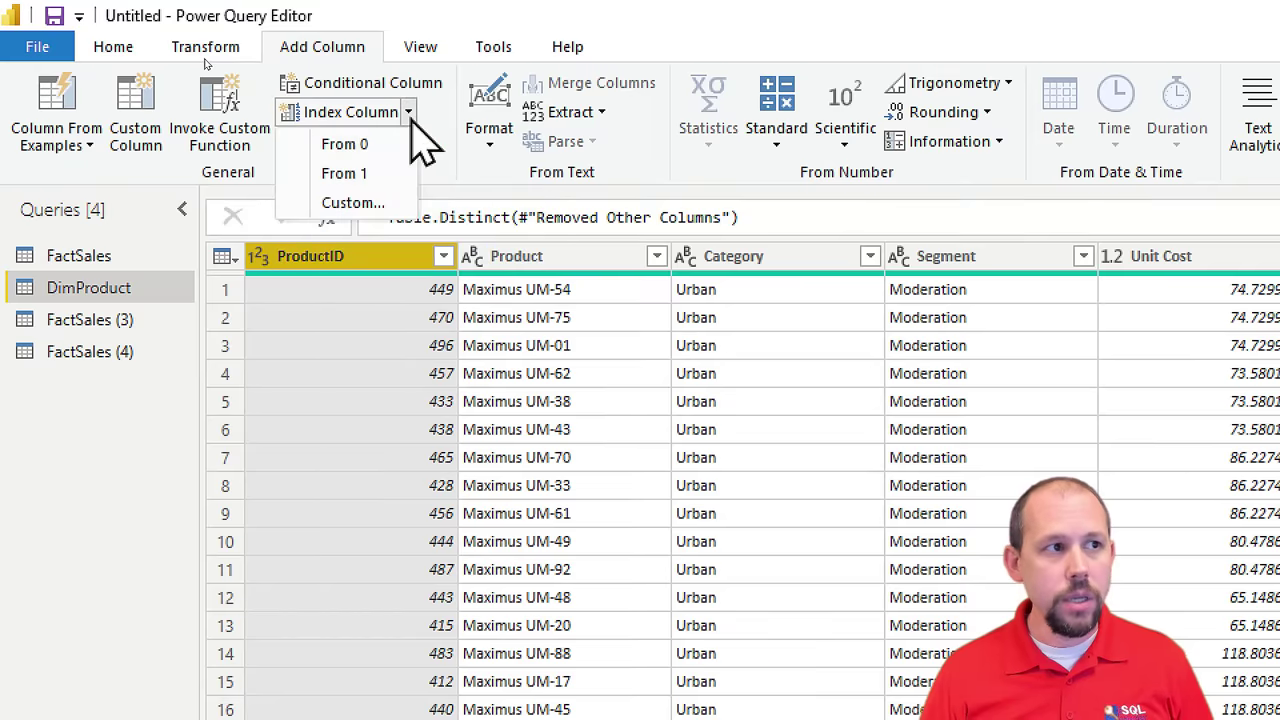
click(377, 178)
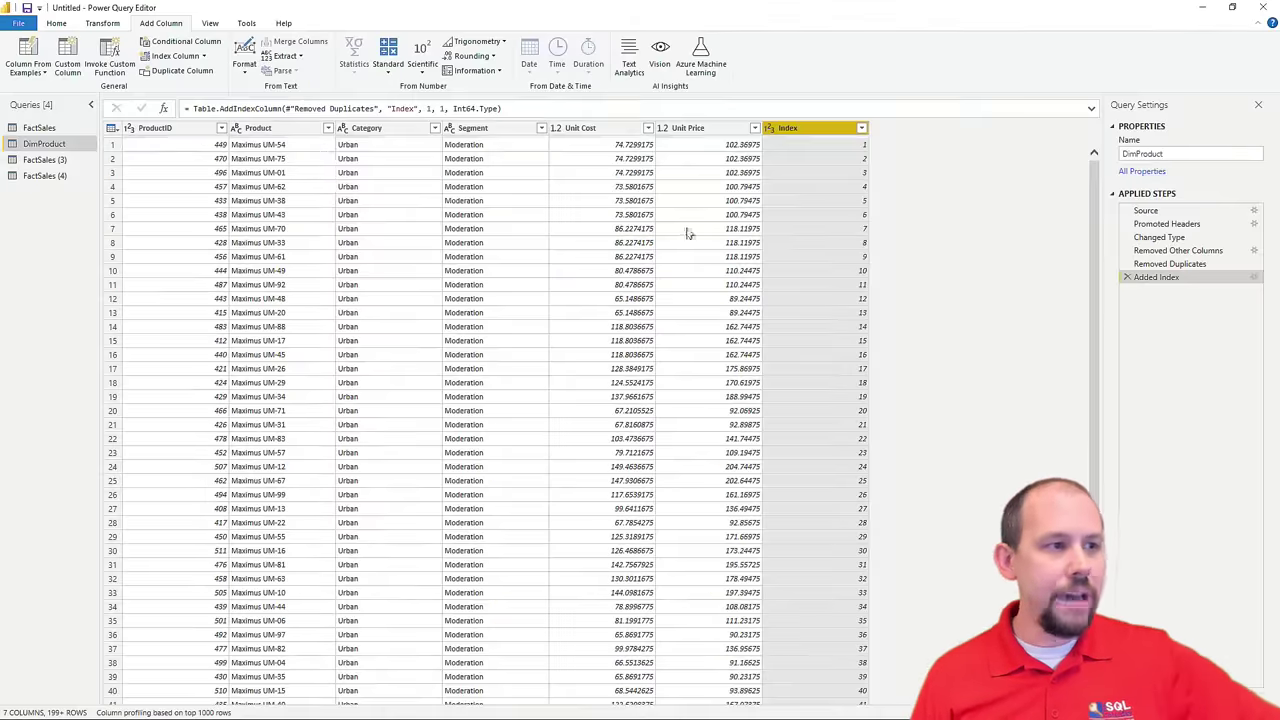
Step: Look at the FactSales query, return to DimProduct and delete the applied step that added the index column
click(40, 128)
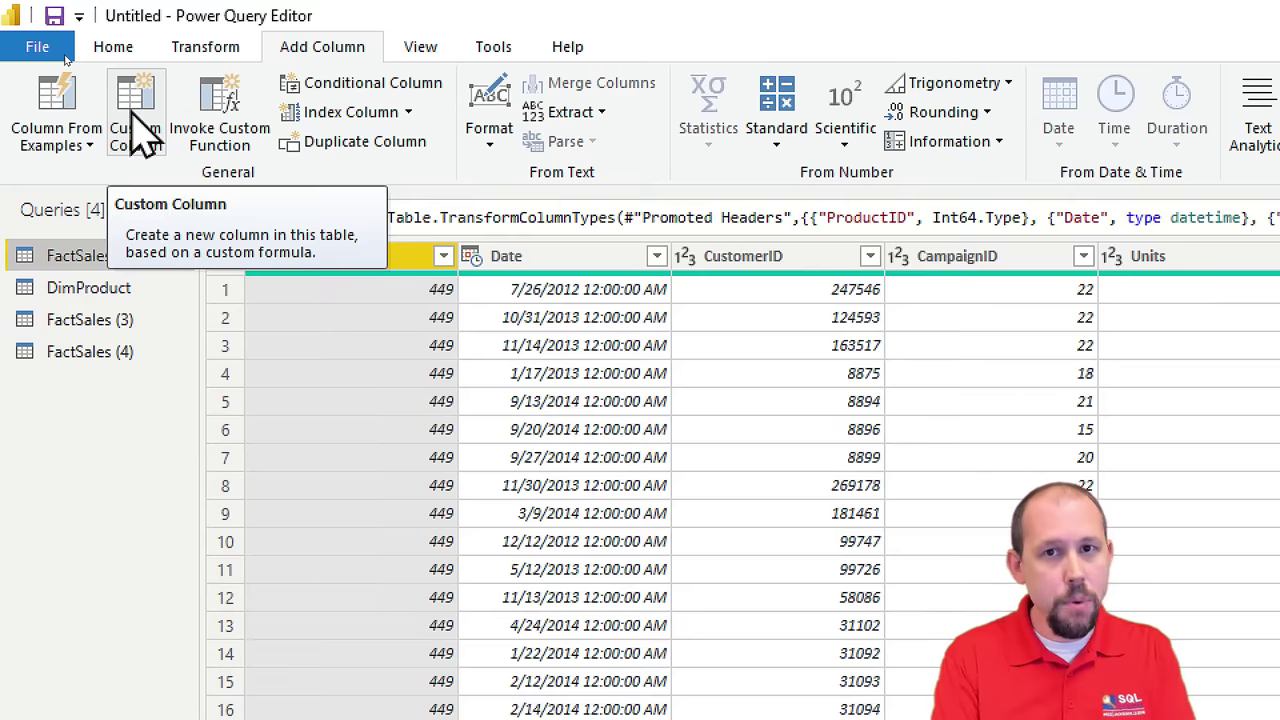
click(123, 288)
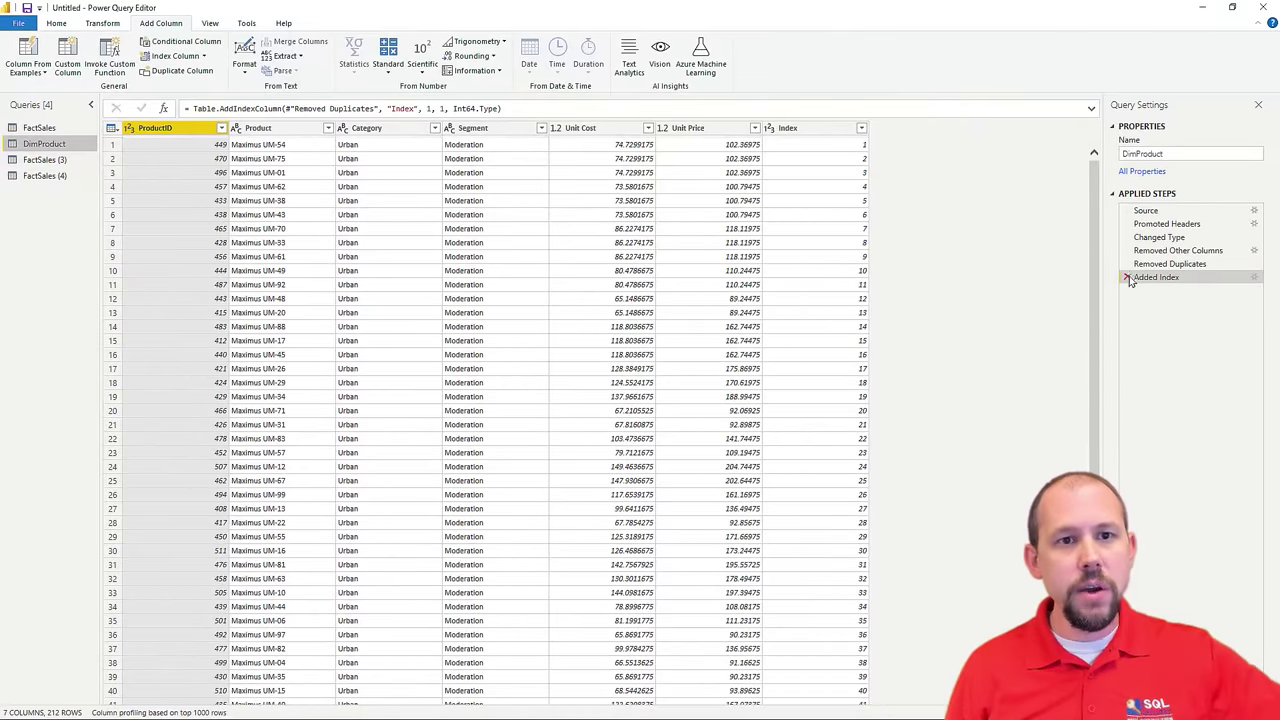
click(1127, 277)
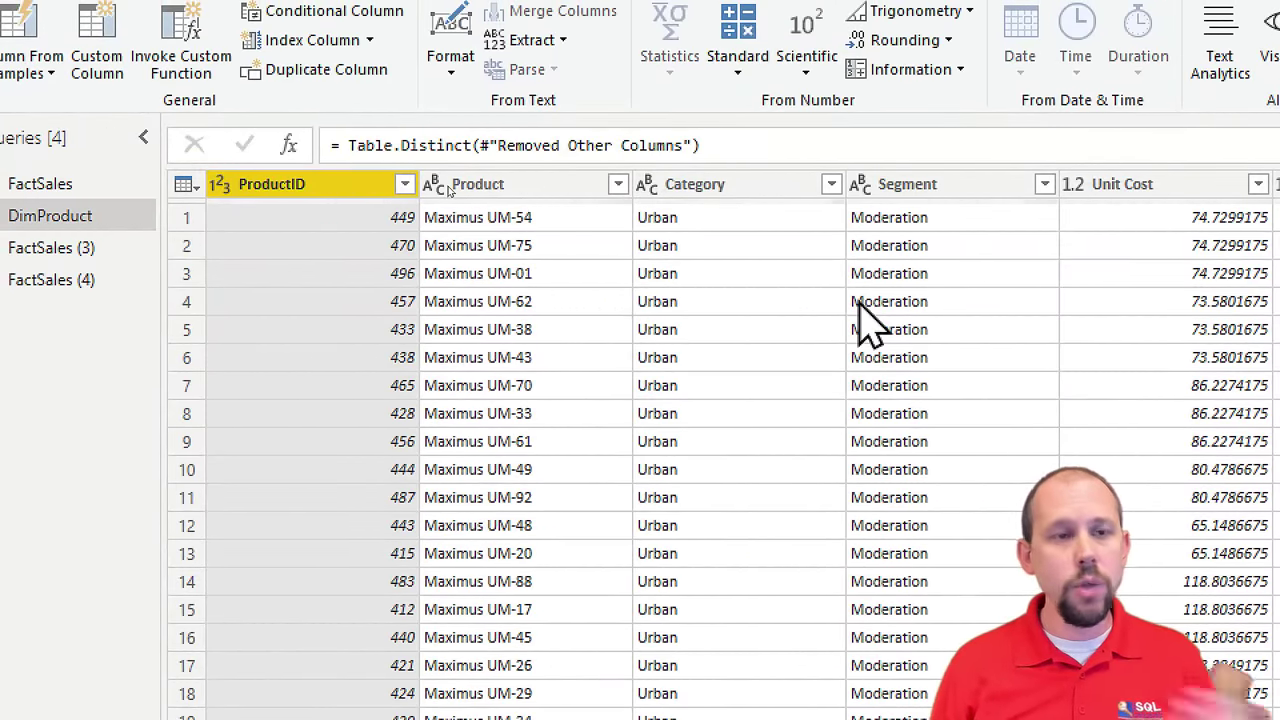
click(725, 186)
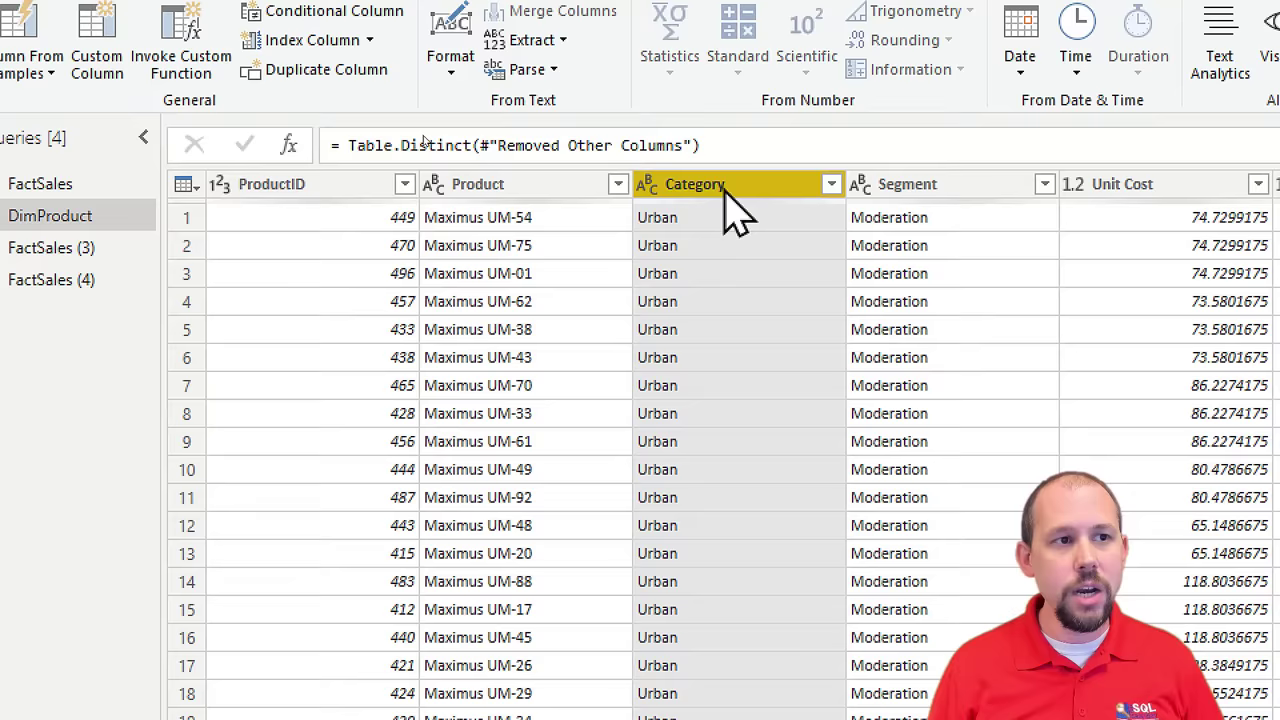
Step: Rename the FactSales (3) query as DimCustomer
click(914, 190)
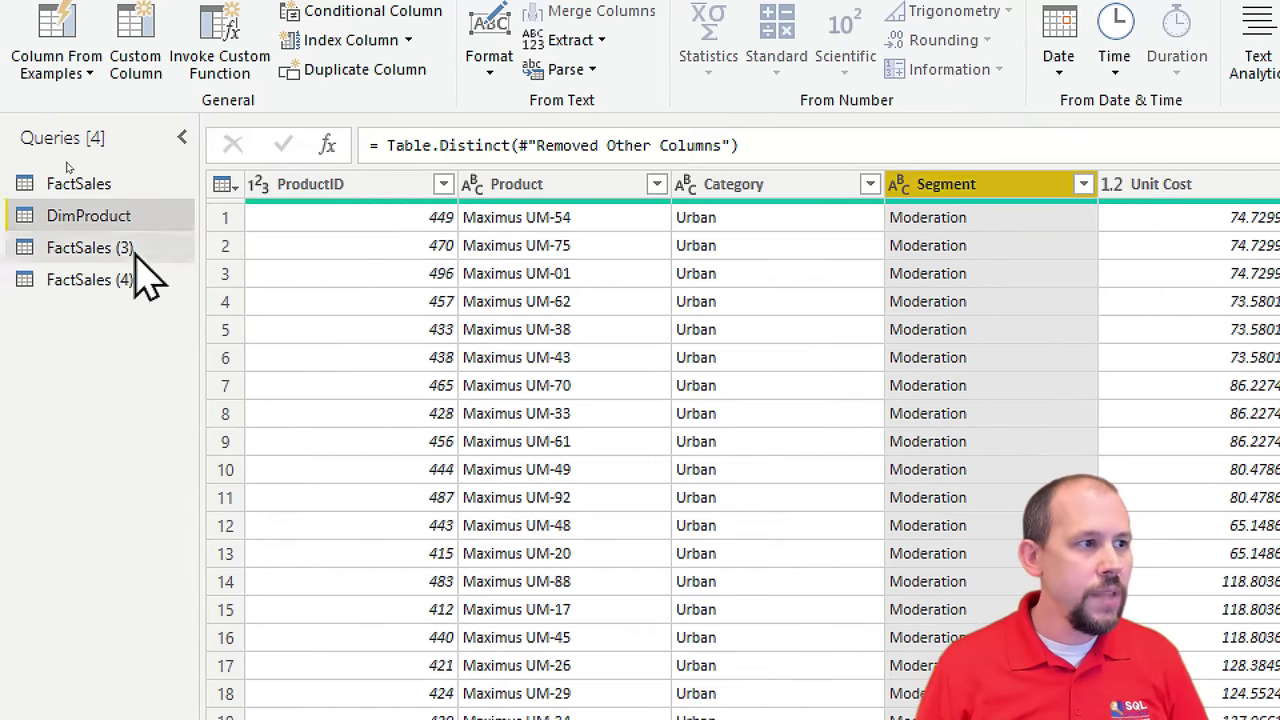
click(132, 250)
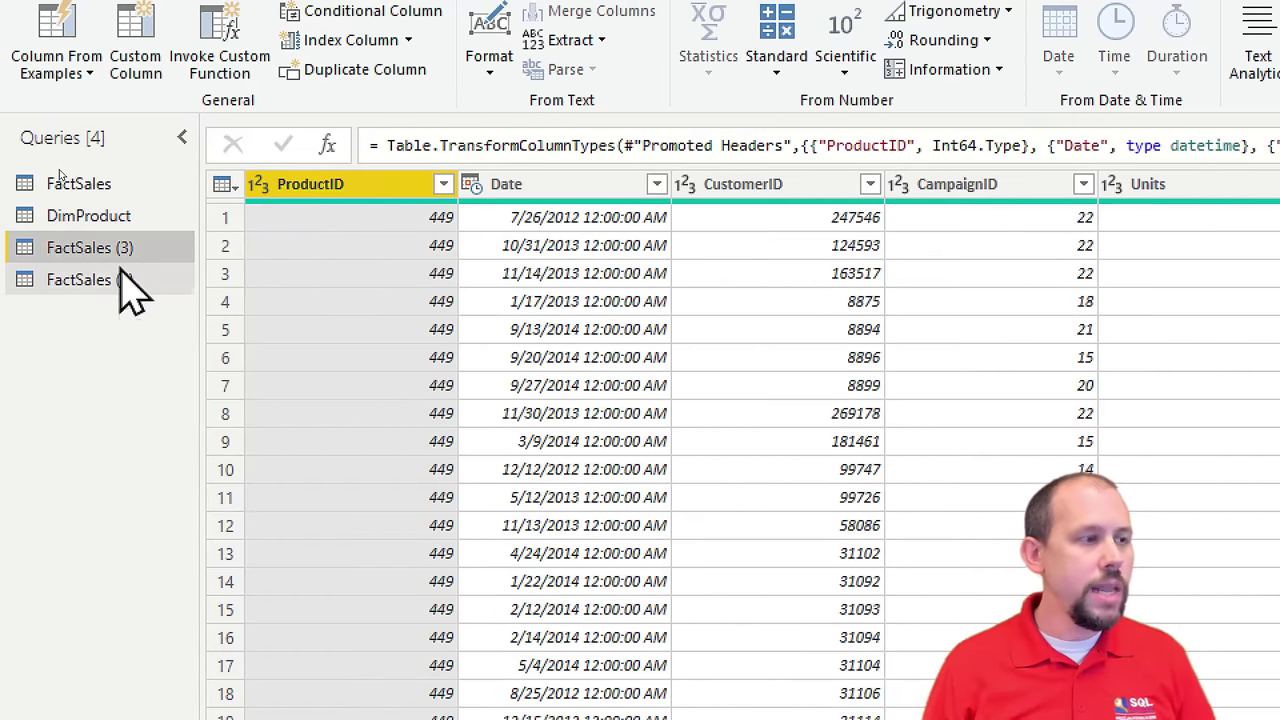
key(F2)
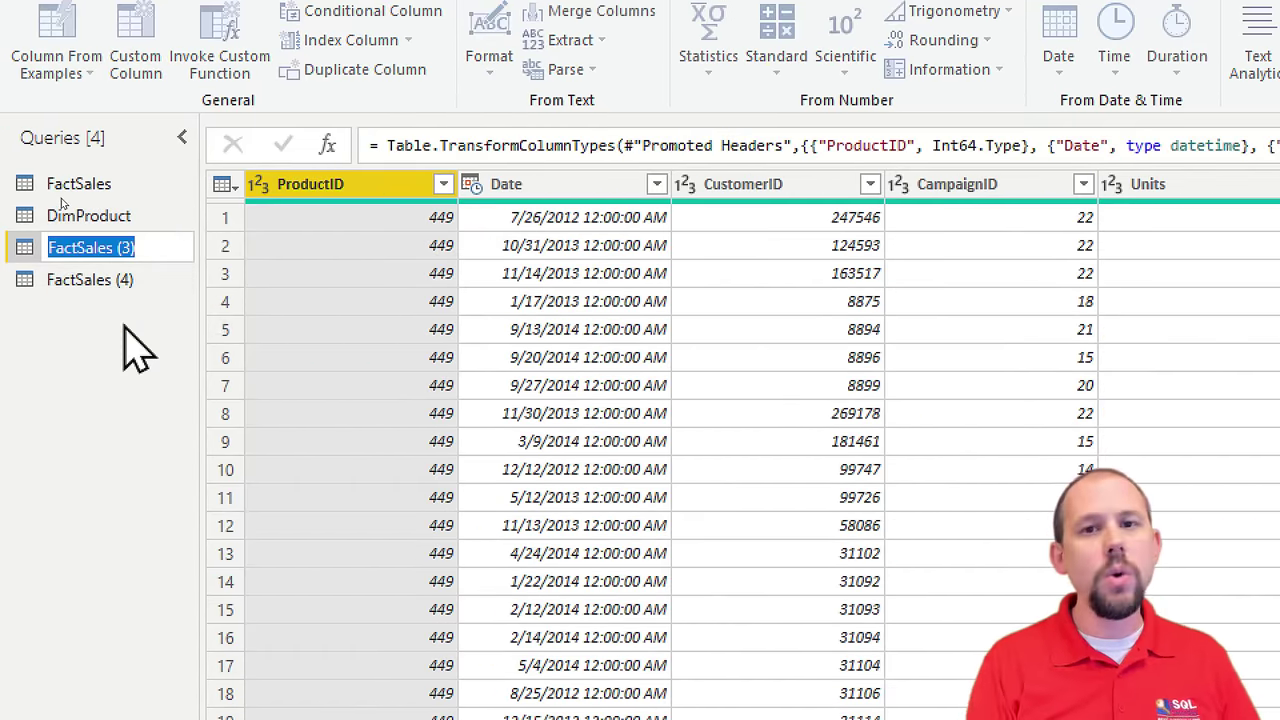
text(DimCustomer)
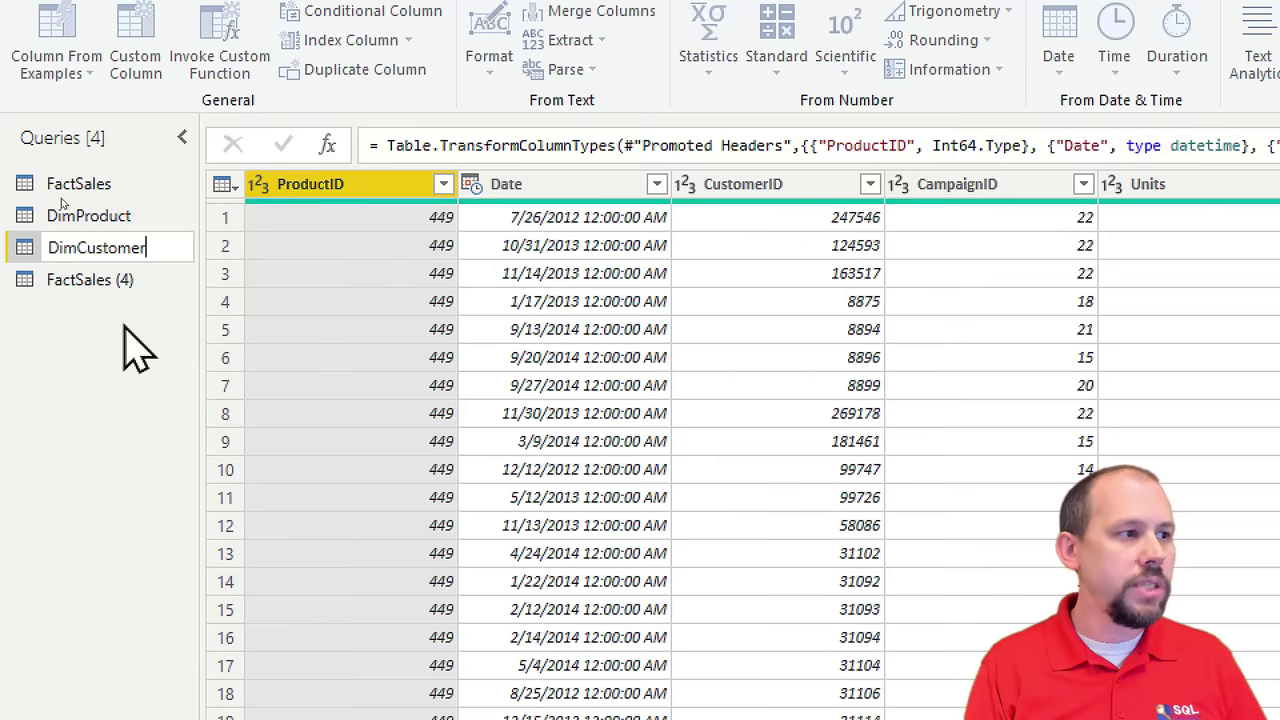
key(Return)
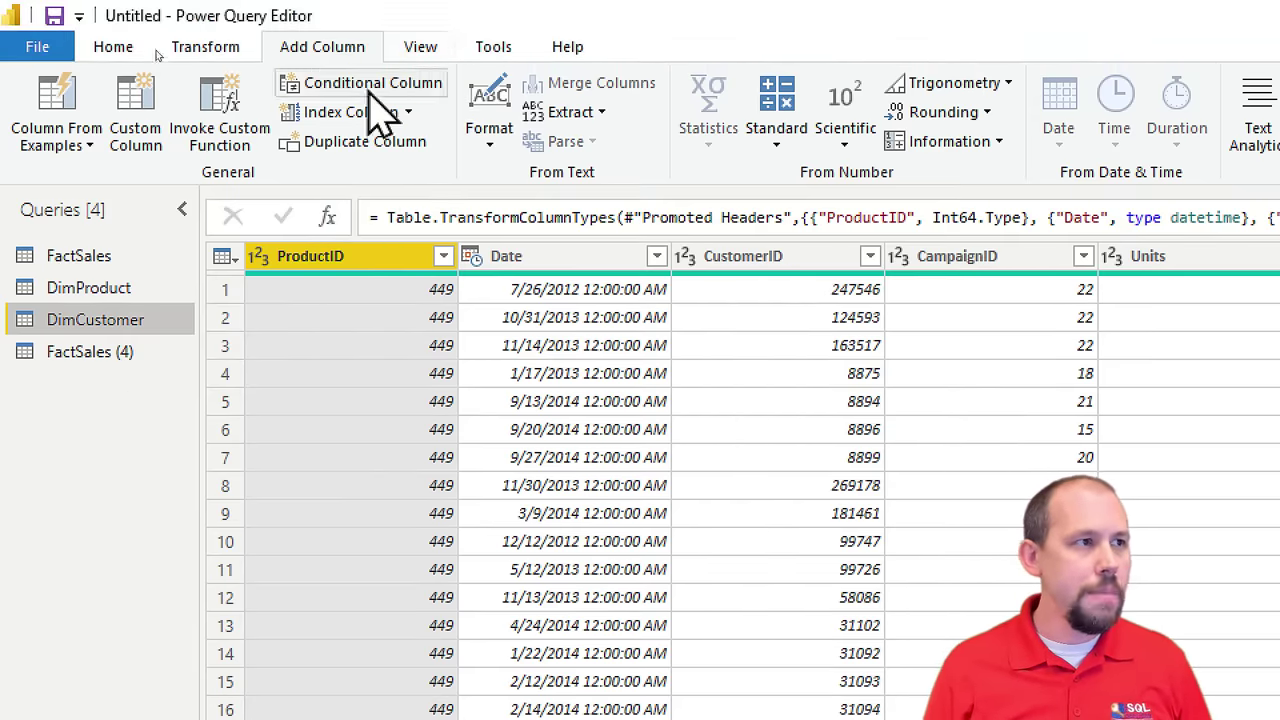
Step: Choose the columns to keep in DimCustomer, marking only CustomerID, ZipCode, Email Name, City, State, Region, District and Country
click(124, 52)
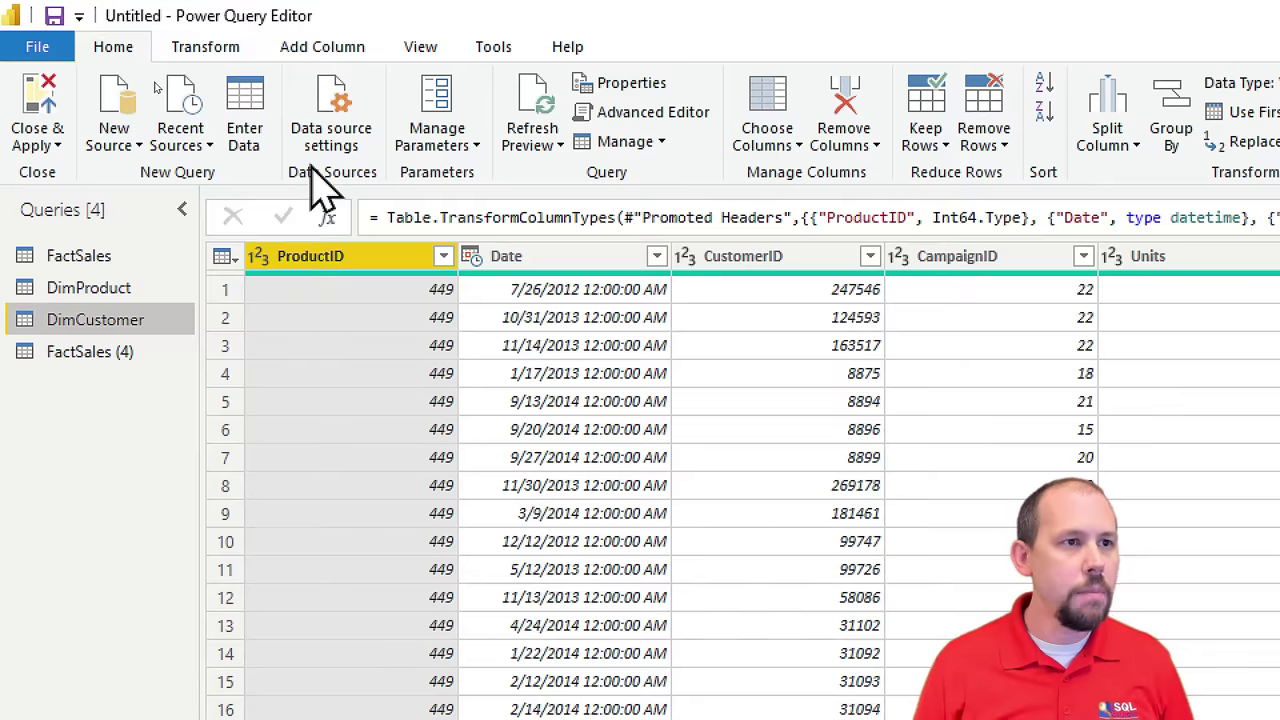
click(797, 147)
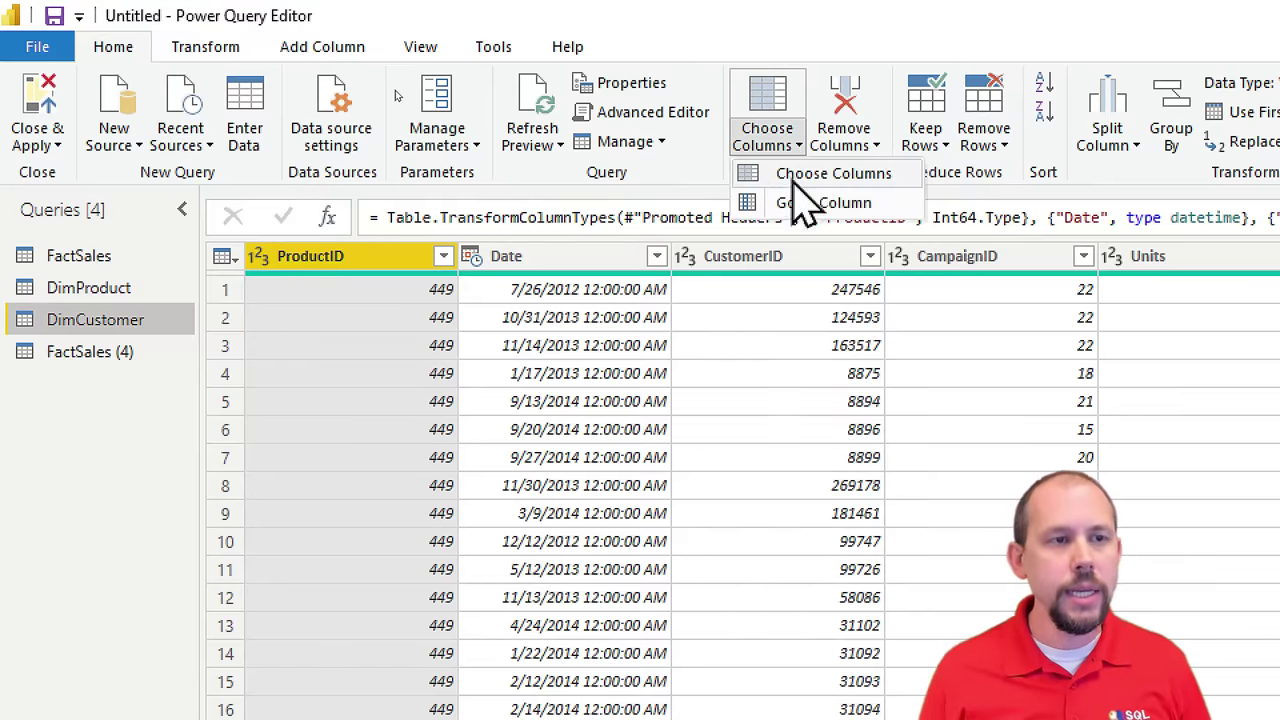
click(800, 178)
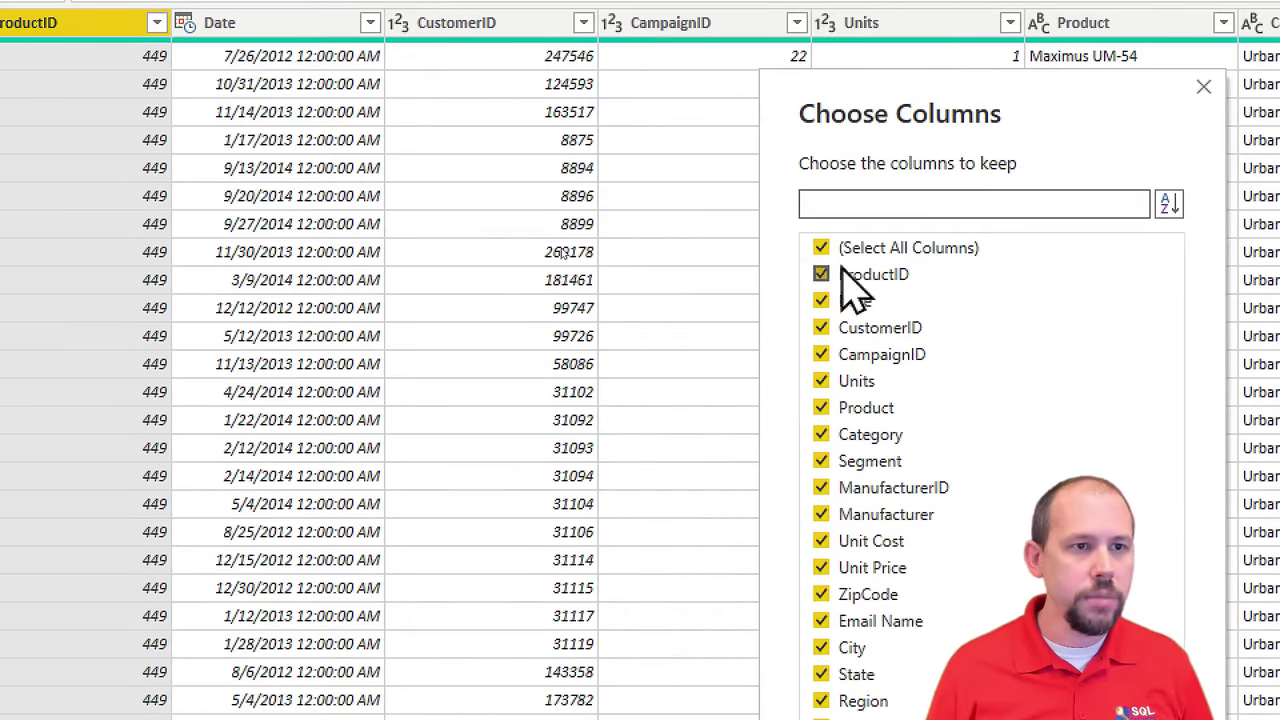
click(821, 248)
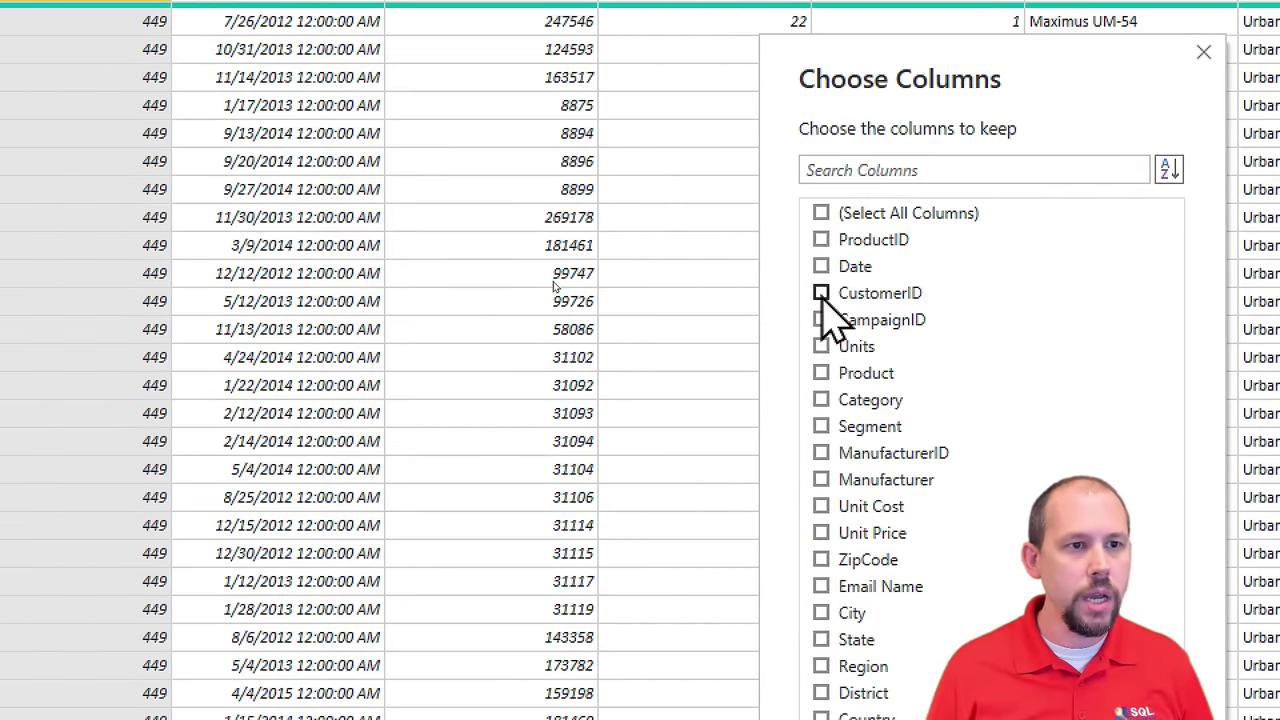
click(821, 293)
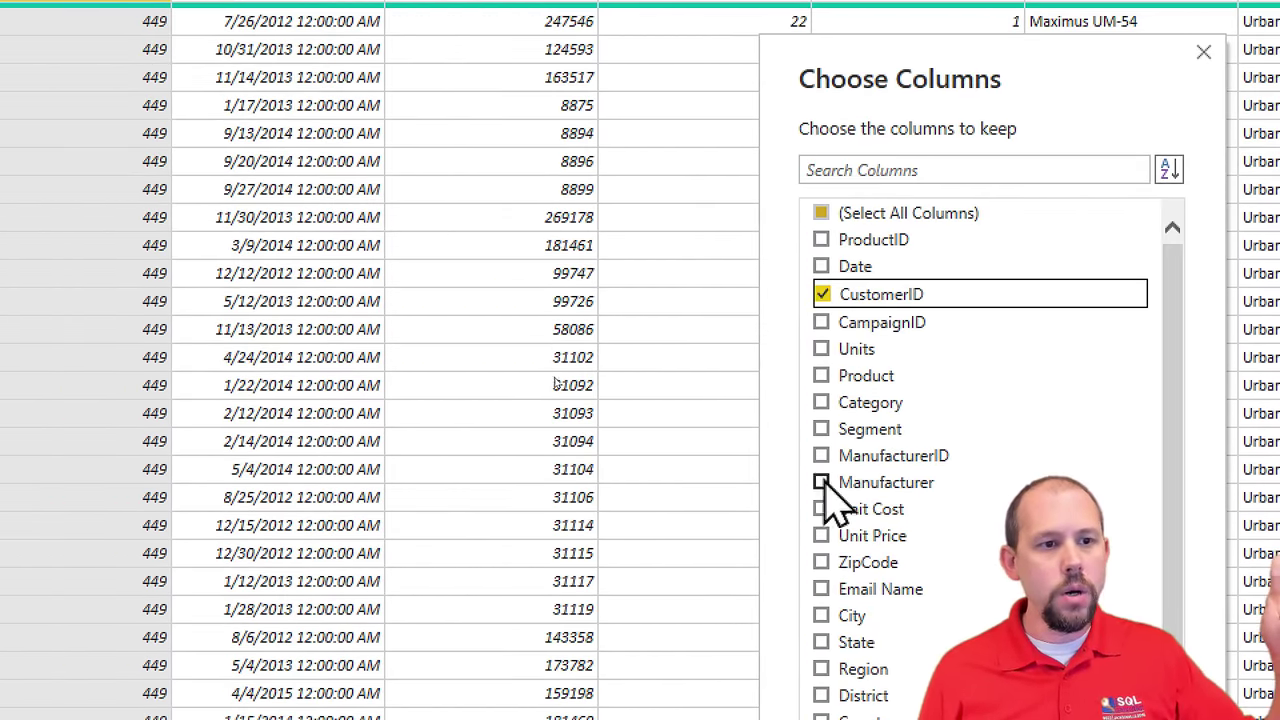
click(822, 545)
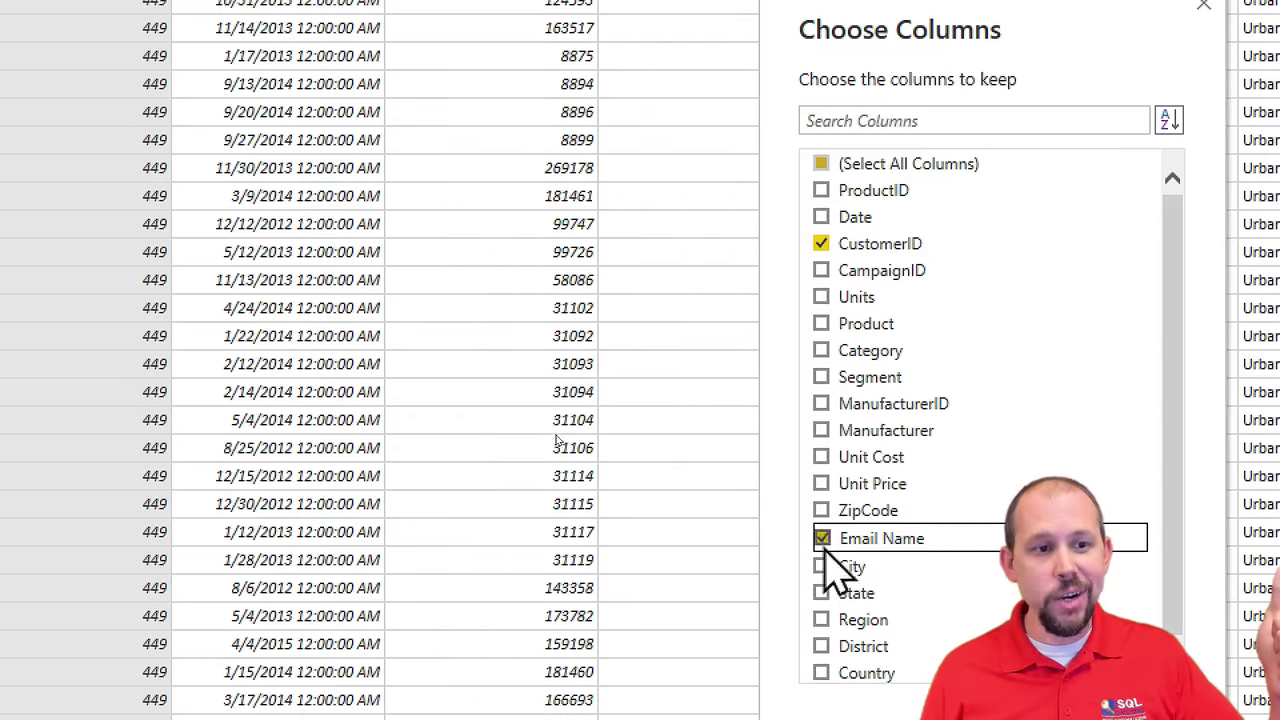
click(821, 566)
click(821, 593)
click(821, 620)
click(821, 645)
click(821, 672)
click(824, 472)
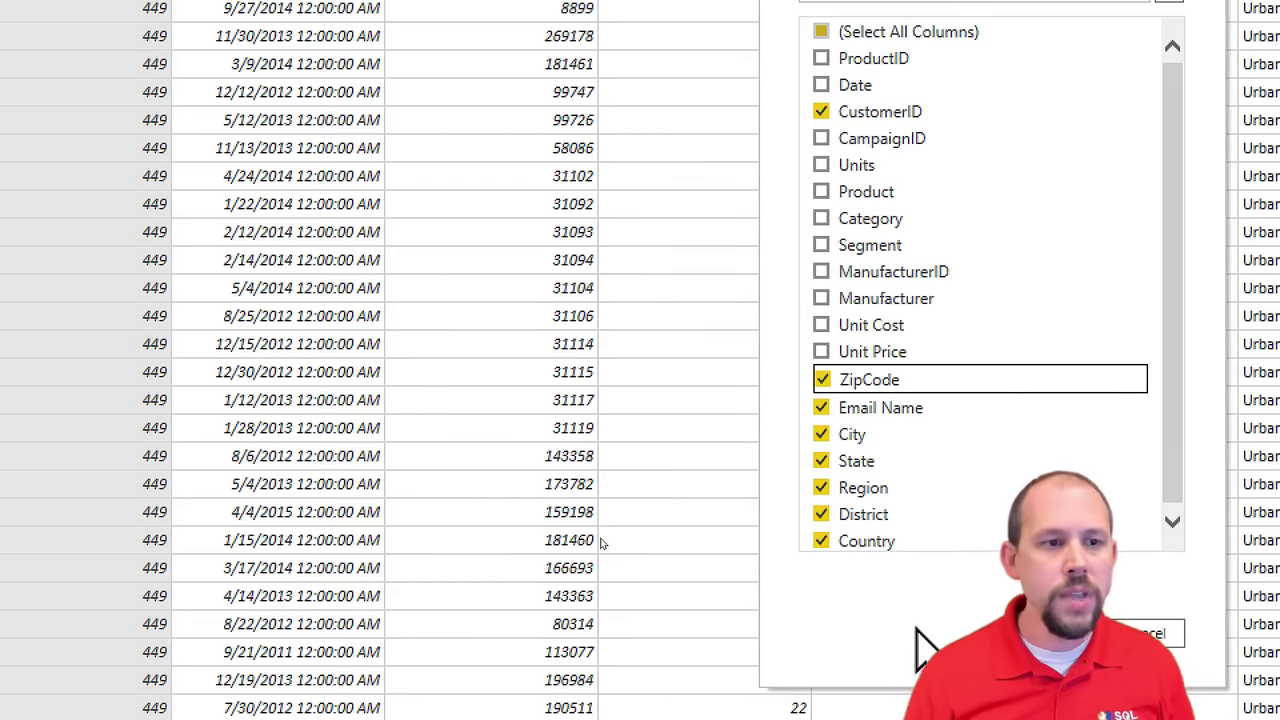
Step: Exclude City, State, Region, District and Country from the column selection and apply it, keeping only CustomerID, ZipCode and Email Name
click(821, 460)
click(821, 487)
click(821, 513)
click(821, 540)
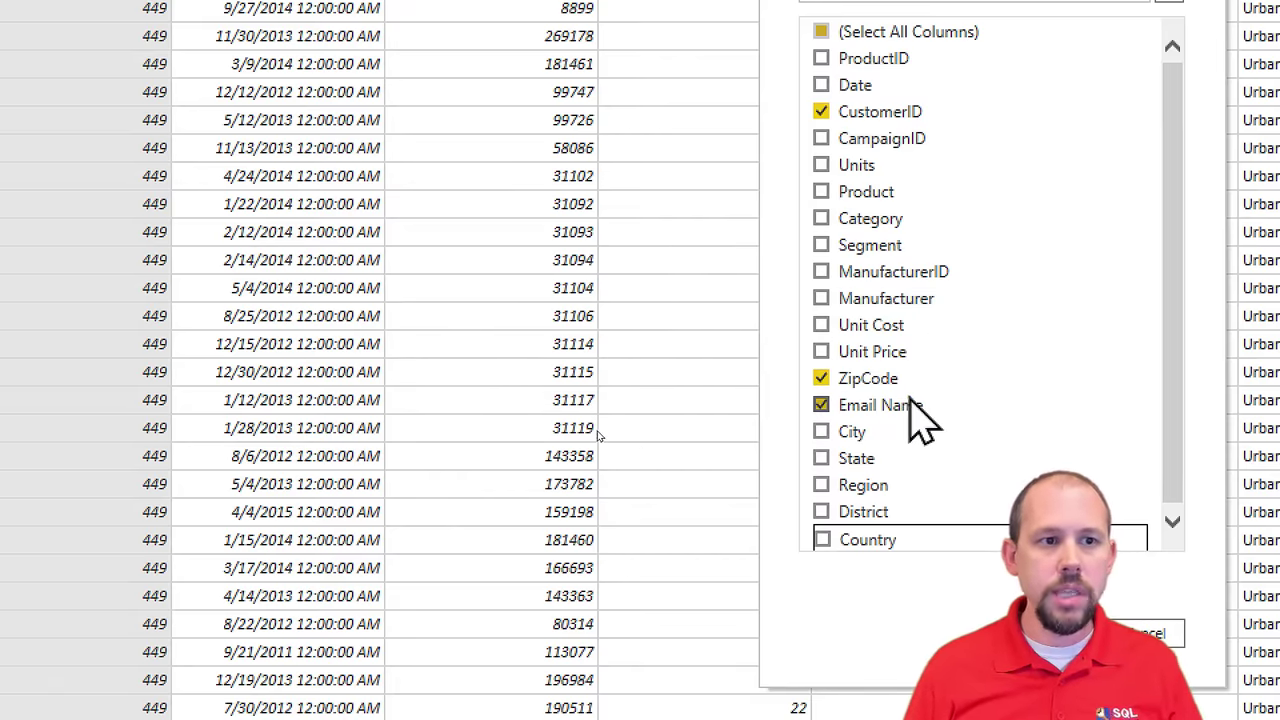
key(Return)
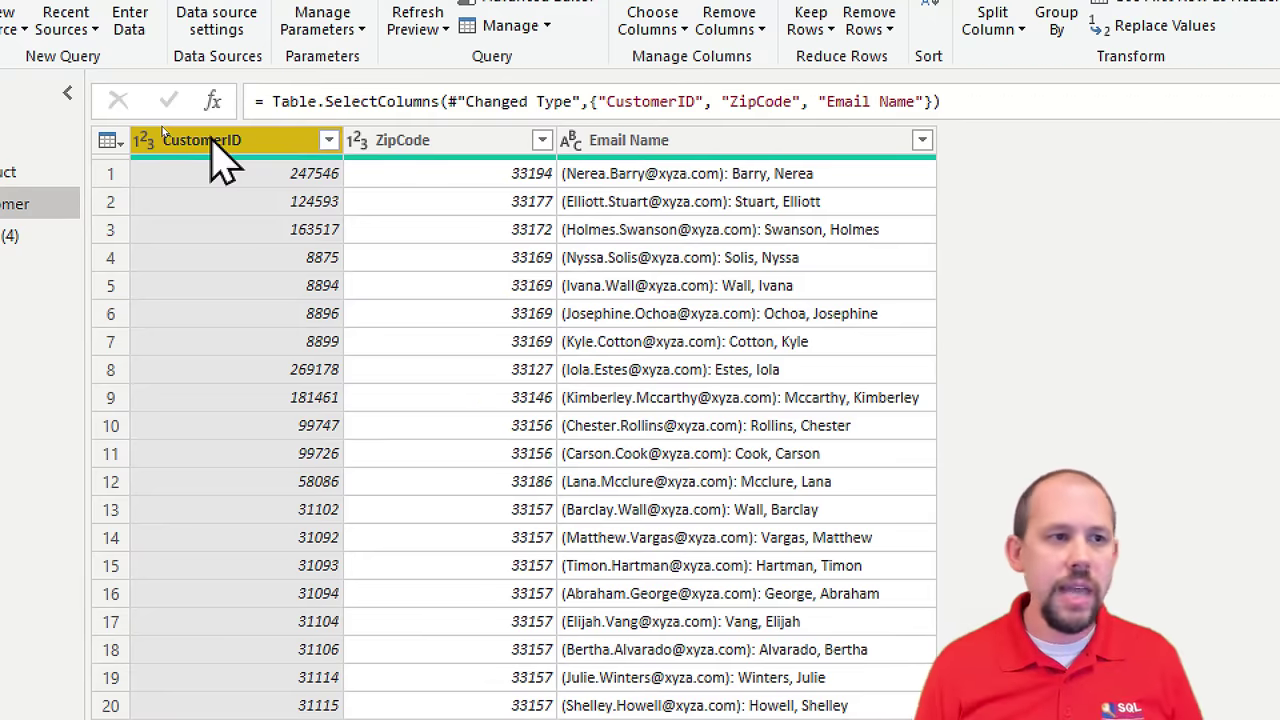
Step: Remove duplicate rows from DimCustomer based on the CustomerID, ZipCode and Email Name columns together
ctrl+click(390, 145)
ctrl+click(688, 148)
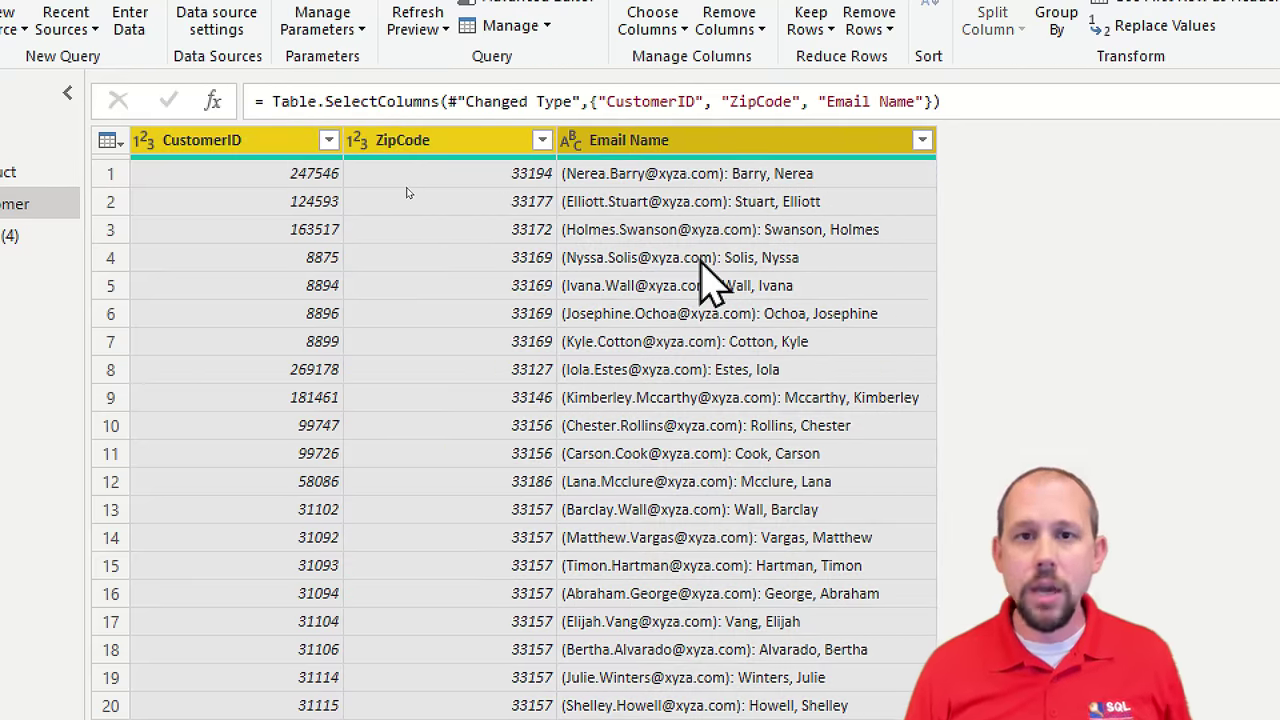
right_click(738, 150)
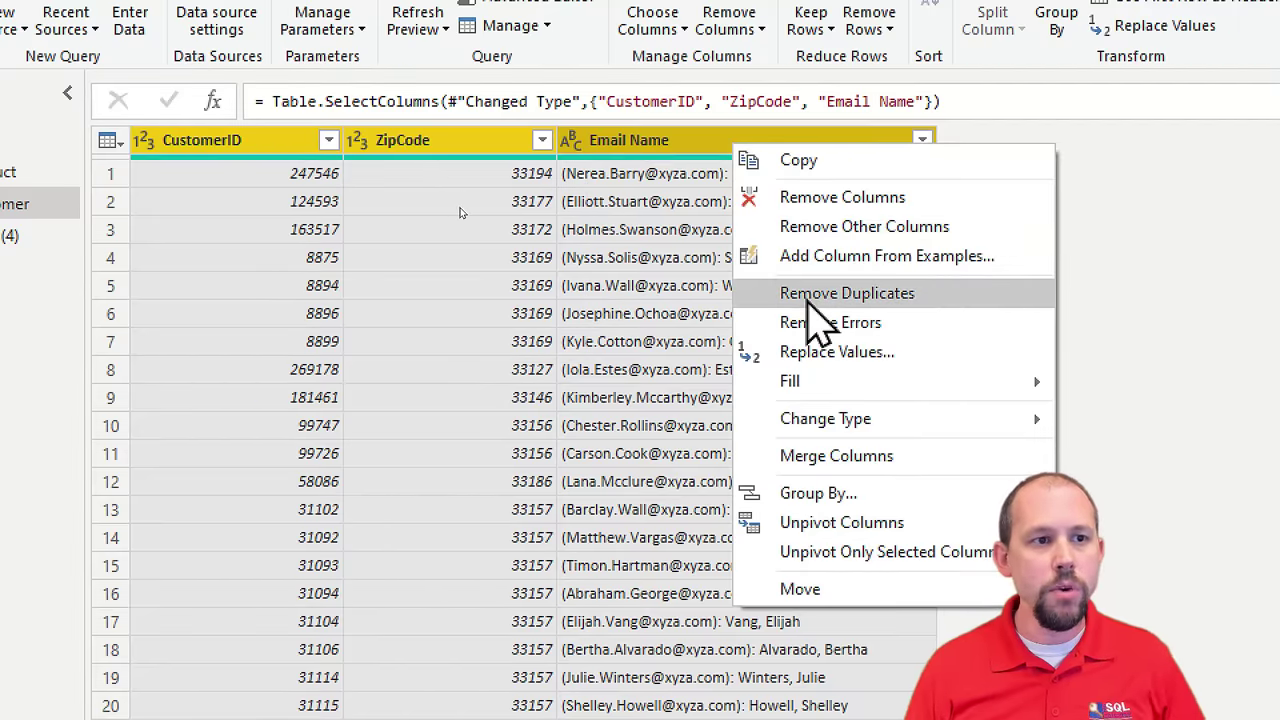
click(846, 293)
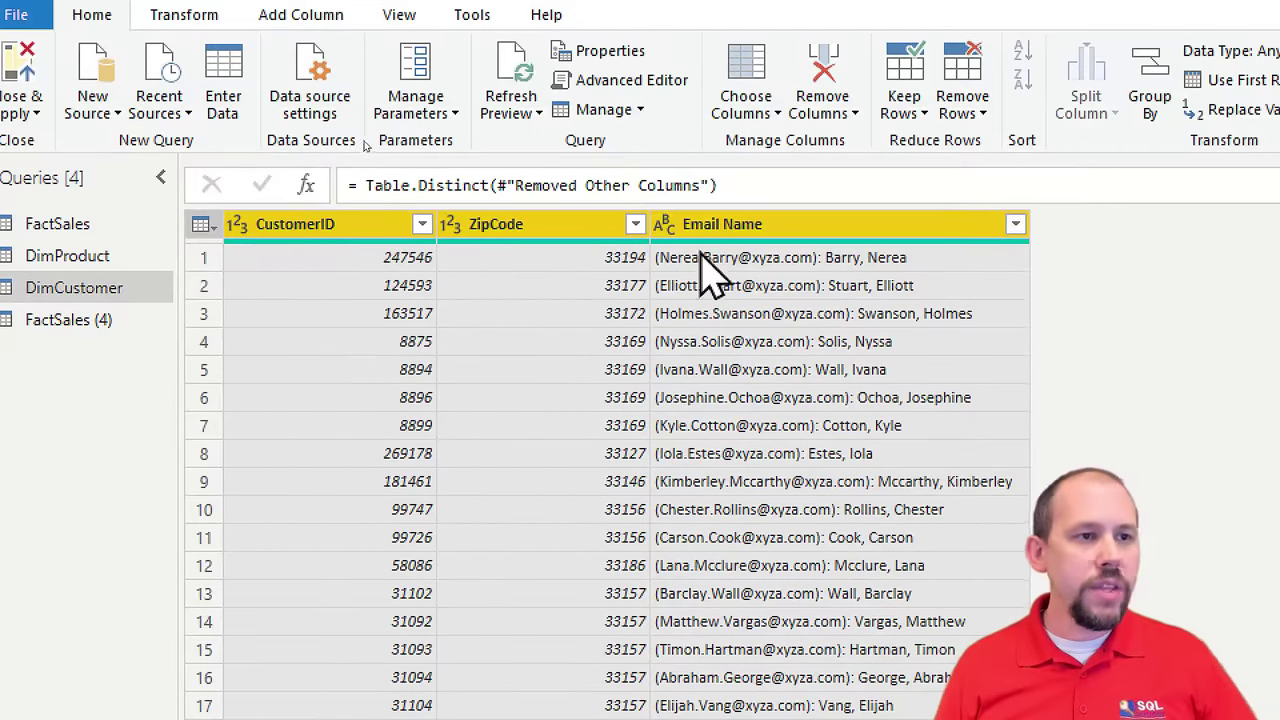
Step: Split the Email Name column by a custom delimiter of a colon followed by a space, at each occurrence
click(766, 228)
right_click(768, 230)
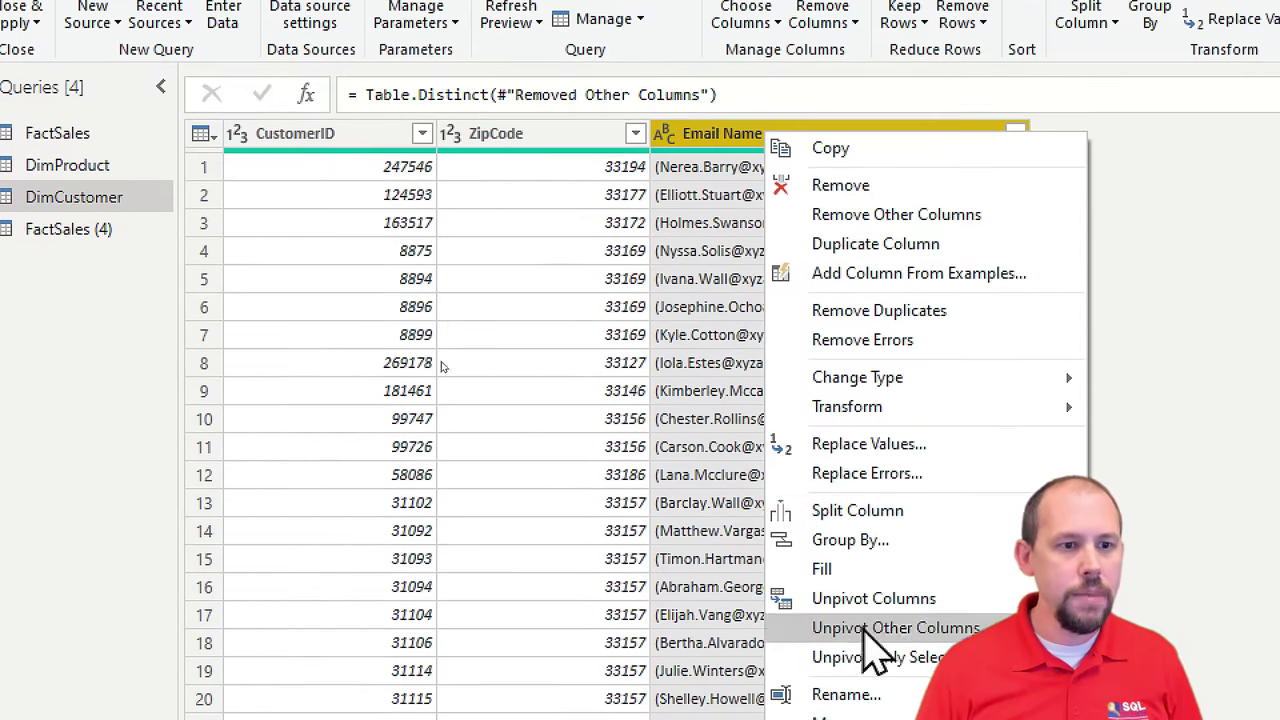
mouse_move(860, 603)
click(1124, 513)
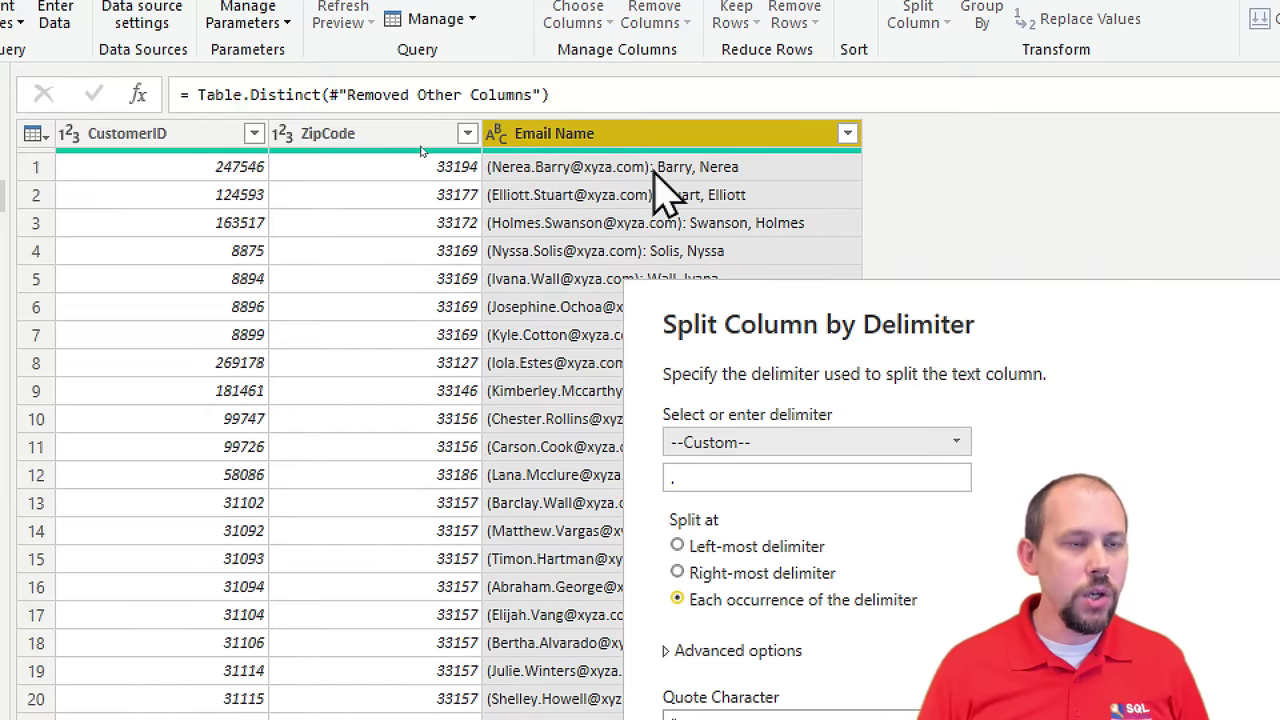
click(712, 478)
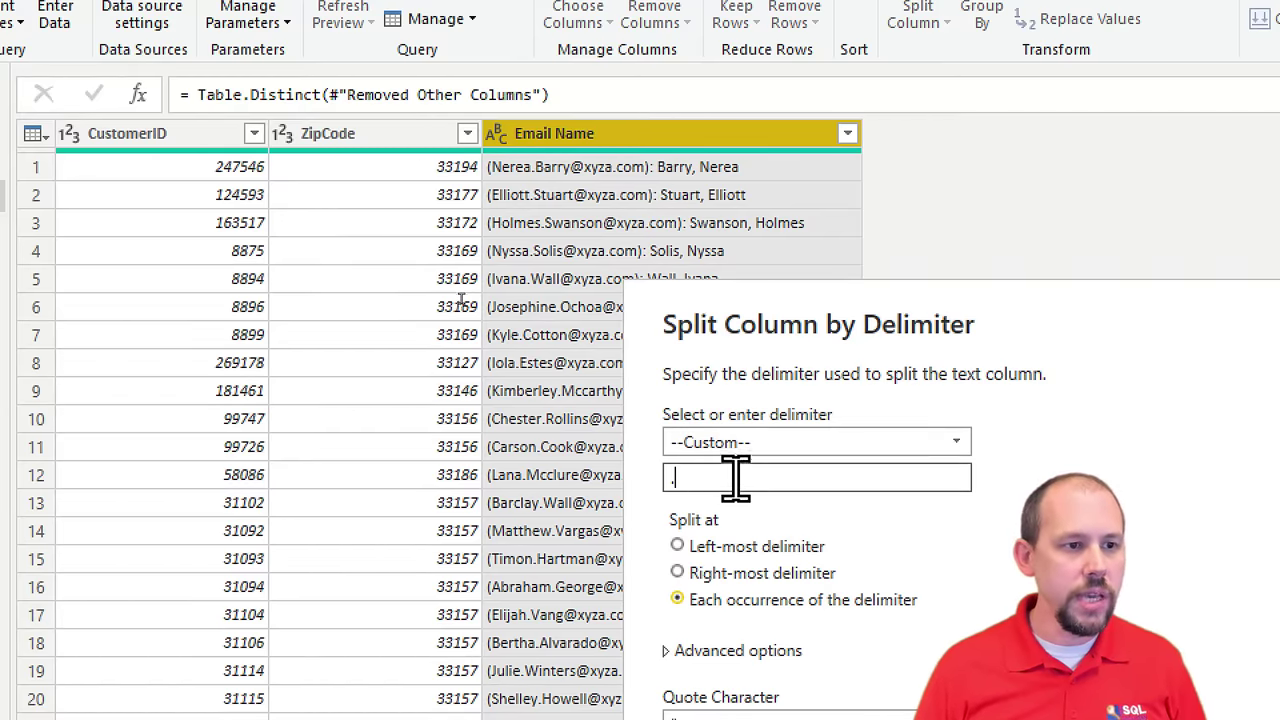
key(BackSpace)
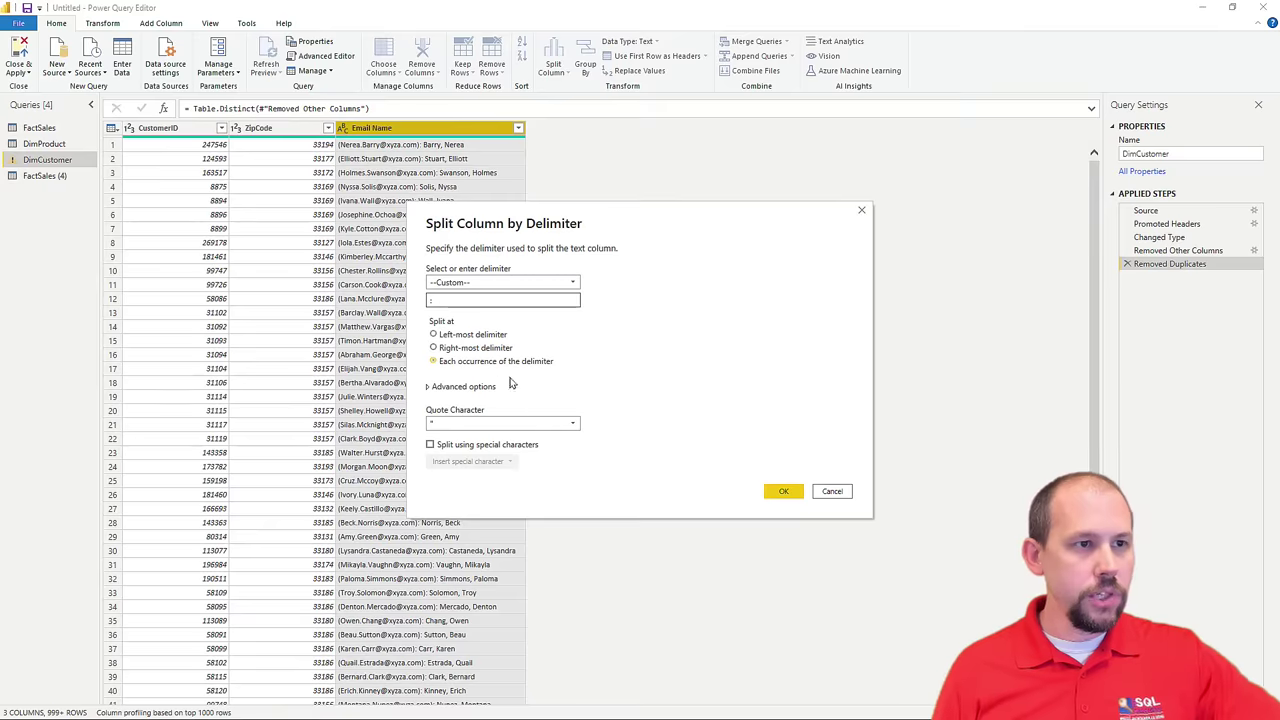
click(783, 491)
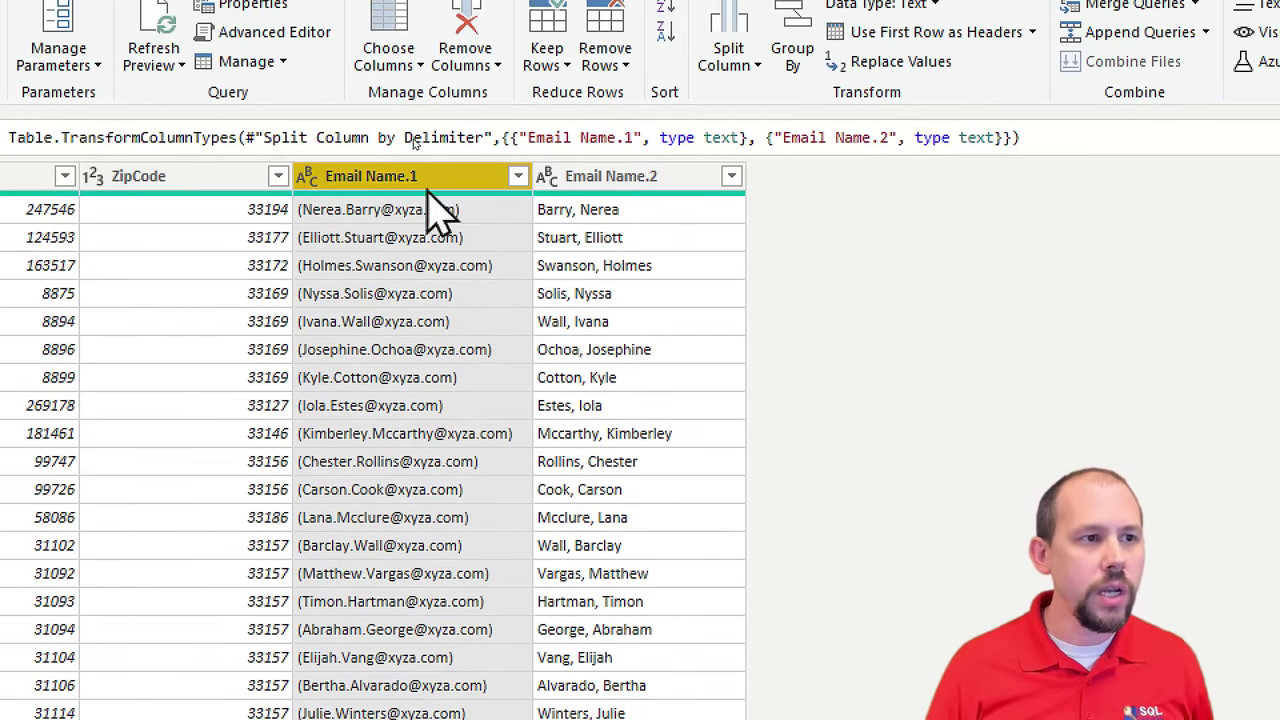
Step: Split the Email Name.2 column by a custom delimiter of a comma followed by a space, at each occurrence
click(600, 220)
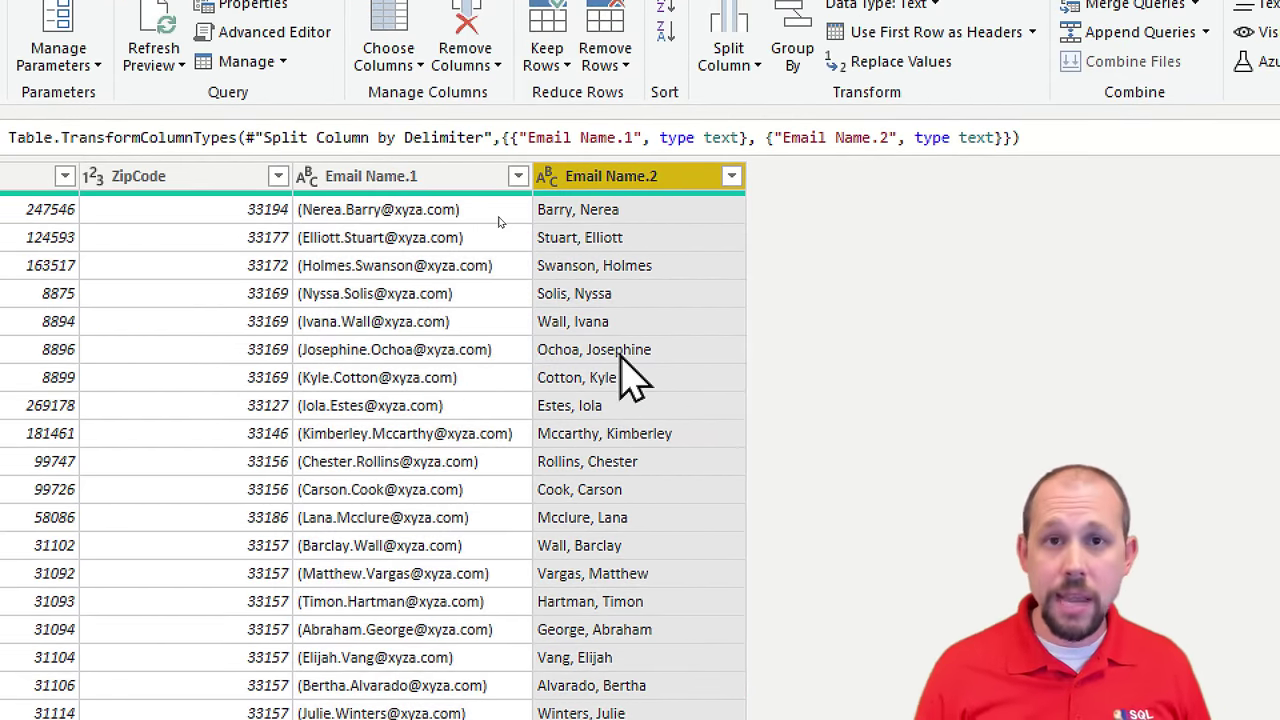
right_click(655, 210)
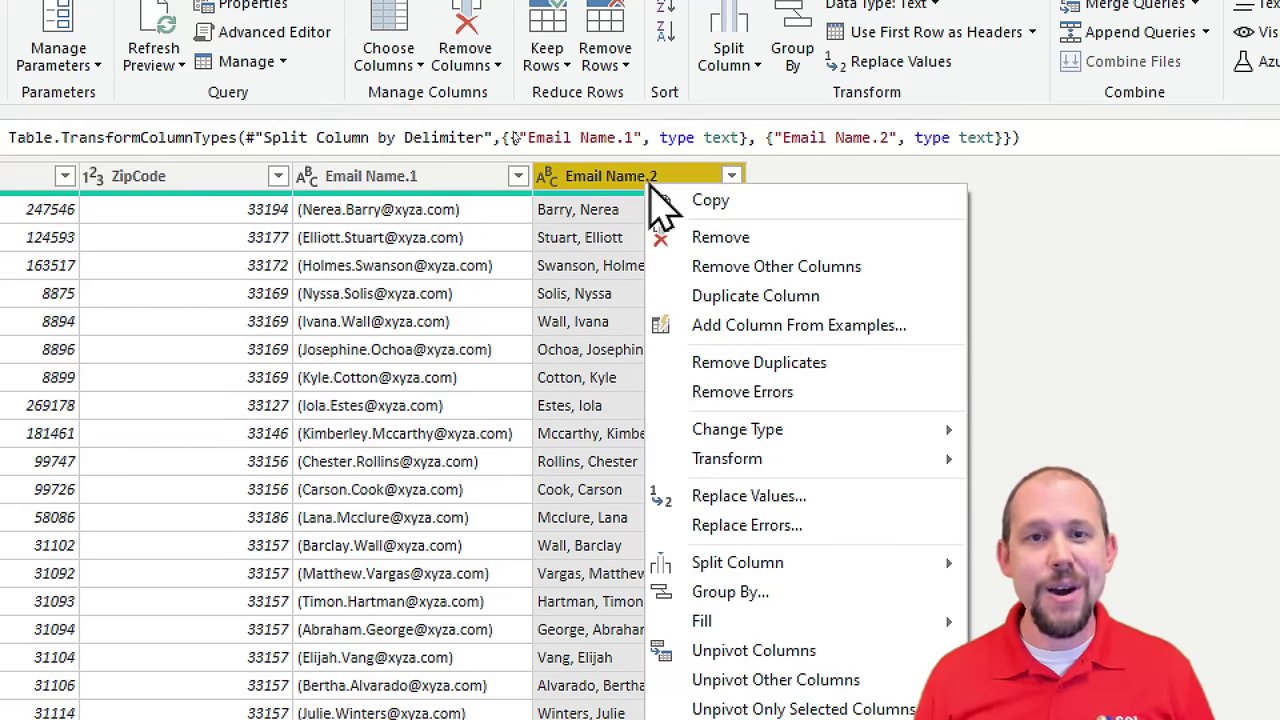
mouse_move(792, 573)
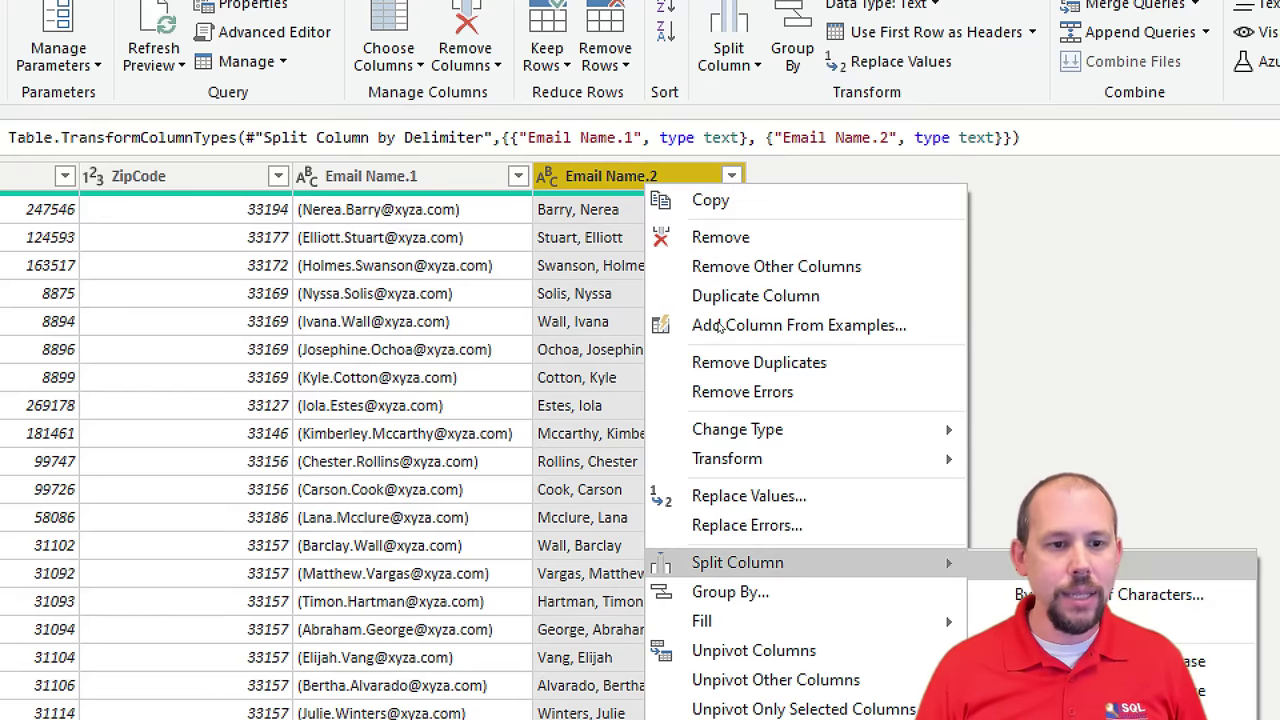
key(Return)
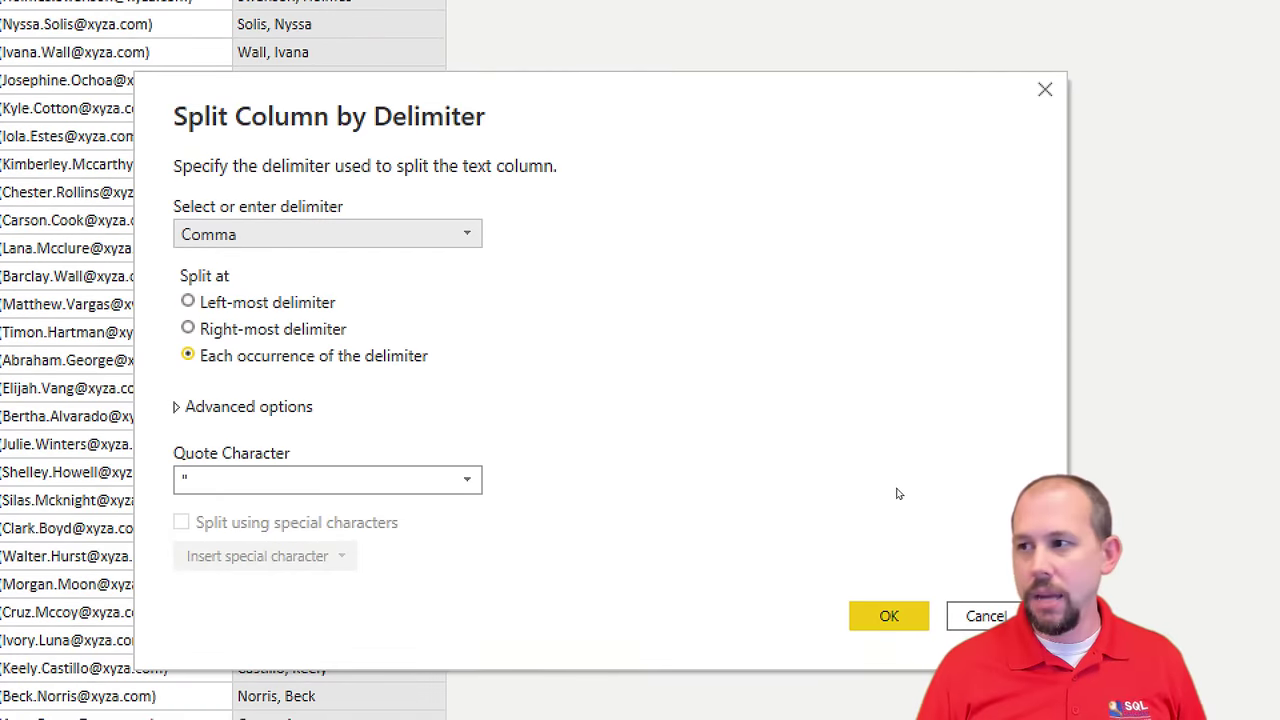
click(360, 234)
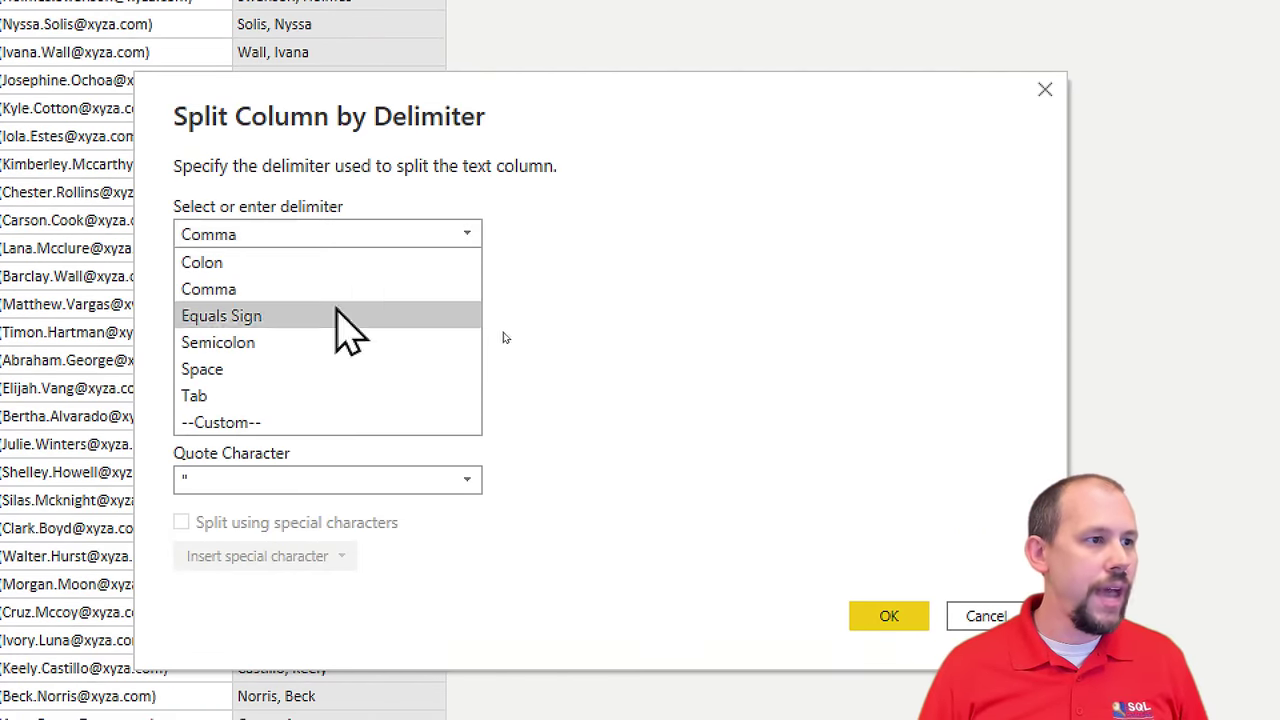
click(286, 425)
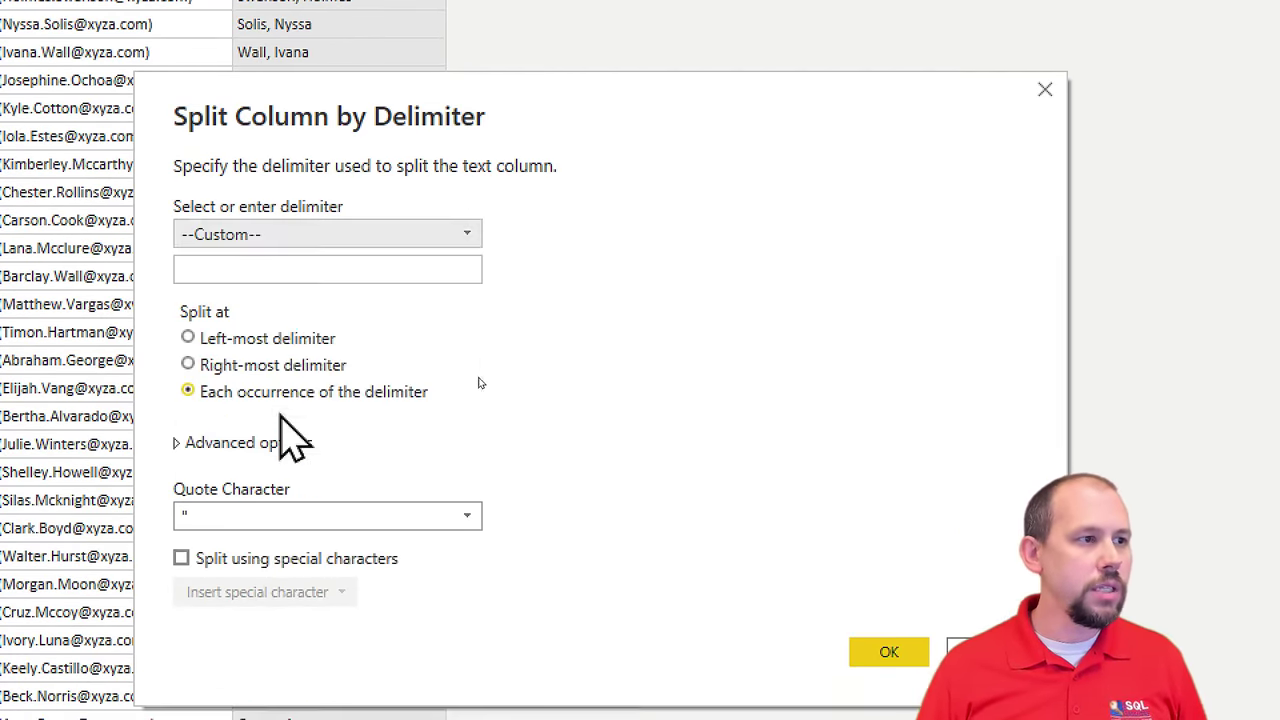
click(296, 270)
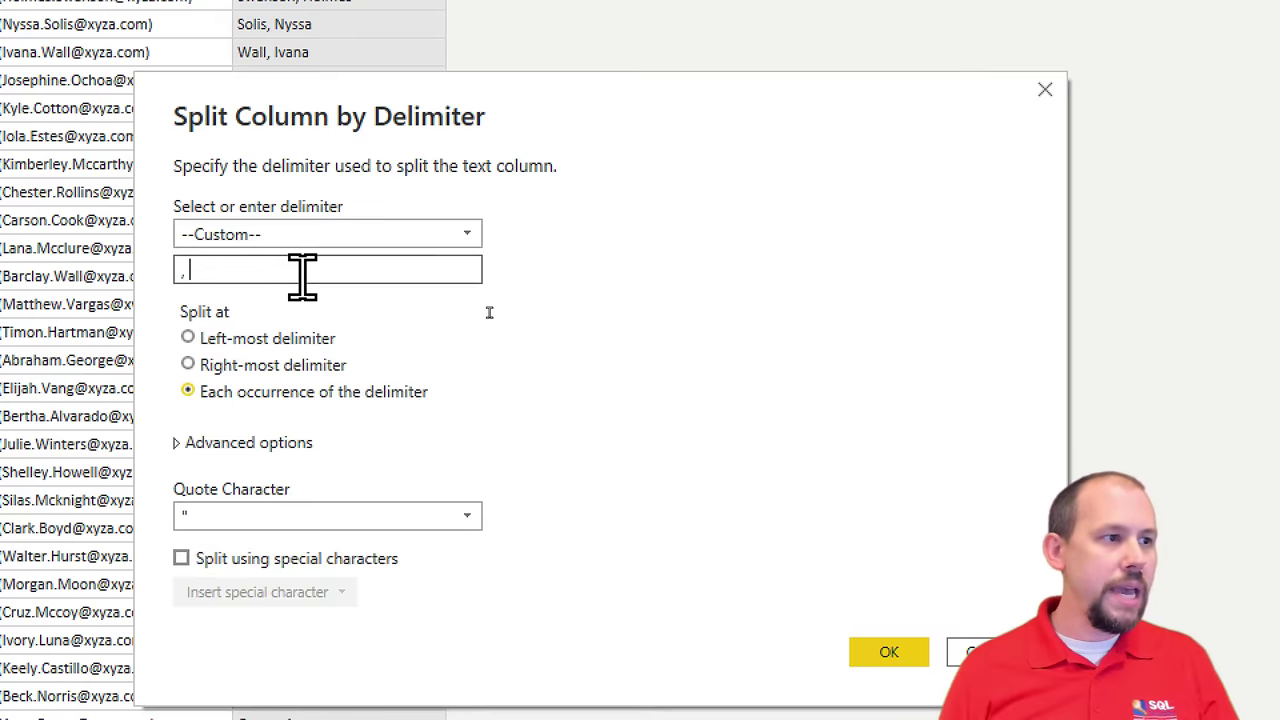
click(889, 655)
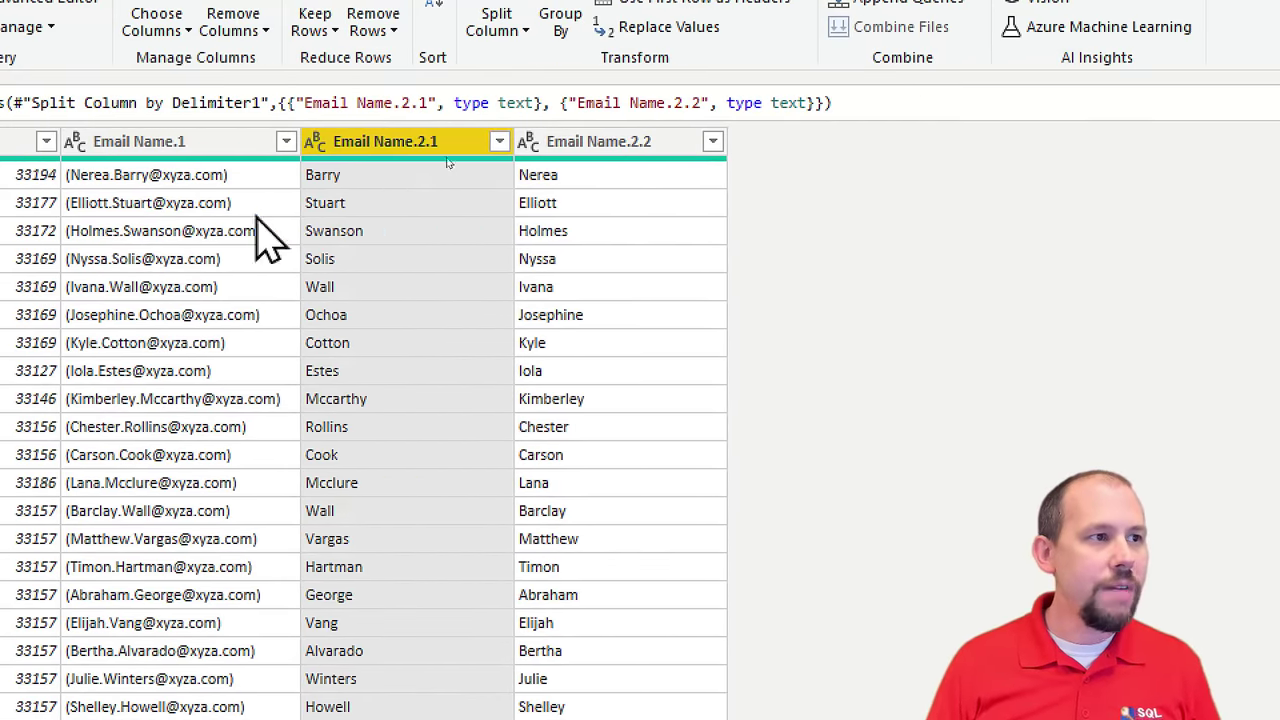
Step: Rename the Email Name.2.1 column as Last Name
click(375, 168)
click(385, 185)
click(645, 185)
double_click(400, 145)
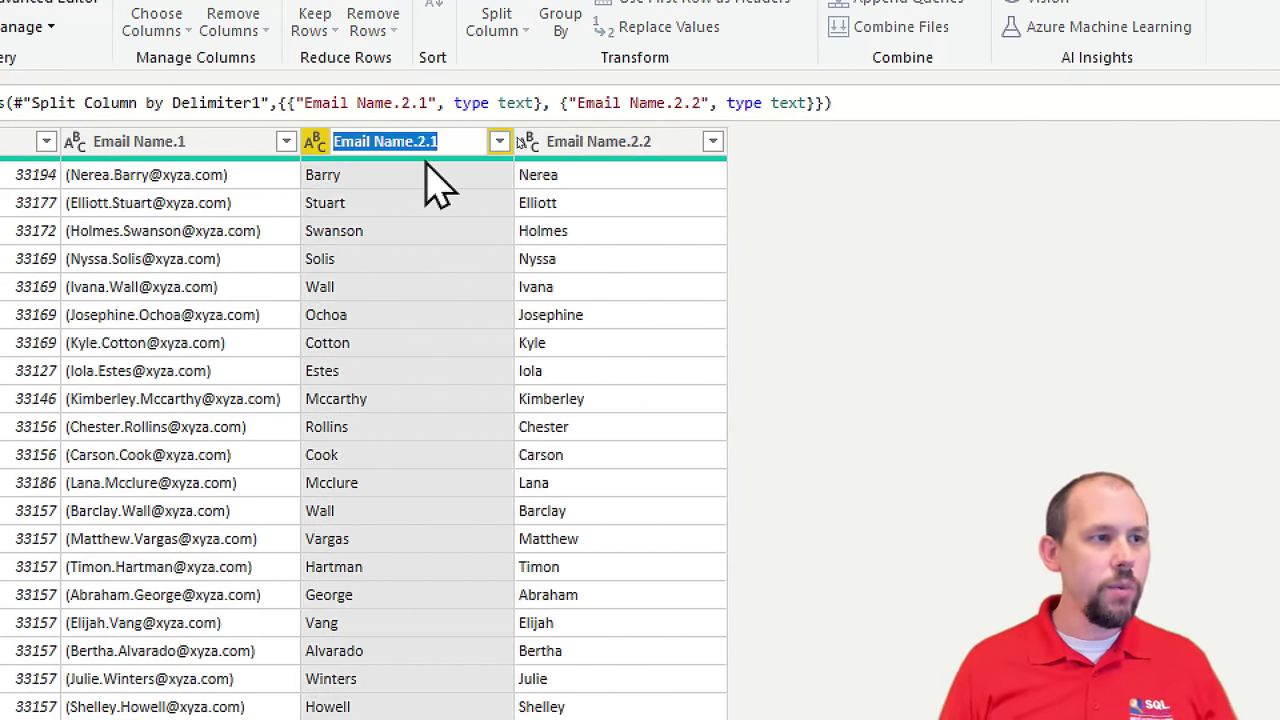
text(Last Name)
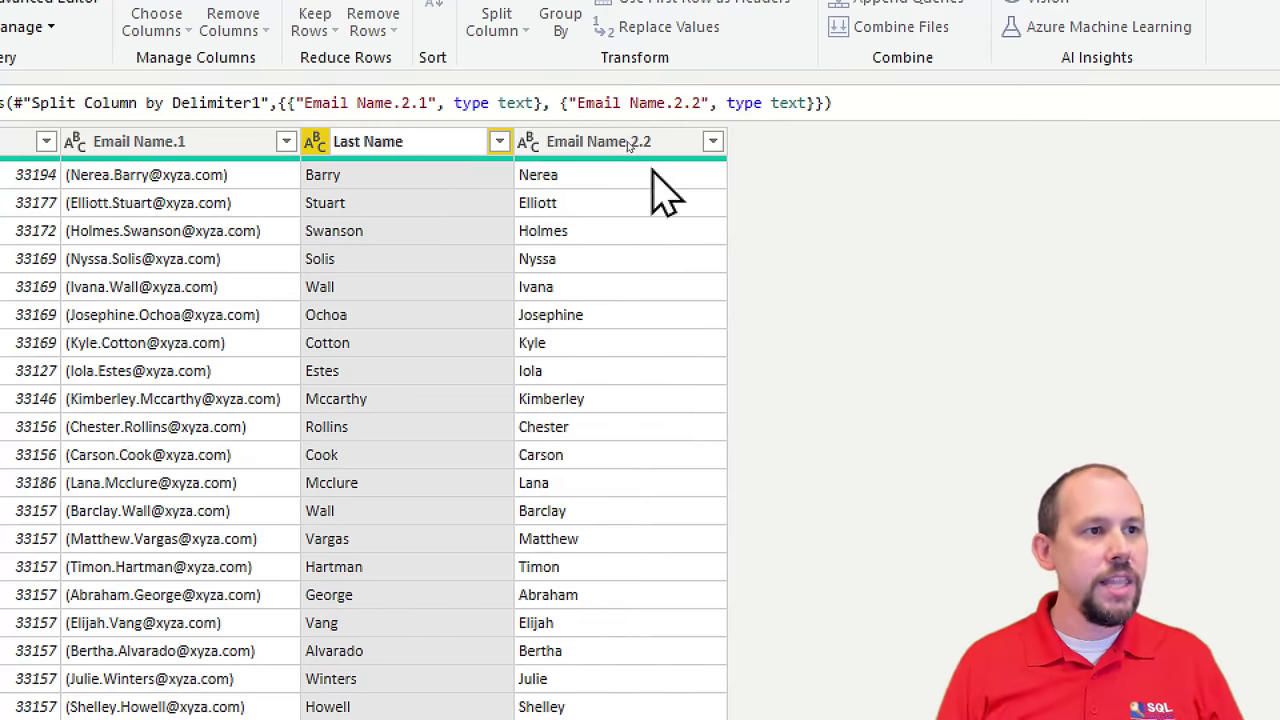
key(Return)
Step: Rename the Email Name.2.2 column as First Name
right_click(637, 150)
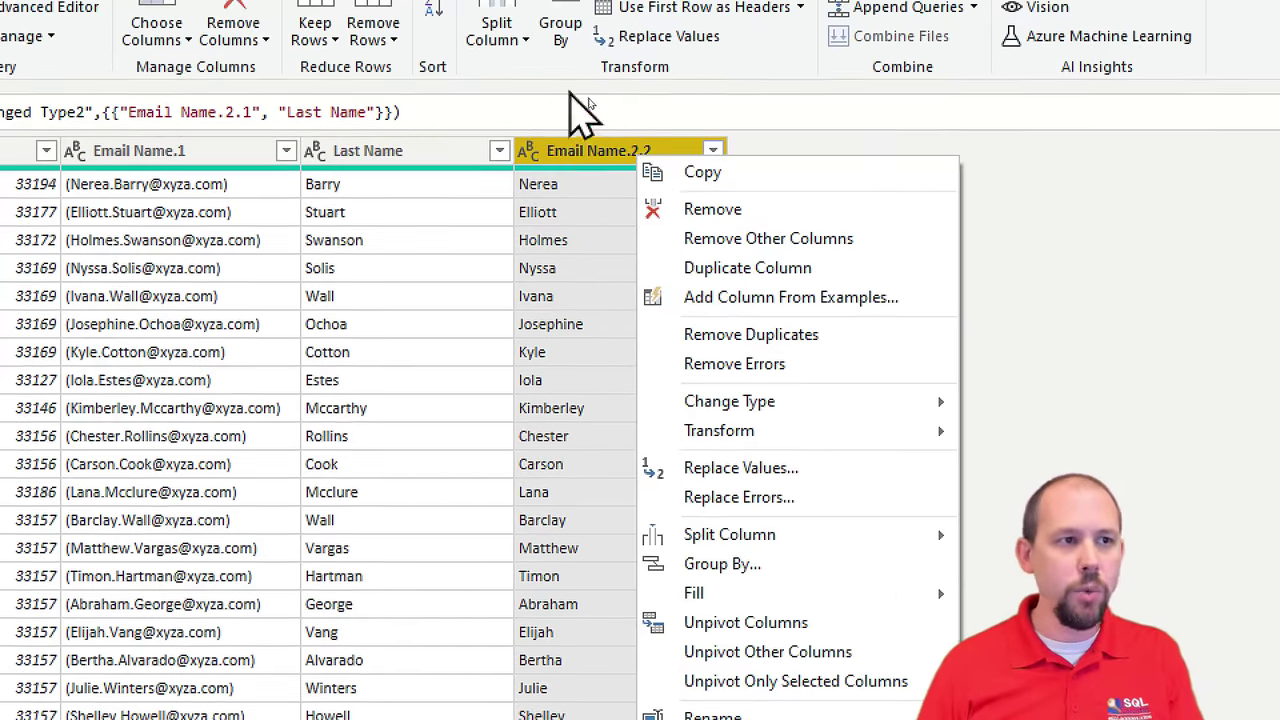
click(586, 145)
double_click(608, 145)
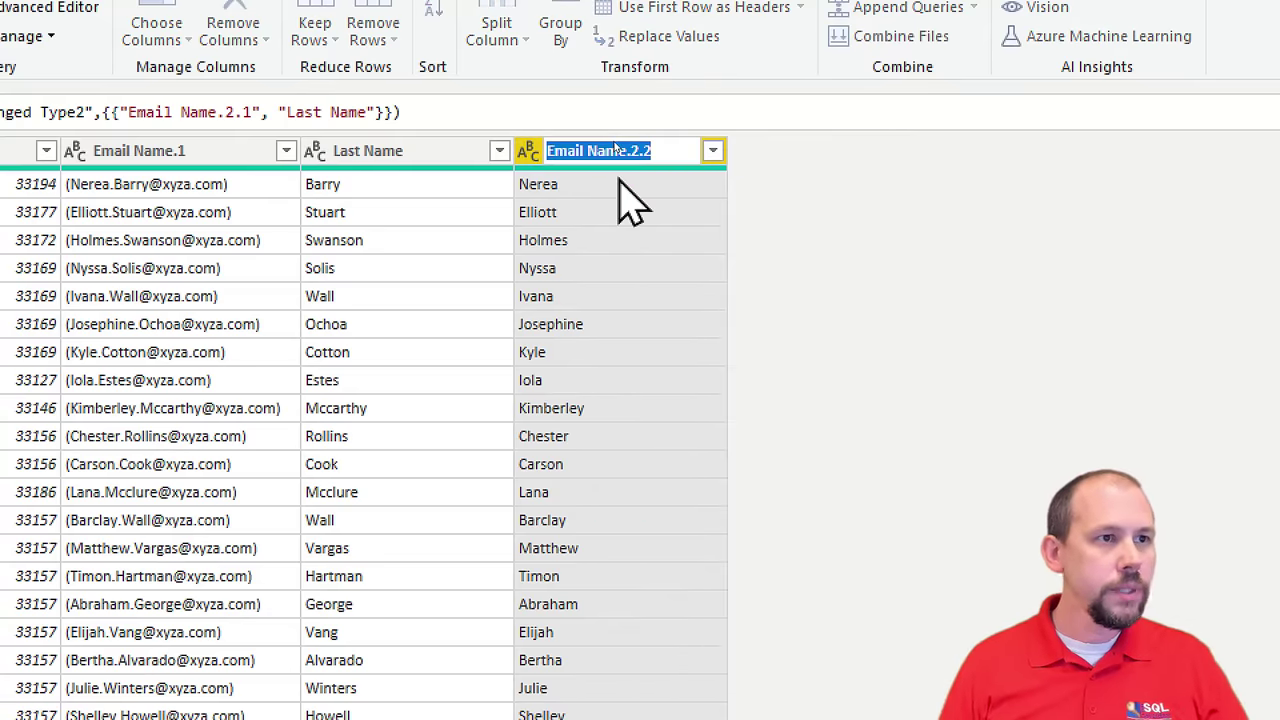
text(First)
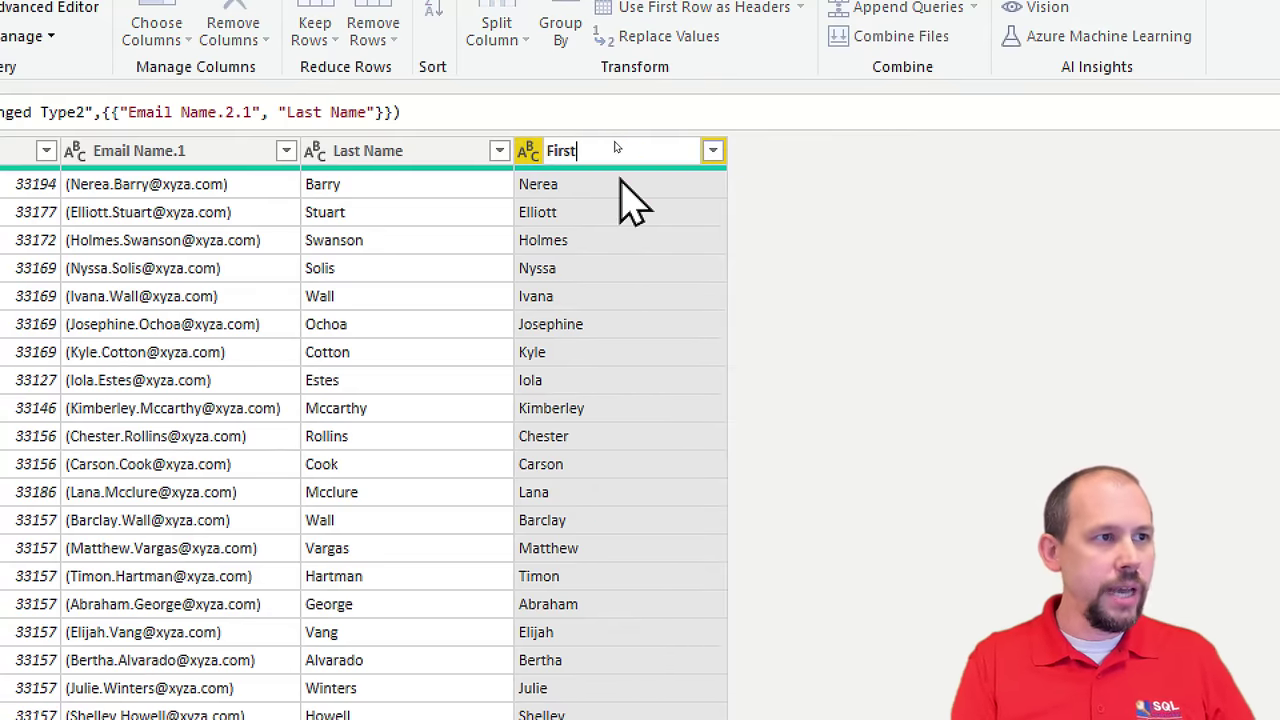
text( Name)
key(Return)
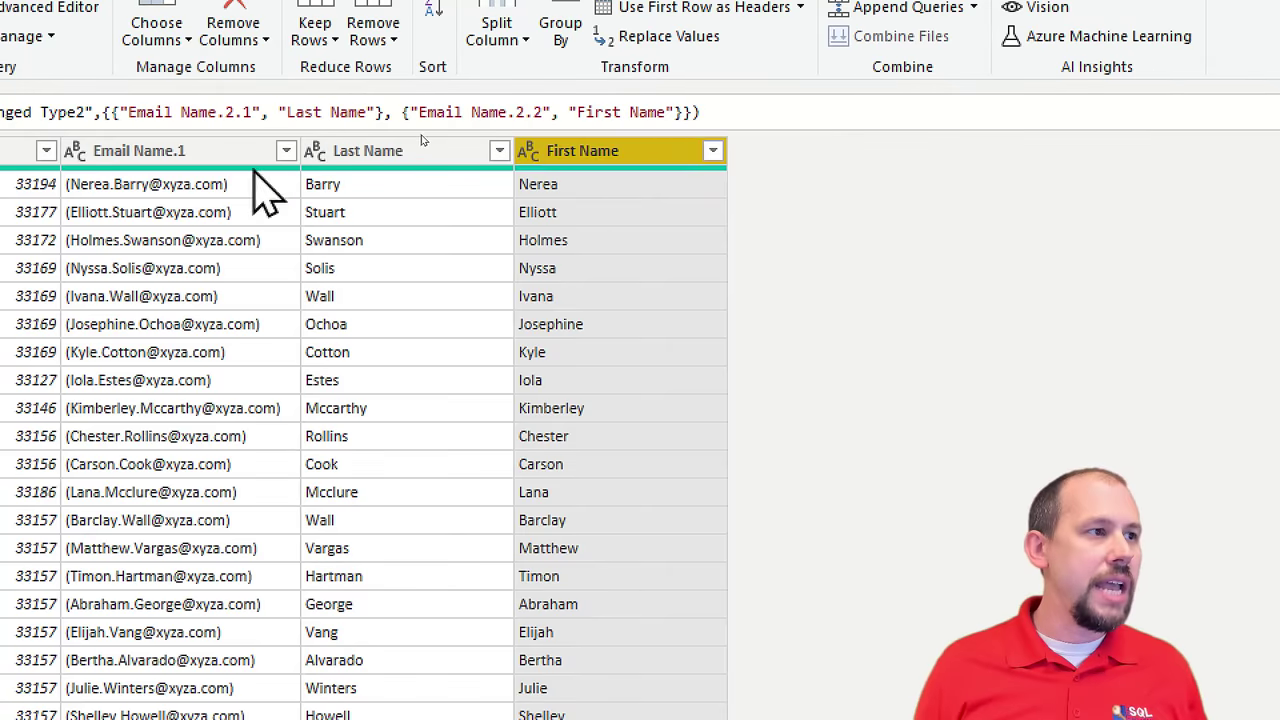
Step: Replace every opening parenthesis in the Email Name.1 column with an empty value
click(163, 160)
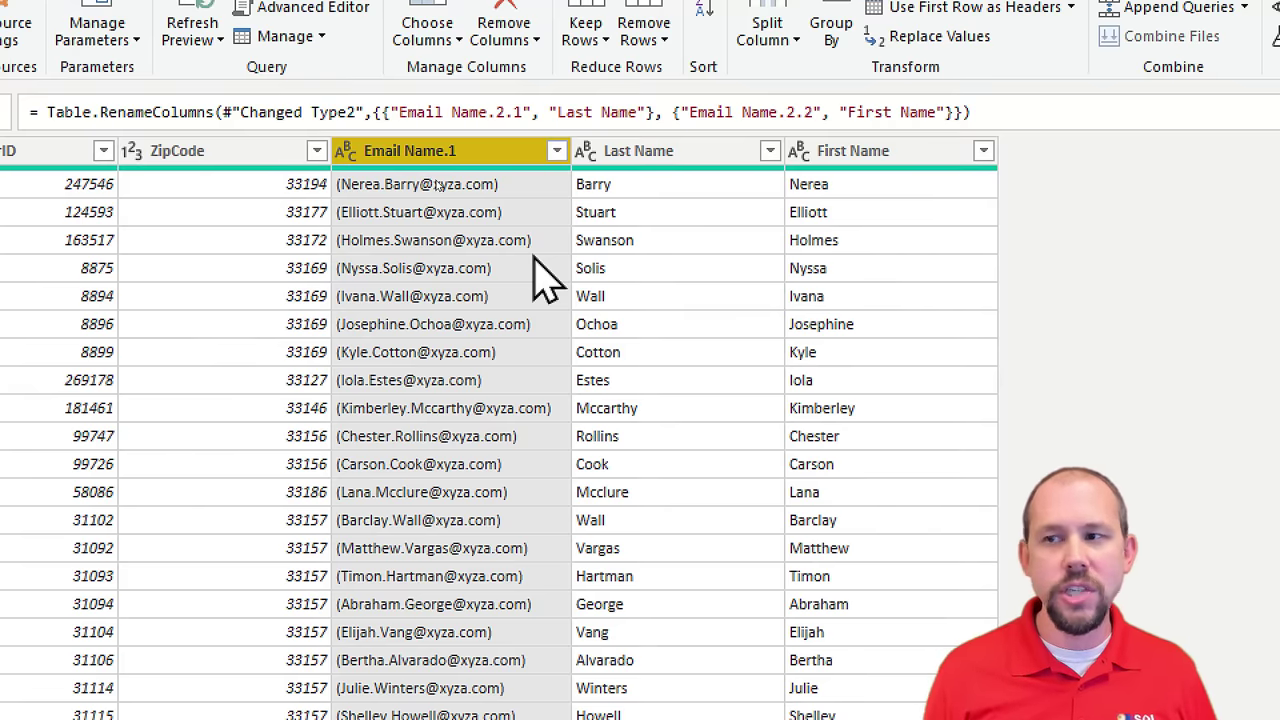
right_click(474, 152)
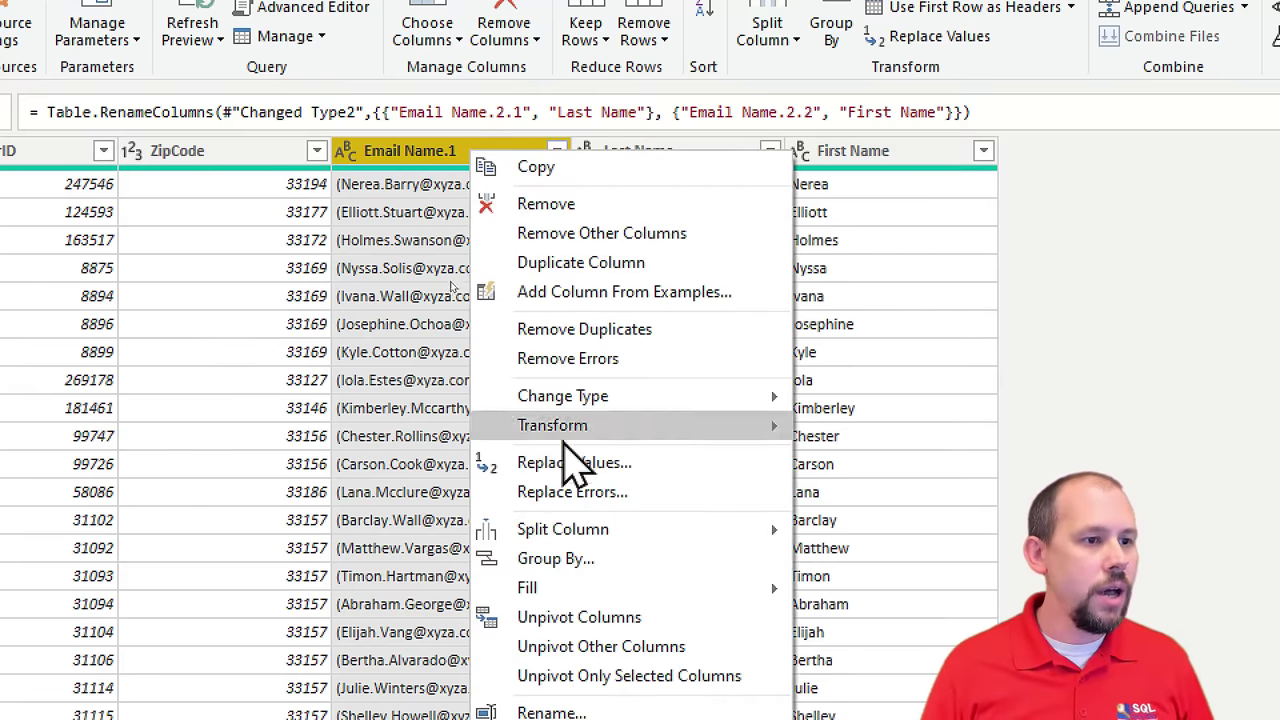
click(568, 468)
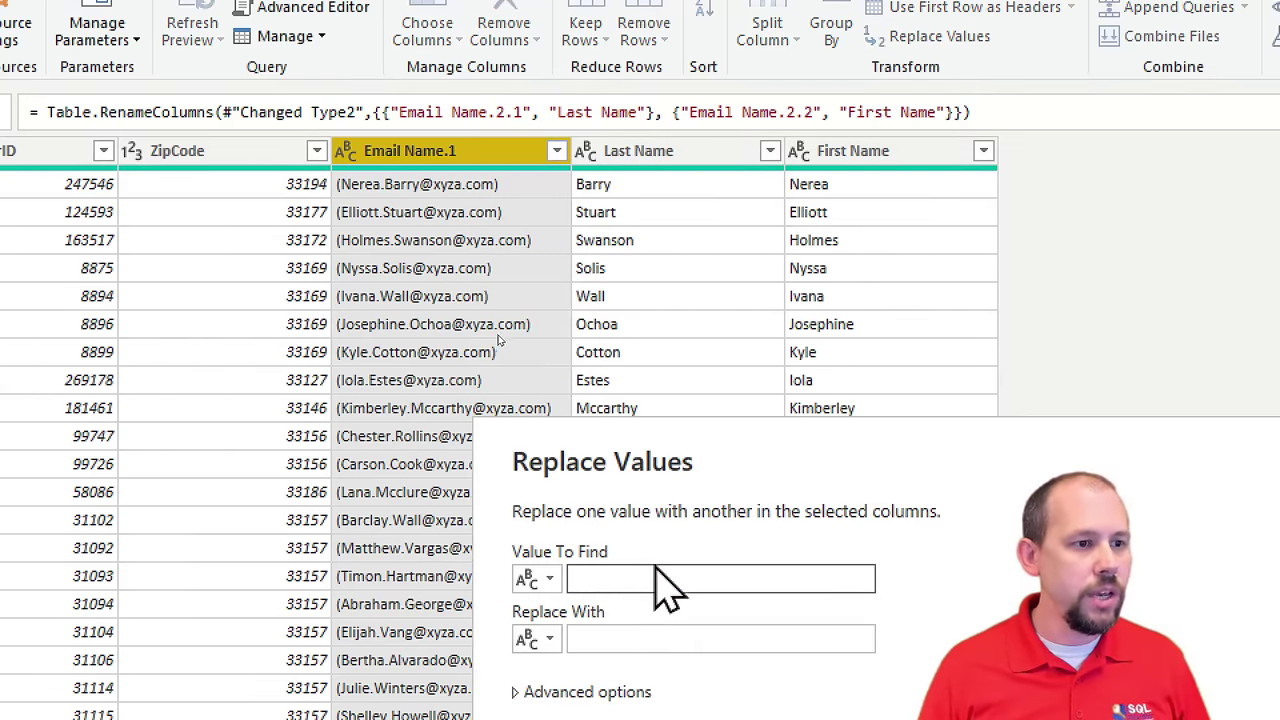
text(()
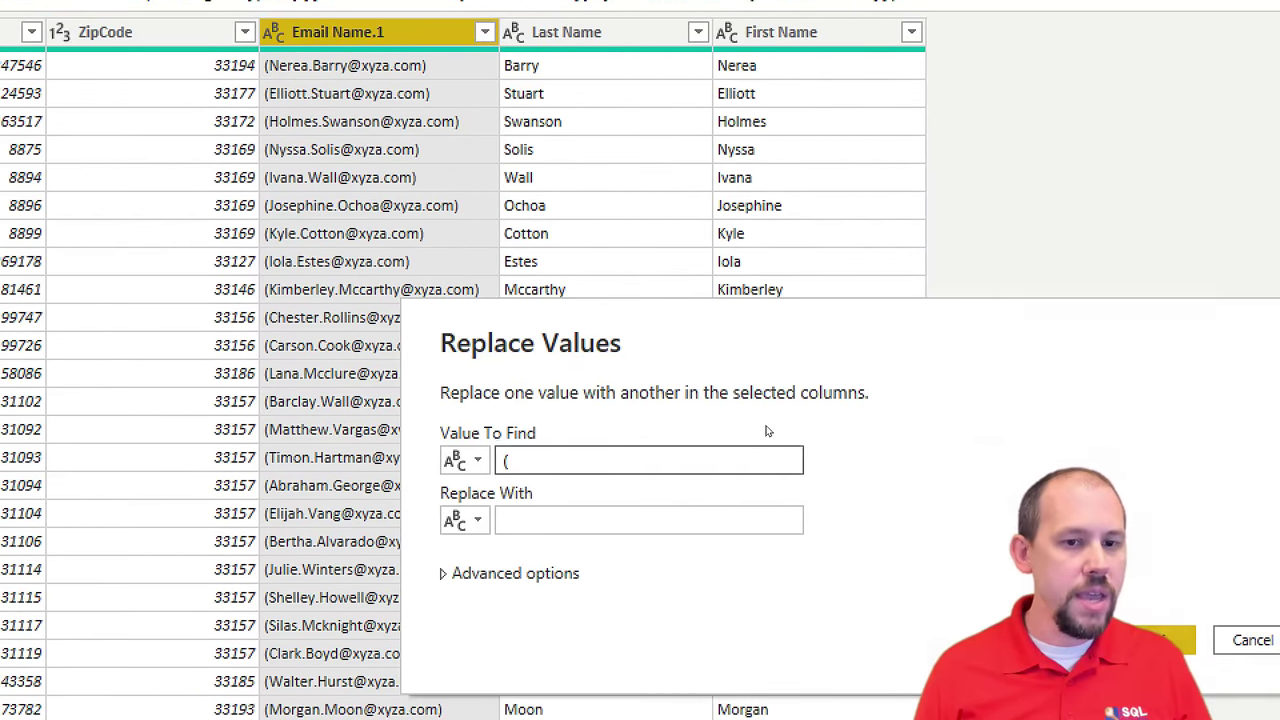
key(Return)
Step: Replace every closing parenthesis in the Email Name.1 column with an empty value
right_click(421, 76)
right_click(398, 98)
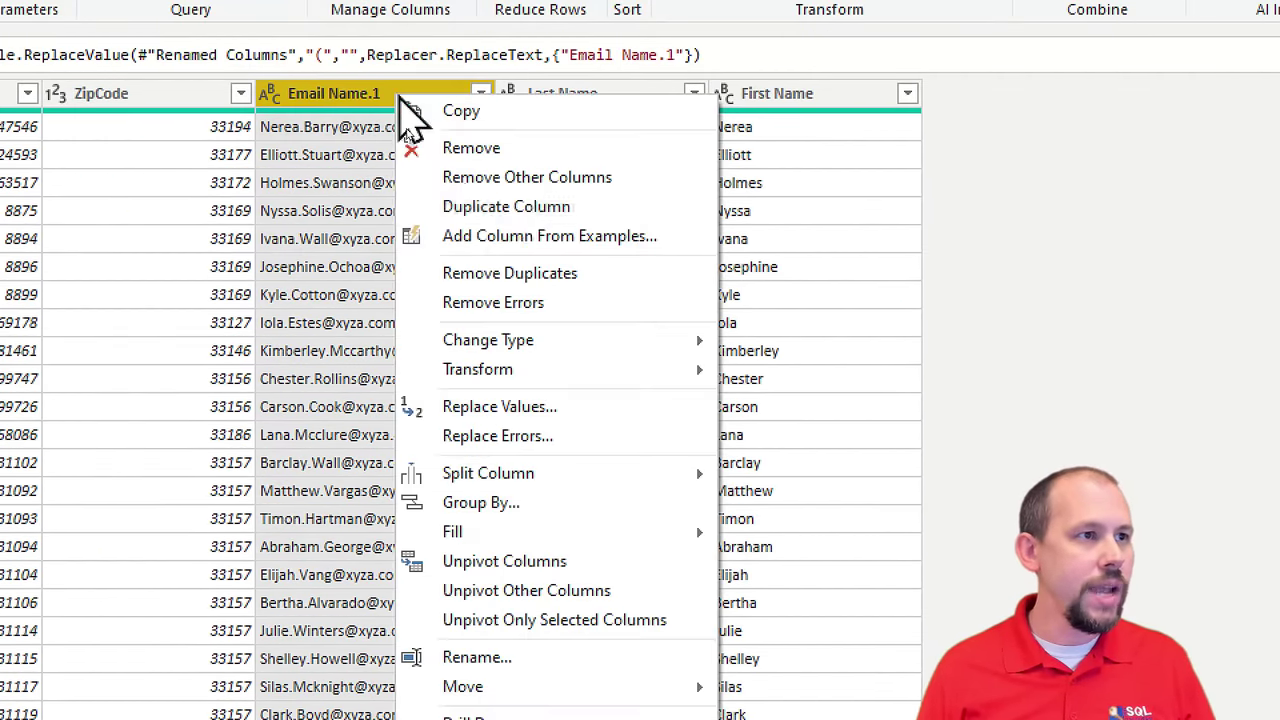
click(553, 408)
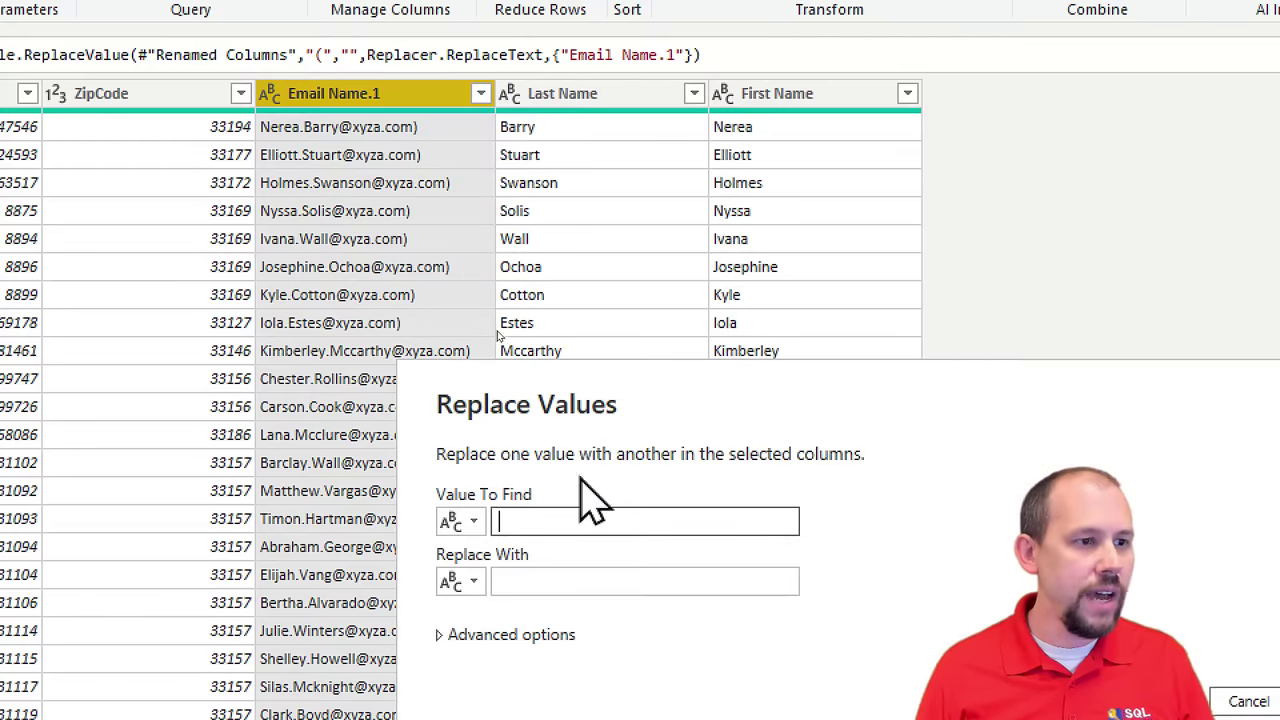
text())
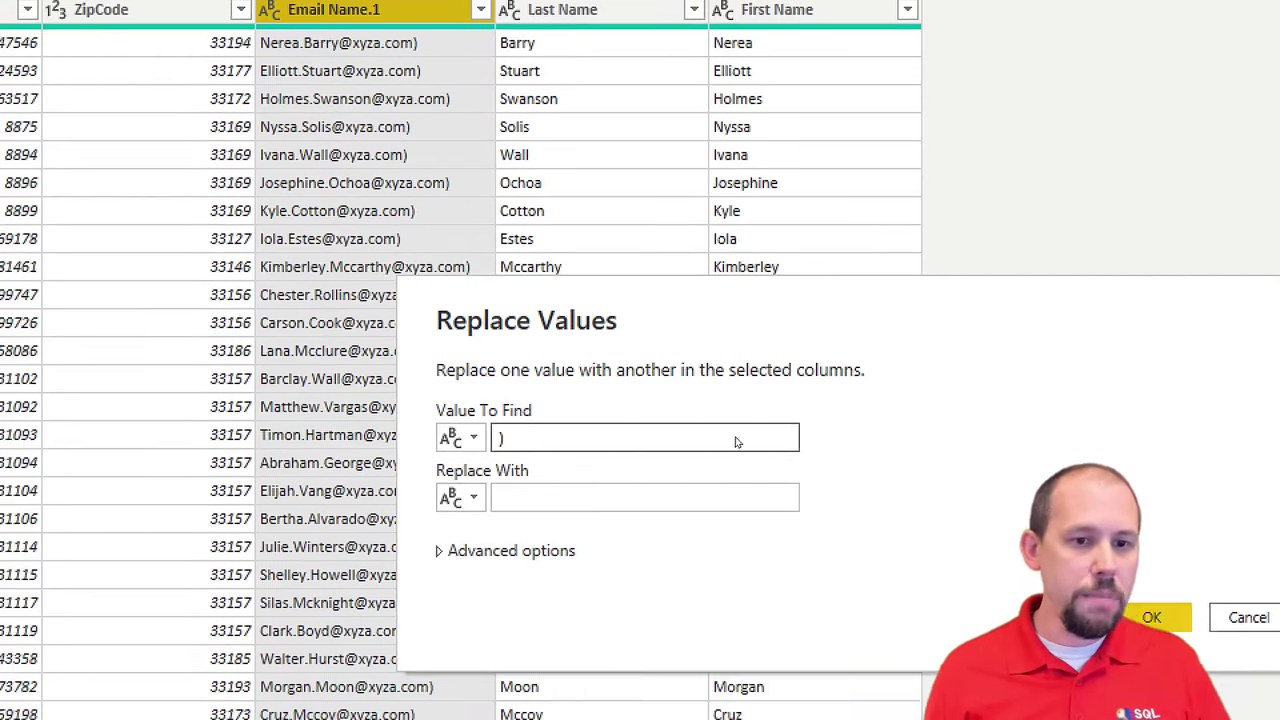
key(Return)
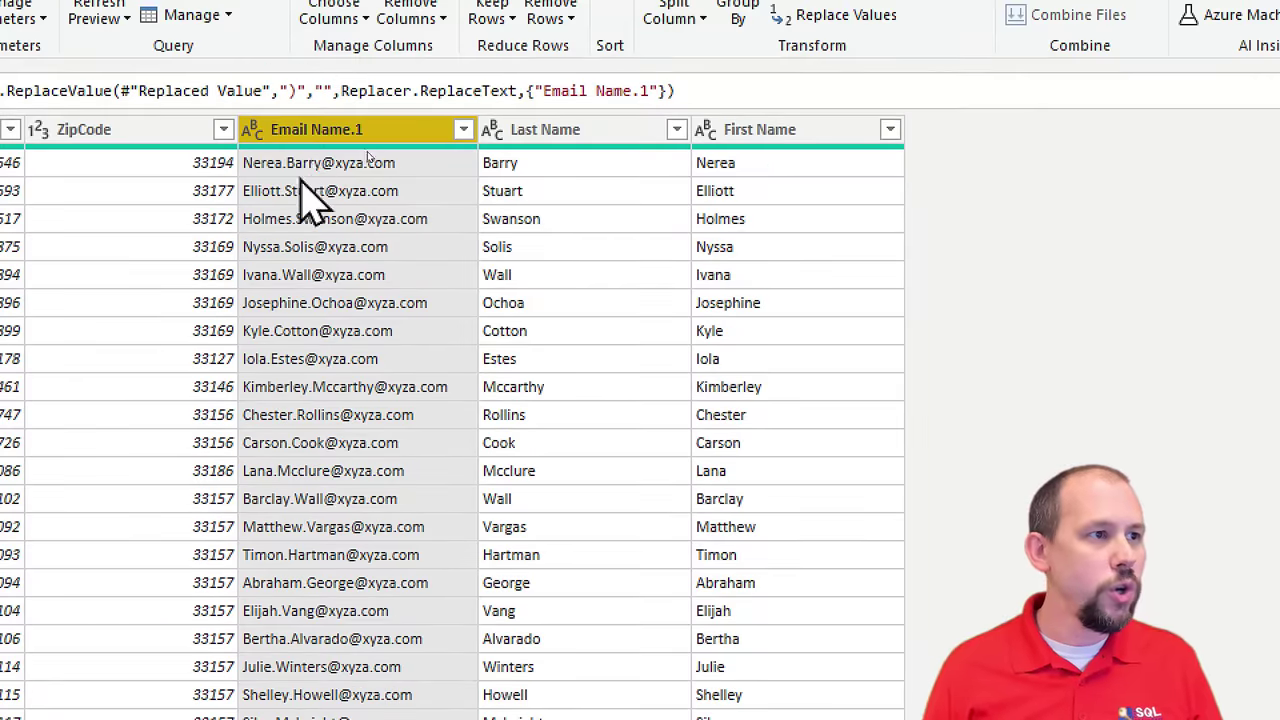
Step: Rename the Email Name.1 column as Email
double_click(385, 13)
text(Ema)
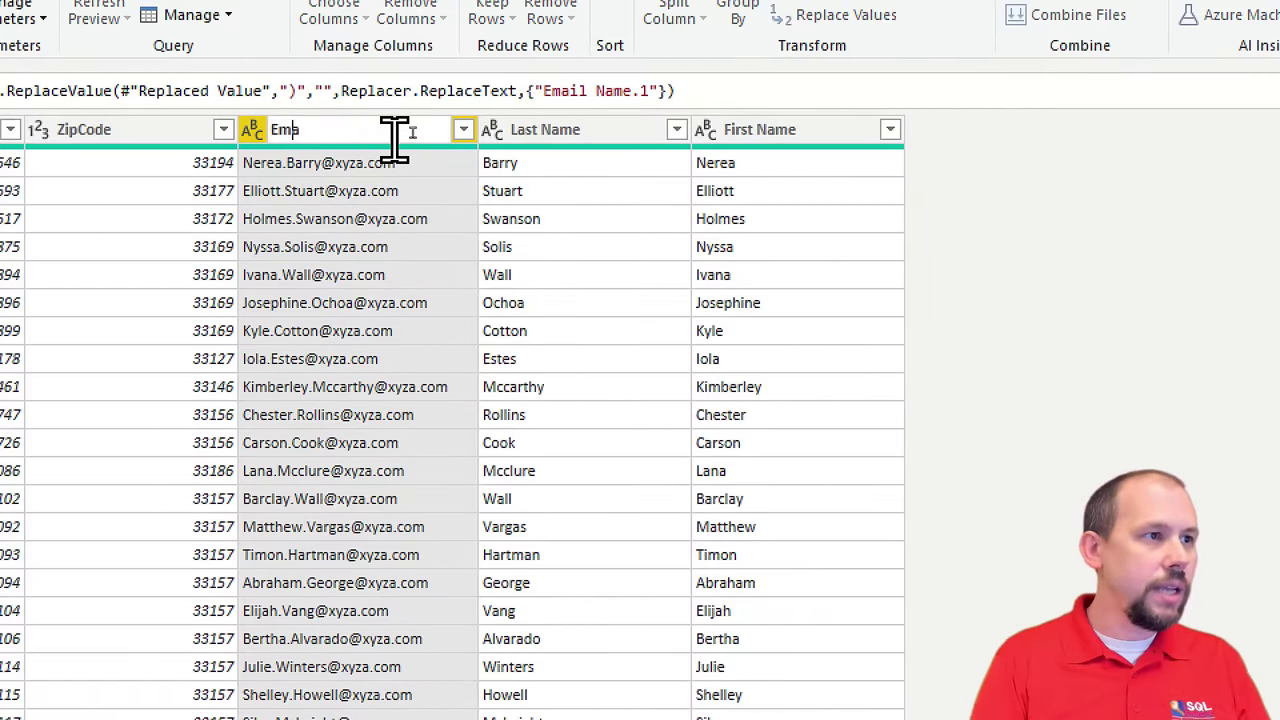
text(il)
key(Return)
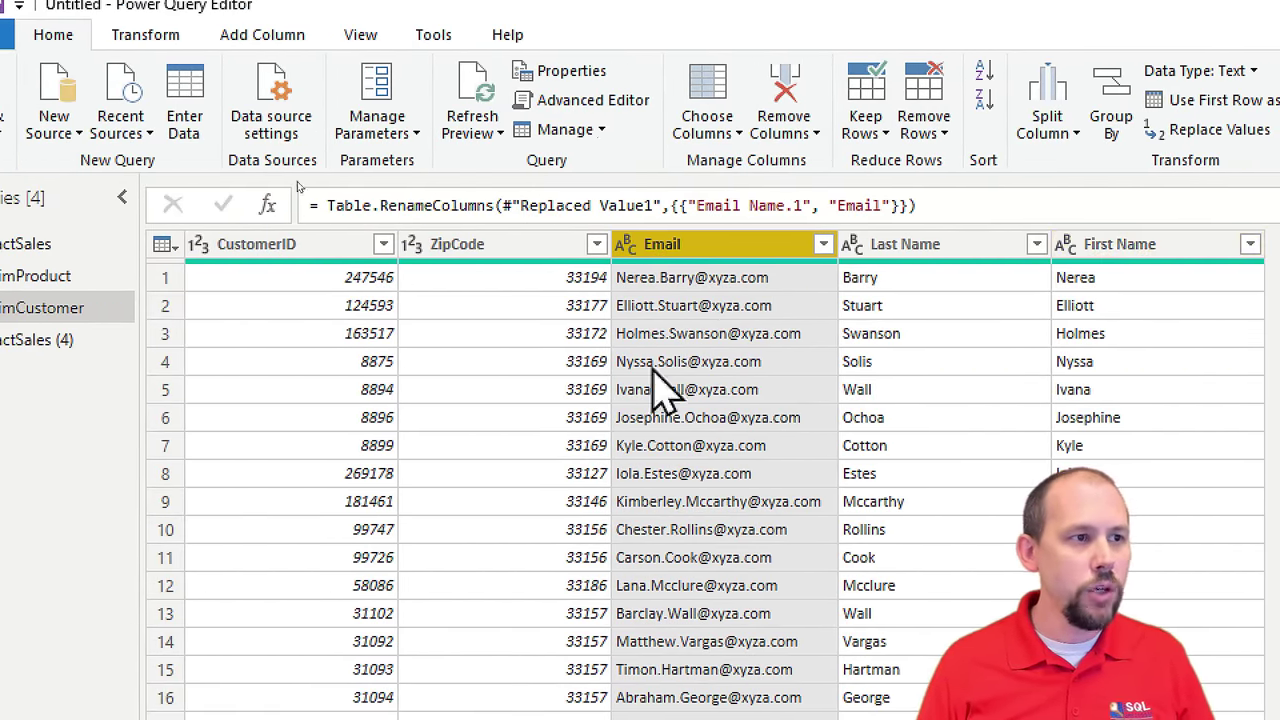
Step: In DimCustomer's Changed Type step, set the ZipCode column to Text, replacing the current conversion, and return to the last applied step
click(454, 246)
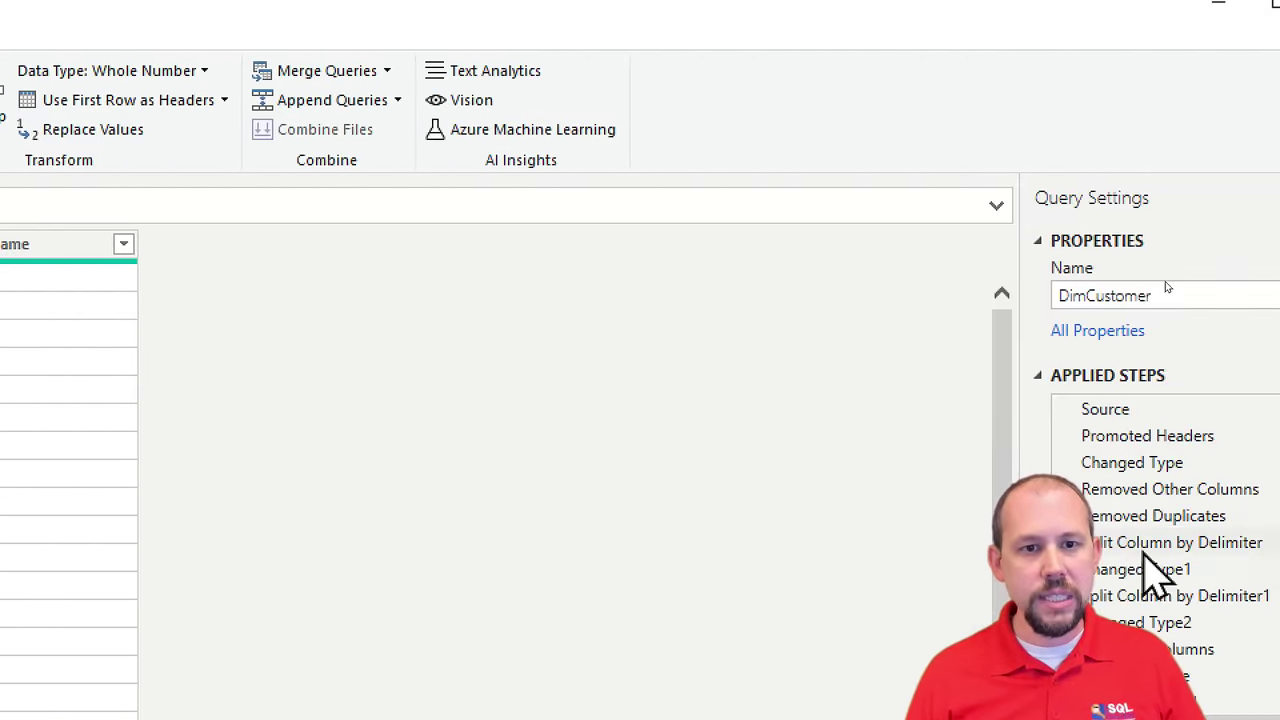
click(1199, 462)
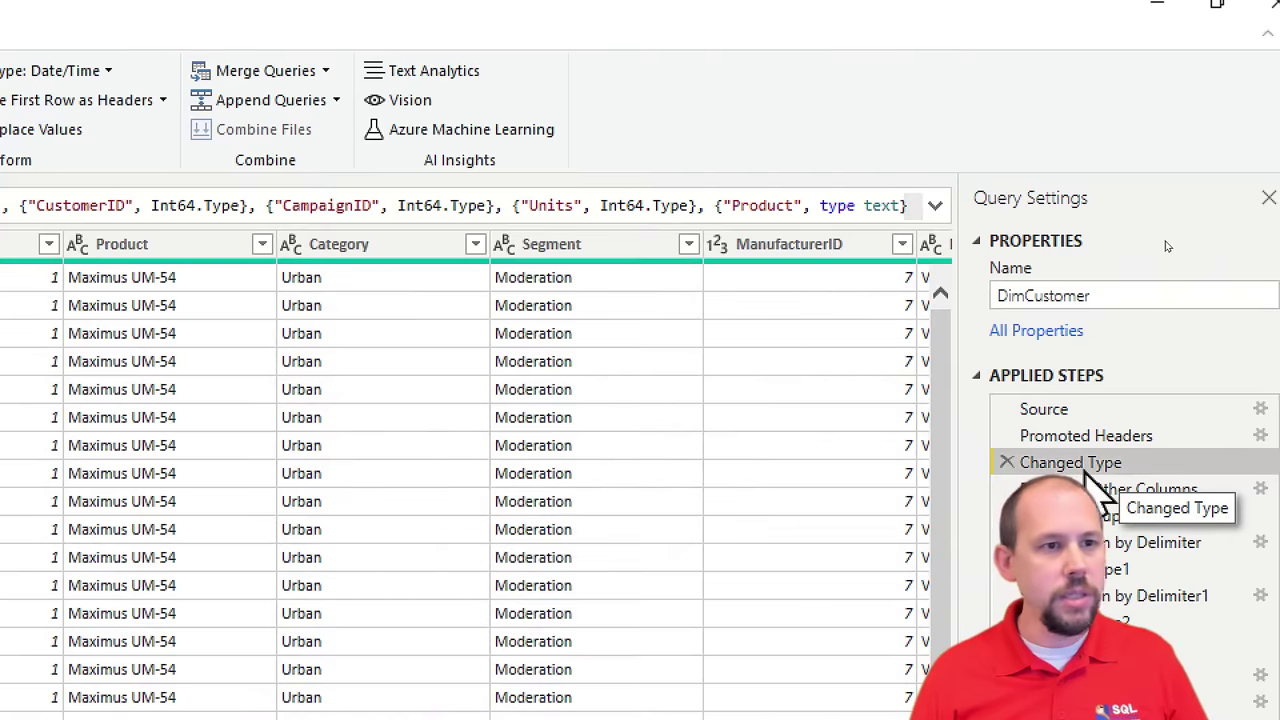
click(935, 205)
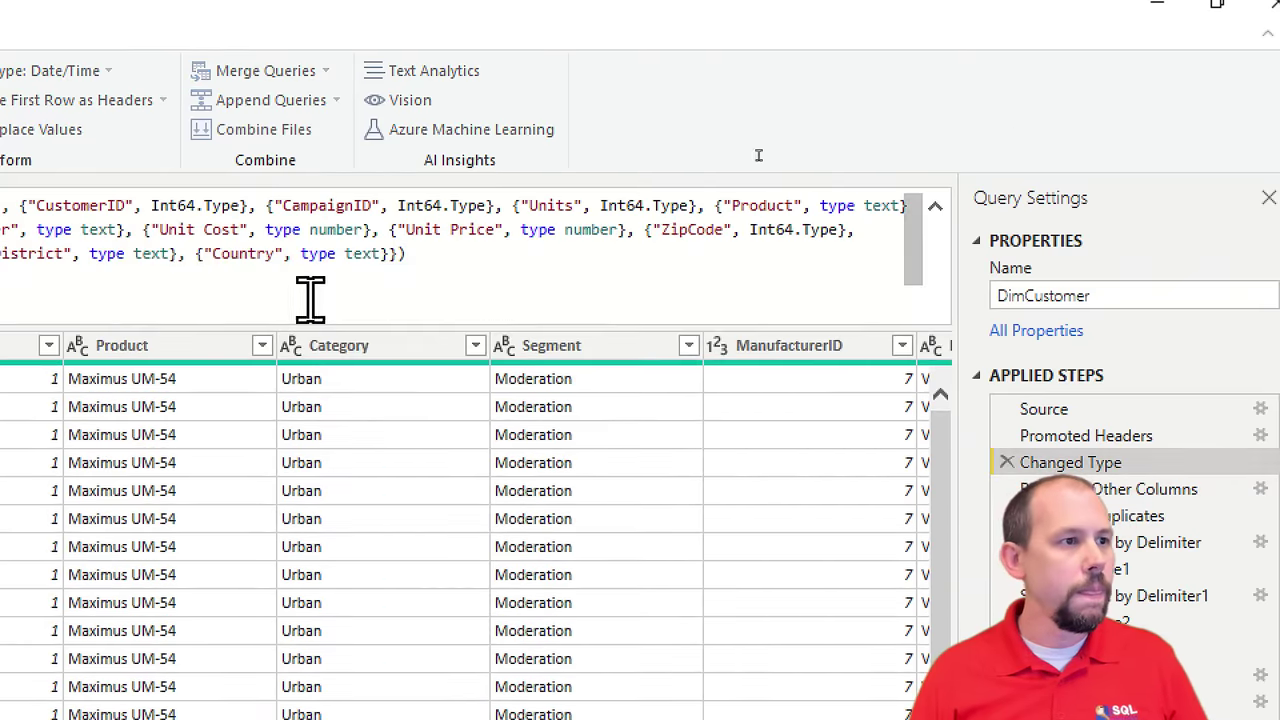
drag(645, 230, 734, 240)
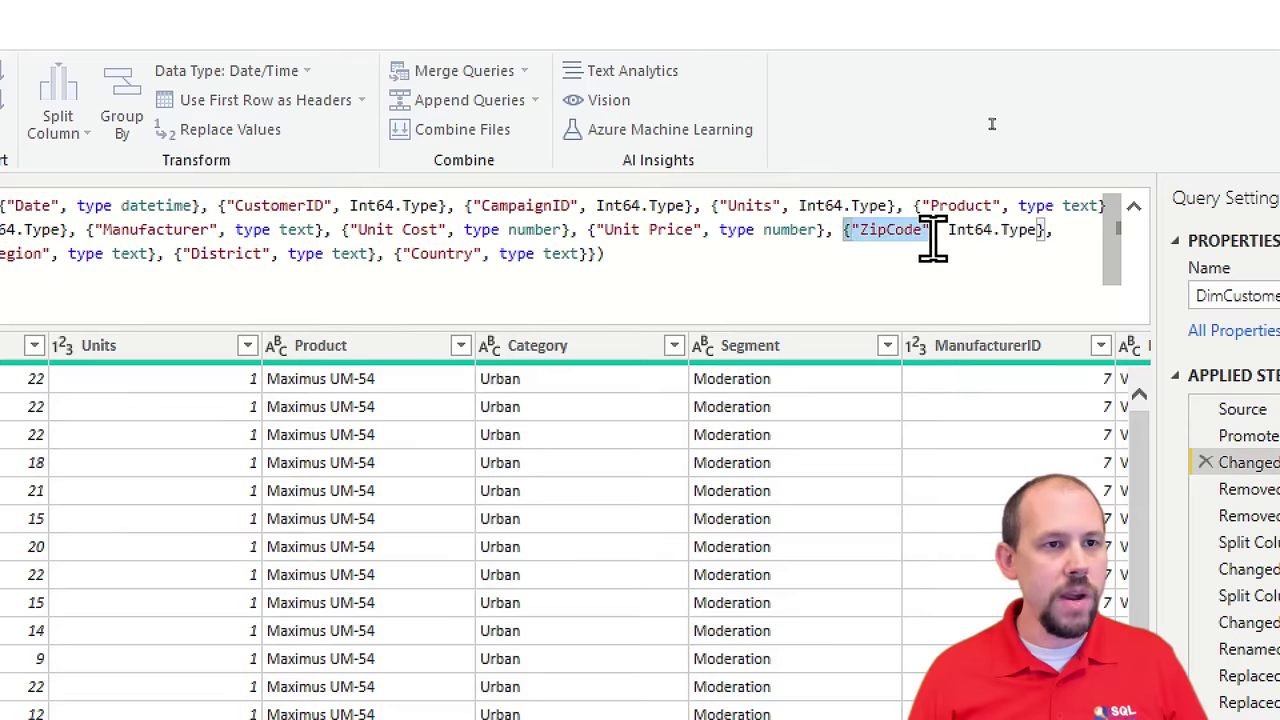
drag(933, 240, 1023, 237)
click(1023, 251)
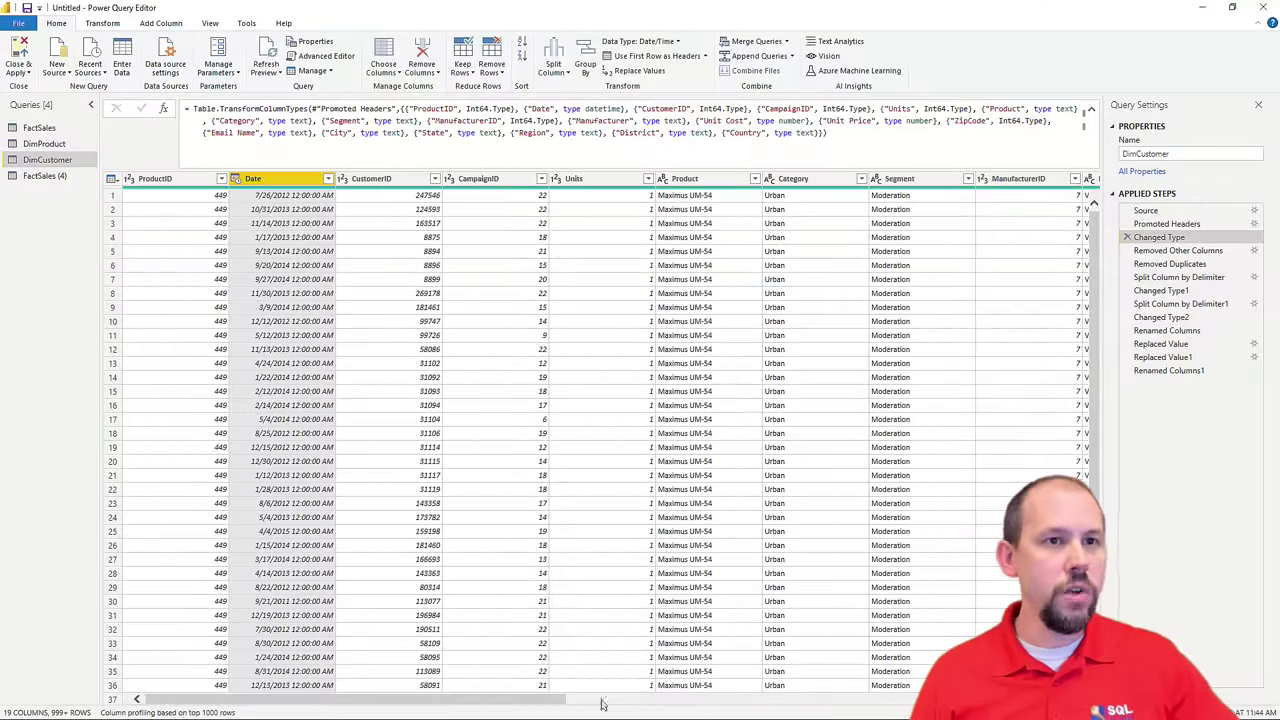
drag(540, 703, 865, 703)
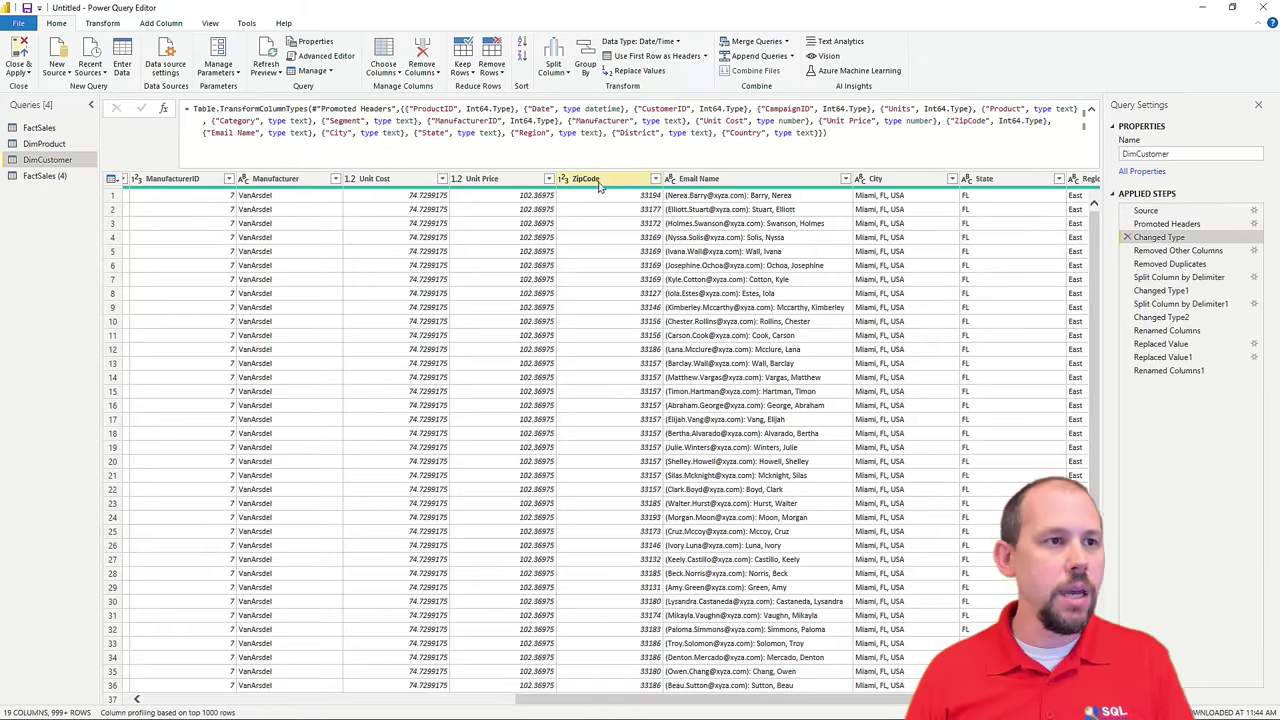
click(564, 180)
click(600, 333)
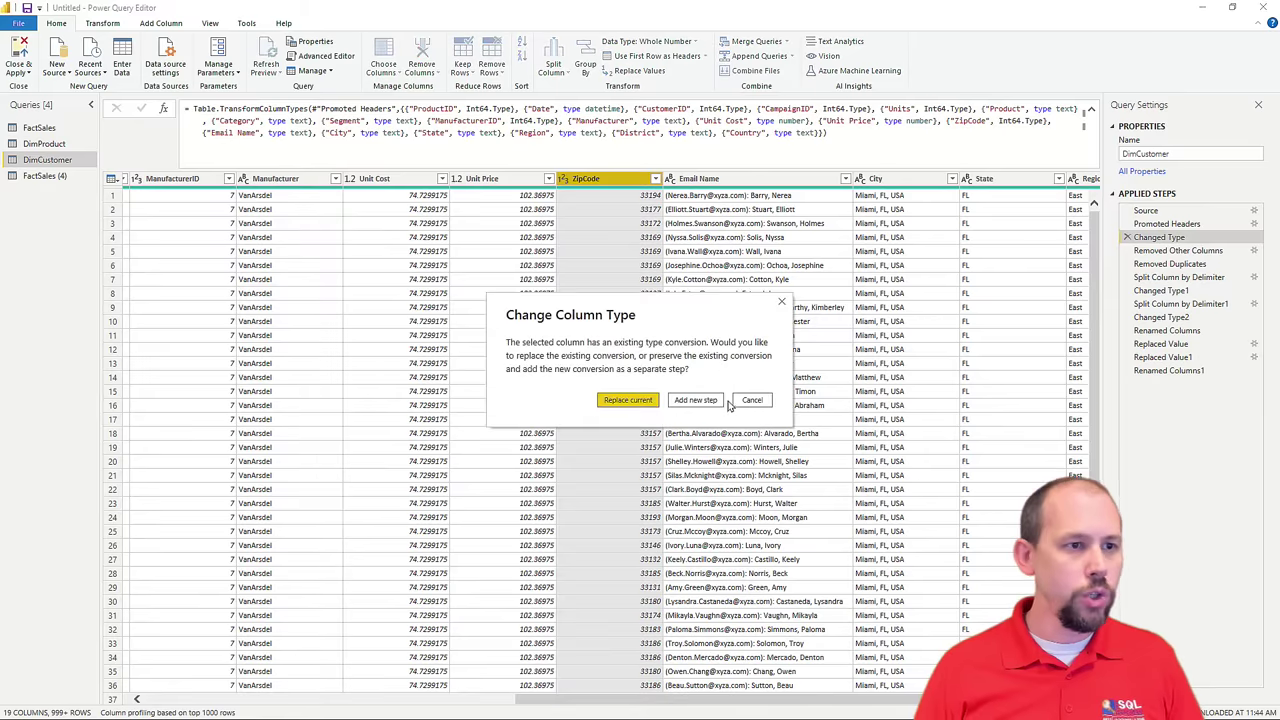
click(630, 400)
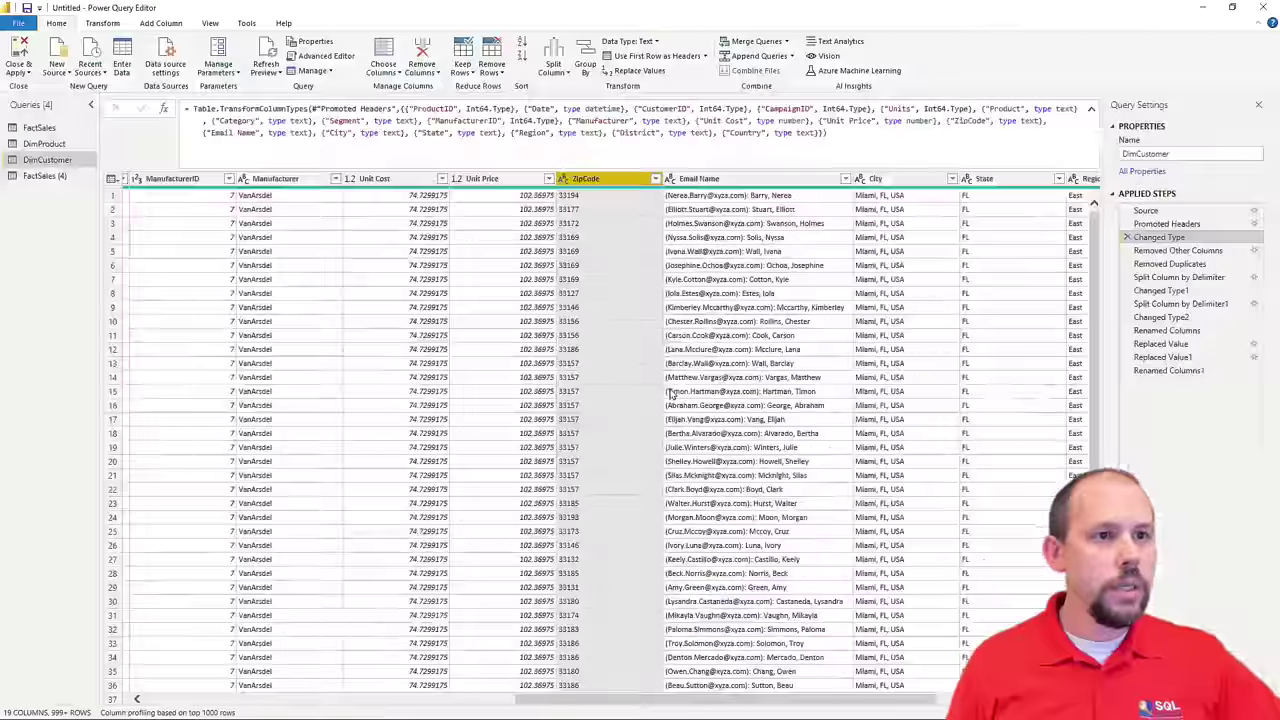
click(1199, 372)
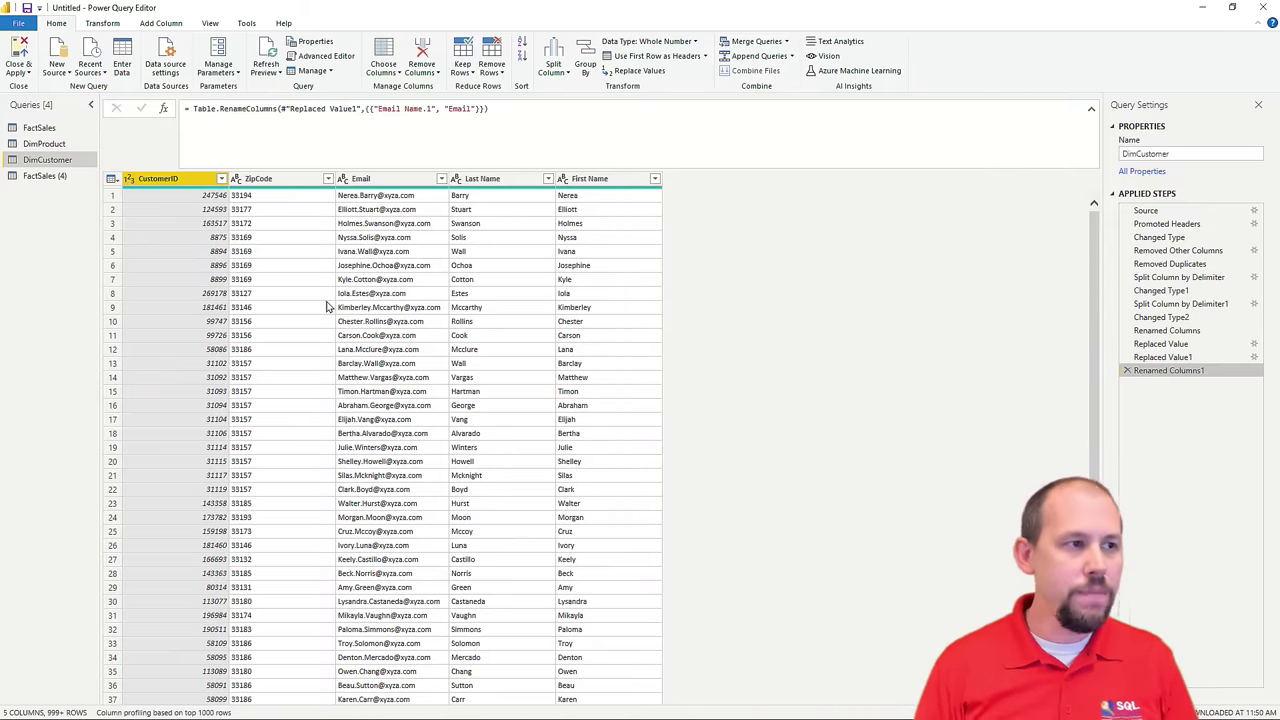
Step: Rename the FactSales (4) query as DimGeography
click(55, 176)
right_click(60, 182)
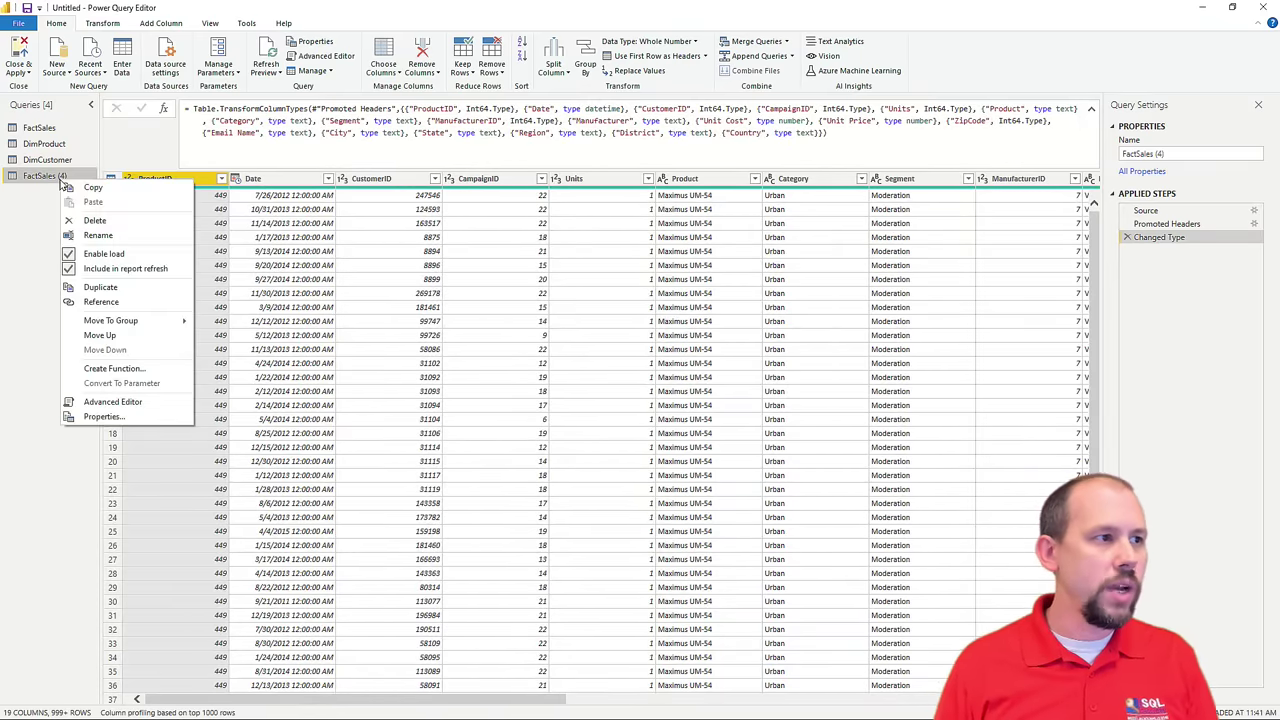
click(87, 235)
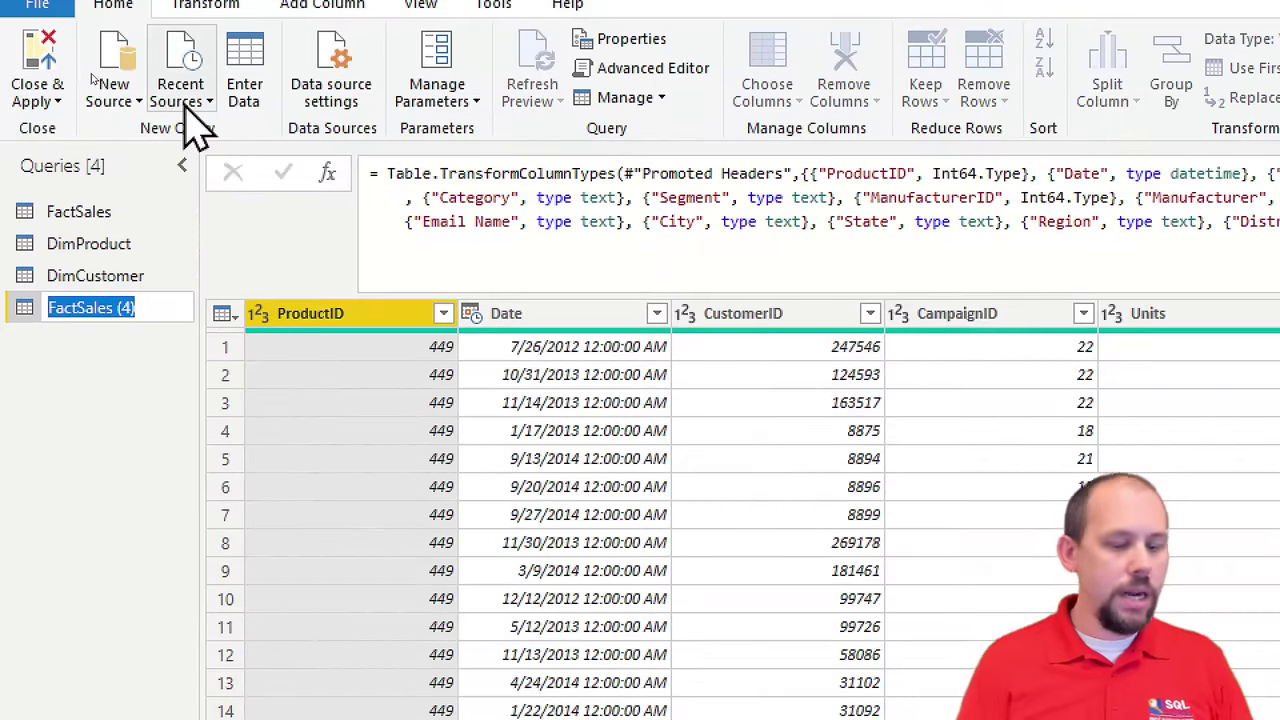
text(DimGeography)
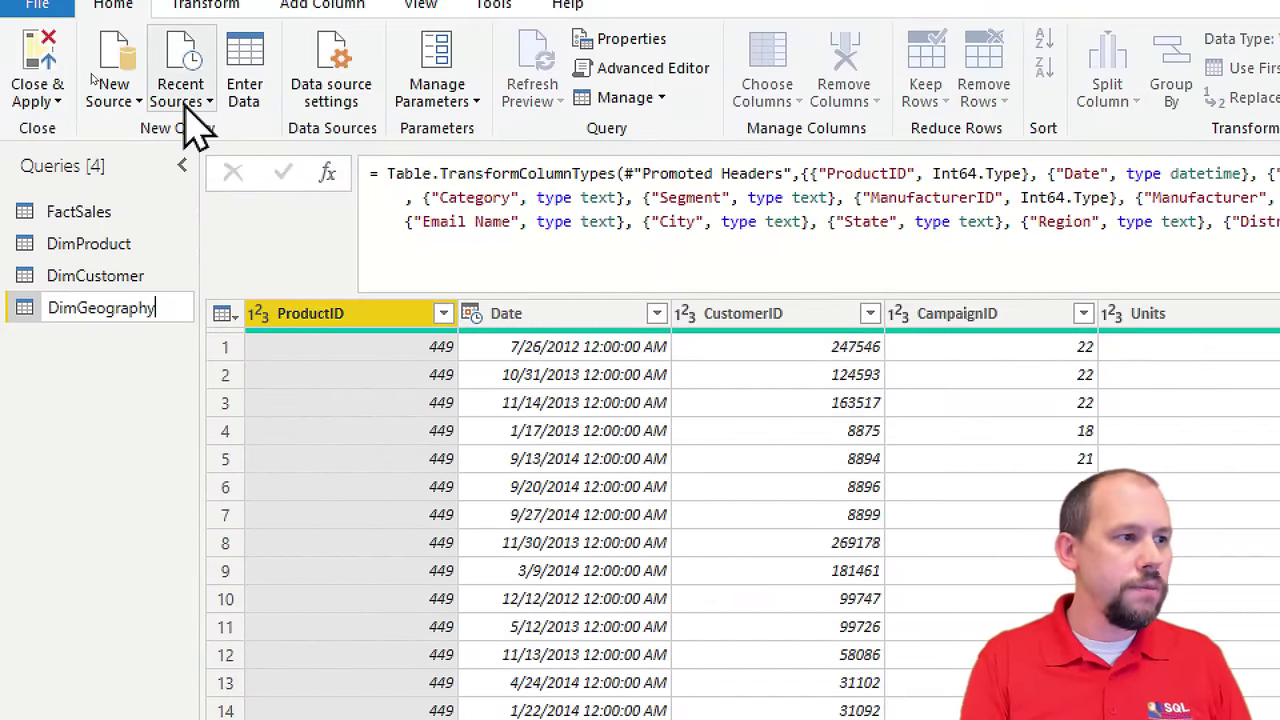
key(Return)
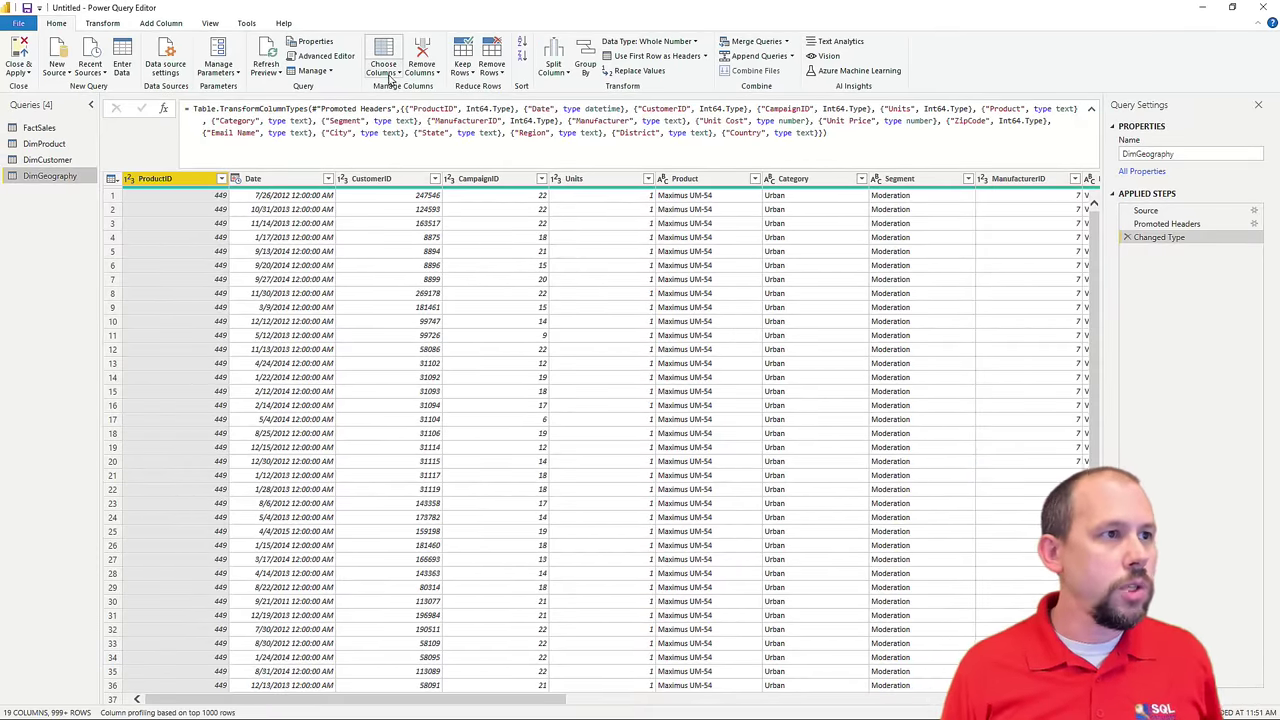
Step: Keep only the ZipCode, City, State, Region, District and Country columns in DimGeography
click(392, 76)
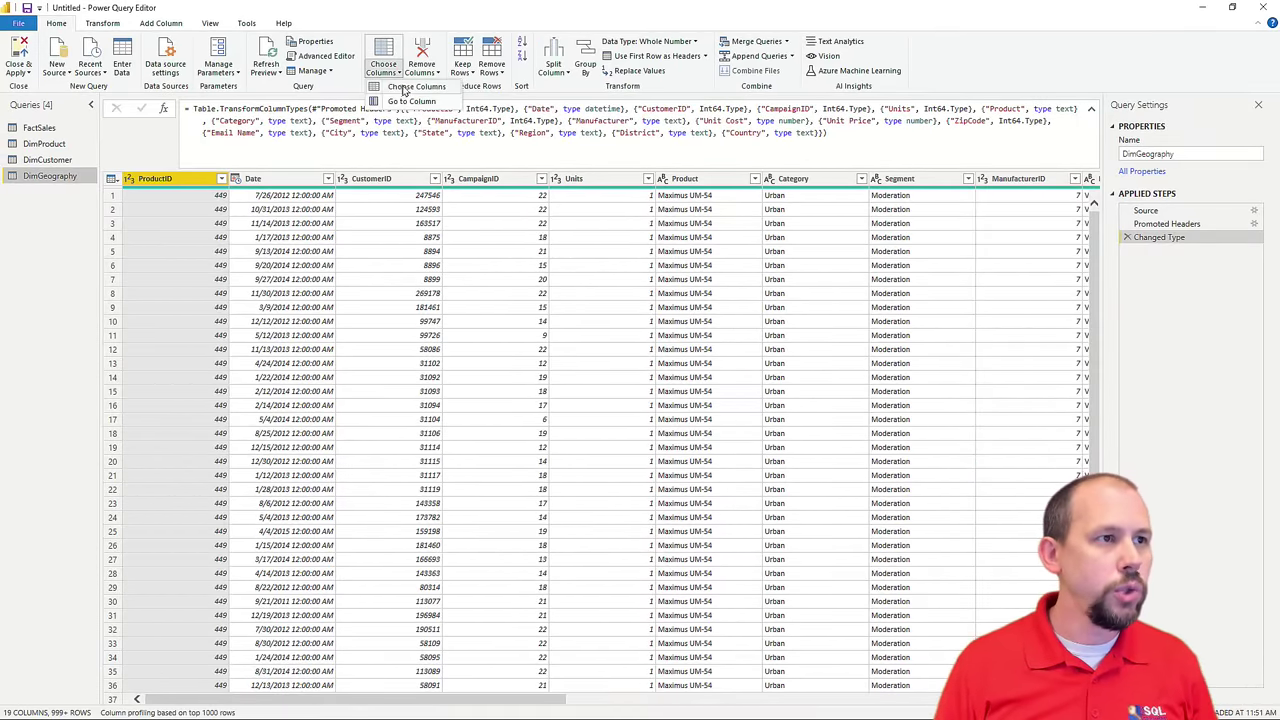
click(405, 87)
click(553, 241)
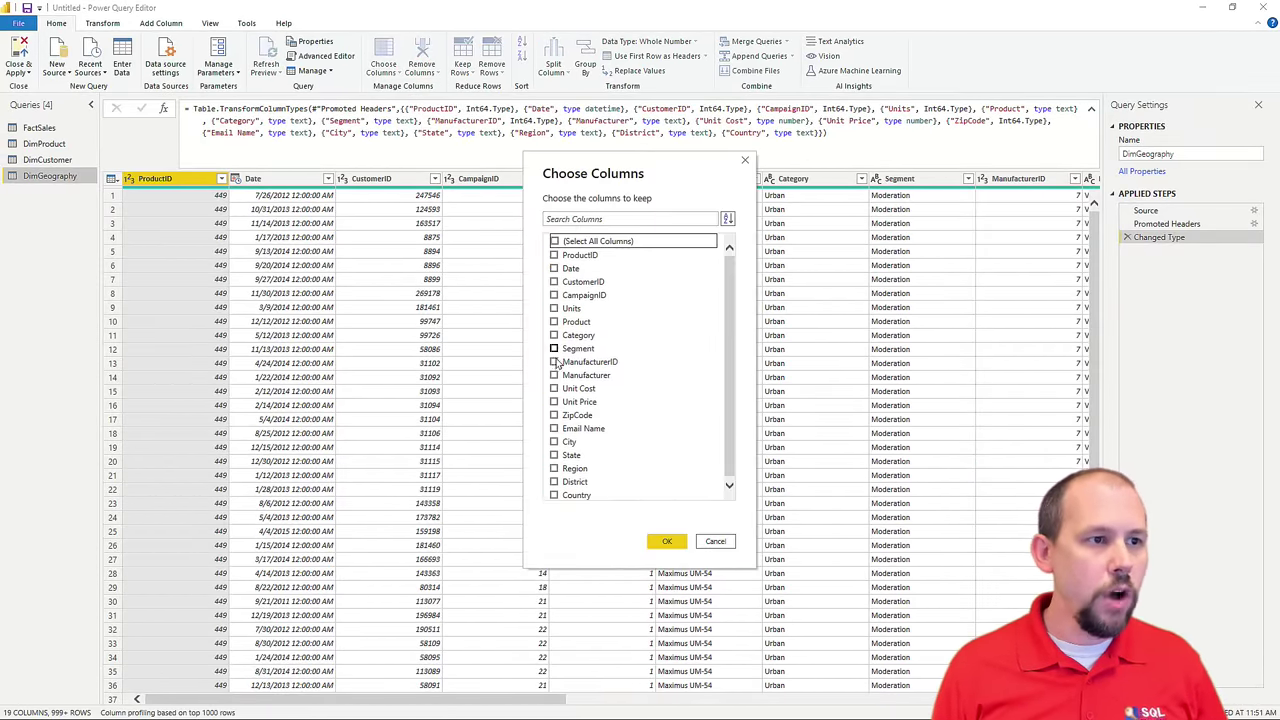
click(554, 414)
click(554, 441)
click(554, 454)
click(554, 467)
click(554, 481)
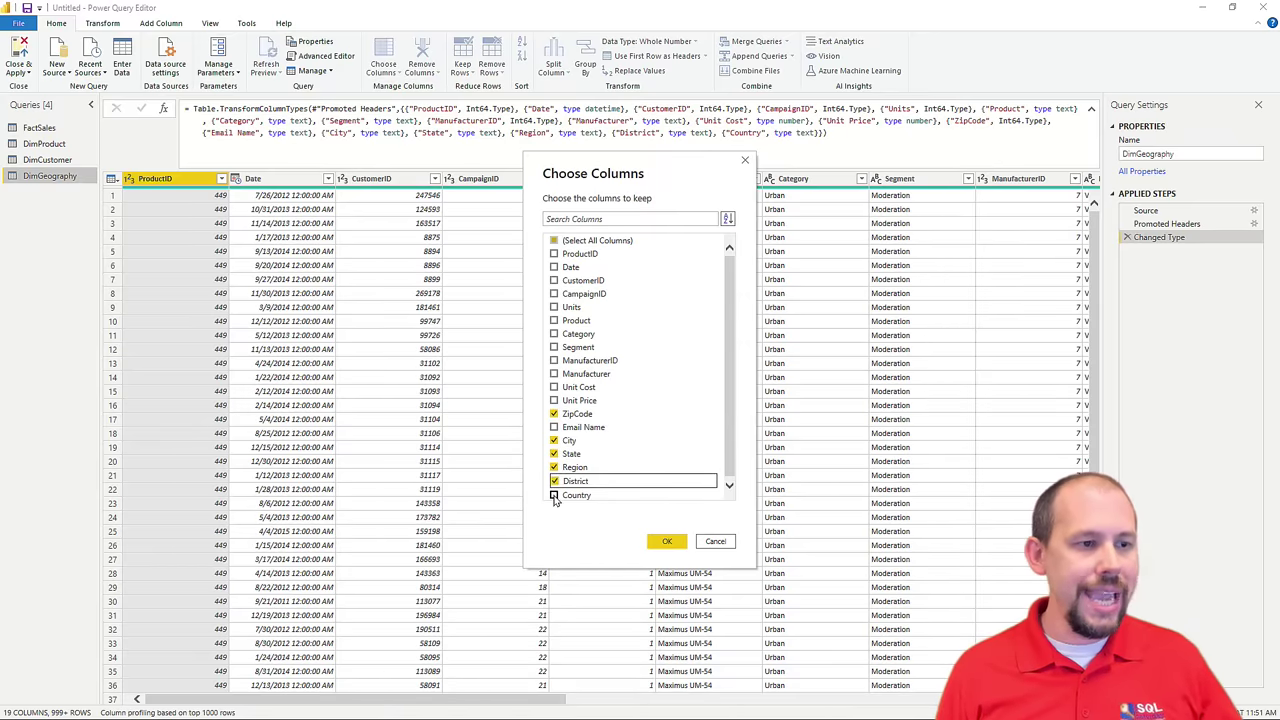
click(554, 495)
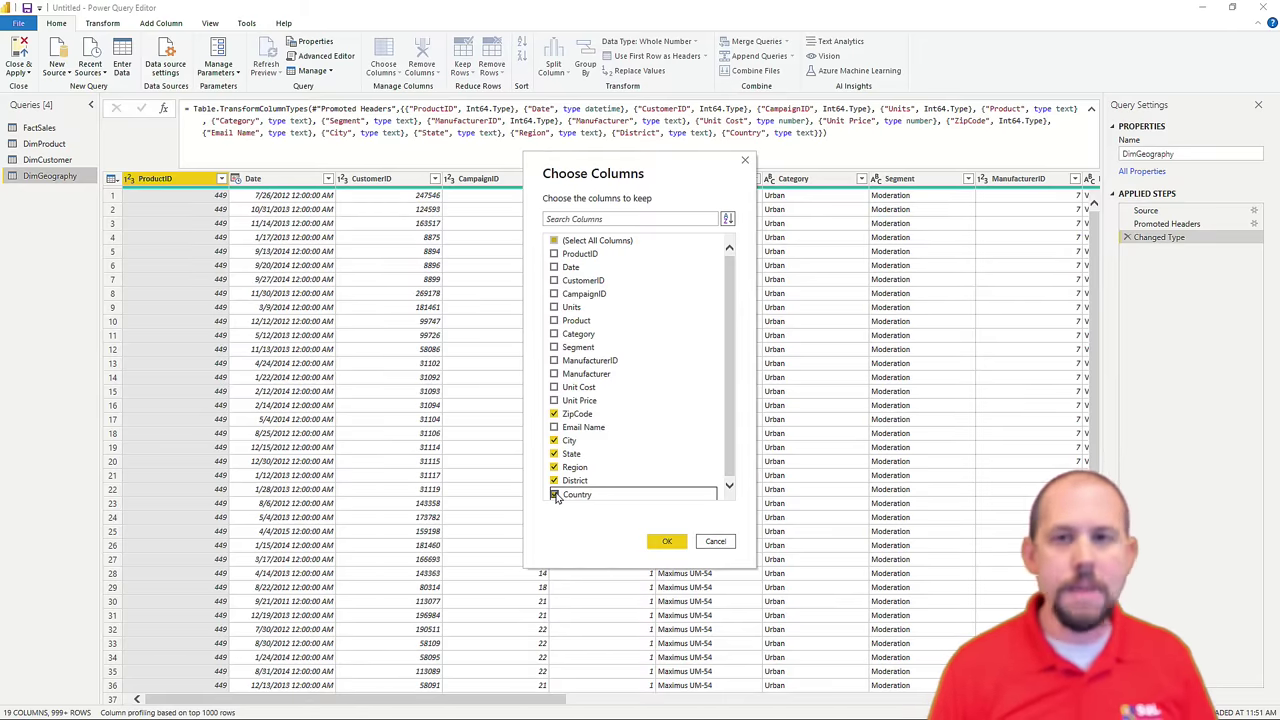
click(667, 541)
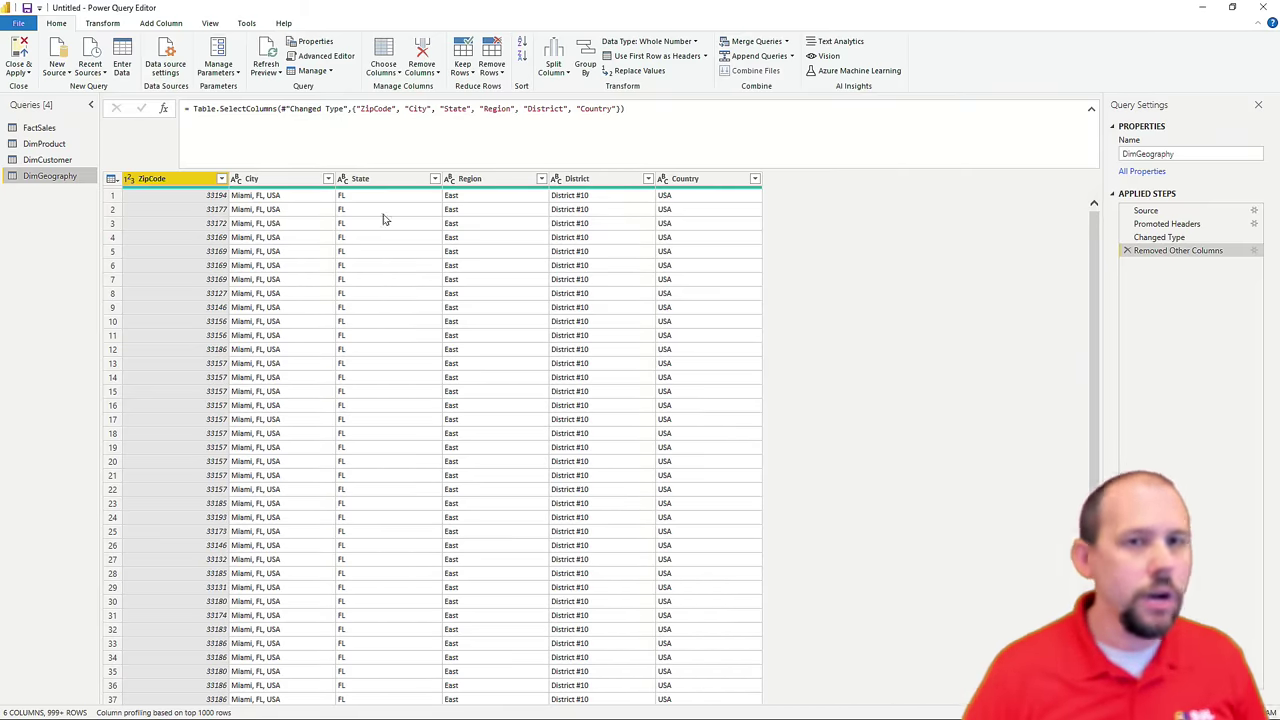
Step: In DimGeography's Changed Type step, set the ZipCode column to Text, replacing the current conversion, and return to the Removed Other Columns step
click(1165, 237)
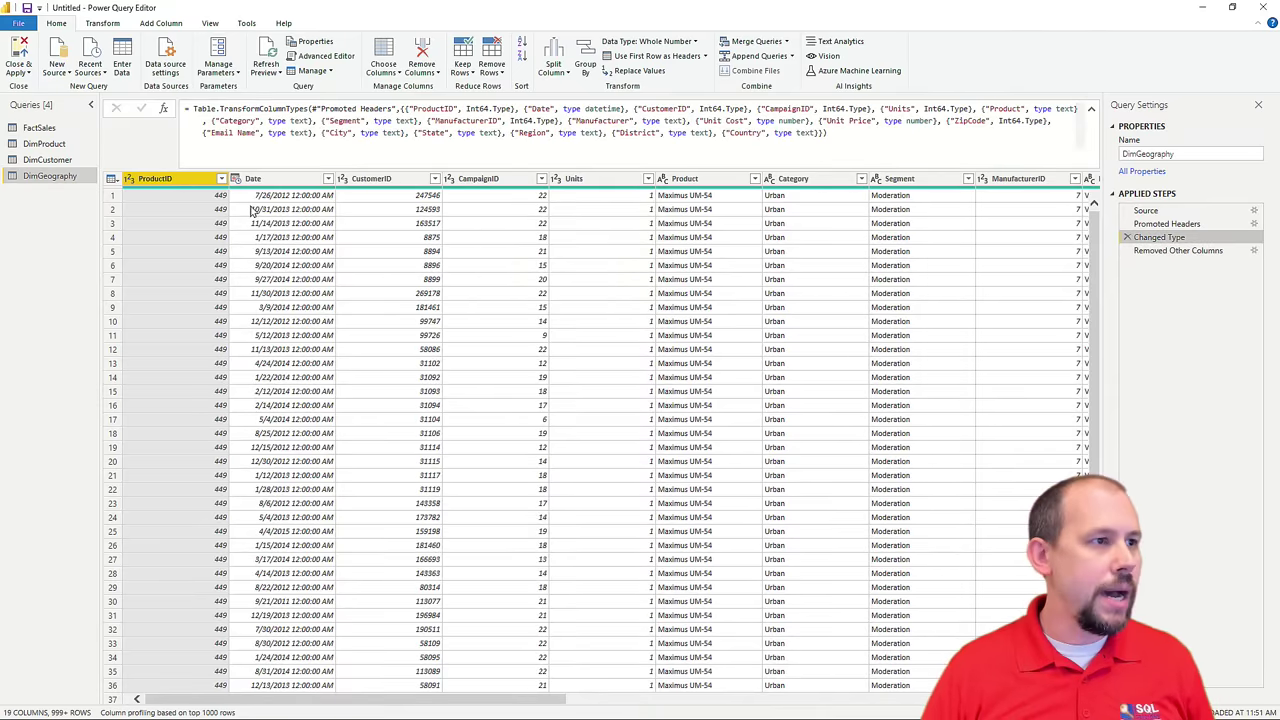
drag(545, 706, 978, 706)
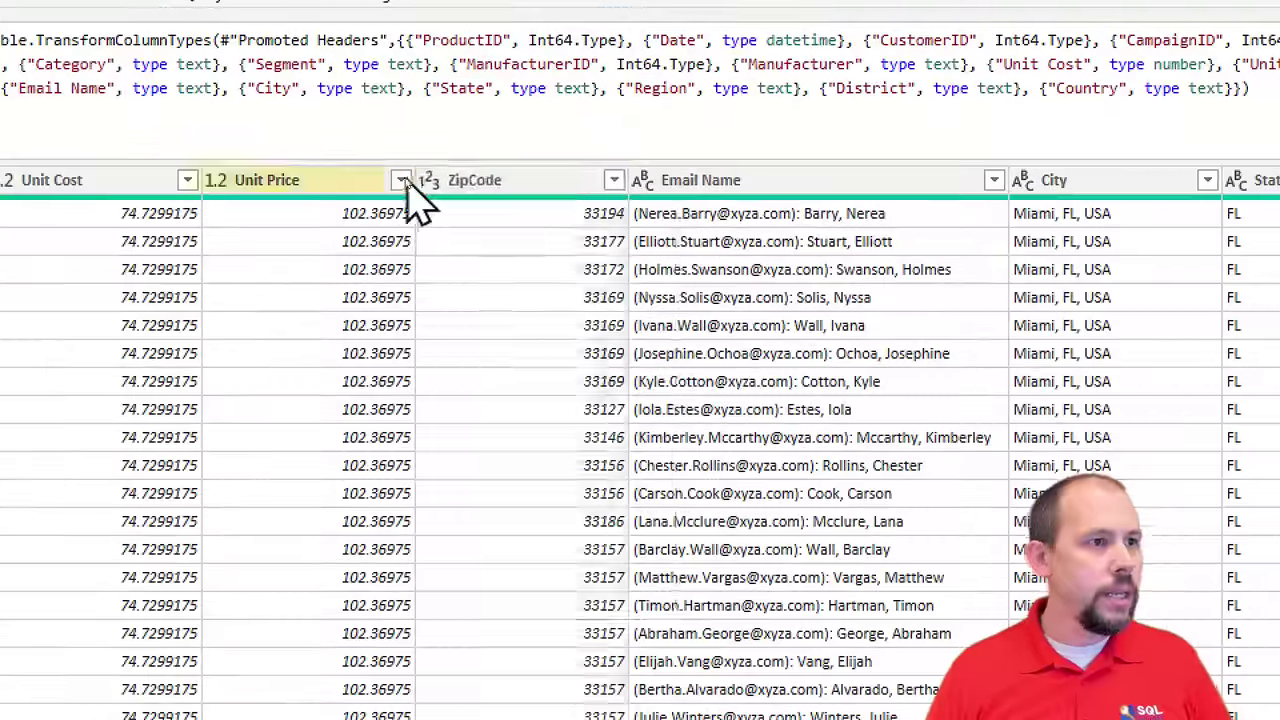
click(417, 180)
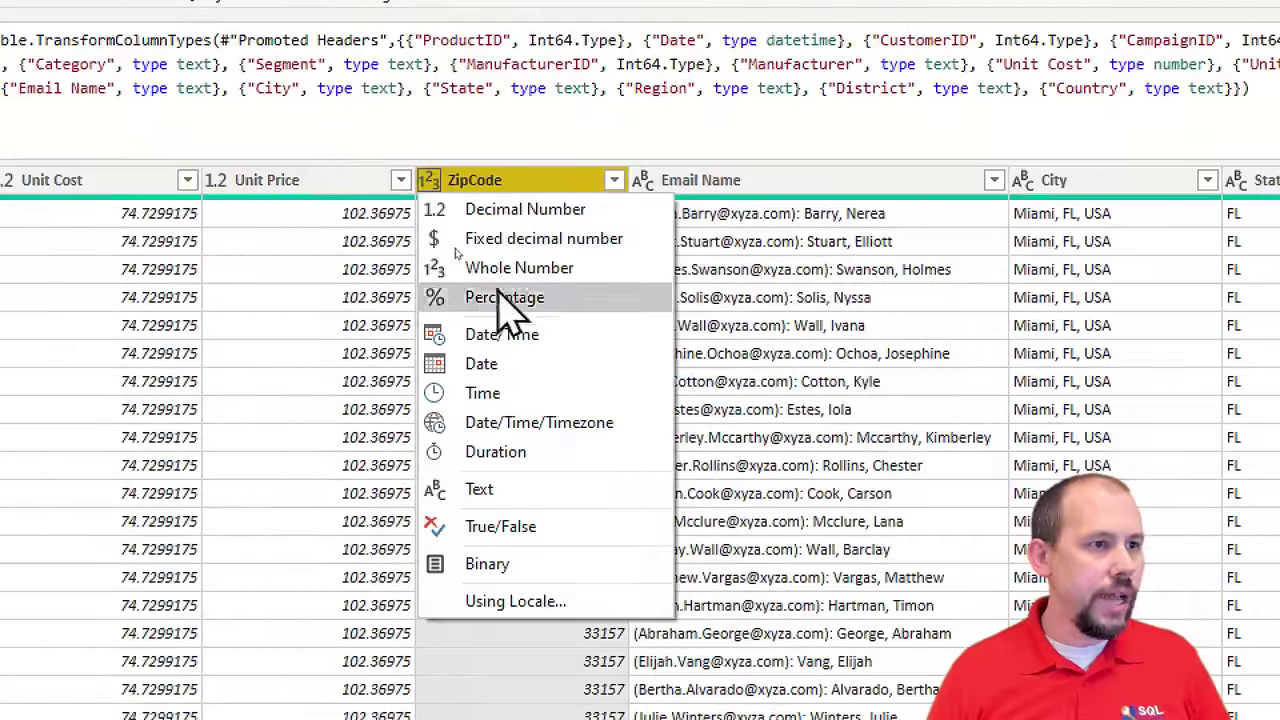
click(480, 489)
click(1003, 608)
click(830, 620)
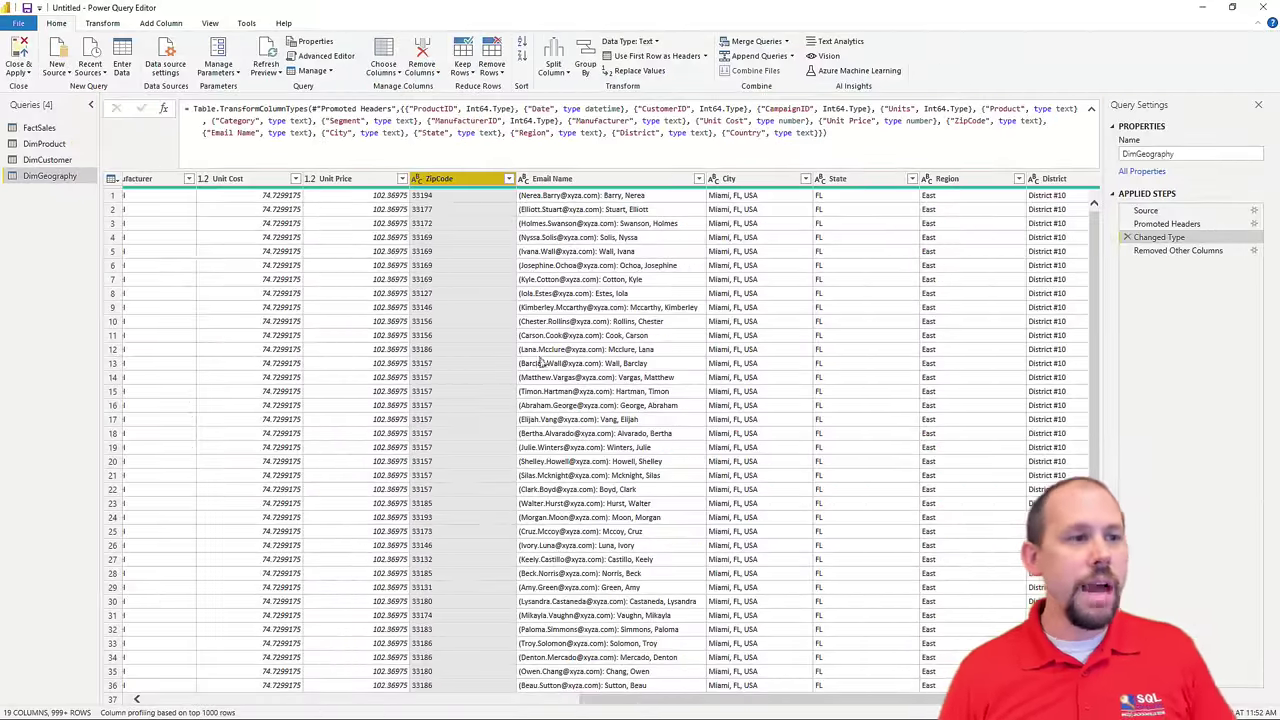
click(1180, 250)
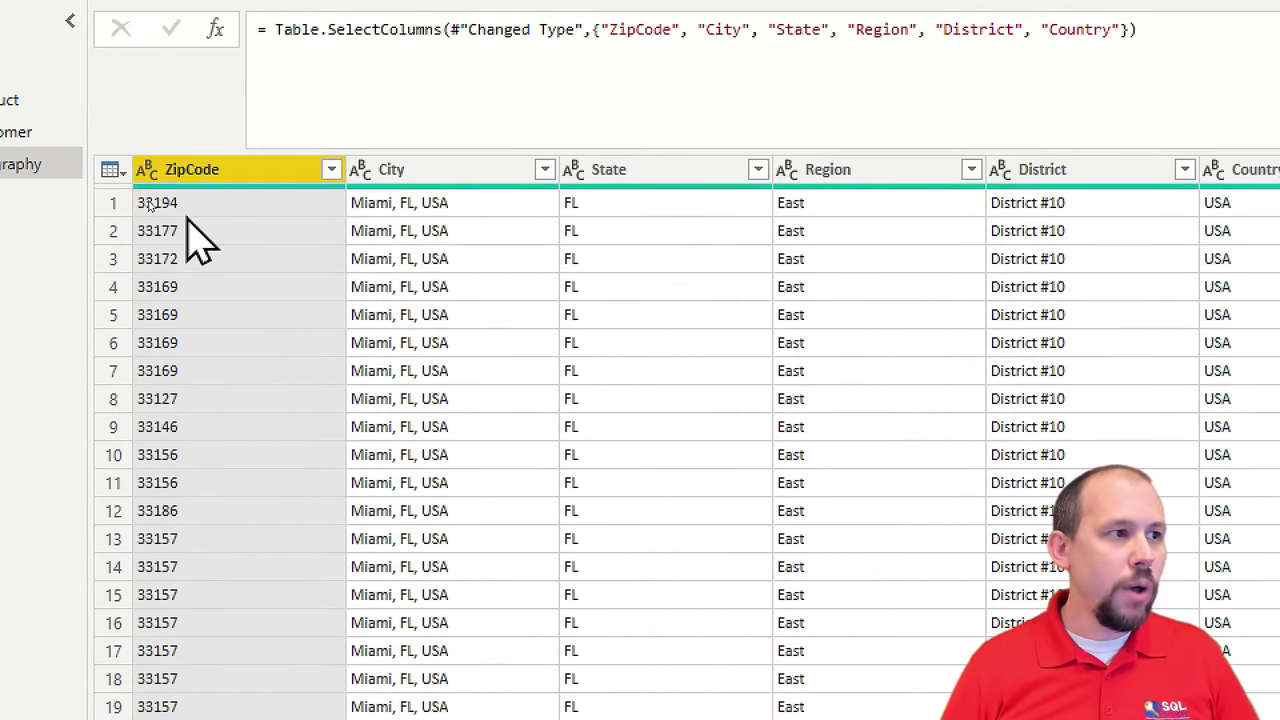
Step: Remove duplicate rows from DimGeography based on all columns from ZipCode through Country
click(200, 245)
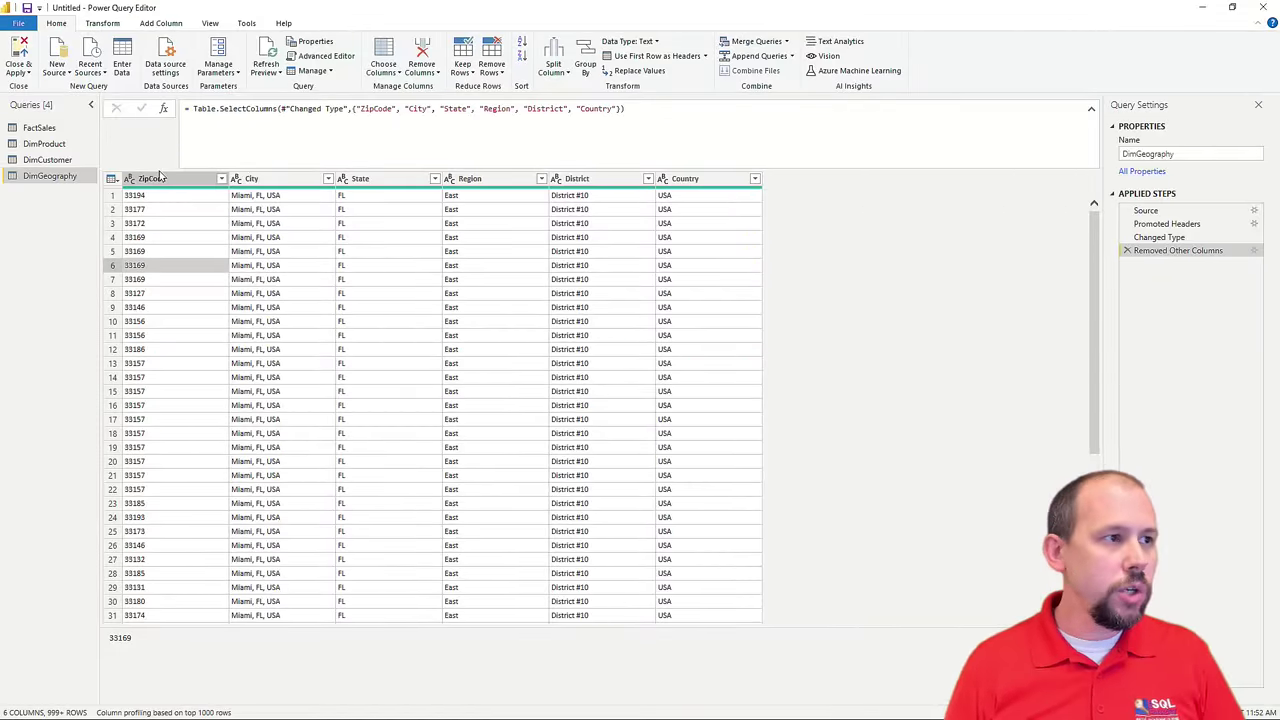
click(168, 185)
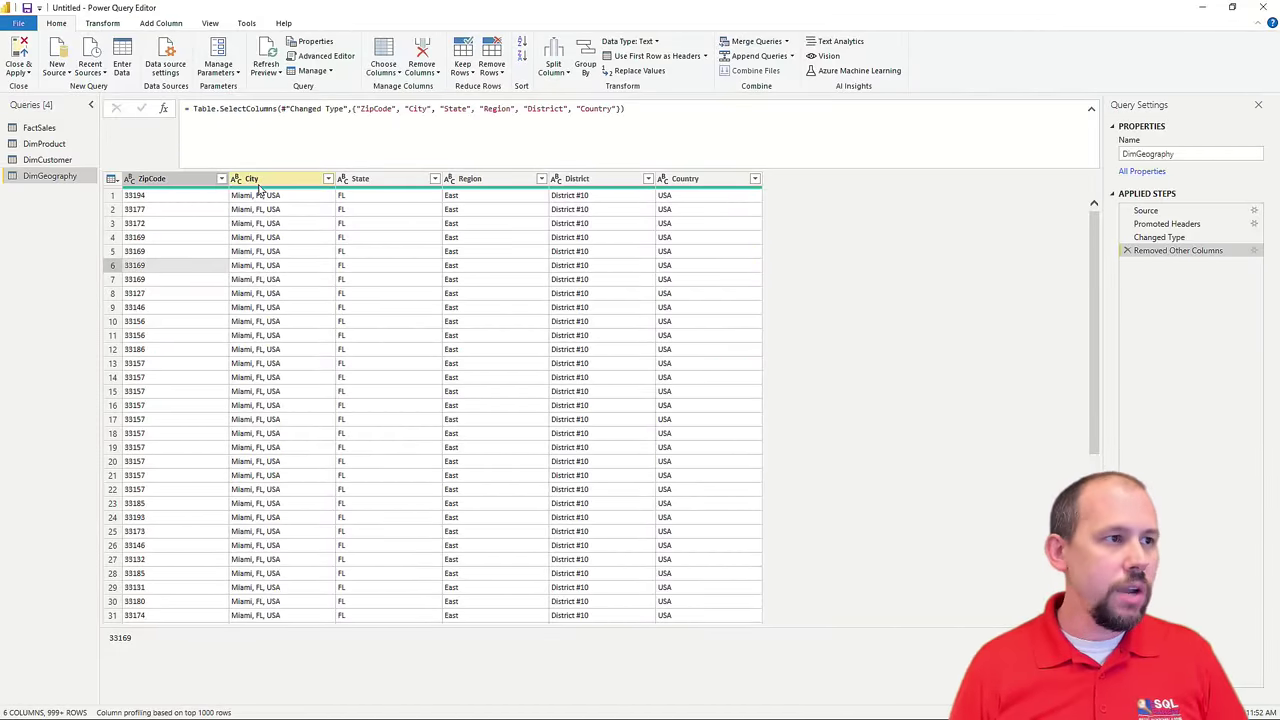
shift+click(704, 183)
right_click(705, 186)
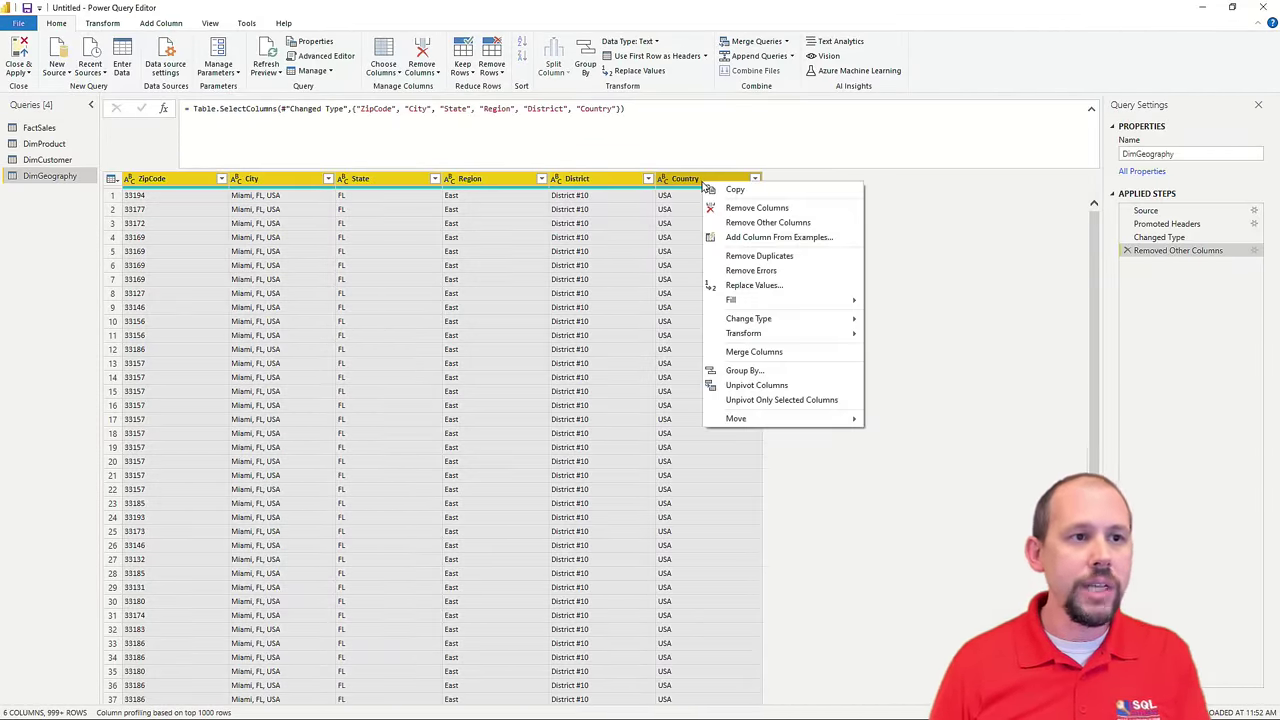
click(782, 268)
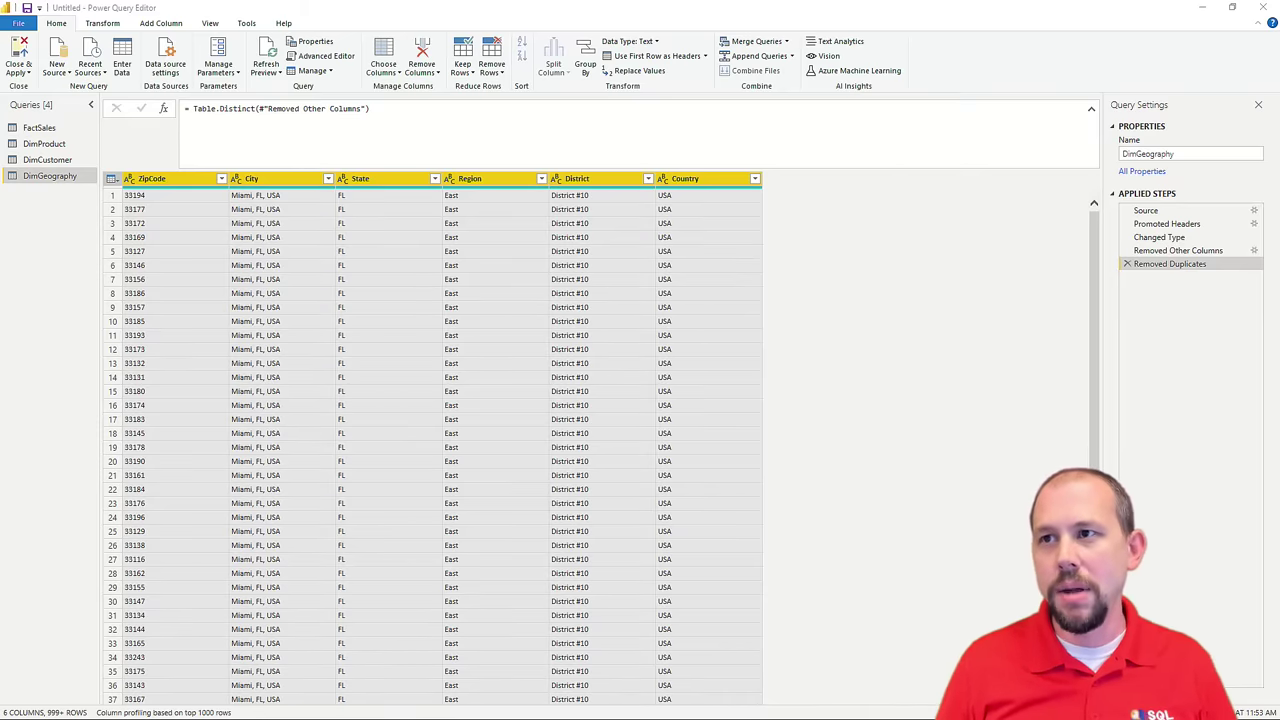
Step: Switch to the blog open in the browser and open its Power Query category
key(alt+Tab)
drag(971, 286, 549, 29)
scroll(967, 389, down, 3)
scroll(967, 389, down, 10)
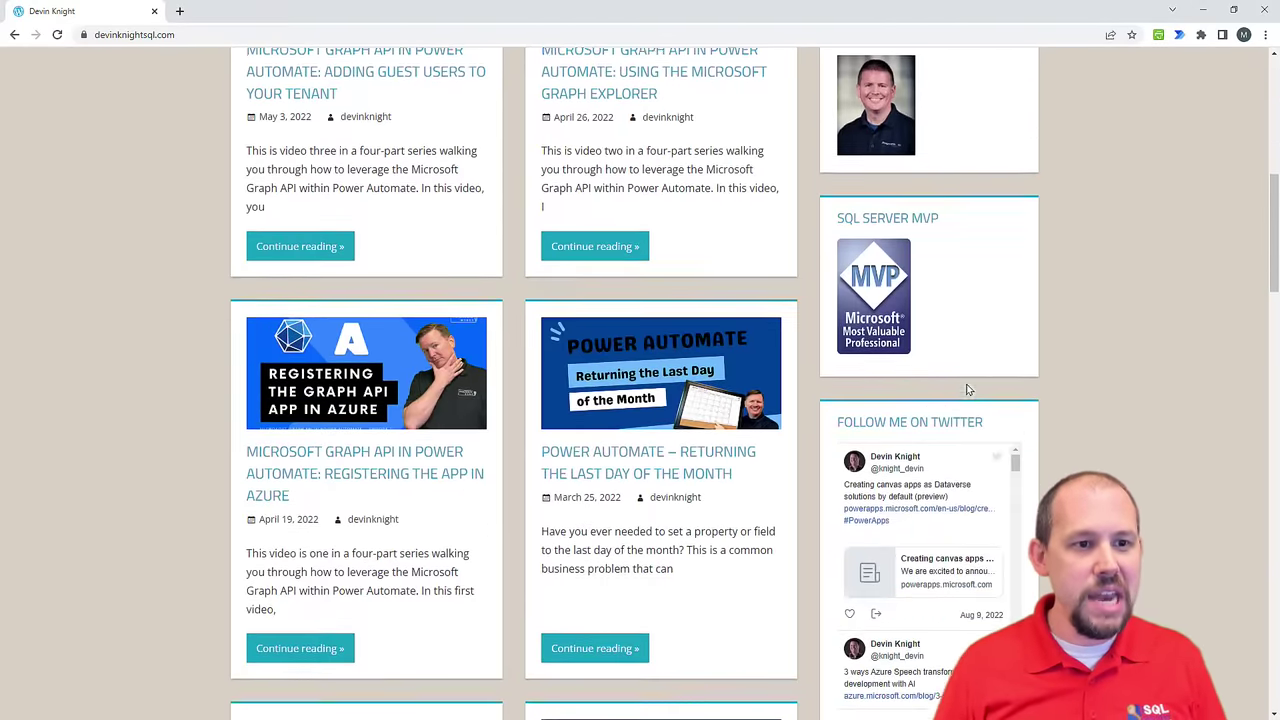
scroll(976, 522, down, 3)
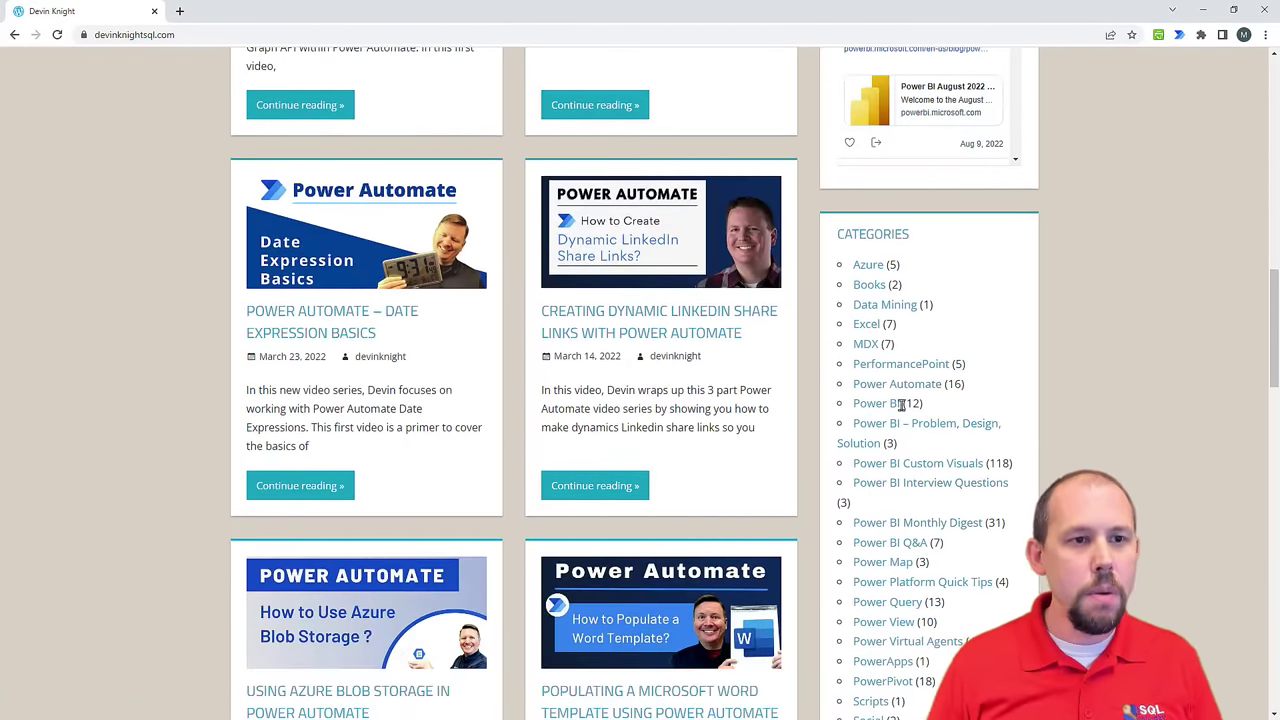
click(890, 602)
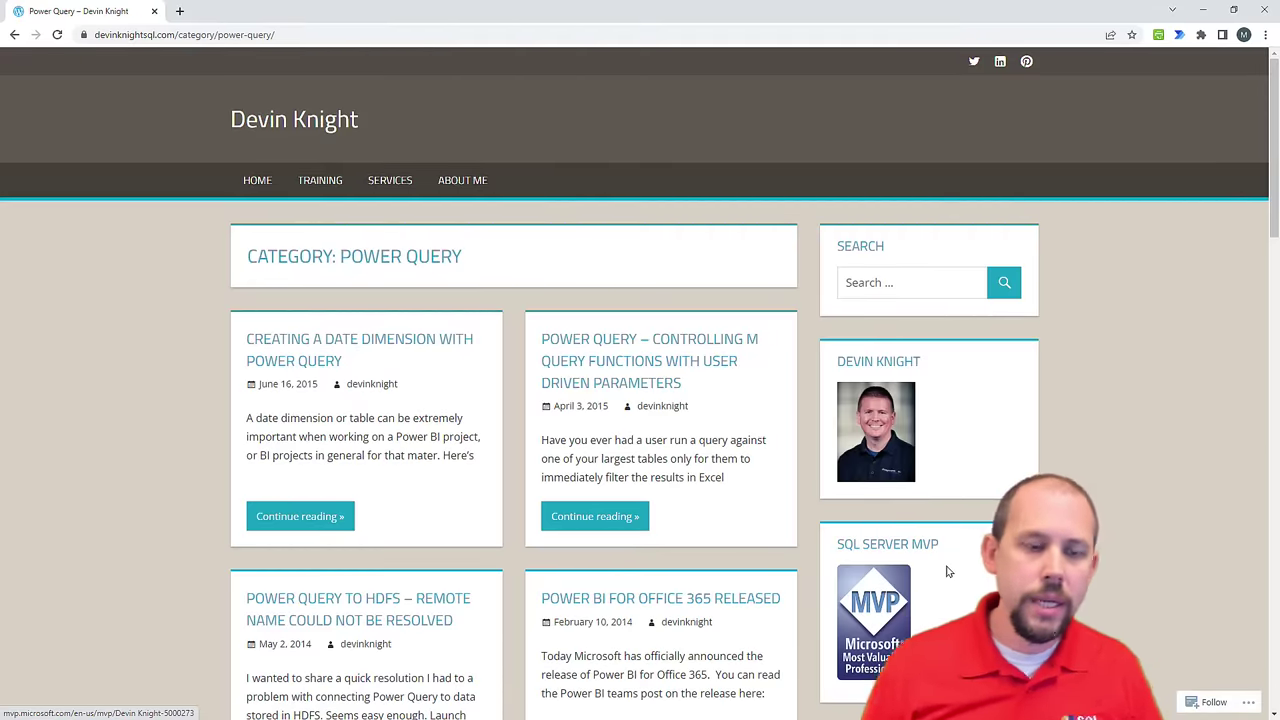
Step: Open the article "Creating a Date Dimension with Power Query"
scroll(920, 531, down, 3)
scroll(924, 543, up, 1)
scroll(924, 543, up, 1)
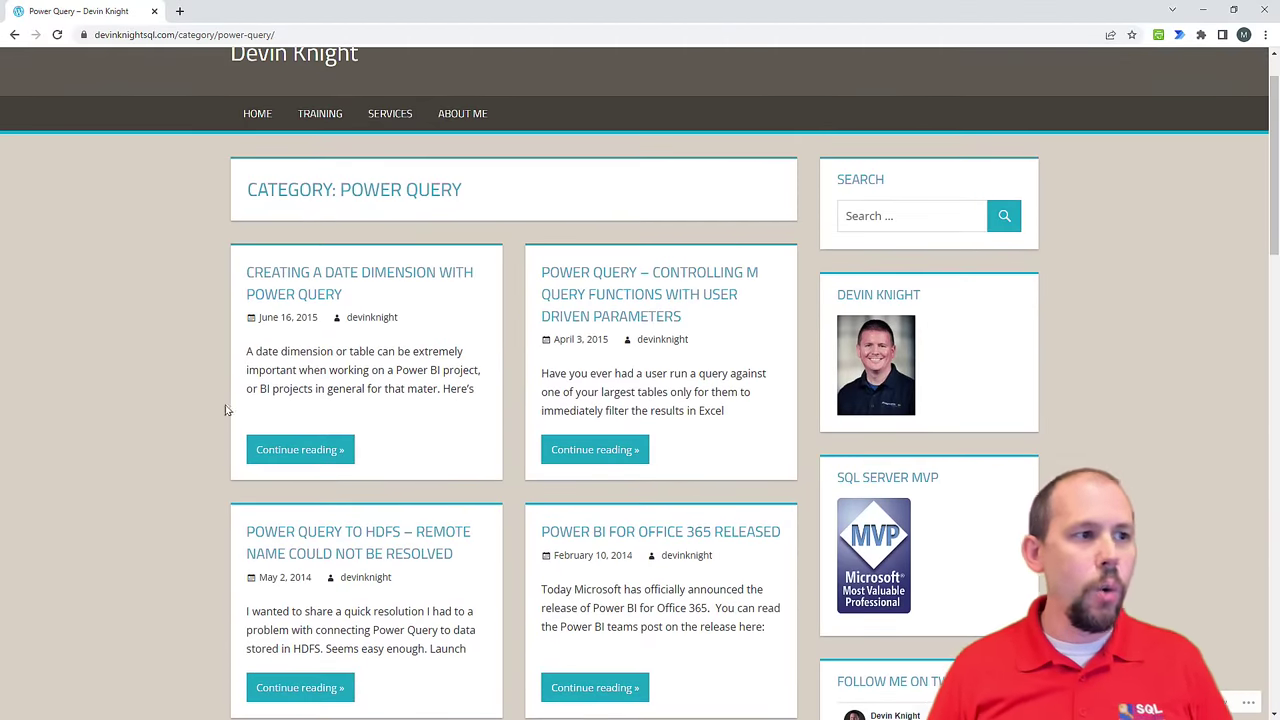
click(296, 450)
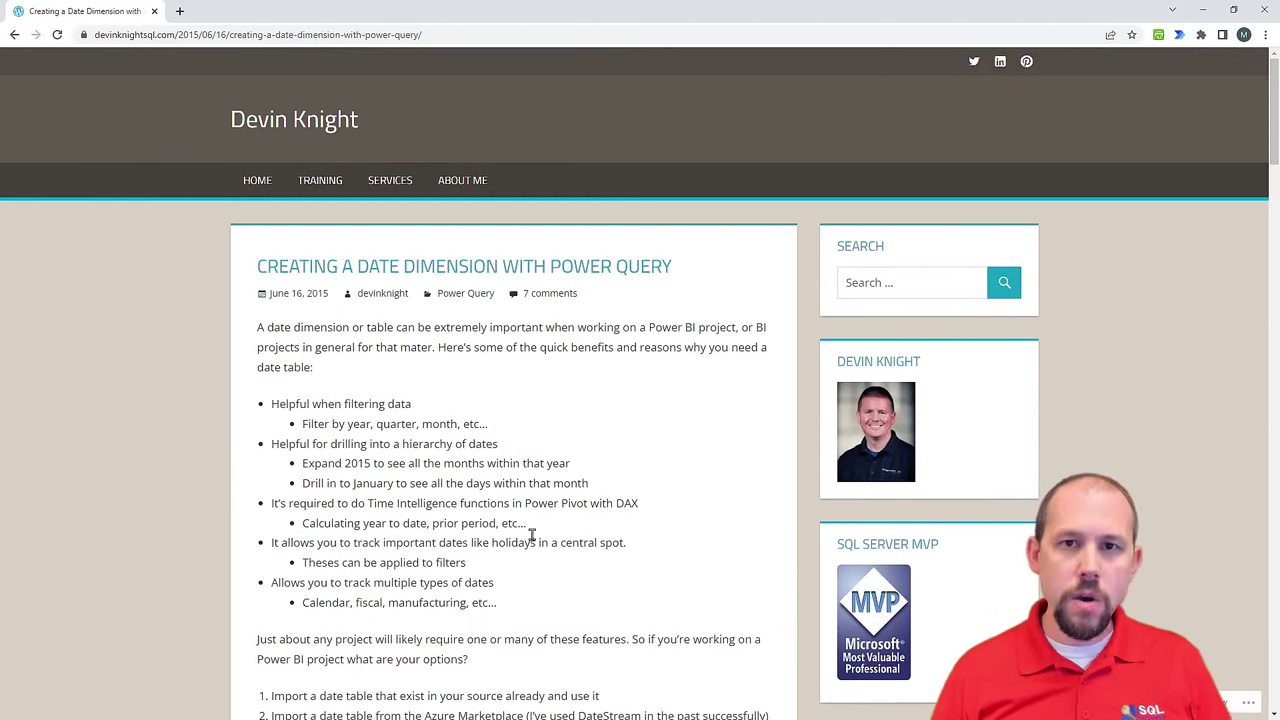
Step: Copy the article's entire date dimension script, from the "//Create Date Dimension" comment through the final DayOfWeek line
scroll(532, 535, down, 1)
scroll(532, 535, down, 6)
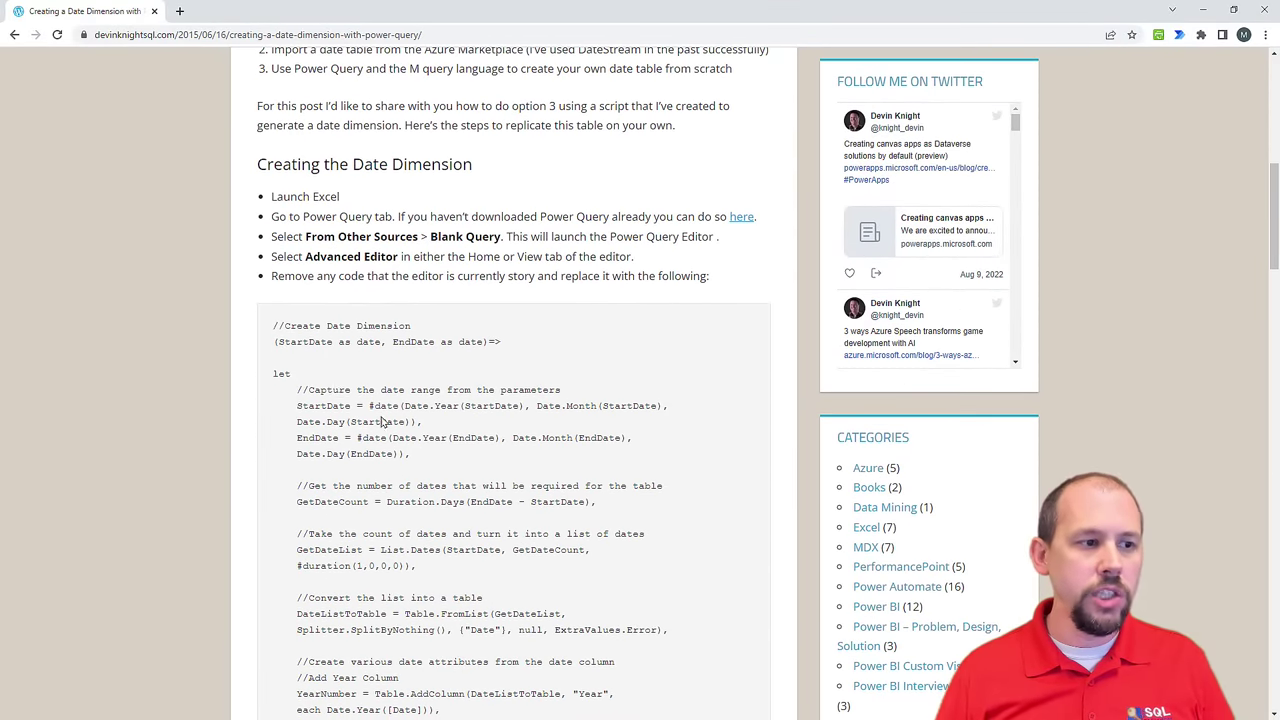
drag(273, 322, 381, 487)
scroll(390, 500, down, 7)
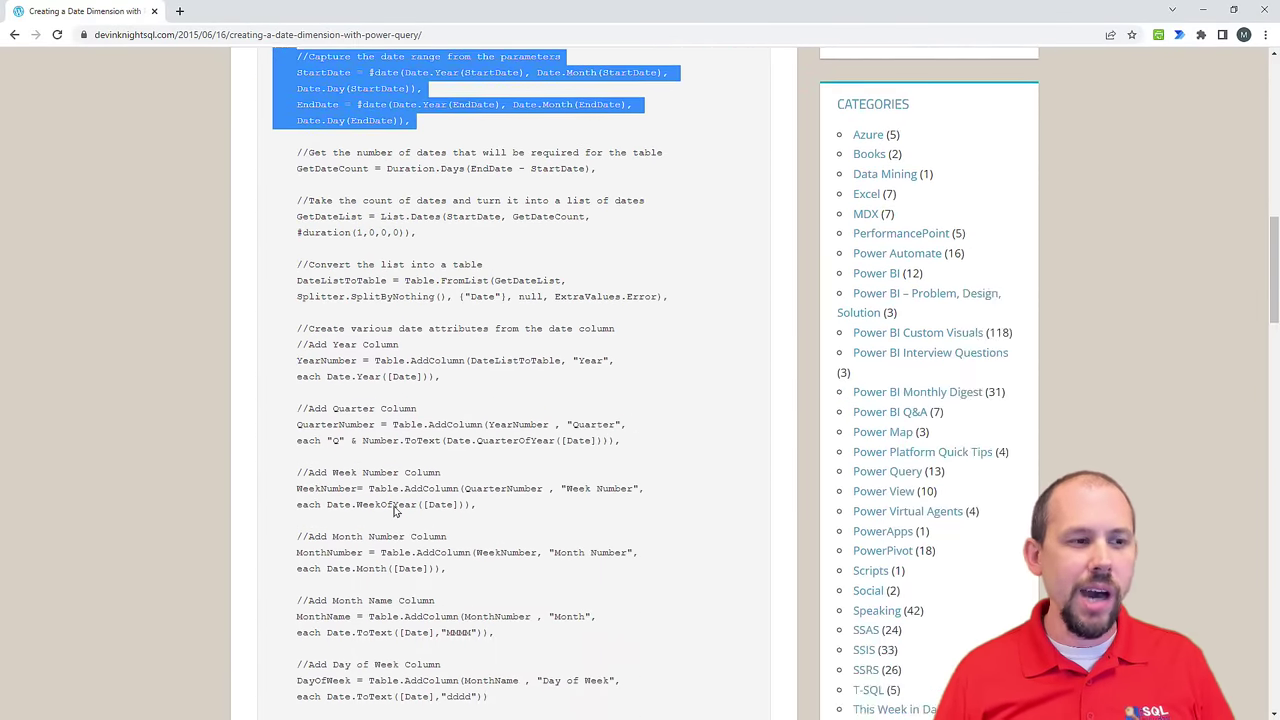
shift+click(388, 418)
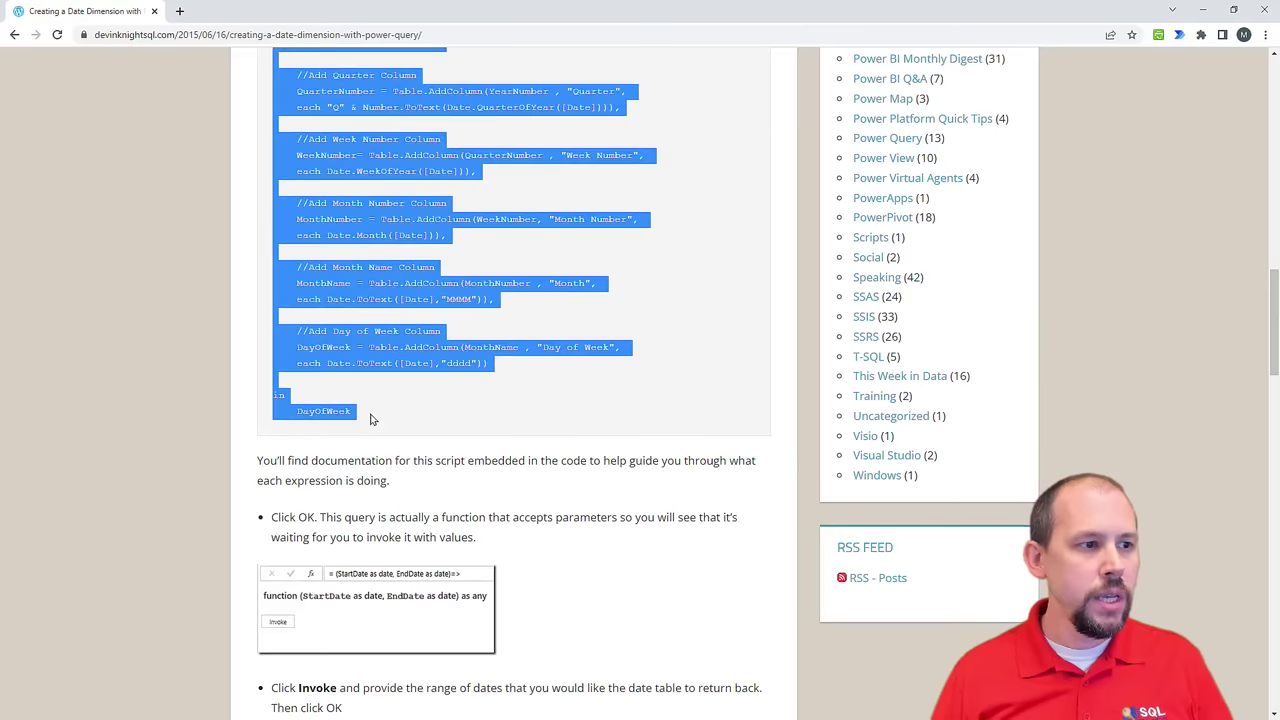
scroll(392, 424, up, 5)
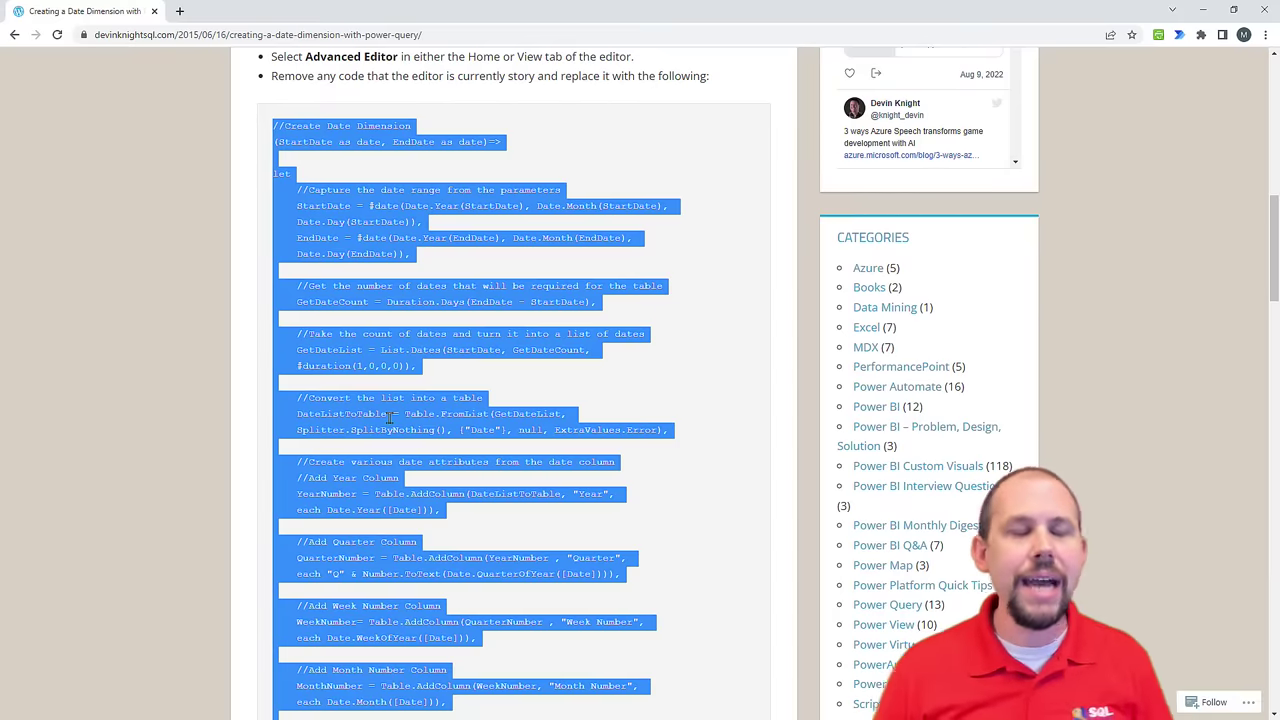
right_click(375, 236)
click(405, 252)
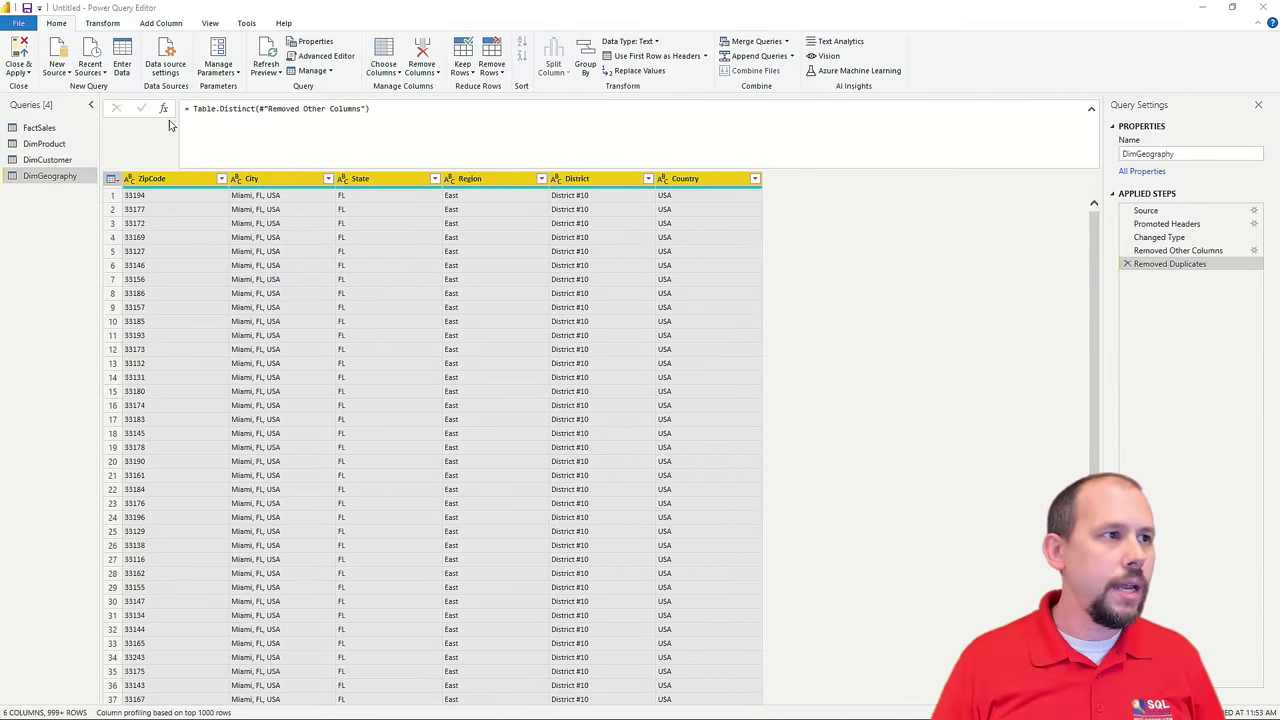
Step: Back in Power Query Editor, create a blank query and replace its code with the copied date dimension script in the Advanced Editor
click(62, 74)
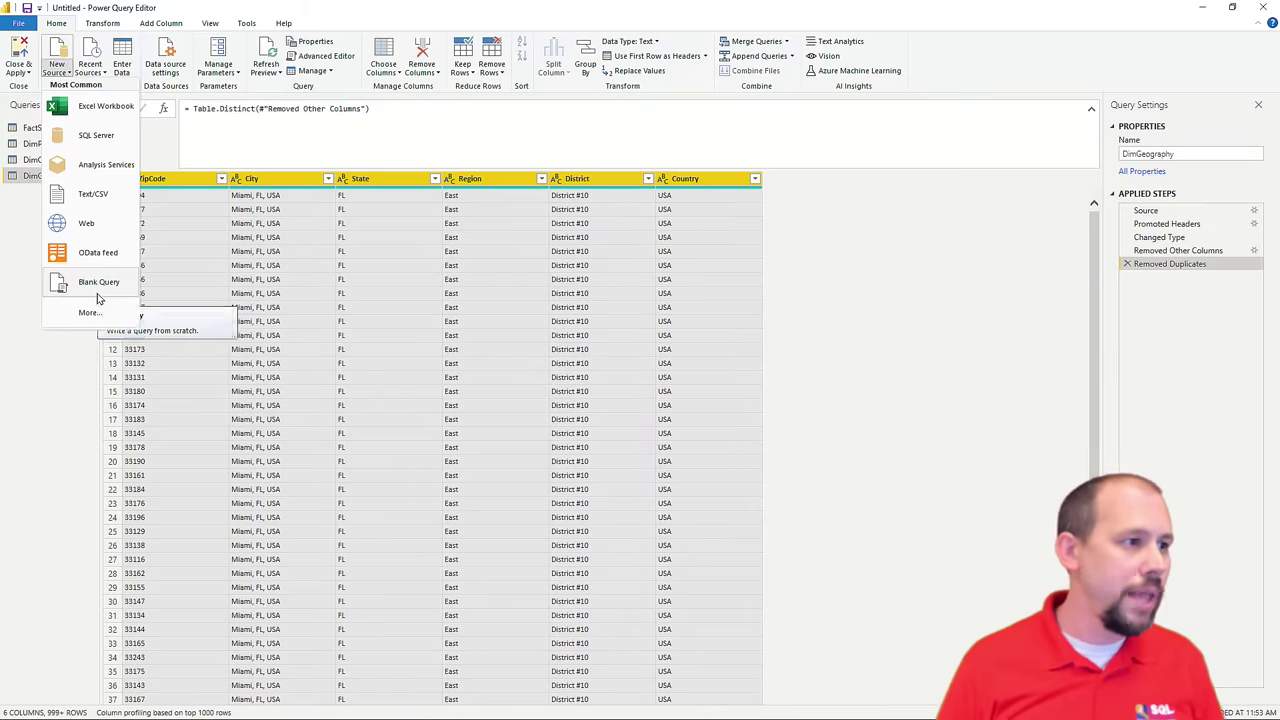
click(96, 292)
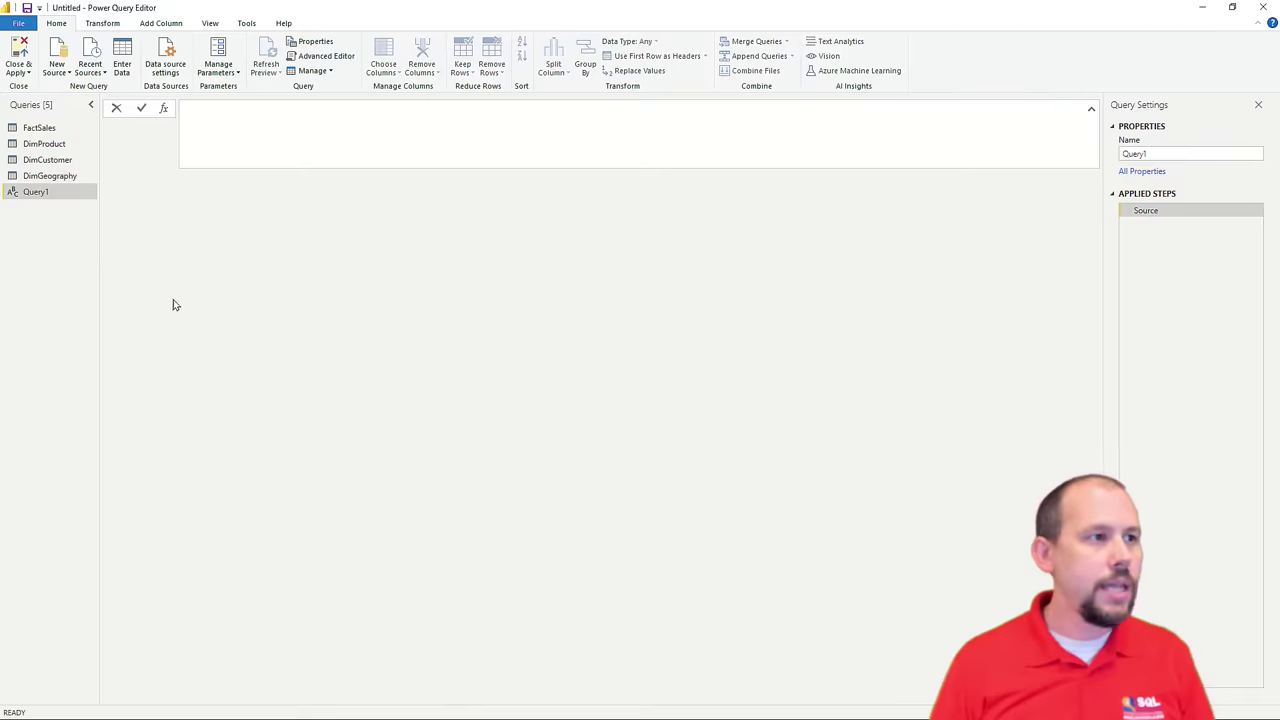
click(318, 56)
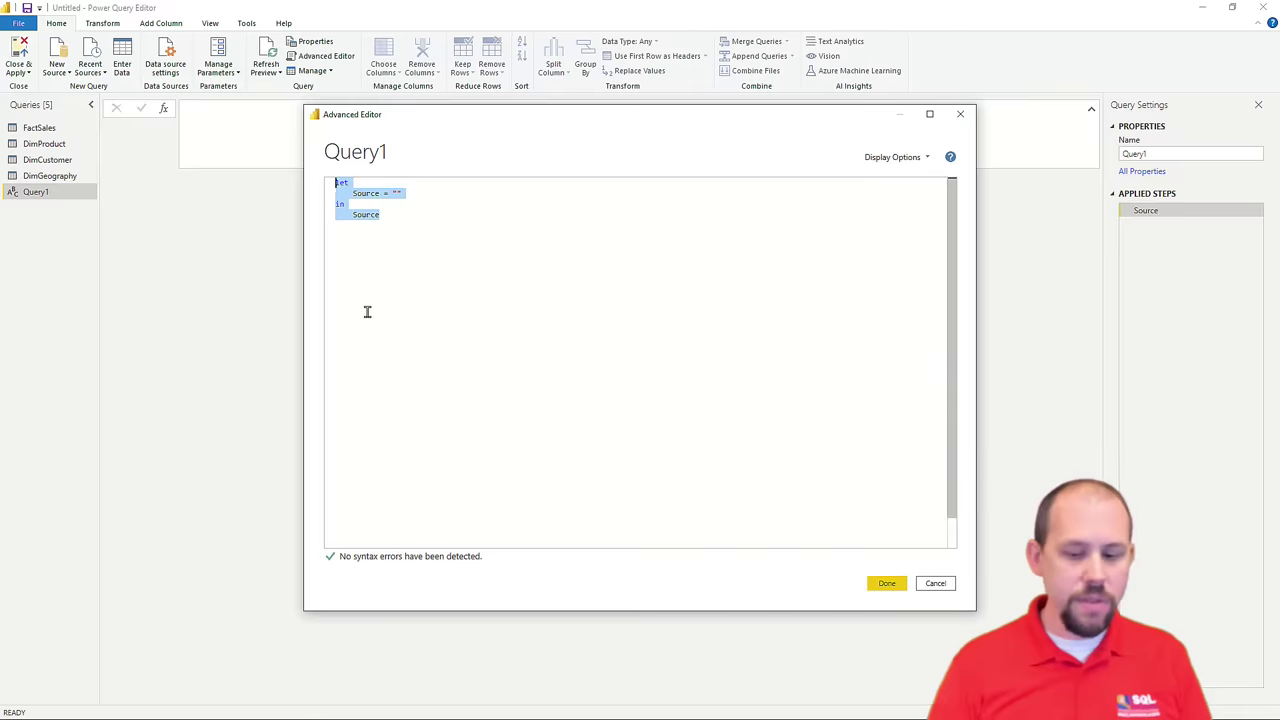
key(ctrl+v)
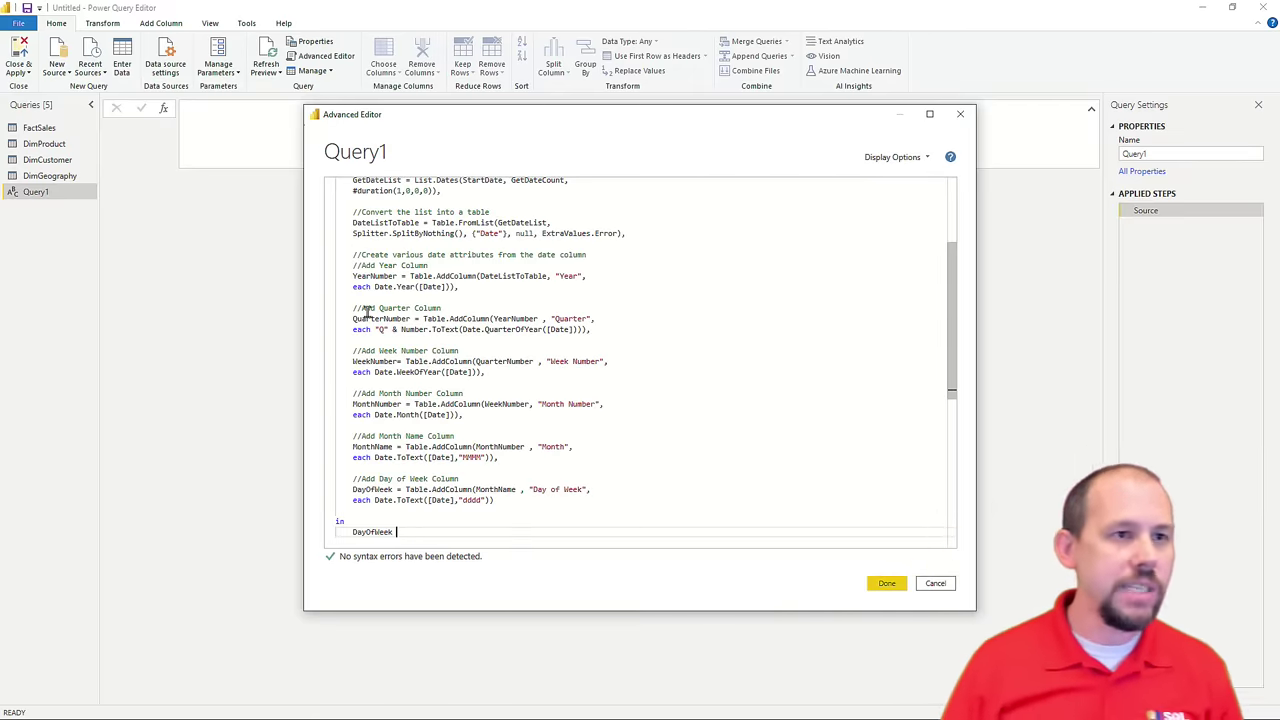
click(887, 583)
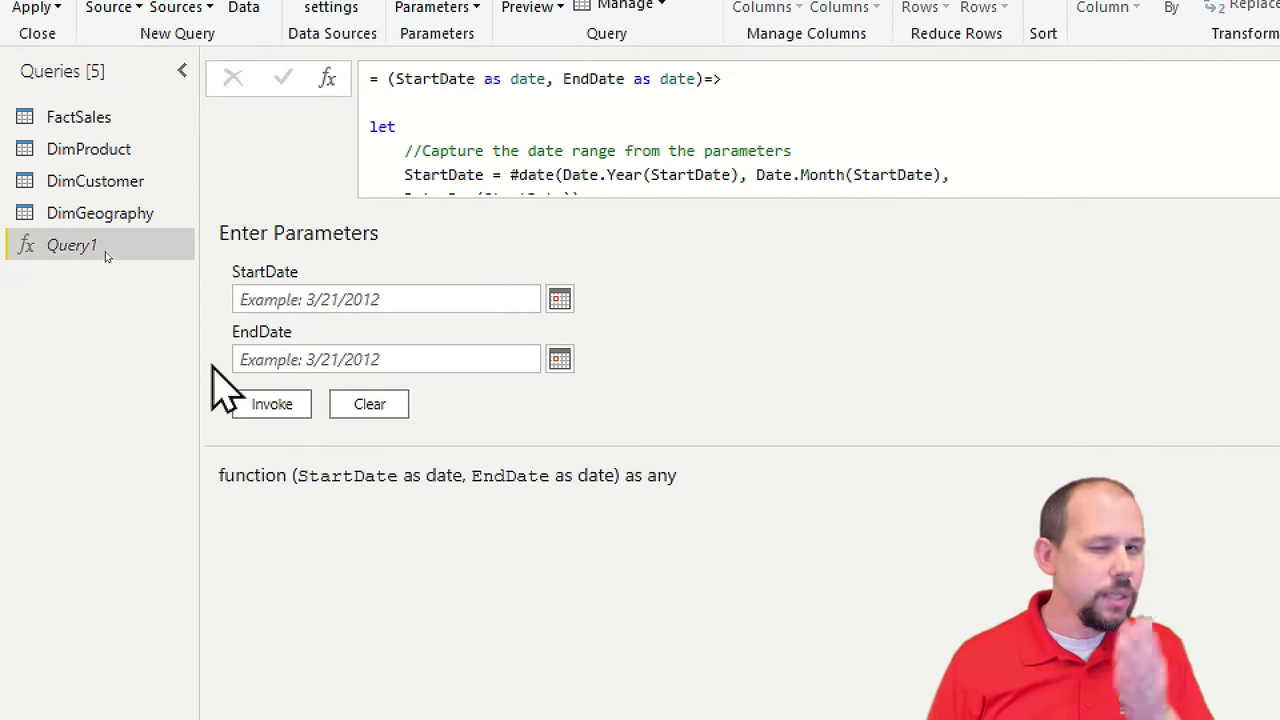
Step: Invoke the date function with StartDate 1/1/2011 and EndDate 12/31/2022
click(450, 299)
text(1/1/2011)
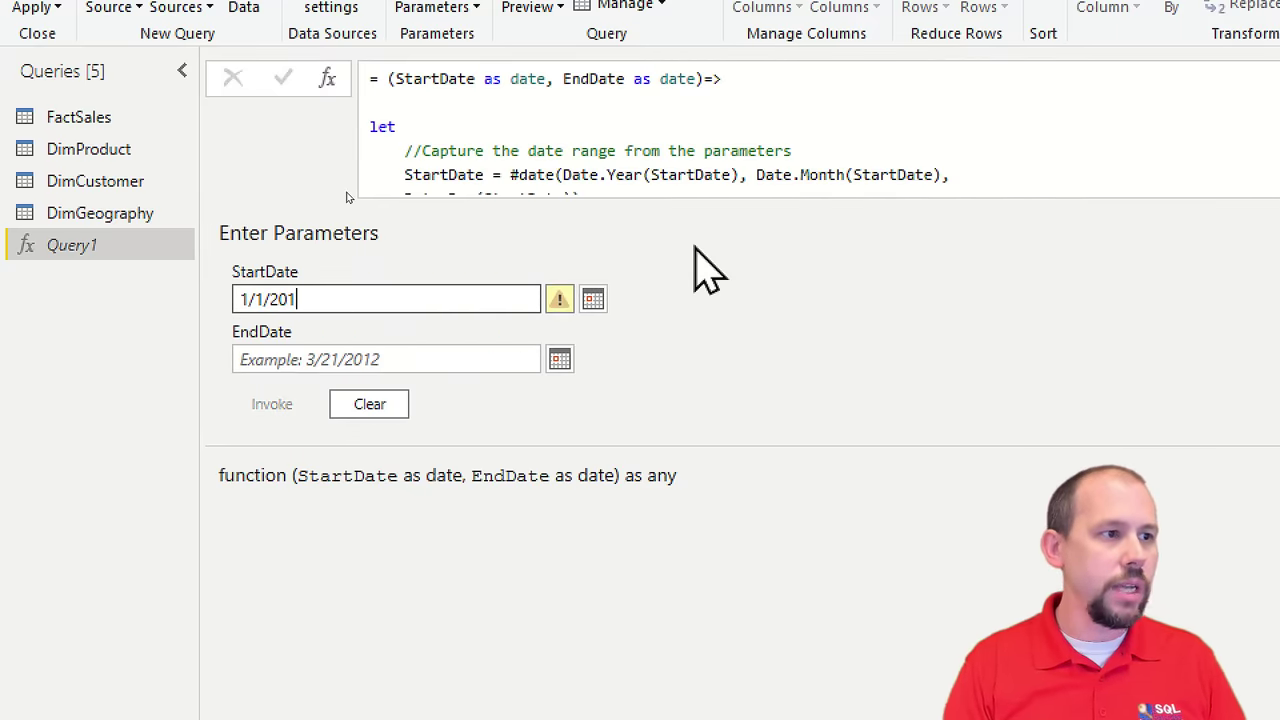
click(481, 360)
text(12/31/2)
key(BackSpace)
text(/2022)
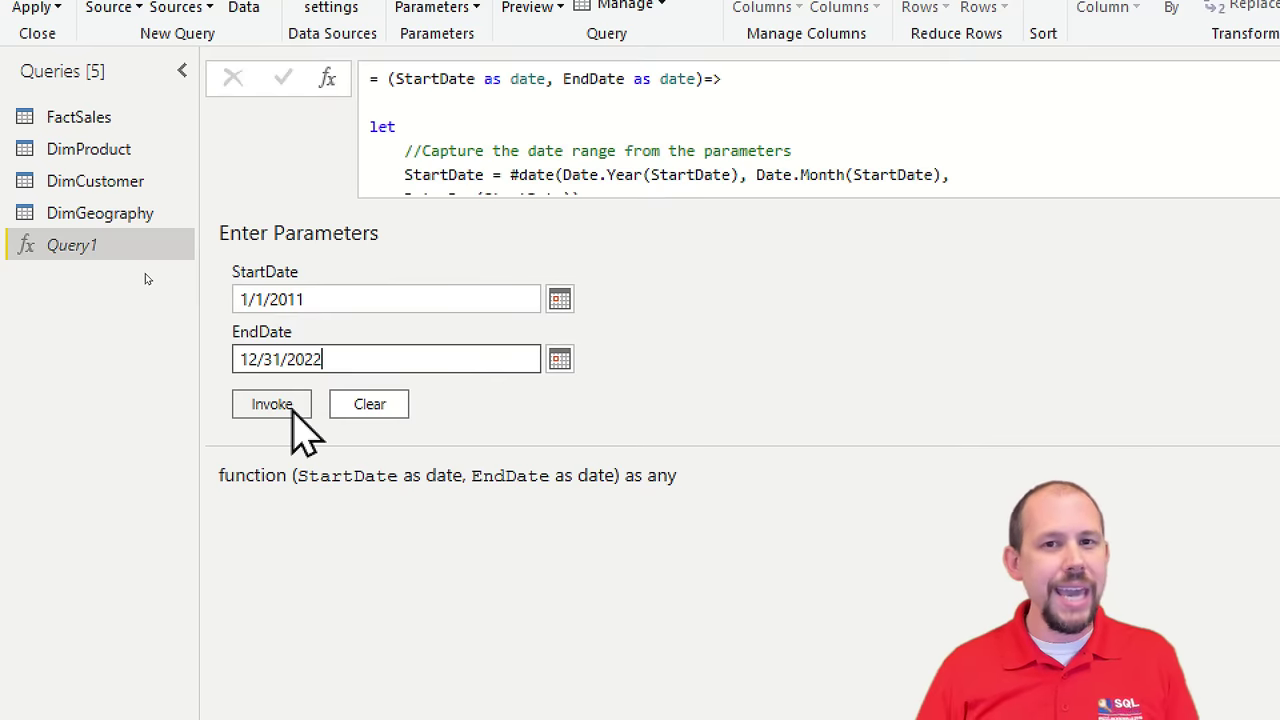
drag(237, 359, 340, 359)
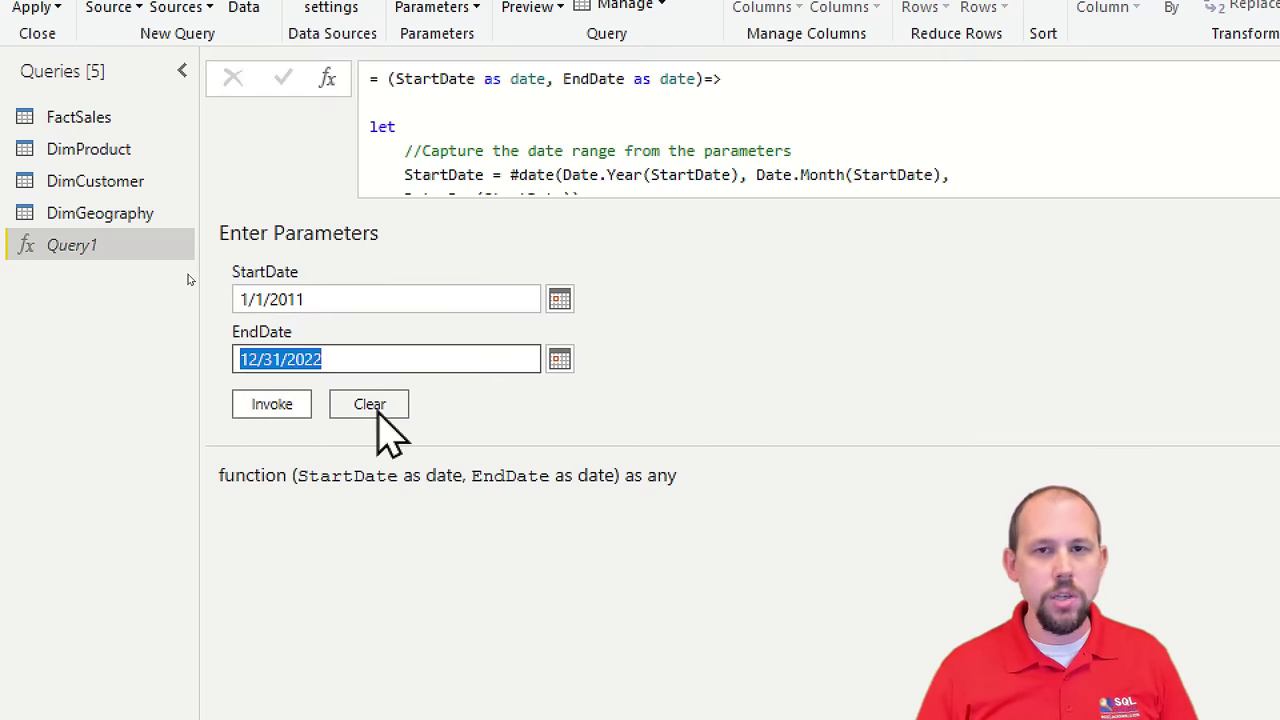
click(323, 360)
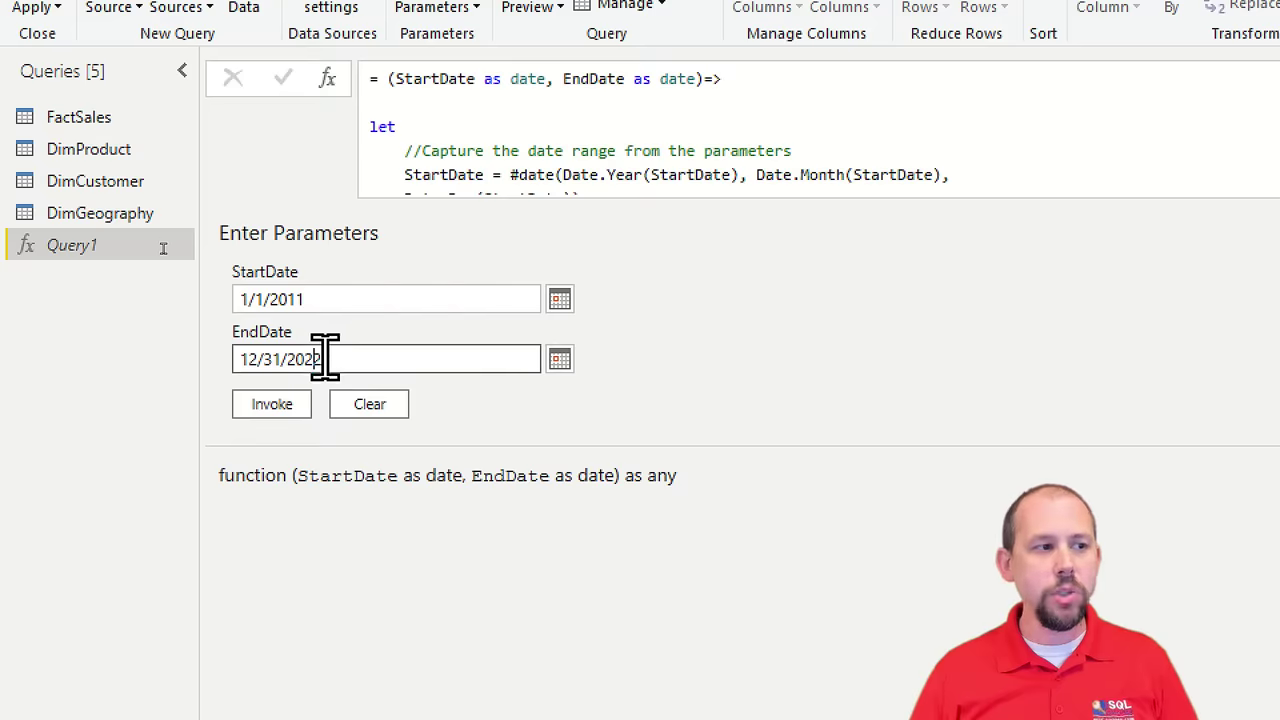
drag(341, 362, 306, 386)
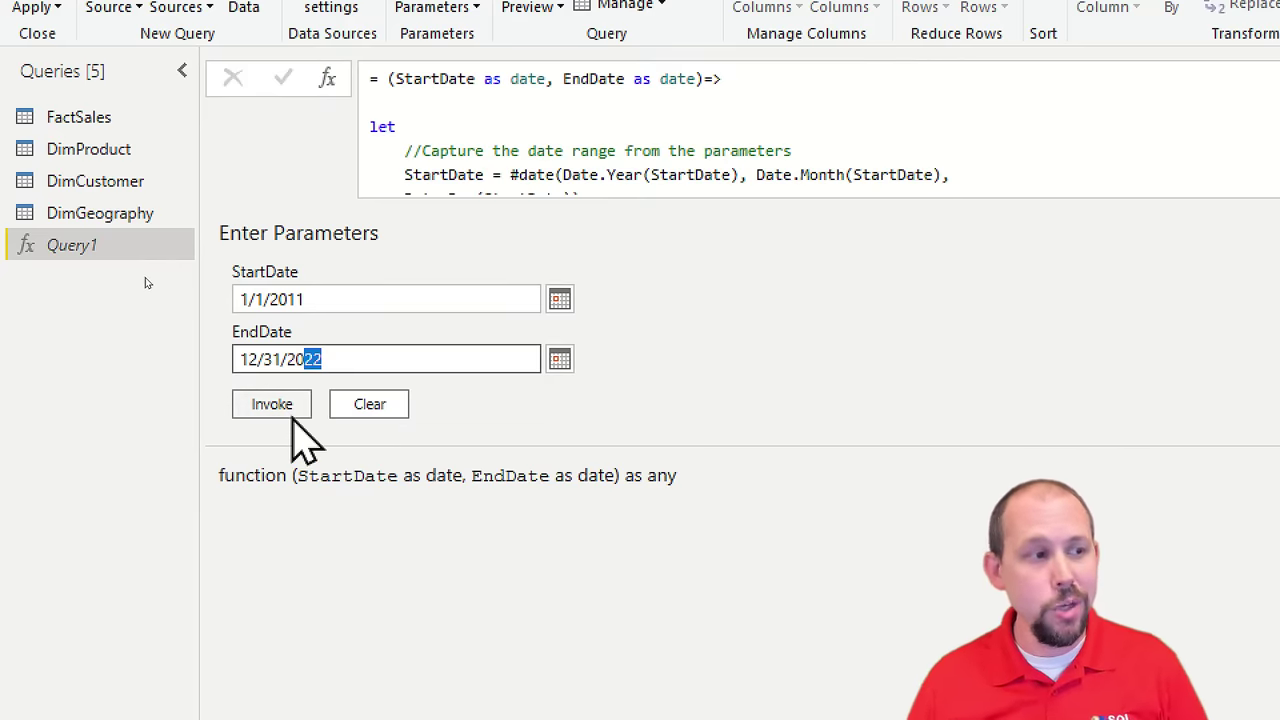
click(286, 408)
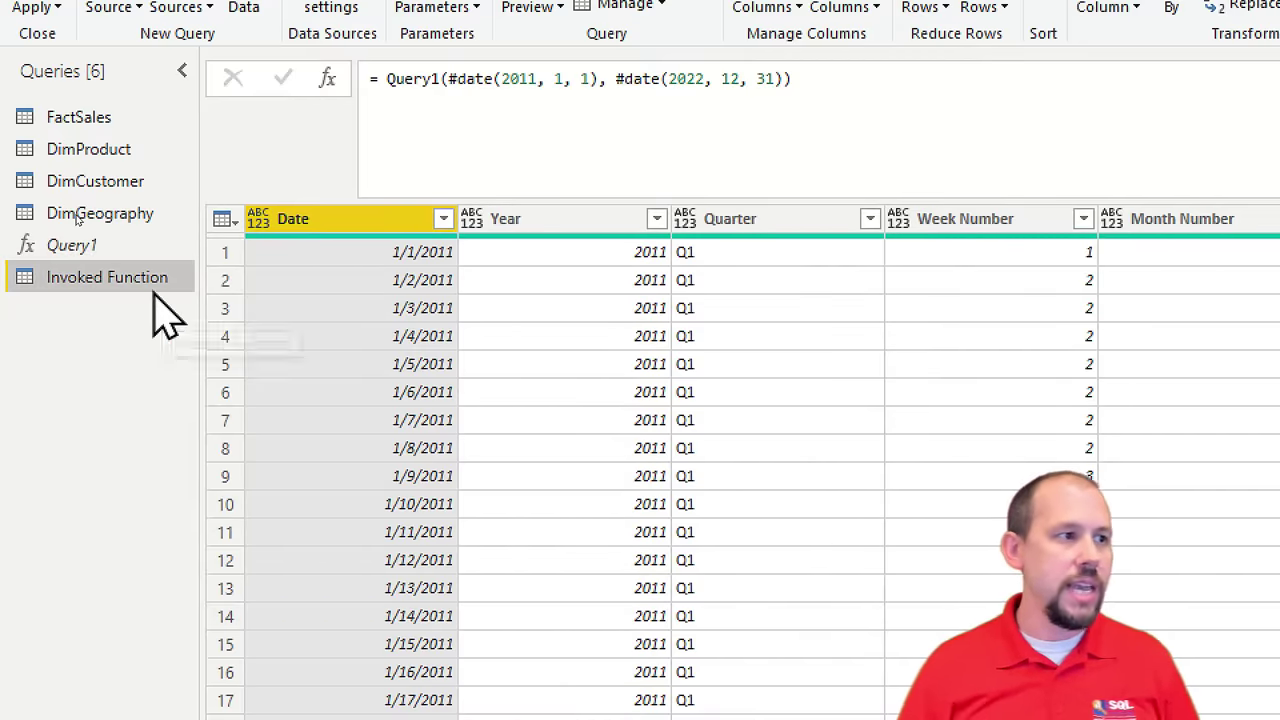
Step: Rename the Invoked Function query as DimDate
double_click(148, 280)
text(DimDate)
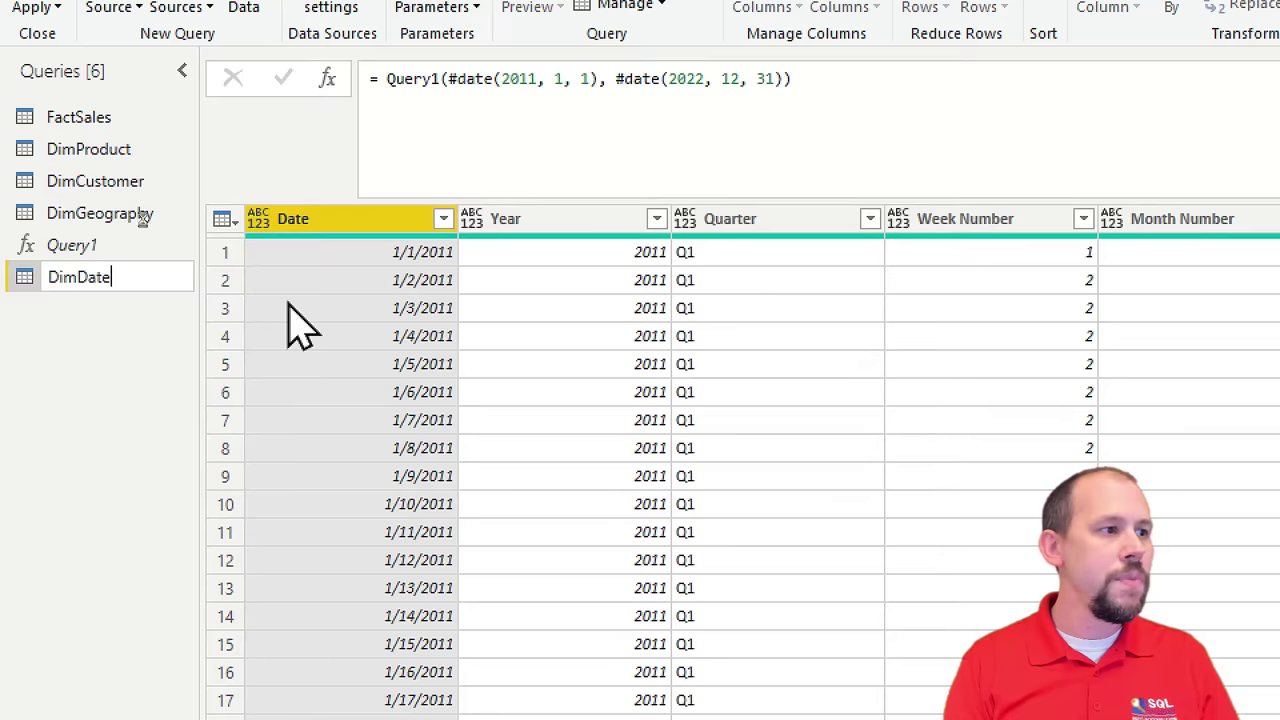
key(Return)
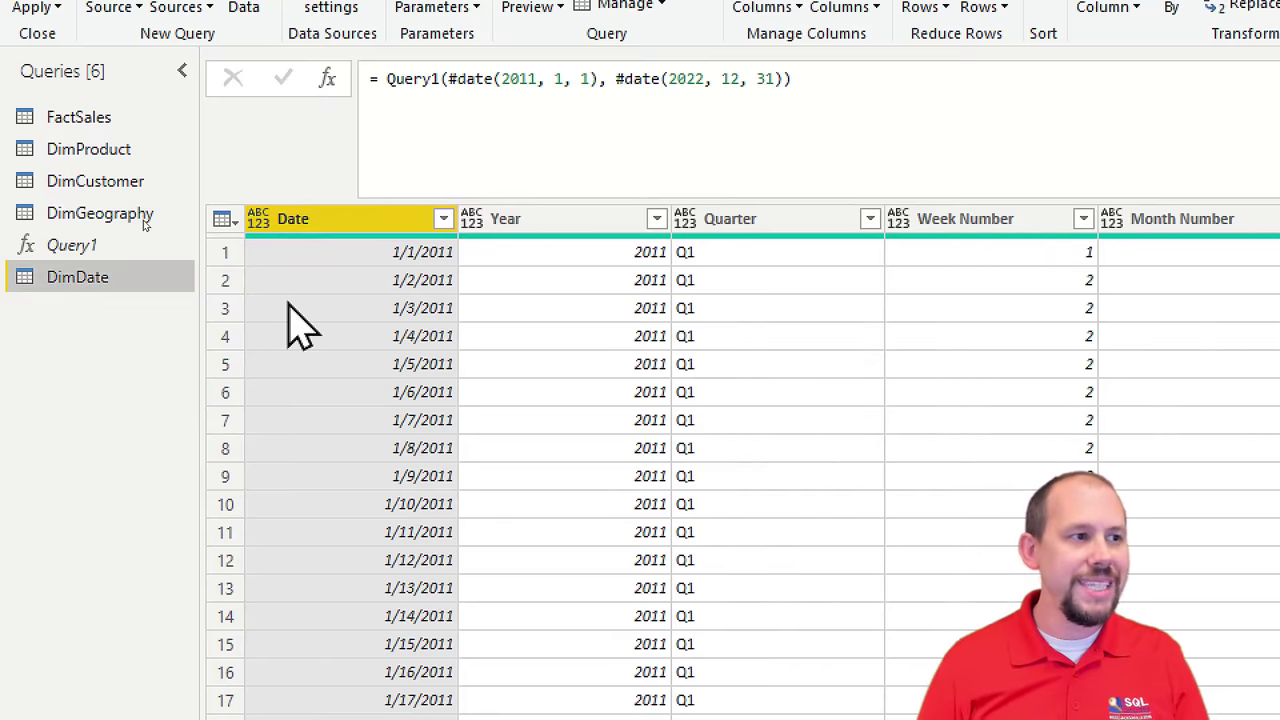
Step: Set the DimDate column types: Date to Date, Year to Whole Number and Quarter to Text
click(260, 228)
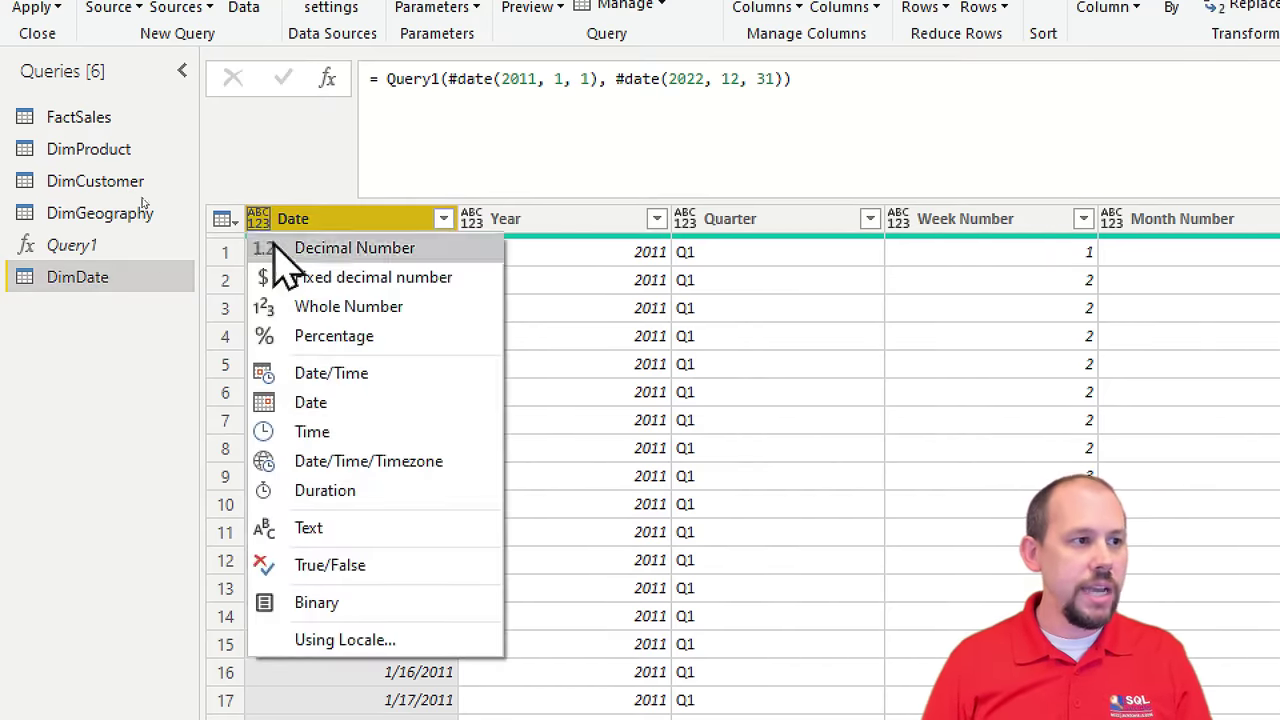
click(348, 402)
click(471, 220)
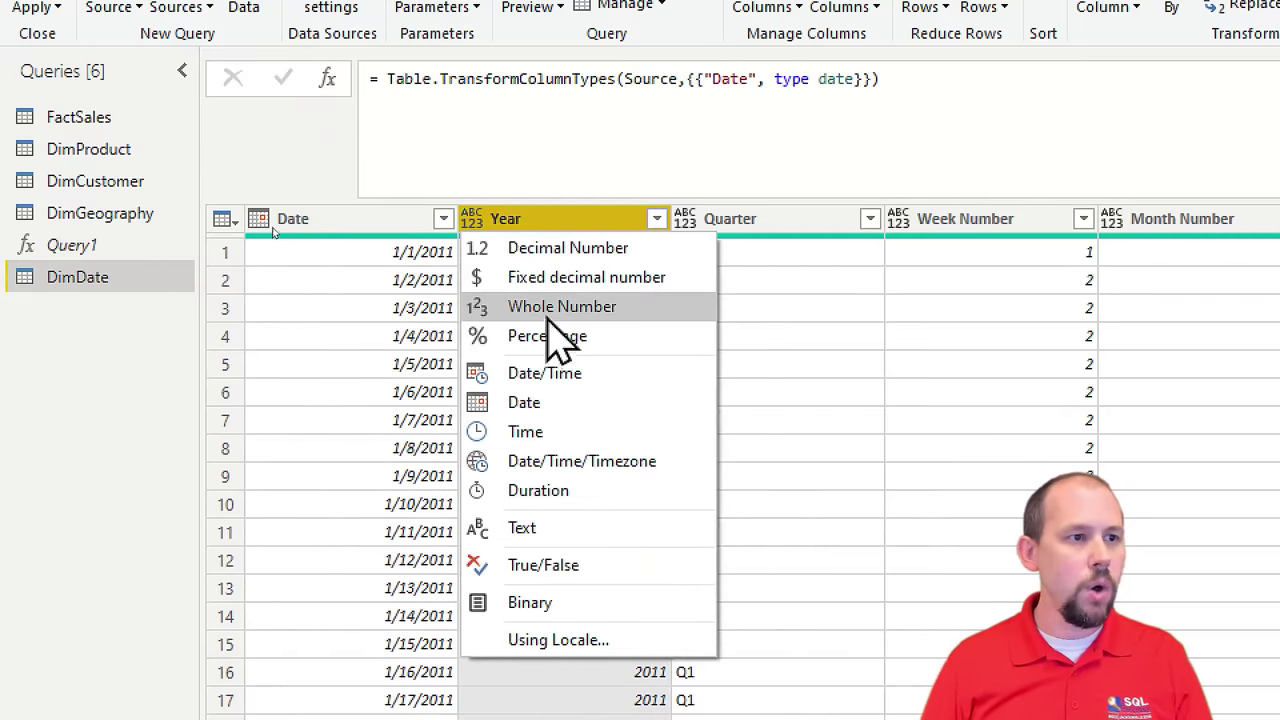
click(545, 308)
click(685, 221)
click(757, 527)
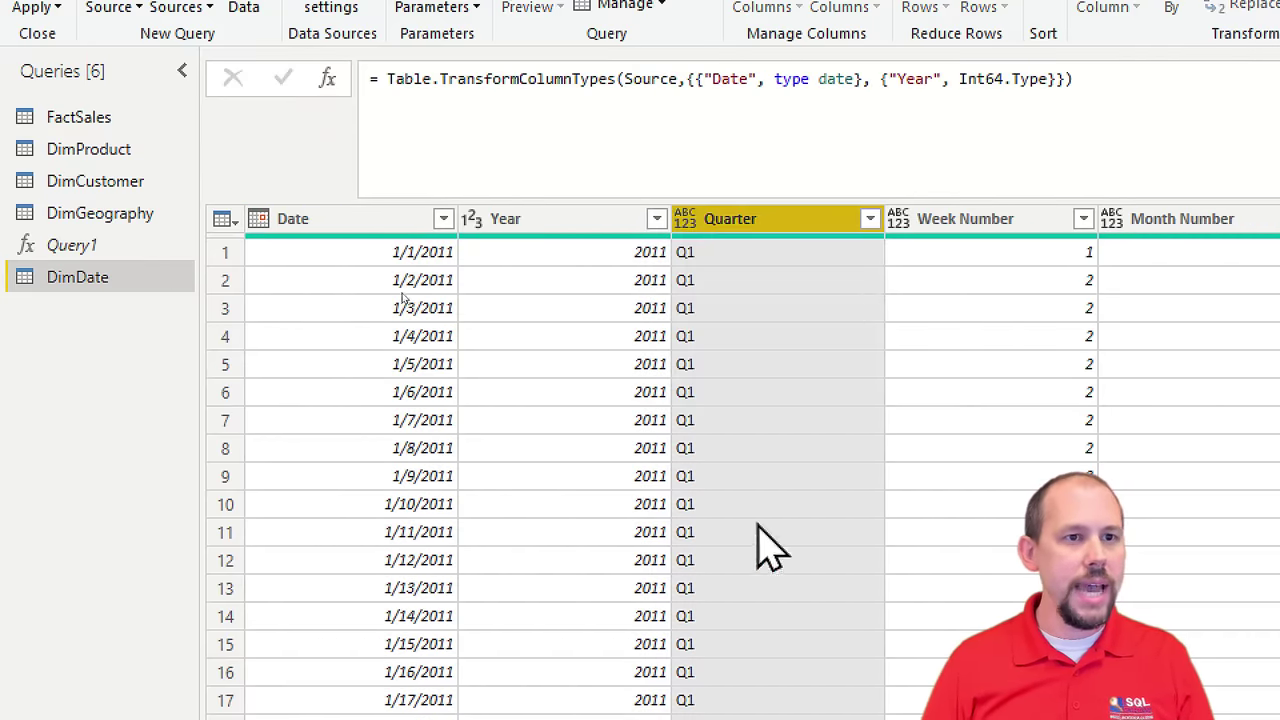
Step: Set DimDate's Week Number and Month Number columns to Whole Number, and Month and Day of Week to Text
click(897, 220)
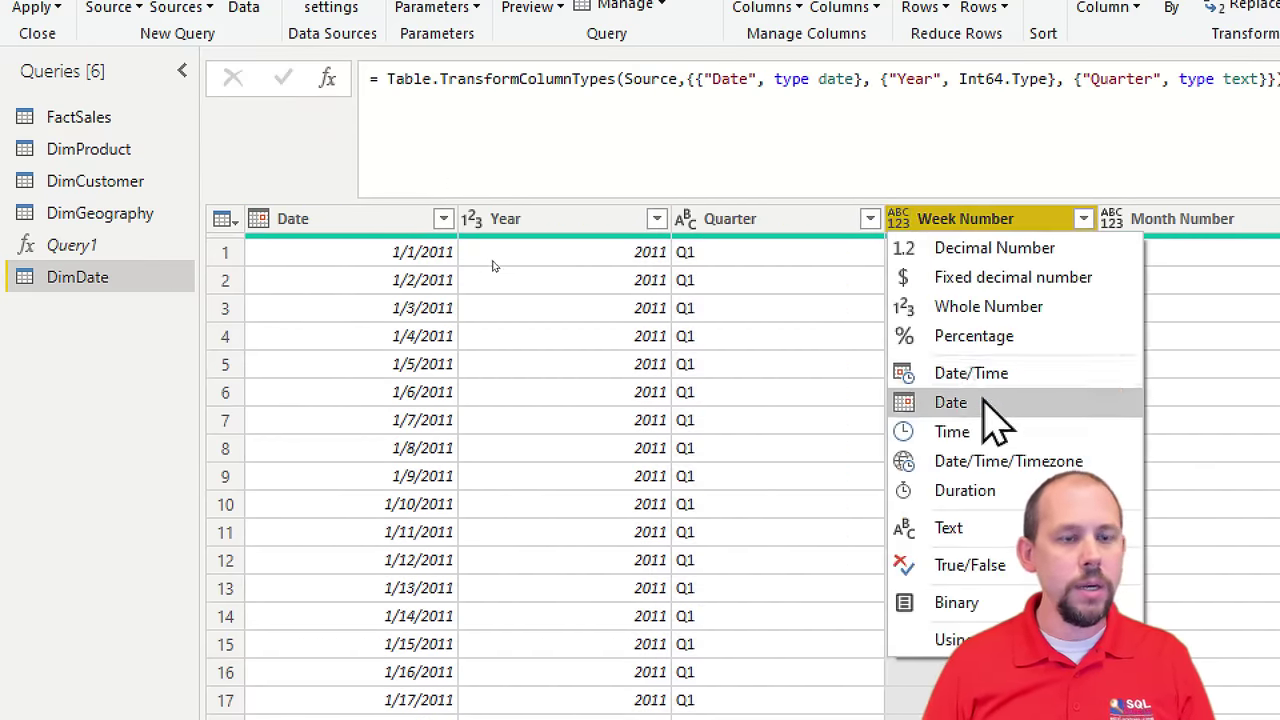
click(1000, 306)
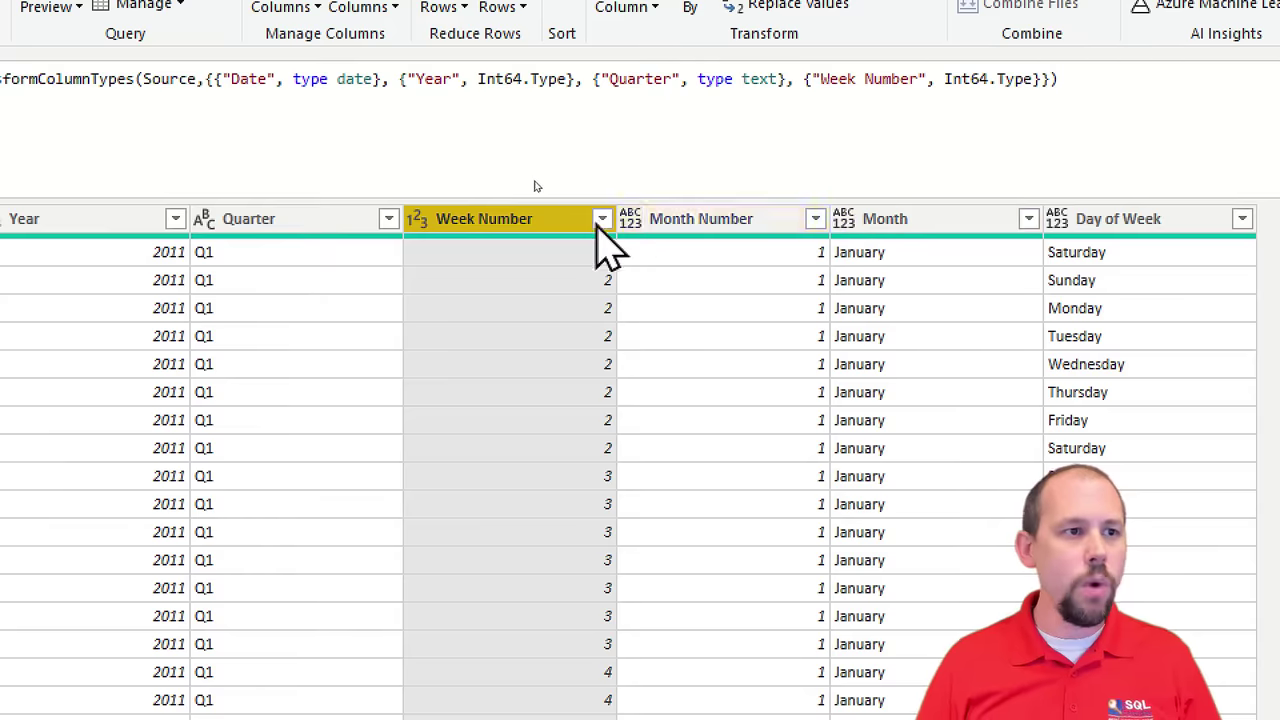
click(634, 228)
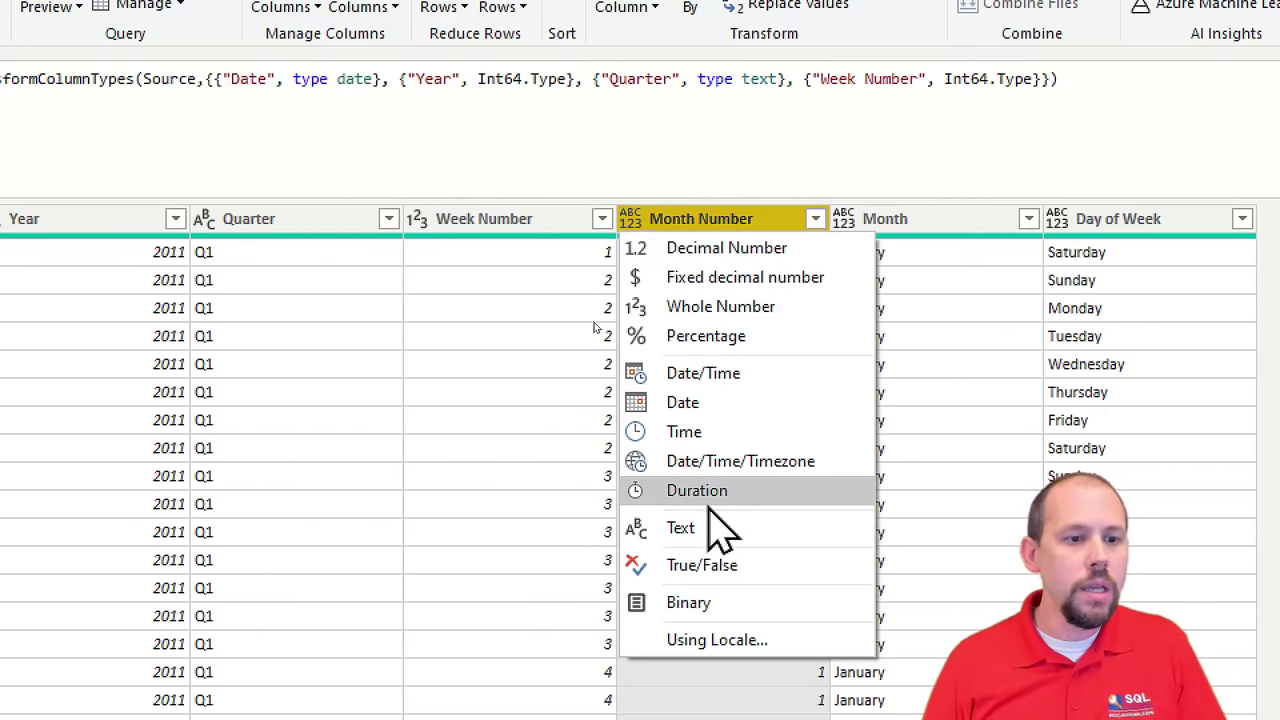
click(735, 310)
click(845, 222)
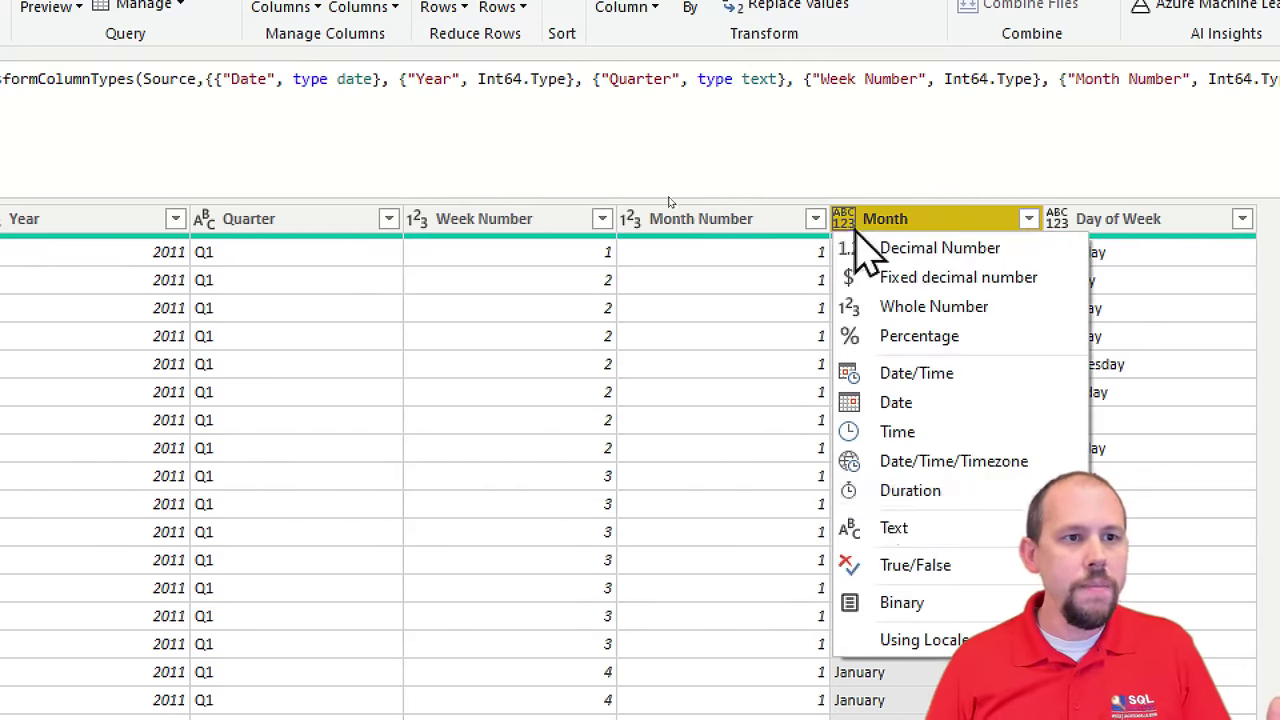
click(905, 530)
click(1058, 220)
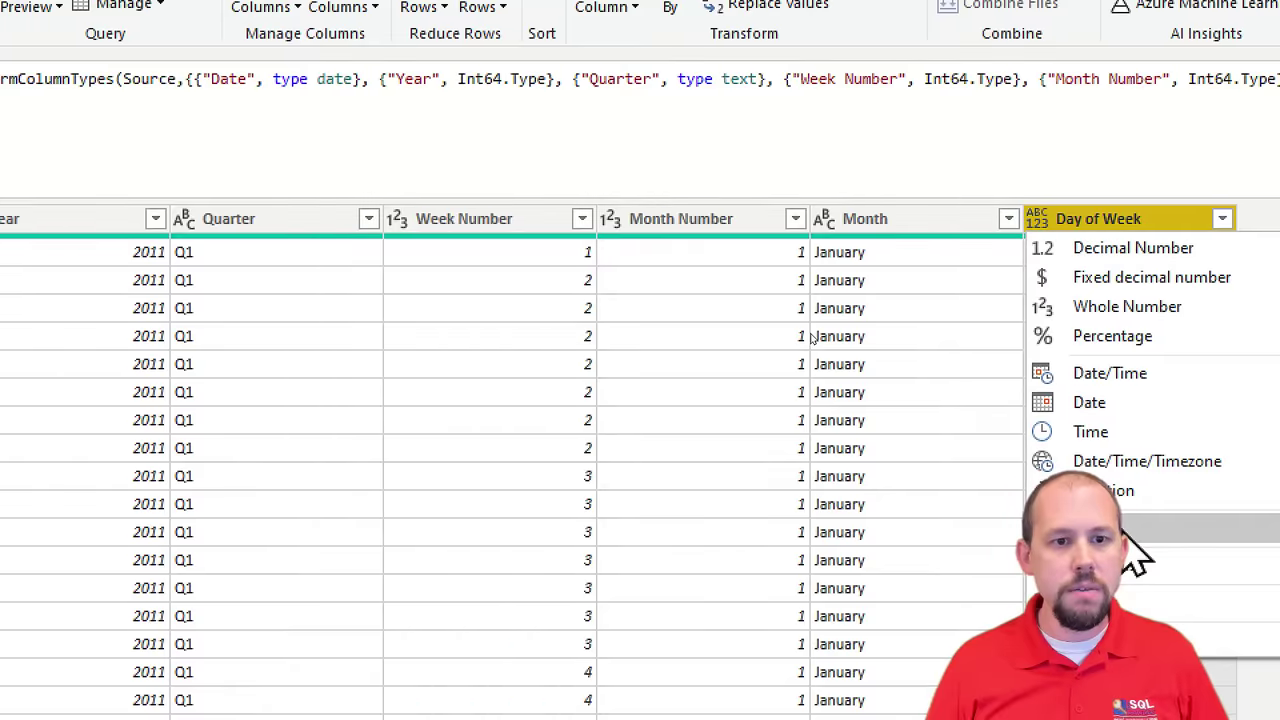
click(1125, 533)
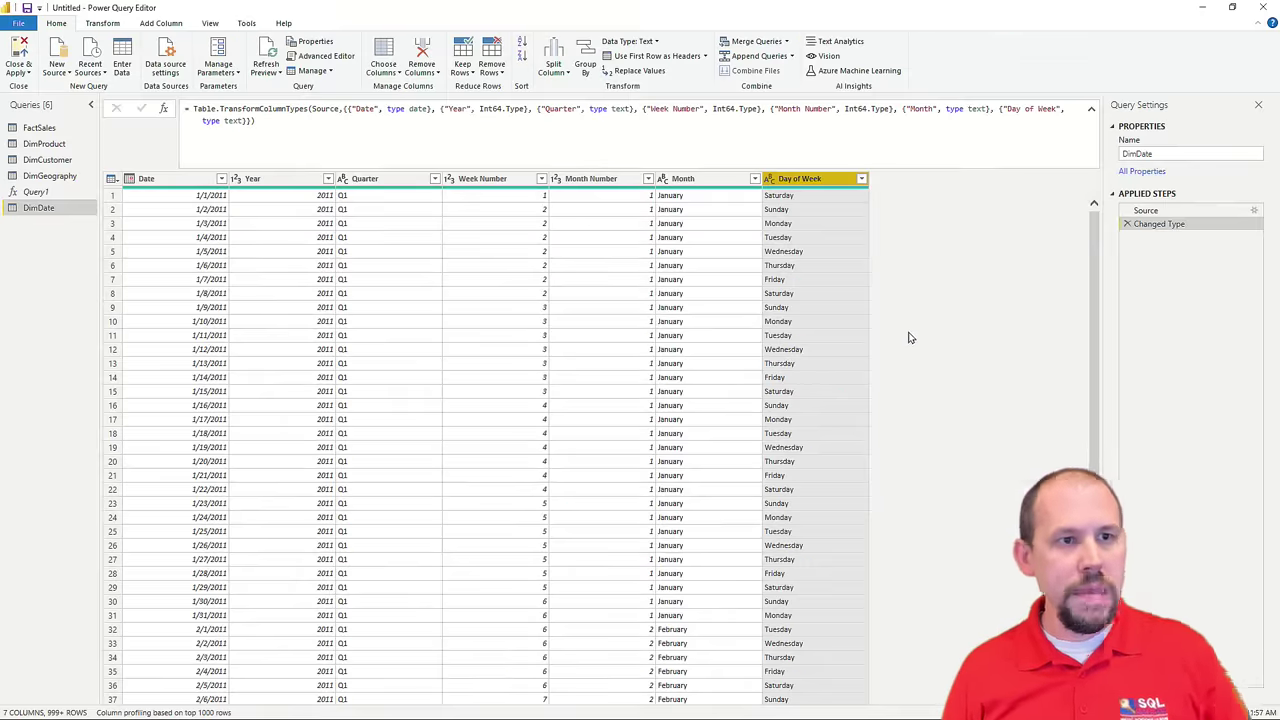
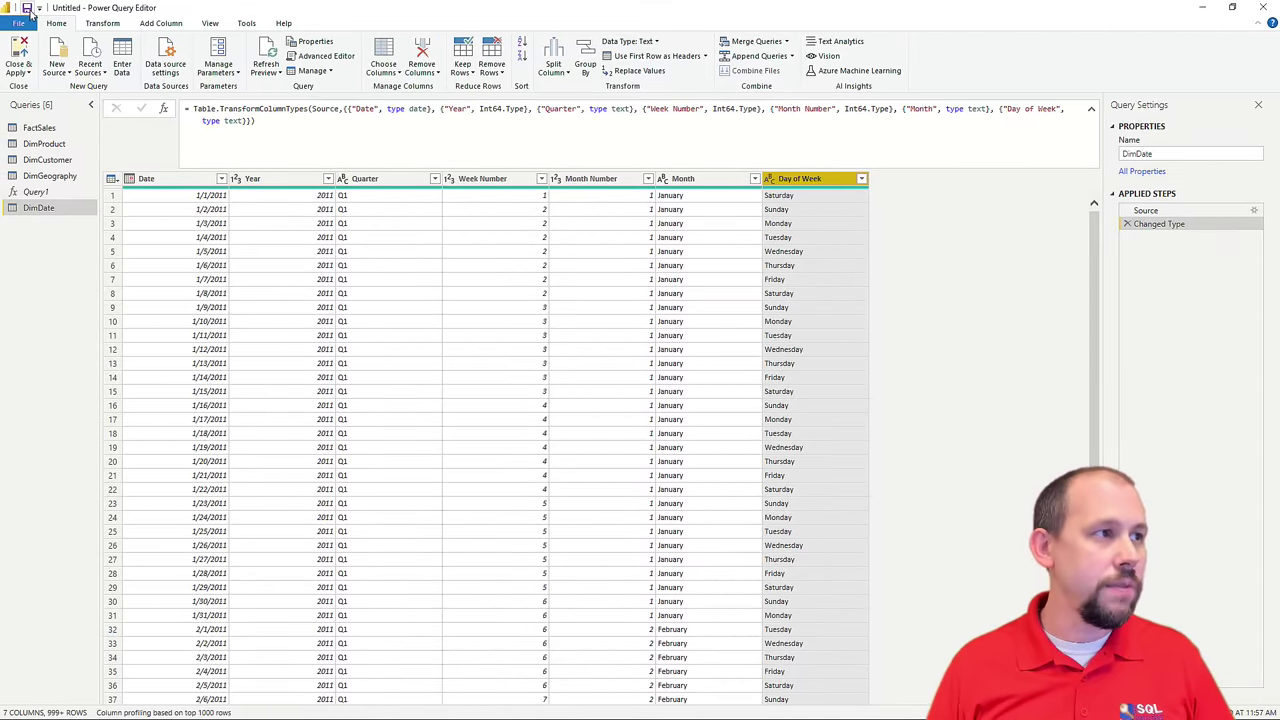
Step: Save the file as LWTN Demo in StudentFiles without applying the pending changes, and close and apply the queries
click(29, 9)
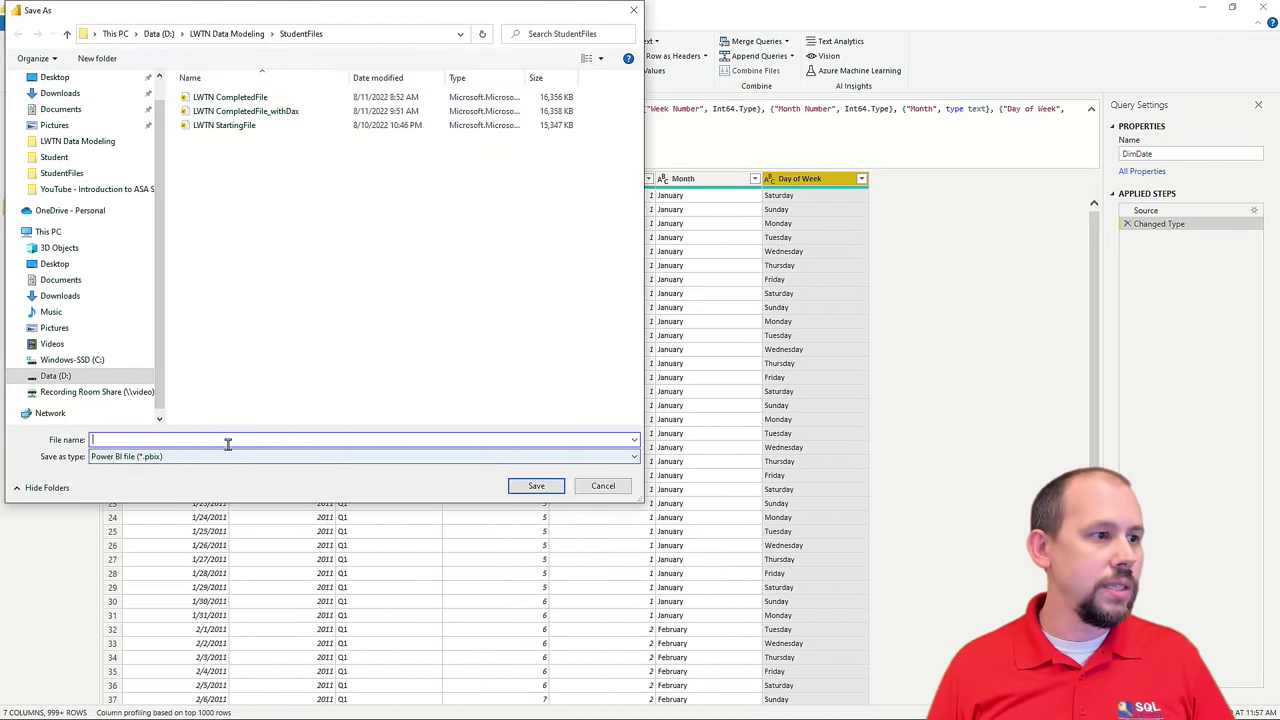
text(LWTN Fil)
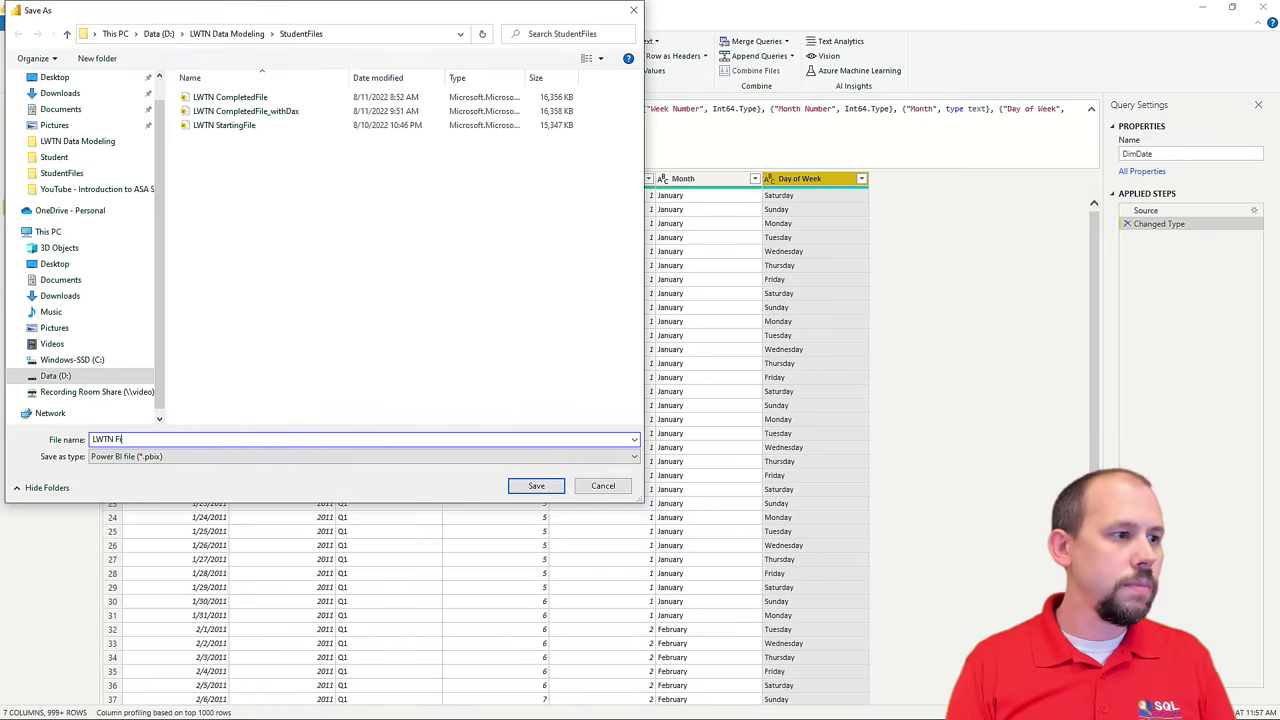
key(BackSpace)
key(BackSpace)
key(BackSpace)
text(Demo)
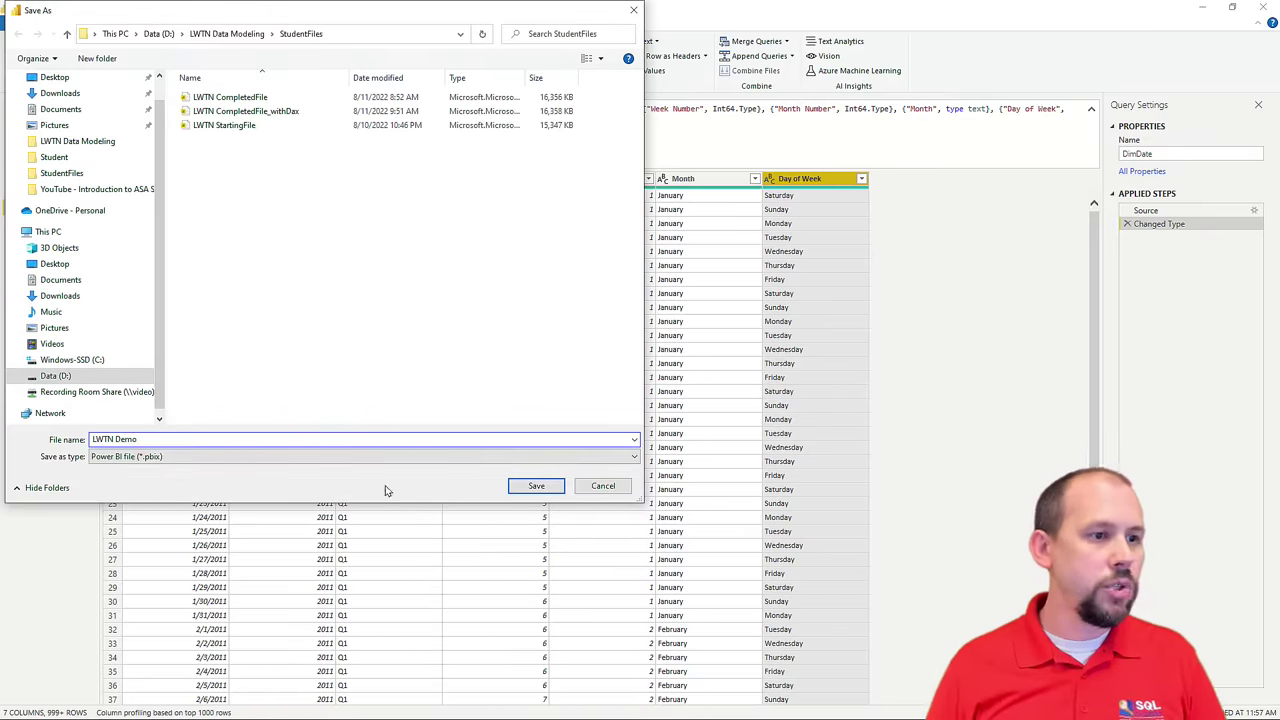
click(536, 485)
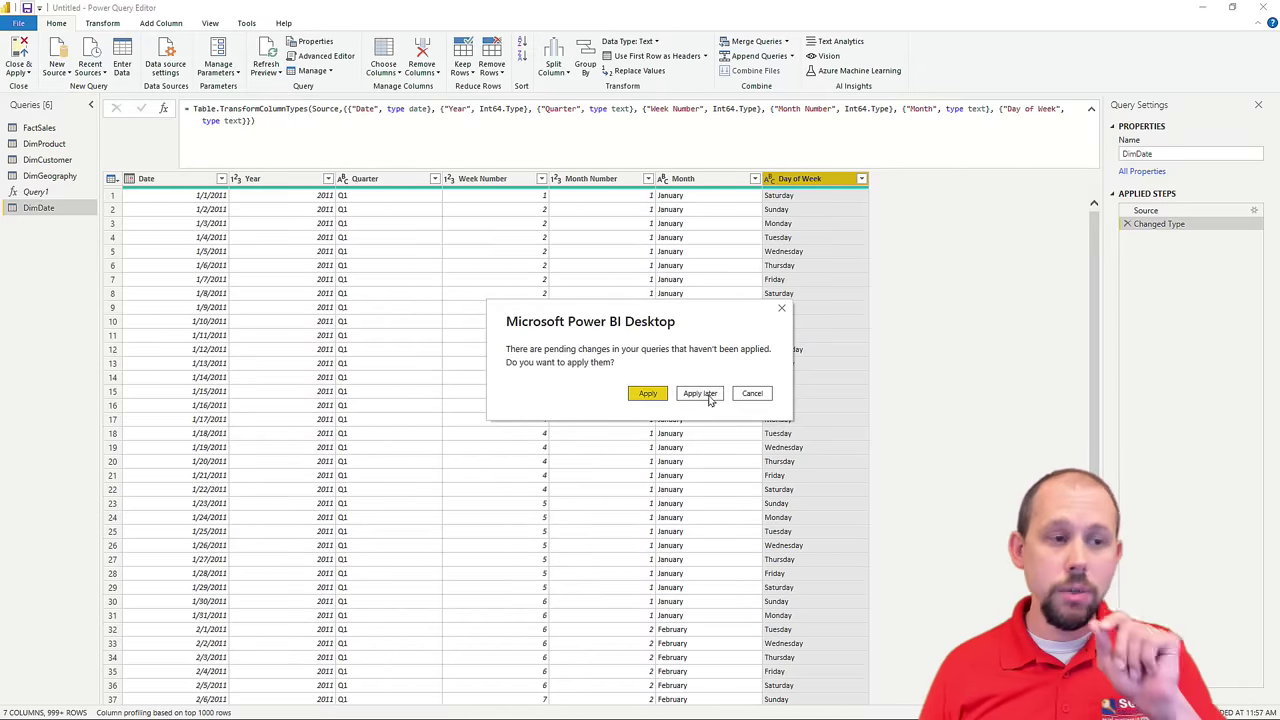
click(706, 396)
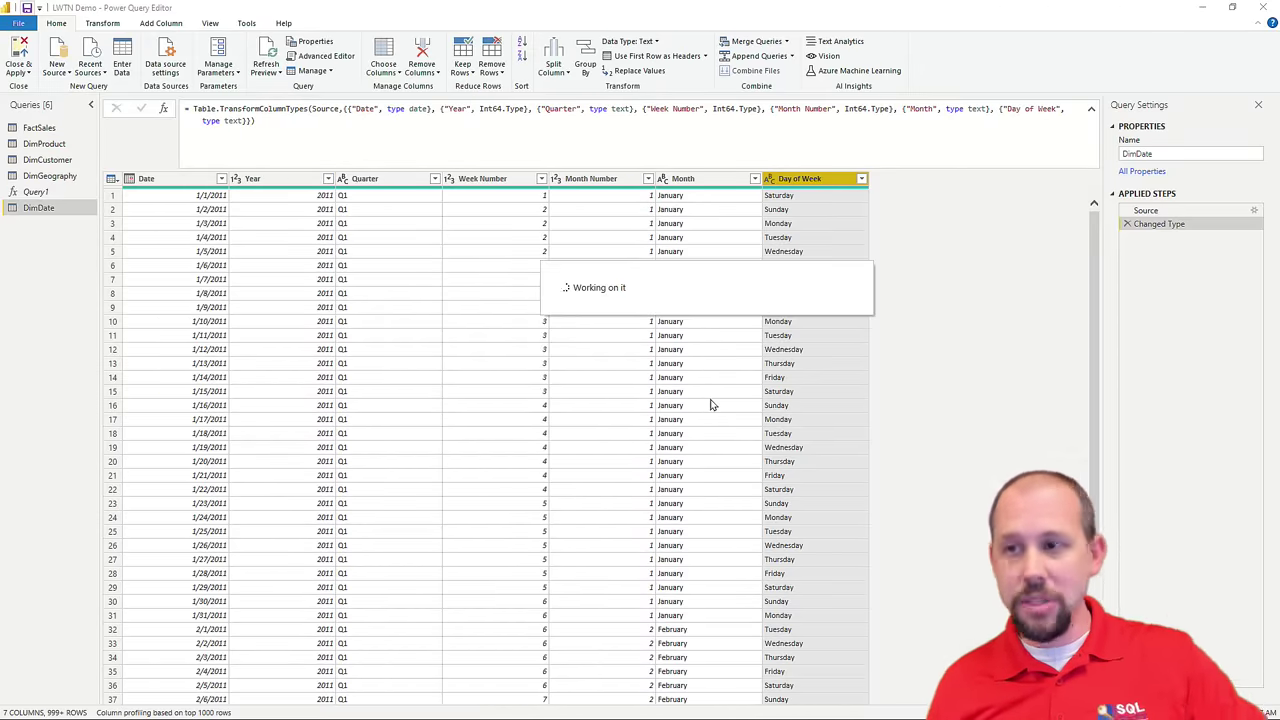
click(34, 62)
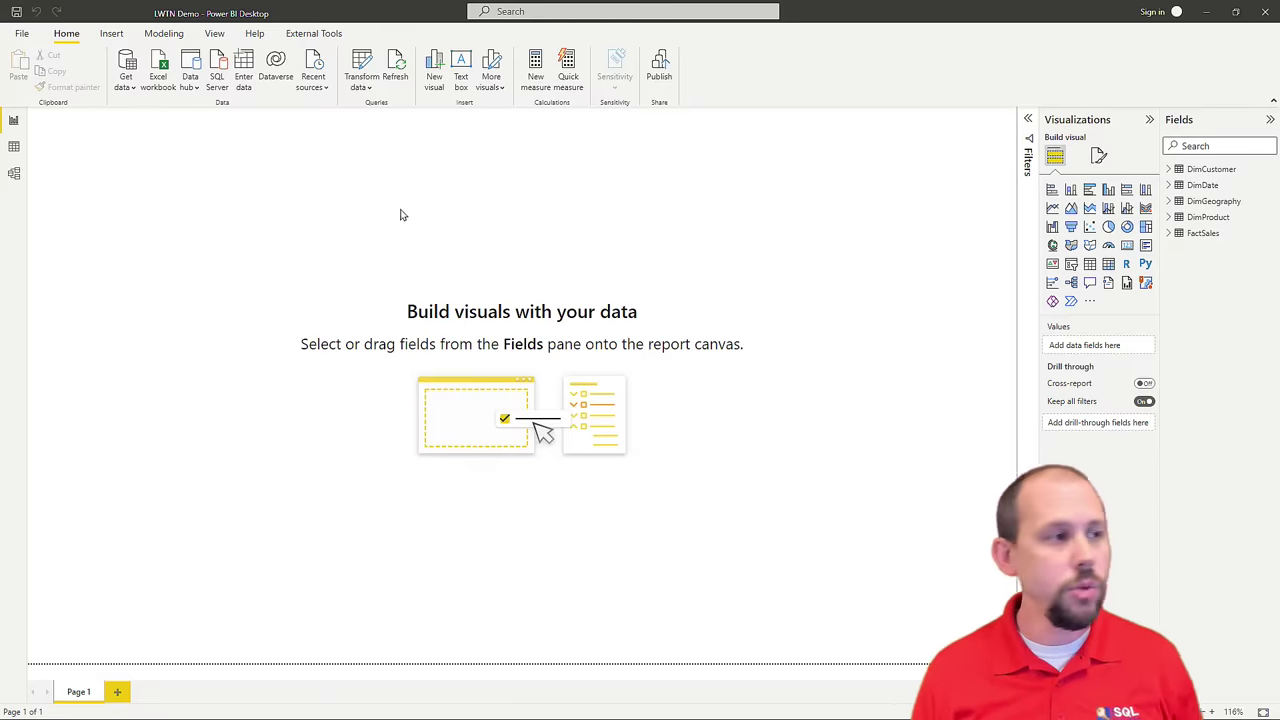
Step: In the model view, arrange DimProduct, DimCustomer and DimGeography beside FactSales, with DimDate on its opposite side
click(15, 175)
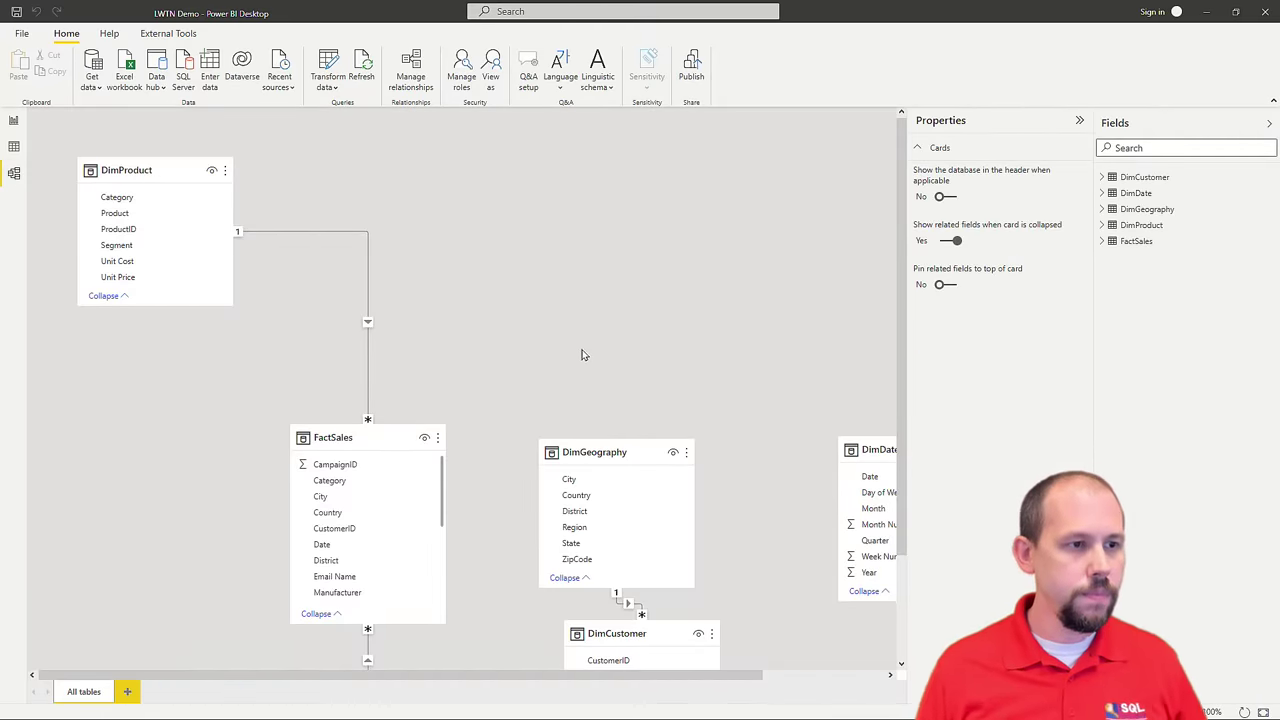
scroll(590, 348, down, 2)
drag(497, 380, 472, 215)
drag(306, 373, 383, 200)
drag(466, 240, 129, 490)
drag(500, 522, 210, 320)
drag(697, 383, 546, 168)
drag(231, 316, 244, 352)
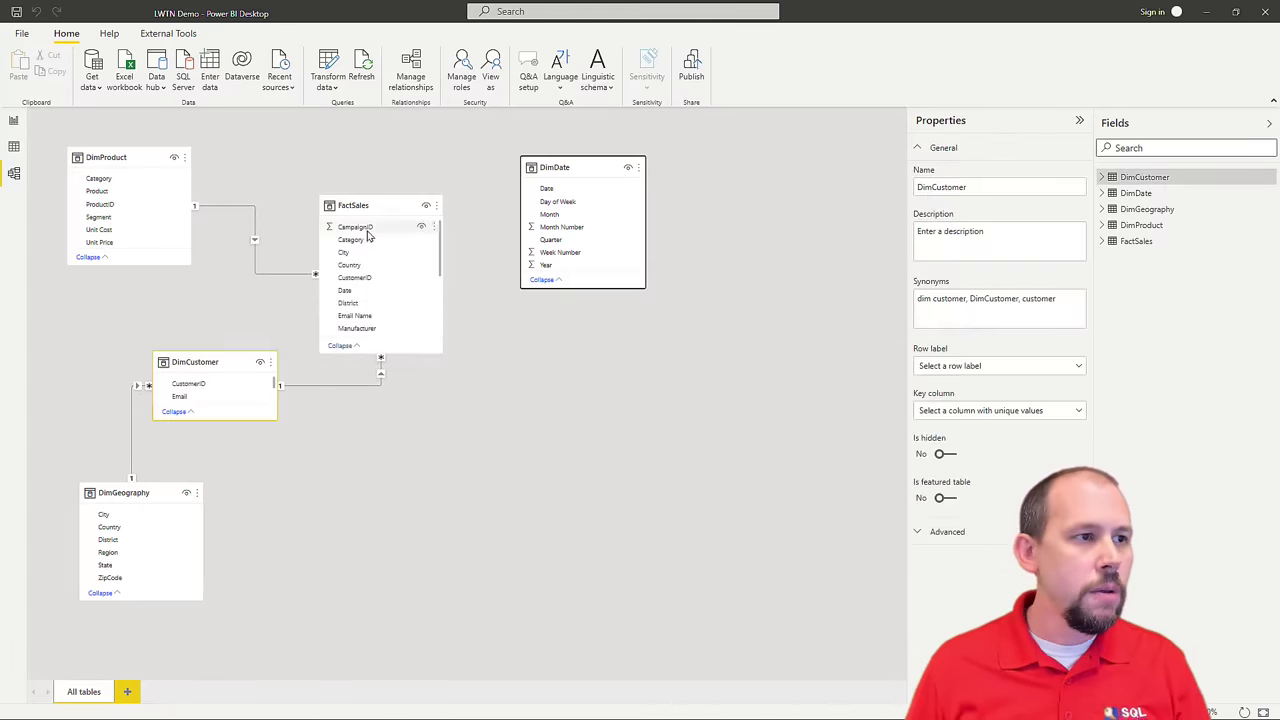
drag(365, 274, 351, 330)
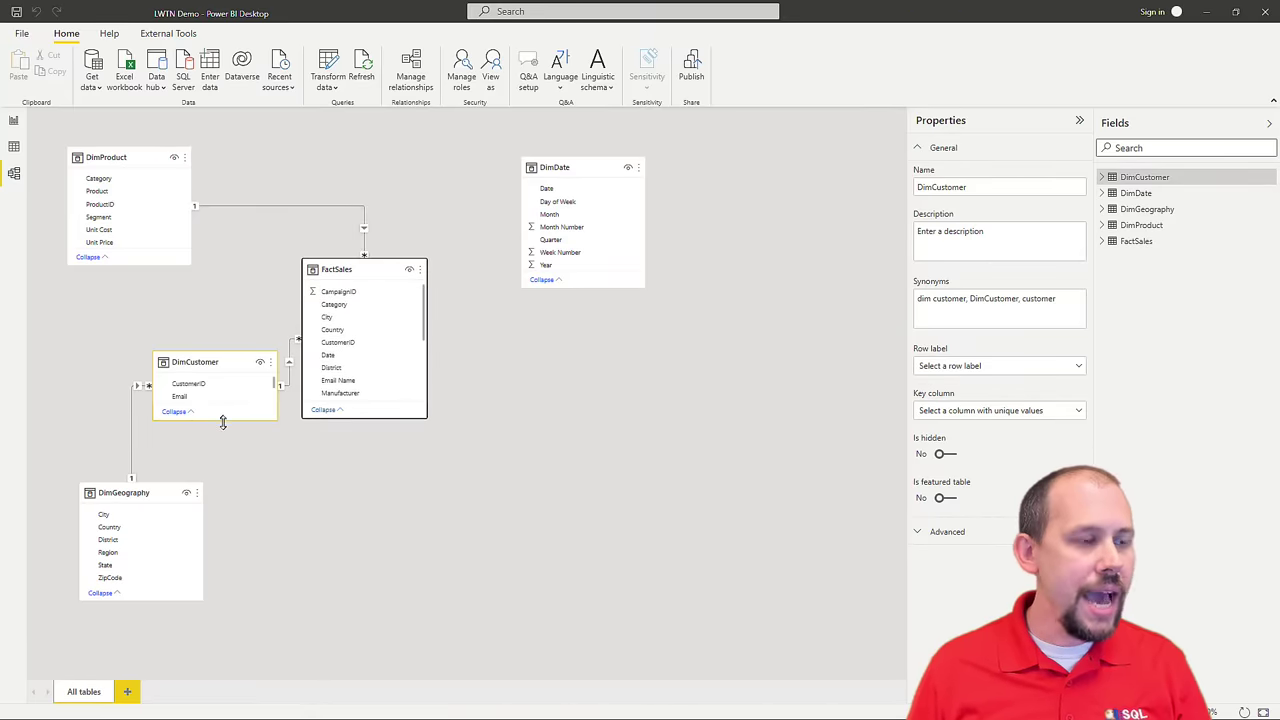
Step: Enlarge the DimCustomer card to show all its fields, and adjust the positions of DimGeography and FactSales
drag(224, 420, 224, 461)
mouse_move(147, 493)
mouse_down()
mouse_move(133, 514)
mouse_move(166, 506)
mouse_move(150, 507)
mouse_up()
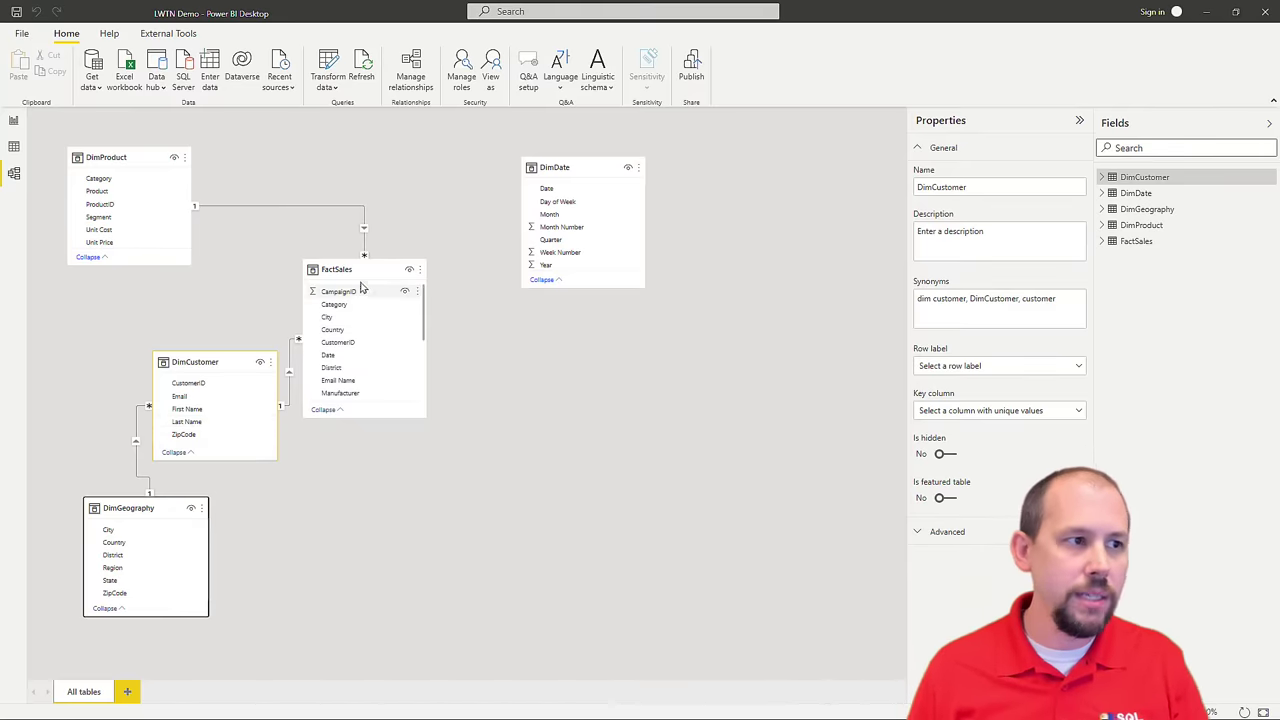
drag(366, 266, 366, 236)
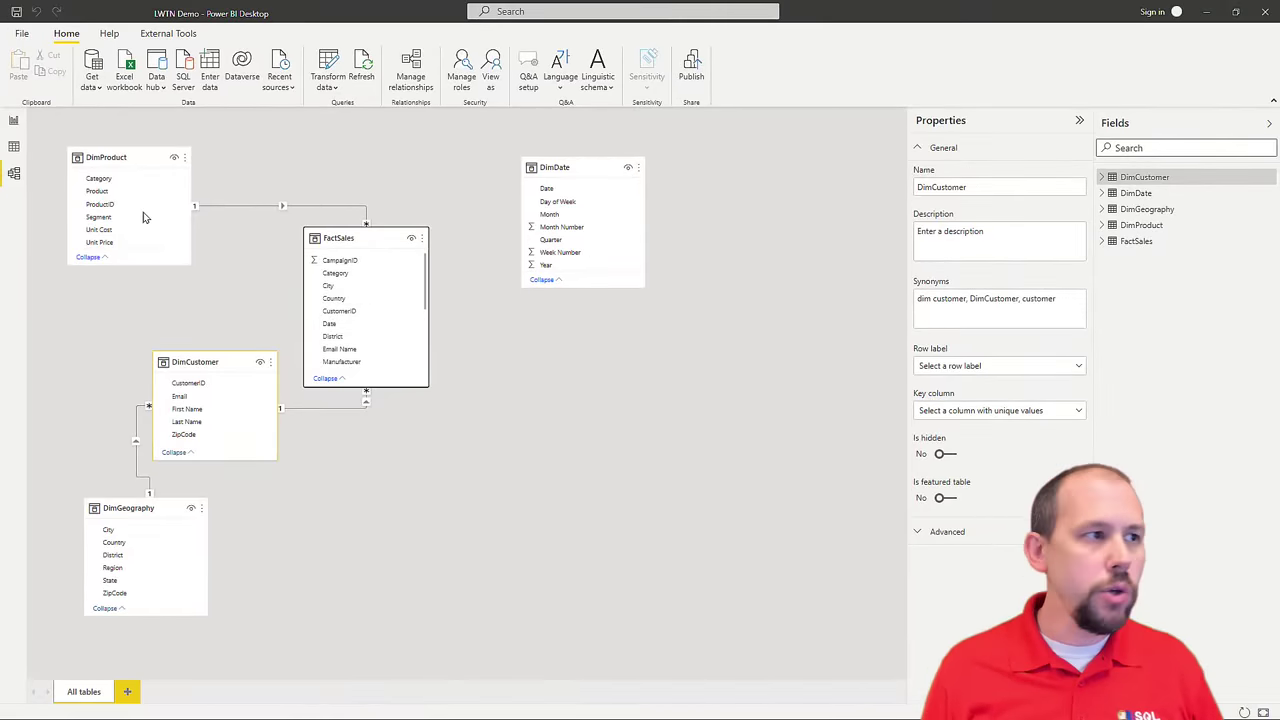
Step: Add a table visual to the report page with DimDate's Year field set to Don't summarize
click(14, 121)
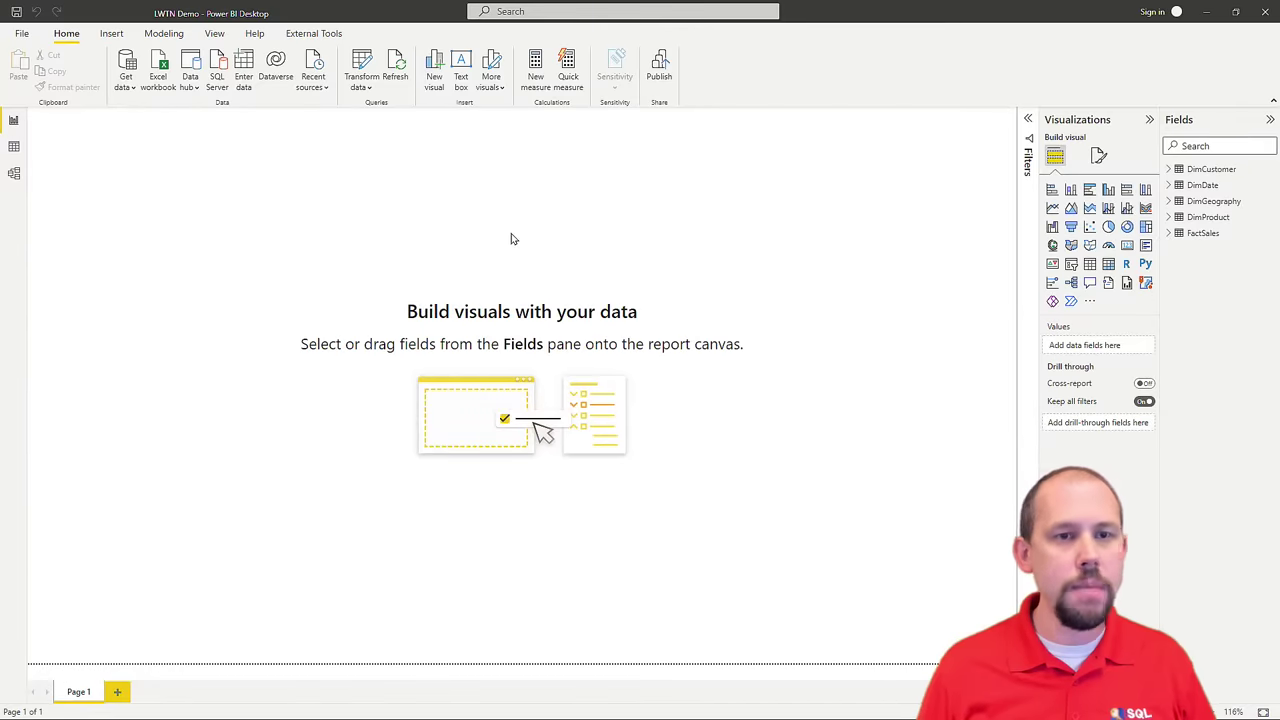
click(1089, 264)
drag(197, 234, 691, 300)
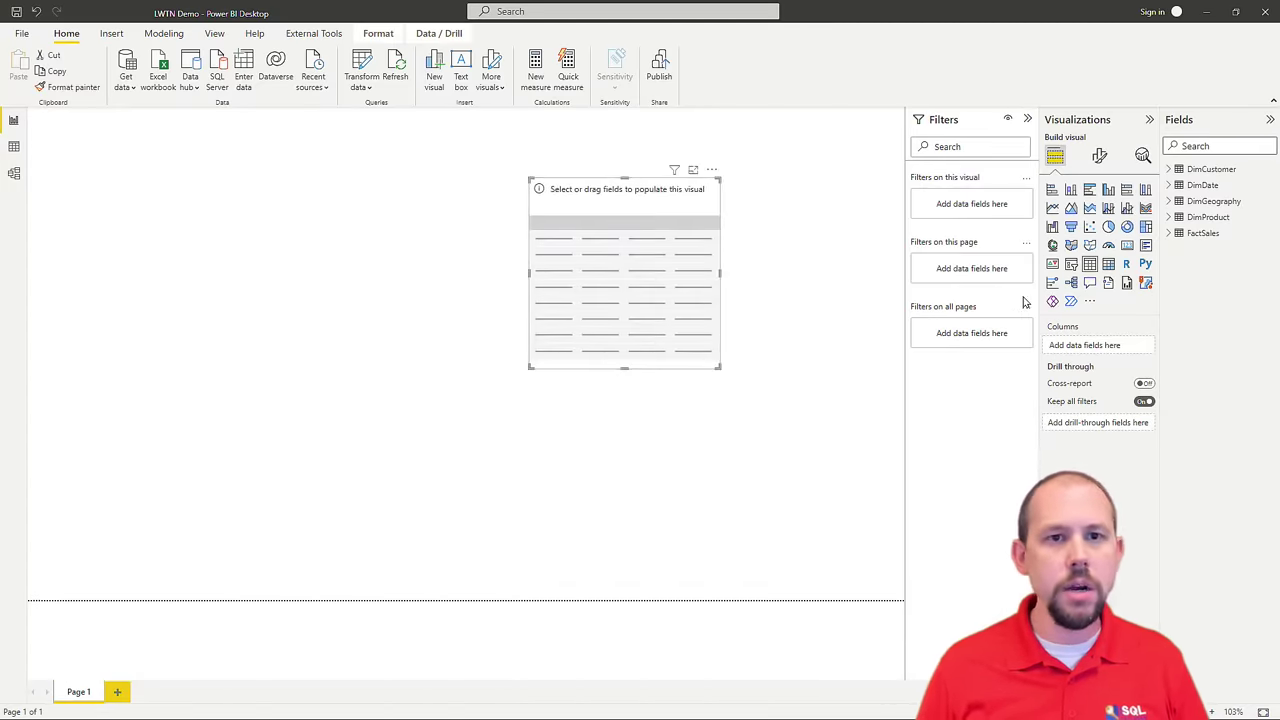
click(1169, 186)
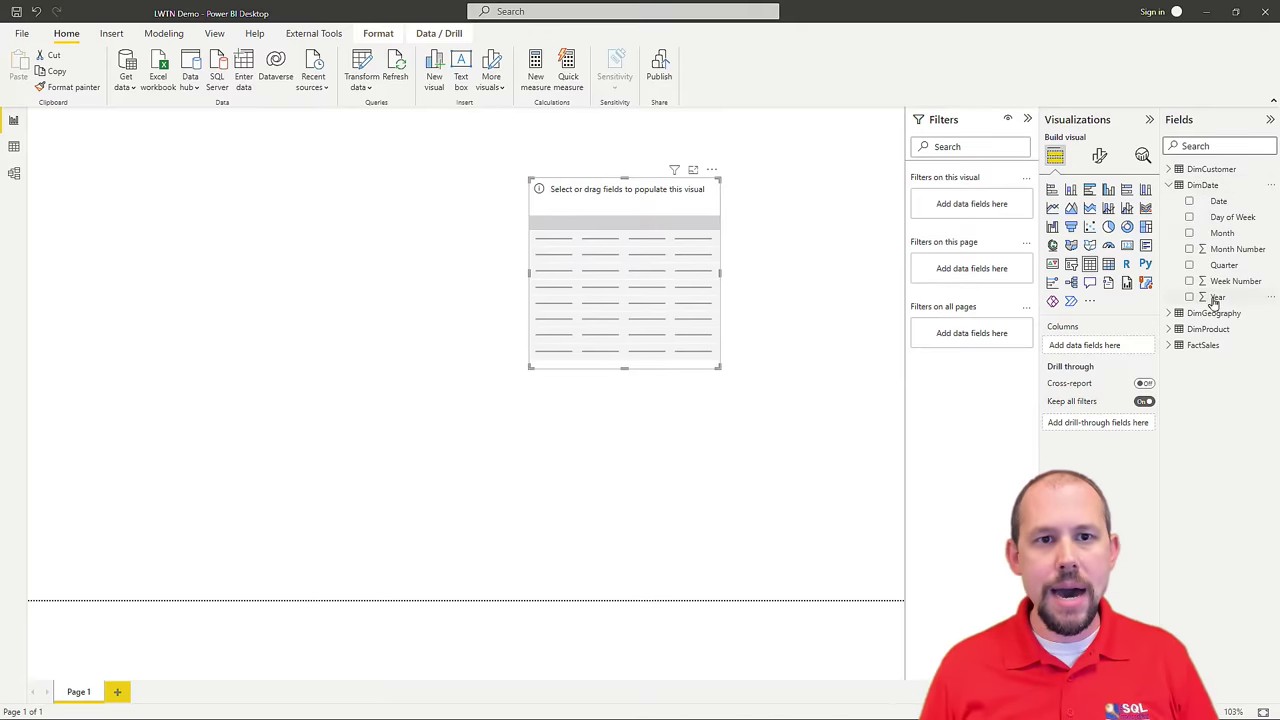
drag(1215, 300, 1110, 346)
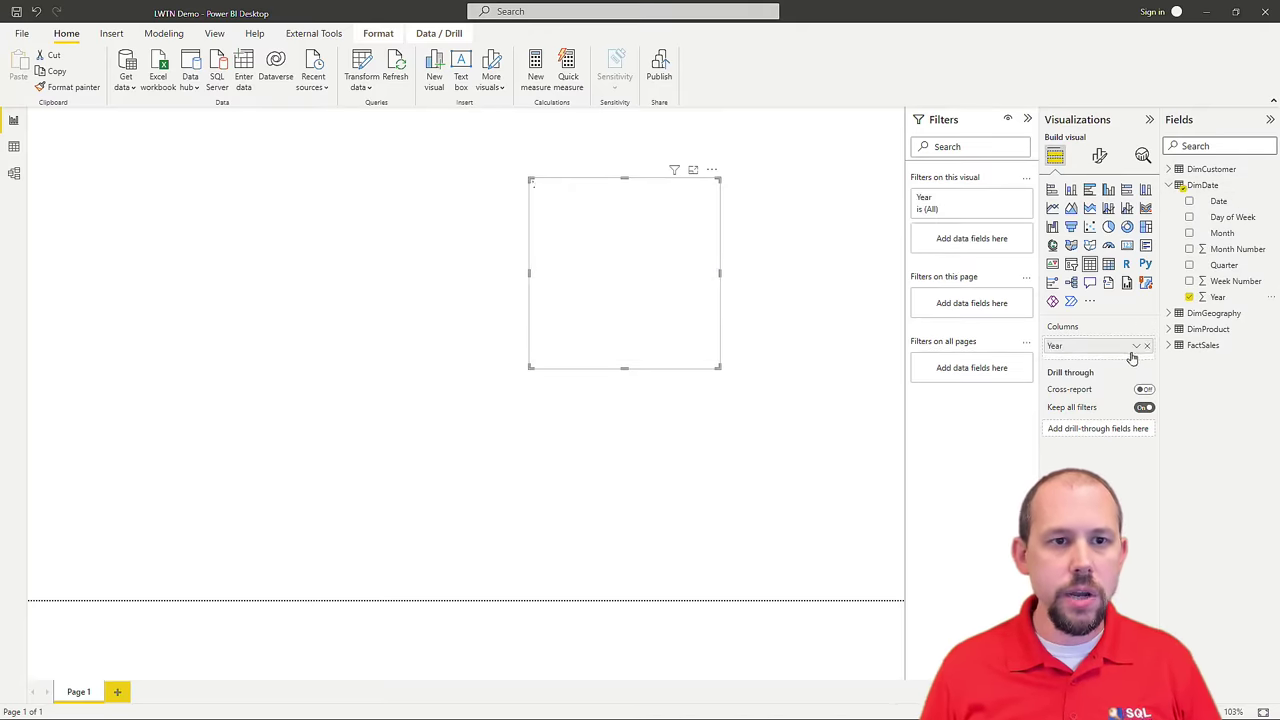
click(1136, 346)
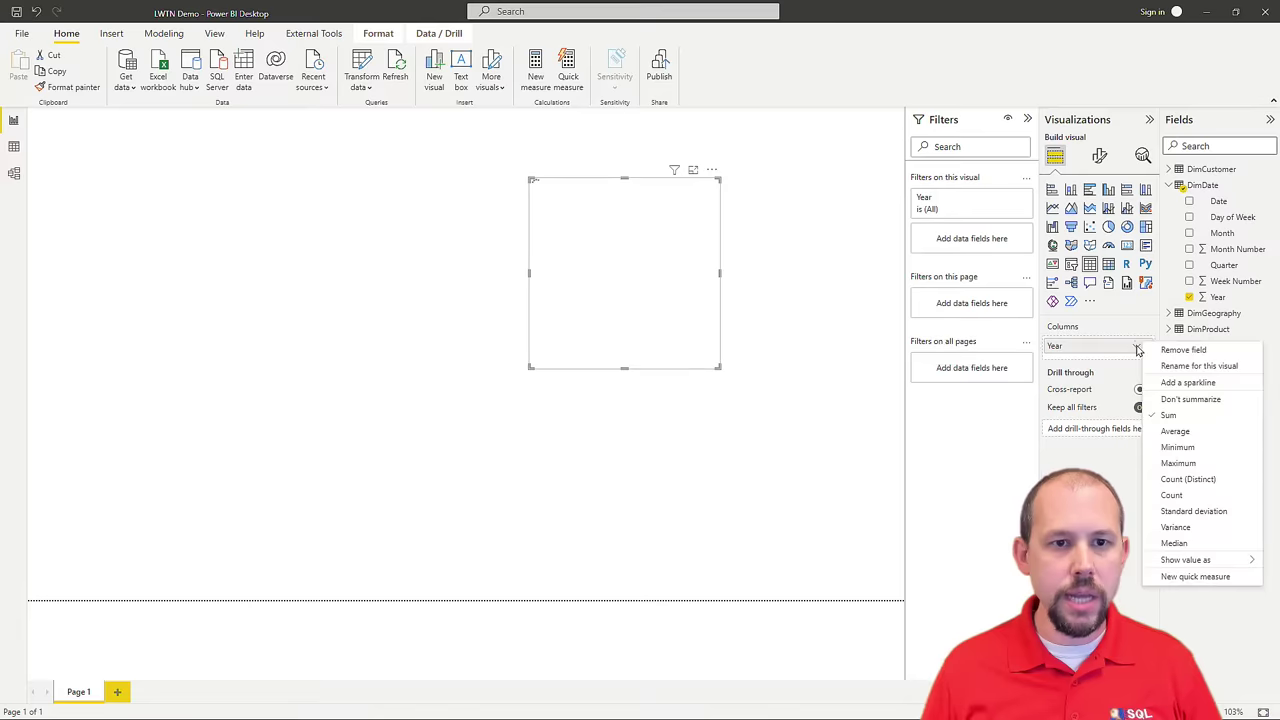
click(1166, 402)
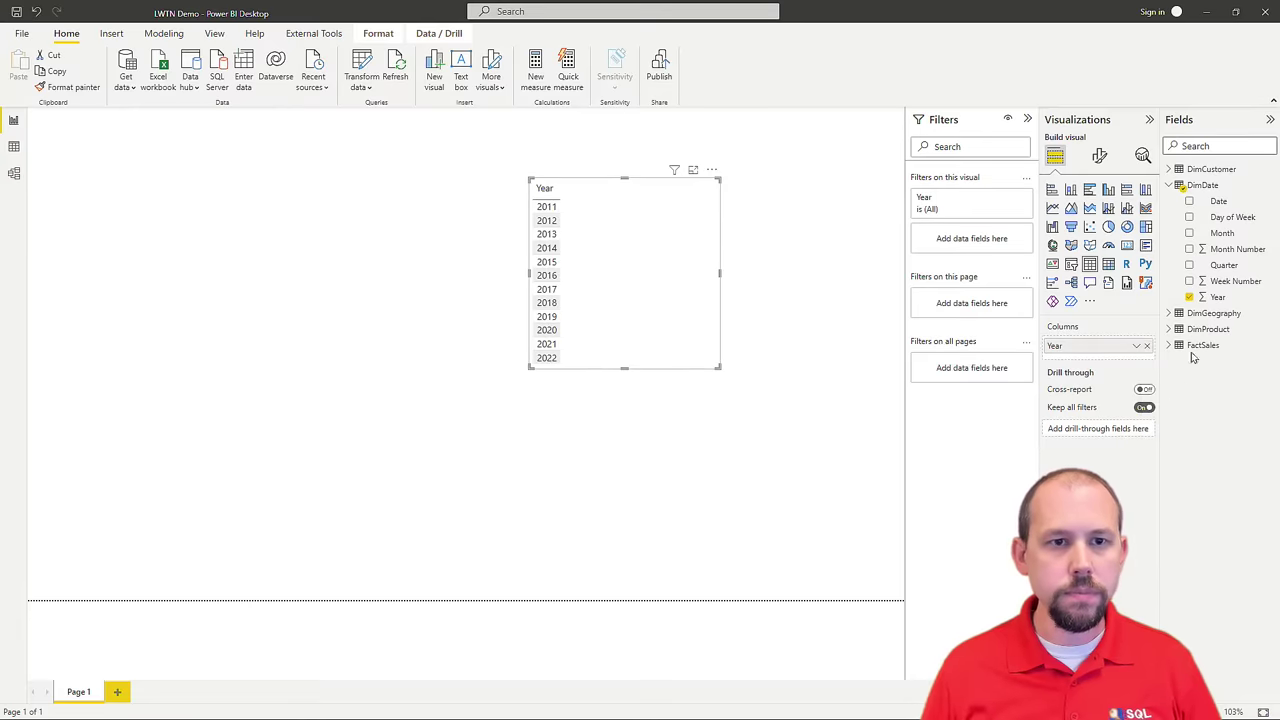
Step: Add Unit Price from FactSales to the table visual and enlarge the visual to fit all years
click(1168, 186)
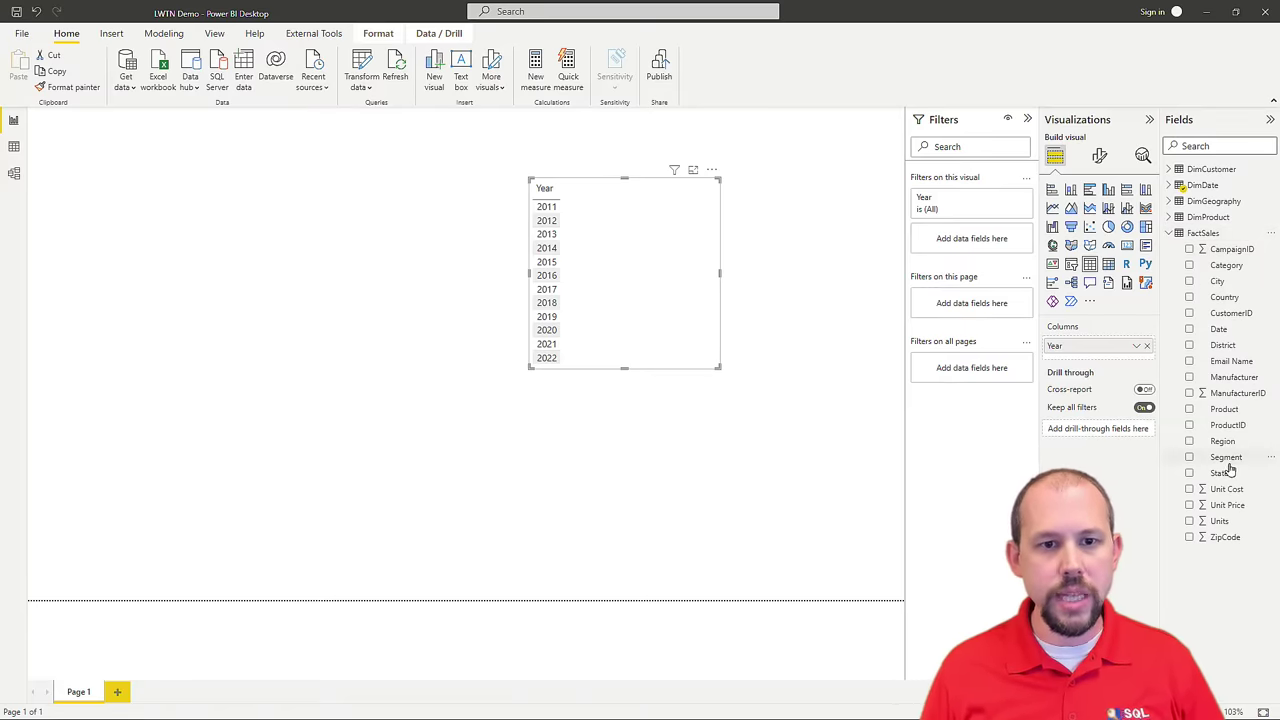
drag(1227, 505, 648, 285)
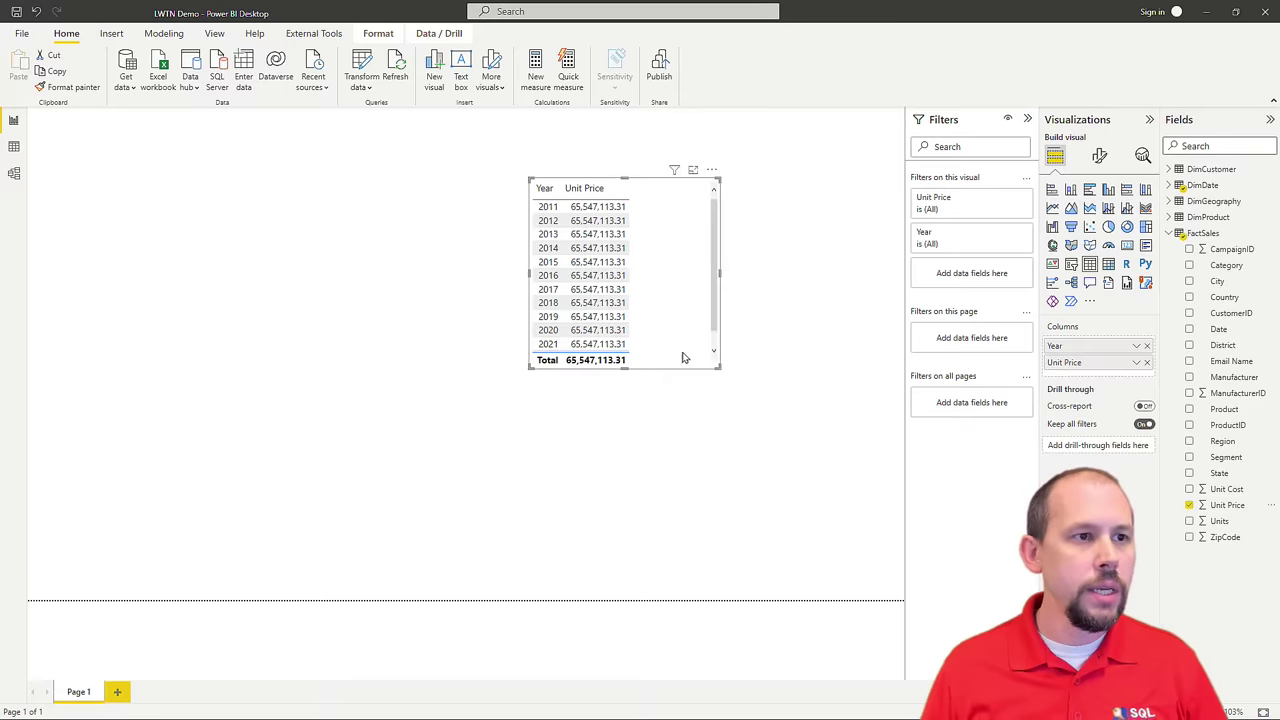
drag(719, 368, 776, 478)
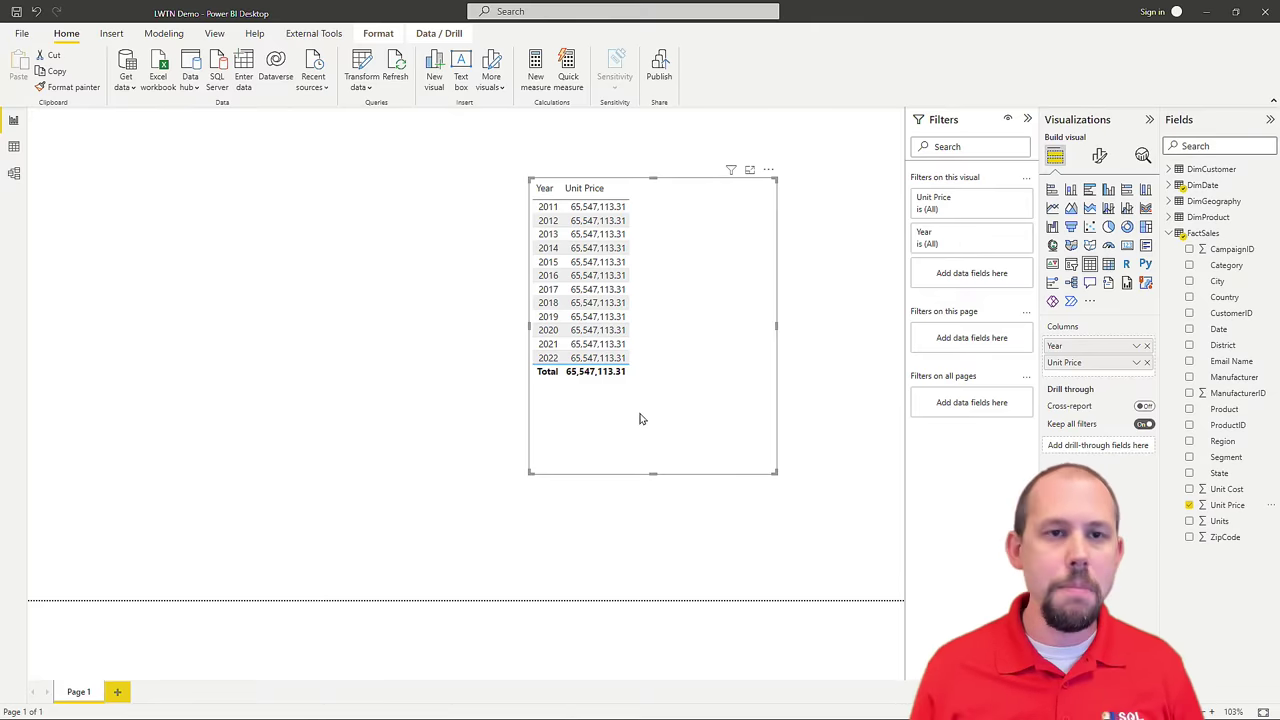
click(340, 348)
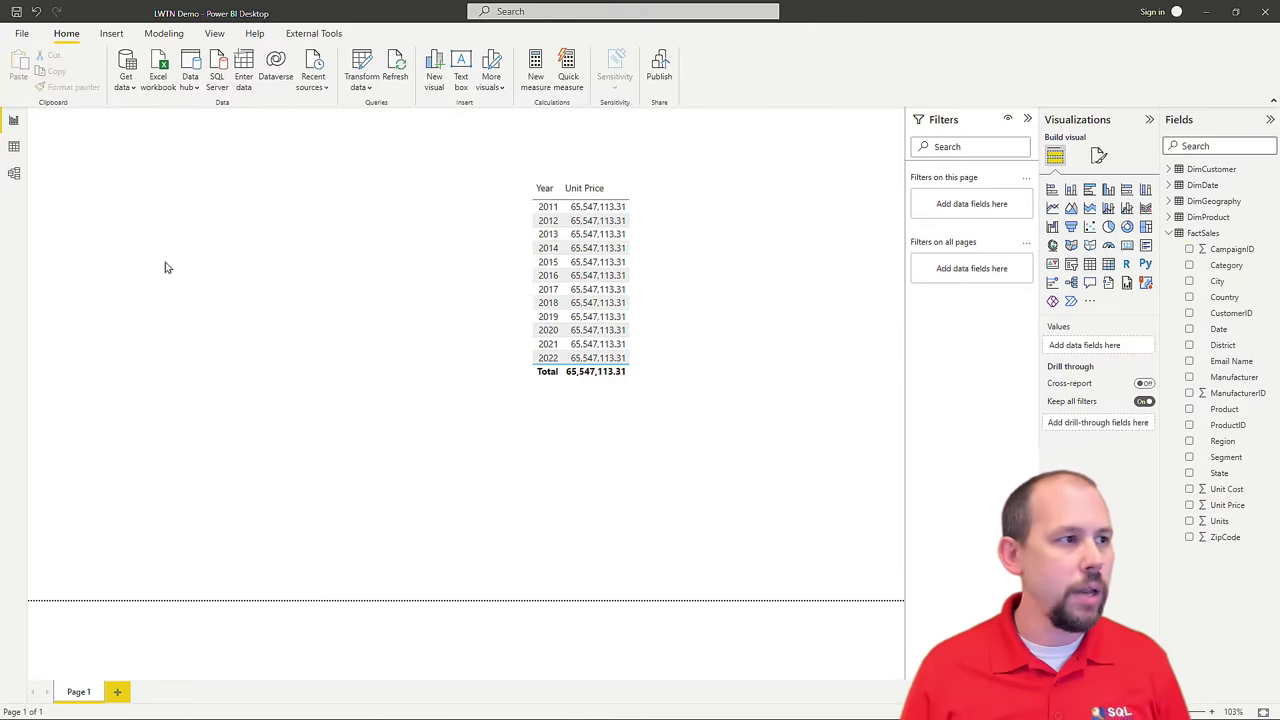
Step: Relate DimDate's Date to FactSales' Date in the model view, and check Unit Price by Year in the report table
click(14, 174)
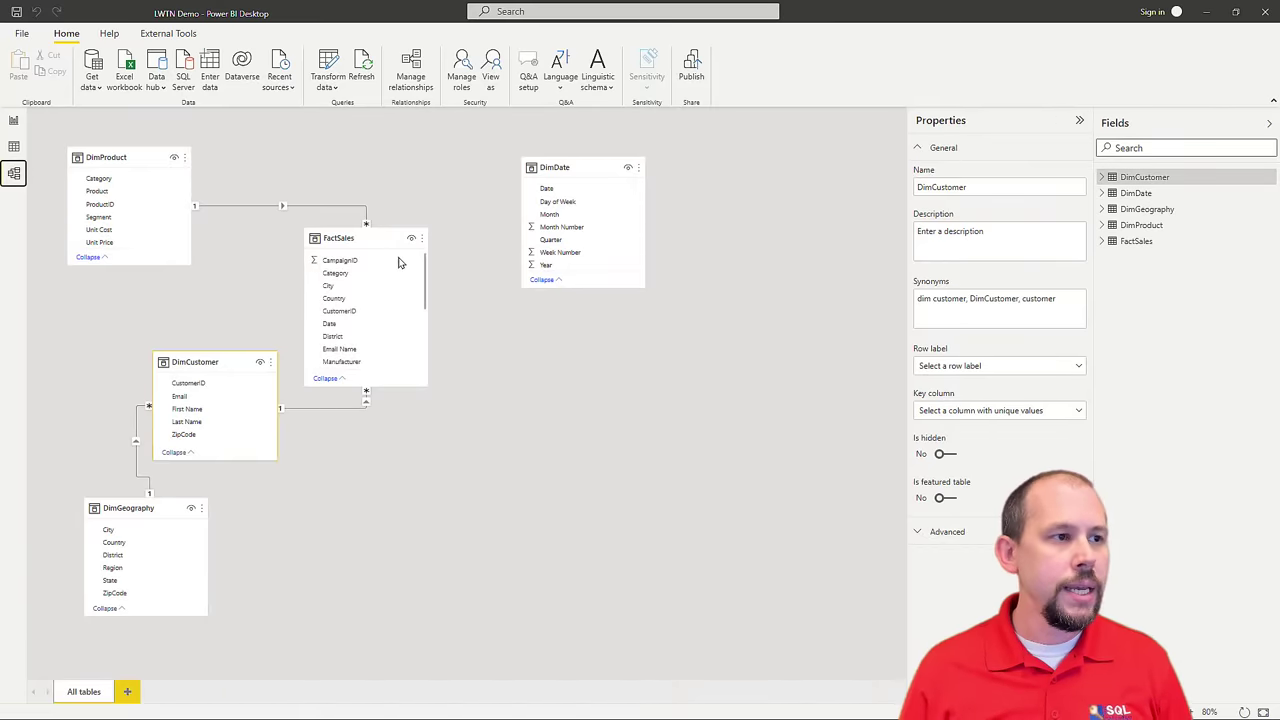
drag(372, 238, 384, 229)
drag(548, 190, 352, 316)
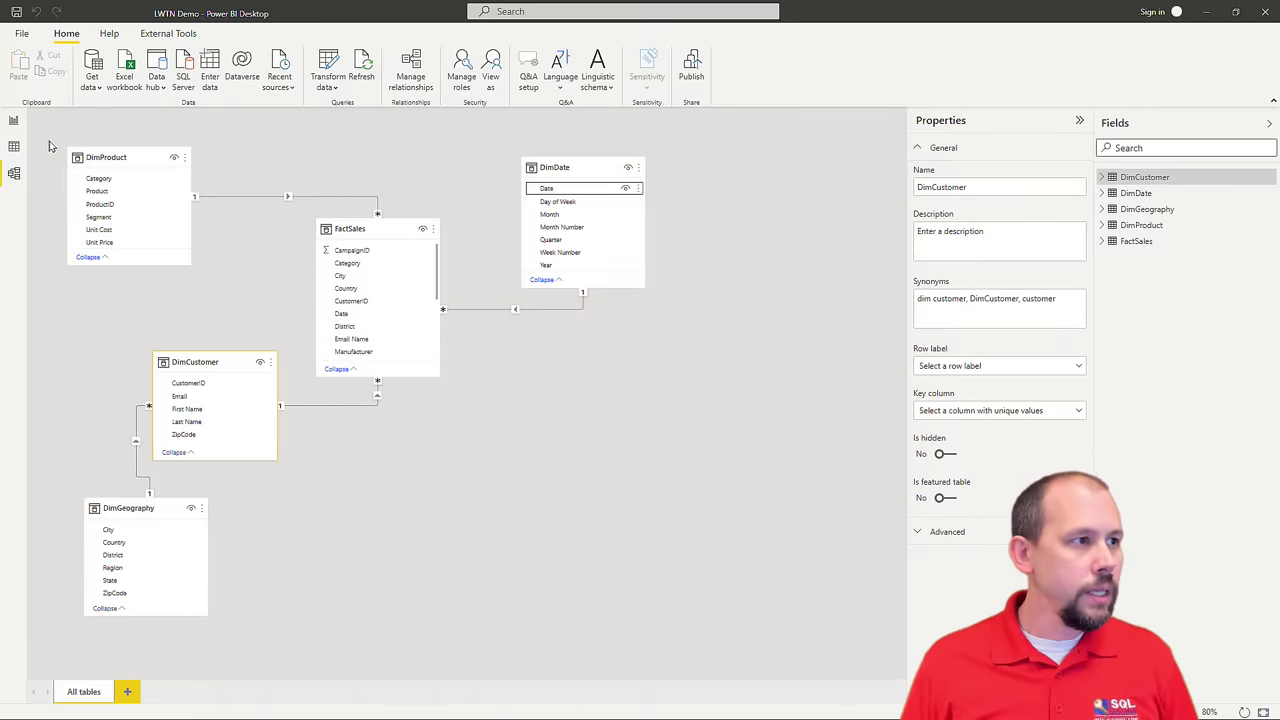
click(14, 121)
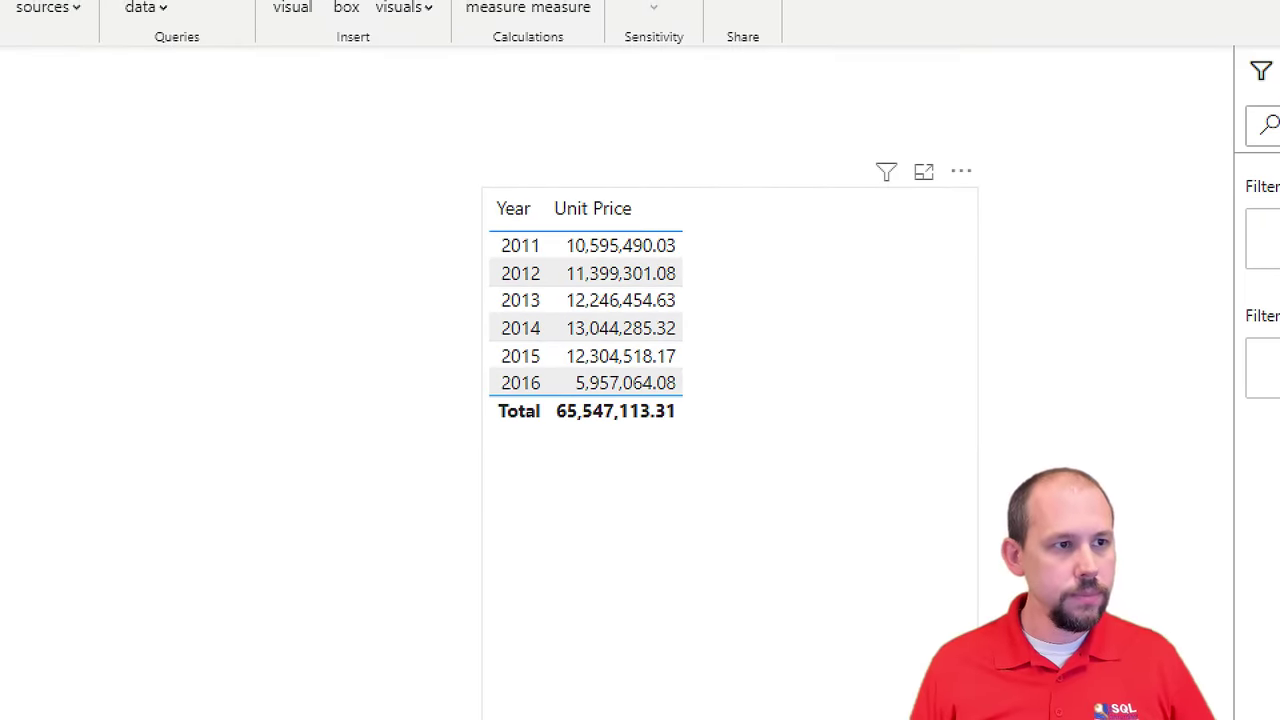
drag(403, 145, 828, 517)
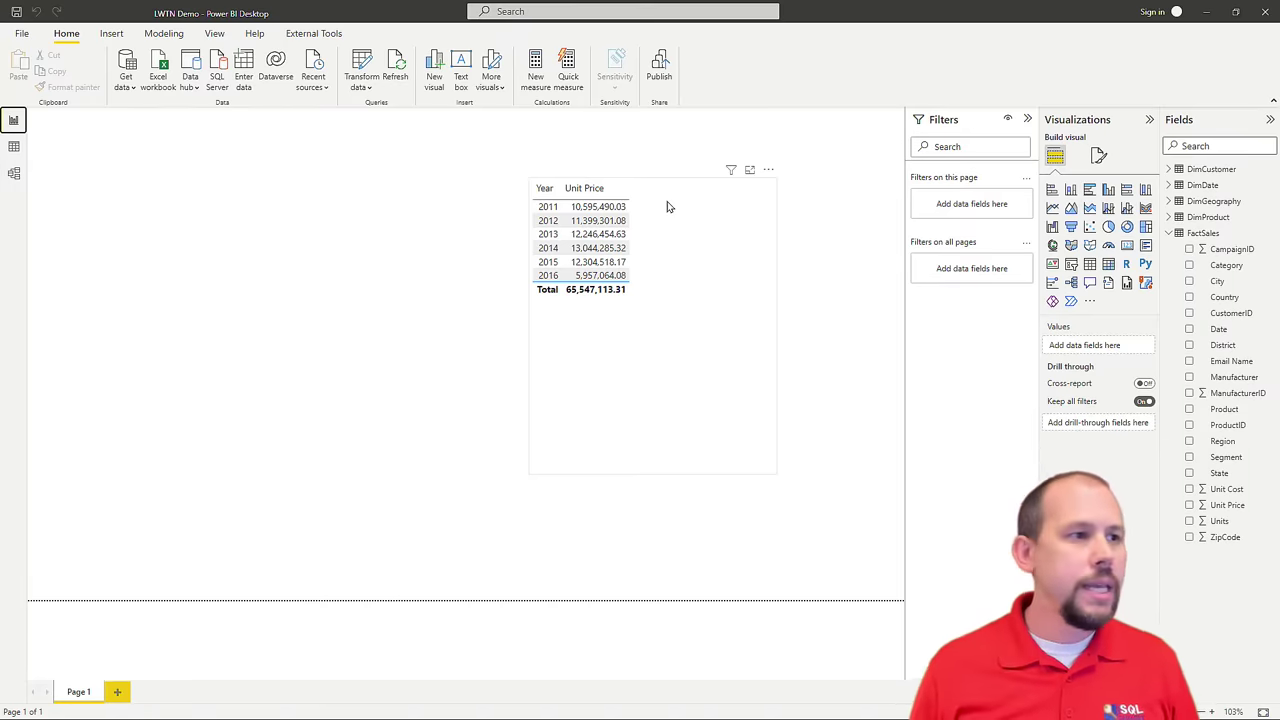
Step: In the model view, draw an annotation box labelled "Fact Returns" in the empty space below DimDate
click(14, 173)
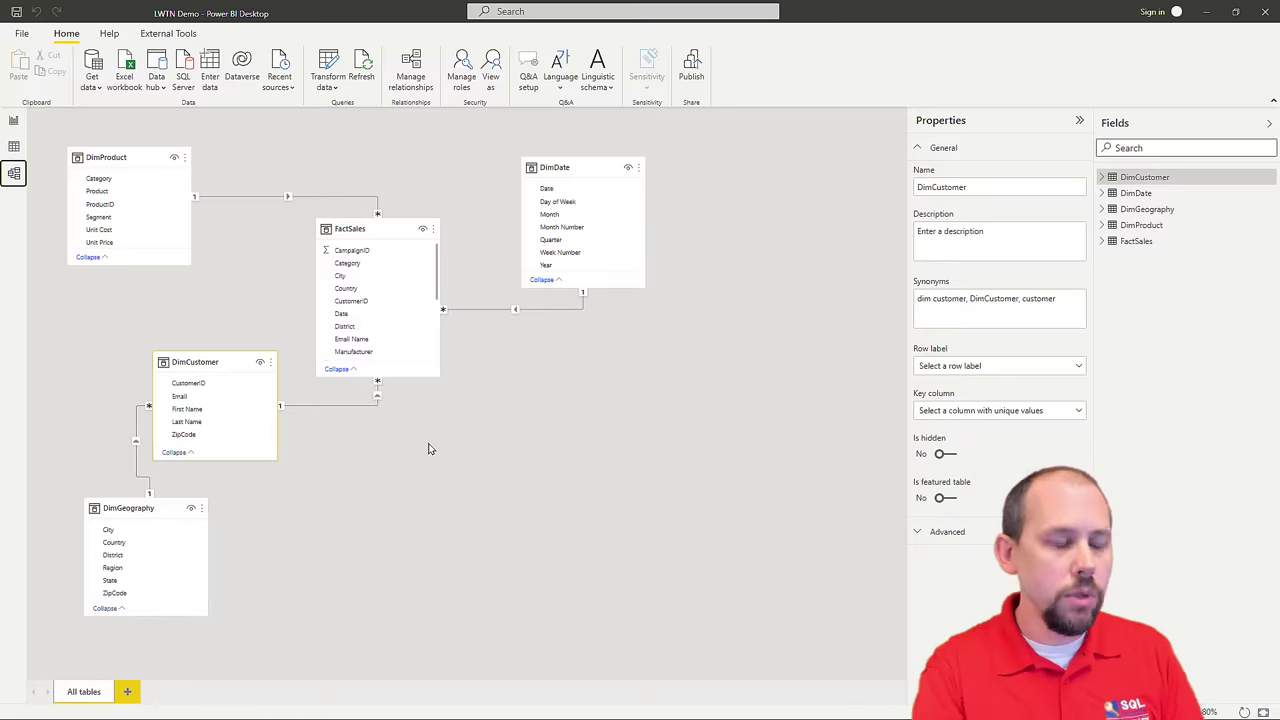
mouse_move(642, 394)
mouse_down()
mouse_move(729, 560)
mouse_move(814, 576)
mouse_up()
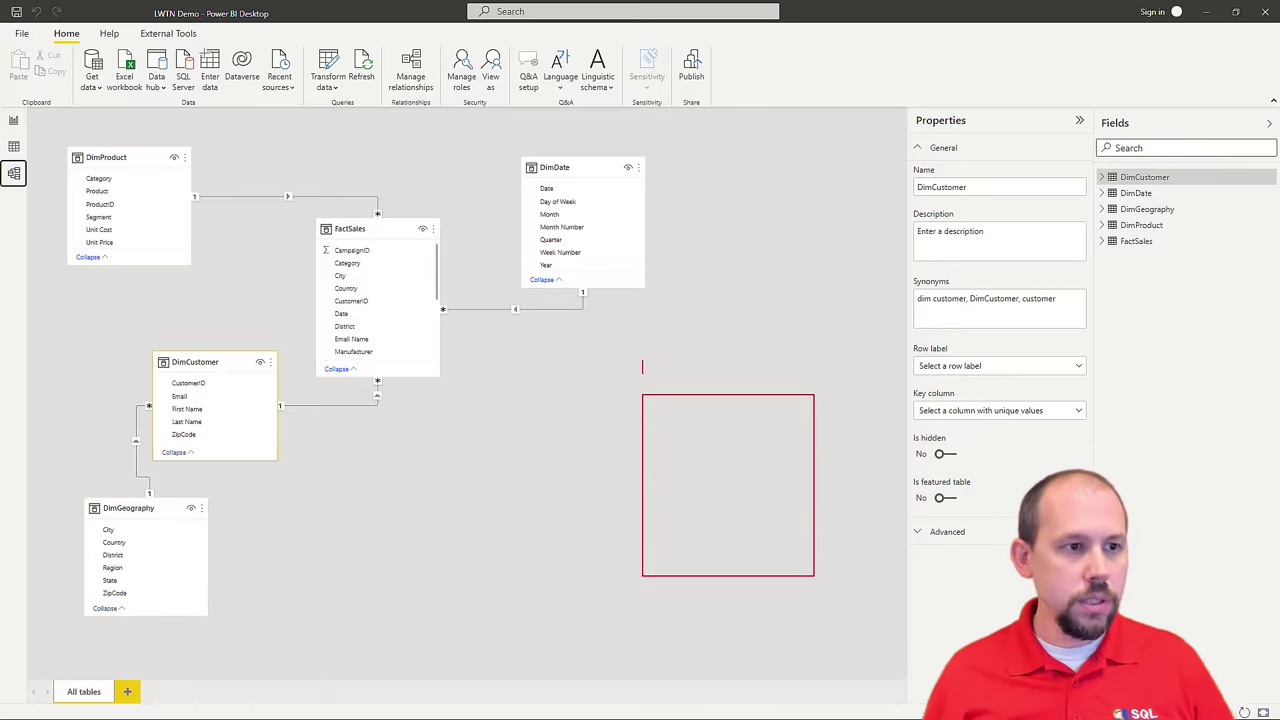
text(Fact Retur)
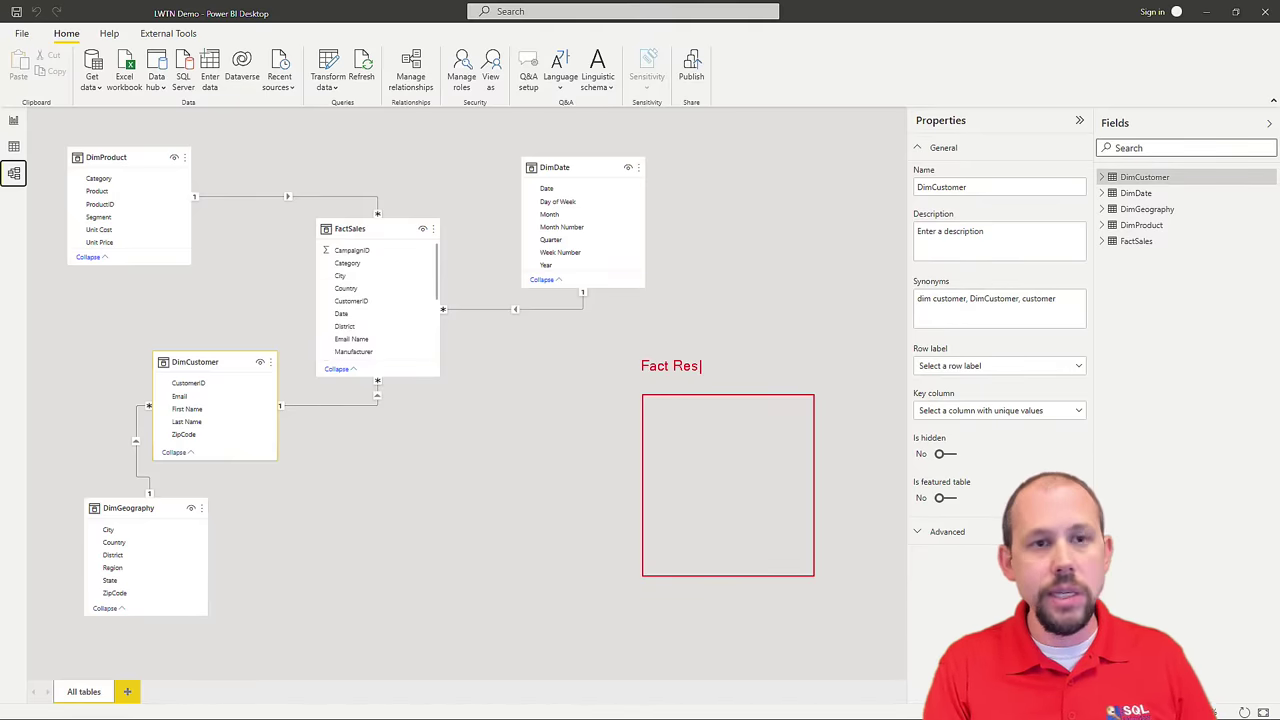
text(ns)
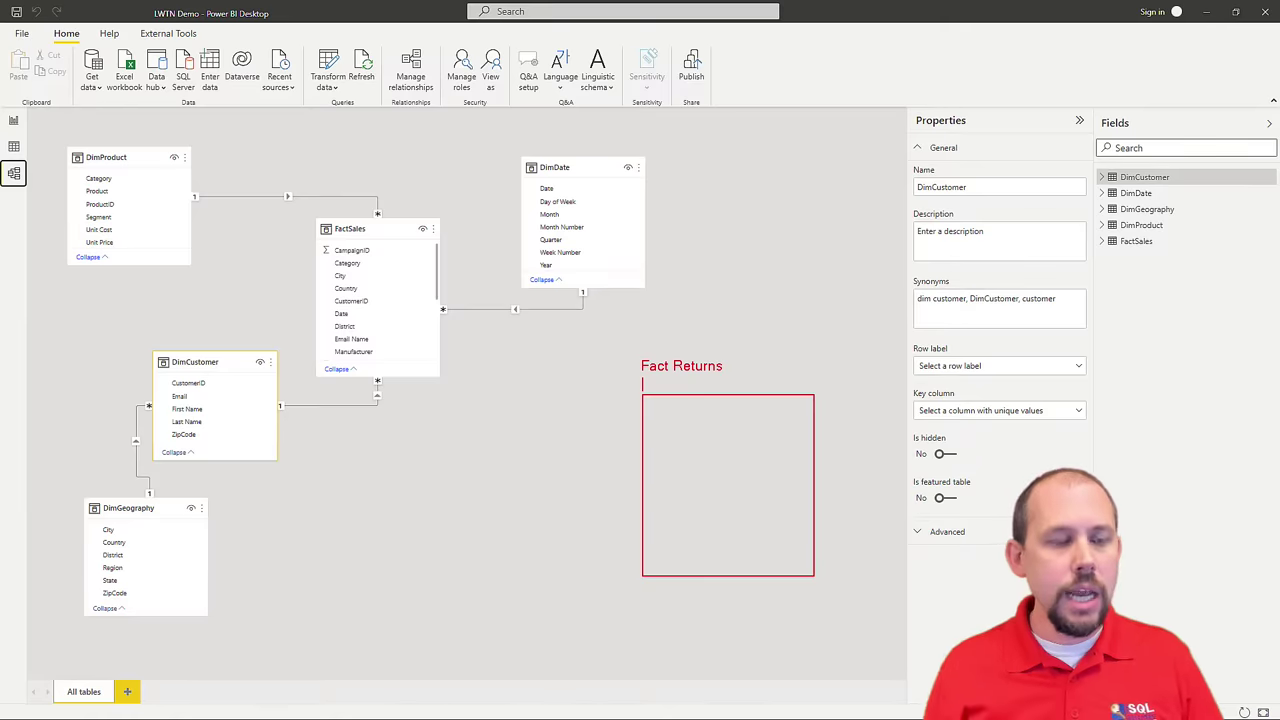
Step: Draw annotation arrows linking DimDate, DimProduct and DimCustomer to the Fact Returns box, and undo all three arrows
mouse_move(766, 390)
mouse_down()
mouse_move(652, 258)
mouse_move(610, 247)
mouse_move(631, 227)
mouse_up()
mouse_move(665, 443)
mouse_down()
mouse_move(580, 429)
mouse_move(223, 205)
mouse_move(180, 212)
mouse_up()
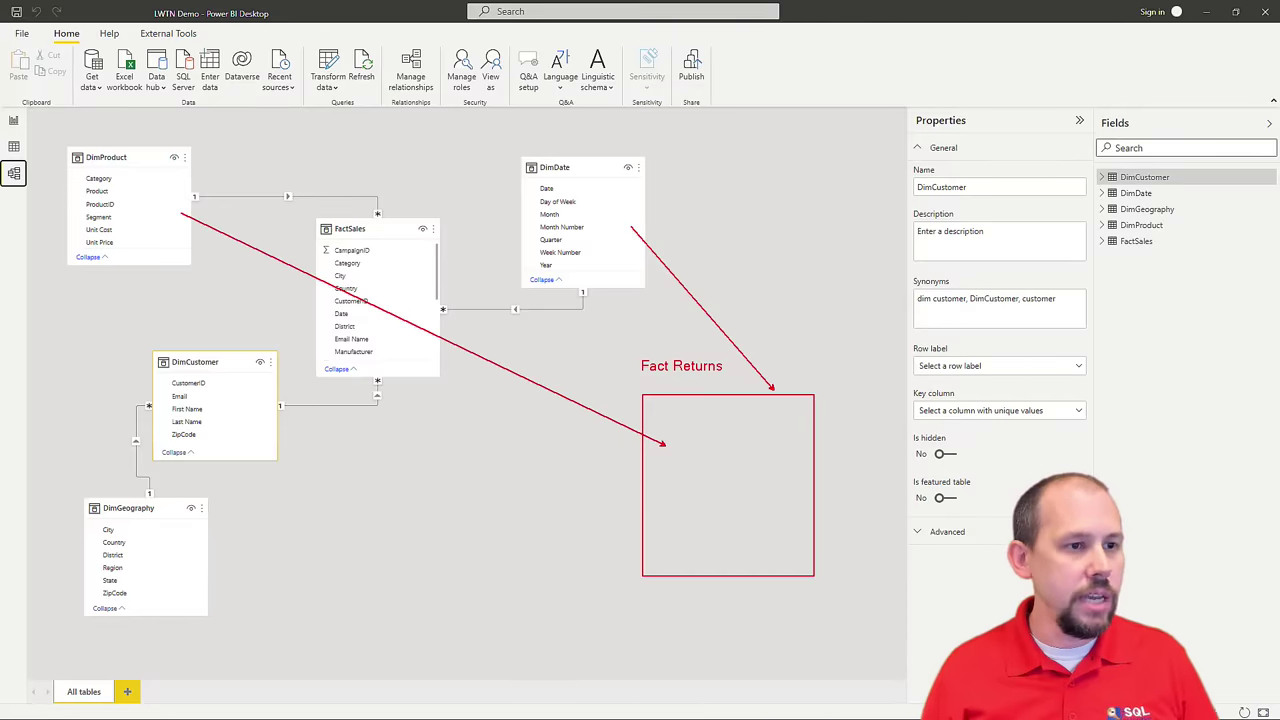
drag(665, 468, 258, 468)
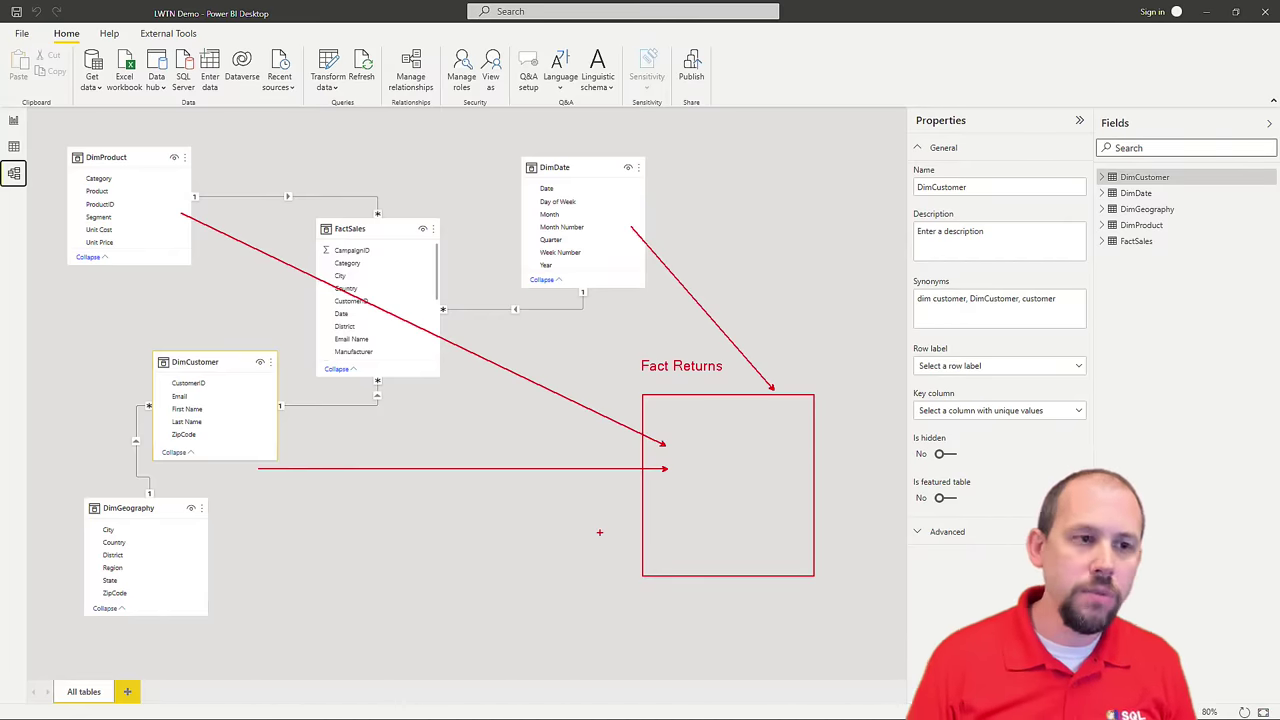
key(ctrl+z)
key(ctrl+z)
key(ctrl+z)
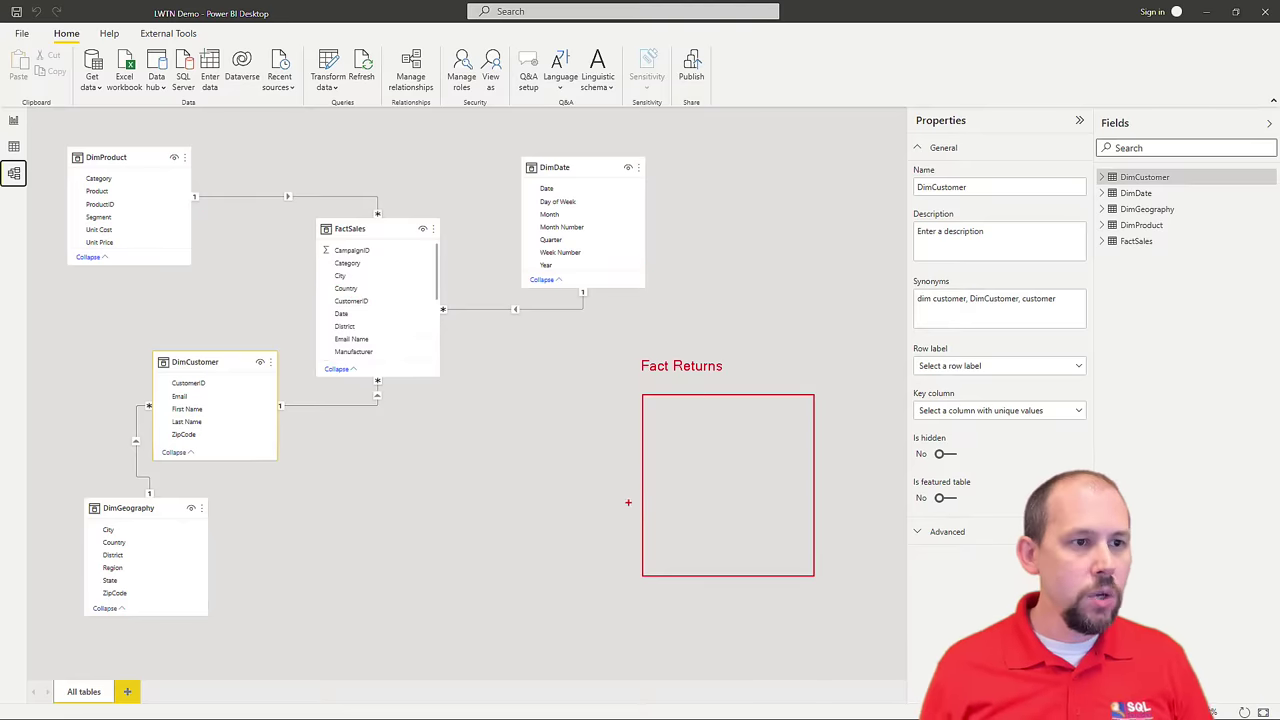
Step: Draw an annotation box labelled "Fact Inventory" in the empty space below FactSales
drag(356, 492, 538, 662)
text(t)
text(Fact )
text(Inventory)
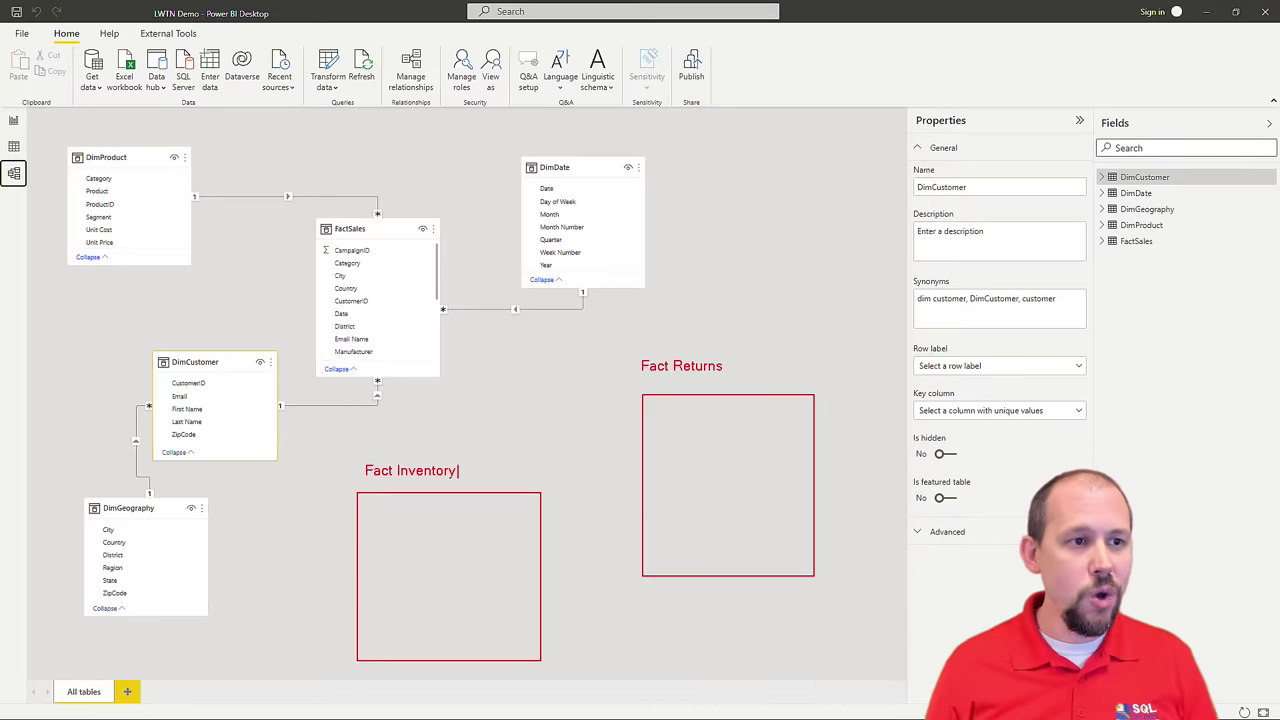
Step: Add an annotation box labelled "FactForecast" beside DimDate, and clear all annotations from the model view
key(t)
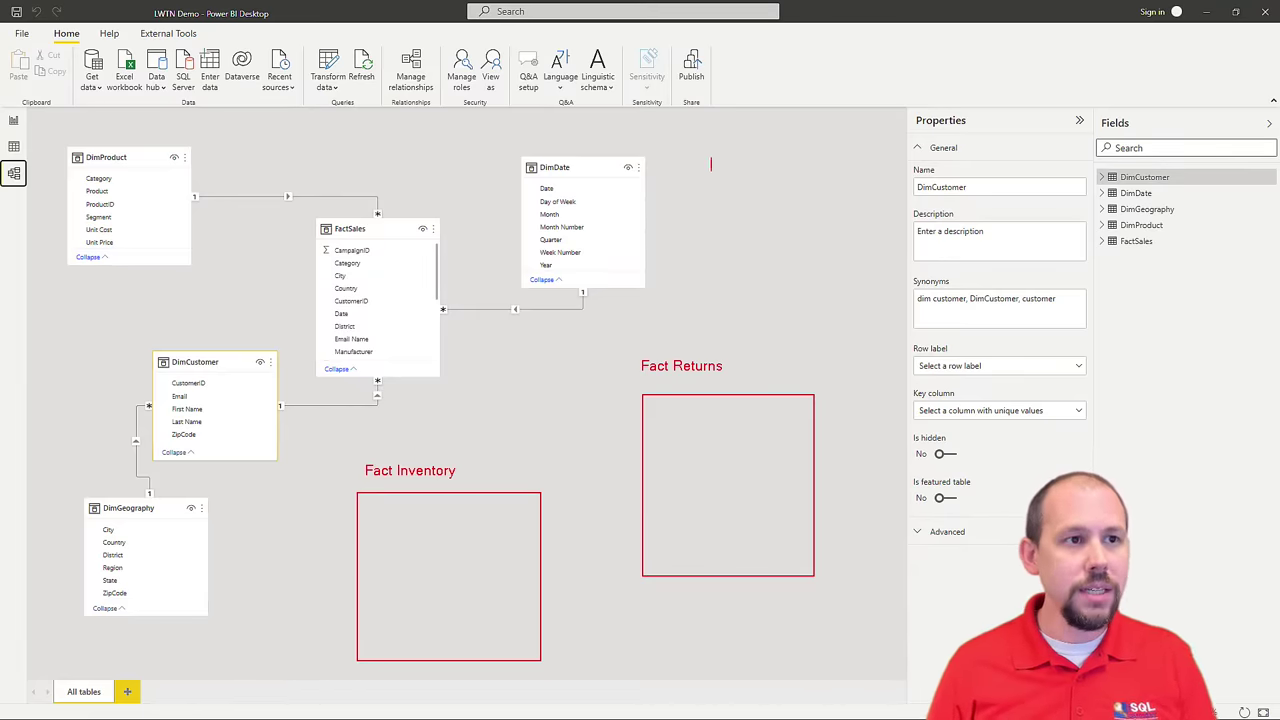
text(FactForecast)
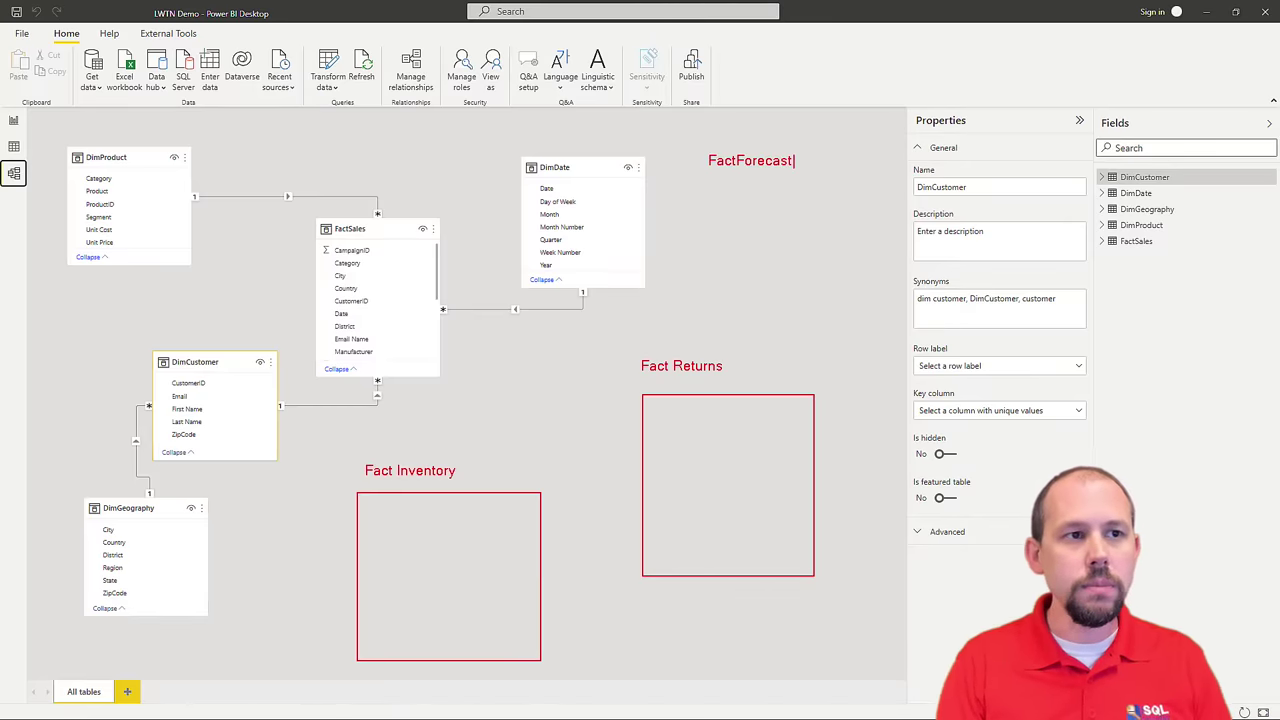
key(Escape)
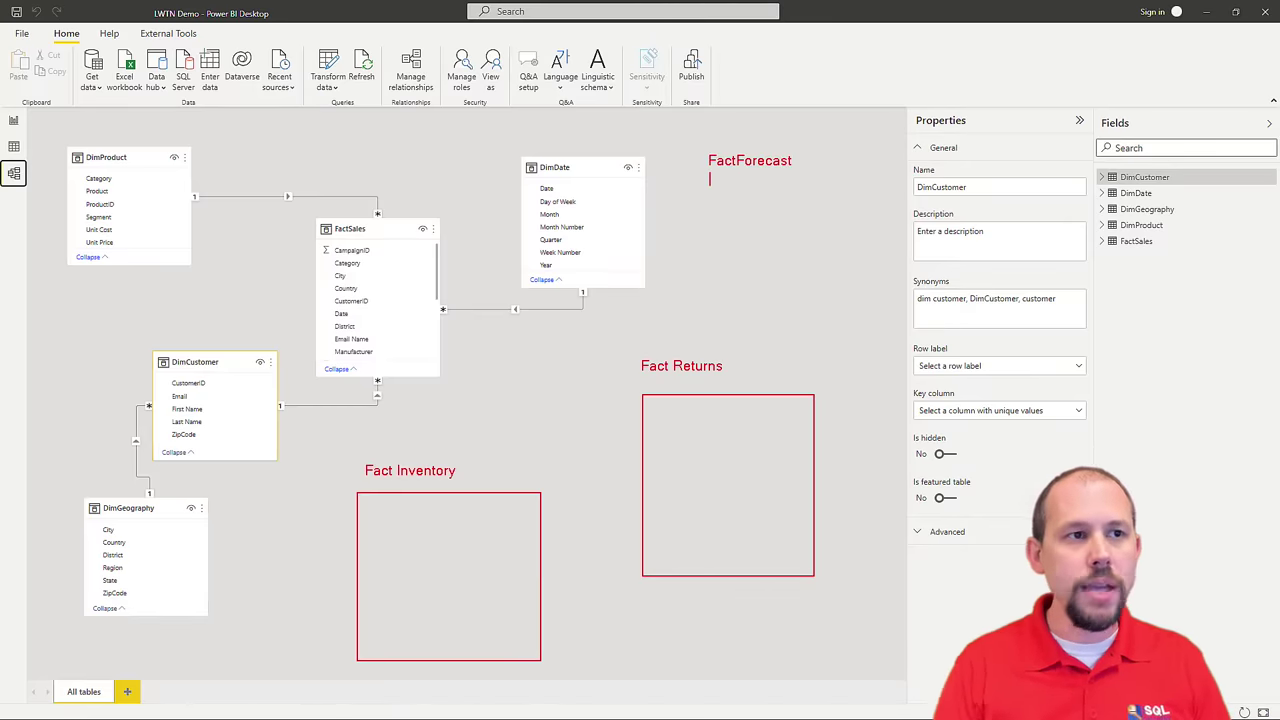
mouse_move(710, 174)
mouse_down()
mouse_move(829, 310)
mouse_move(863, 330)
mouse_up()
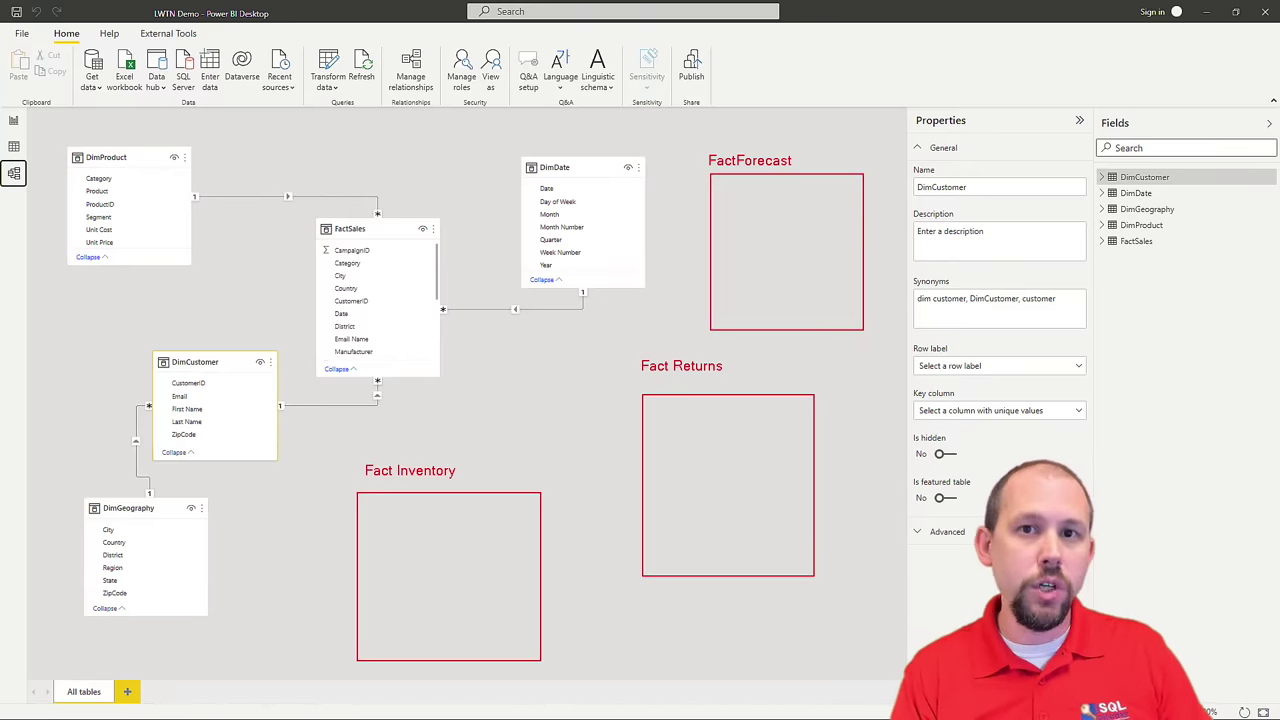
key(Escape)
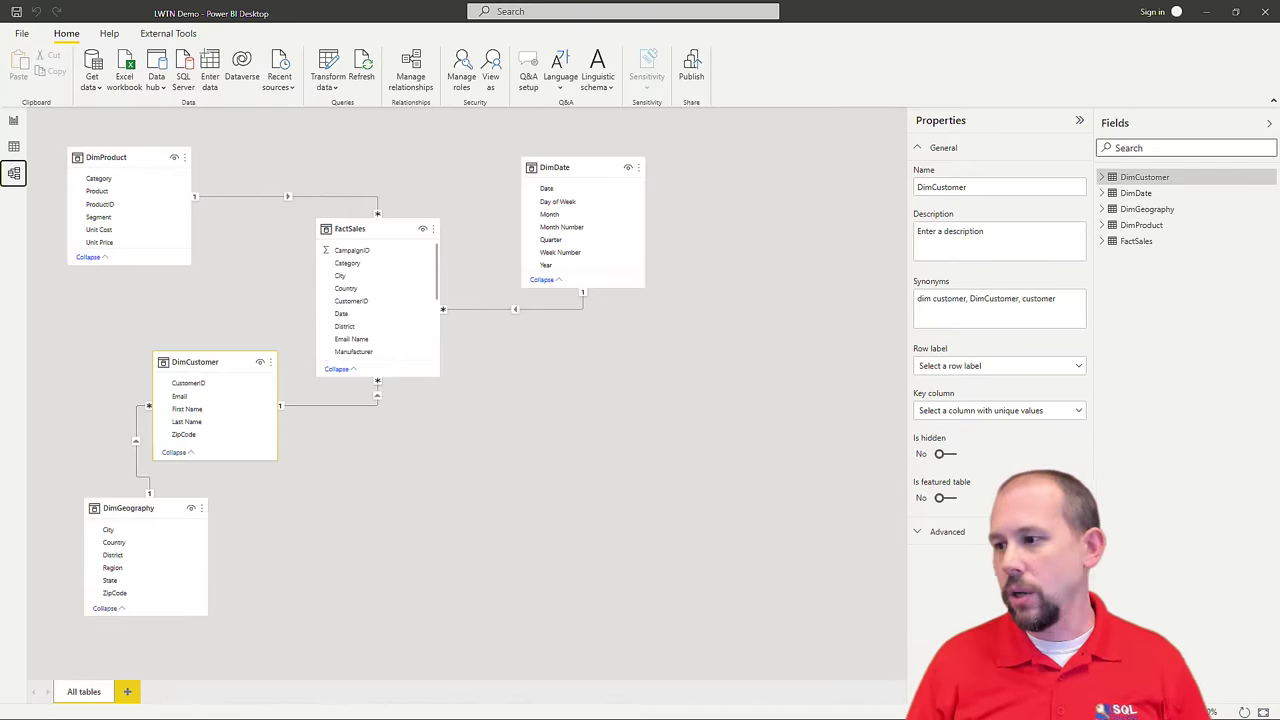
Step: Open the FactBudget file from the StudentFiles folder and examine its Category, Segment, Date and Value columns
key(alt+Tab)
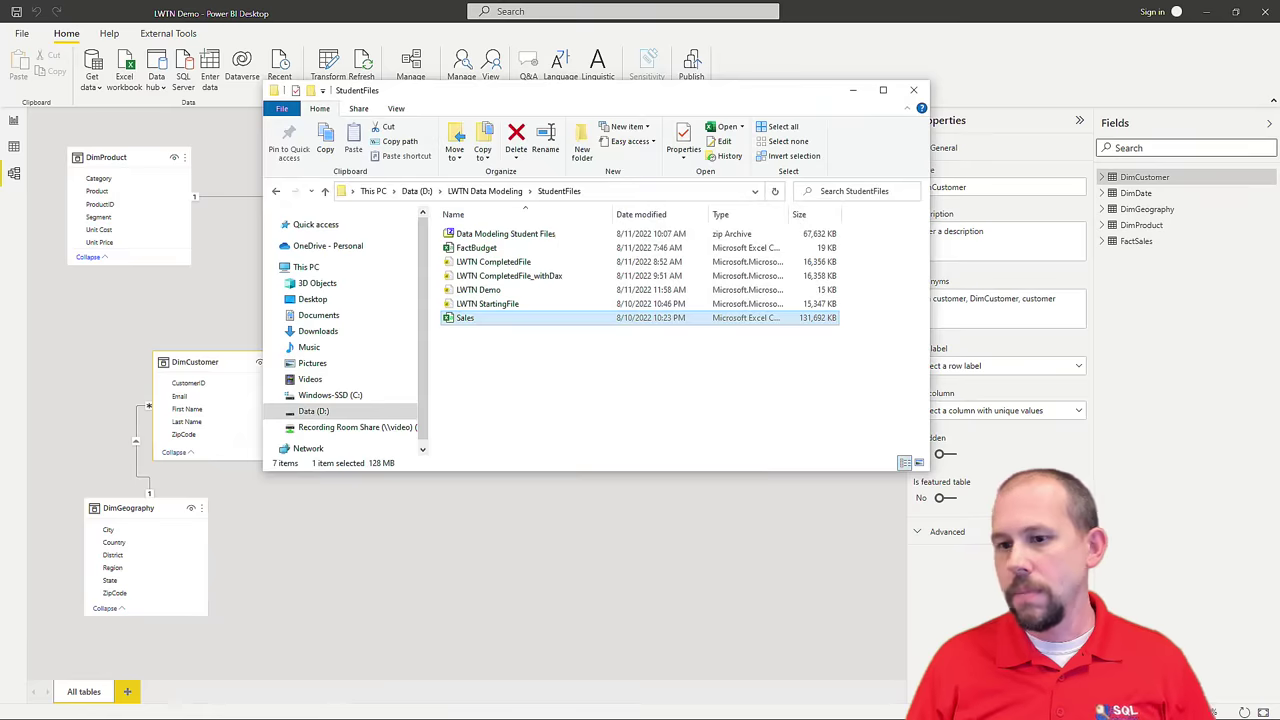
click(487, 250)
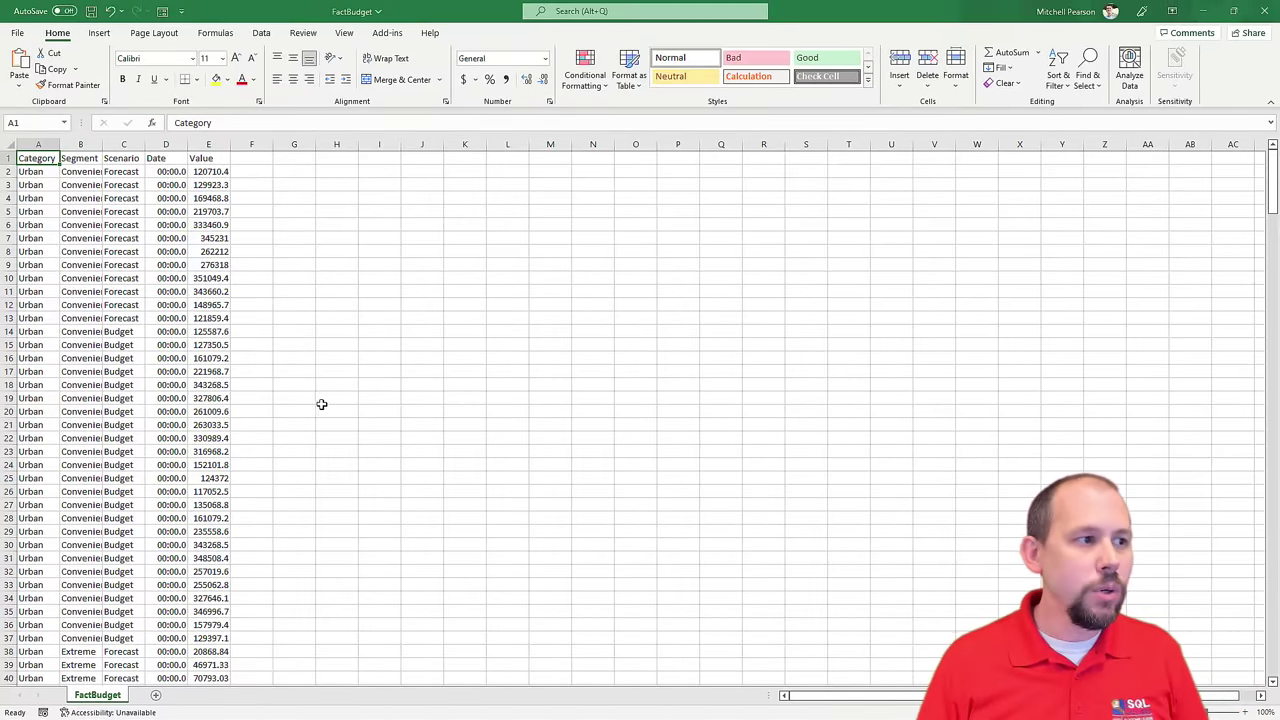
click(40, 145)
click(78, 145)
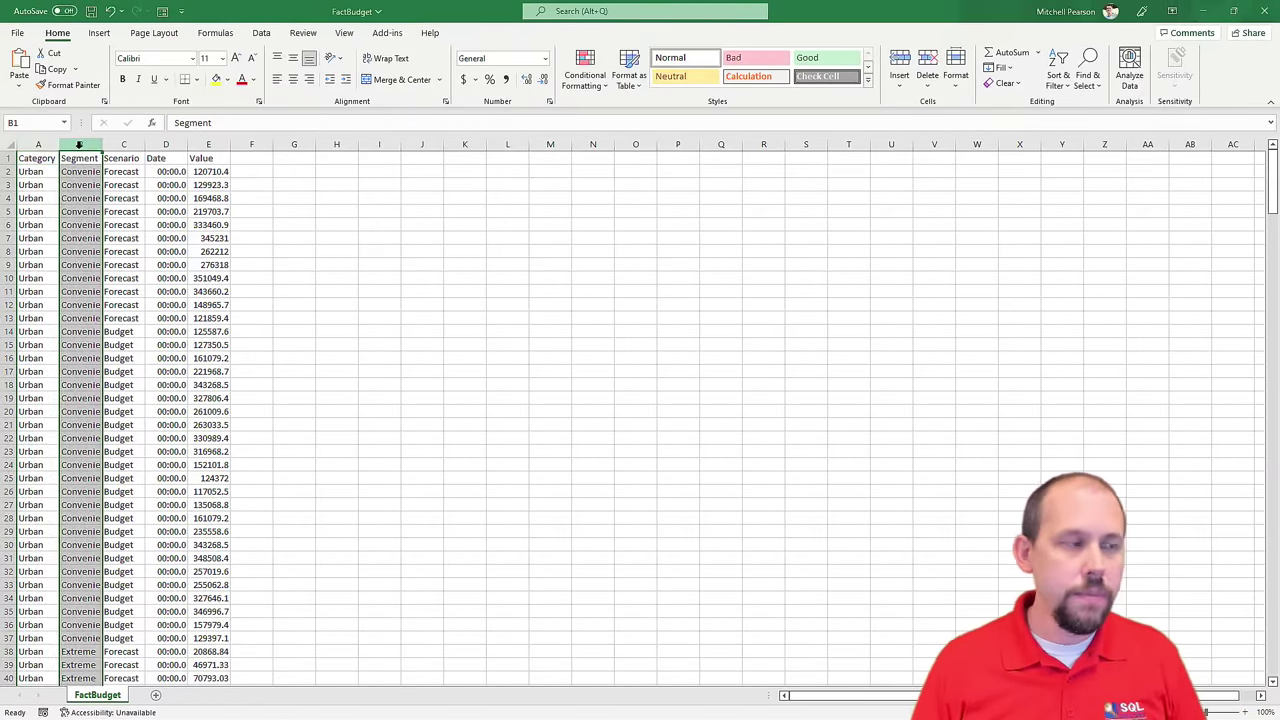
click(166, 145)
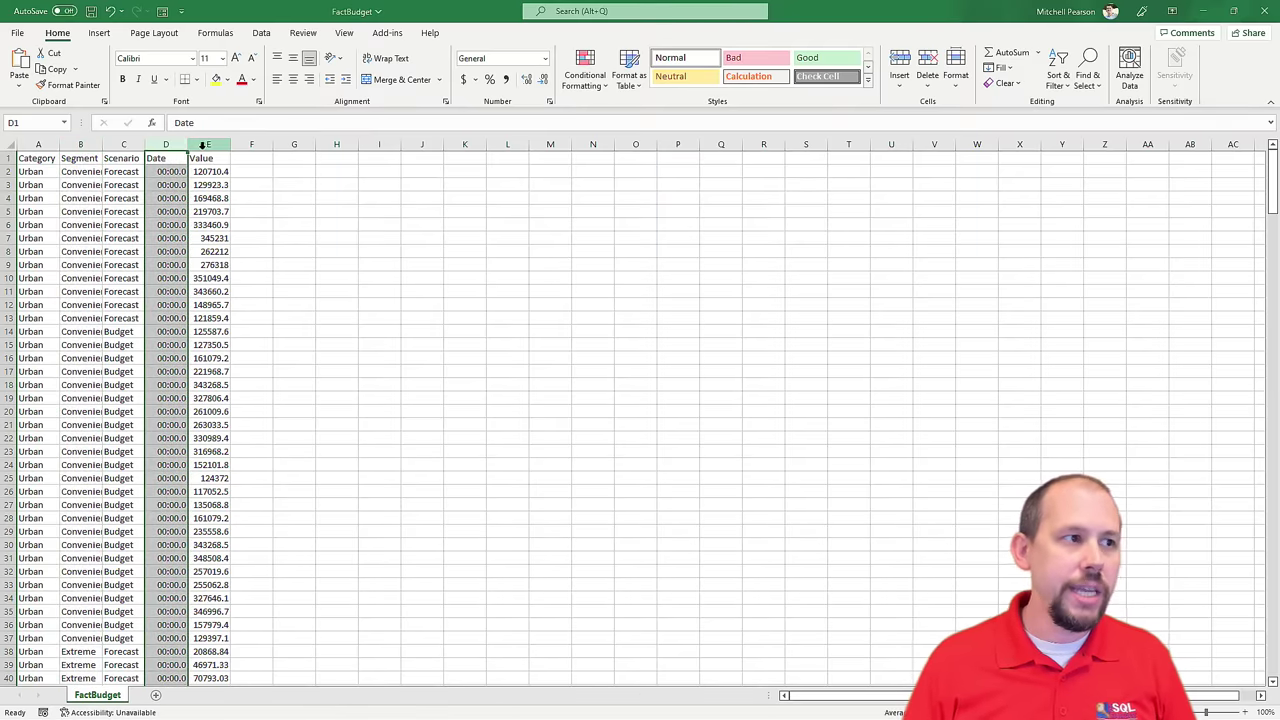
click(208, 145)
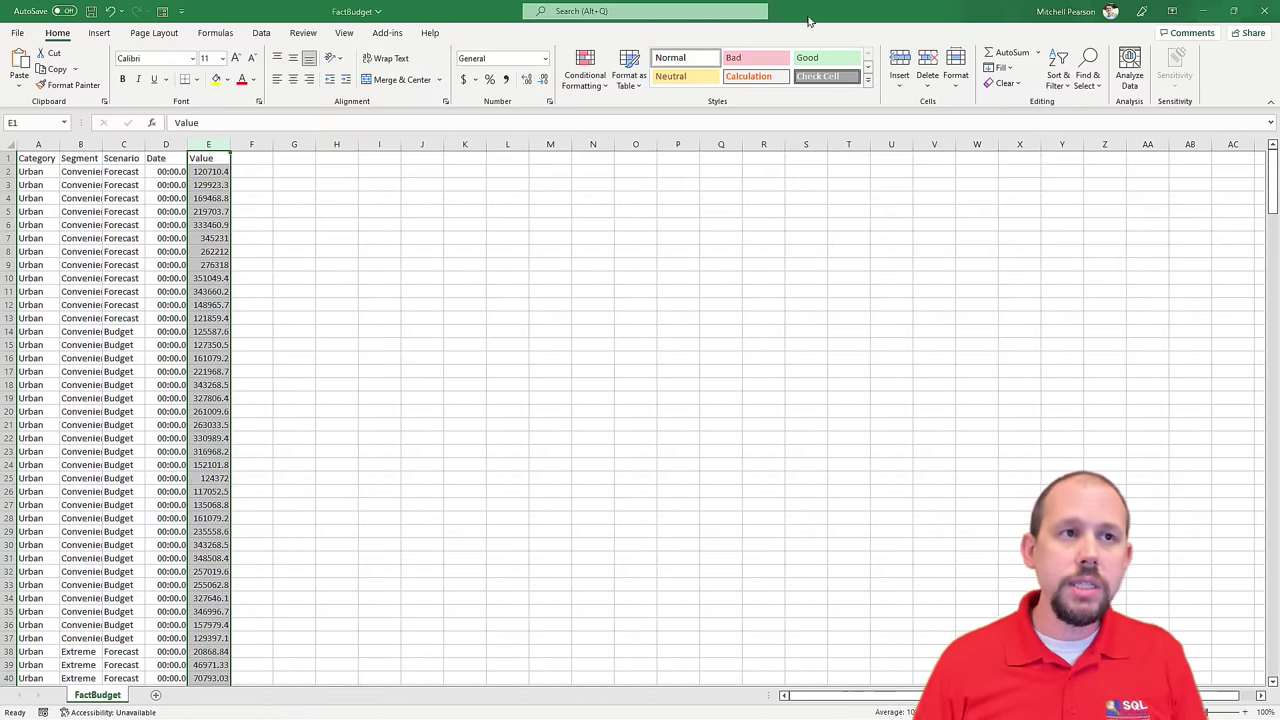
Step: Close the FactBudget workbook, minimise the StudentFiles window and return to the Power BI model with no table selected
drag(812, 20, 1015, 172)
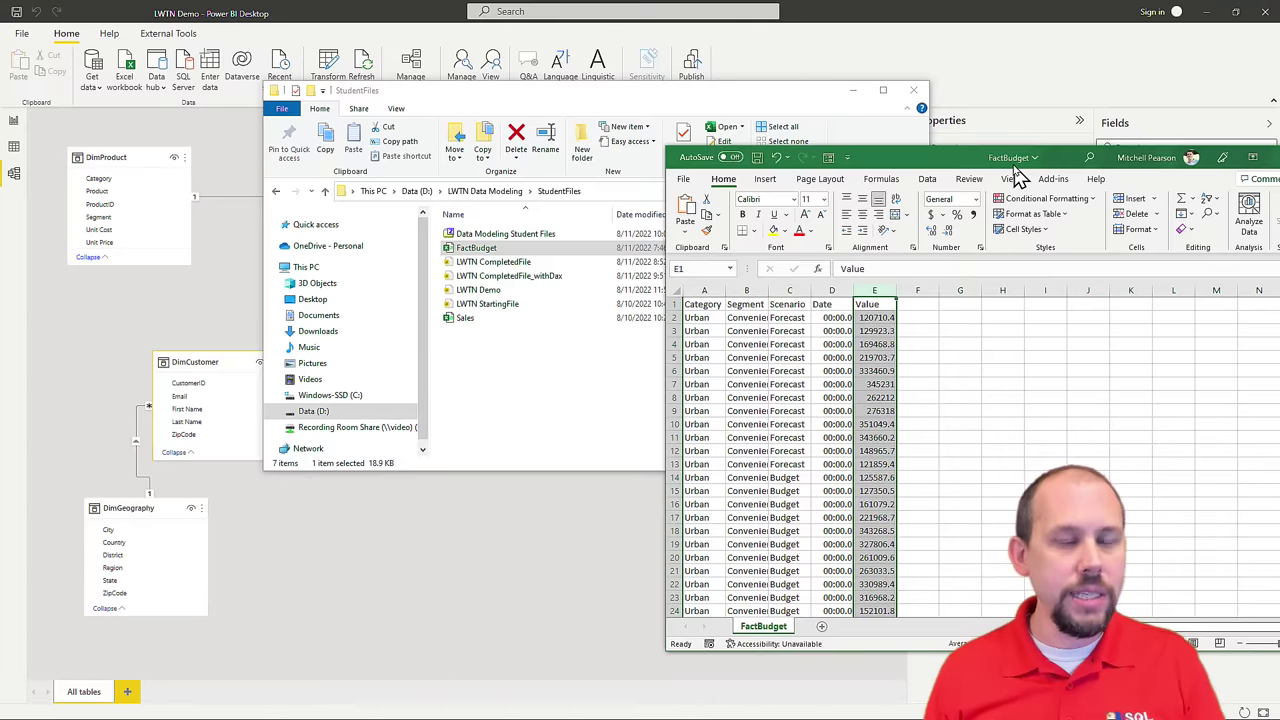
drag(1015, 172, 753, 205)
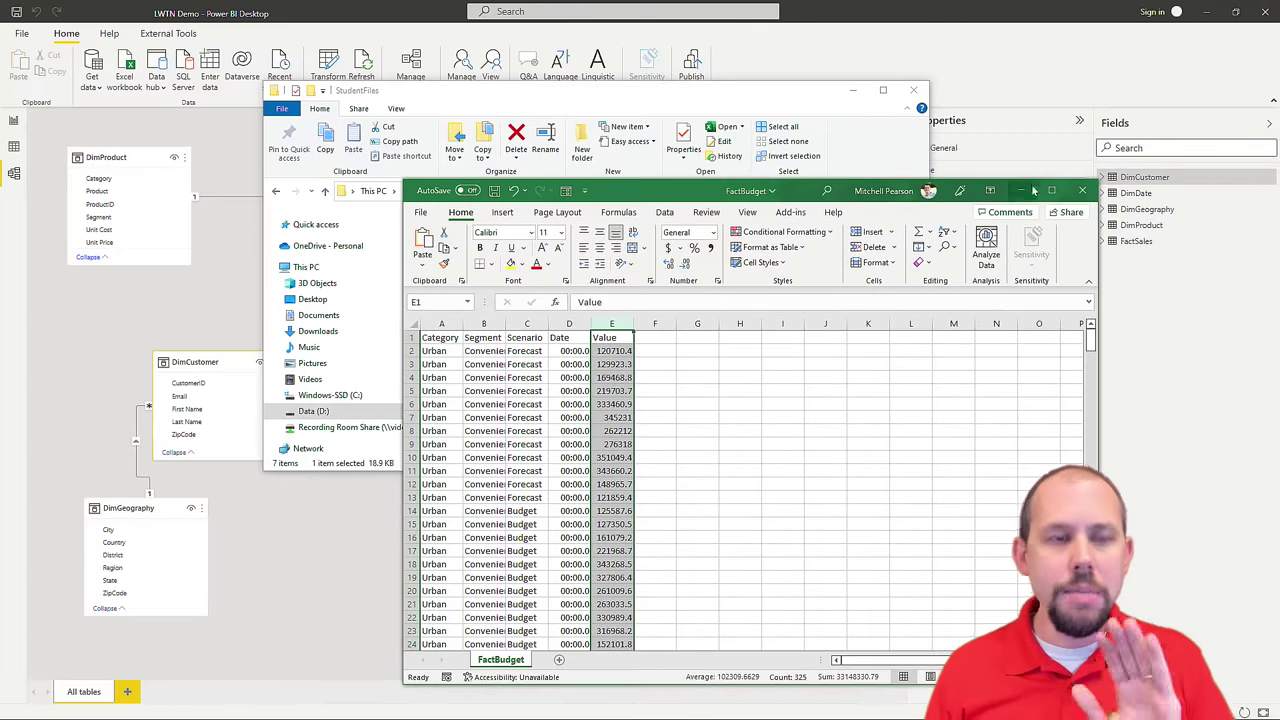
click(1081, 190)
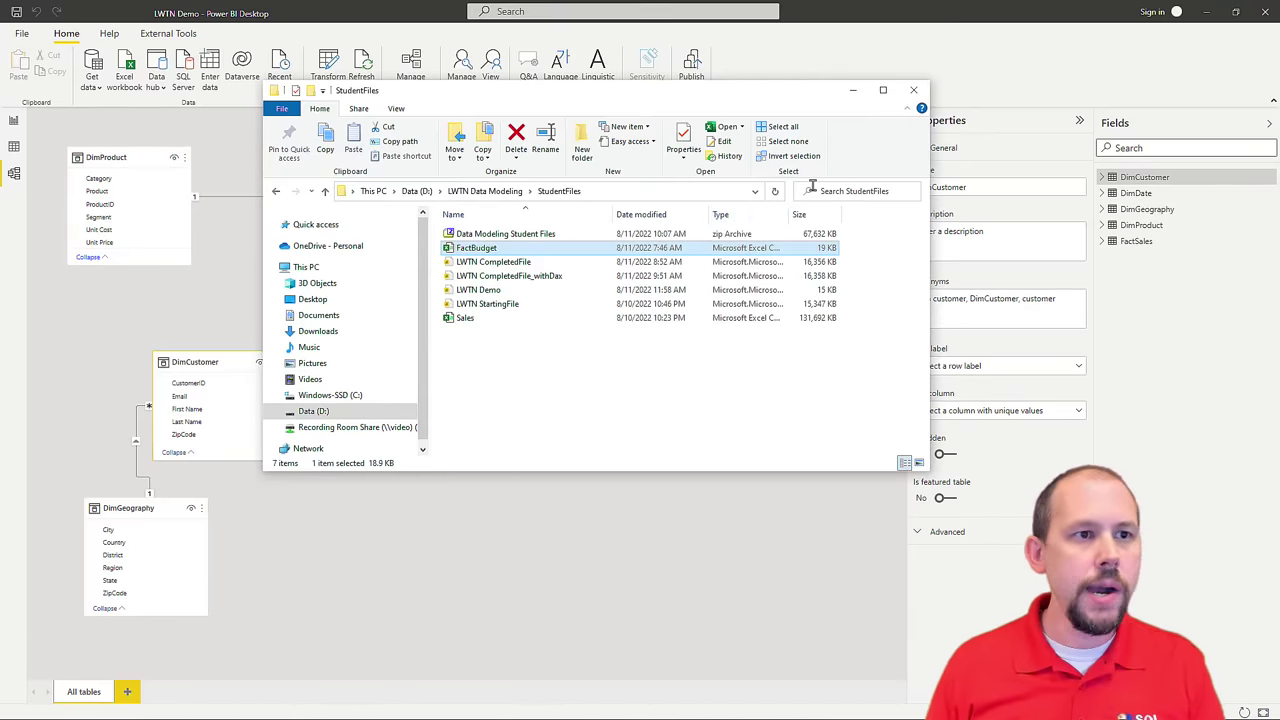
click(852, 90)
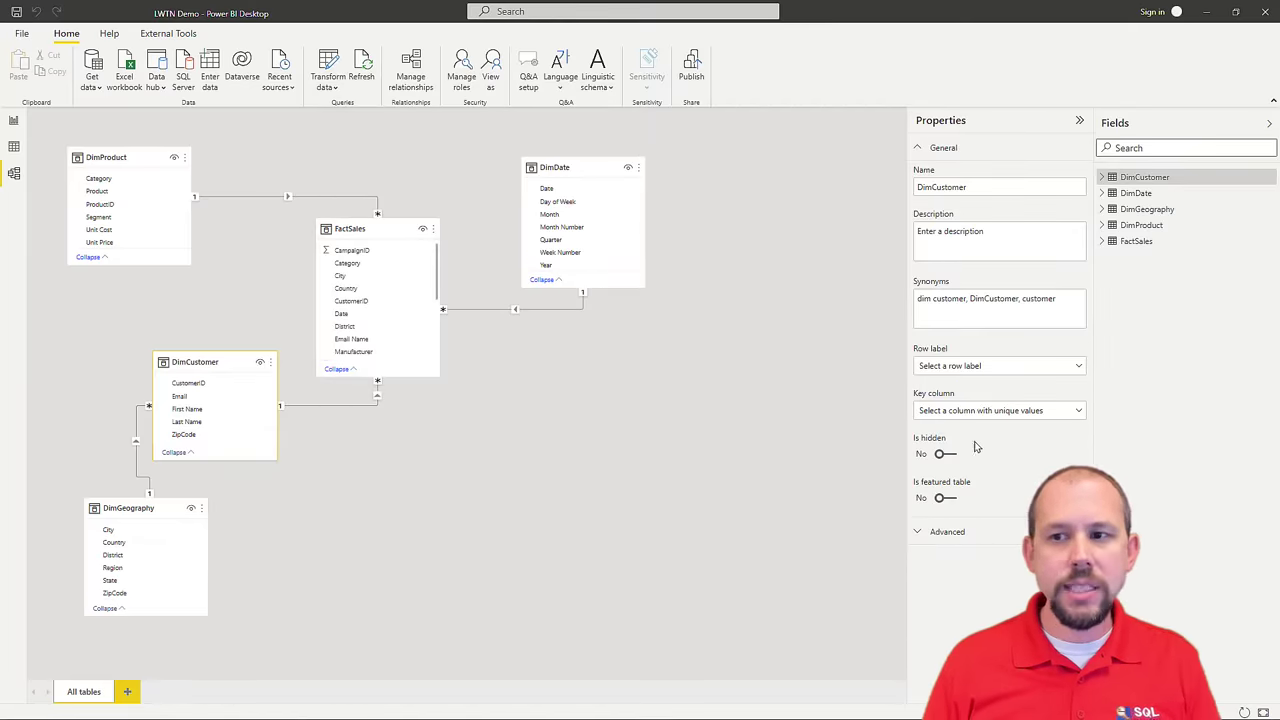
click(474, 409)
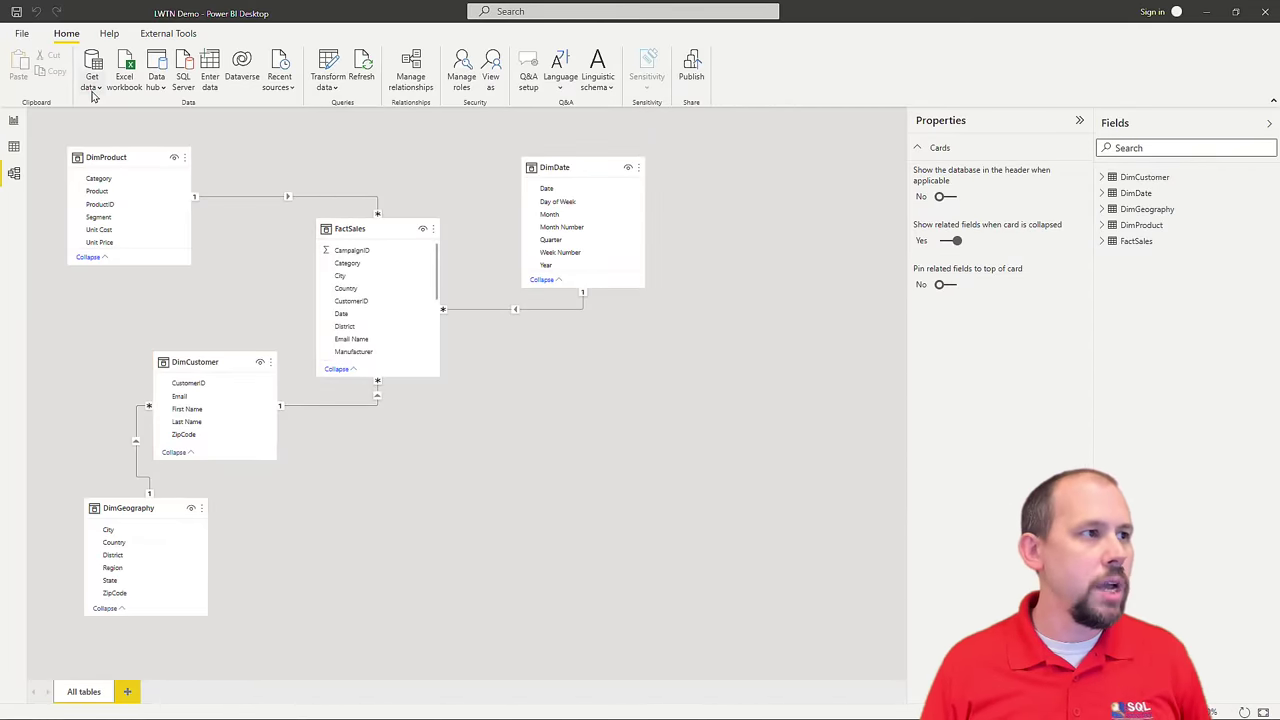
Step: Connect to FactBudget.csv as a Text/CSV source and open it in Power Query for transformation
click(92, 94)
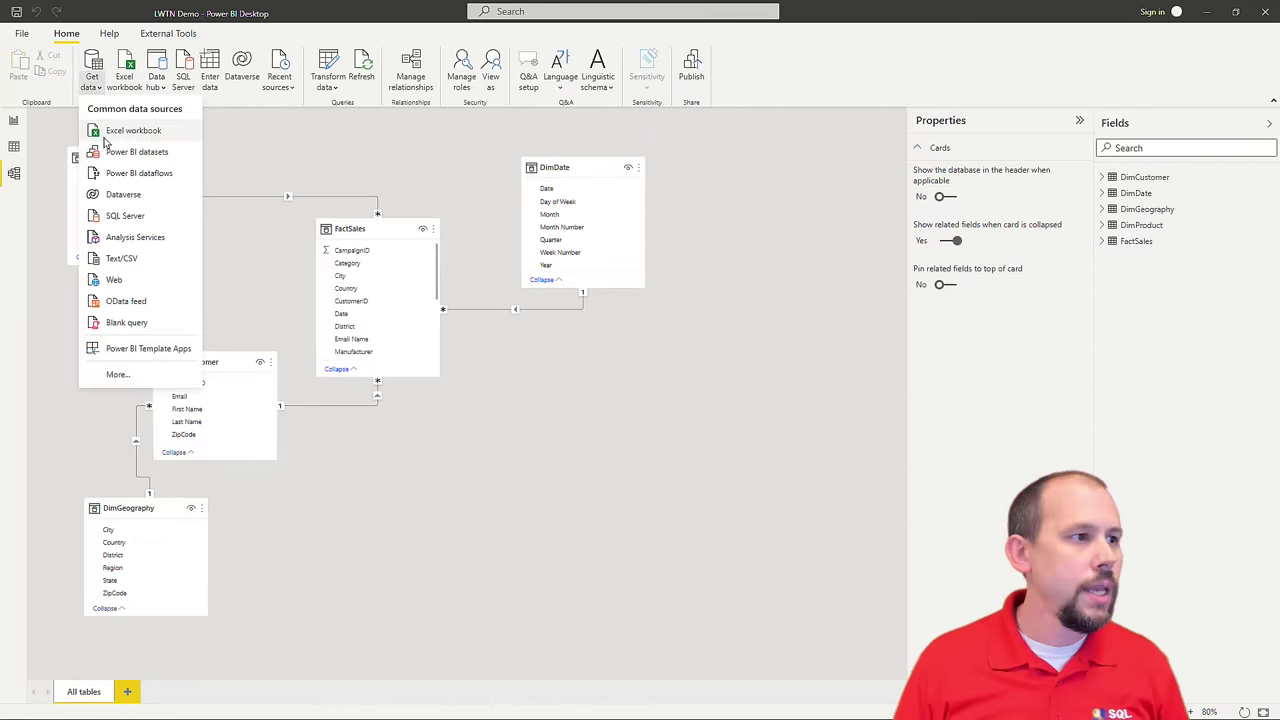
click(124, 260)
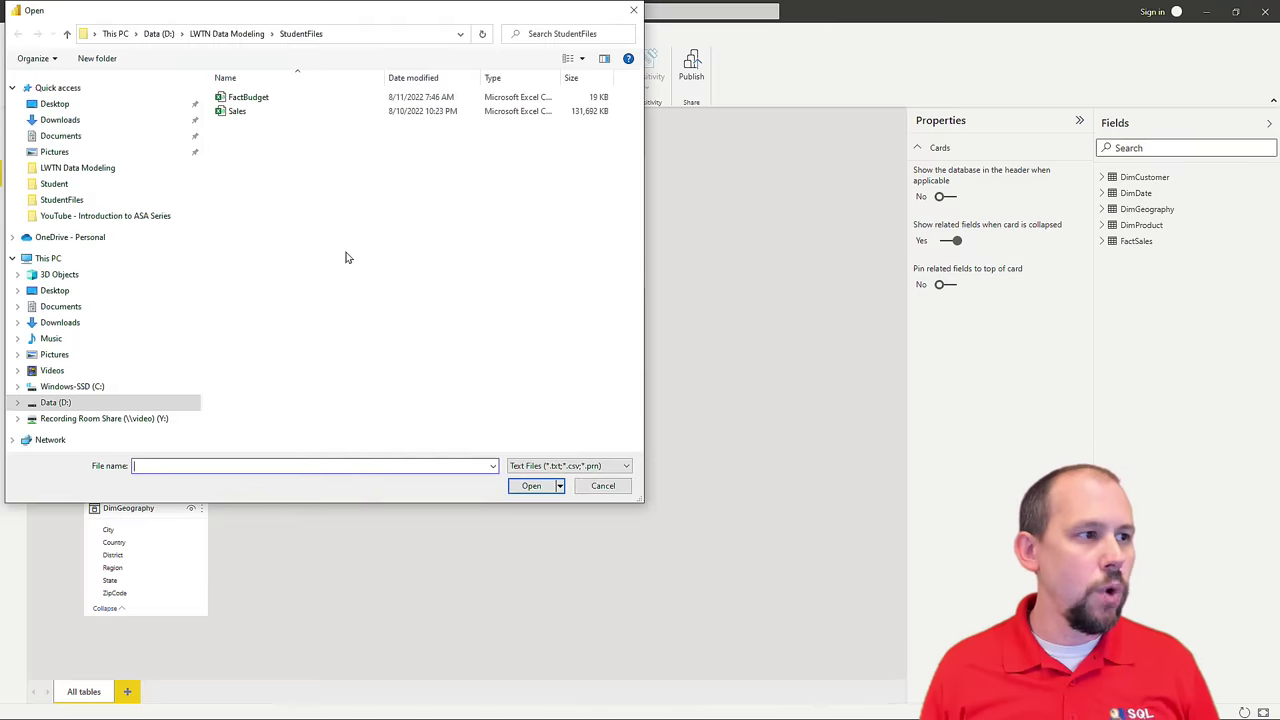
click(258, 98)
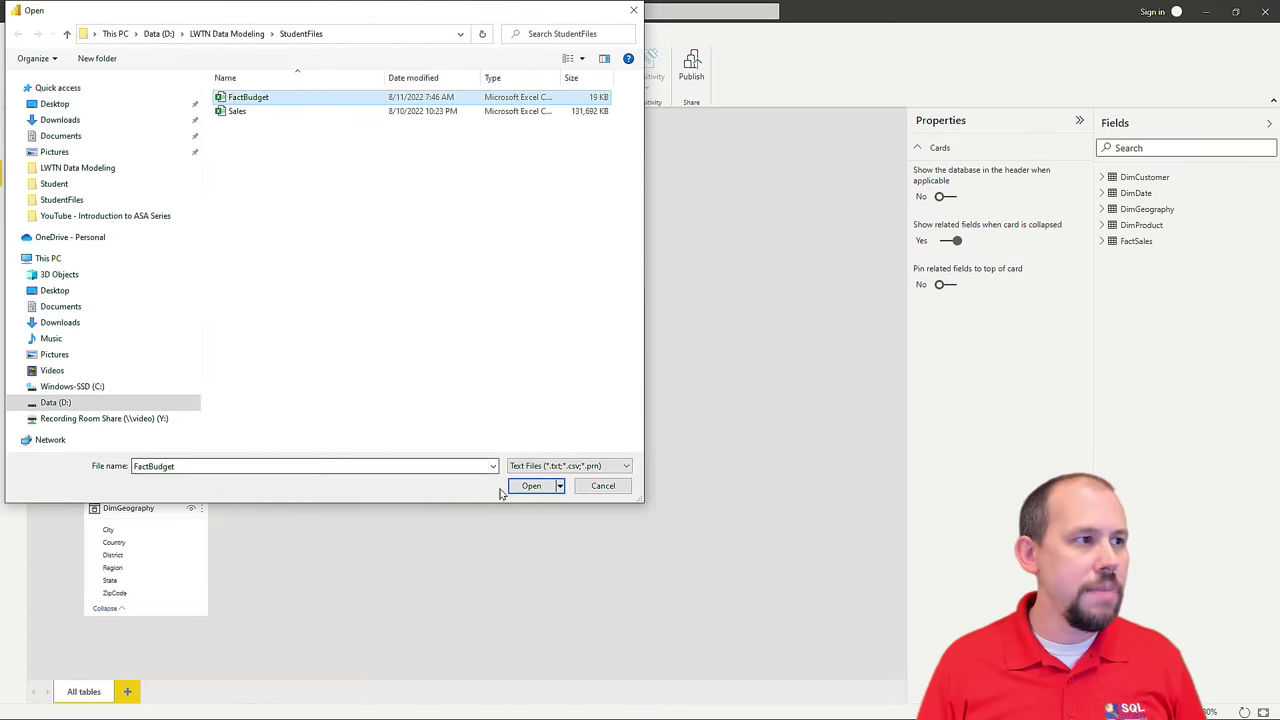
click(540, 486)
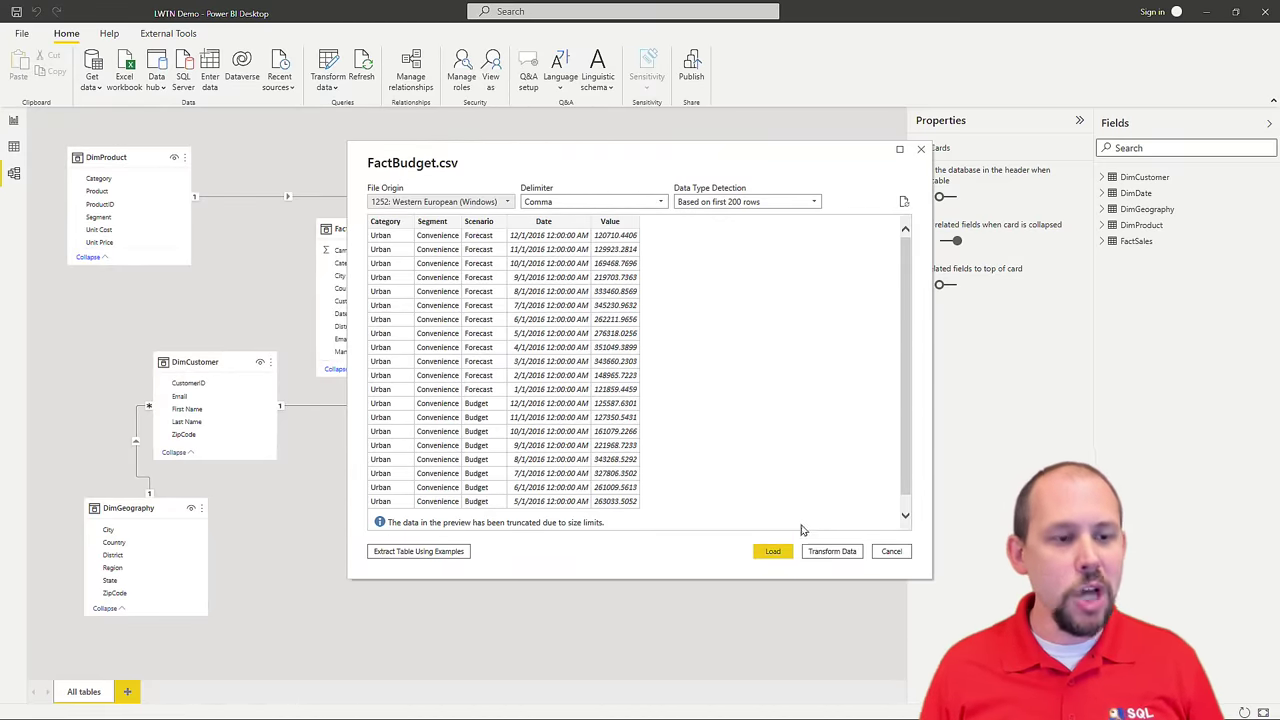
click(834, 551)
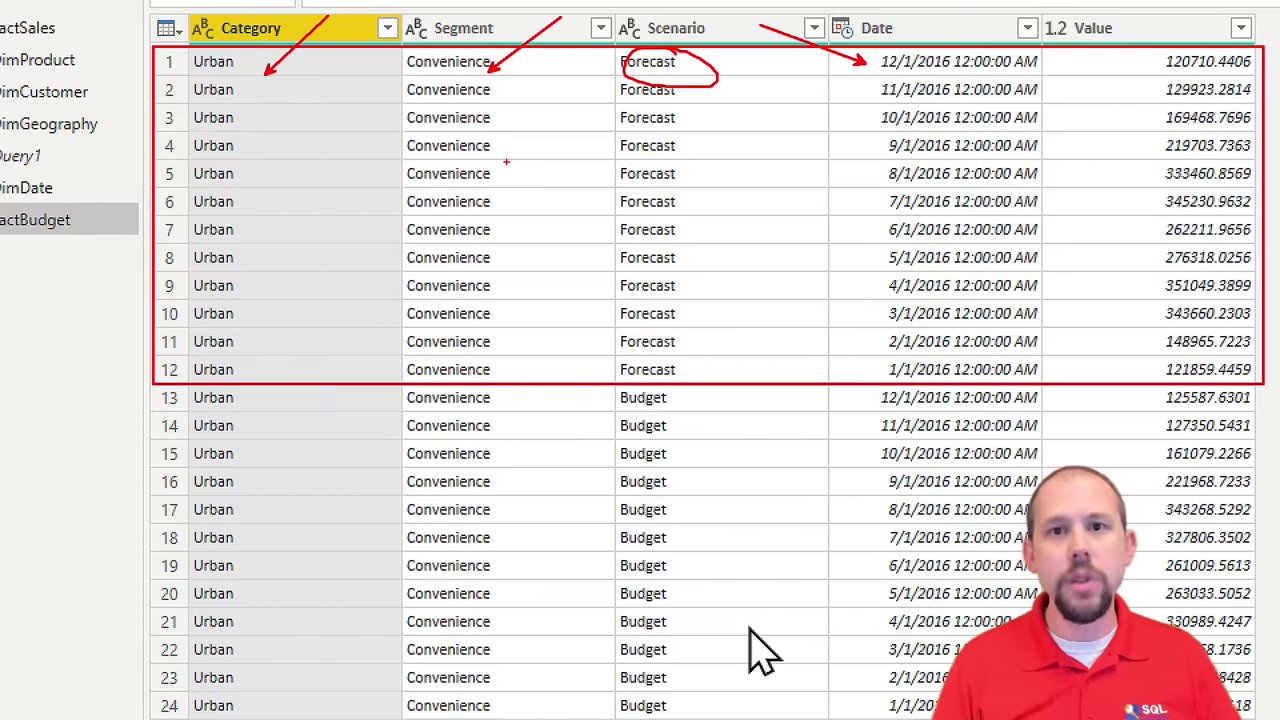
Step: Compare the level of detail in the FactSales query with the FactBudget query
key(Escape)
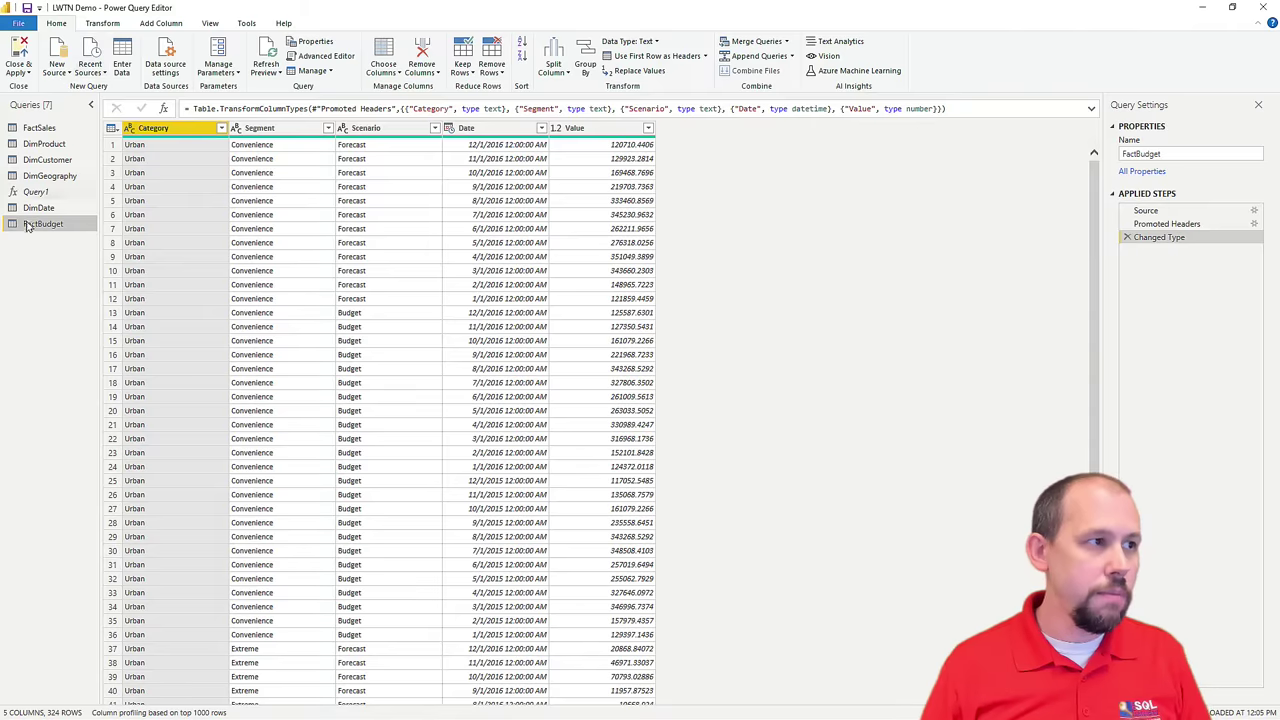
click(45, 129)
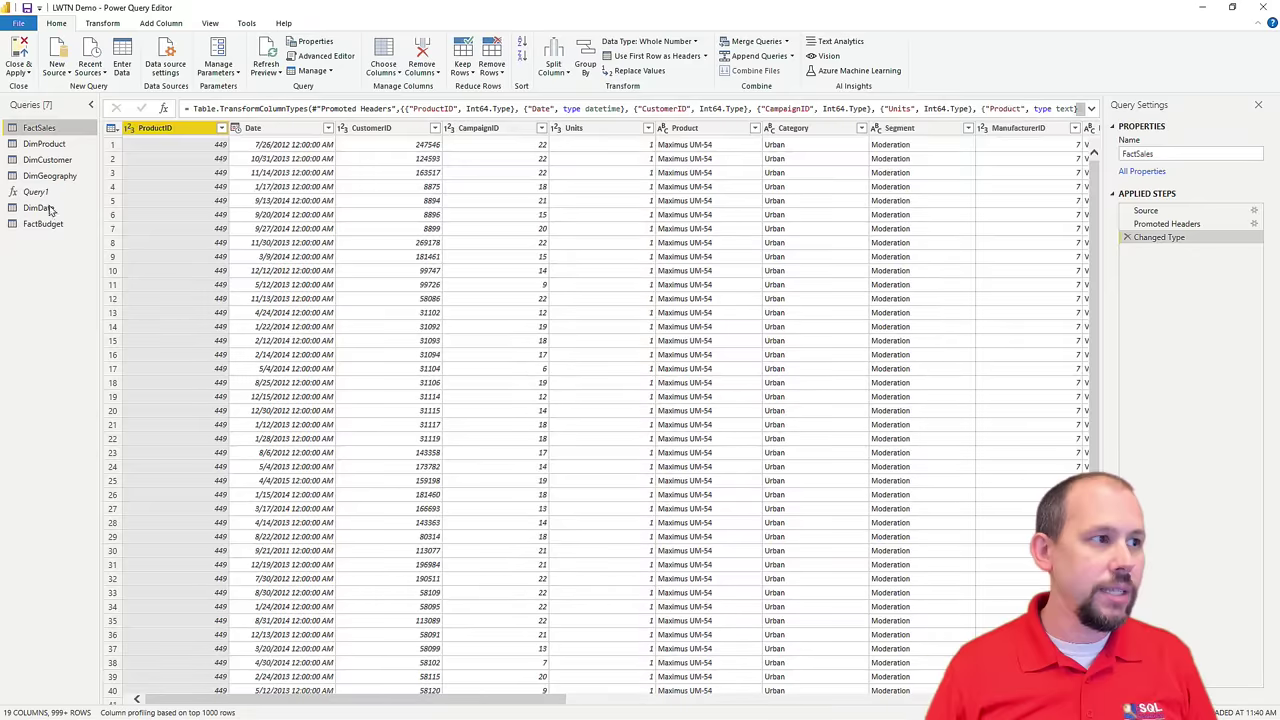
click(80, 225)
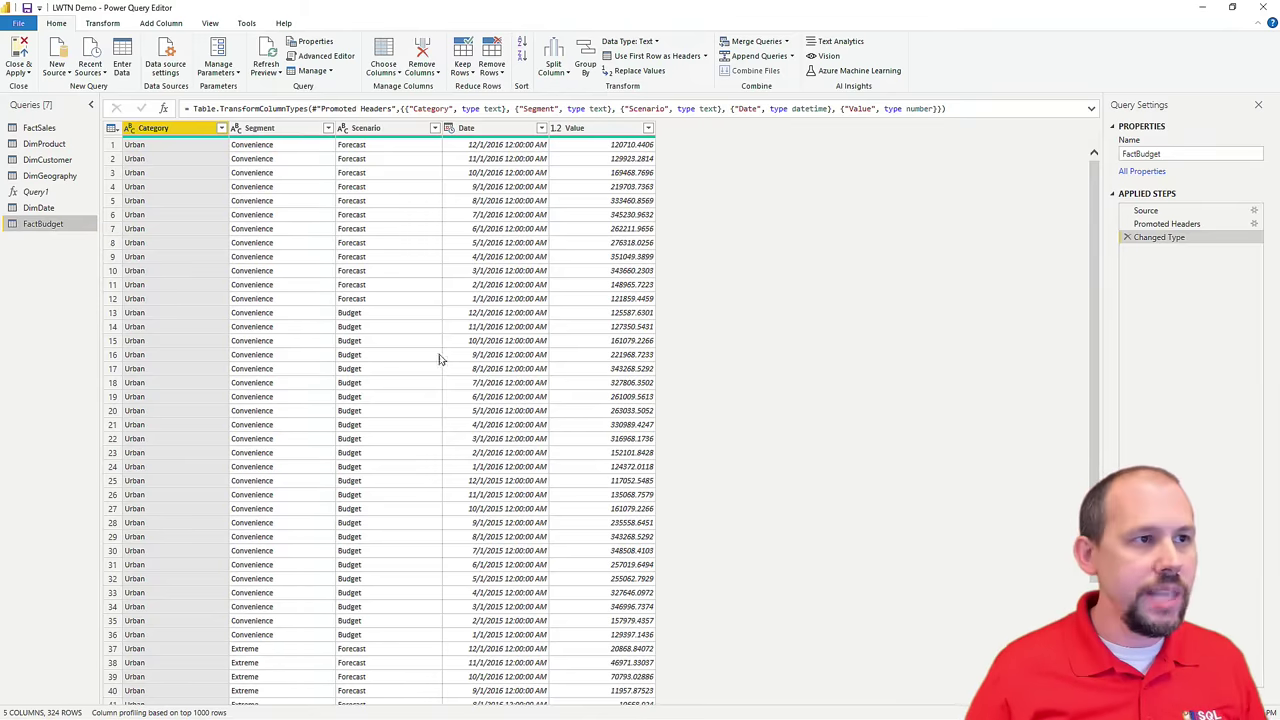
Step: Try to change FactBudget's Date column to the Date type by replacing the existing conversion
click(450, 134)
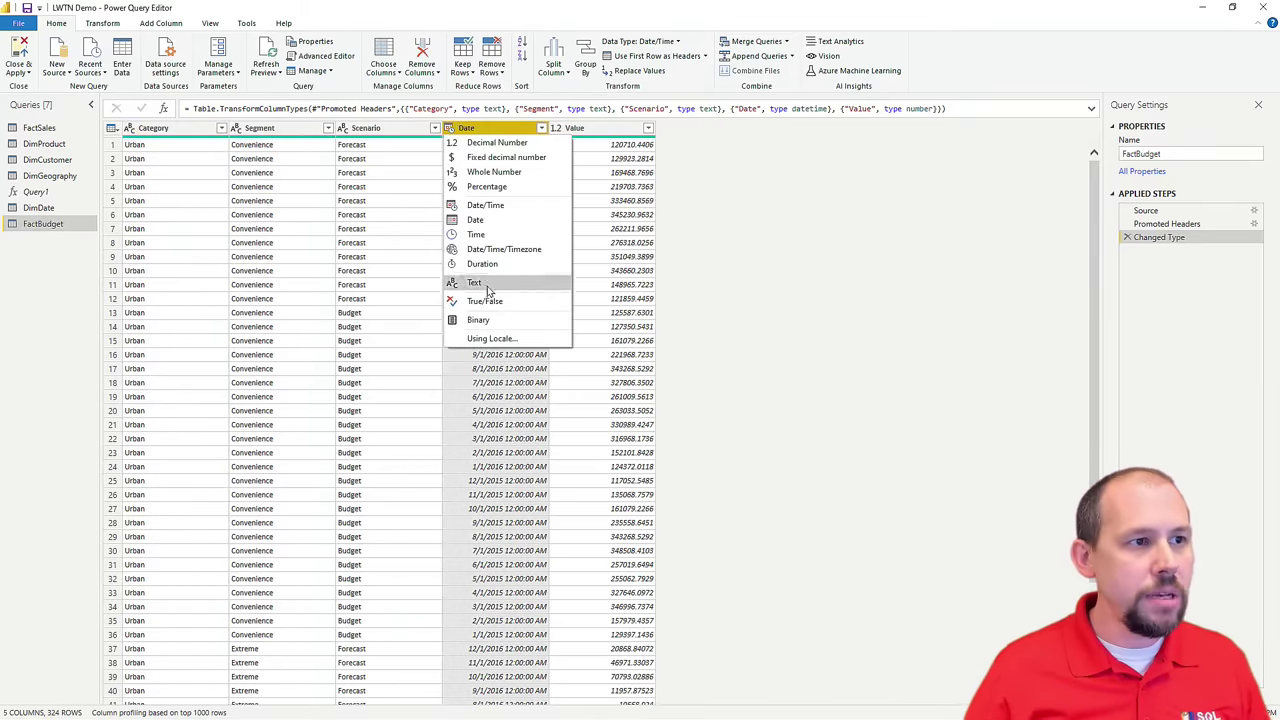
click(490, 220)
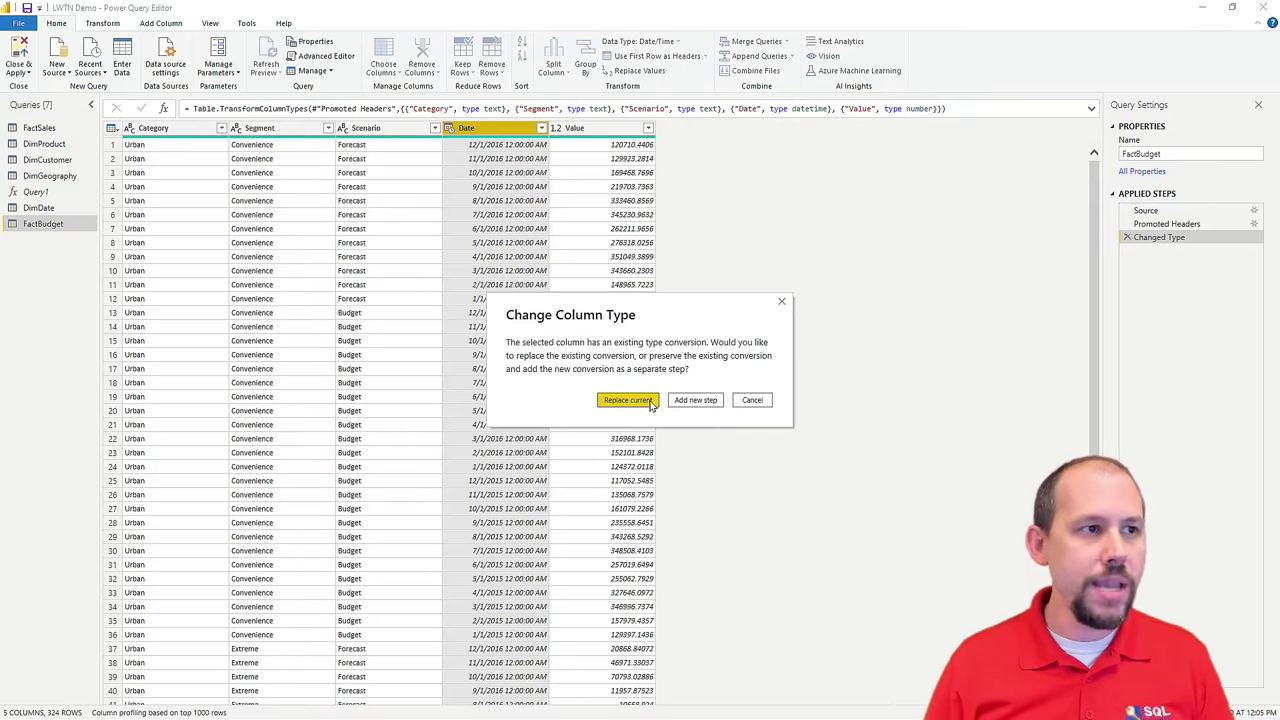
click(628, 400)
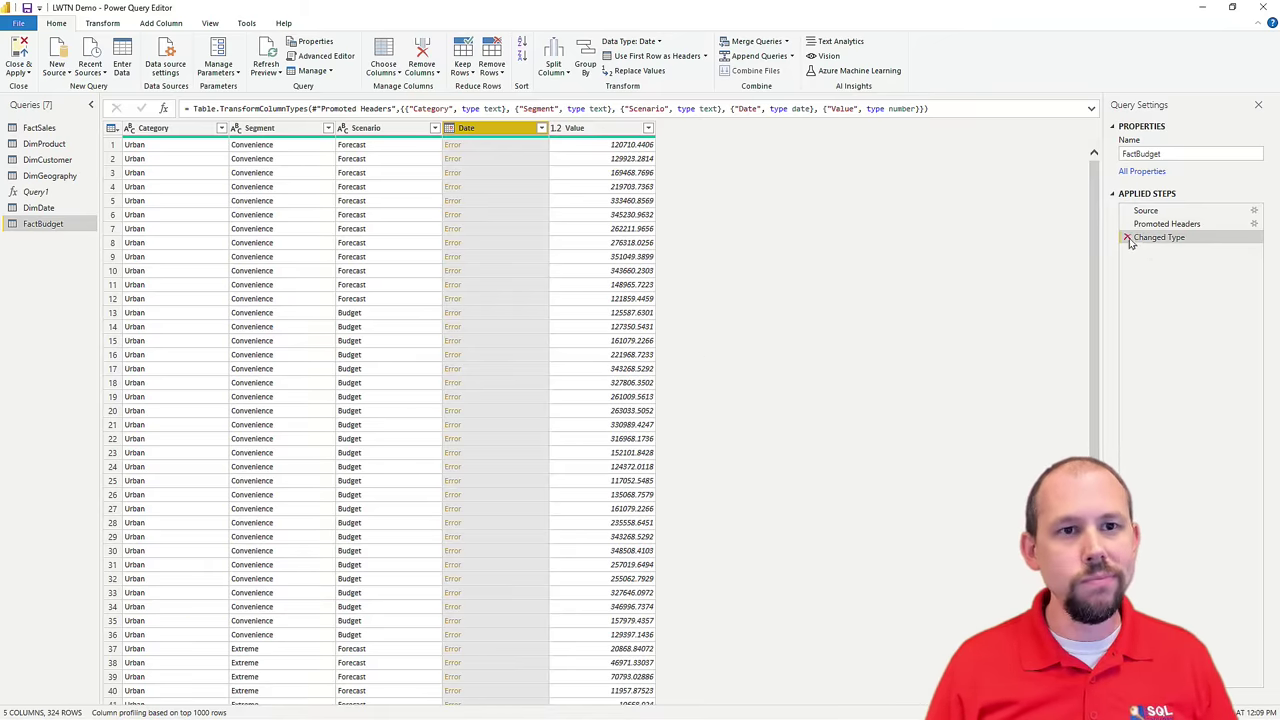
Step: Remove the Changed Type step from the FactBudget query's applied steps
click(1127, 237)
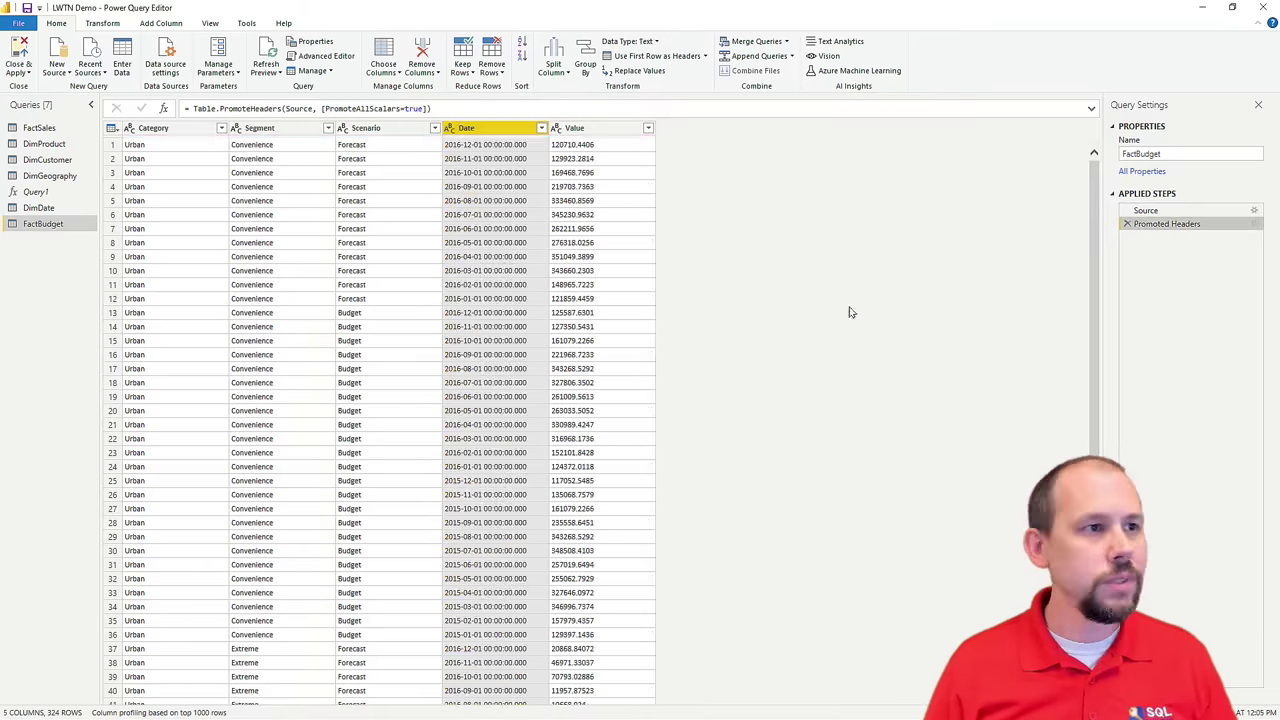
Step: Try to convert FactBudget's text Date column directly to the Date type and inspect the first row's cell details
click(451, 128)
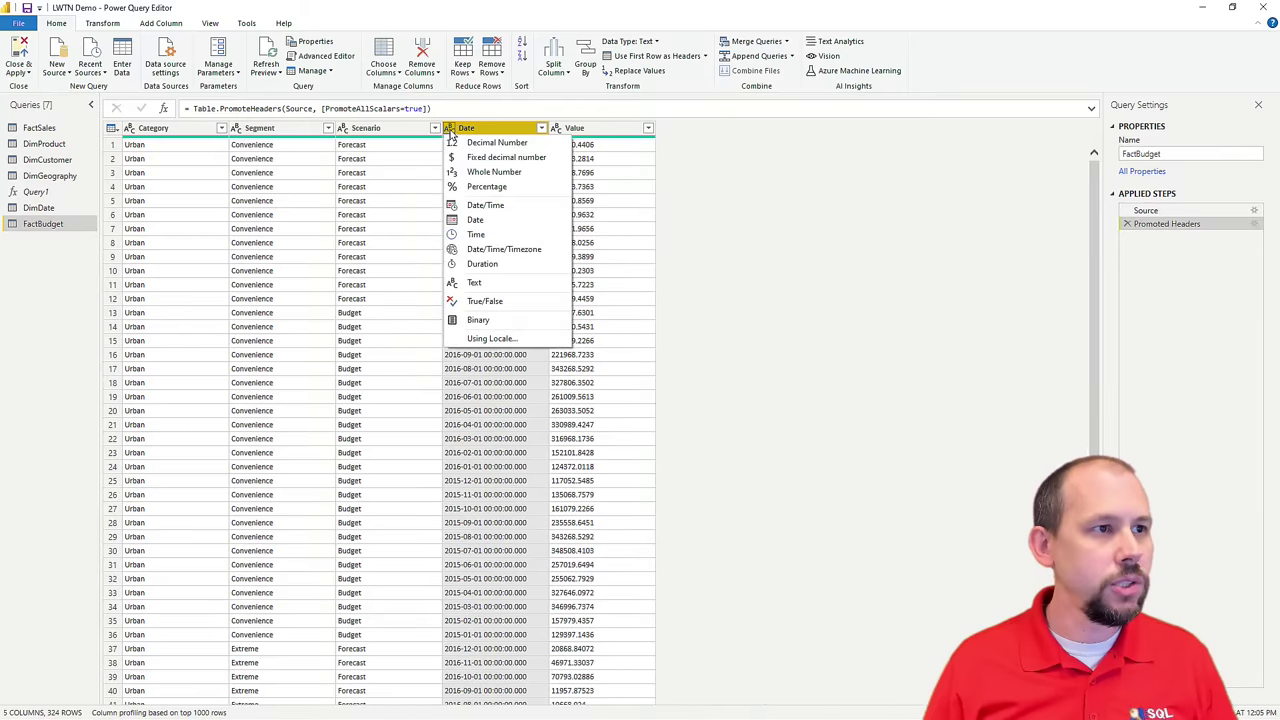
click(483, 221)
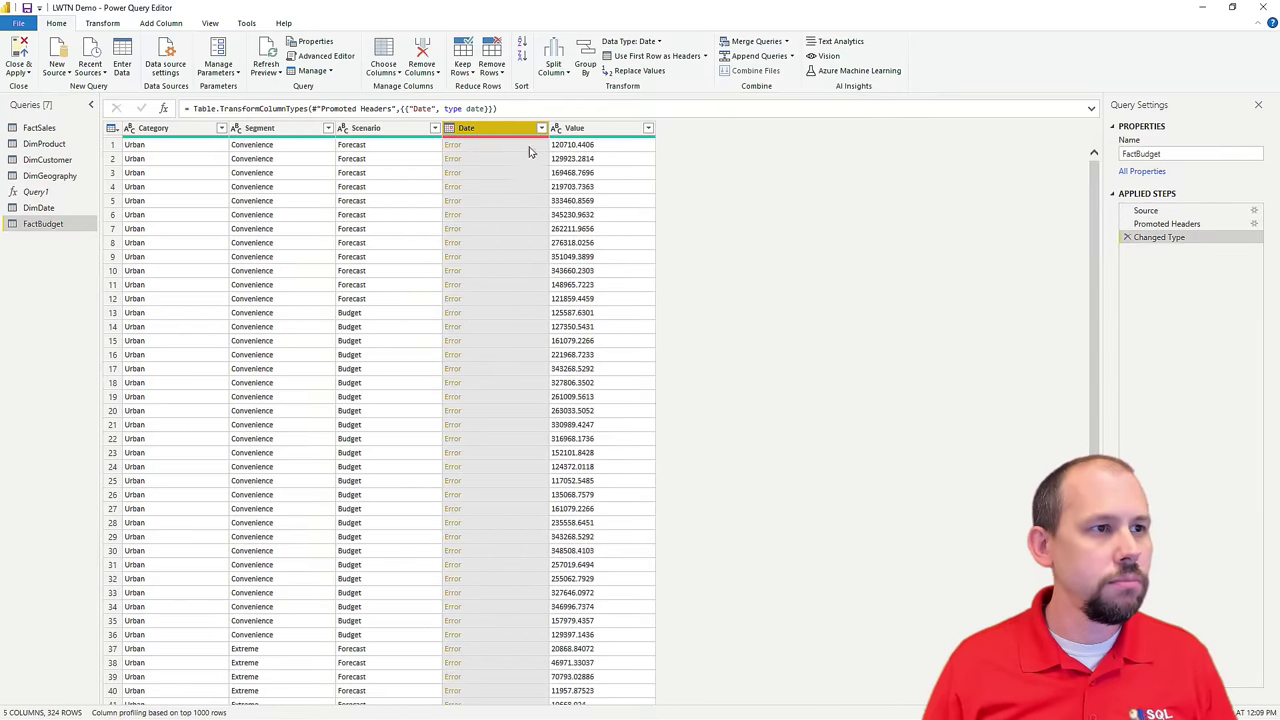
click(529, 146)
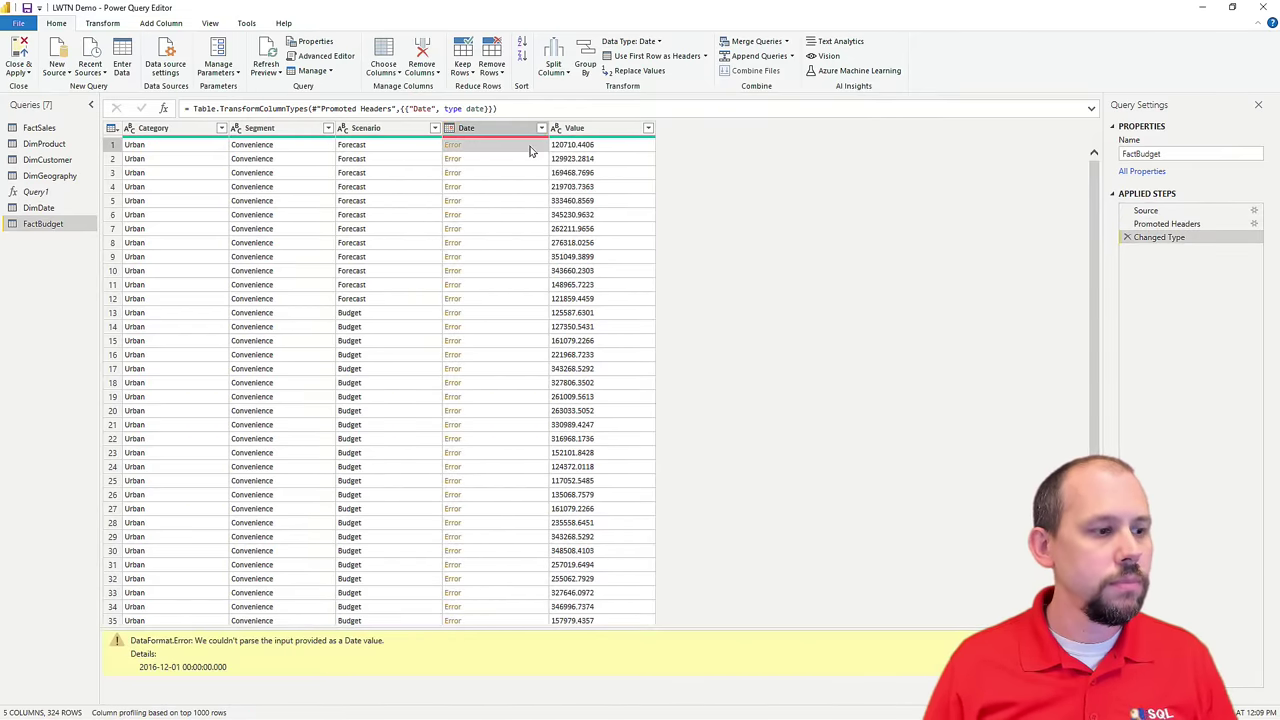
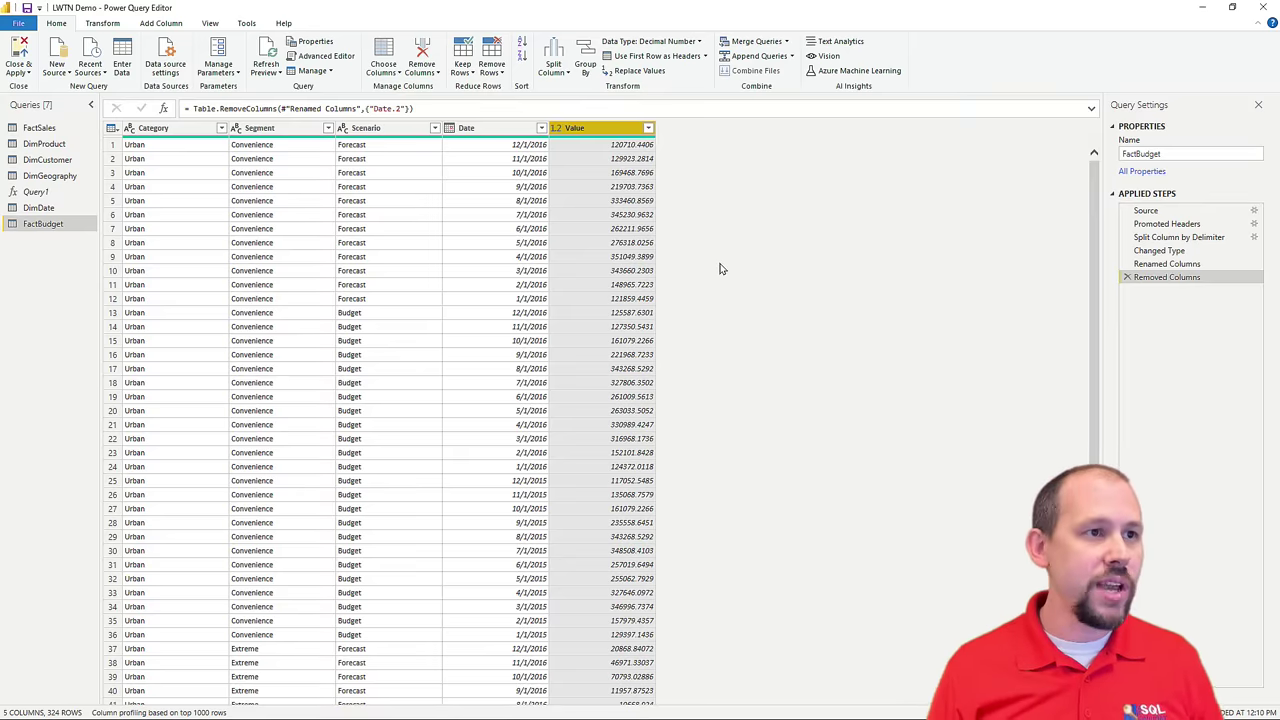
Step: Keep only the ProductID, Date, CustomerID, Units, Unit Cost and Unit Price columns in the FactSales query
click(40, 128)
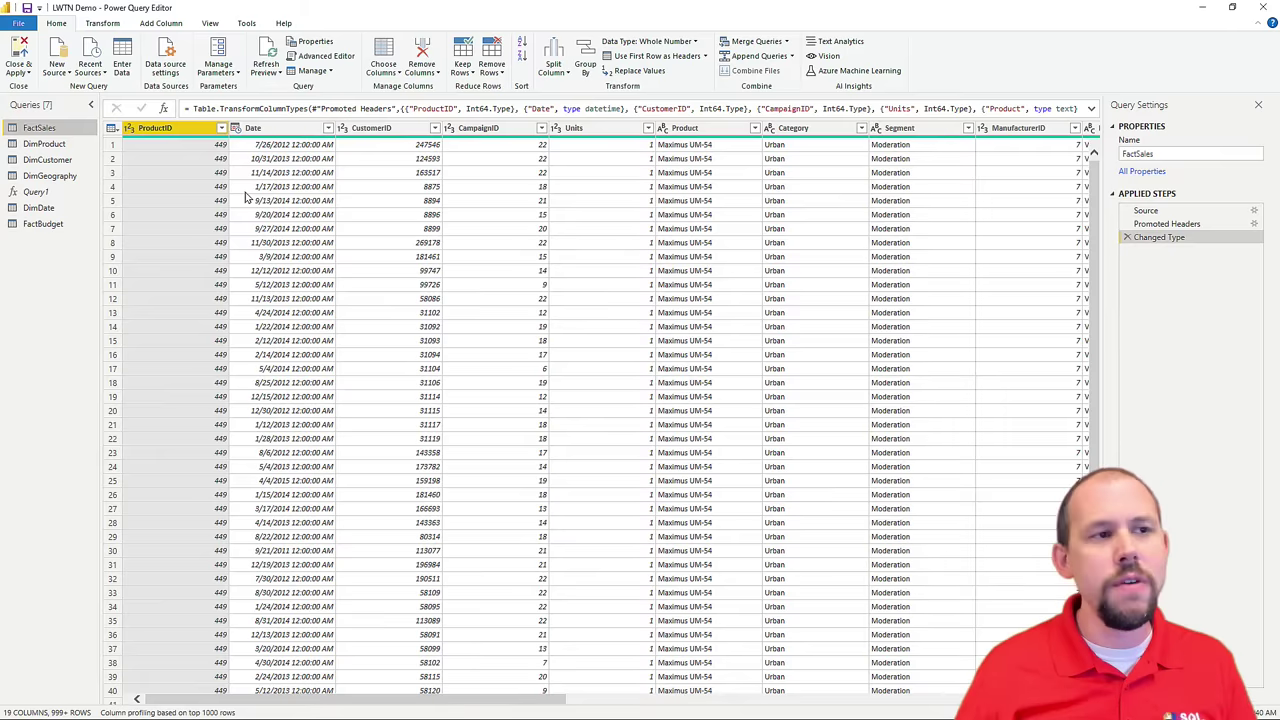
click(386, 74)
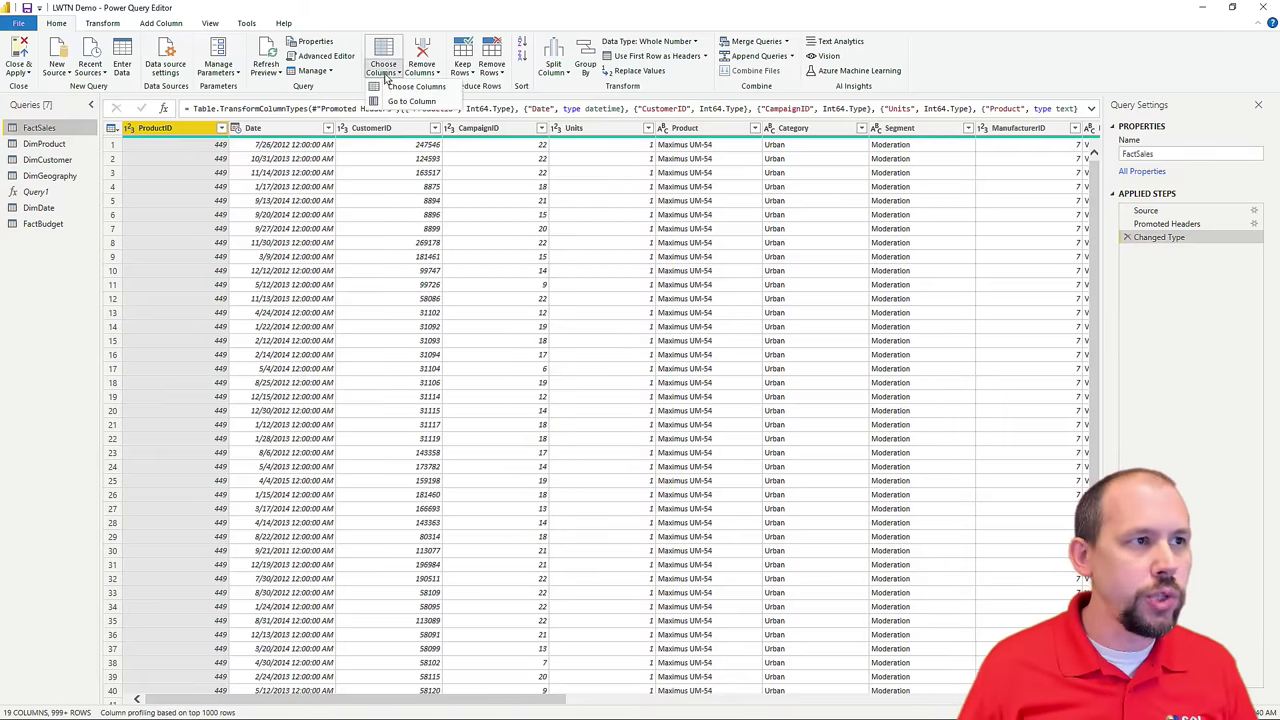
click(412, 87)
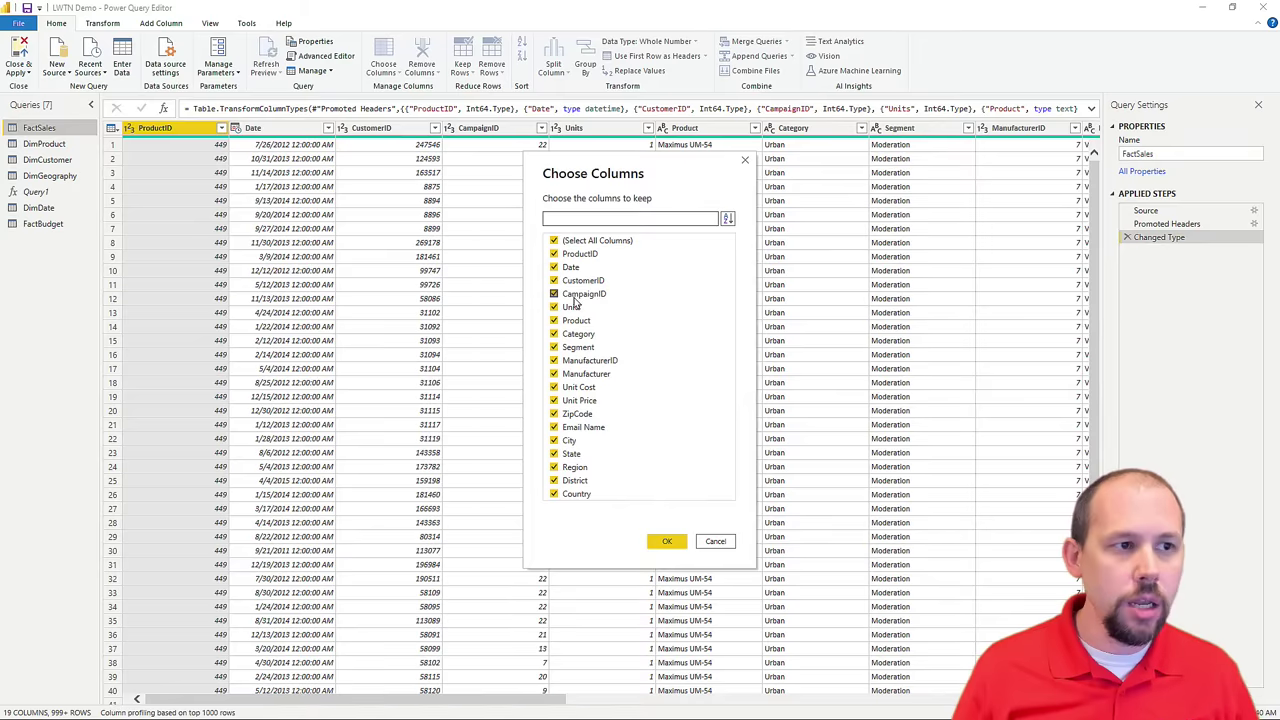
click(554, 294)
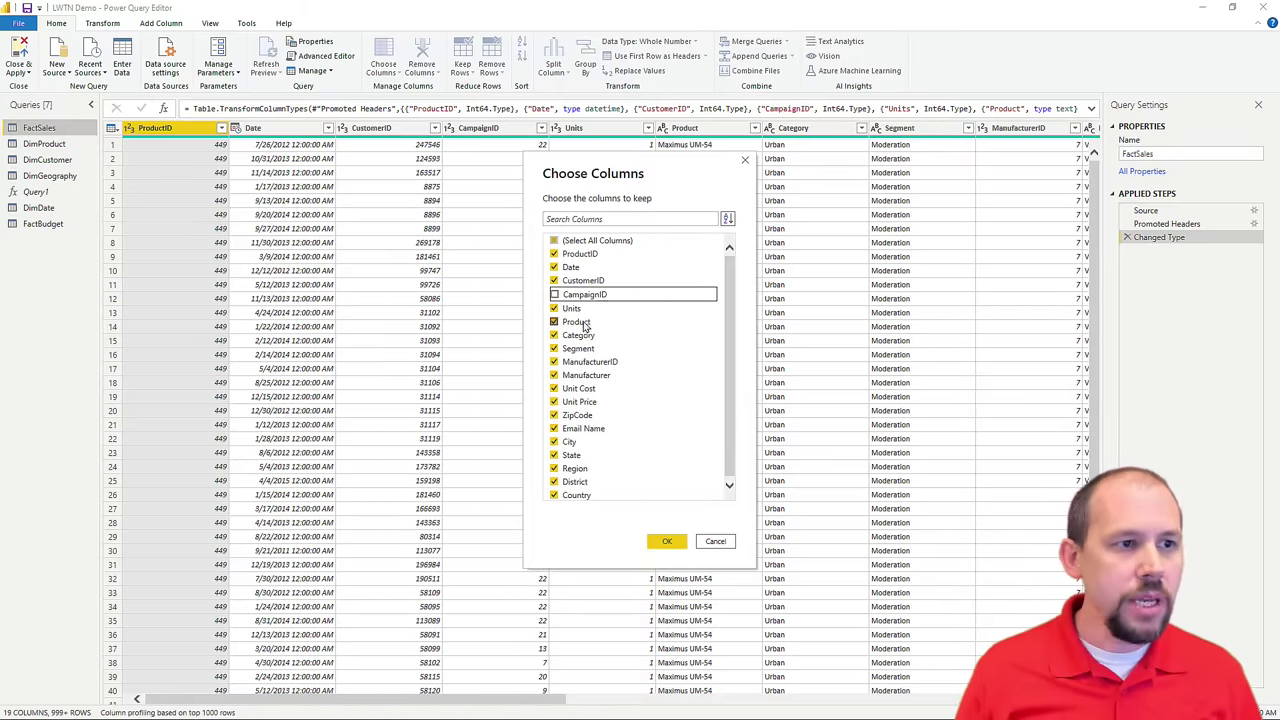
click(554, 321)
click(554, 335)
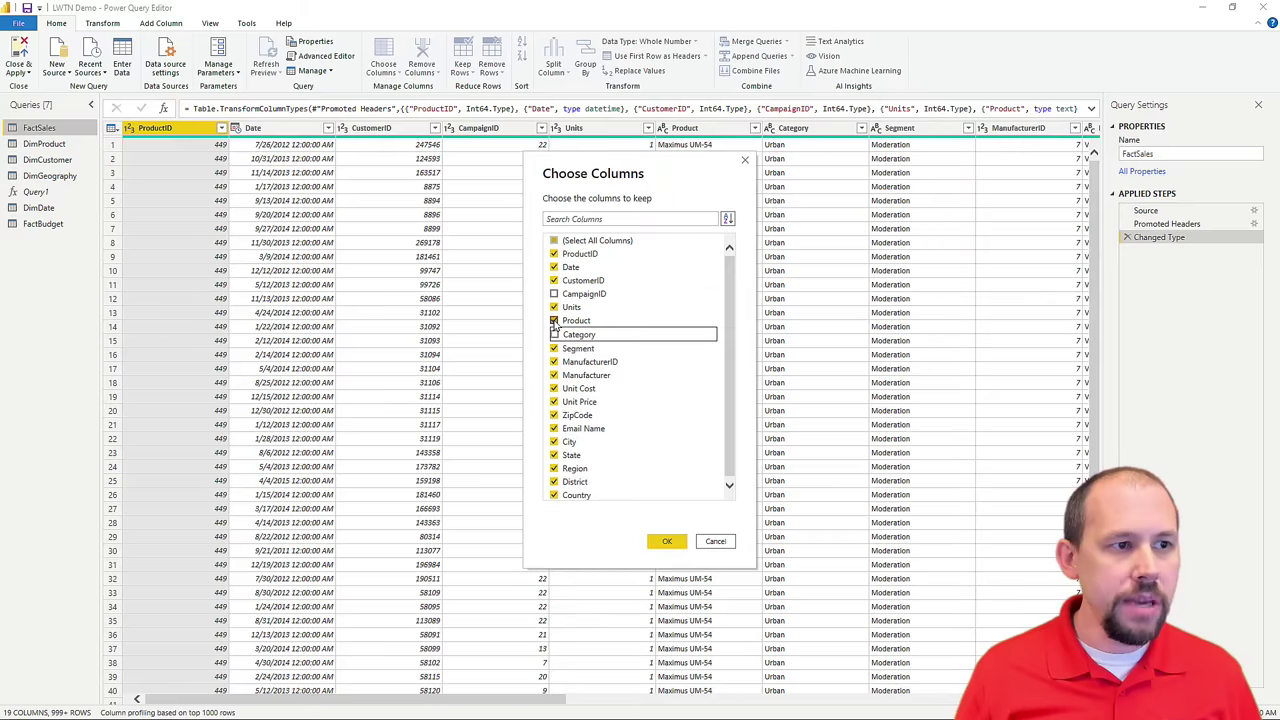
click(554, 348)
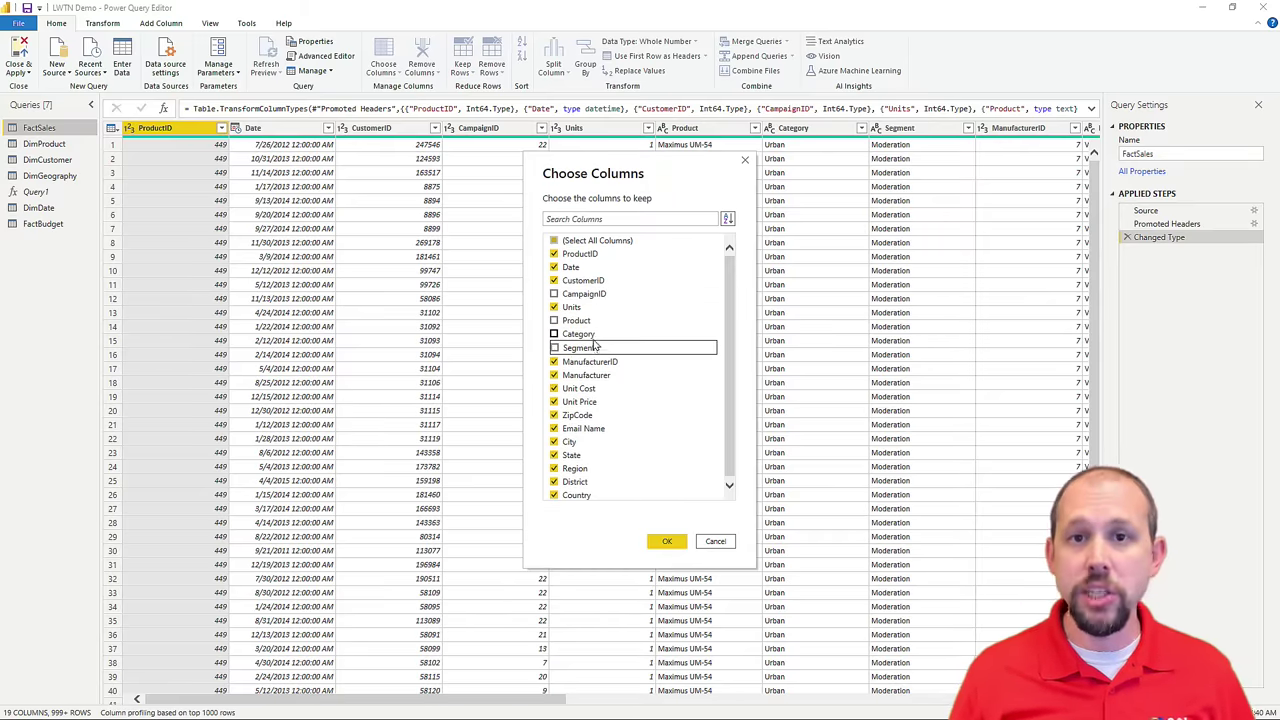
click(554, 361)
click(554, 374)
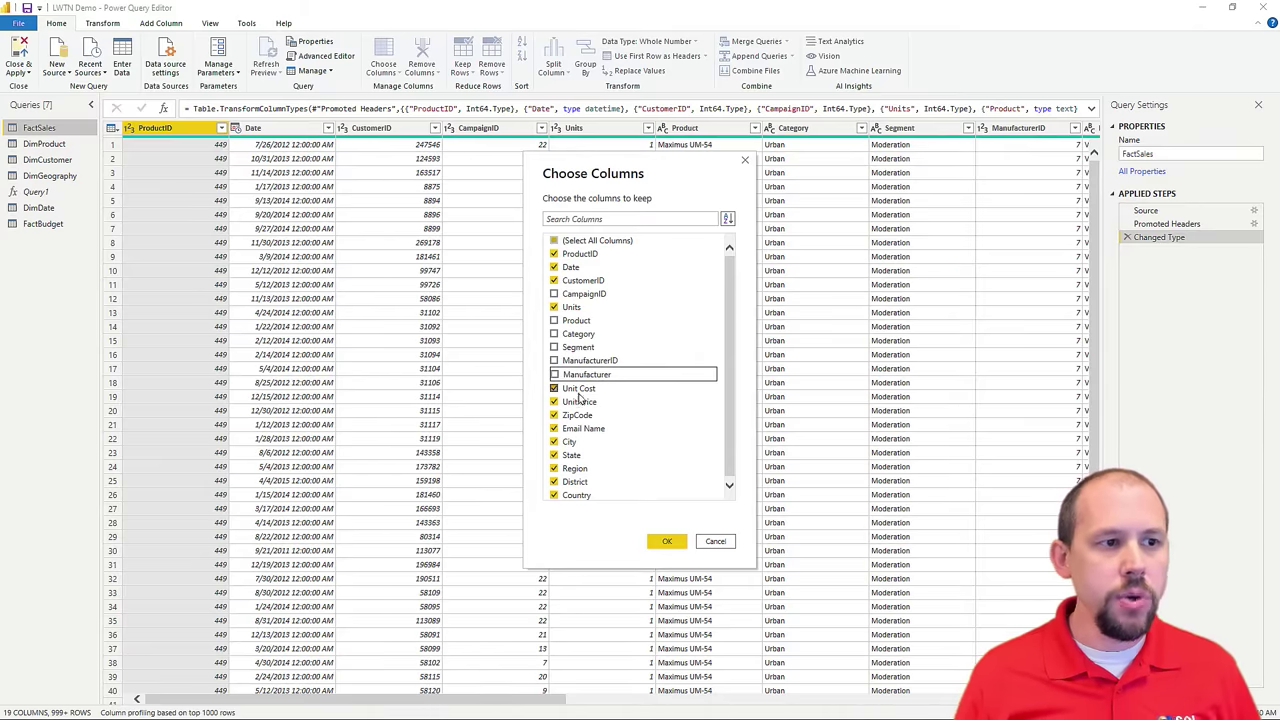
click(556, 415)
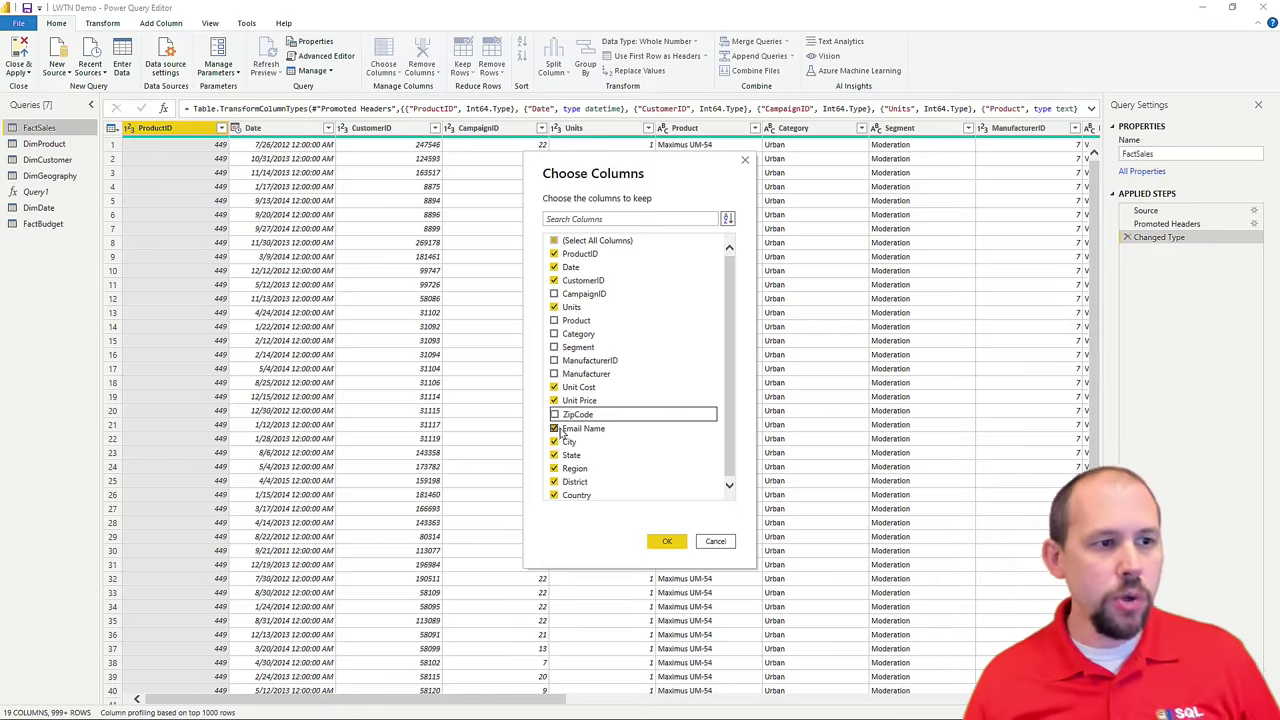
click(555, 428)
click(555, 441)
click(555, 455)
click(555, 468)
click(555, 482)
click(555, 495)
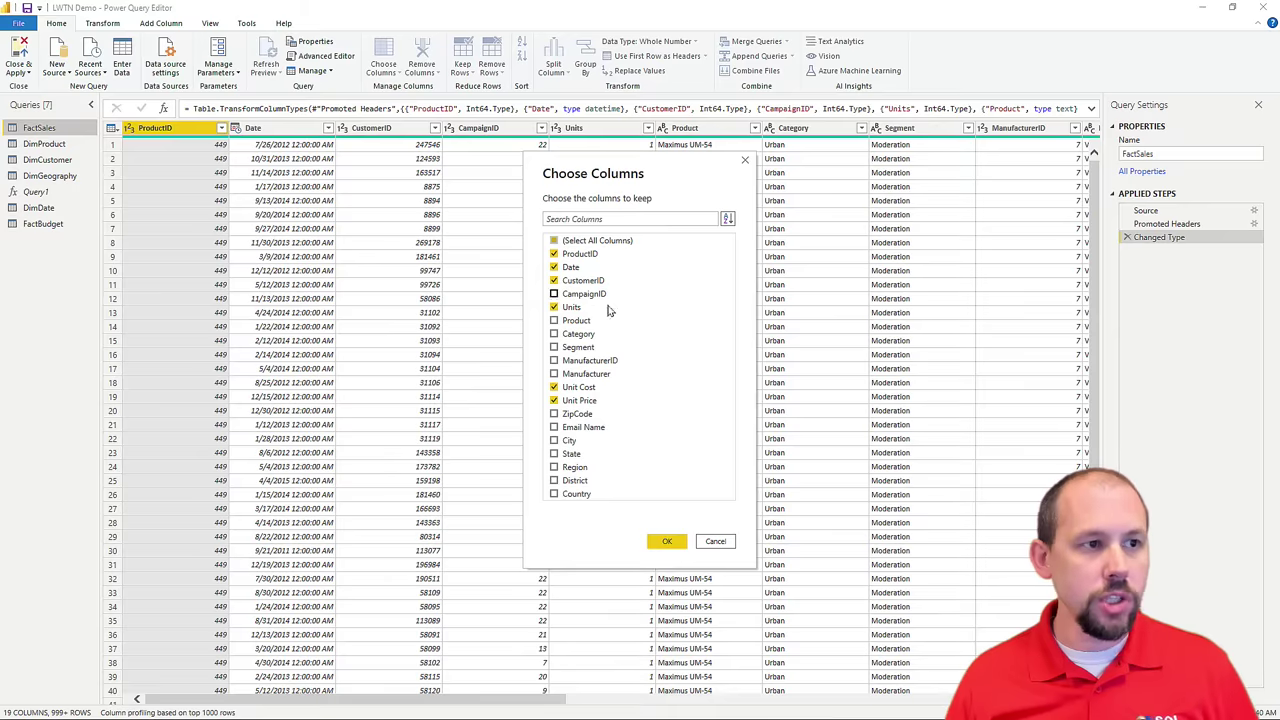
click(666, 542)
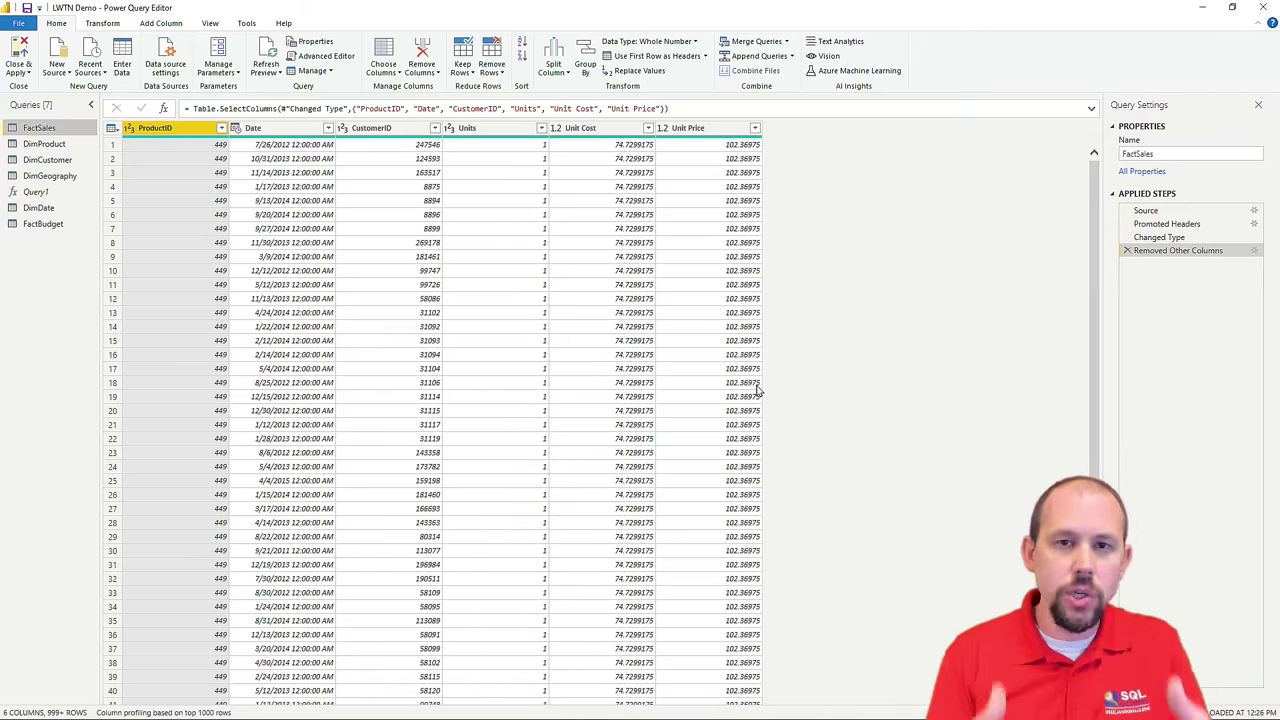
Step: Examine the Unit Cost and Unit Price columns in the DimProduct query
click(55, 147)
click(702, 150)
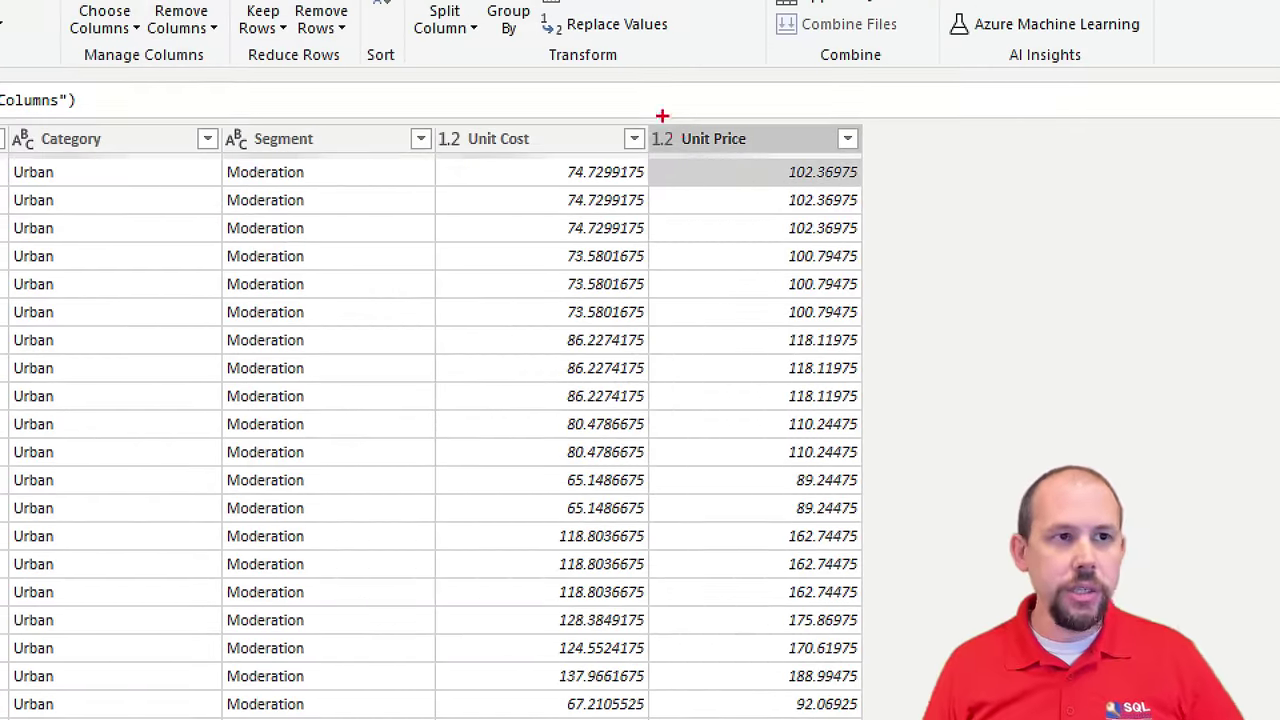
mouse_move(626, 94)
mouse_down()
mouse_move(906, 354)
mouse_move(888, 323)
mouse_up()
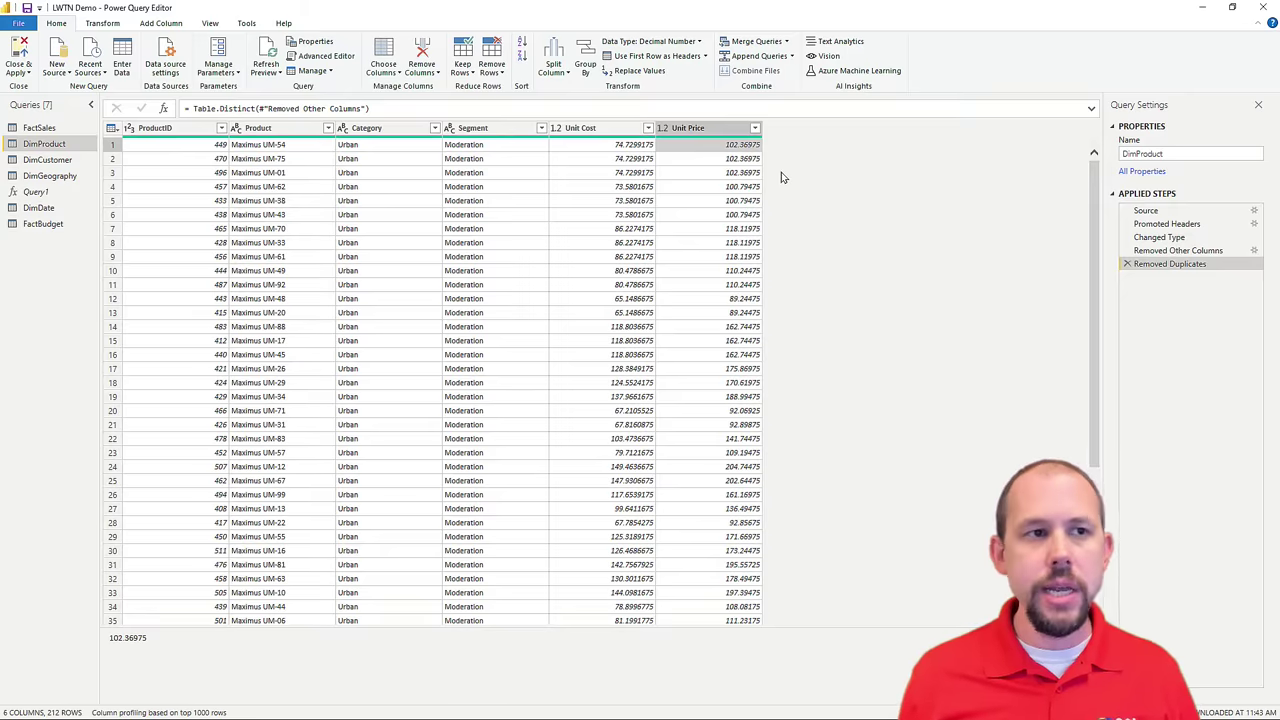
Step: Sort the DimProduct query by ProductID in ascending order
click(221, 128)
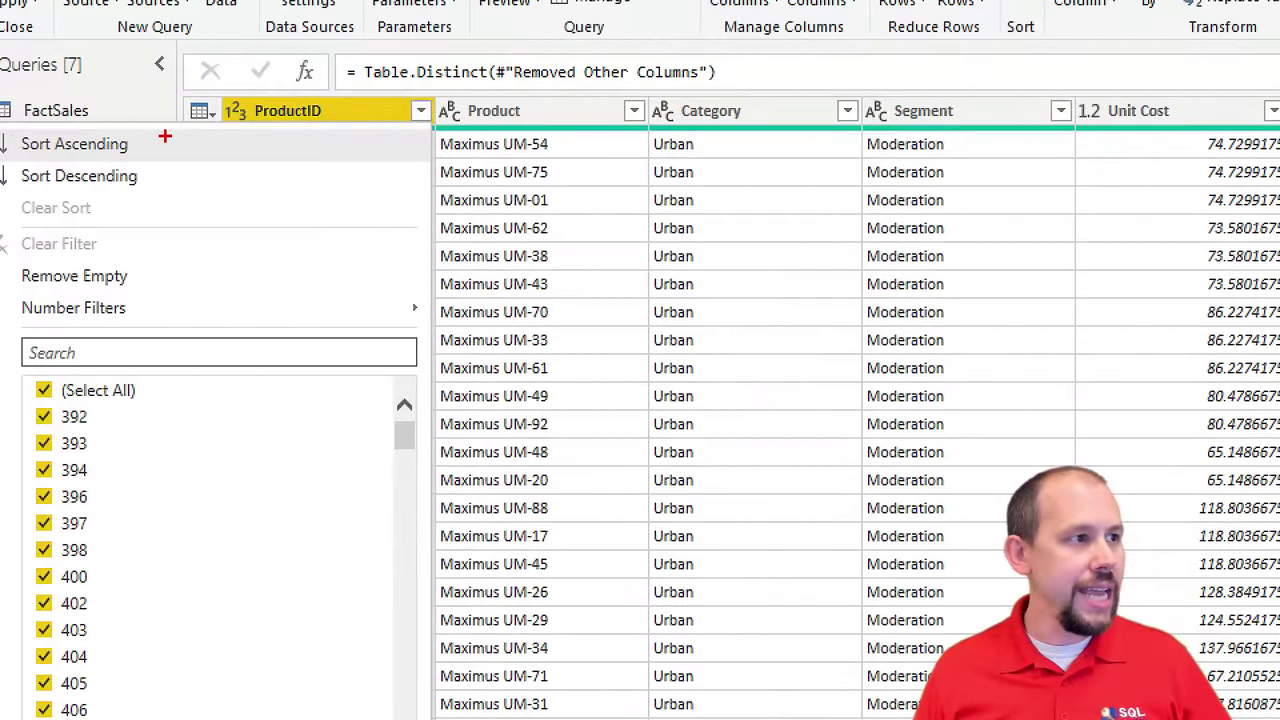
key(Escape)
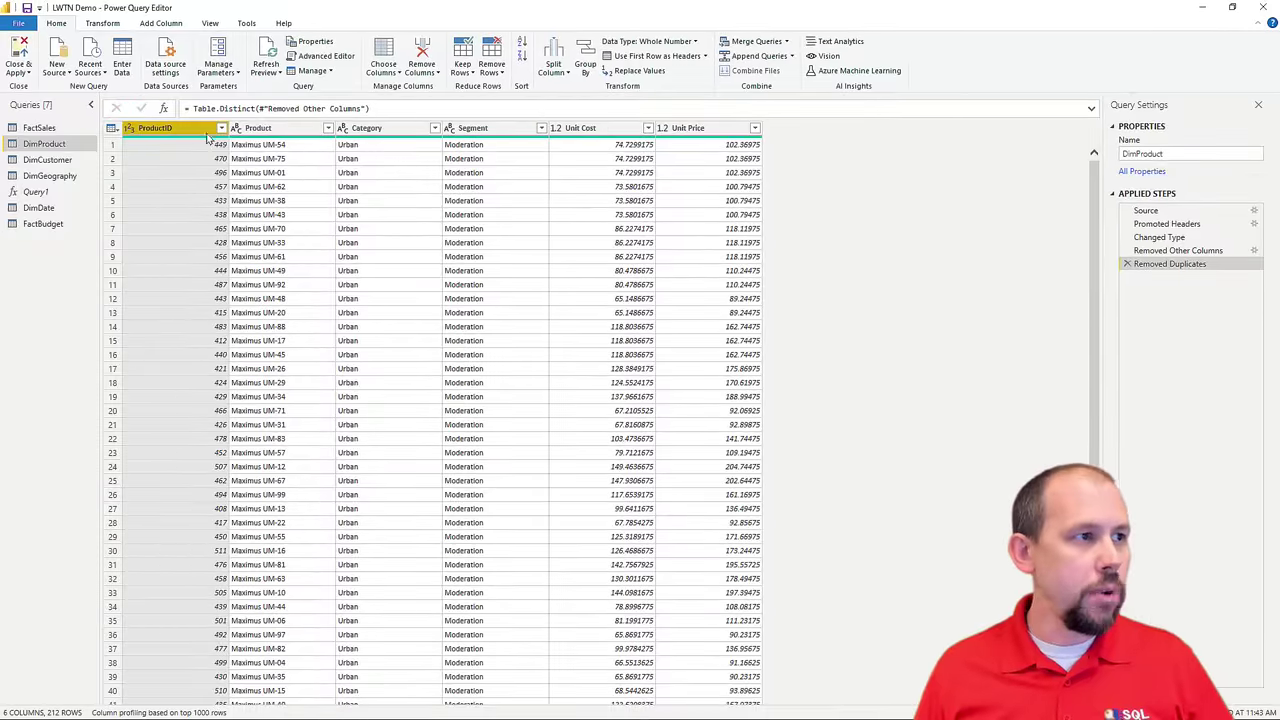
click(221, 128)
click(128, 144)
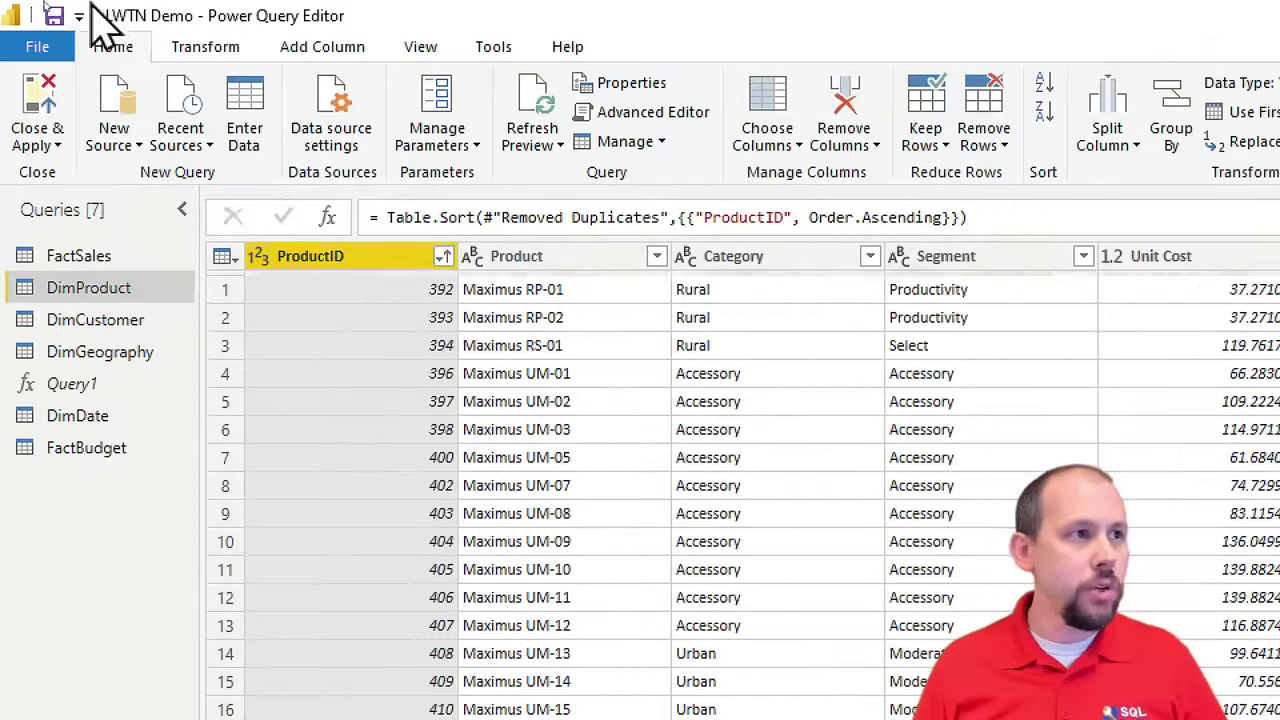
Step: Add an index column starting from 1 to DimProduct and rename it ProductSK
click(315, 47)
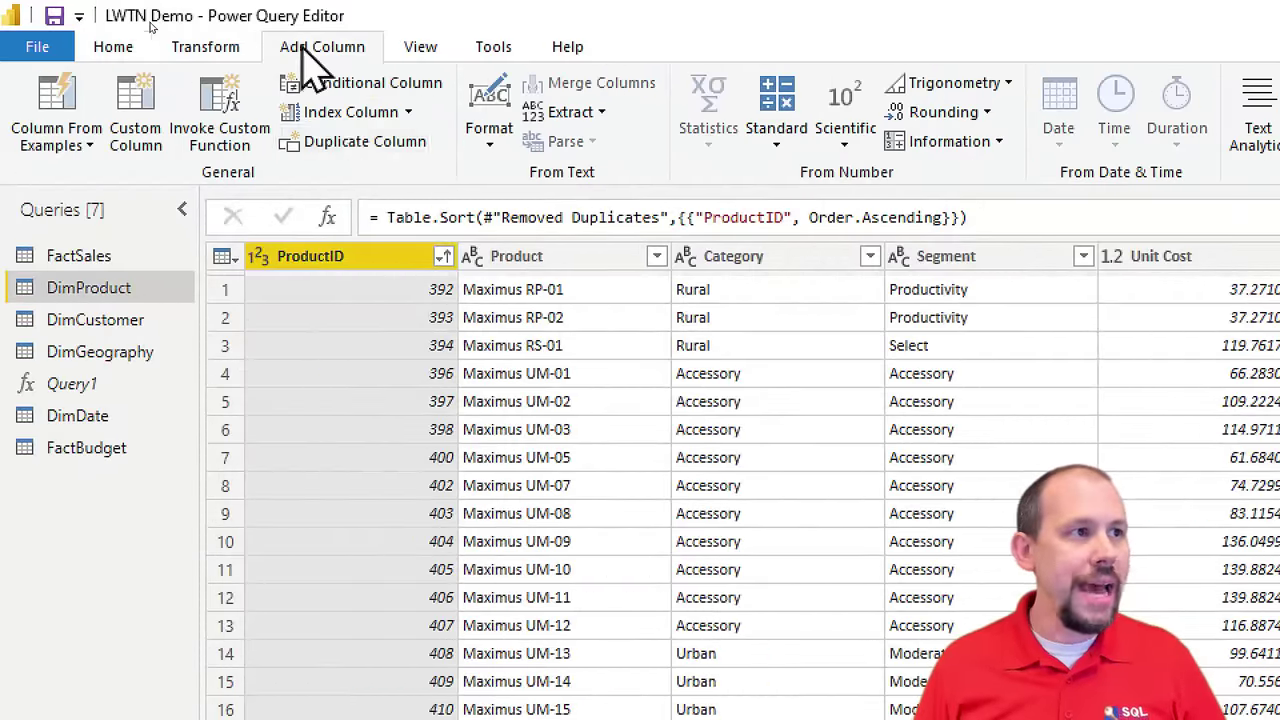
click(409, 113)
click(369, 171)
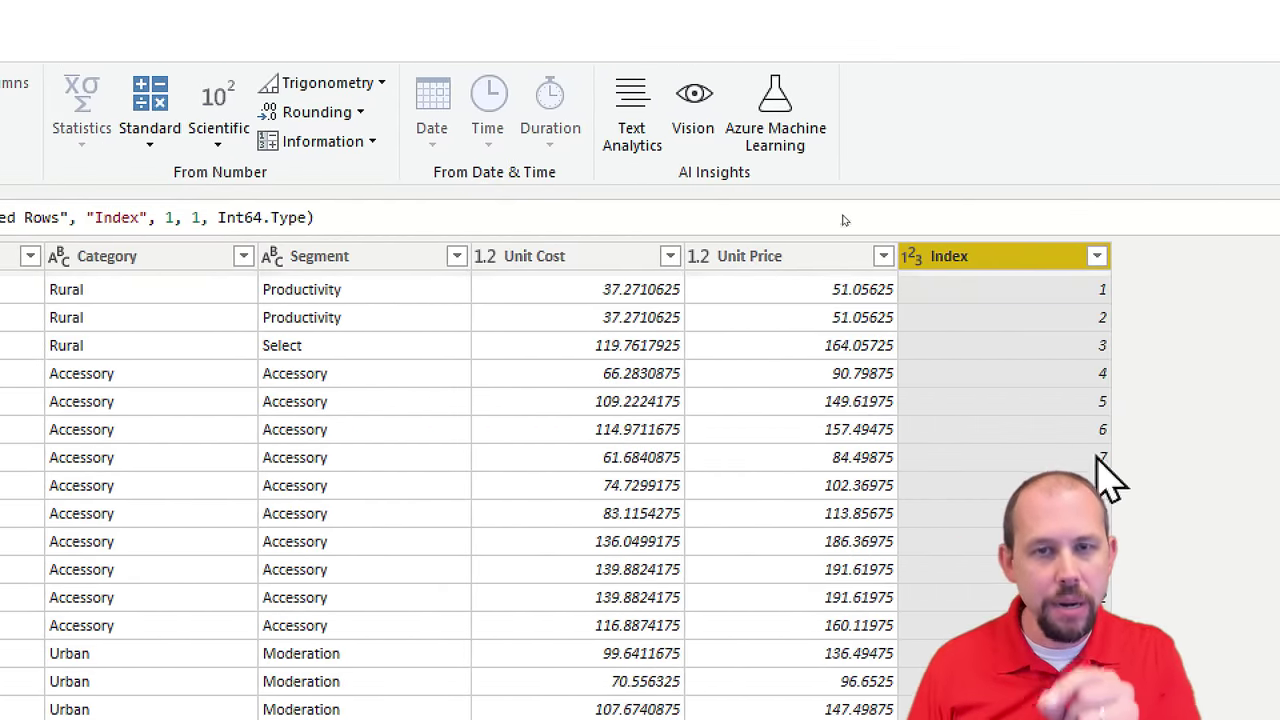
double_click(1000, 258)
text(ProductSK)
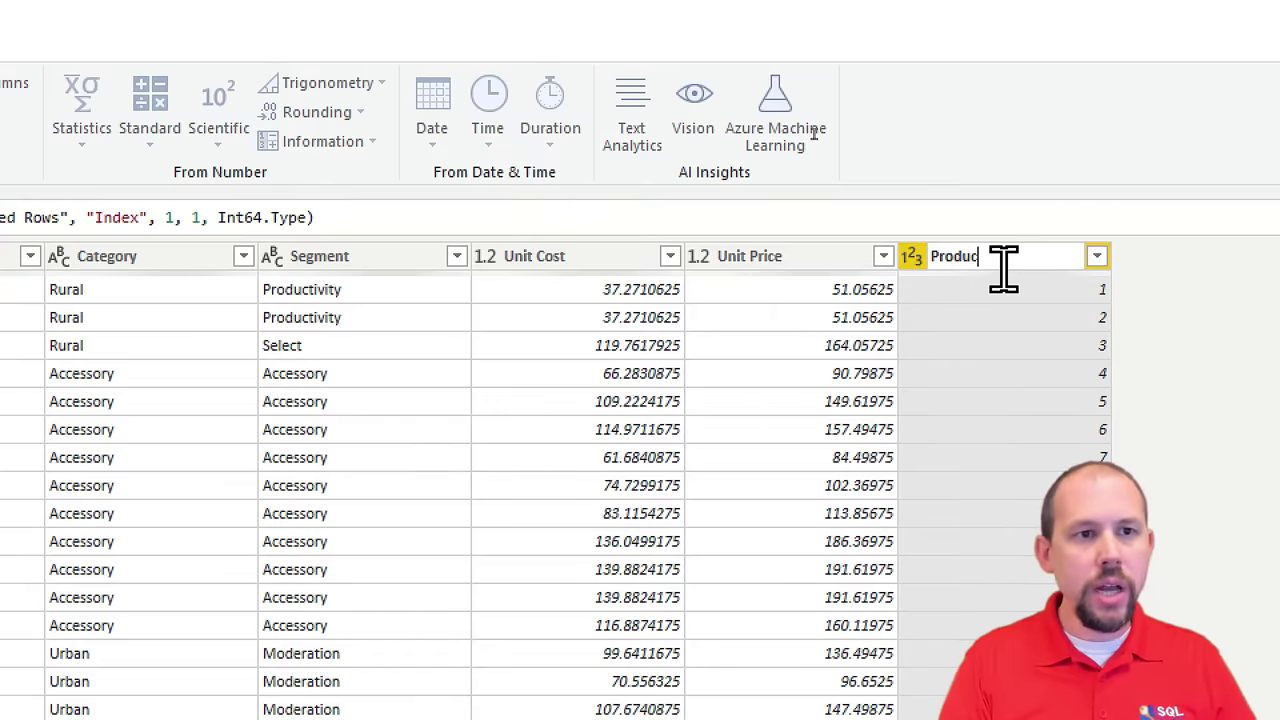
key(Return)
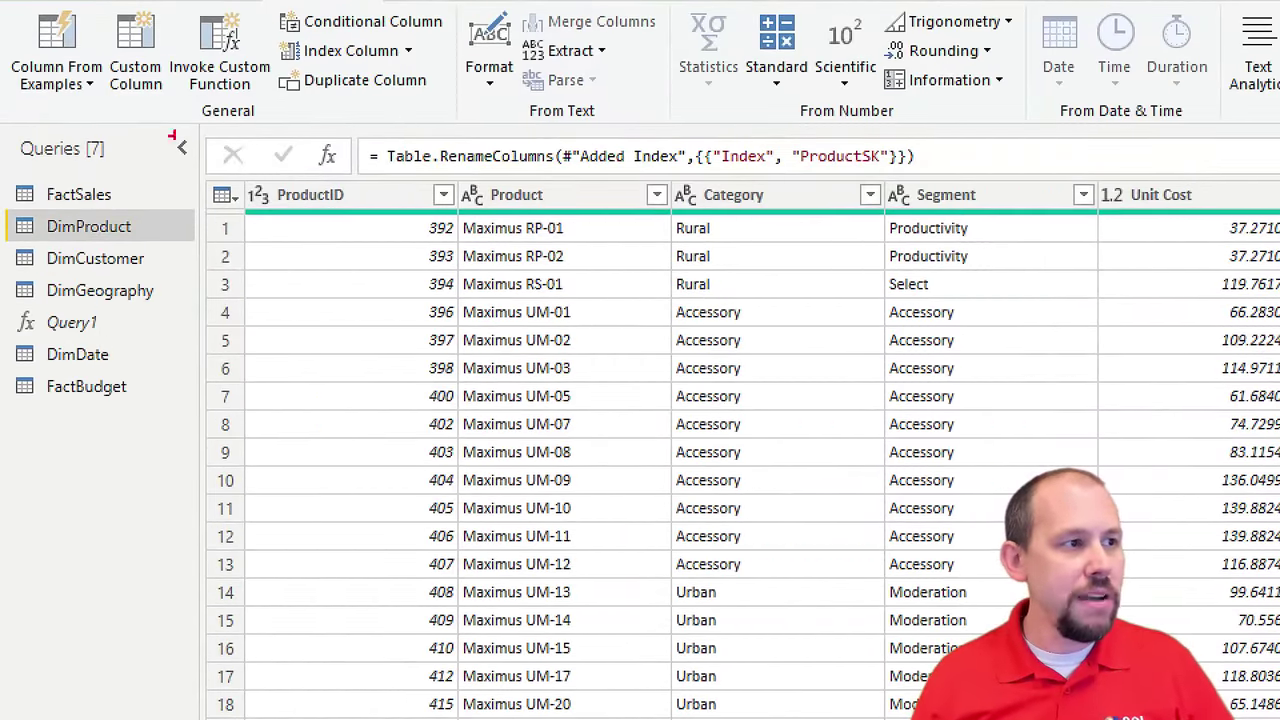
Step: Check the Unit Cost column in the FactSales query, and close and apply the query changes to the model
drag(201, 179, 460, 438)
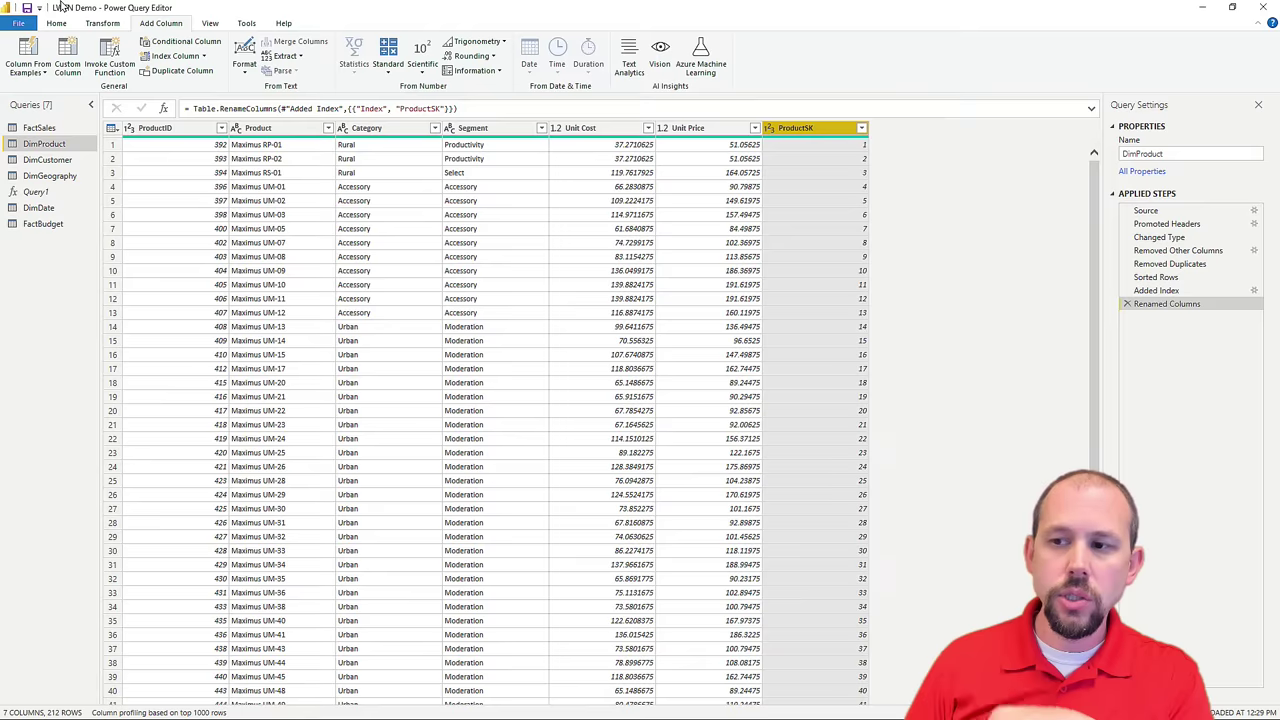
click(50, 129)
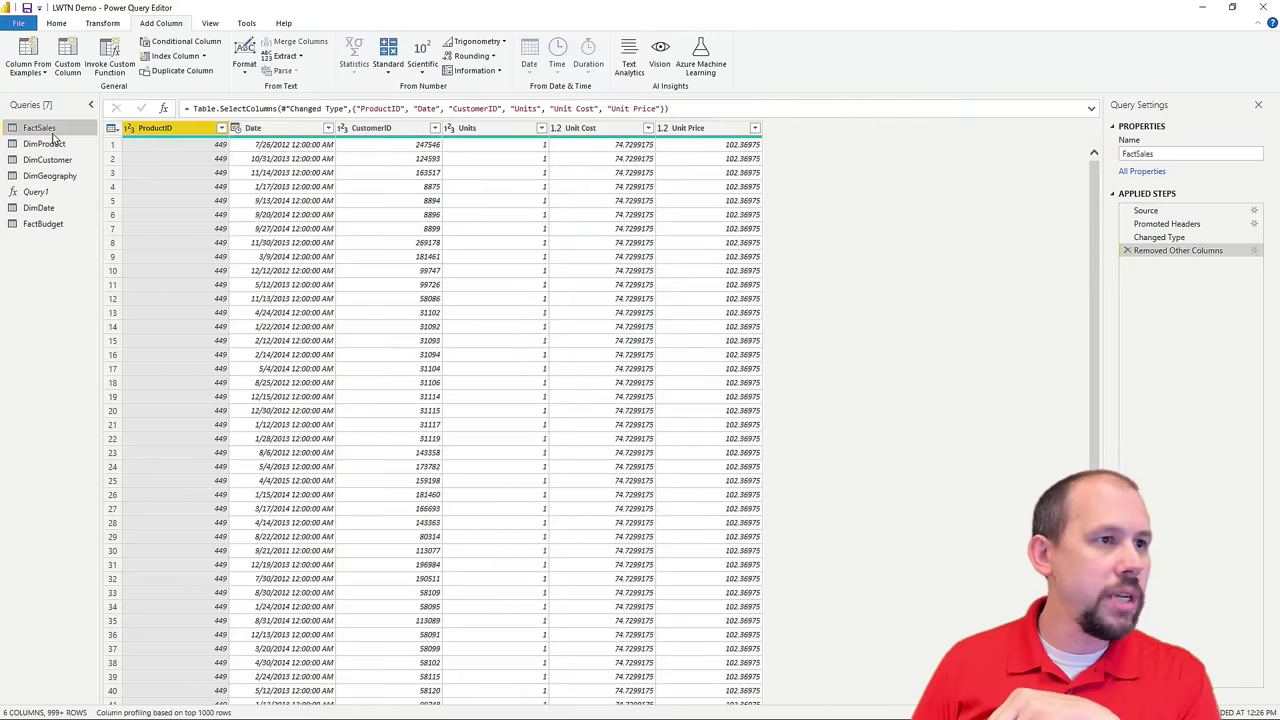
click(617, 148)
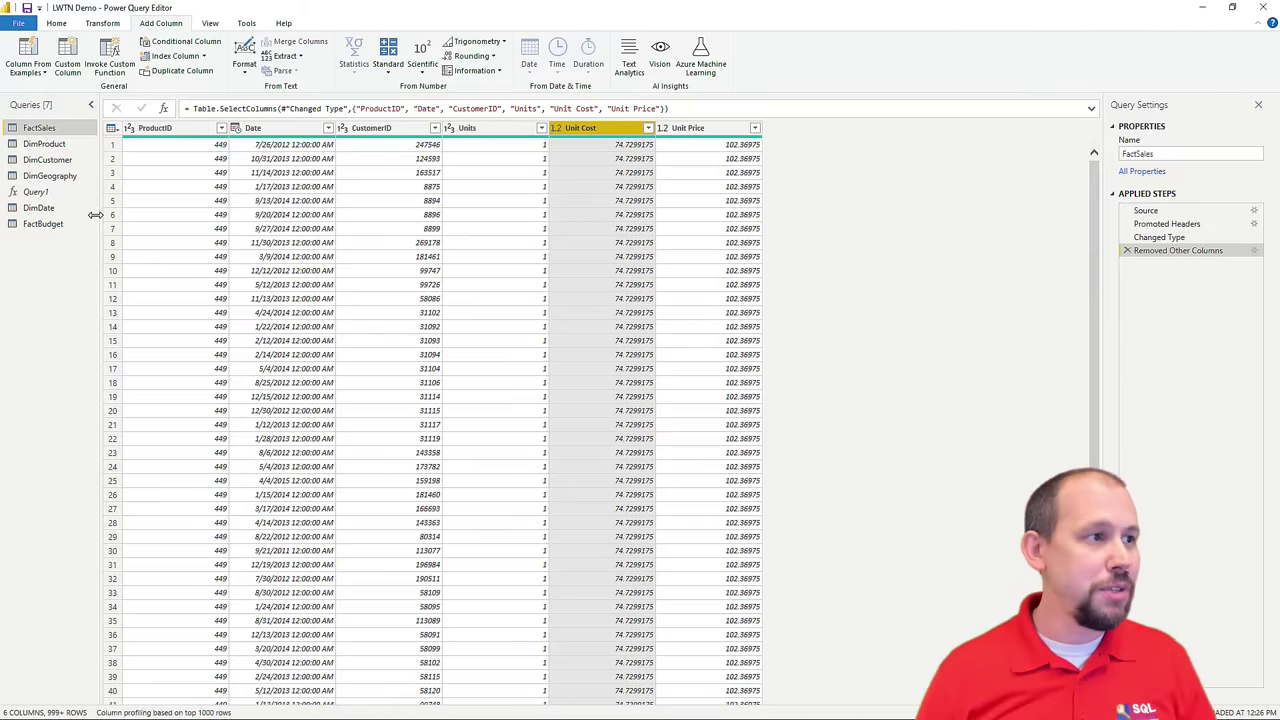
scroll(24, 62, up, 2)
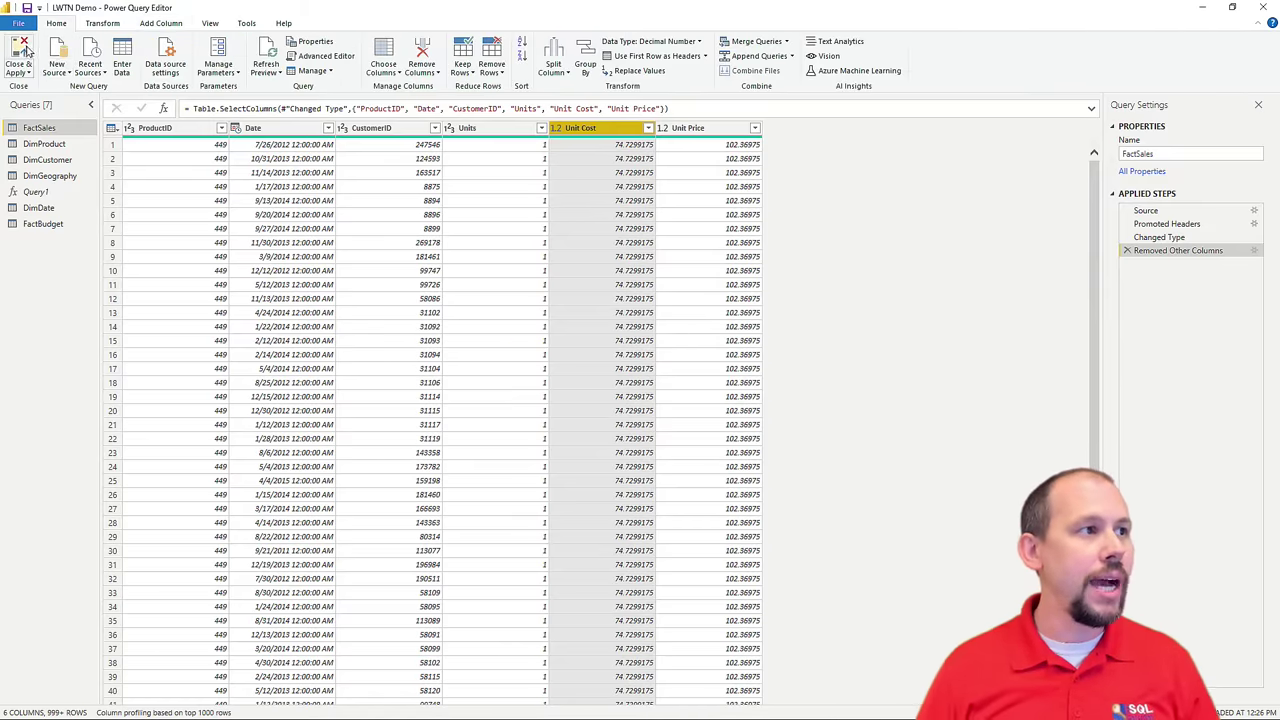
click(20, 58)
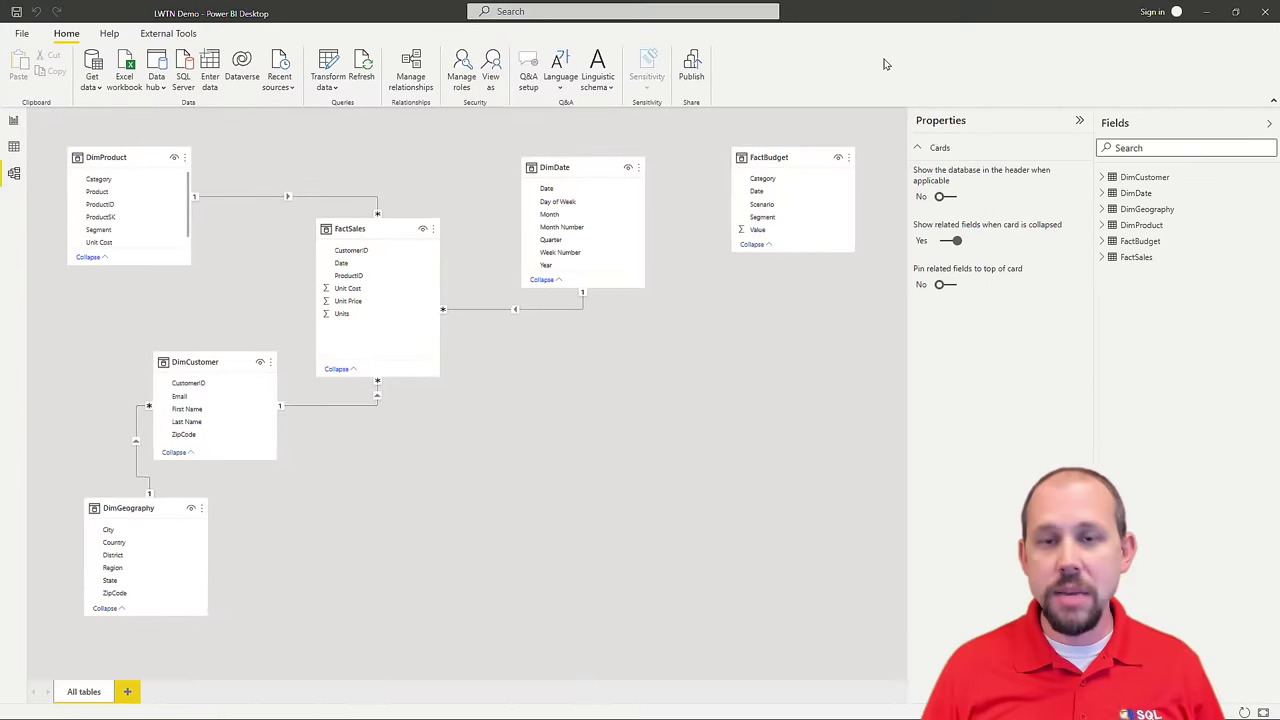
Step: Place the FactBudget table below DimDate in the model diagram and relate DimDate's Date column to FactBudget's Date column
drag(791, 161, 593, 439)
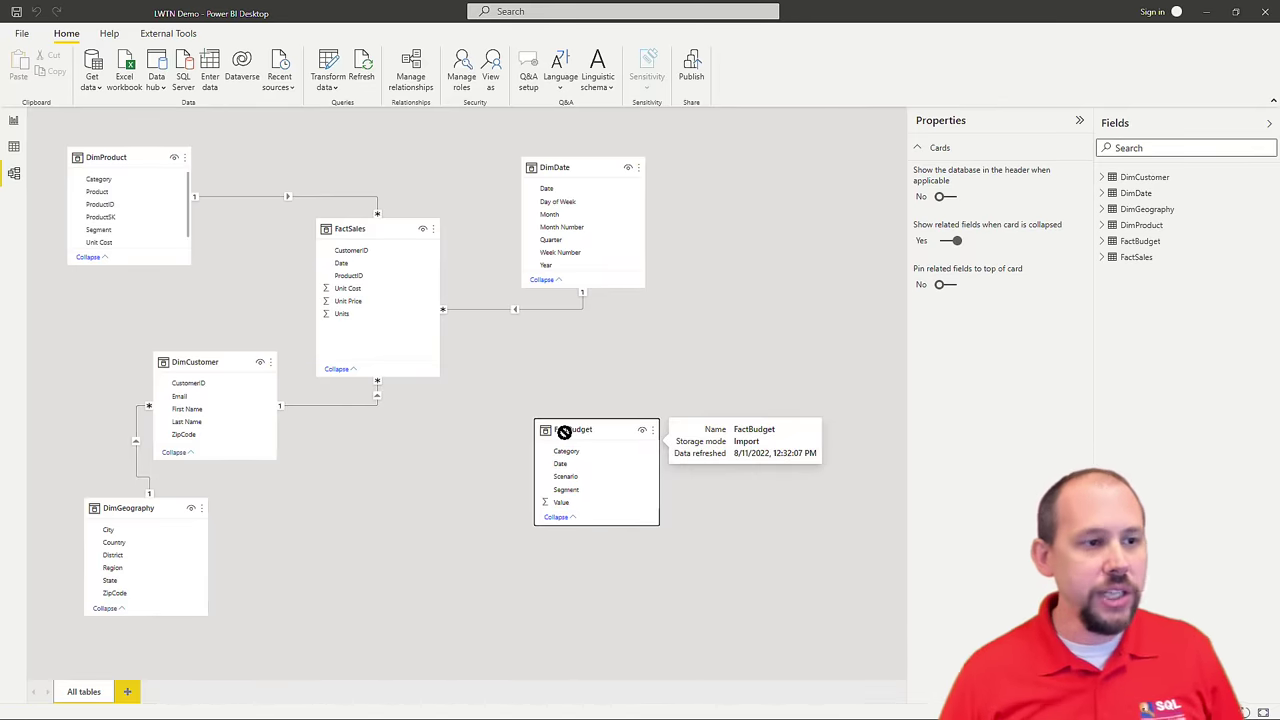
drag(558, 190, 563, 469)
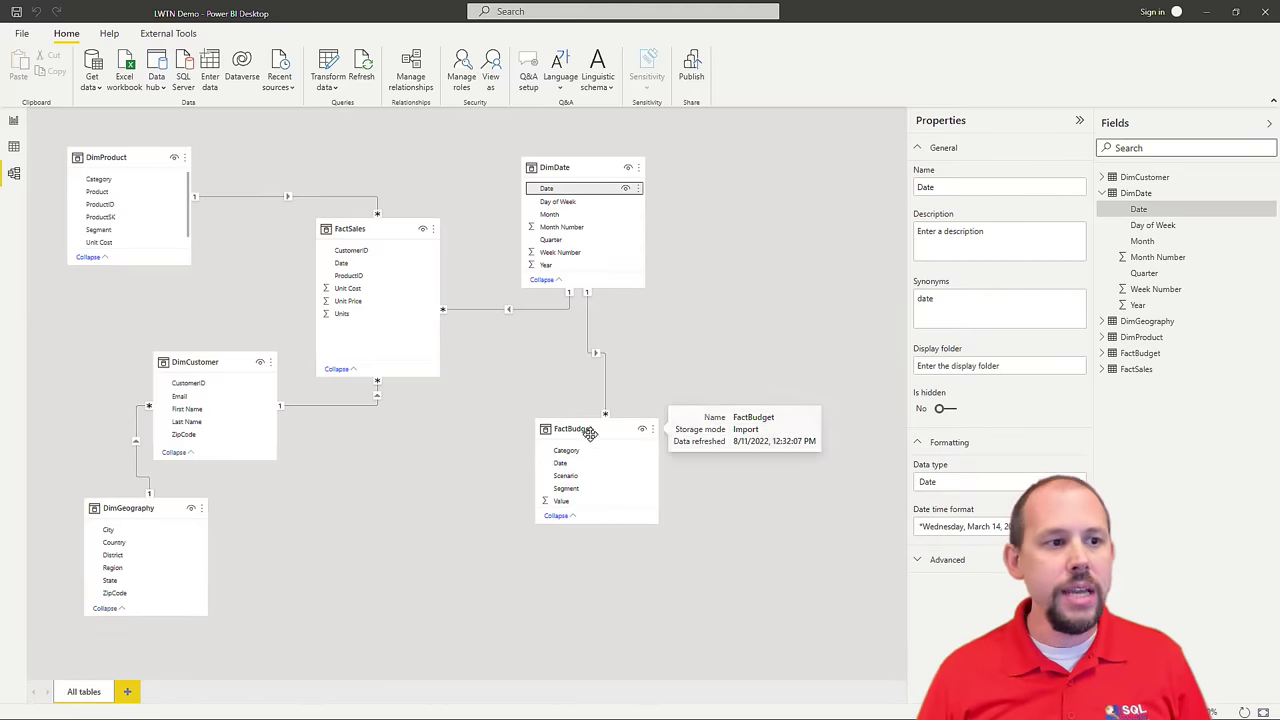
drag(591, 434, 607, 436)
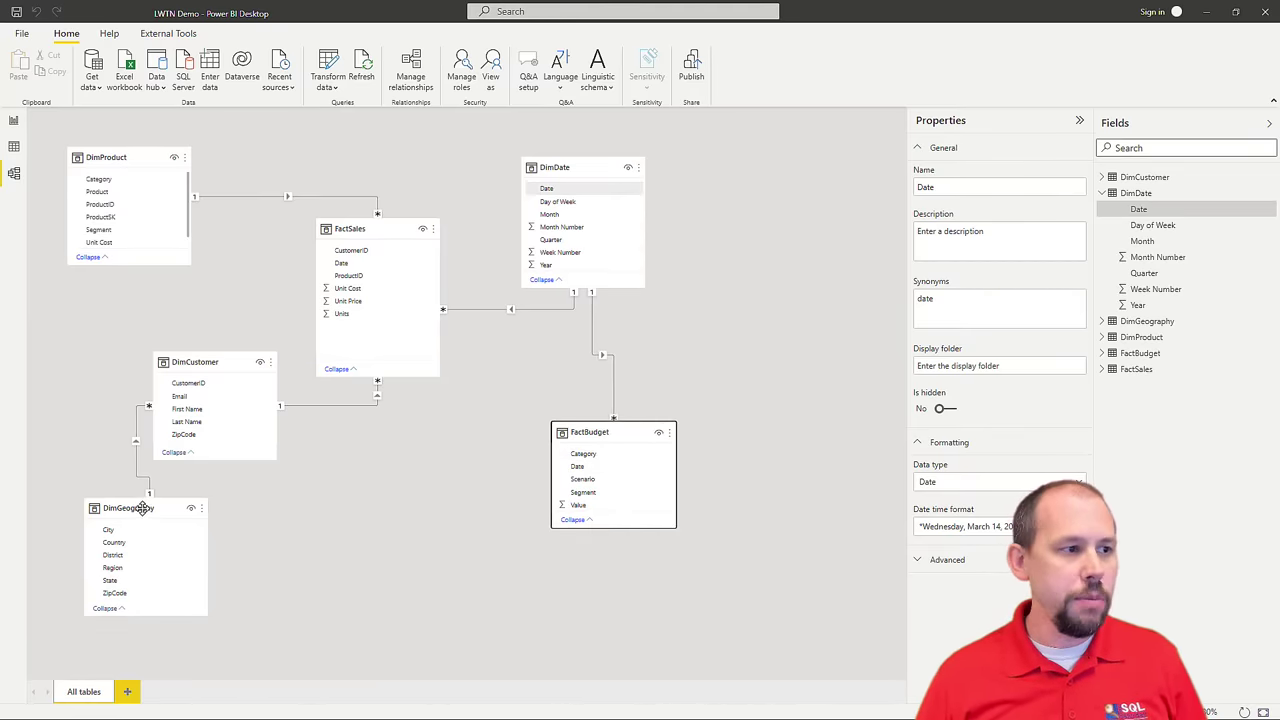
Step: Move the DimProduct table below FactSales, beside FactBudget, and select its ProductID column
drag(142, 177, 429, 498)
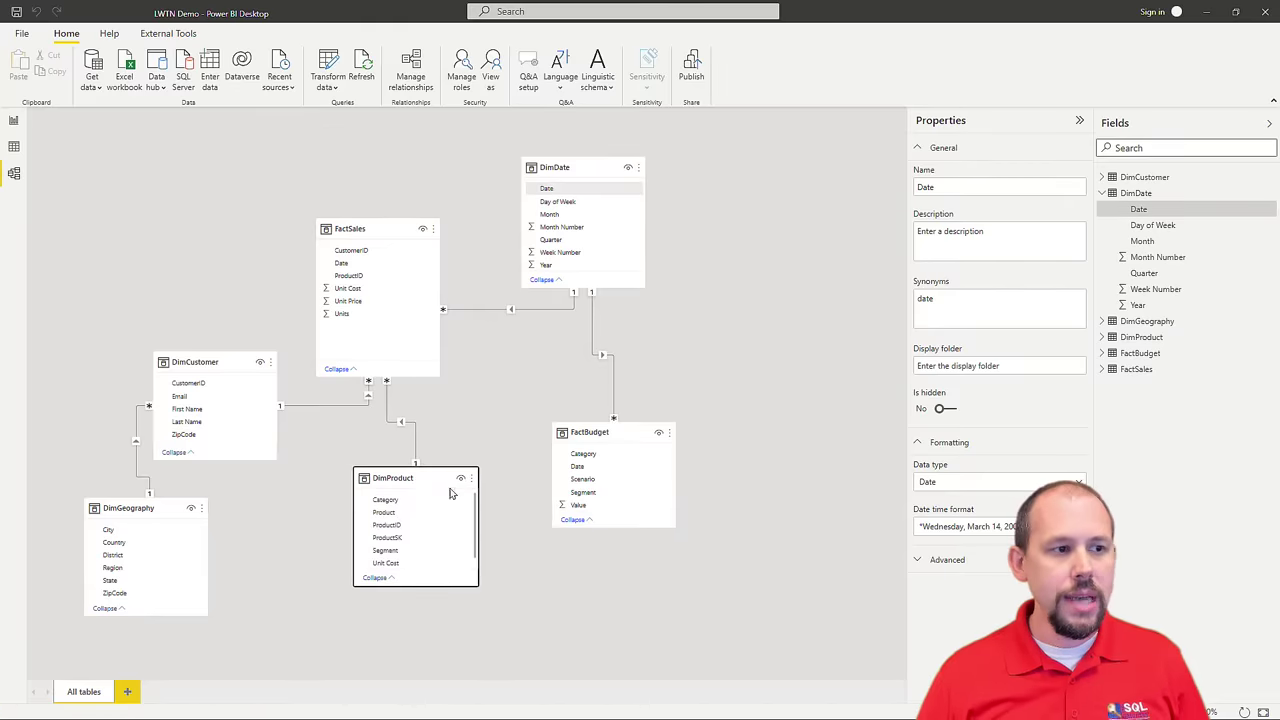
click(392, 526)
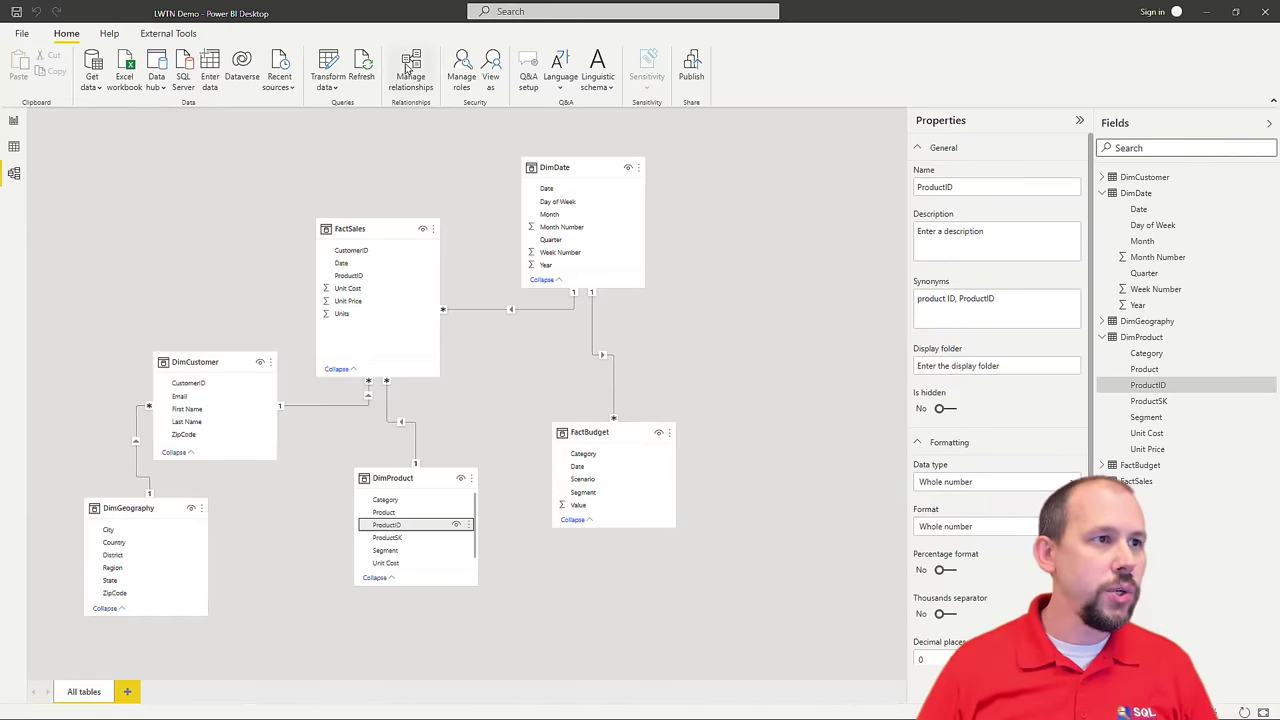
Step: Reopen the Power Query Editor, duplicate the DimProduct query and rename the copy DimCatSeg
click(328, 67)
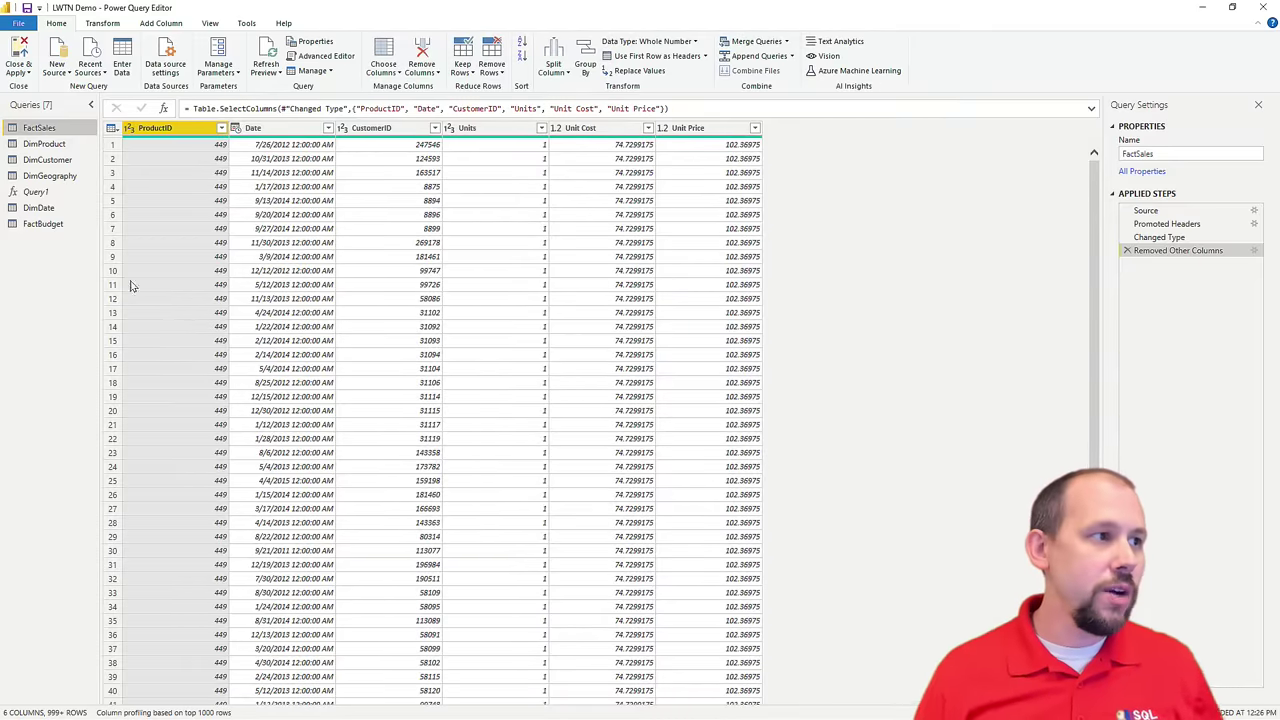
click(66, 150)
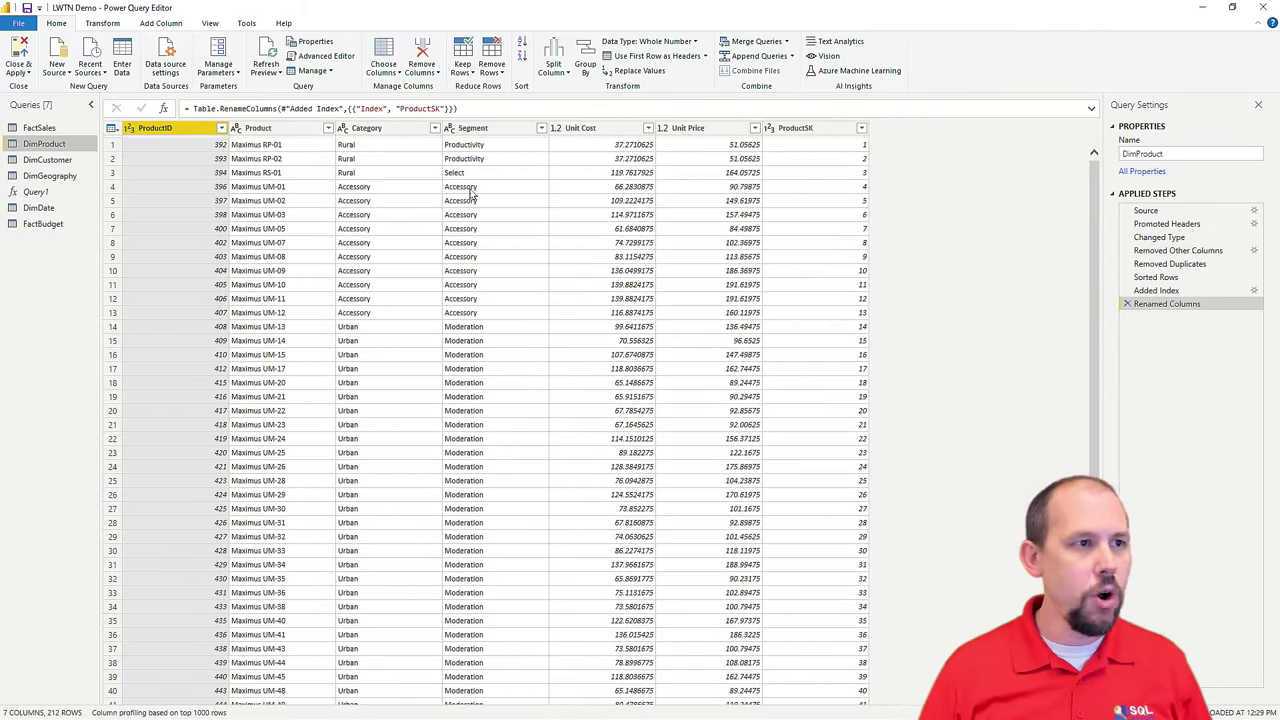
right_click(60, 146)
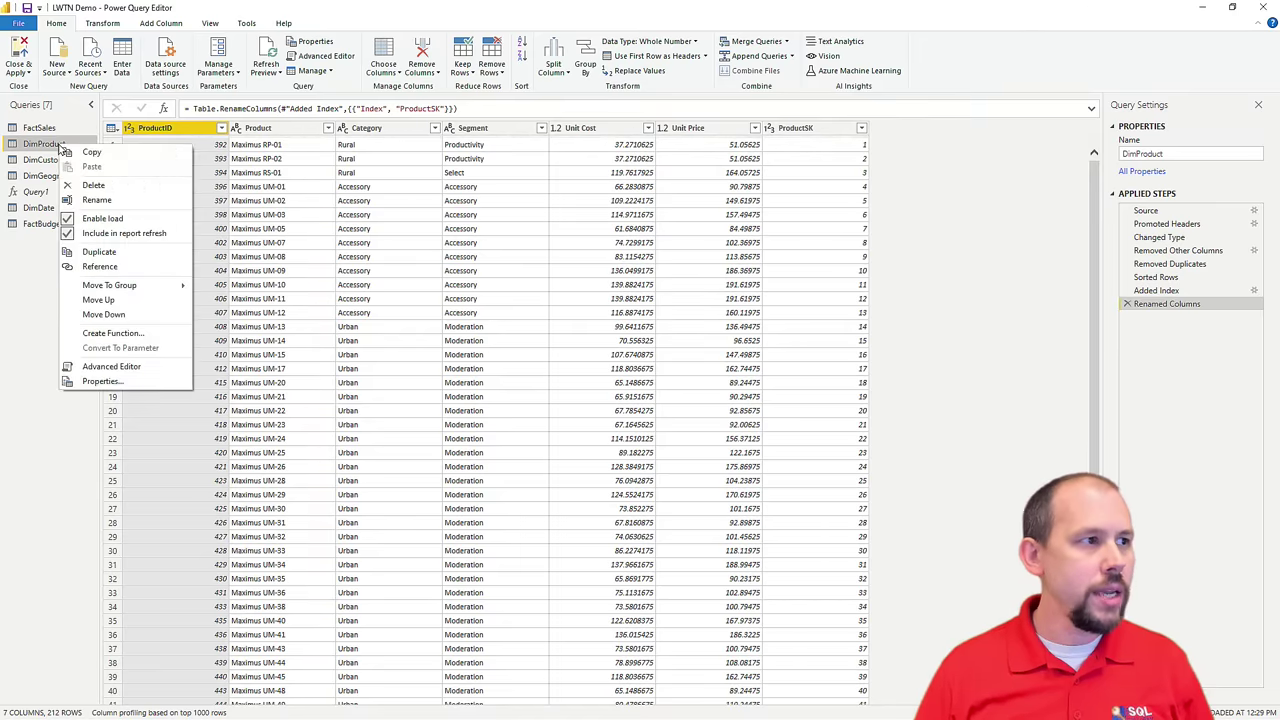
click(100, 251)
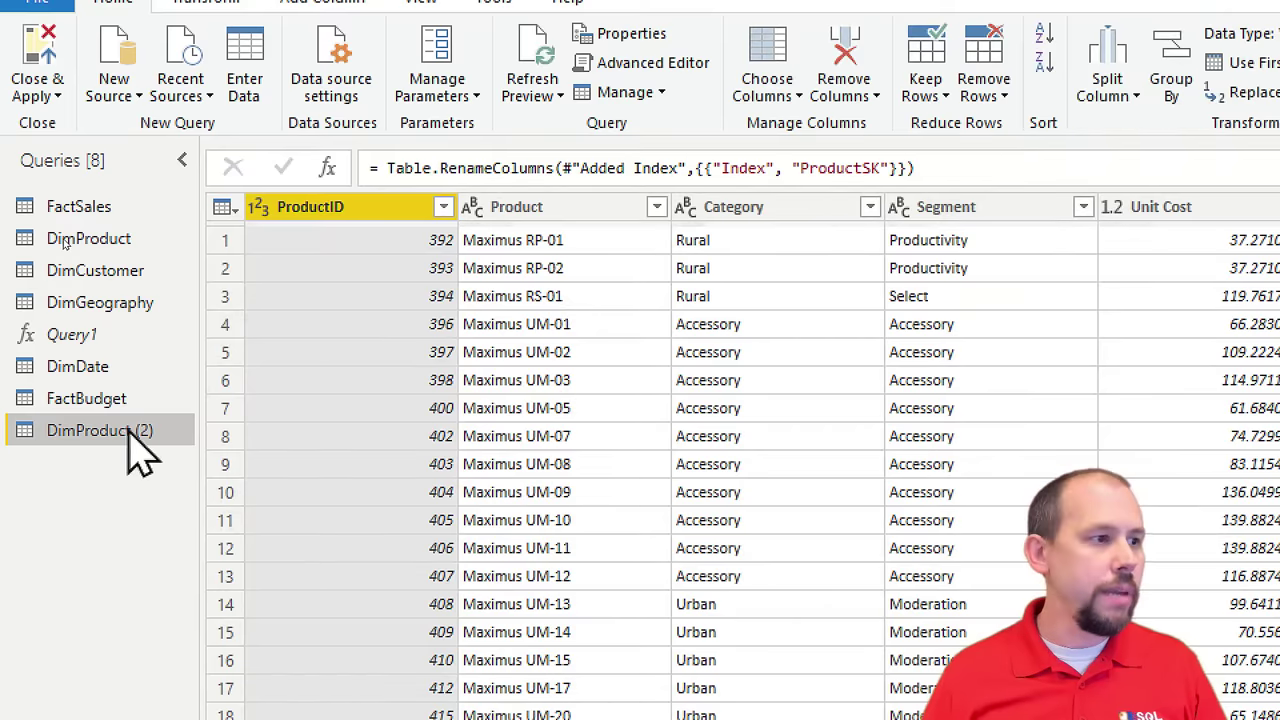
double_click(128, 430)
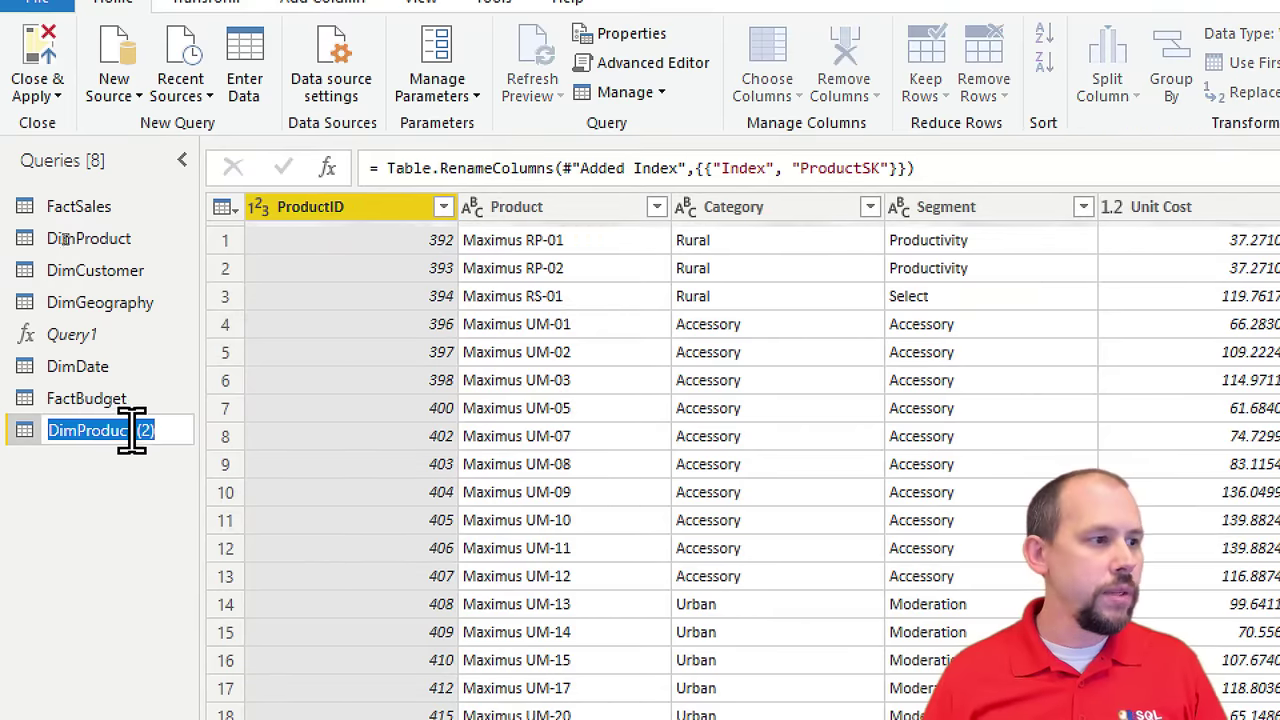
text(DimCat)
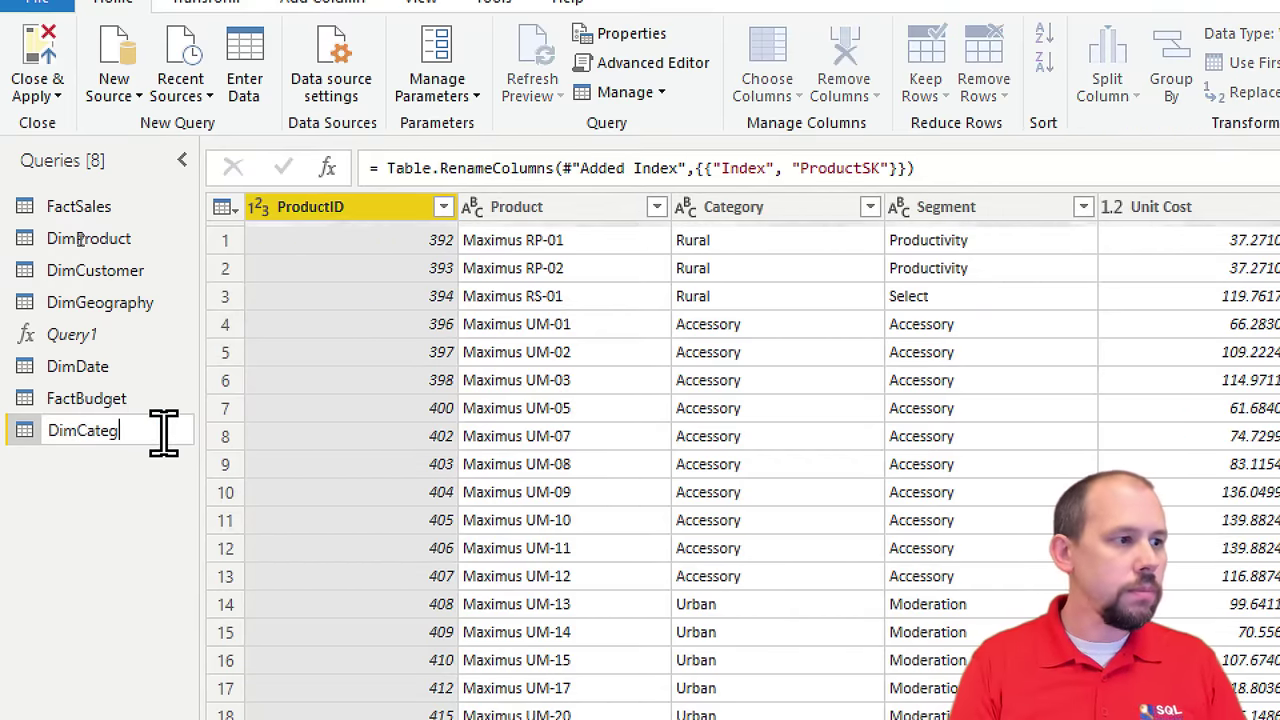
text(Seg)
key(Return)
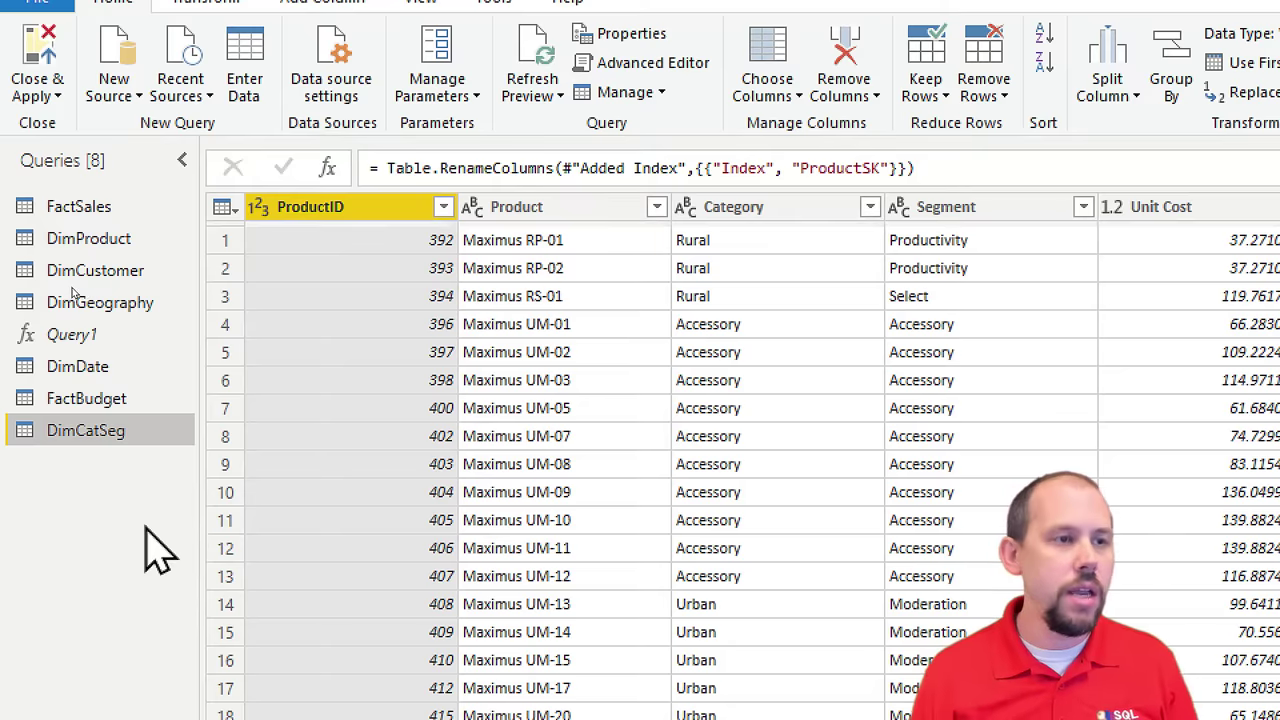
Step: Keep only the Category and Segment columns in DimCatSeg and remove duplicate rows across both columns
click(798, 232)
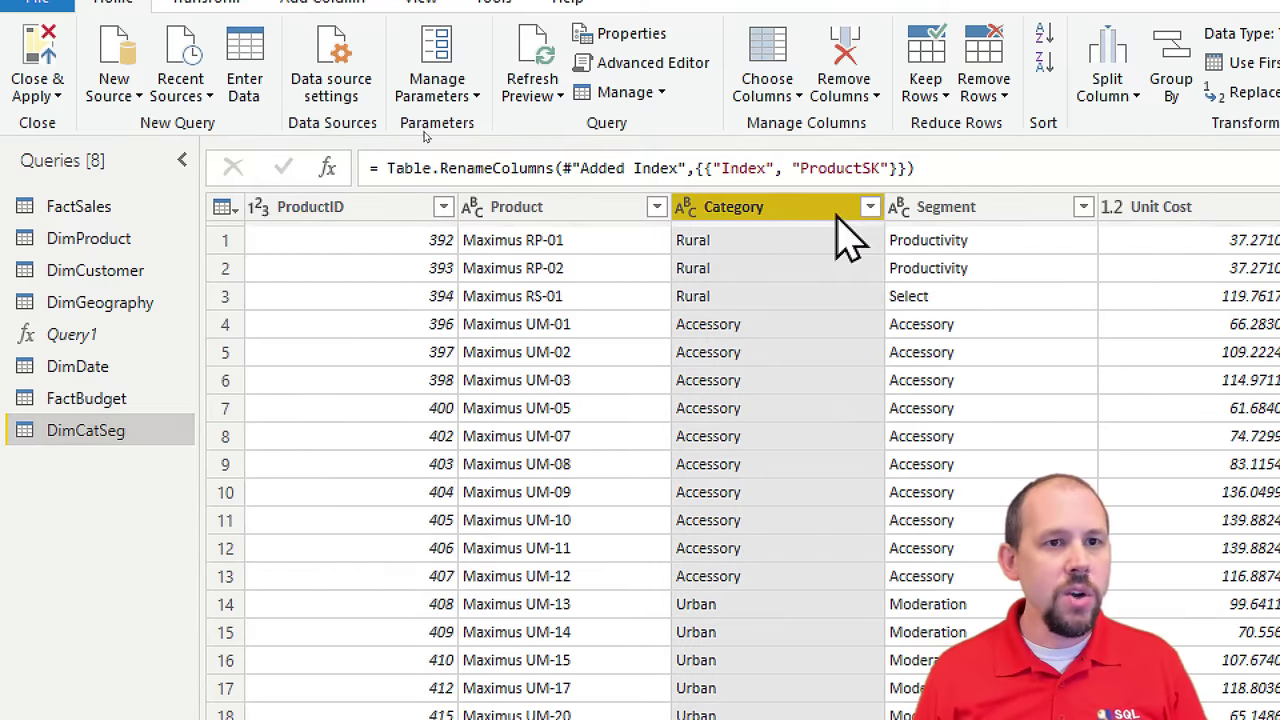
ctrl+click(950, 230)
right_click(968, 233)
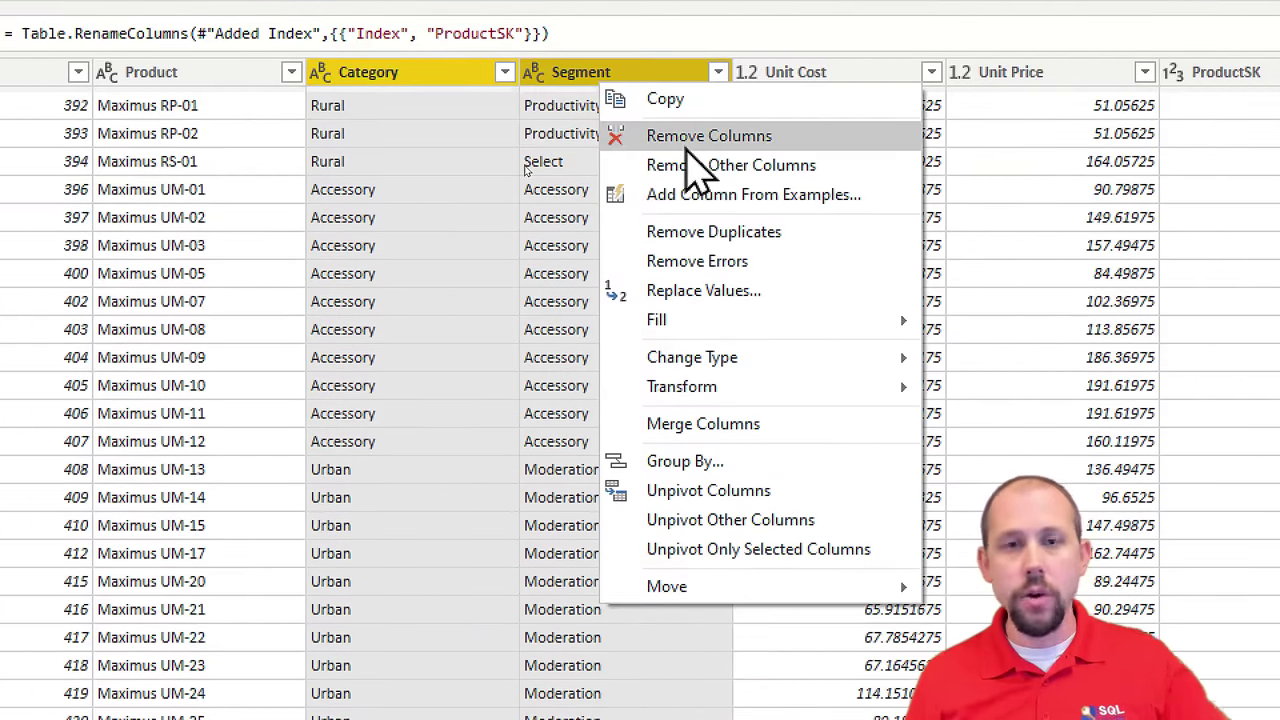
click(698, 166)
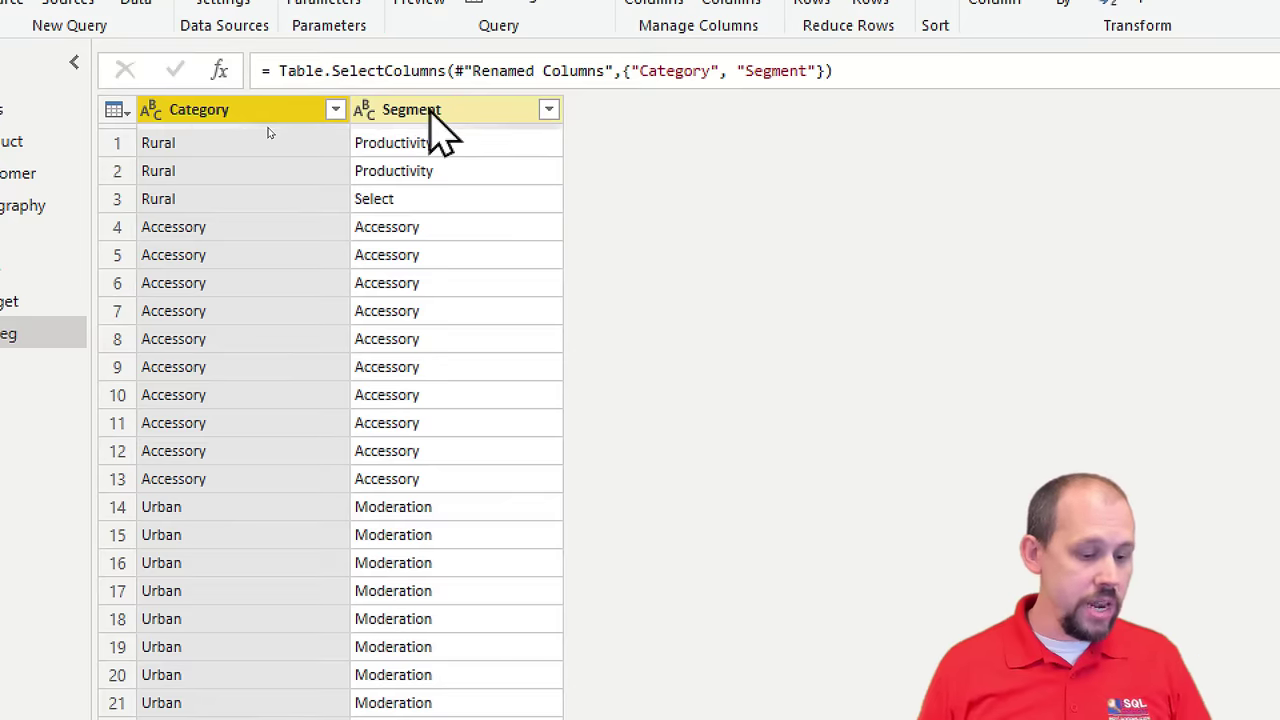
ctrl+click(432, 110)
right_click(428, 106)
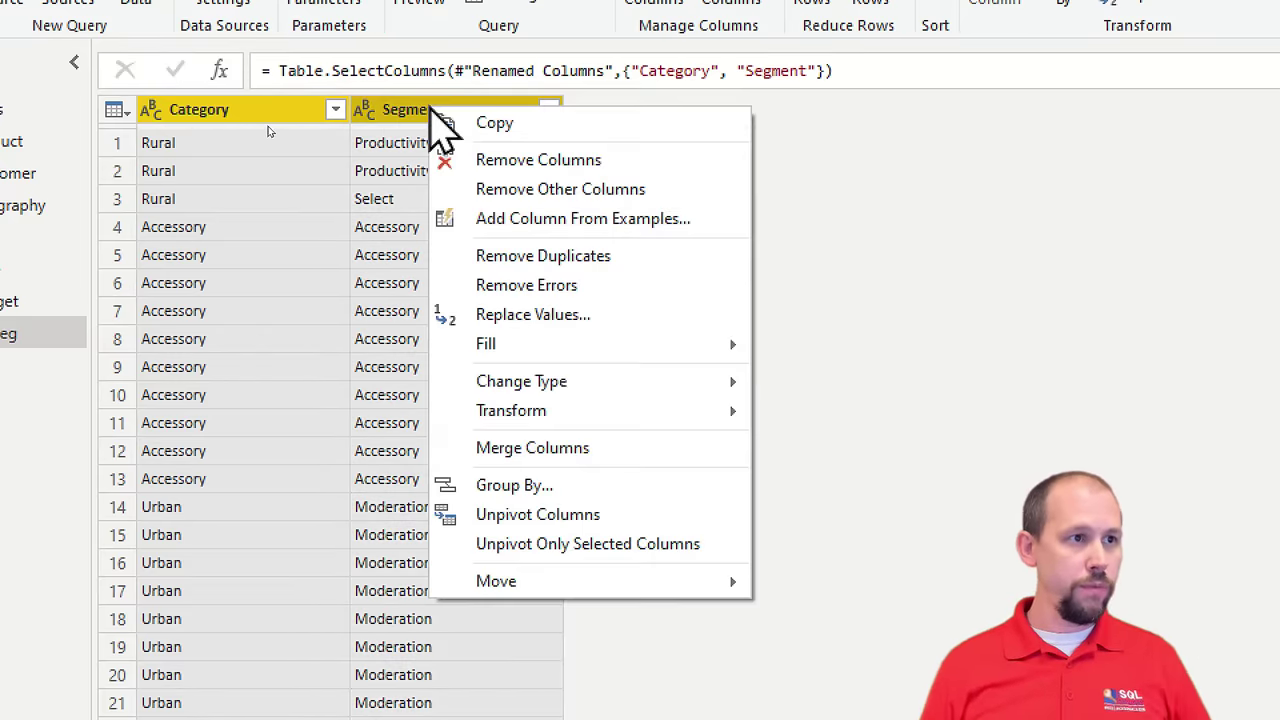
click(580, 256)
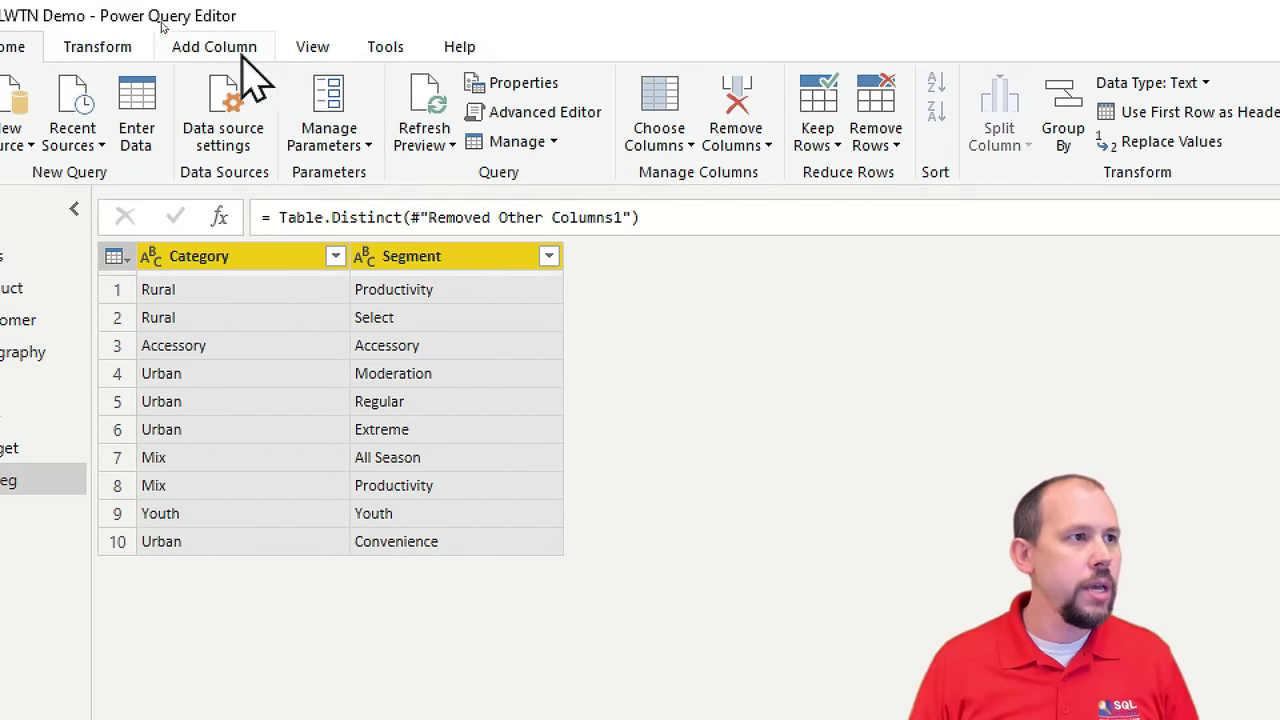
Step: Add an index column starting from 1 to DimCatSeg and rename it CatSegSK
click(205, 46)
click(300, 112)
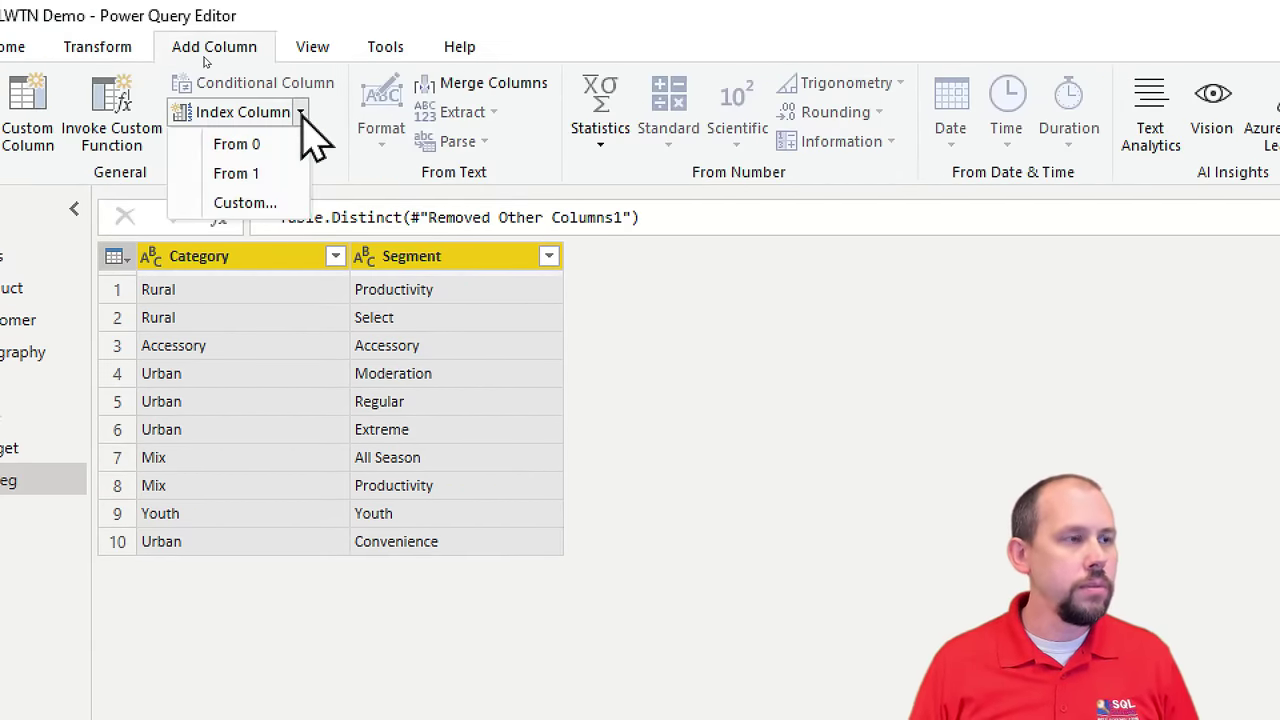
click(258, 174)
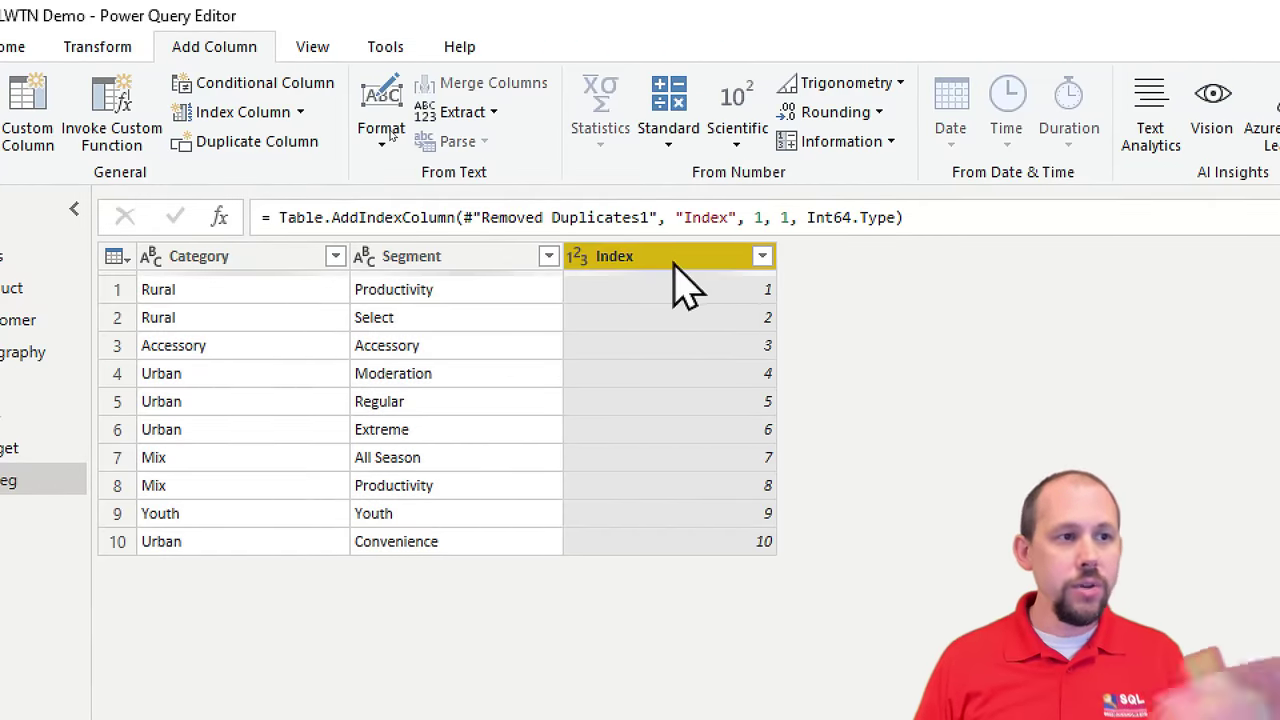
double_click(675, 262)
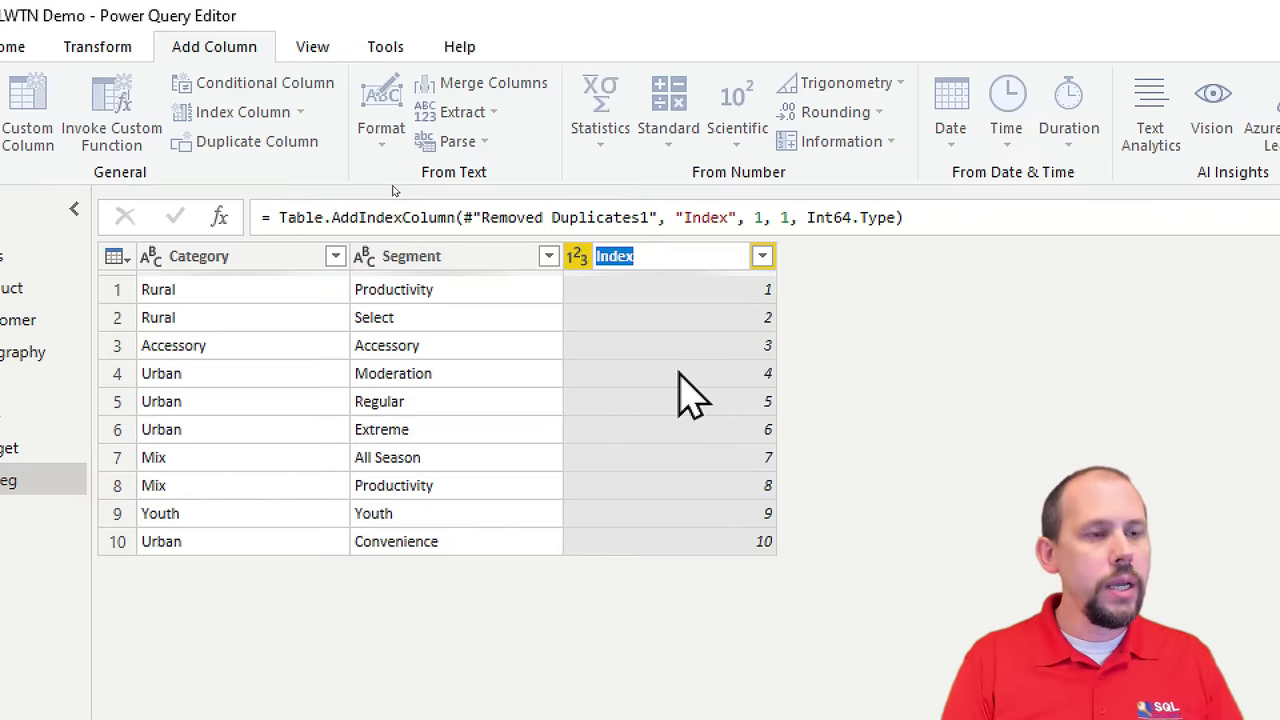
text(Dast)
key(BackSpace)
key(BackSpace)
text(tSeg)
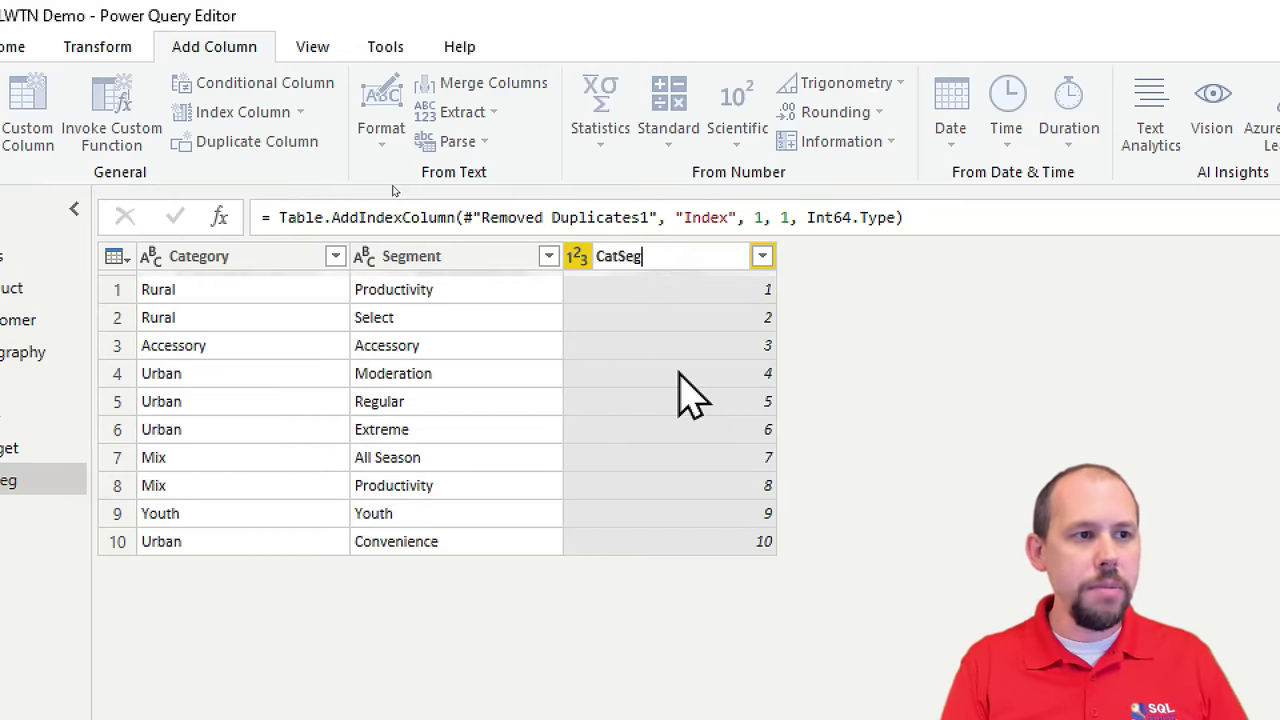
text(Key)
key(BackSpace)
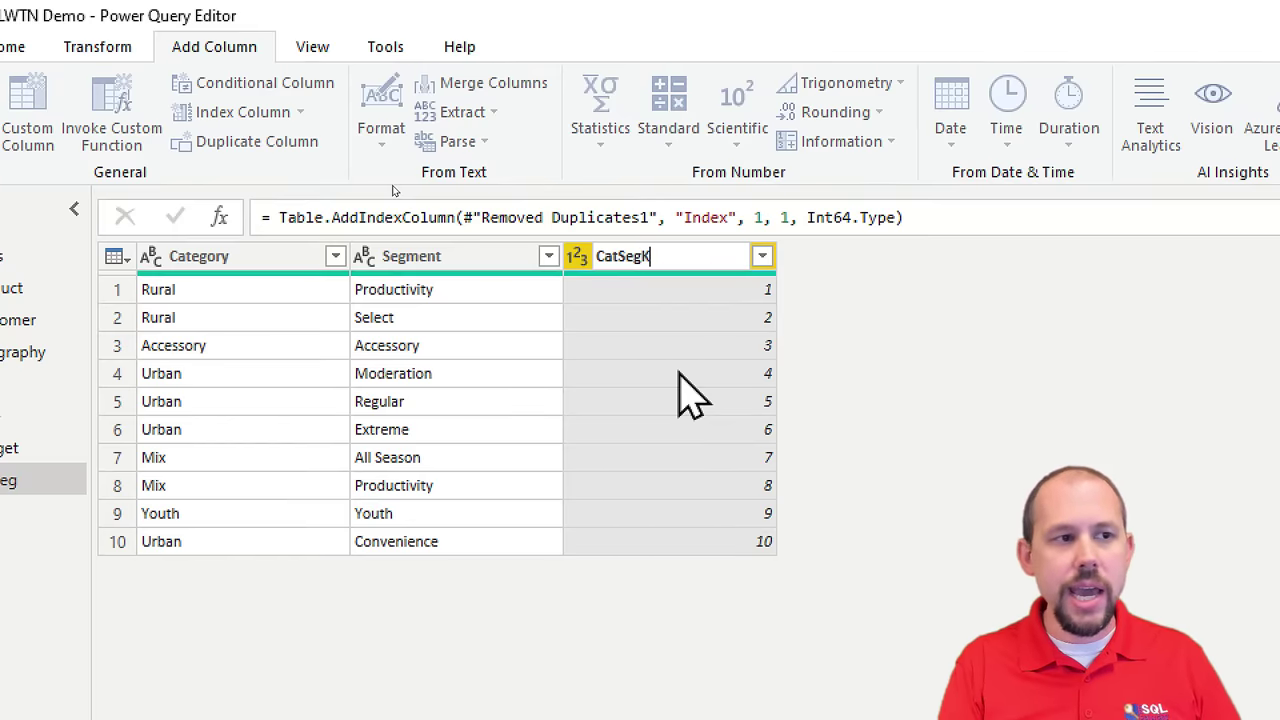
key(Return)
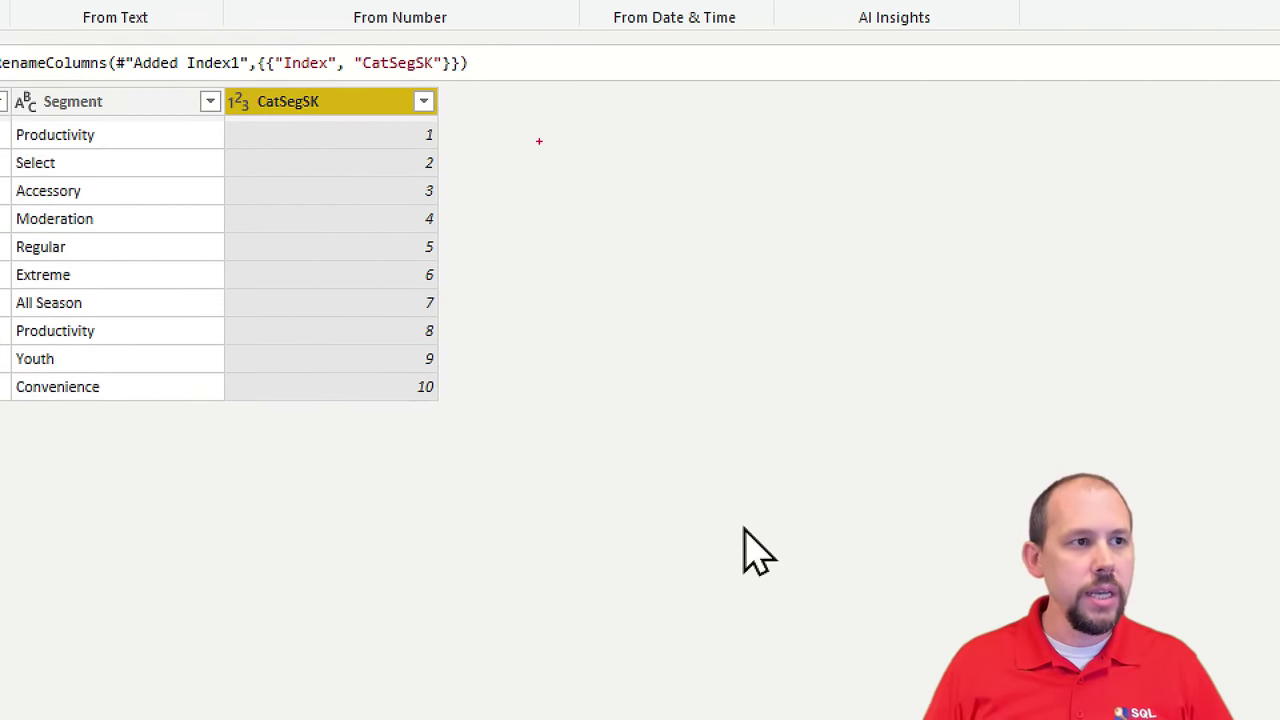
drag(531, 102, 692, 242)
drag(751, 314, 911, 465)
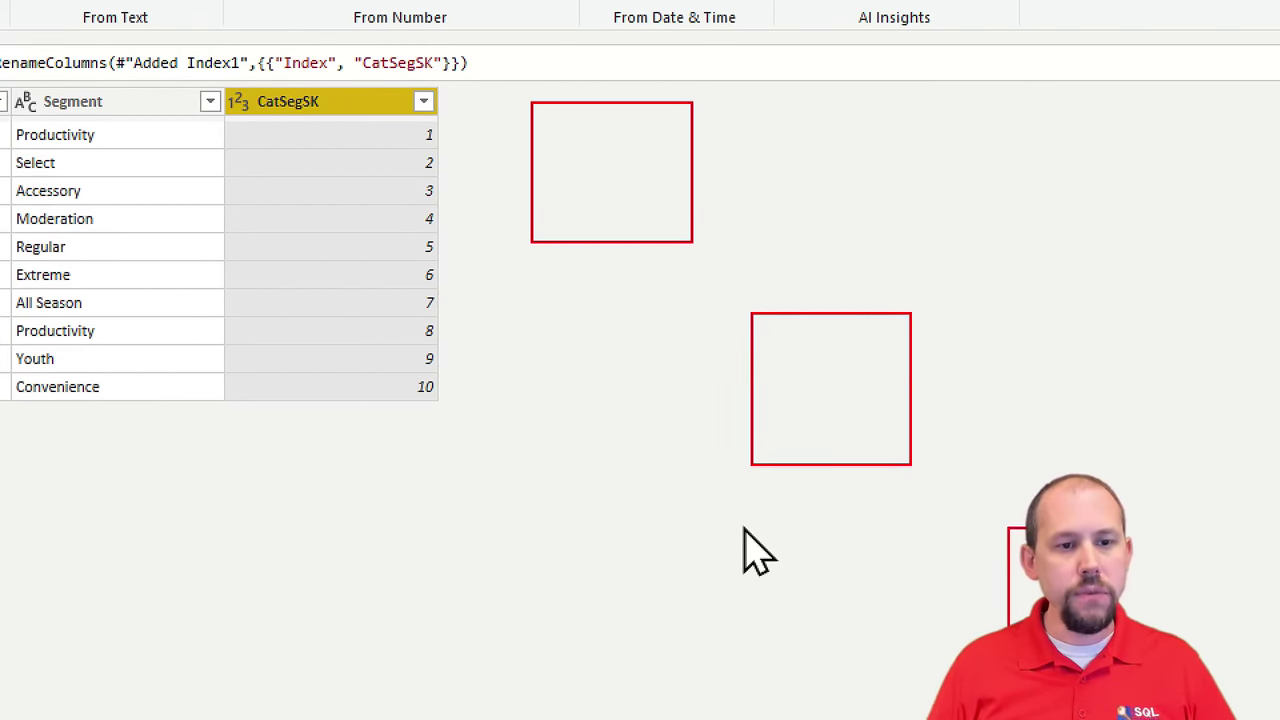
drag(805, 301, 700, 205)
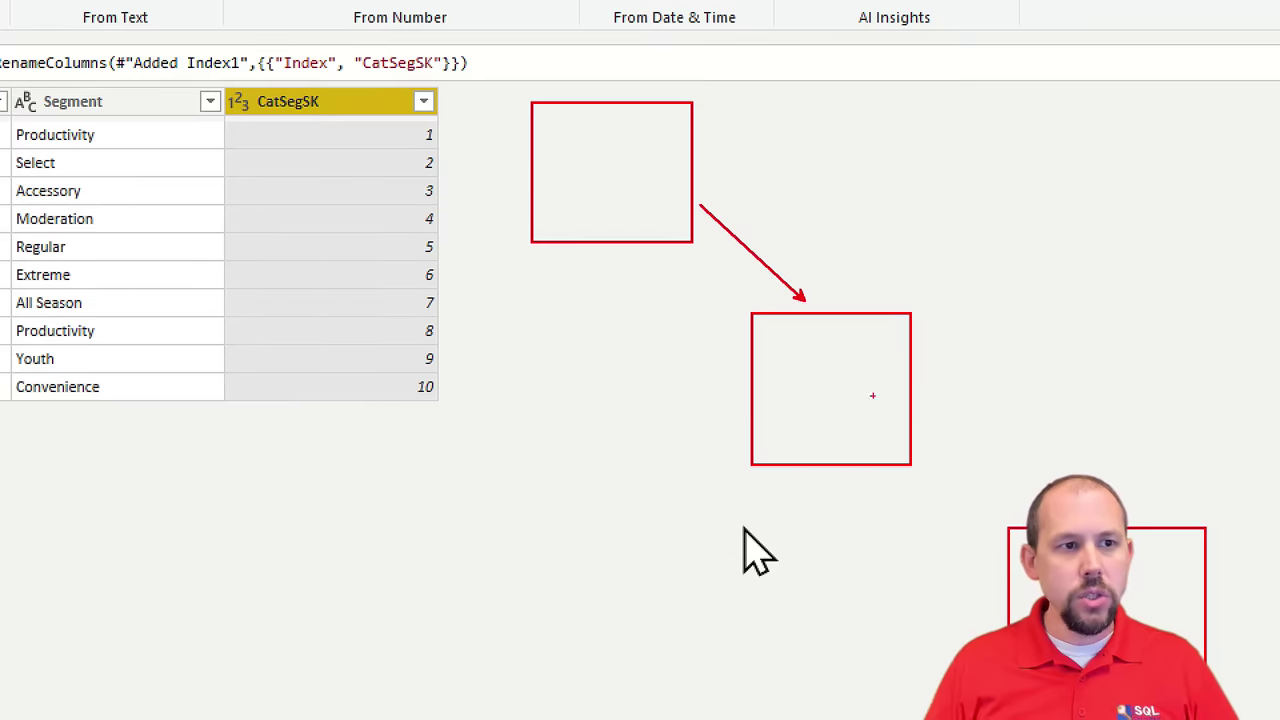
drag(924, 412, 920, 407)
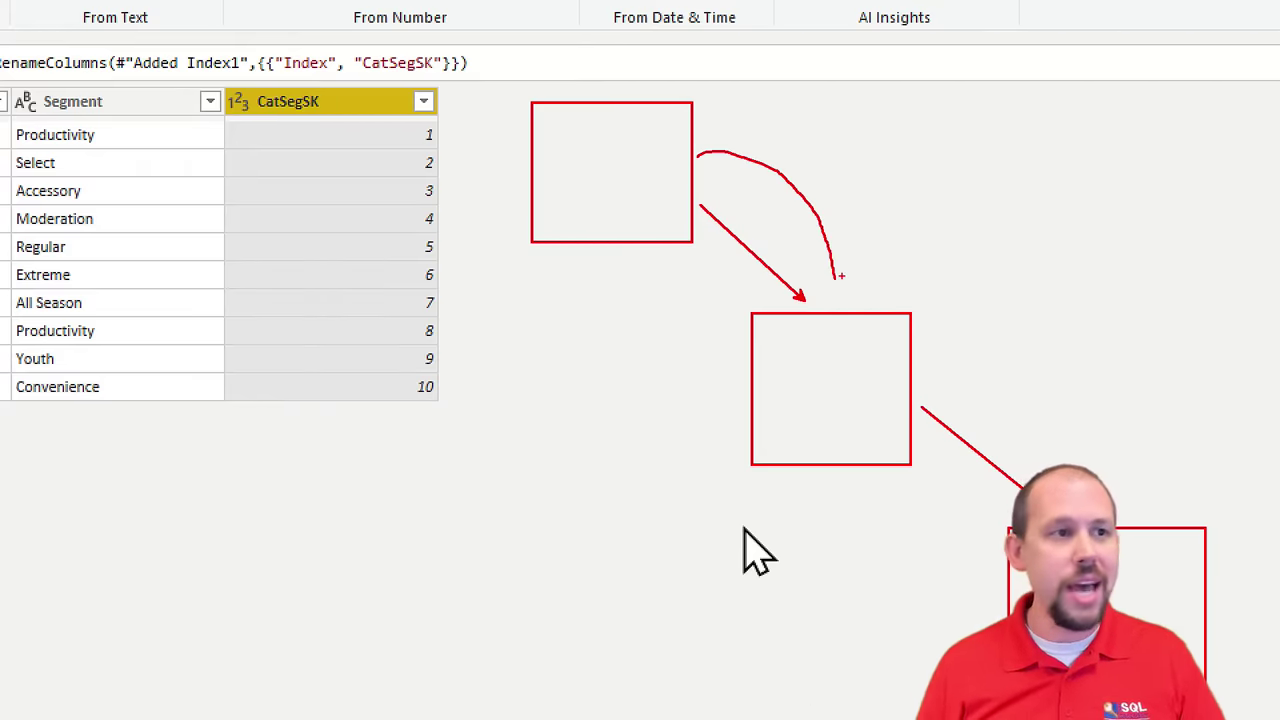
key(Escape)
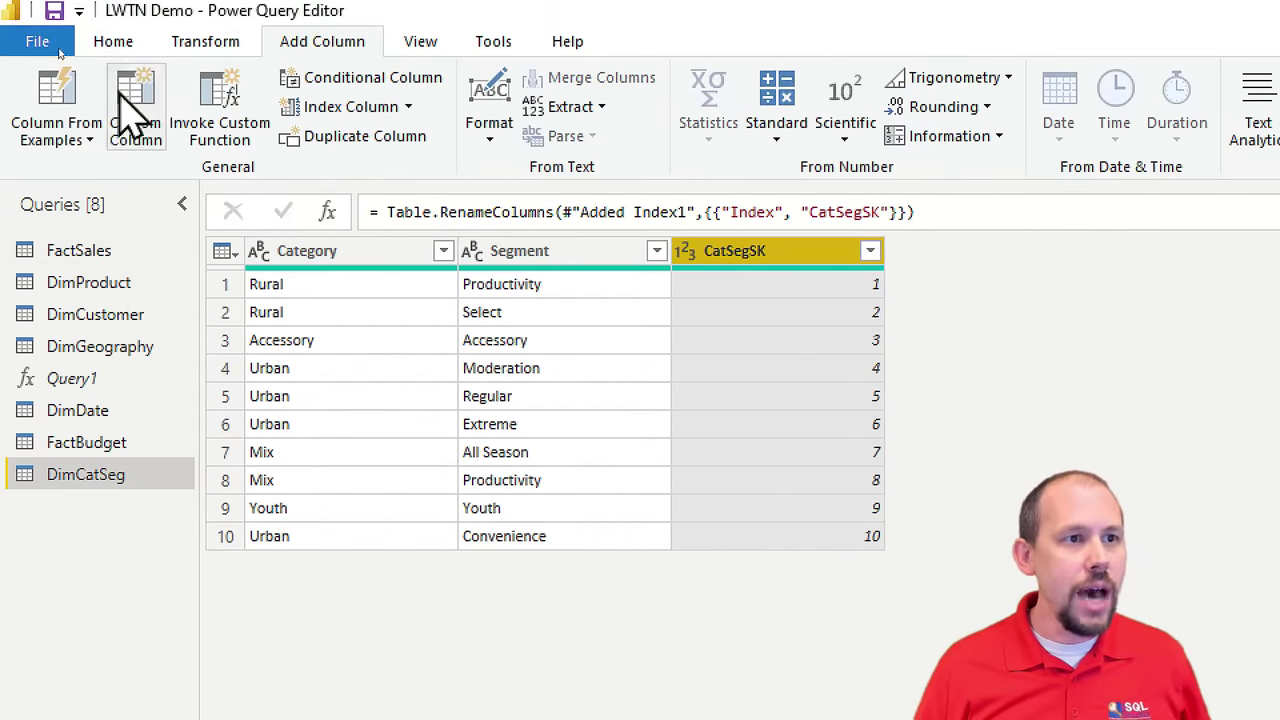
Step: Begin merging the DimProduct query with another query, without creating a new query
click(110, 284)
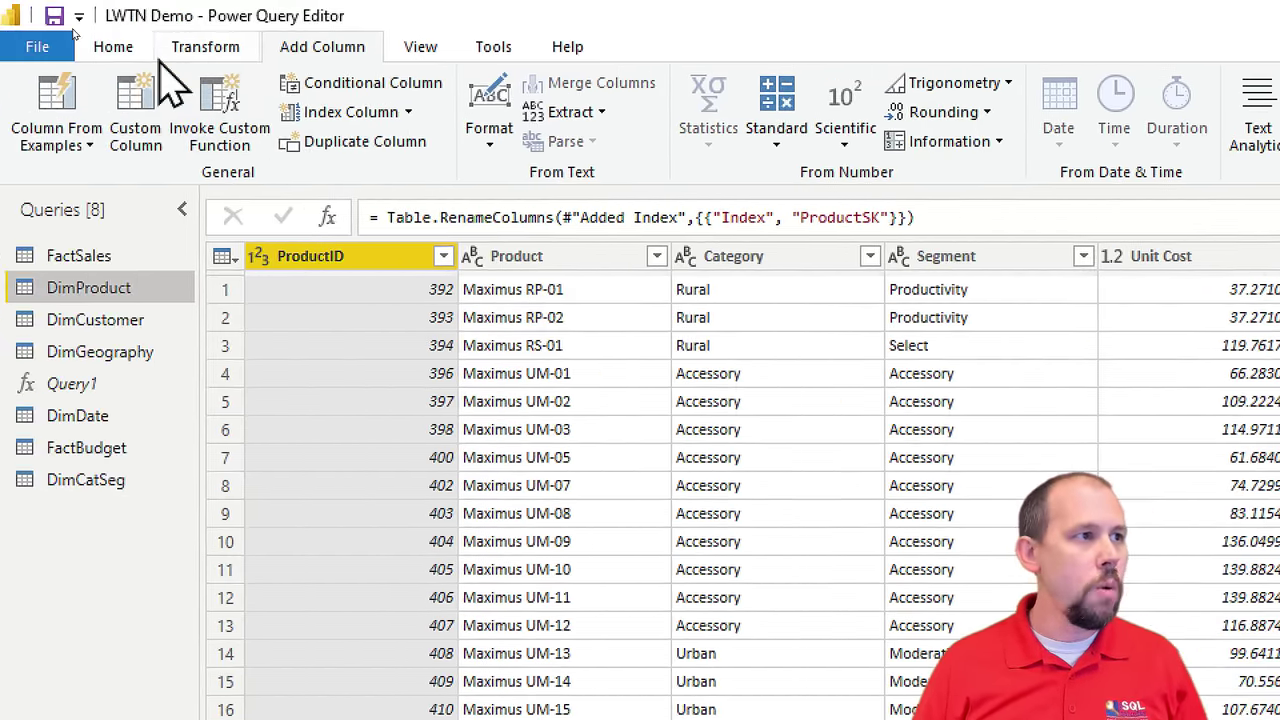
click(15, 42)
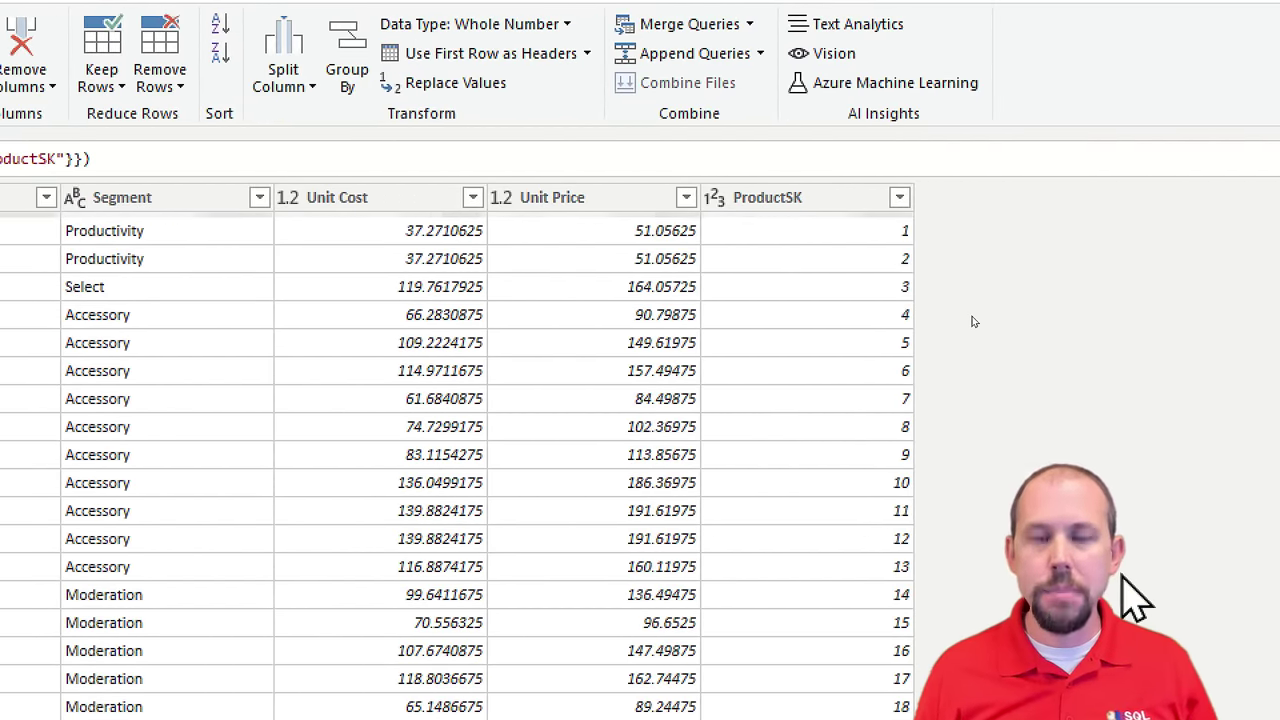
click(752, 86)
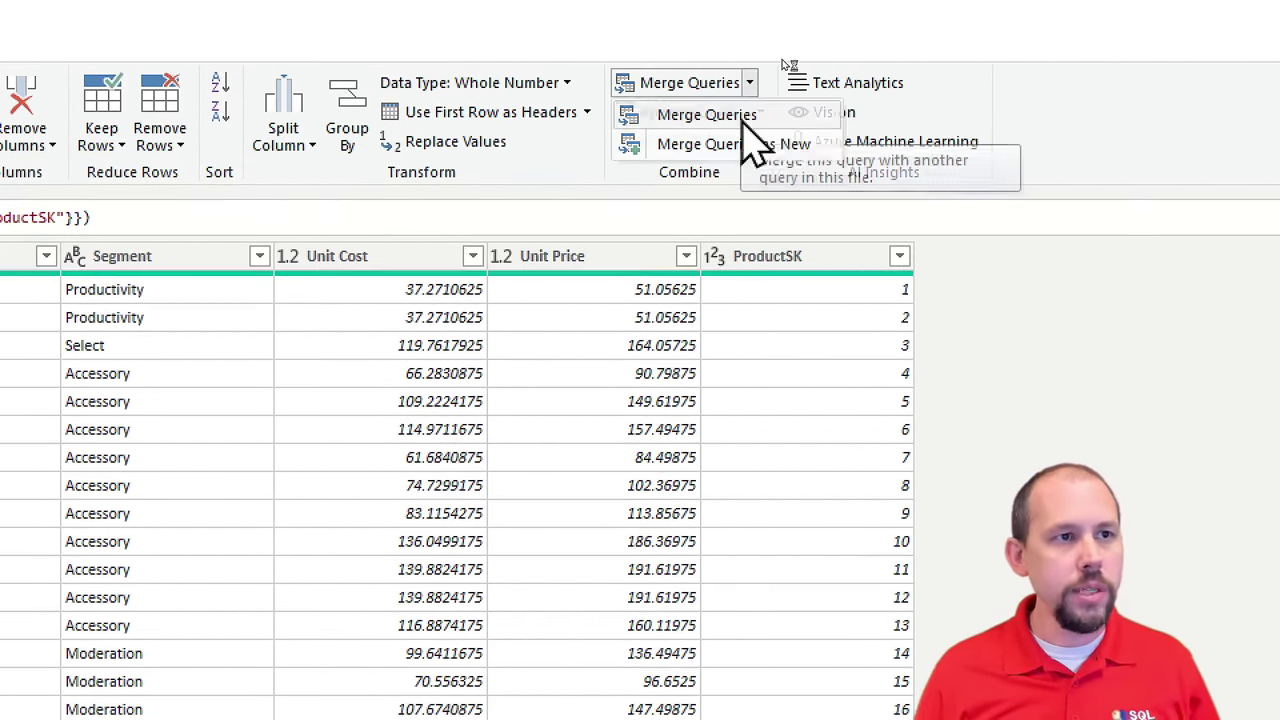
Step: Merge DimProduct with DimCatSeg, matching Category and Segment in both tables with a Left Outer join
click(742, 116)
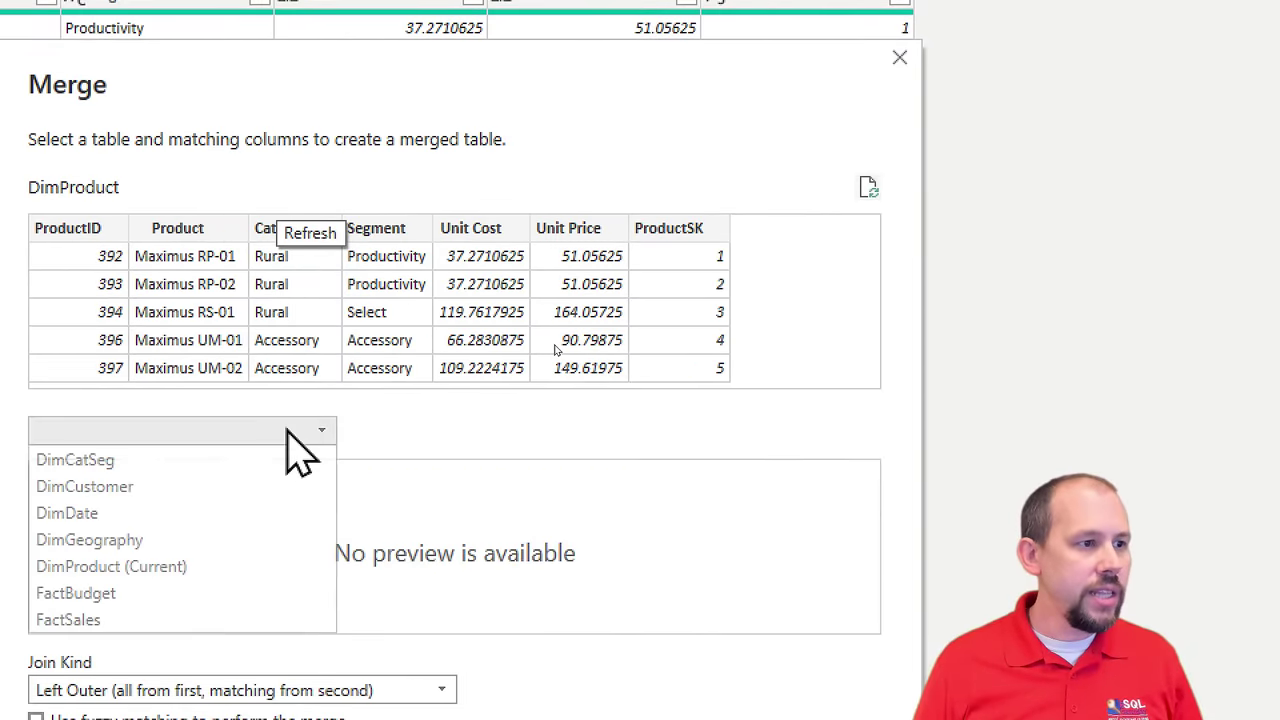
click(288, 432)
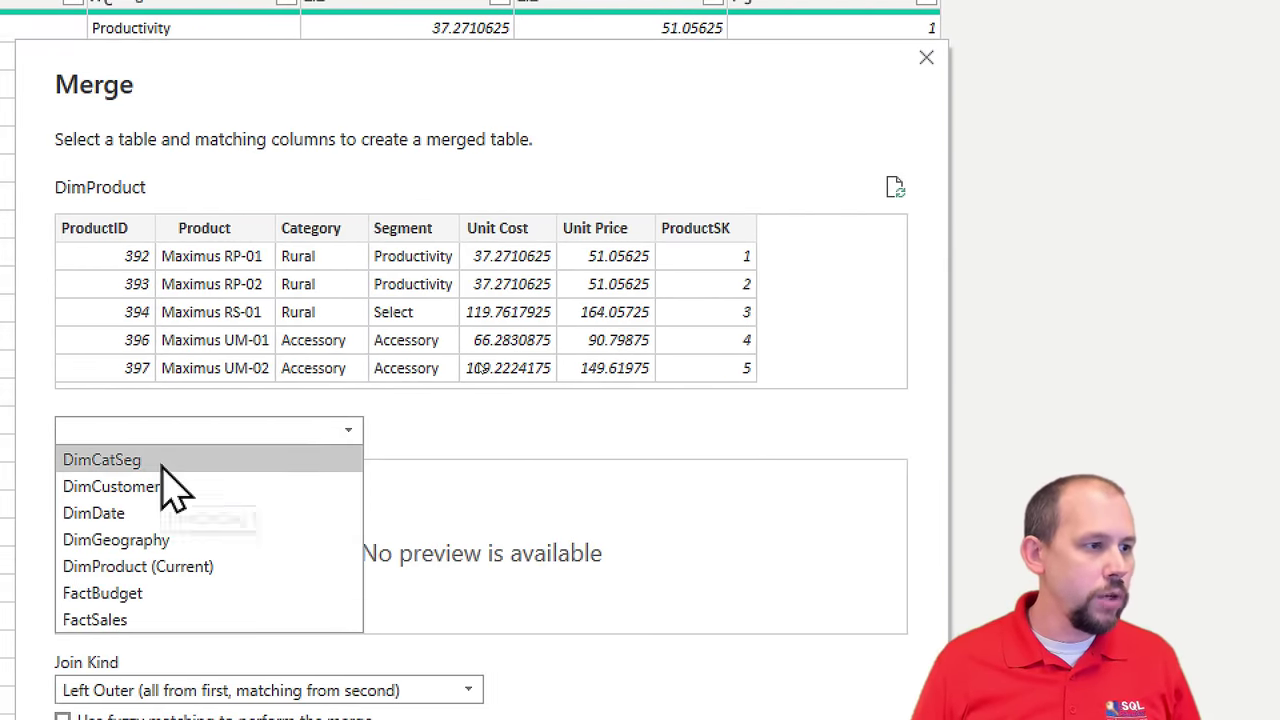
click(162, 463)
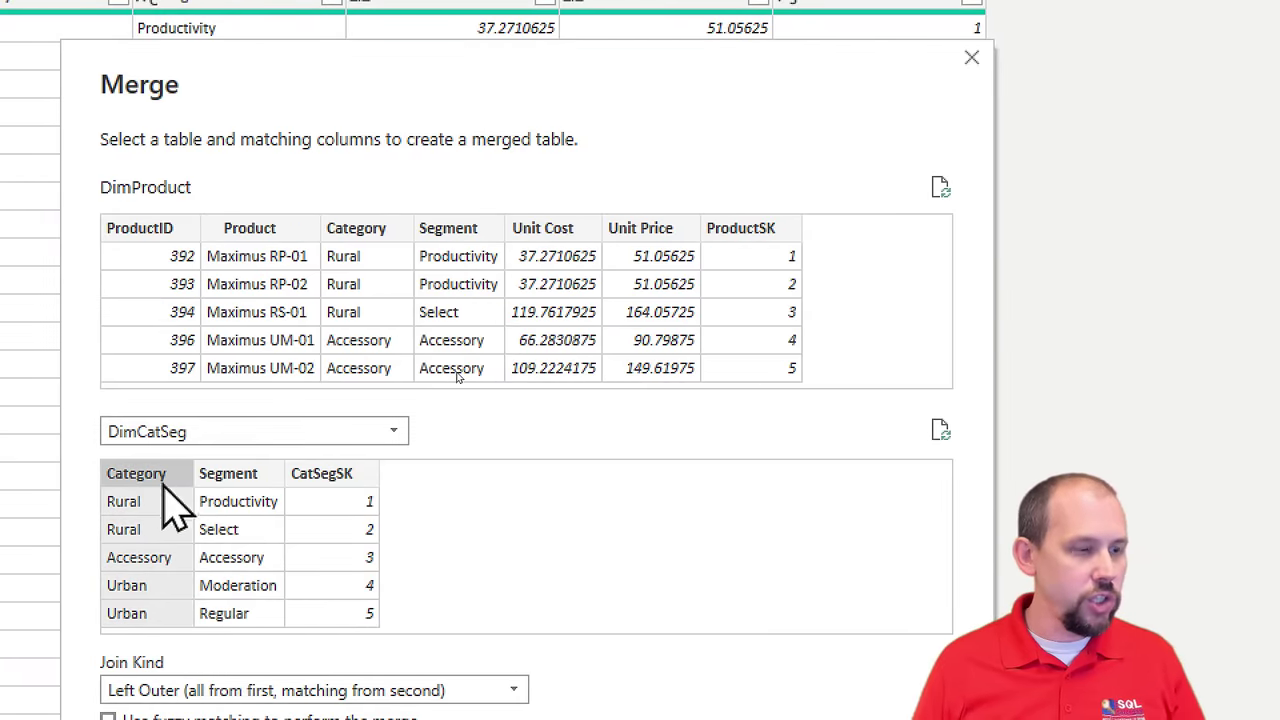
ctrl+click(243, 476)
click(380, 240)
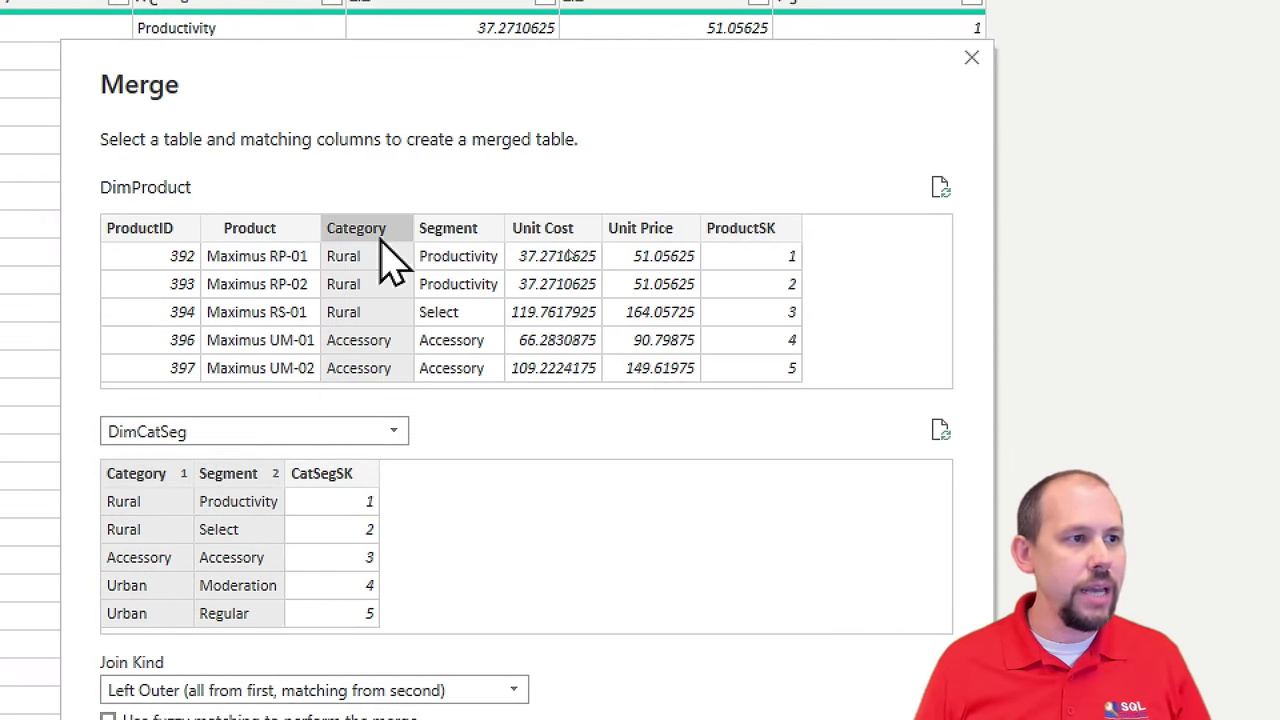
ctrl+click(450, 232)
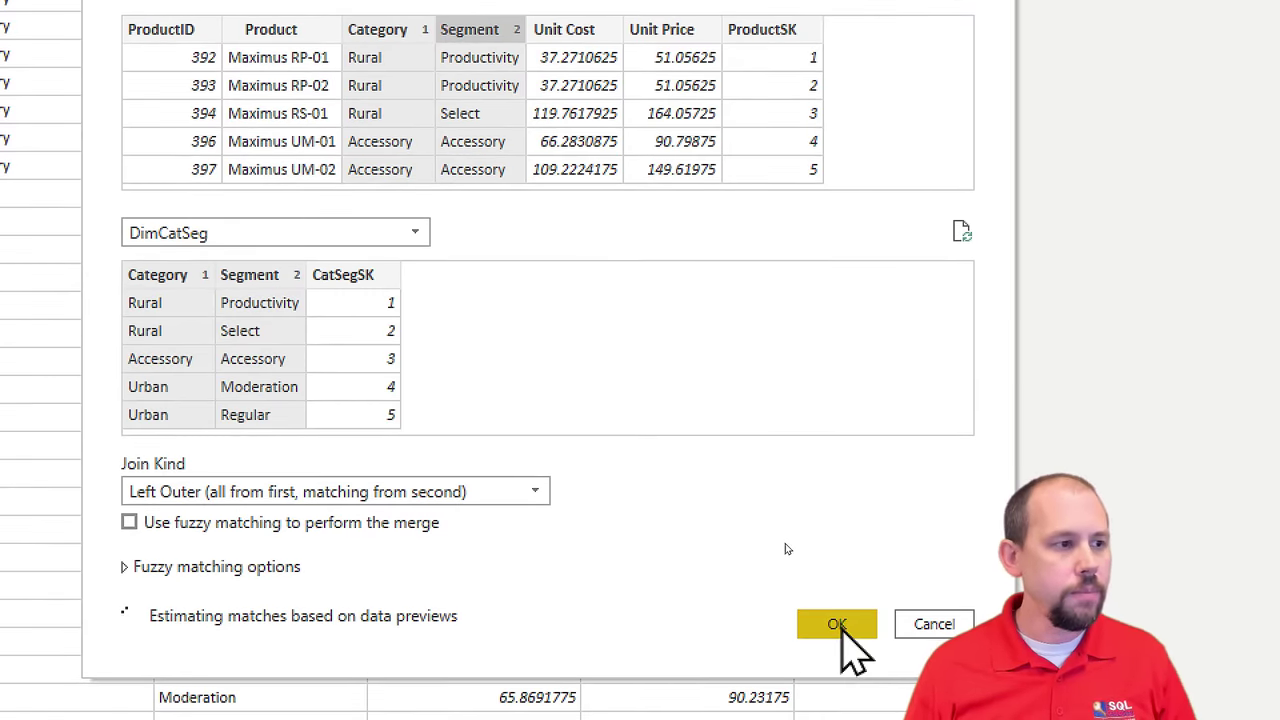
click(838, 624)
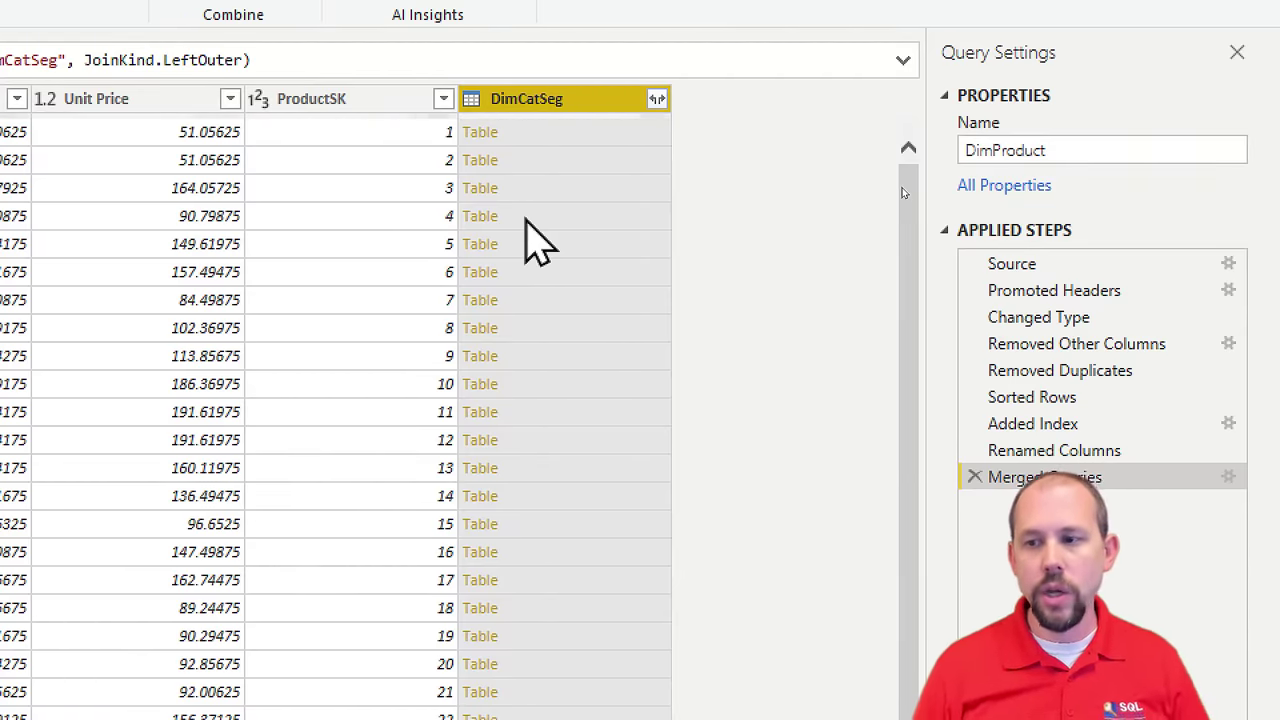
Step: Expand the merged DimCatSeg column in DimProduct to only CatSegSK, without the original column name as prefix
click(657, 100)
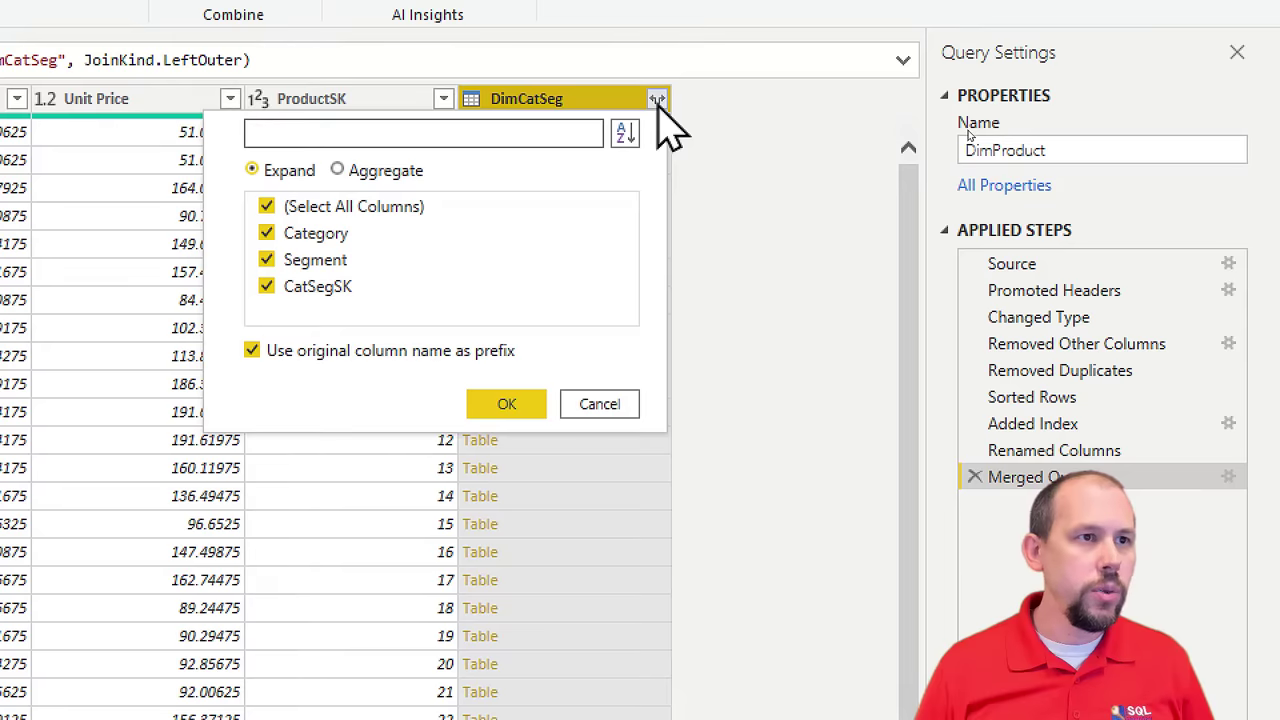
click(267, 234)
click(268, 262)
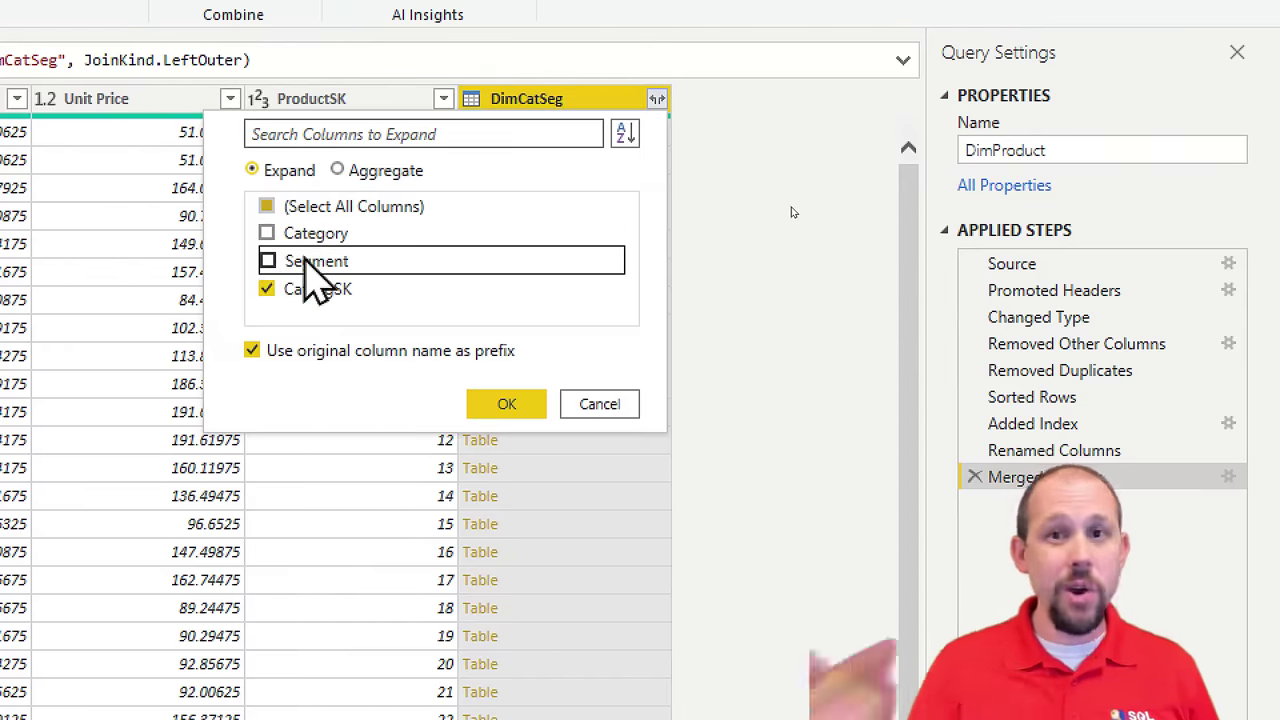
click(251, 351)
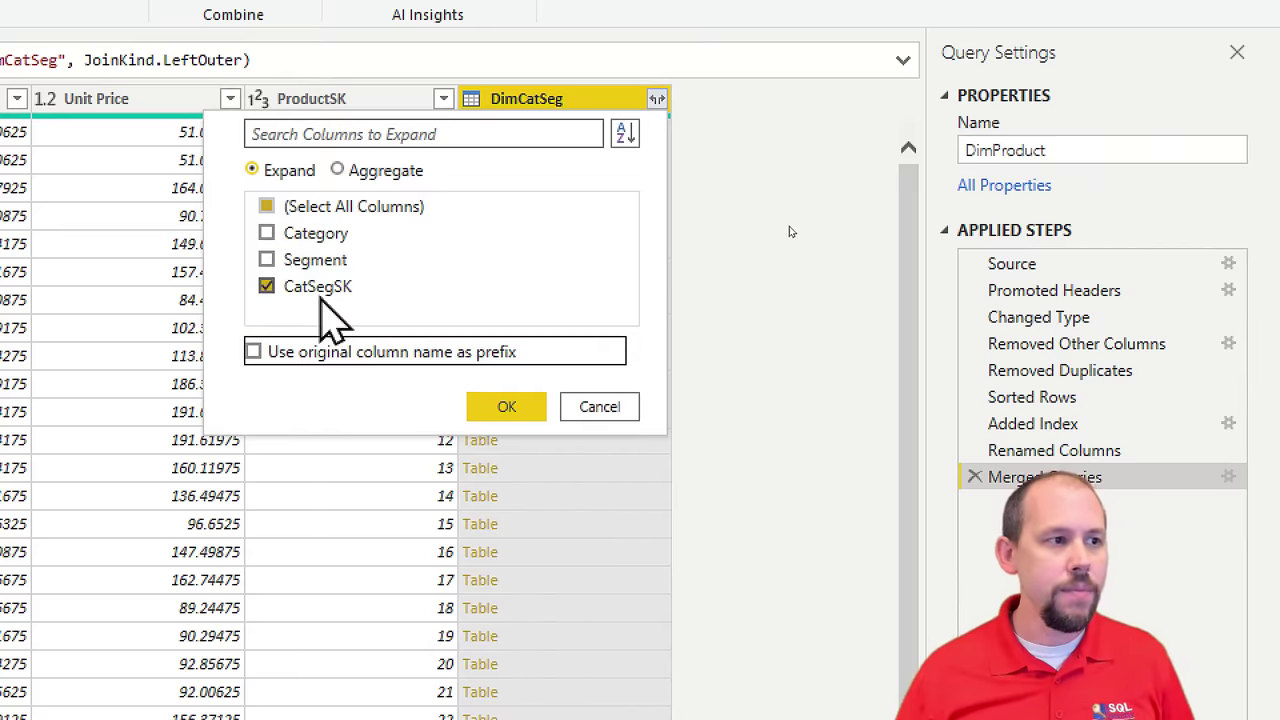
click(505, 407)
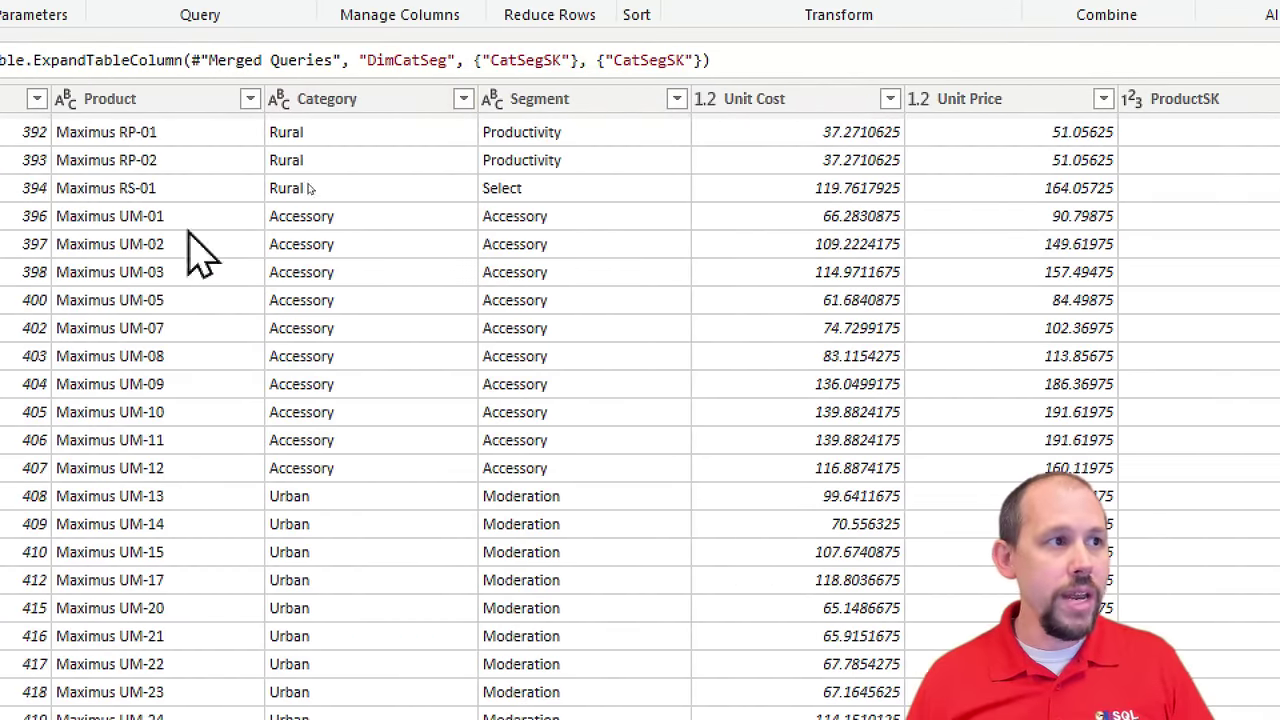
Step: Remove the Category and Segment columns from the DimProduct query
click(191, 100)
click(590, 103)
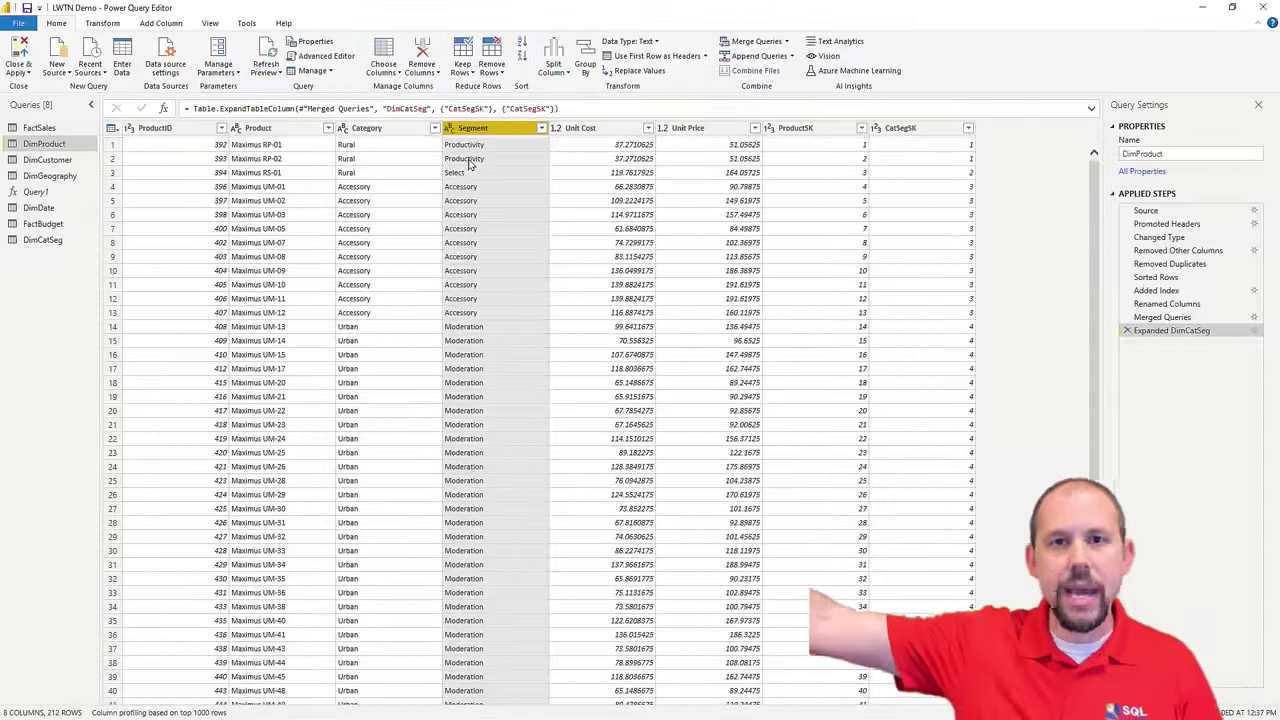
click(390, 128)
ctrl+click(475, 128)
right_click(481, 129)
click(512, 151)
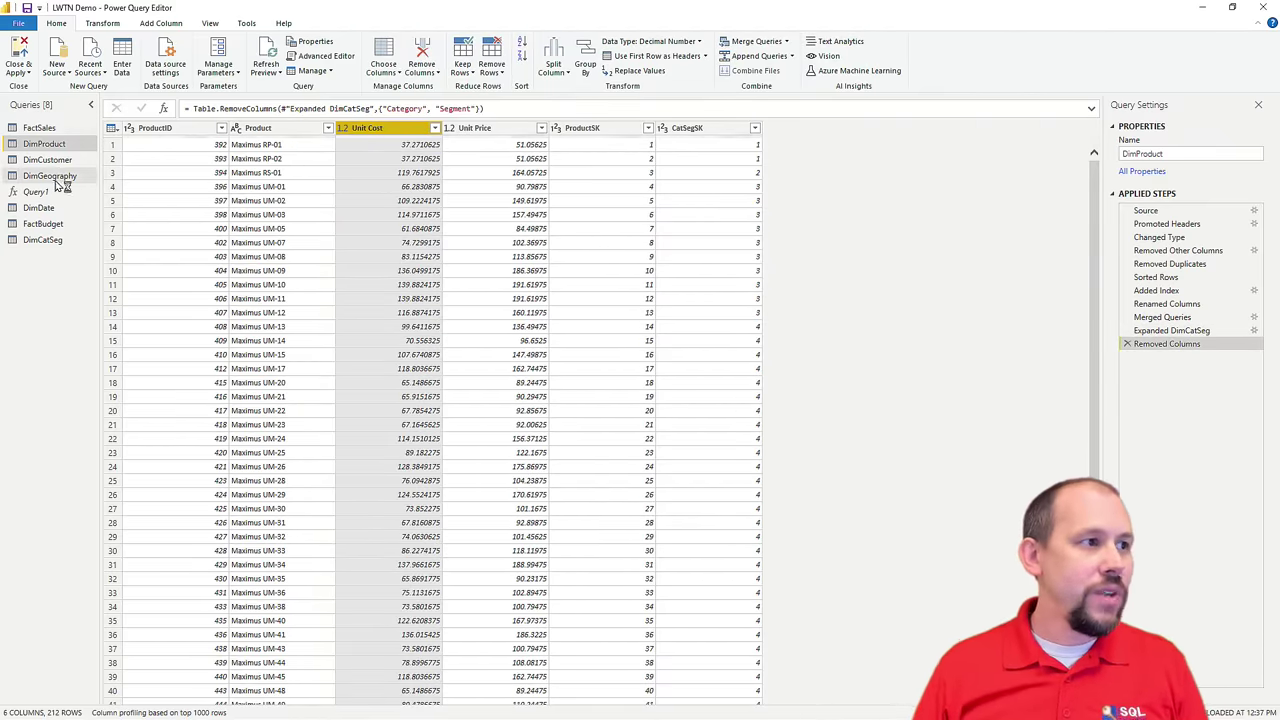
Step: Compare the Category and Segment columns of the DimCatSeg and FactBudget queries
click(43, 240)
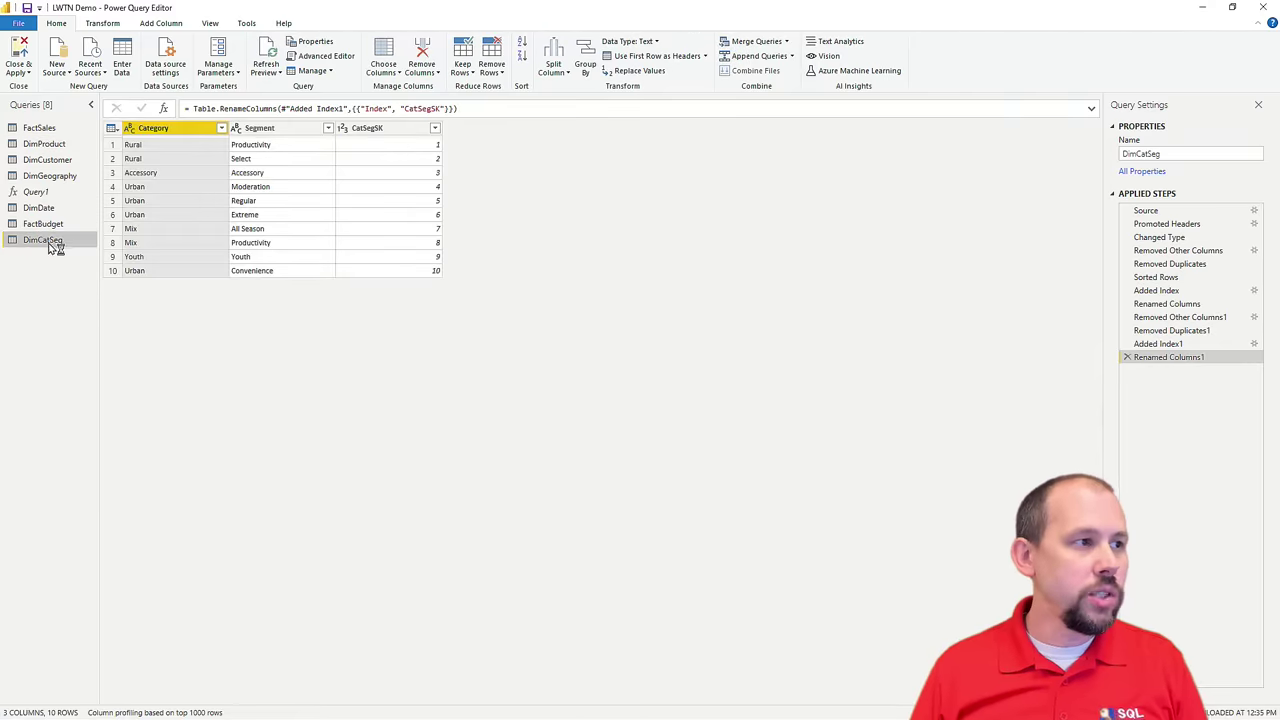
click(45, 224)
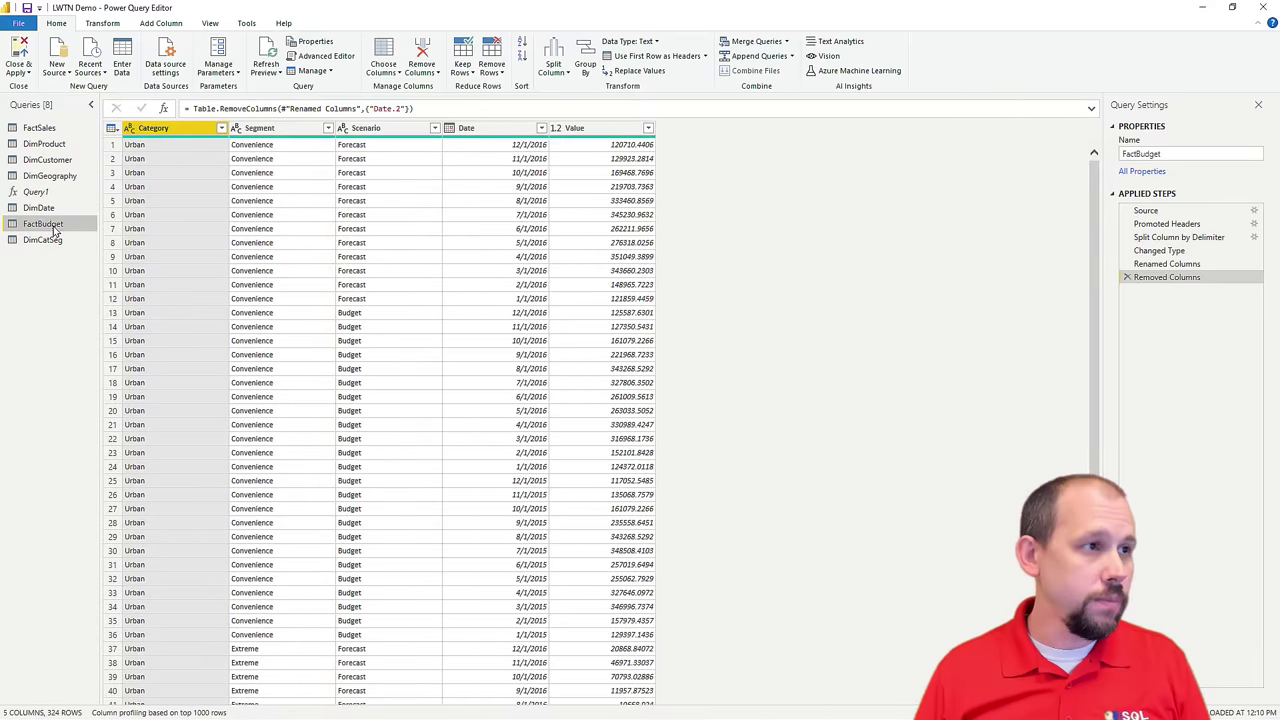
click(268, 131)
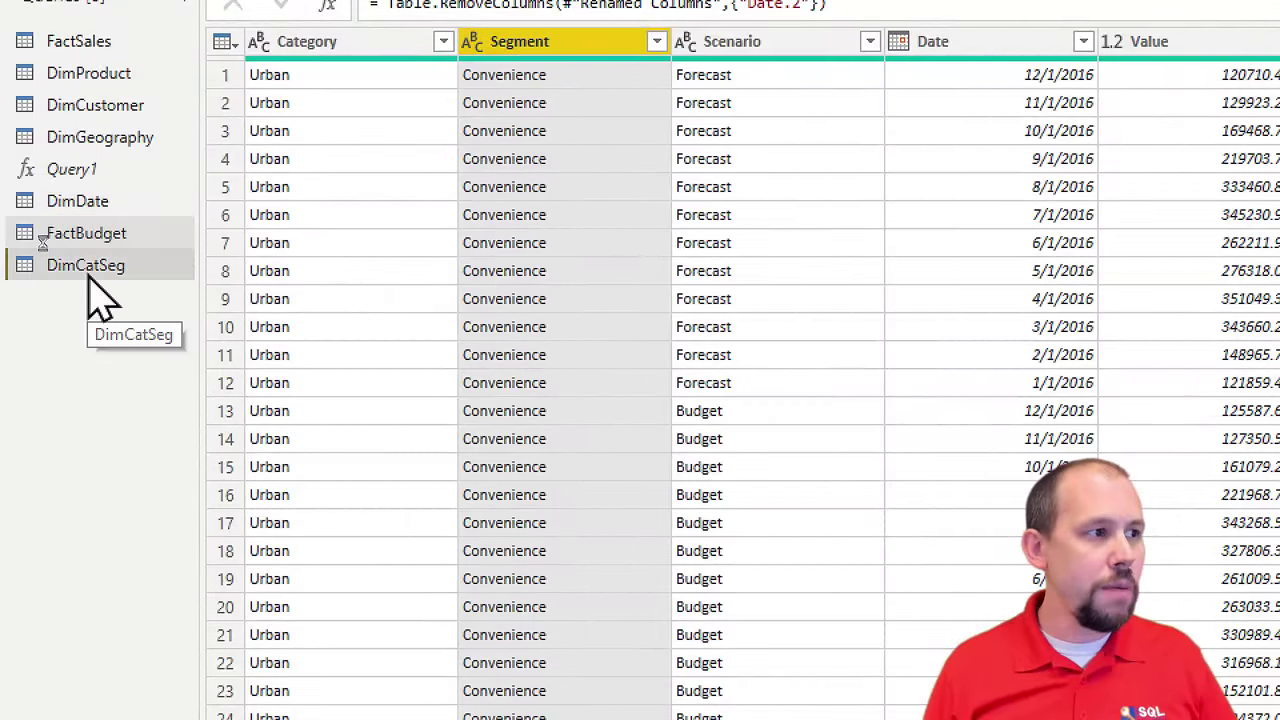
click(53, 239)
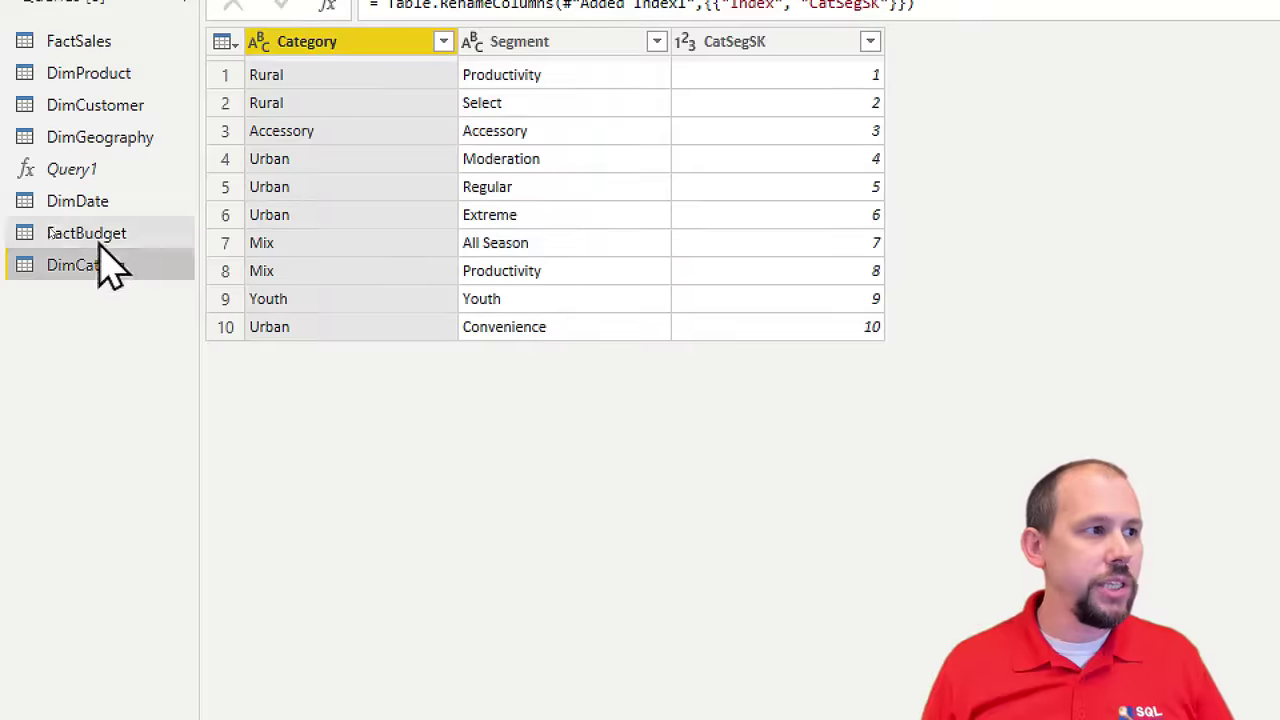
Step: Merge FactBudget with DimCatSeg, matching Category and Segment in both tables with a Left Outer join
click(100, 236)
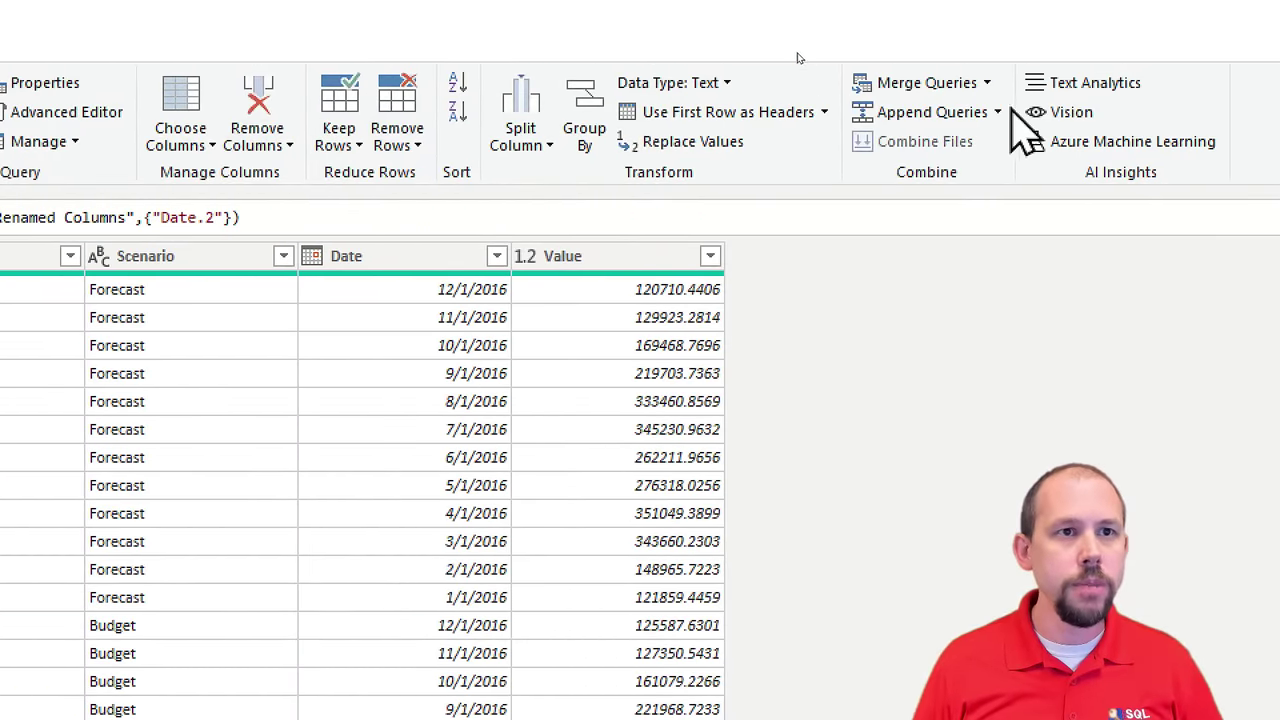
click(1061, 83)
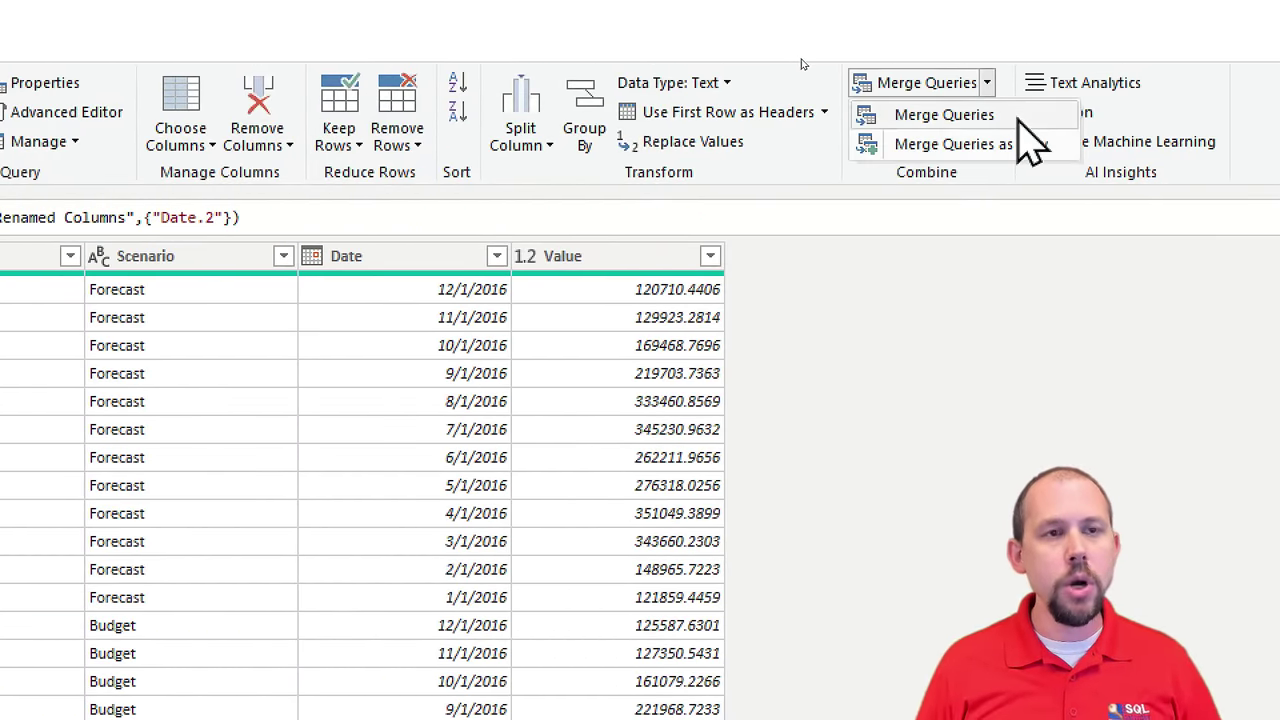
click(995, 124)
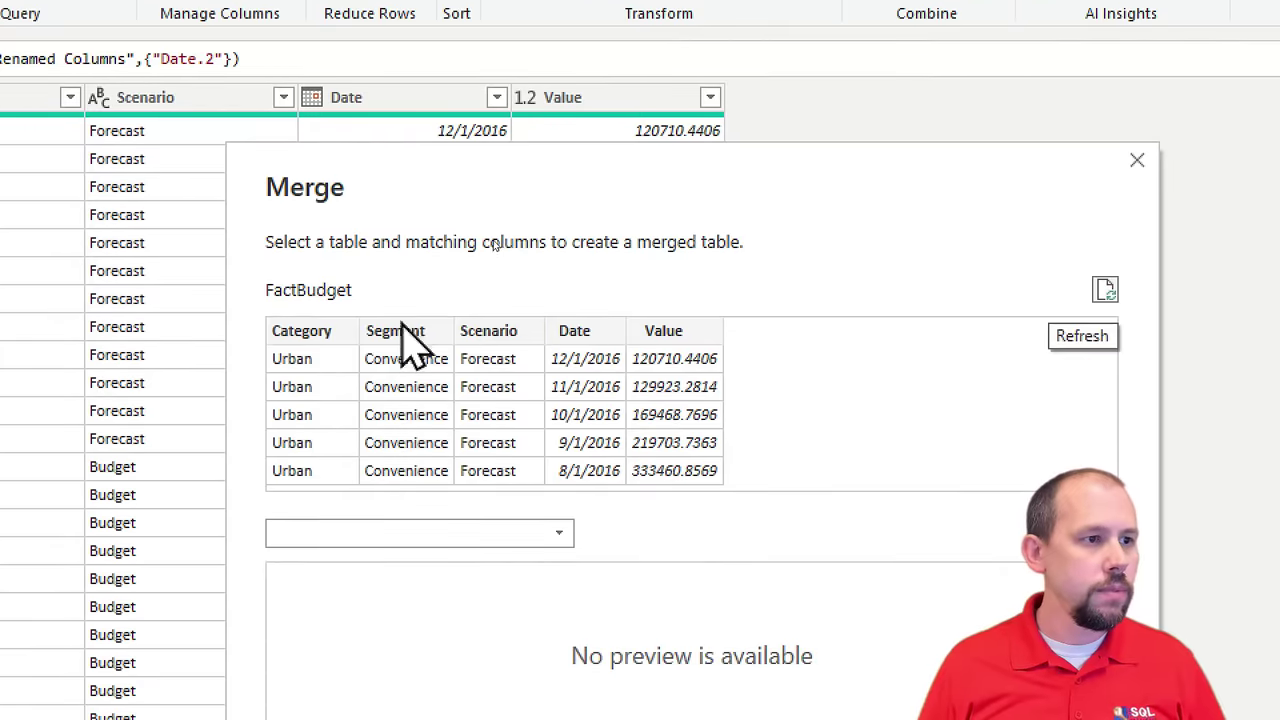
click(401, 330)
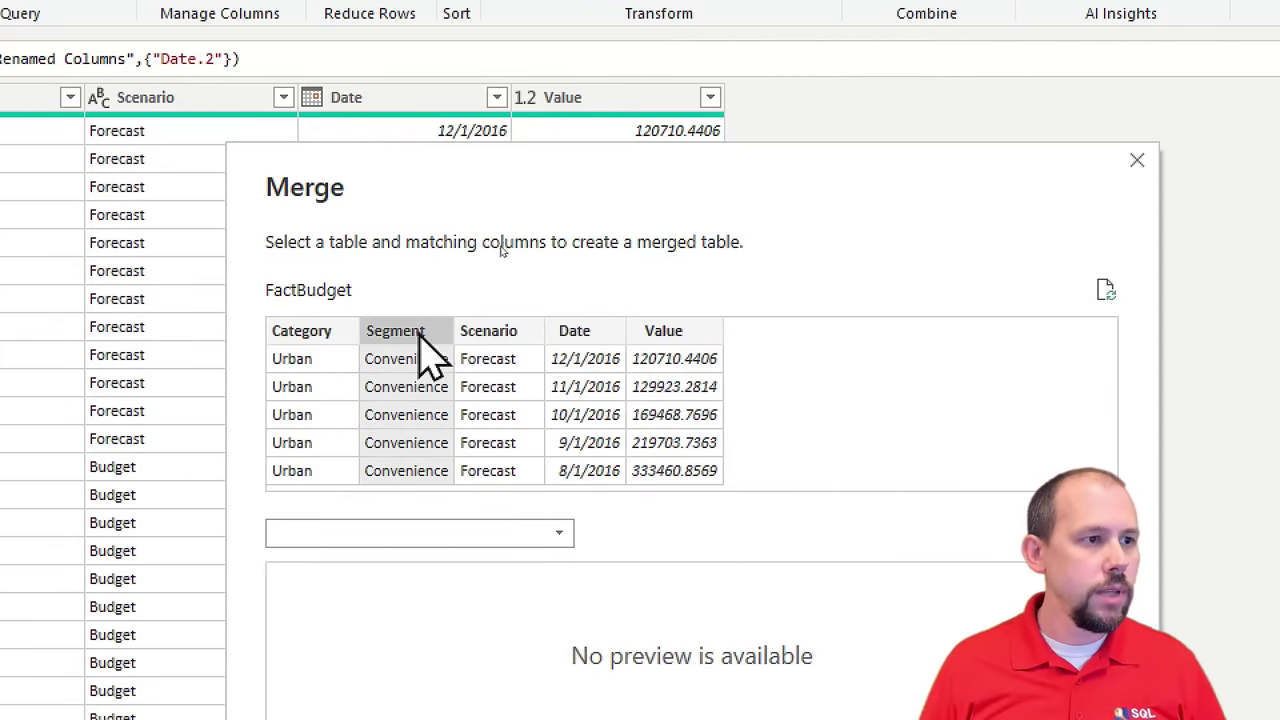
click(330, 340)
ctrl+click(391, 340)
click(405, 530)
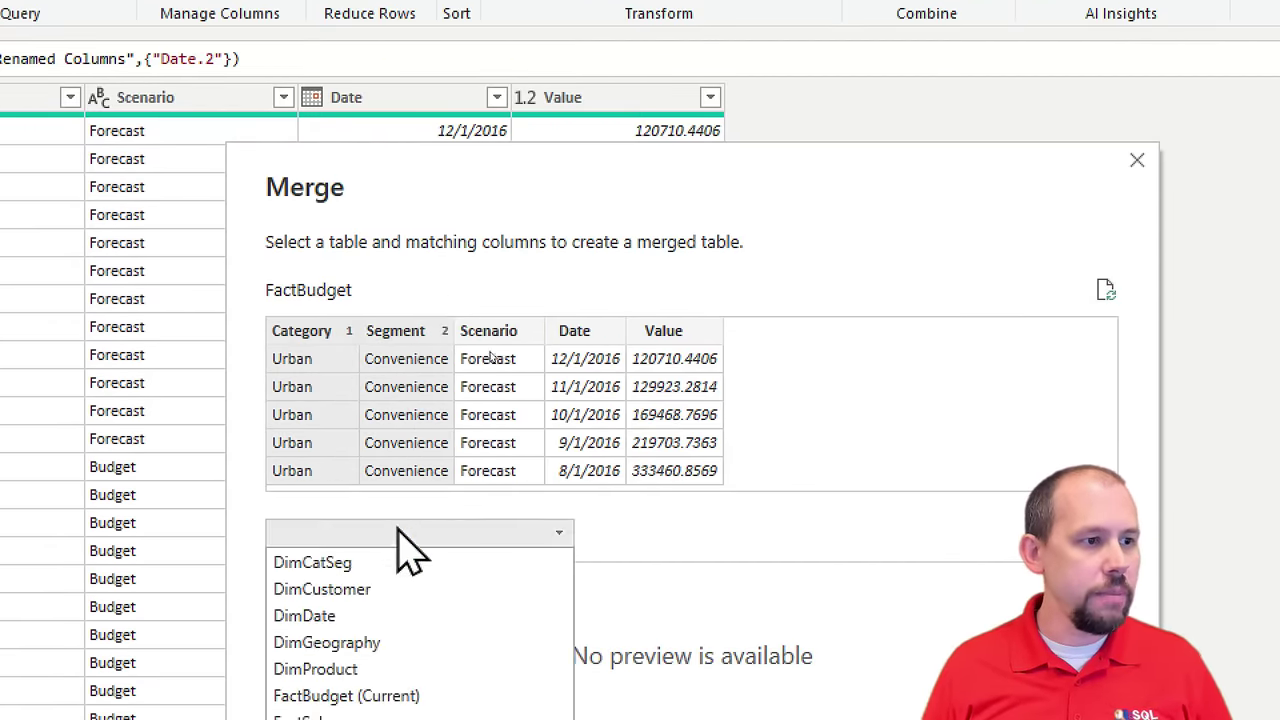
click(400, 360)
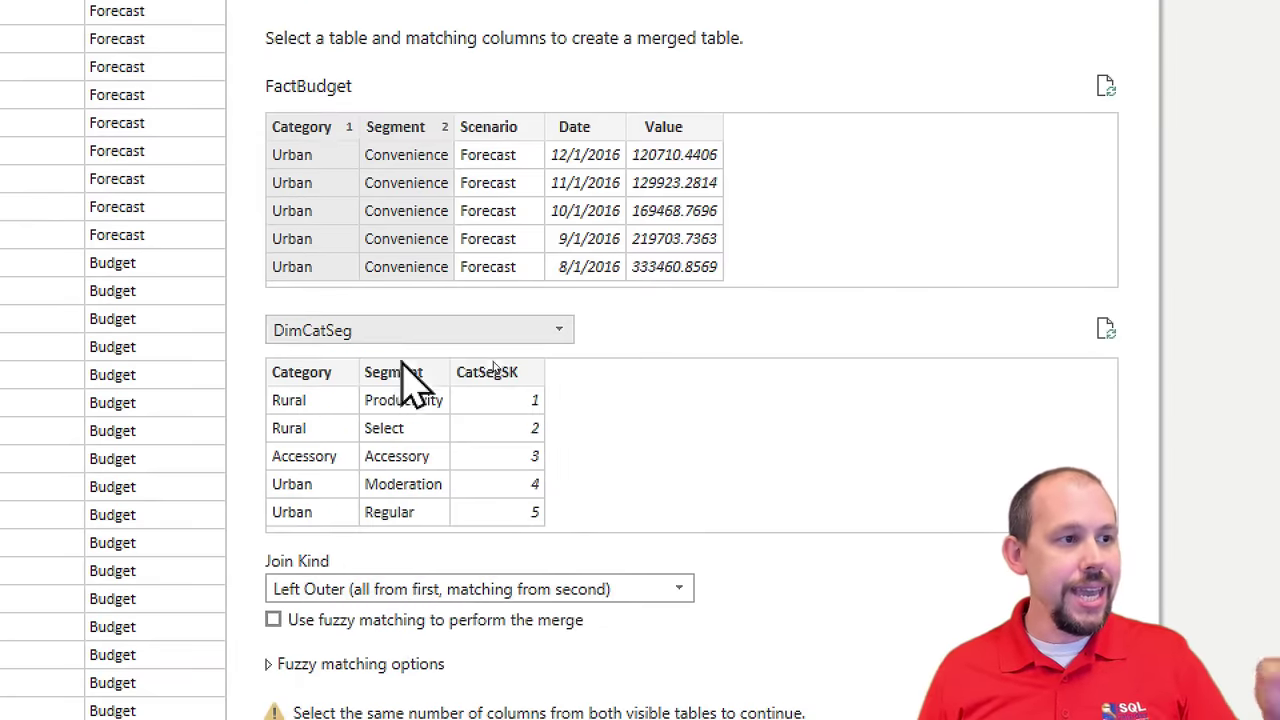
click(315, 372)
ctrl+click(385, 374)
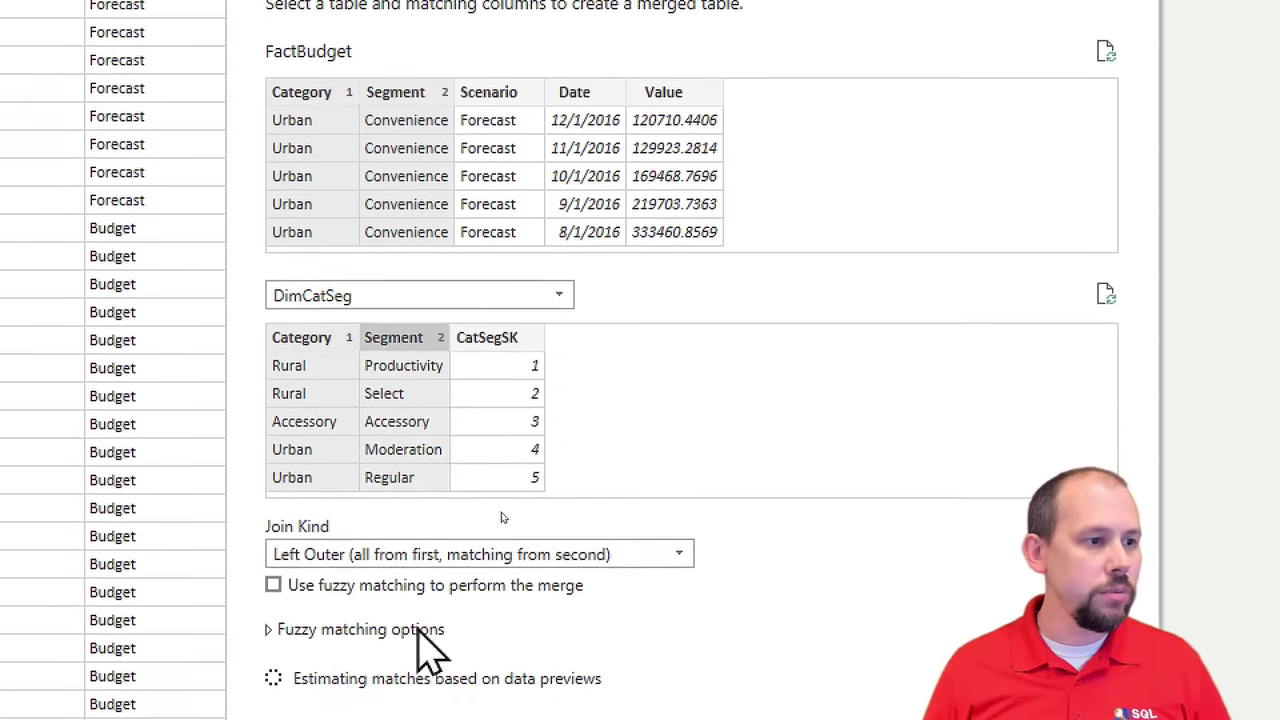
click(980, 612)
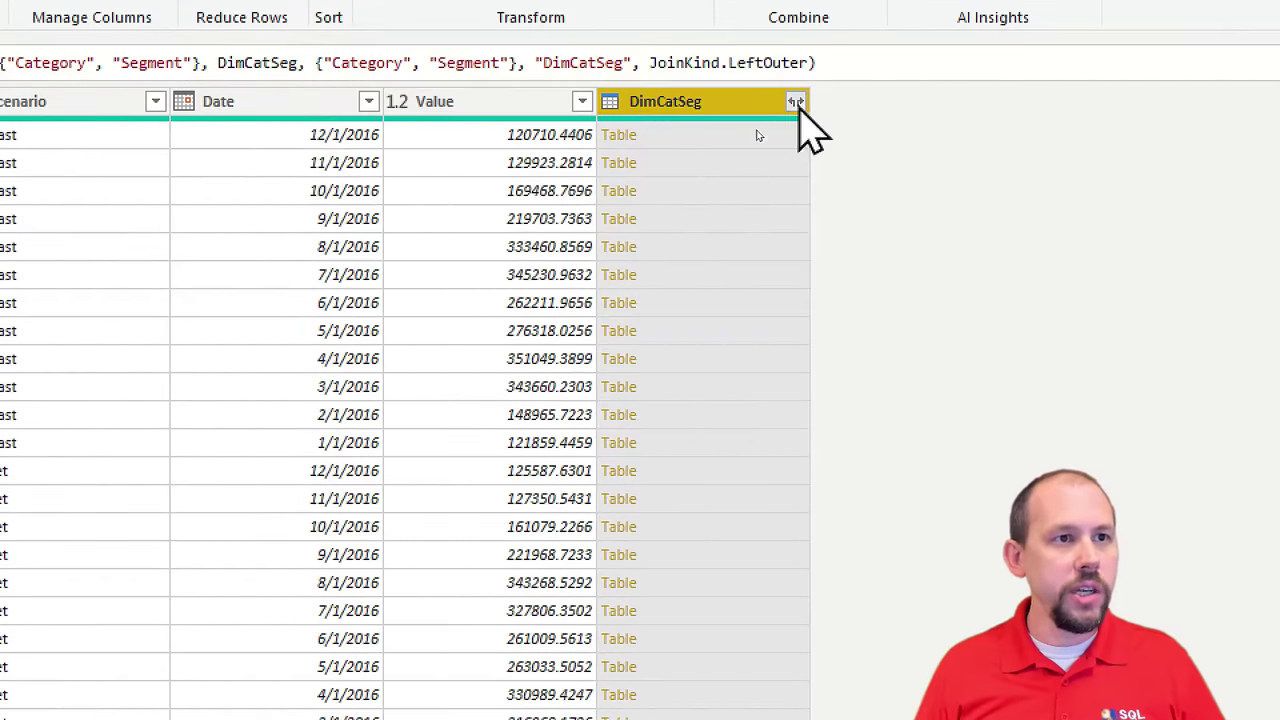
Step: Expand the merged DimCatSeg column in FactBudget to only CatSegSK, without a column name prefix
click(755, 128)
click(405, 236)
click(406, 263)
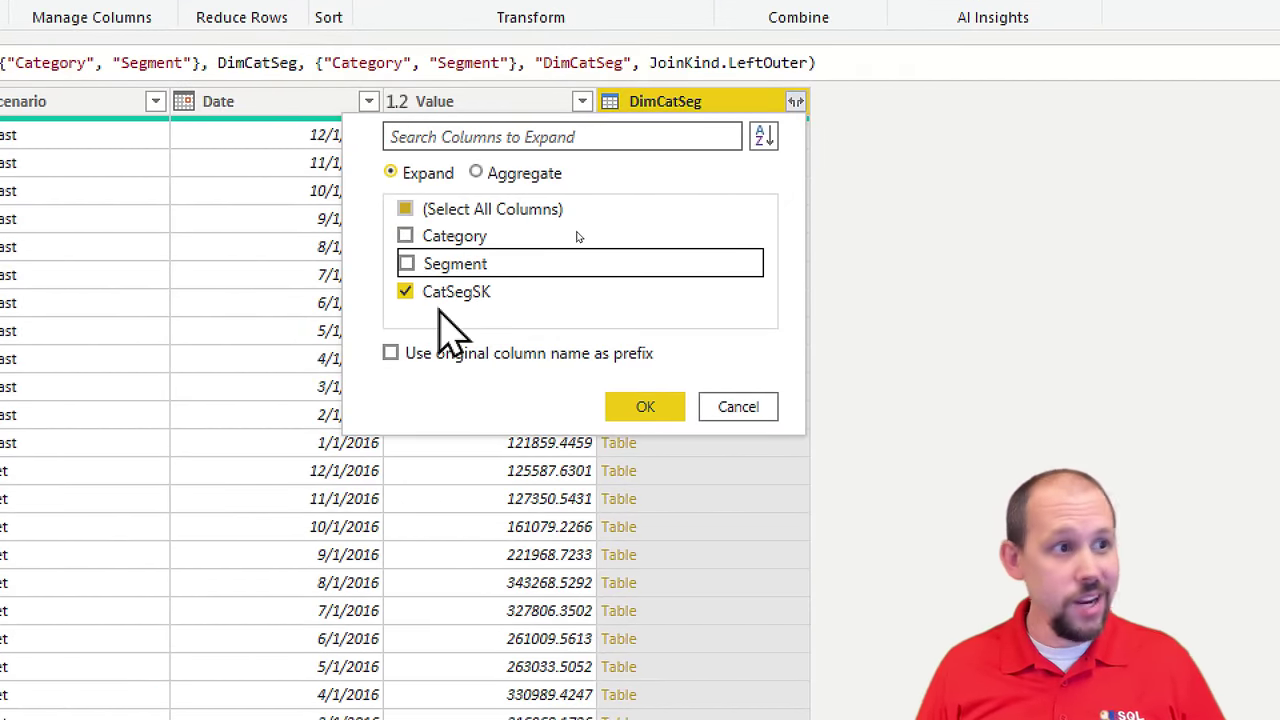
click(648, 405)
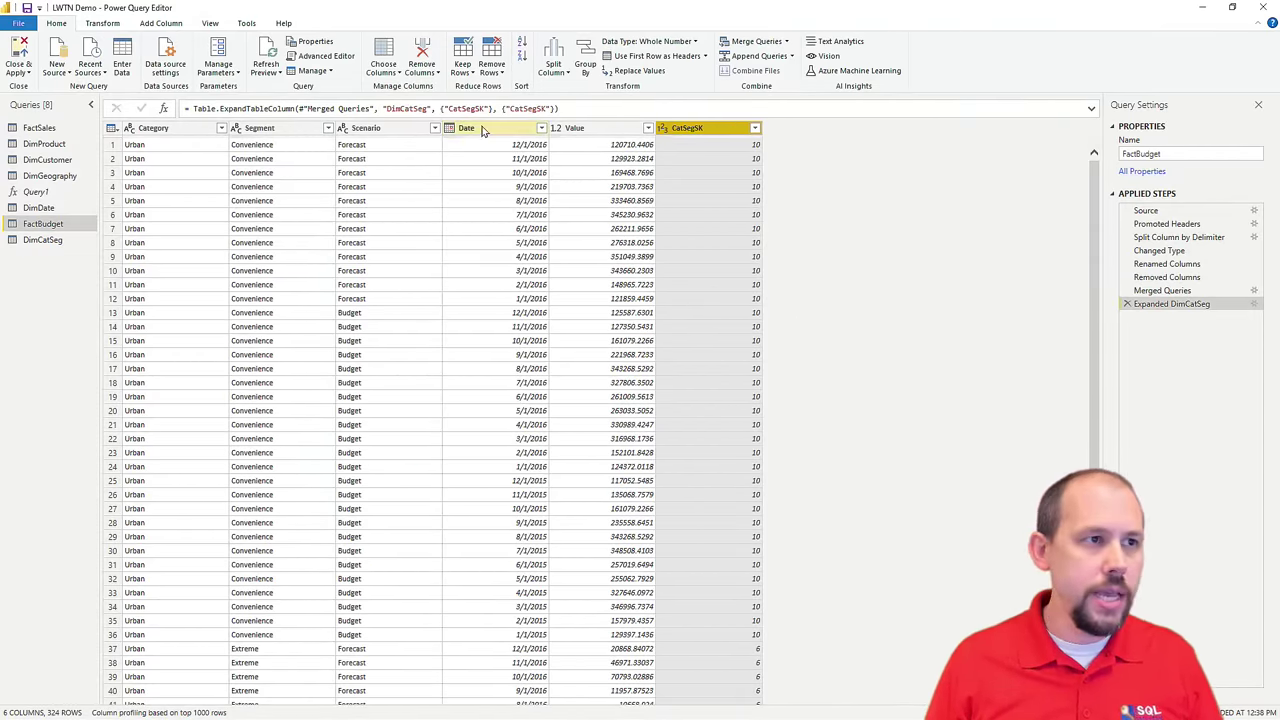
Step: Remove the Category and Segment columns from the FactBudget query after its Expanded DimCatSeg step
click(1176, 238)
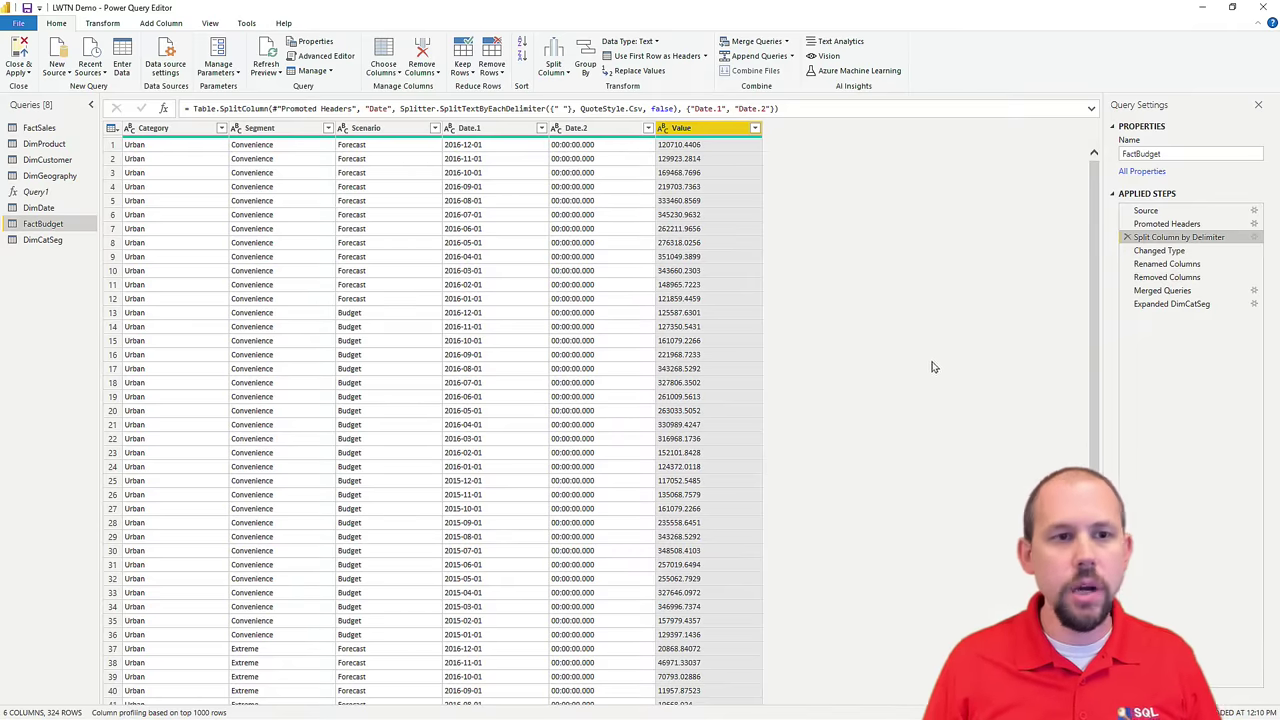
click(1185, 305)
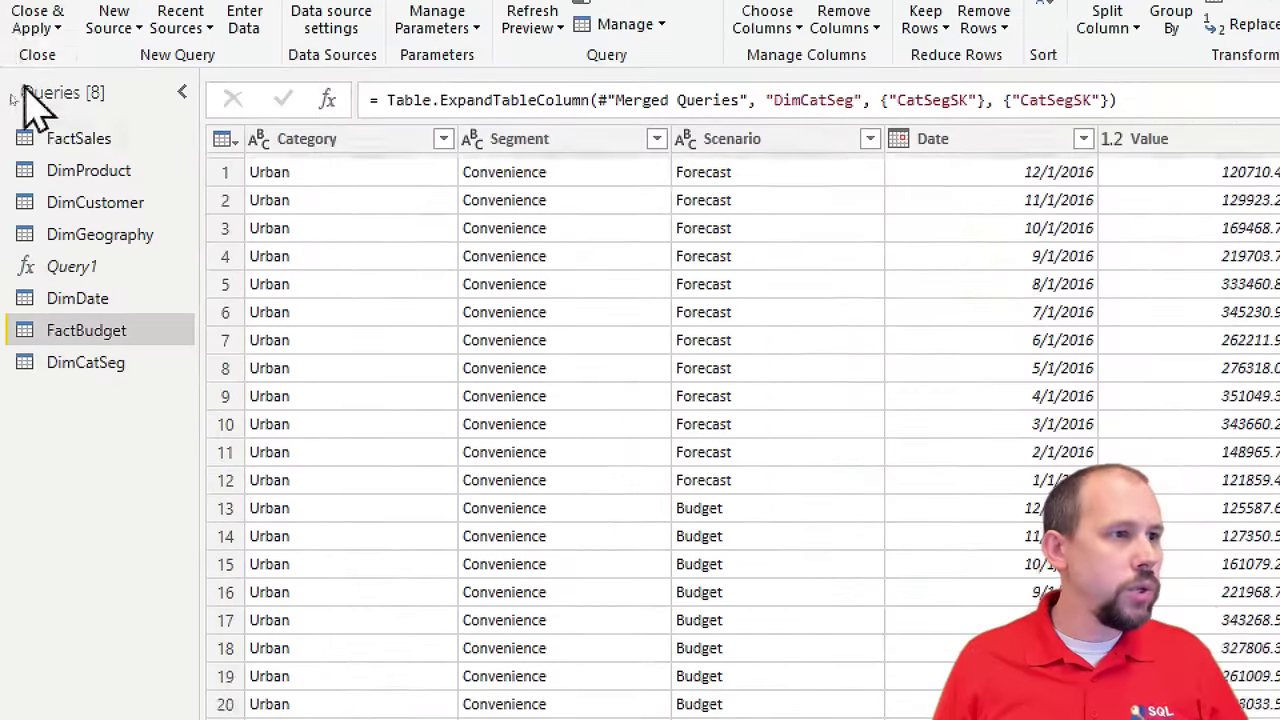
click(380, 195)
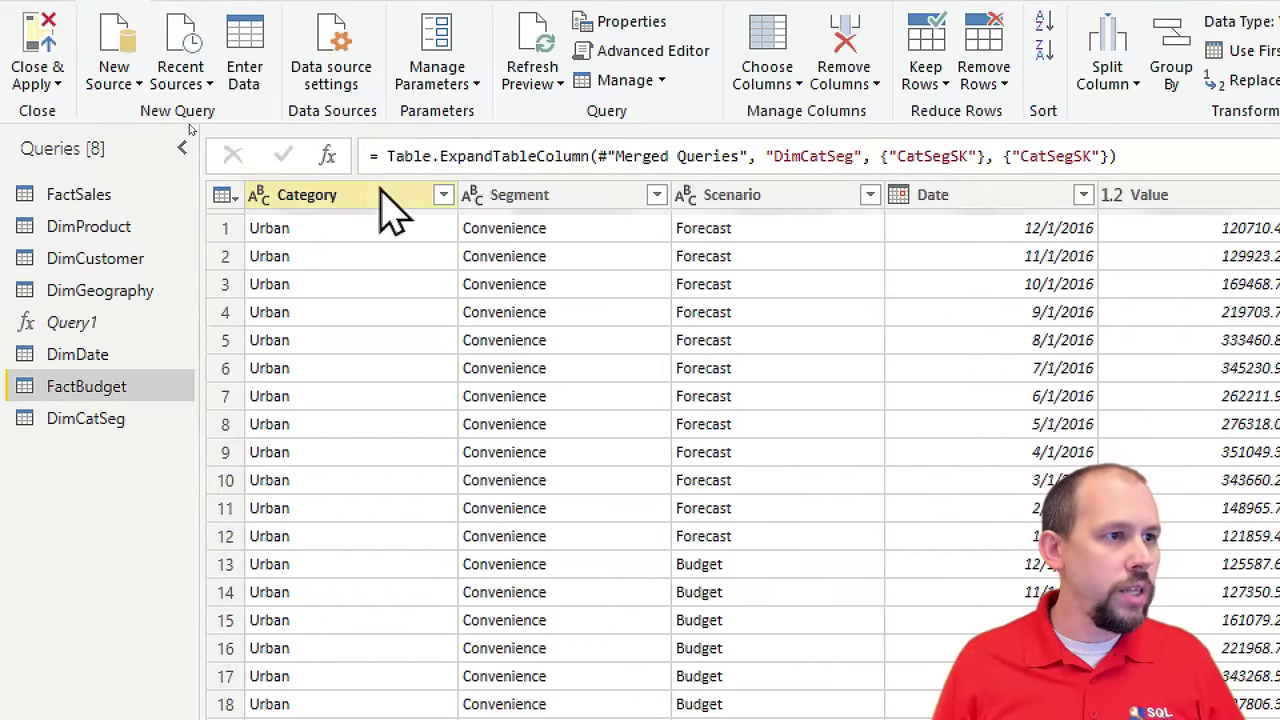
shift+click(534, 195)
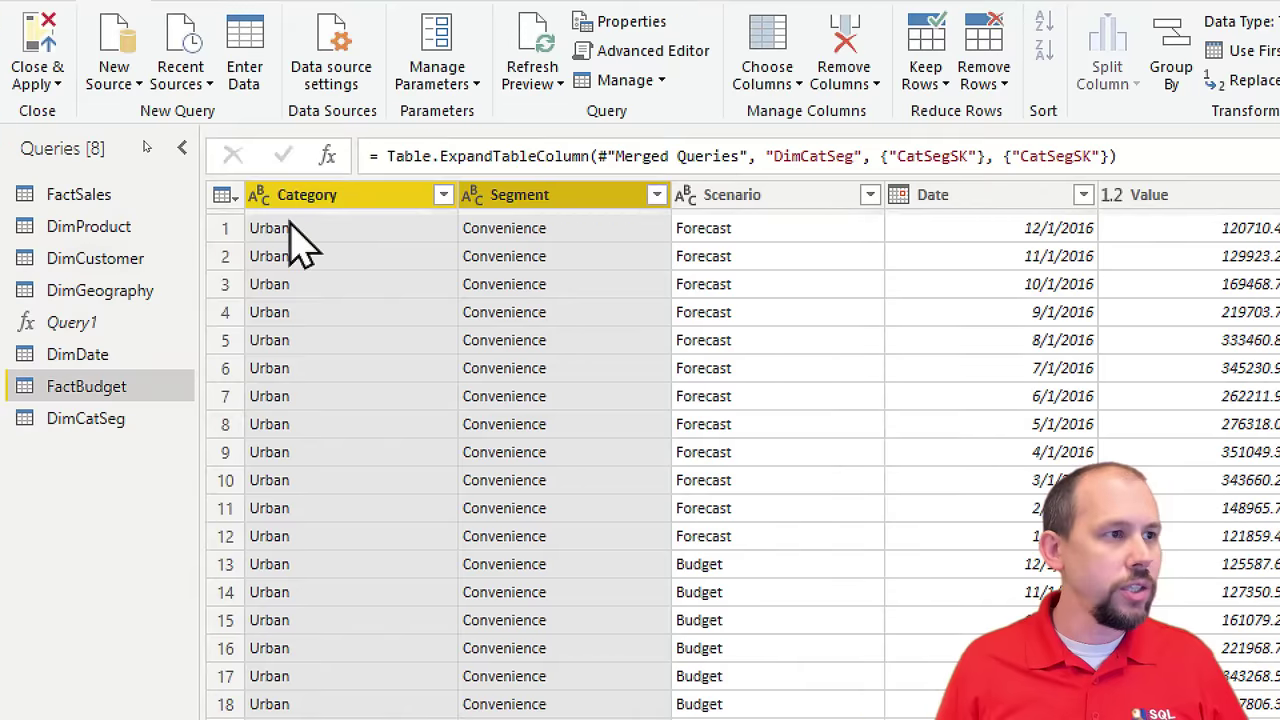
right_click(242, 198)
click(396, 250)
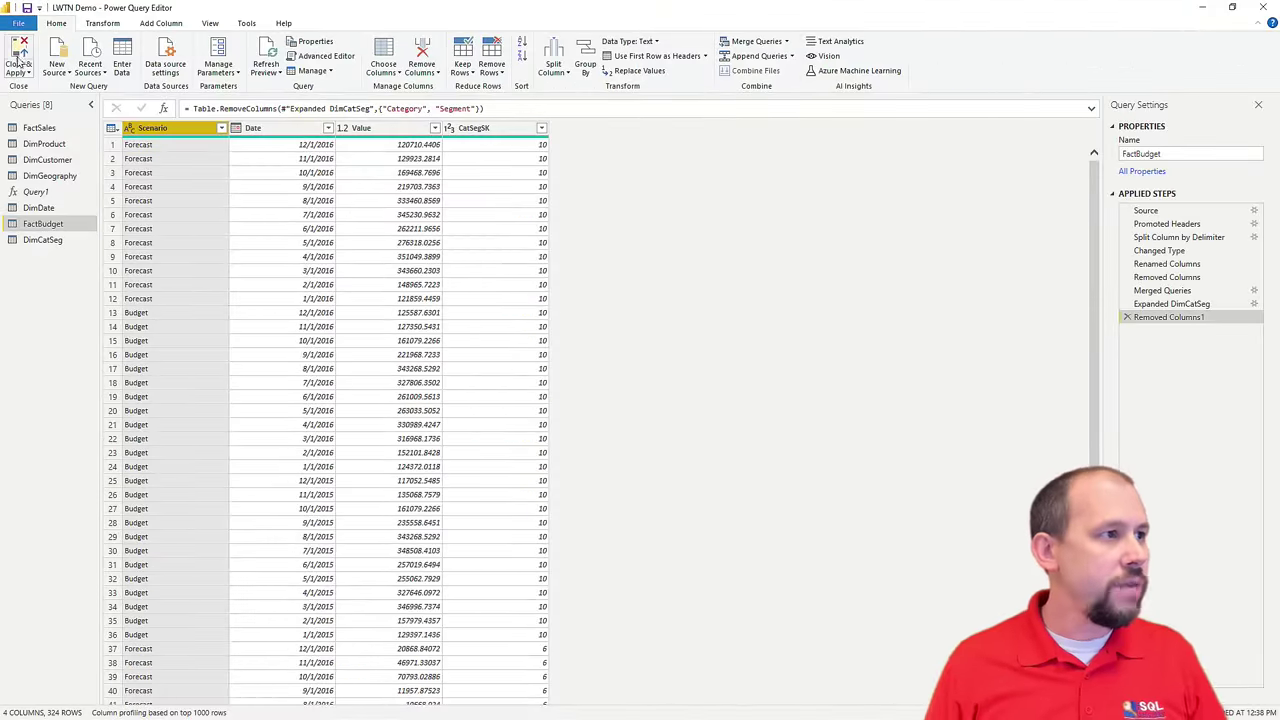
Step: Close and apply the query changes, and arrange the model diagram with DimCatSeg below and between DimProduct and FactBudget
click(14, 54)
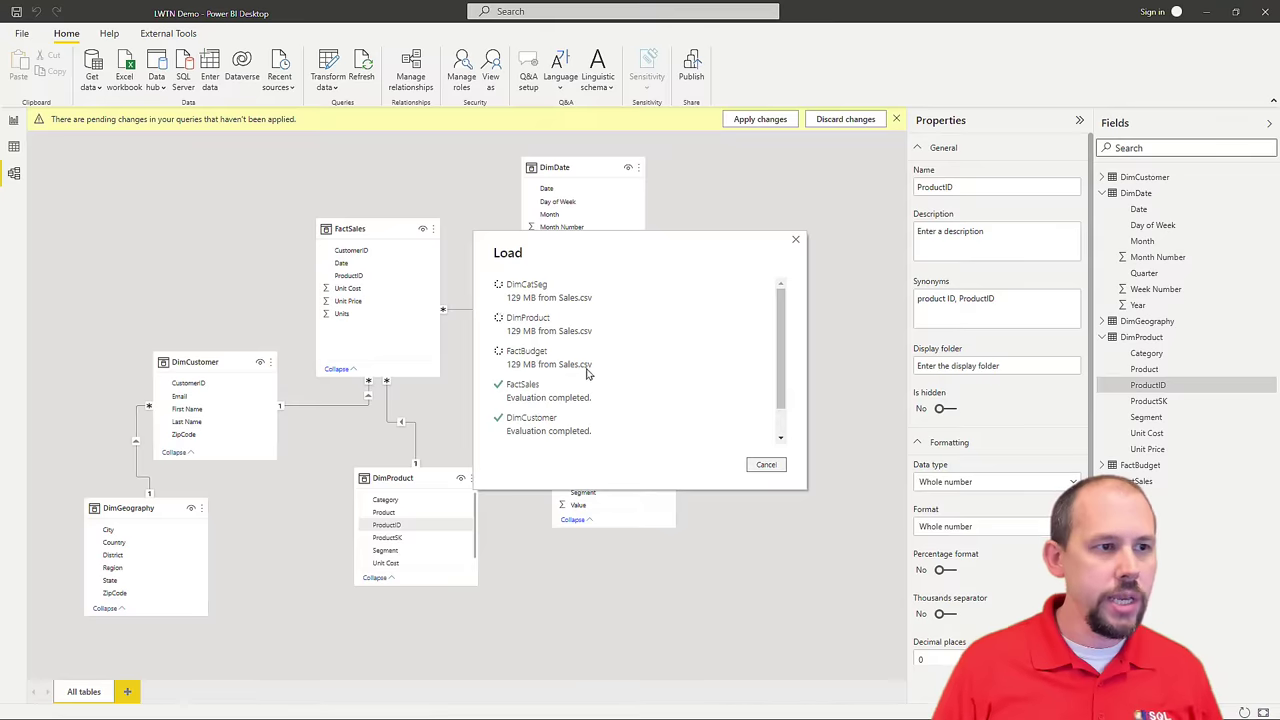
drag(650, 251, 866, 157)
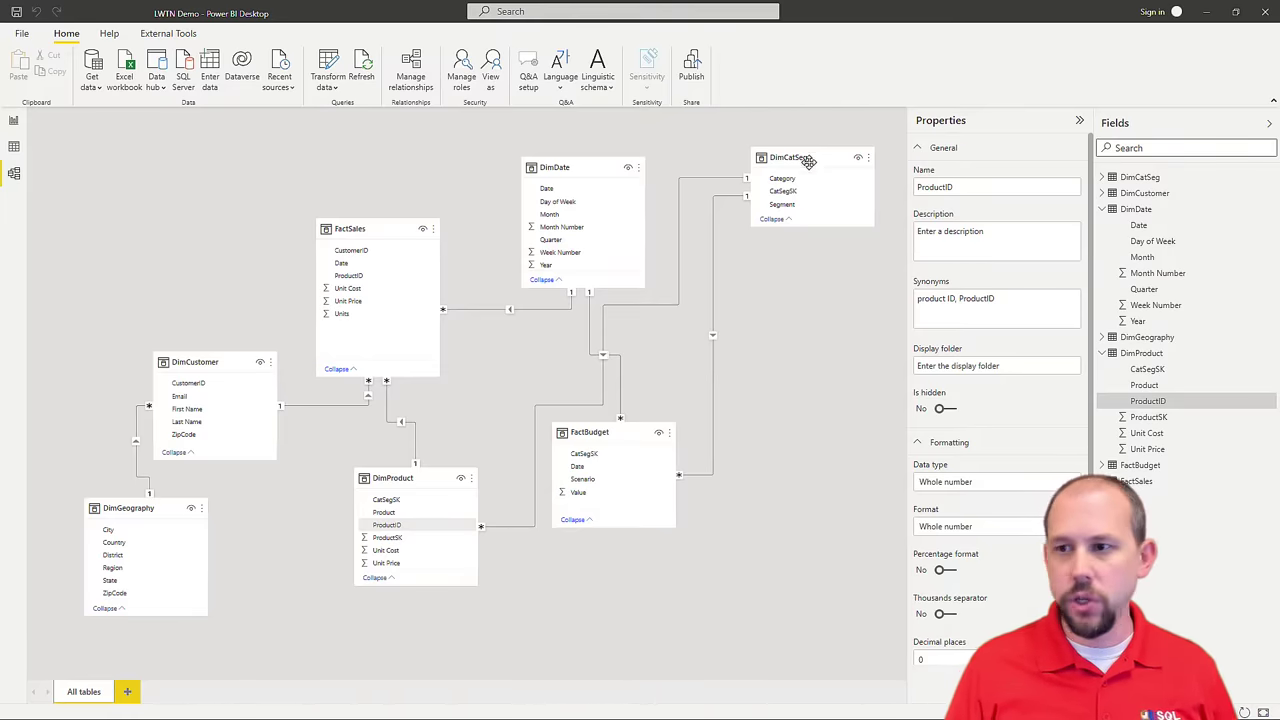
drag(808, 158, 759, 332)
drag(598, 431, 597, 484)
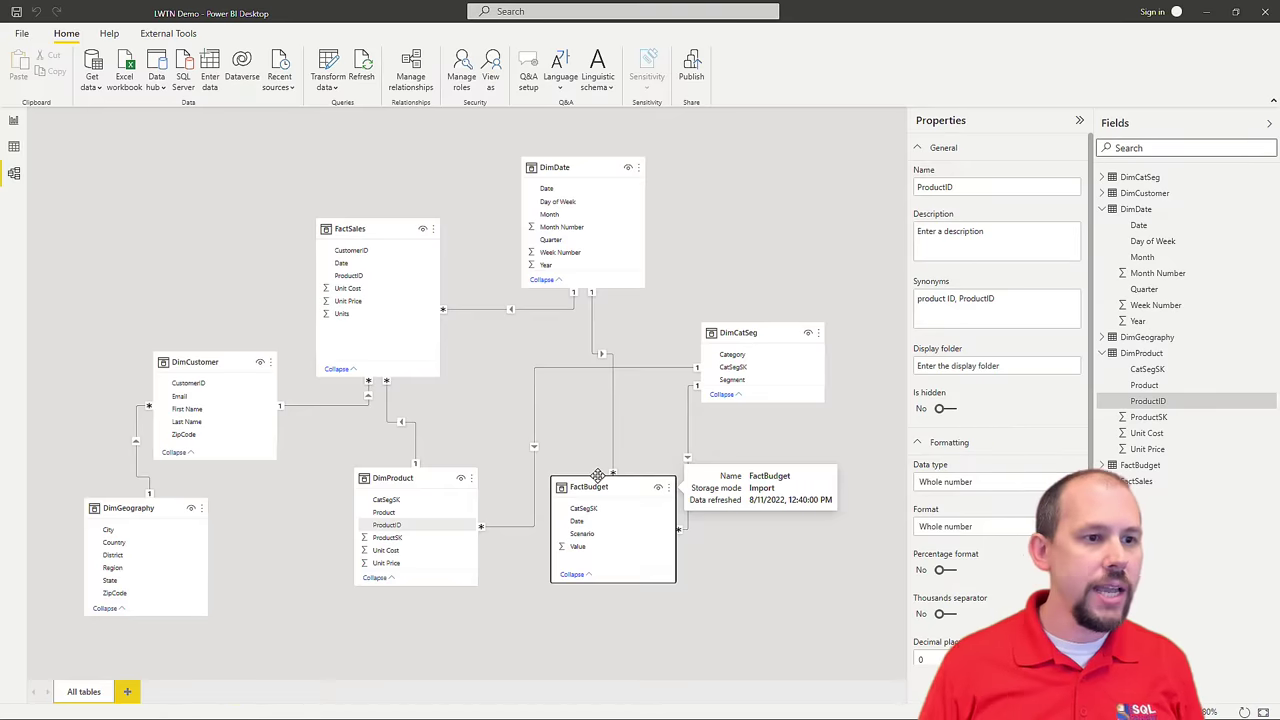
drag(597, 476, 654, 457)
drag(750, 337, 536, 573)
drag(410, 477, 400, 441)
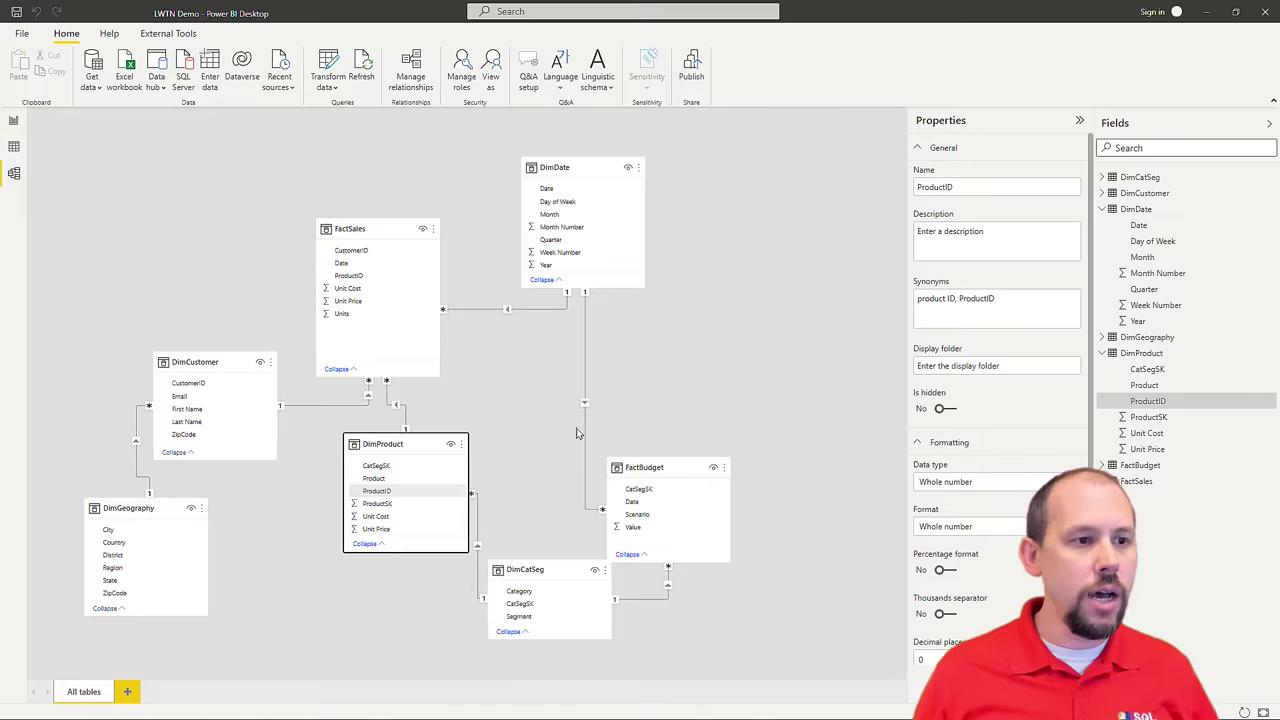
Step: Move FactBudget up and away from DimCatSeg in the All tables diagram, and nudge DimCatSeg slightly toward FactBudget
drag(648, 466, 703, 426)
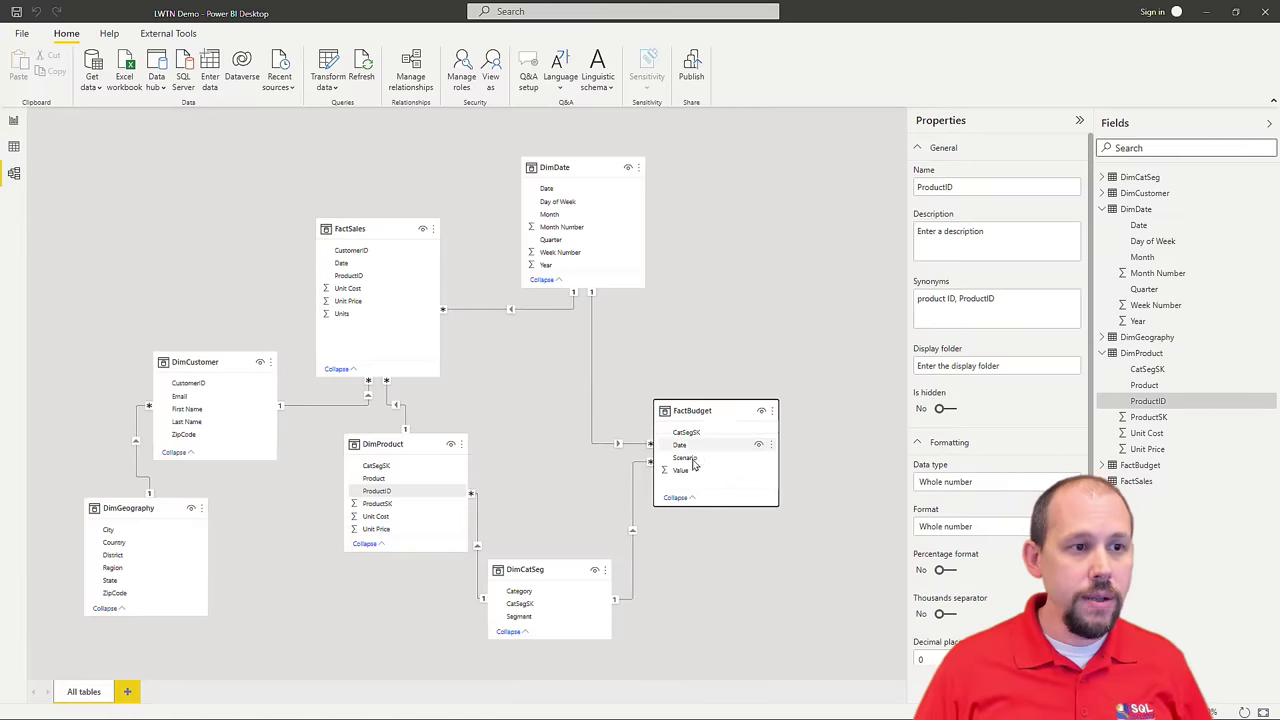
drag(540, 569, 547, 566)
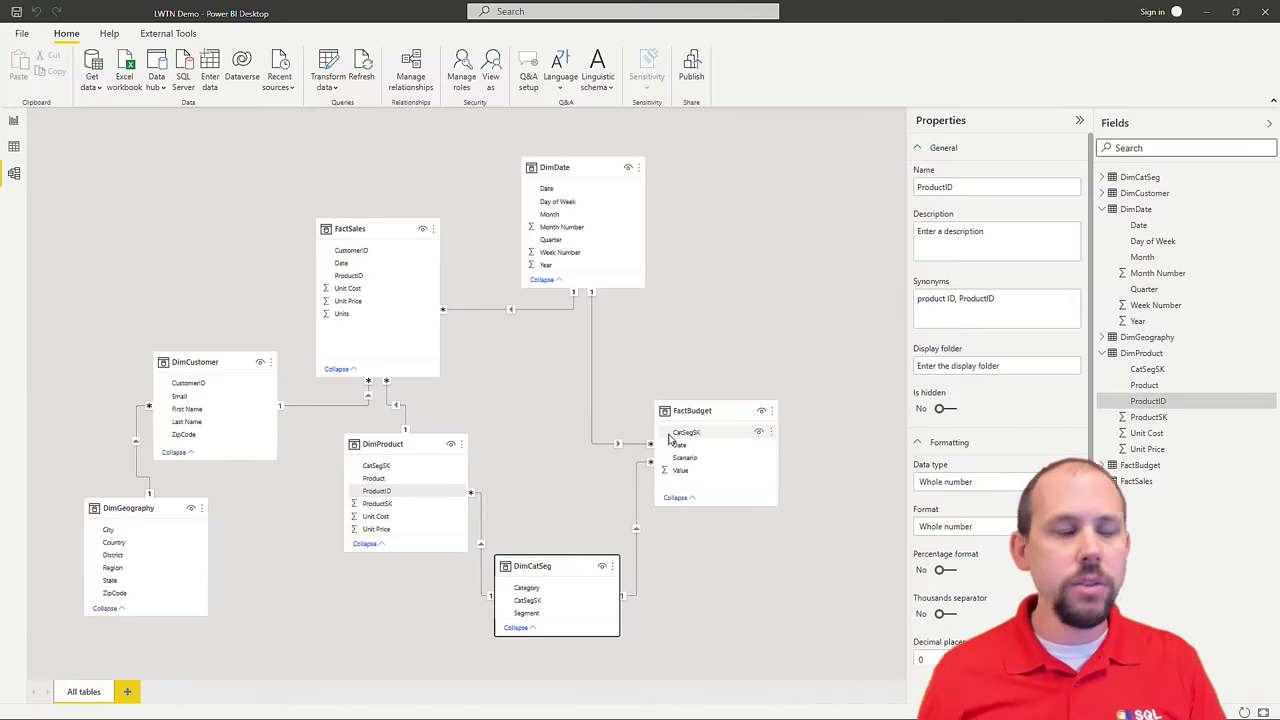
Step: Add a new model diagram layout and name it Fact Sales
click(128, 692)
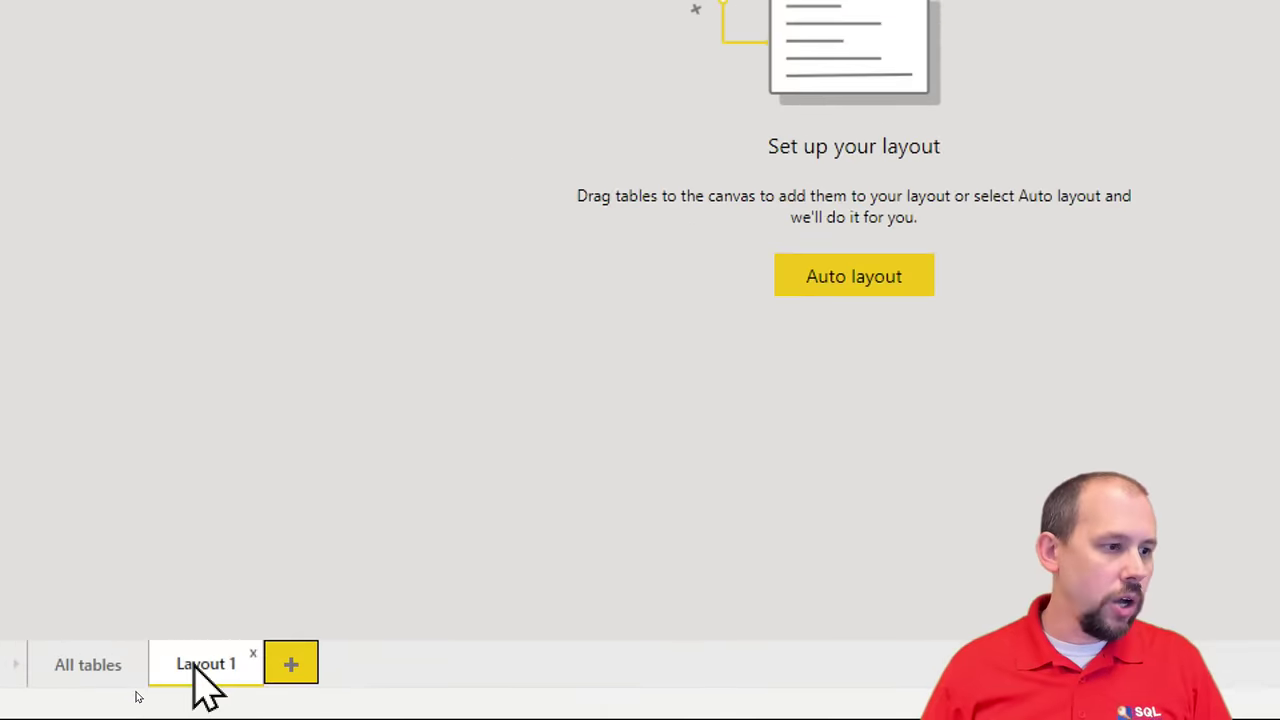
double_click(136, 696)
text(Fact Sales)
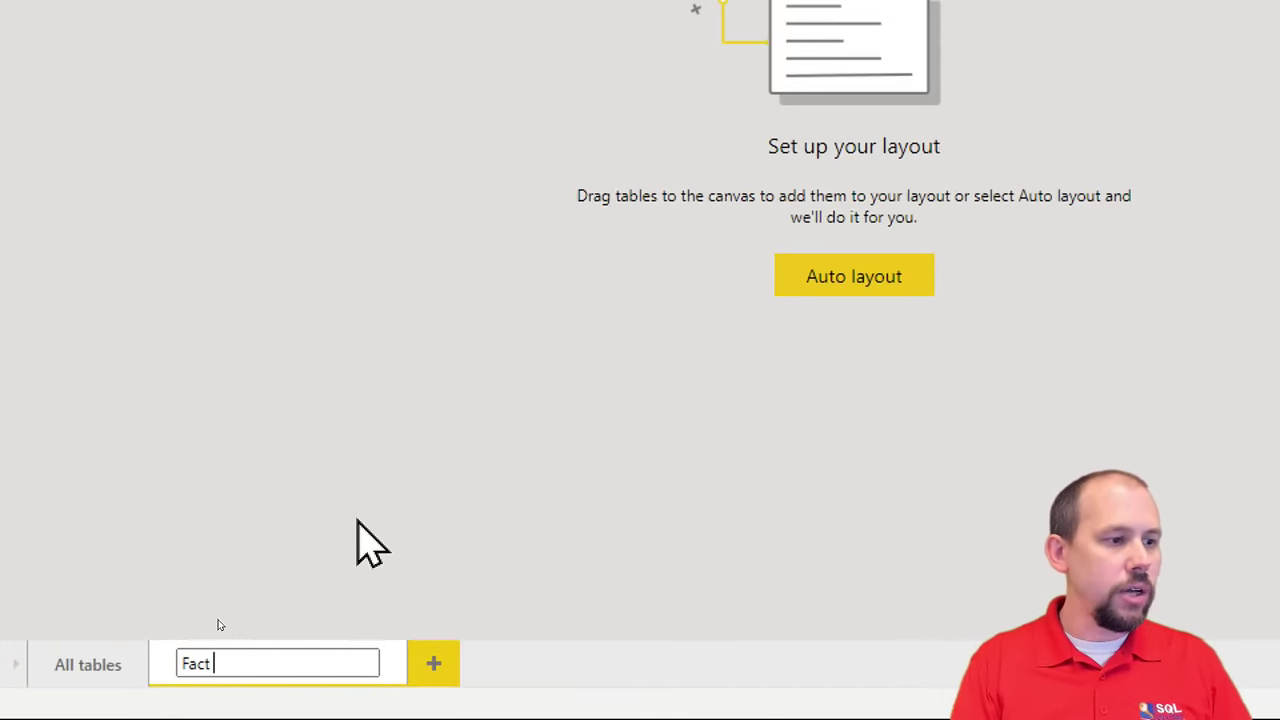
key(Return)
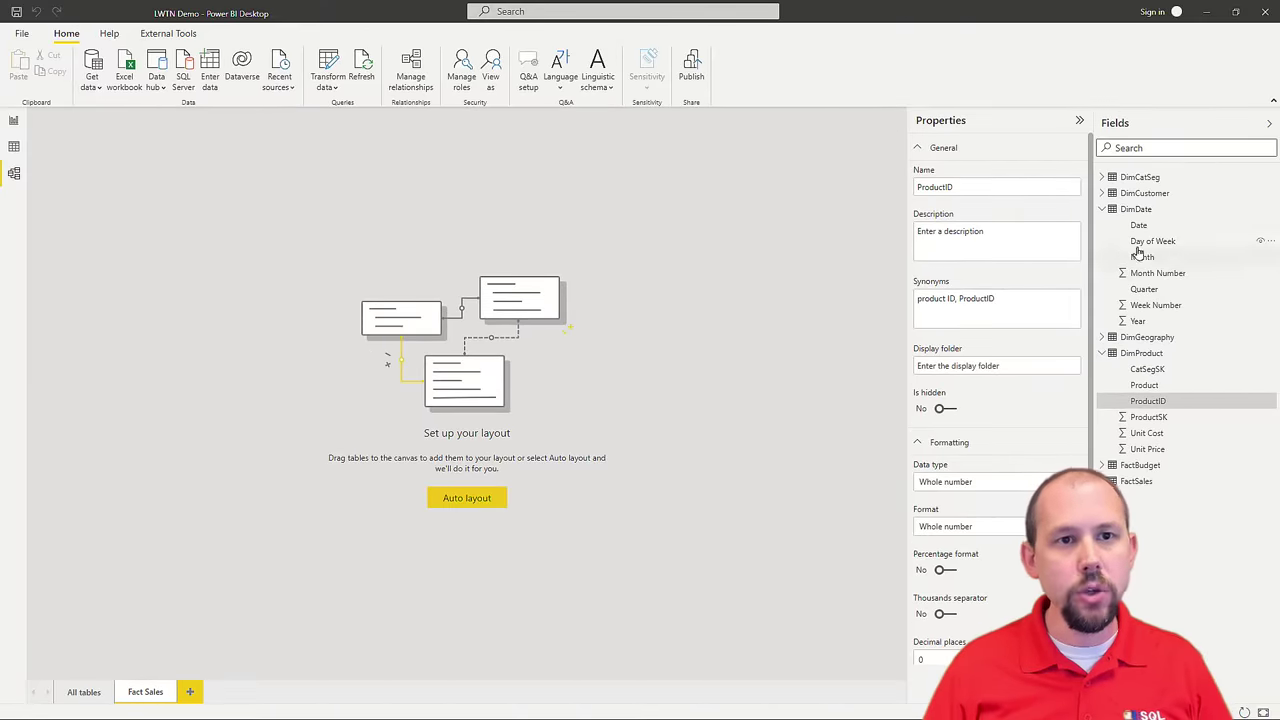
Step: Place FactSales, DimCatSeg and DimProduct on the Fact Sales layout, with DimProduct between DimCatSeg and FactSales
click(1101, 210)
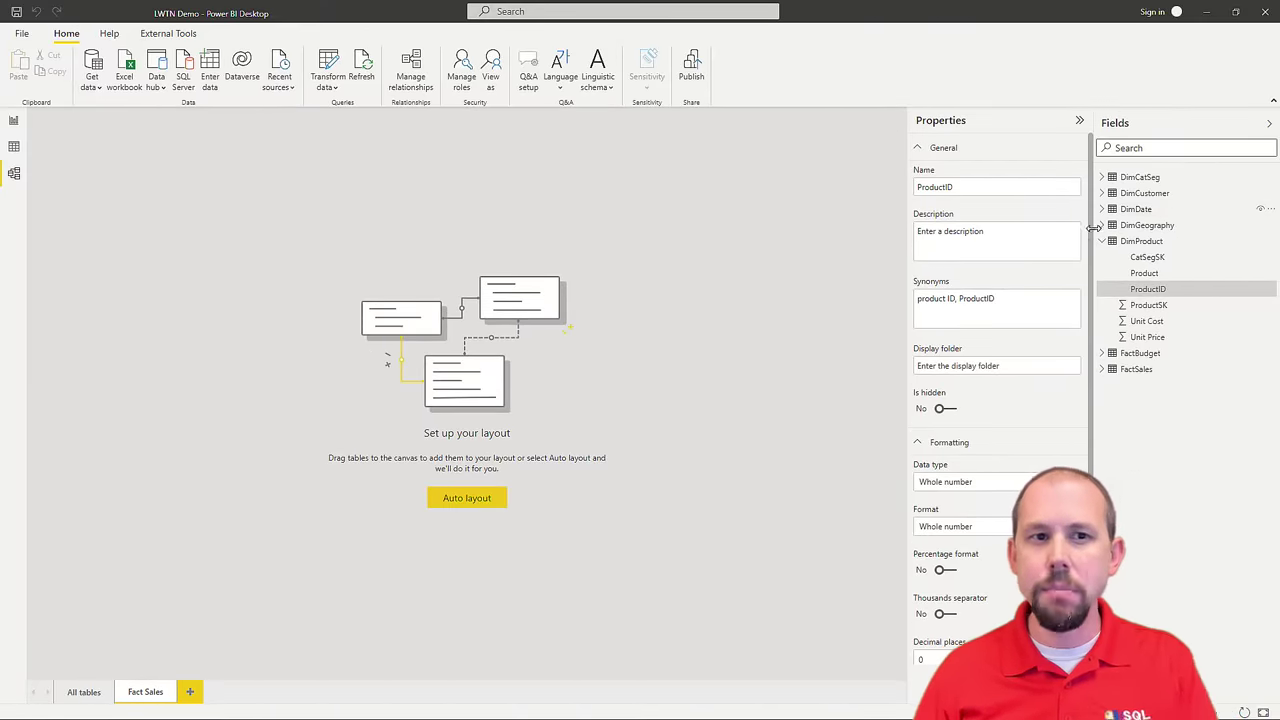
click(1101, 241)
drag(1135, 278, 429, 329)
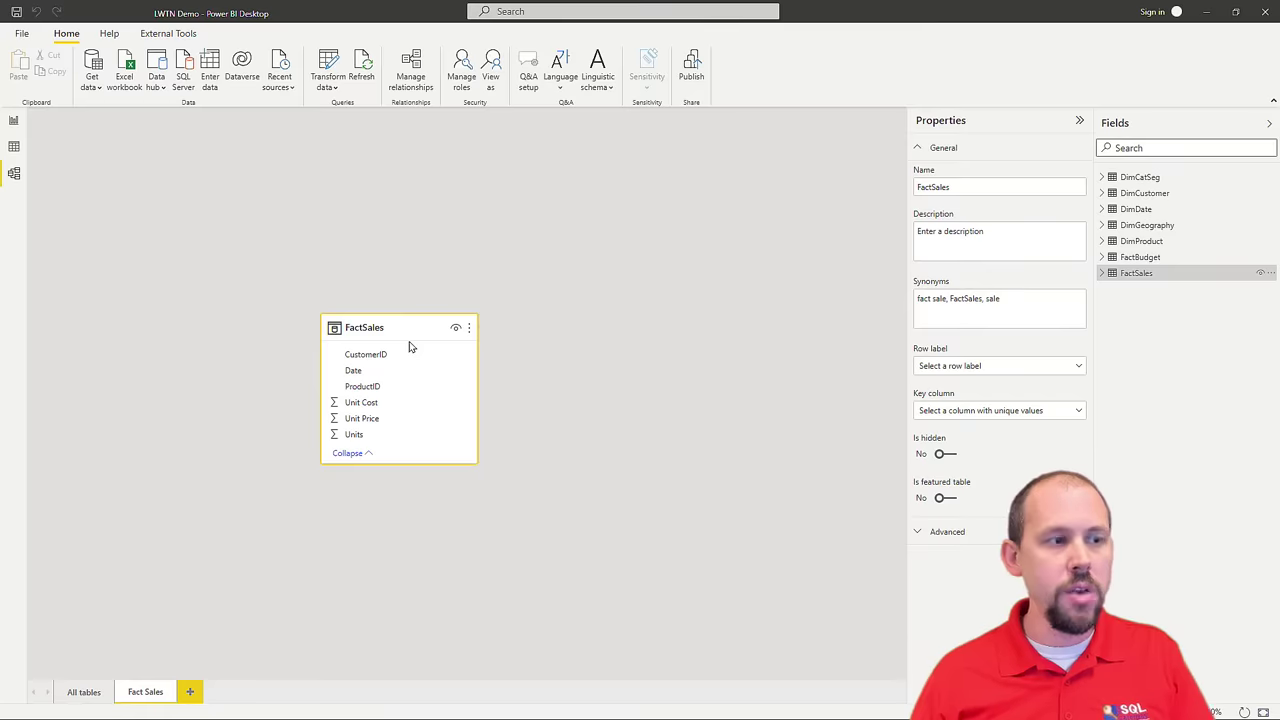
drag(1140, 177, 166, 196)
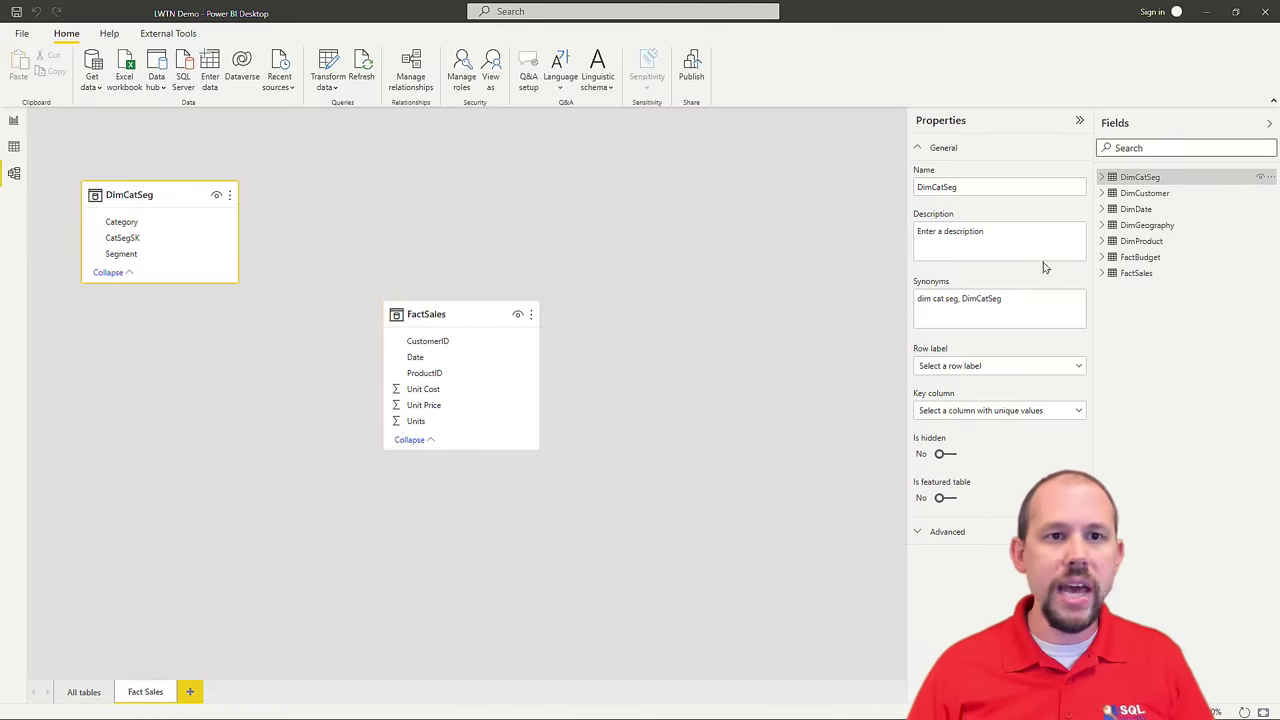
drag(1141, 241, 280, 298)
drag(436, 314, 463, 318)
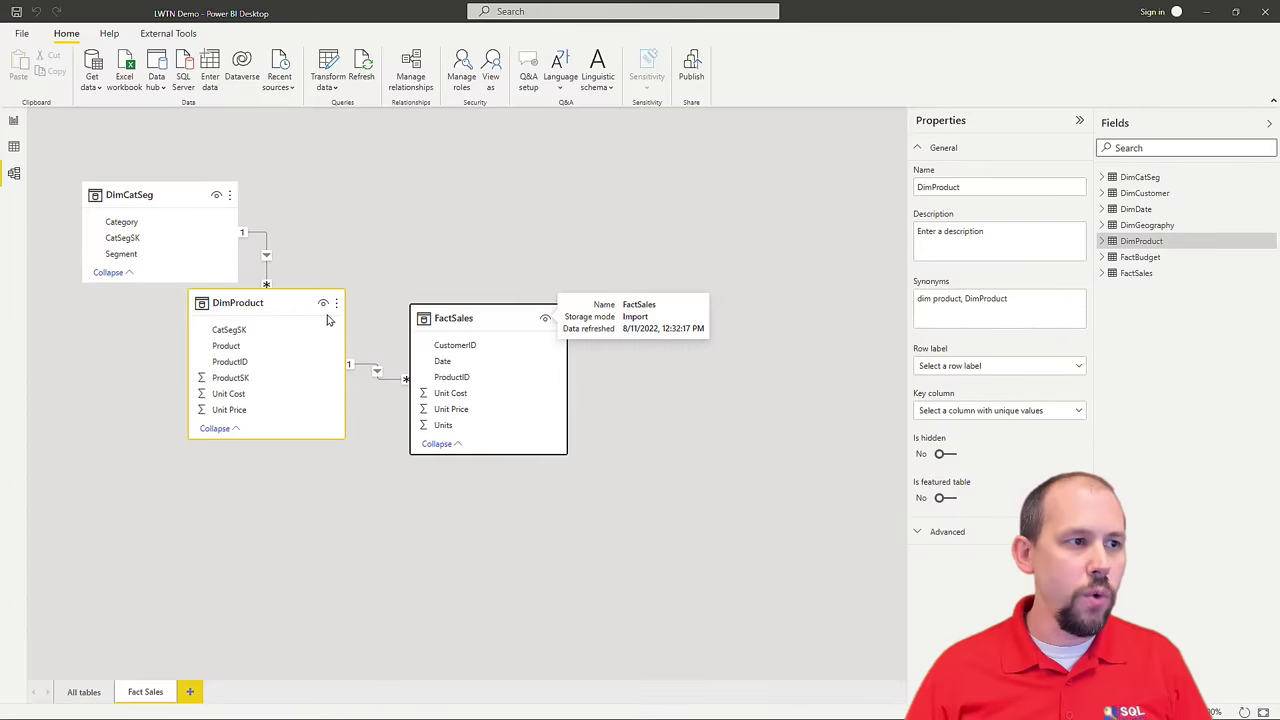
drag(292, 302, 328, 302)
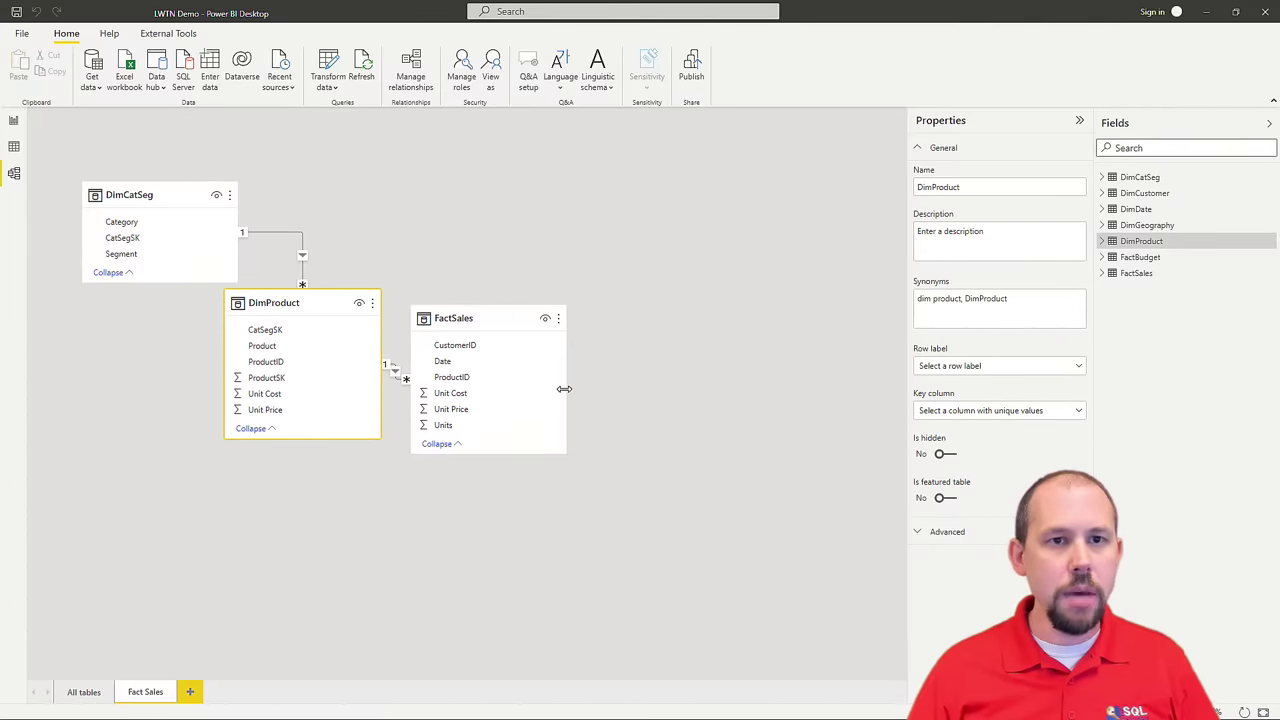
Step: Add DimDate, DimCustomer and DimGeography around FactSales on the Fact Sales layout
click(1150, 211)
drag(1150, 213, 660, 218)
drag(1145, 194, 298, 497)
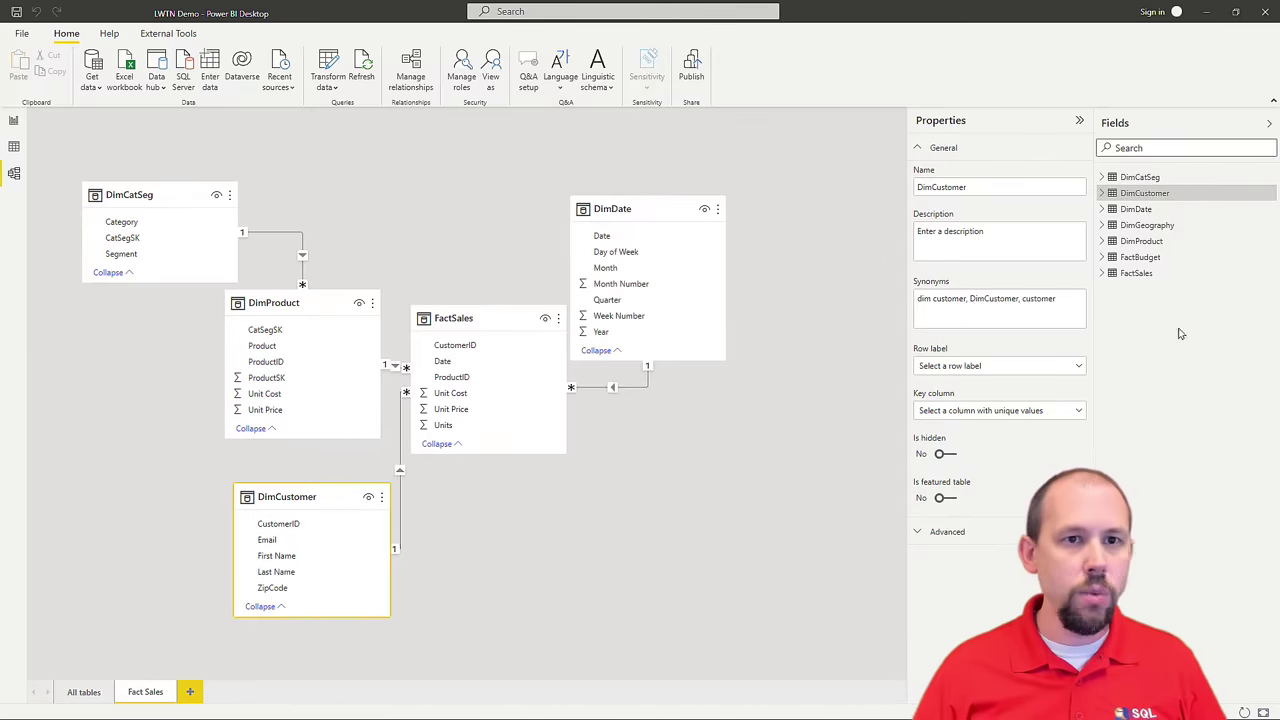
drag(1150, 227, 499, 614)
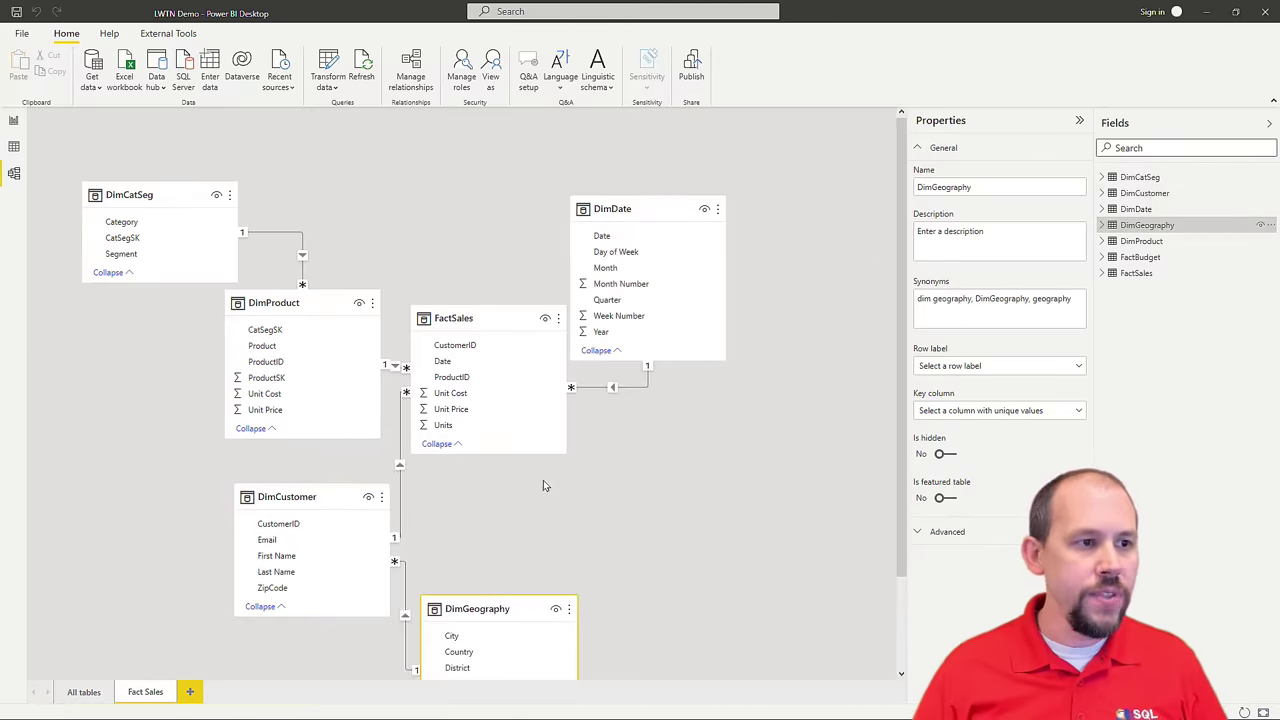
Step: Spread the dimension tables around FactSales, with DimCustomer and DimGeography stepping down from it and DimProduct and DimCatSeg on the opposite side
scroll(543, 486, down, 3)
drag(314, 417, 549, 410)
drag(194, 354, 429, 325)
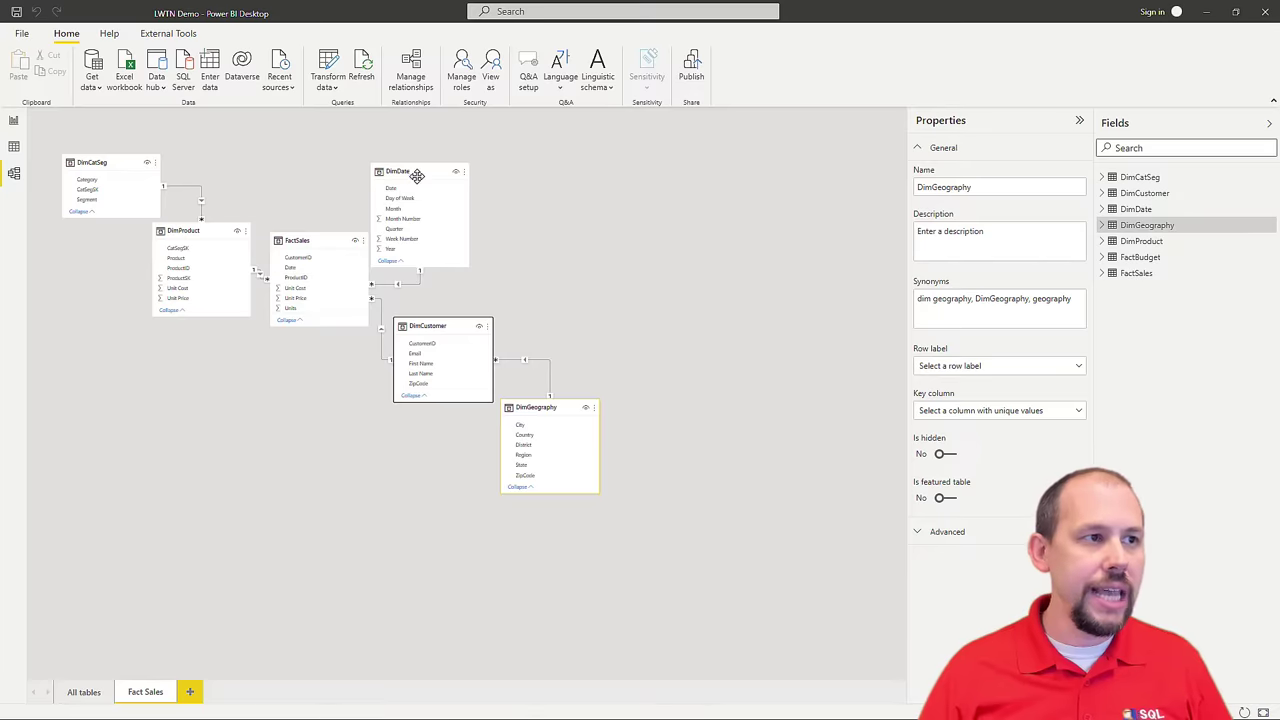
drag(420, 180, 449, 173)
drag(199, 239, 169, 255)
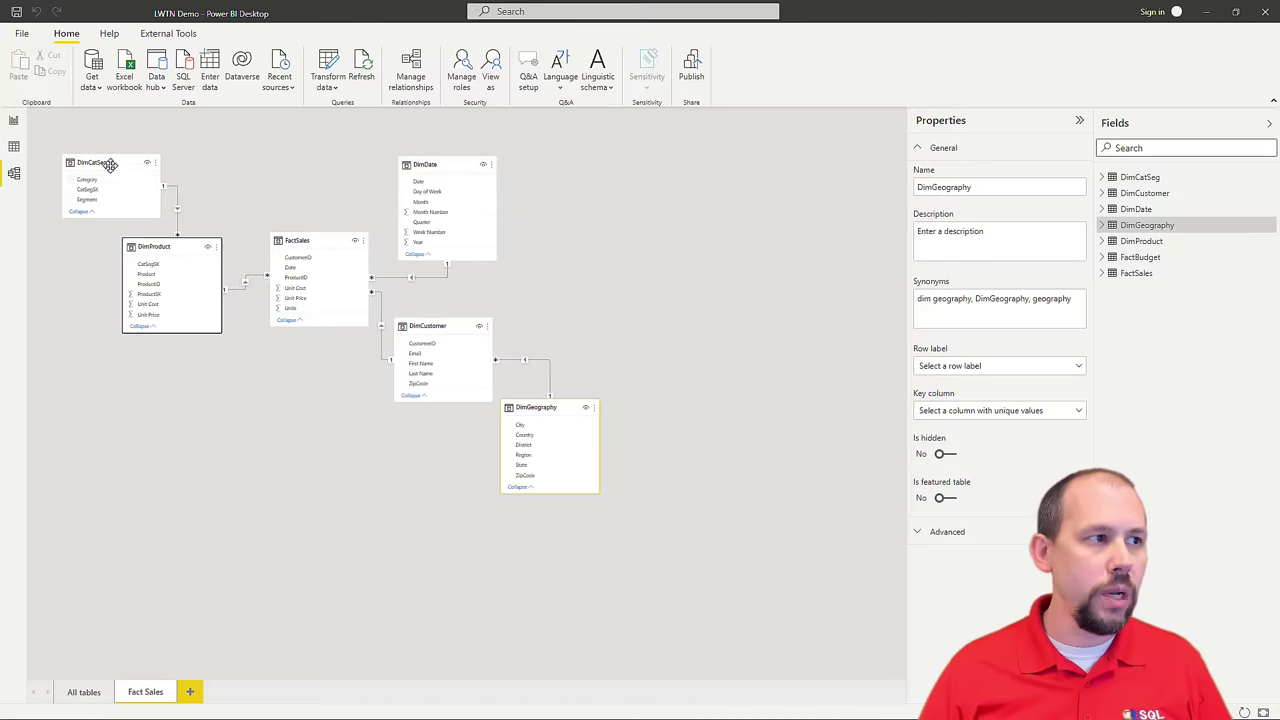
drag(93, 157, 89, 143)
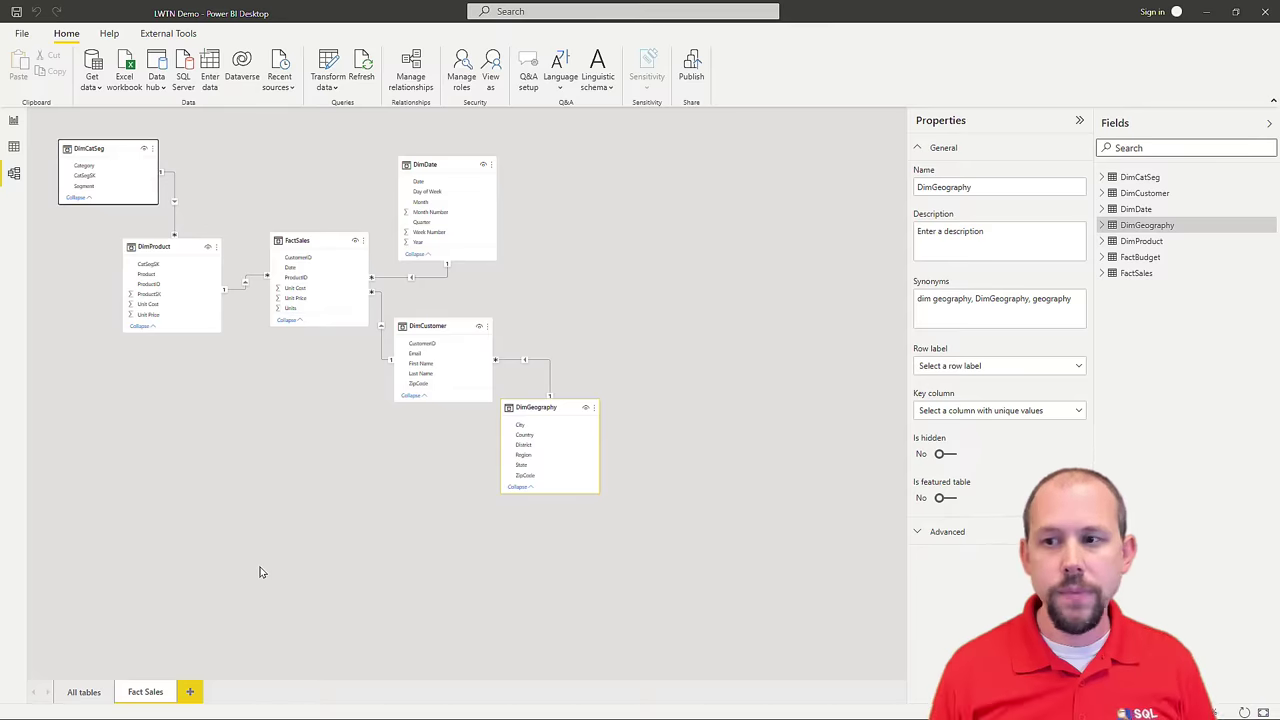
Step: Add another model diagram layout and name it Fact Budget
click(189, 691)
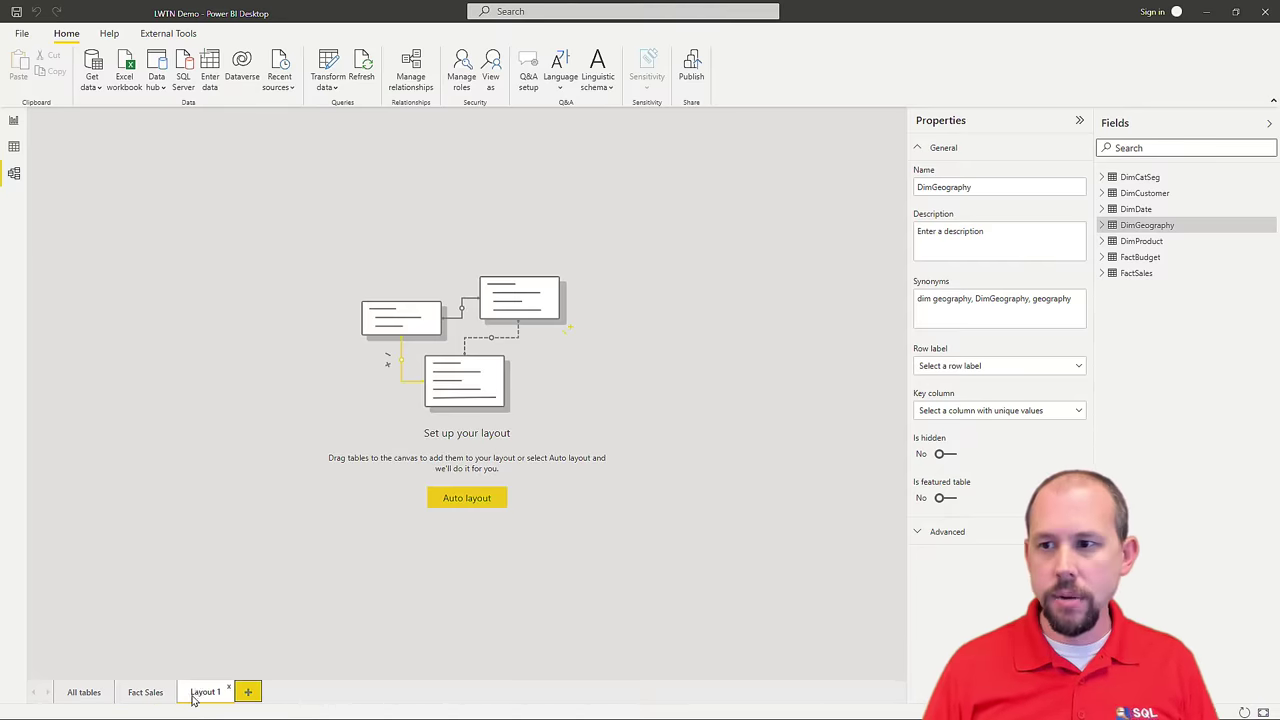
double_click(216, 690)
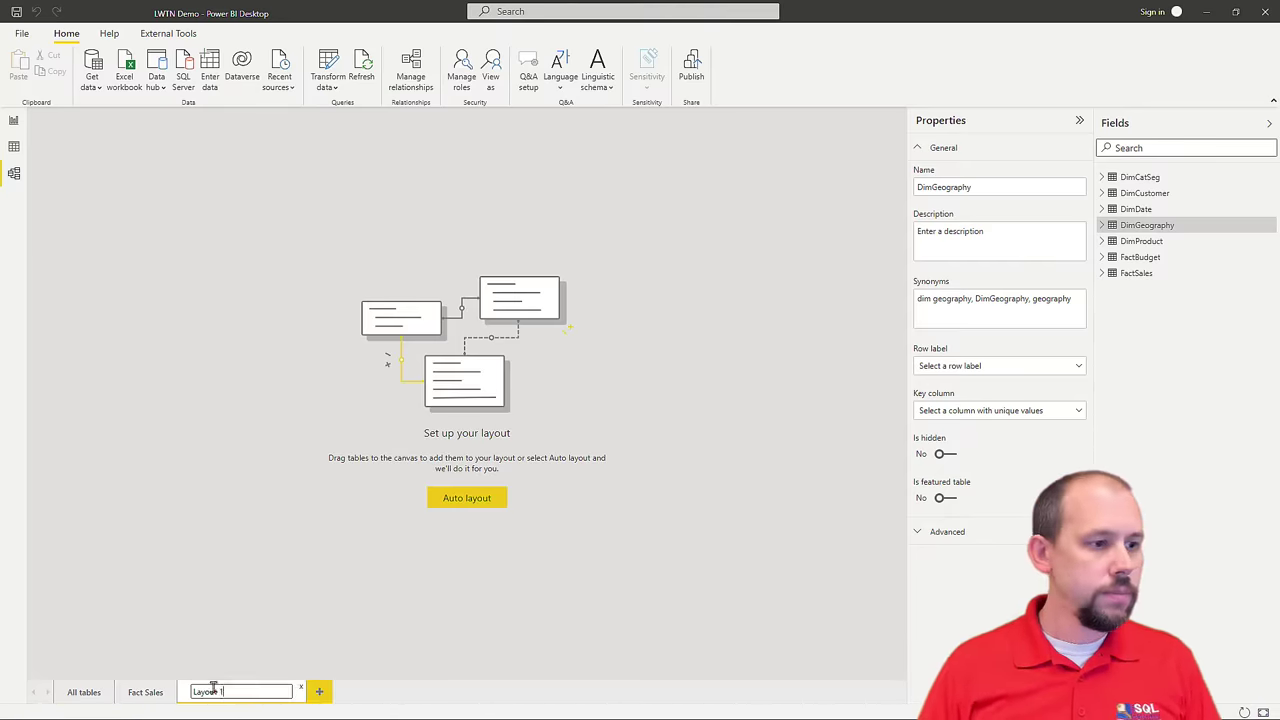
text(Fact Budget)
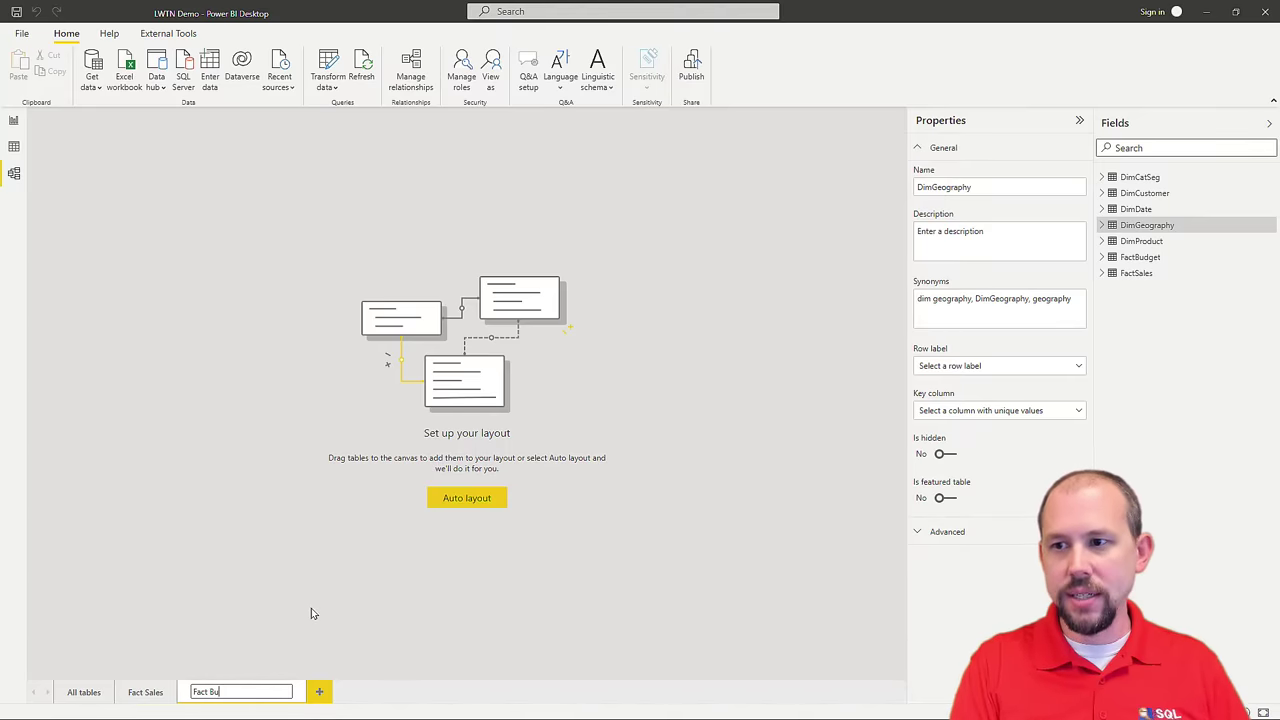
key(Return)
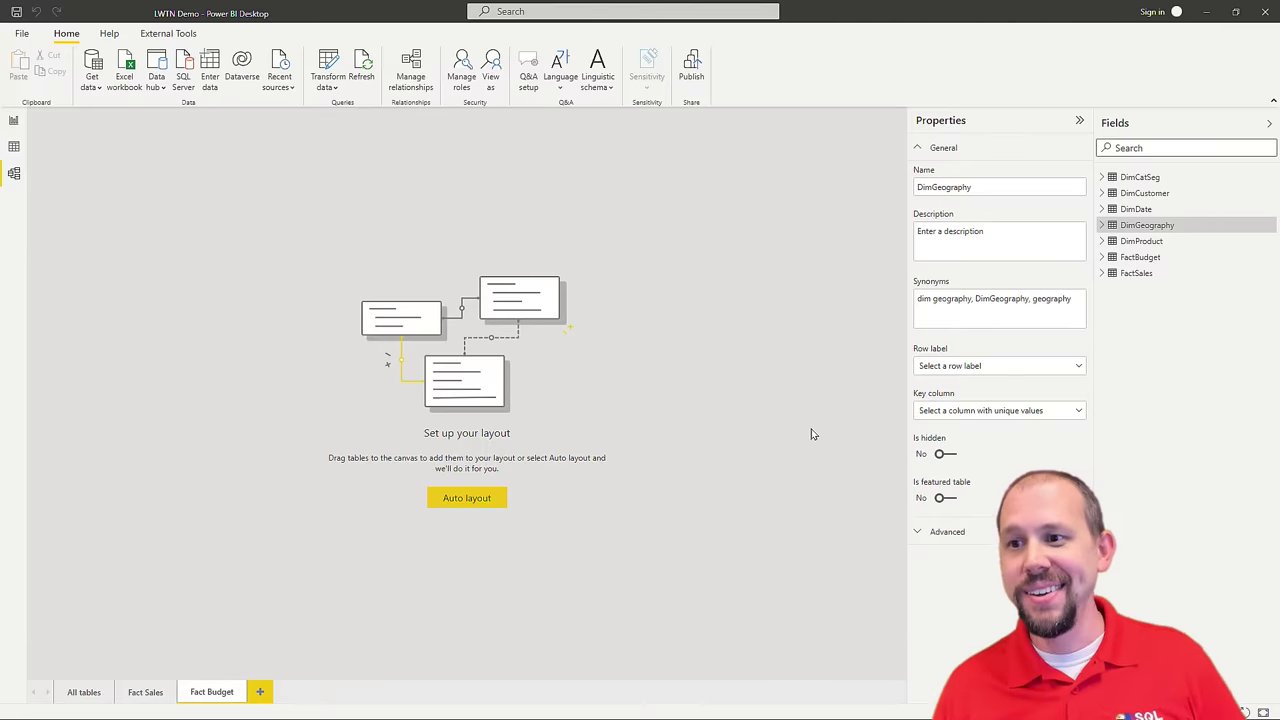
Step: Place FactBudget on the Fact Budget layout with DimCatSeg and DimDate on either side of it
click(1152, 258)
drag(1161, 260, 510, 288)
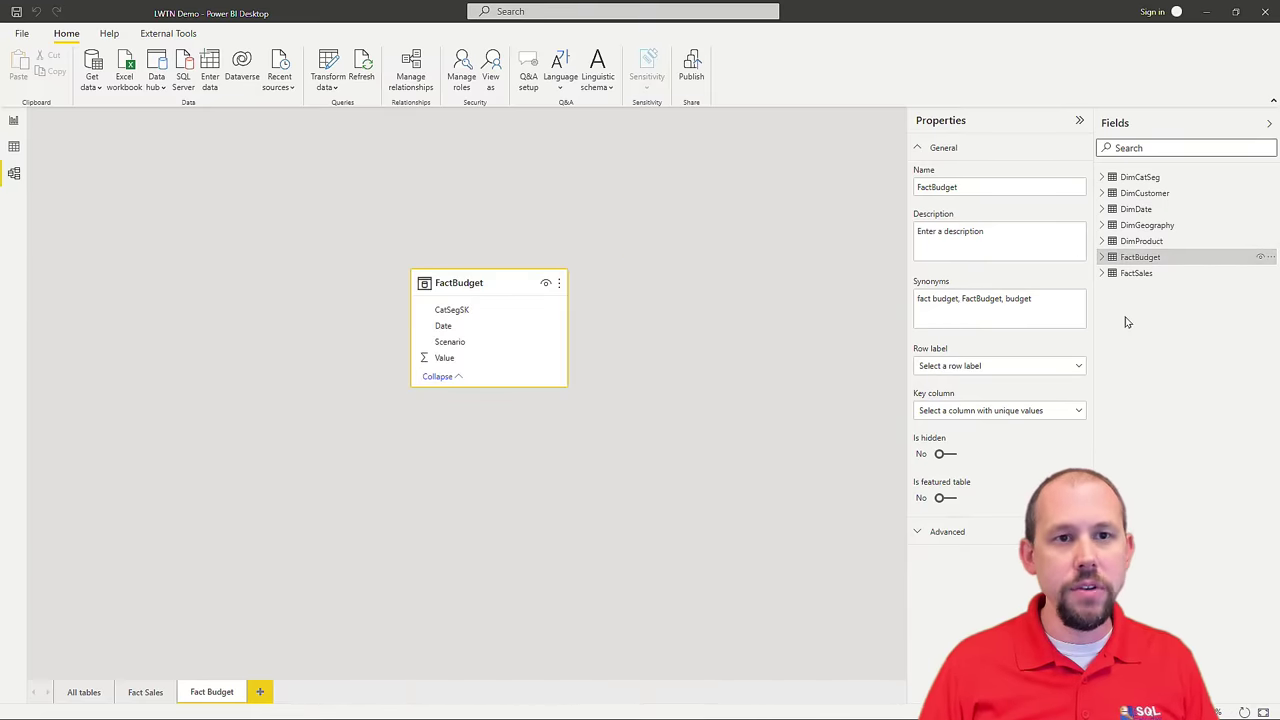
drag(1145, 178, 240, 215)
drag(1140, 209, 624, 285)
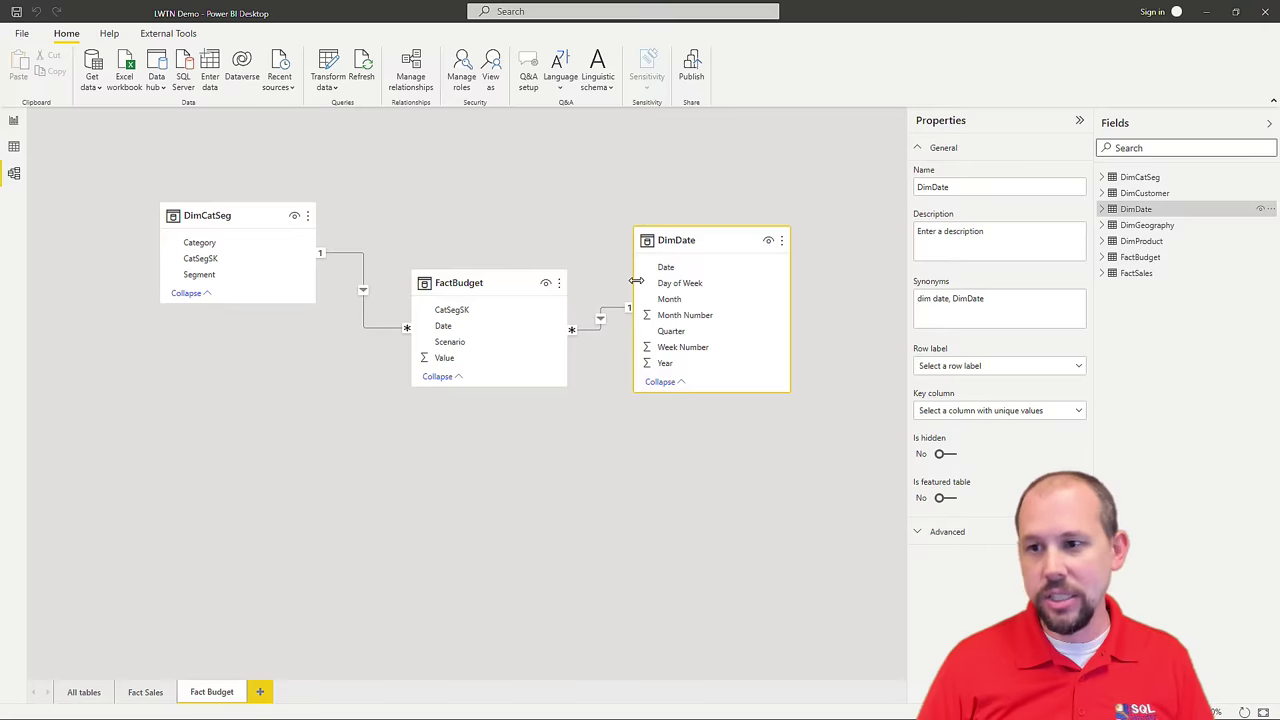
Step: Remove DimDate and DimCatSeg from the Fact Budget diagram without deleting them from the model
key(Delete)
click(798, 400)
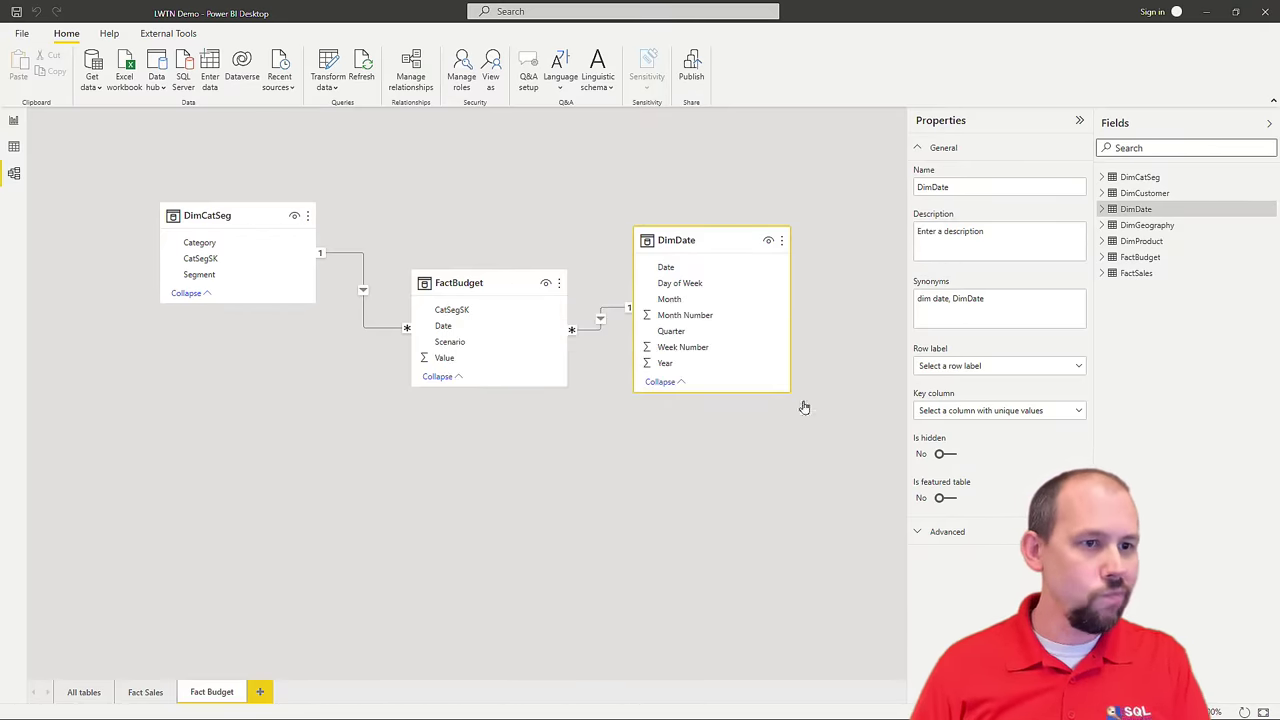
right_click(717, 247)
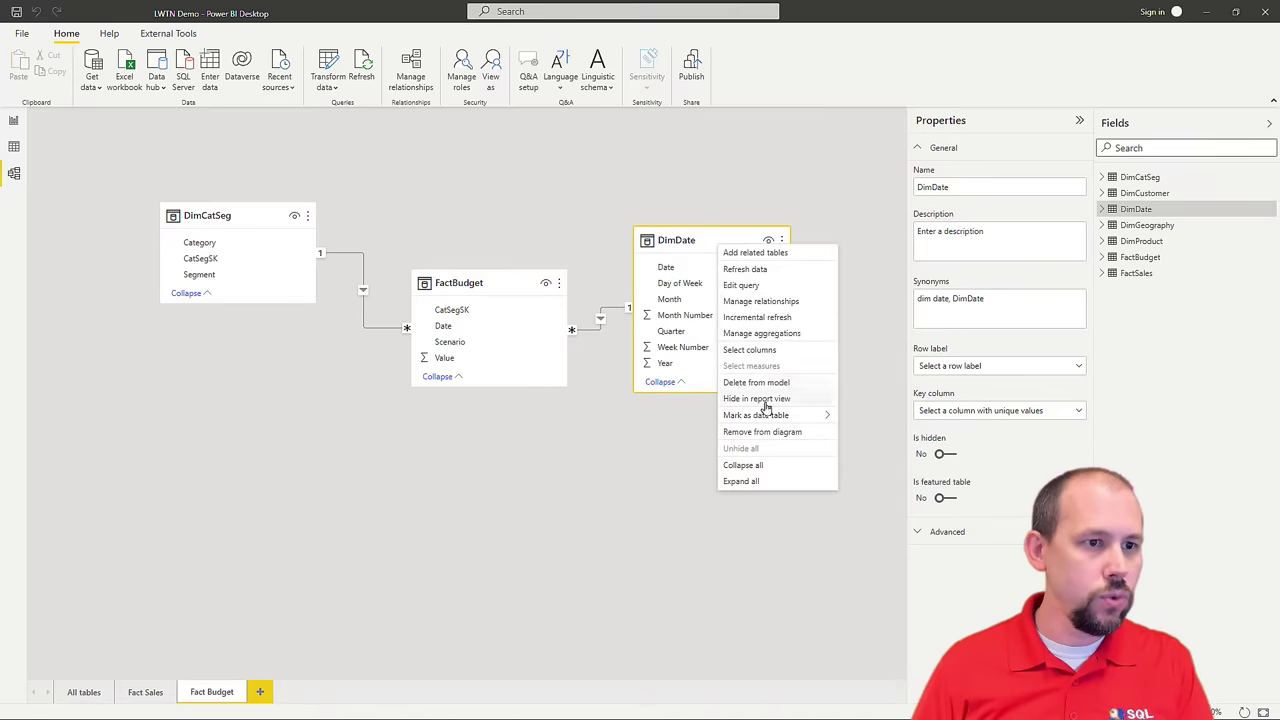
click(765, 432)
right_click(271, 222)
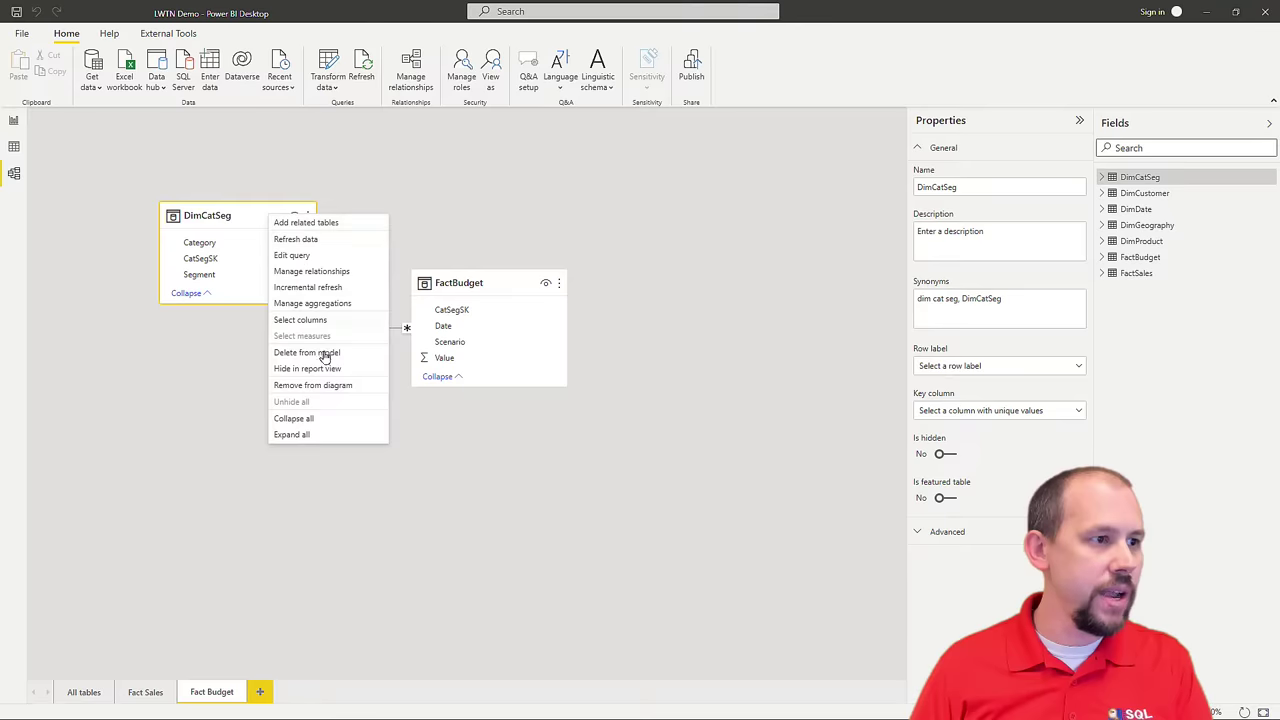
click(316, 386)
Step: Add FactBudget's related tables to the diagram and arrange DimCatSeg and DimDate close to it on opposite sides
right_click(481, 279)
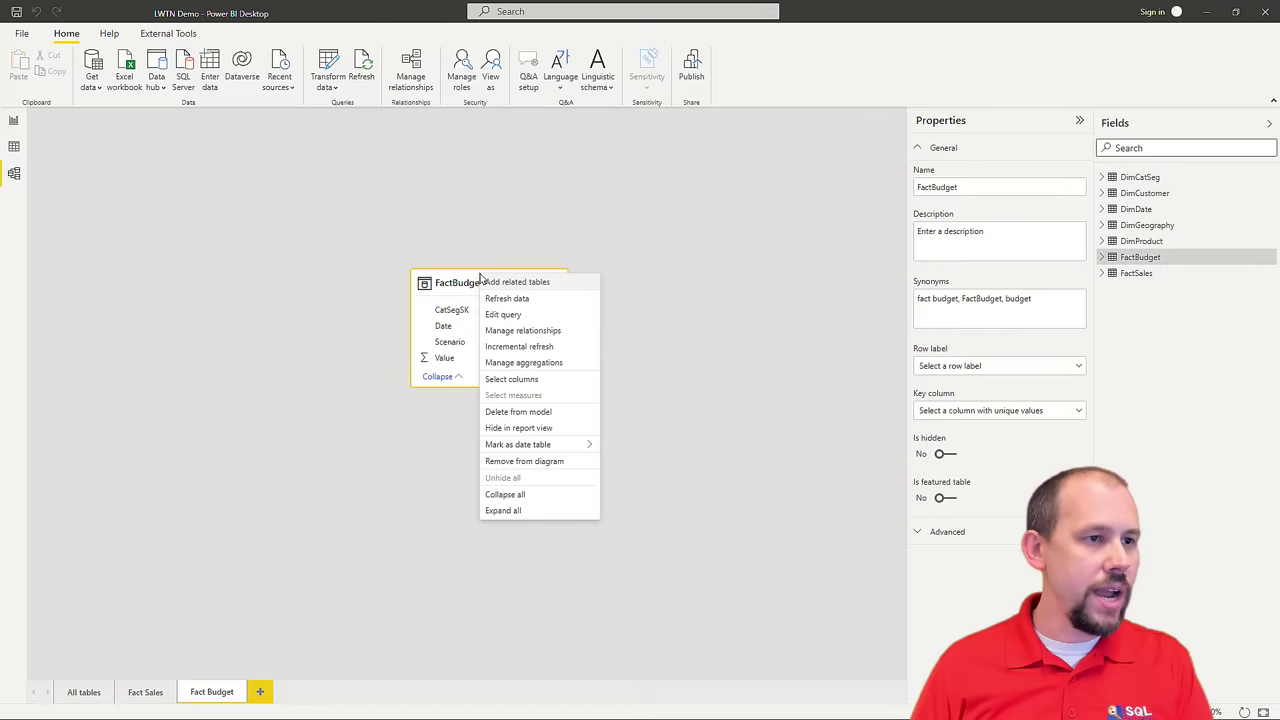
click(562, 284)
drag(606, 557, 606, 290)
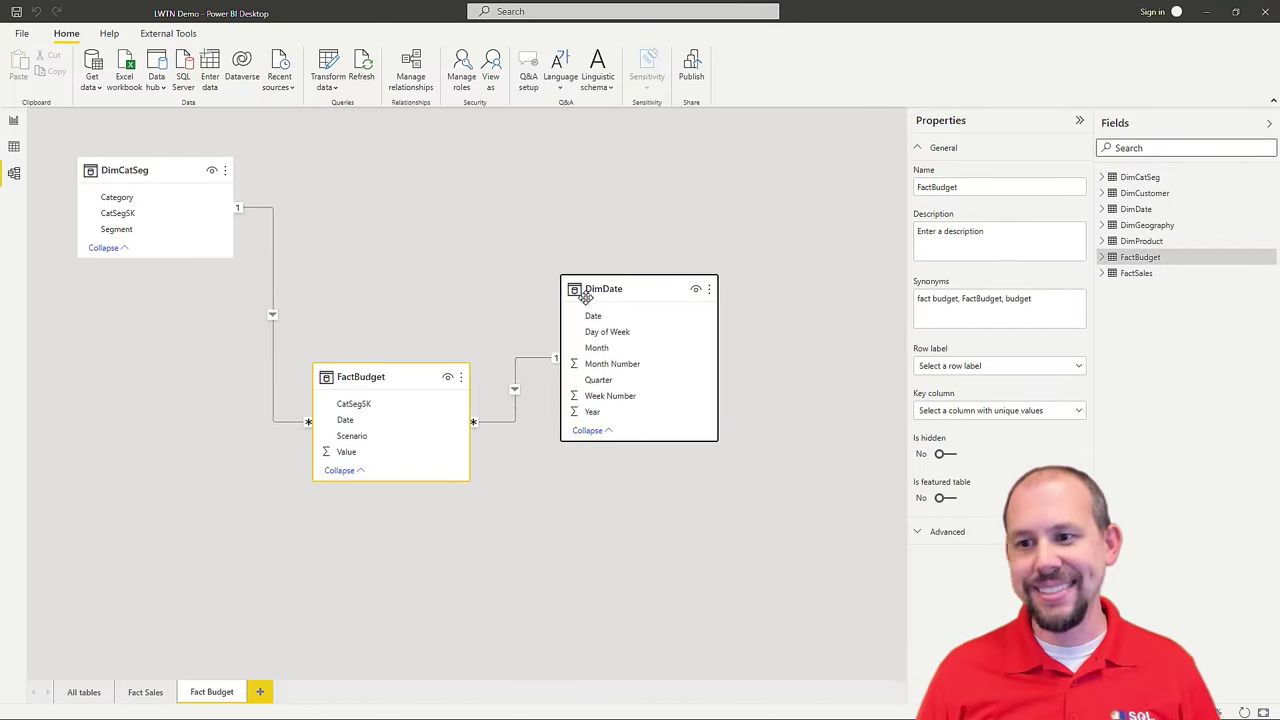
drag(326, 392, 365, 337)
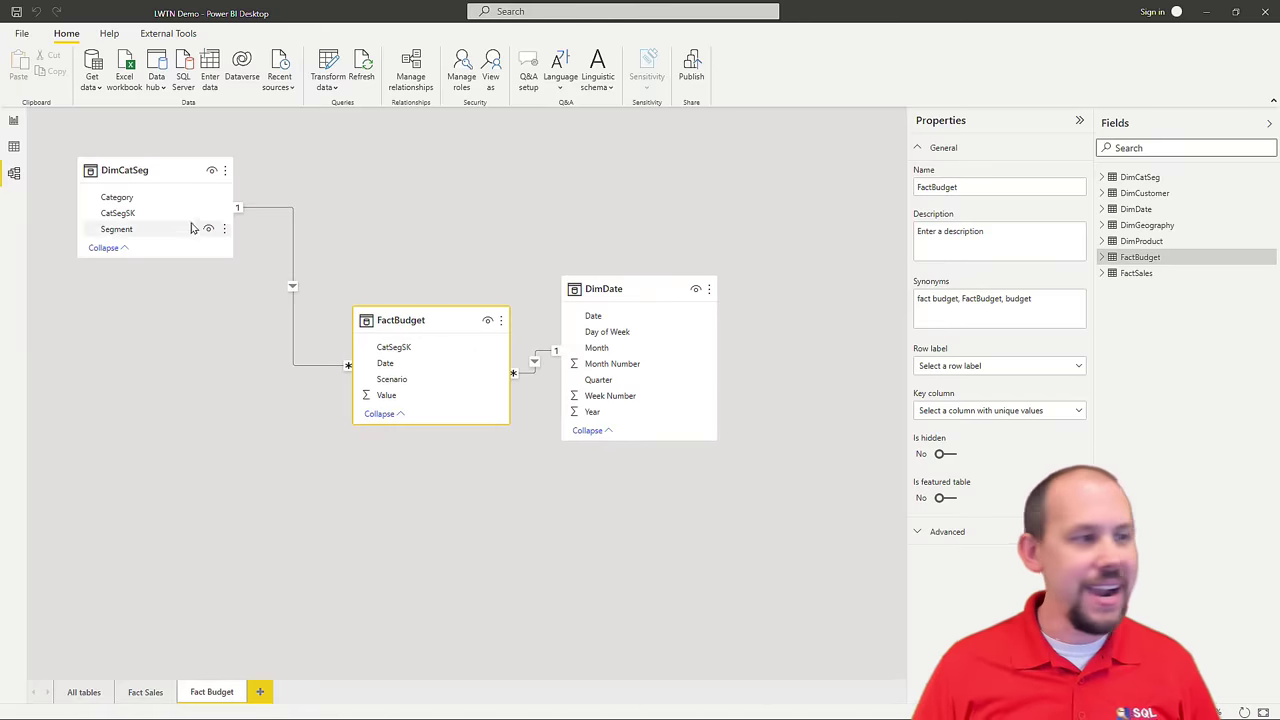
drag(182, 172, 248, 217)
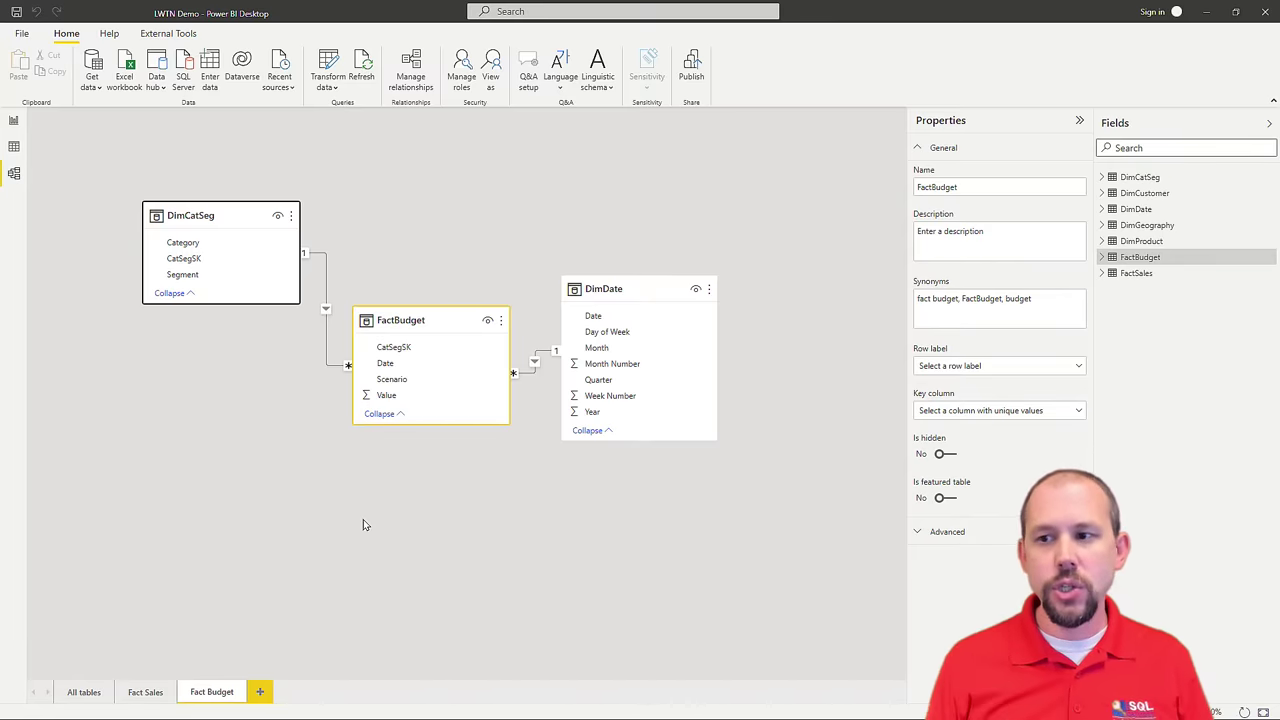
Step: Return to the report page and move the Year and Unit Price table visual farther left on the canvas
click(13, 120)
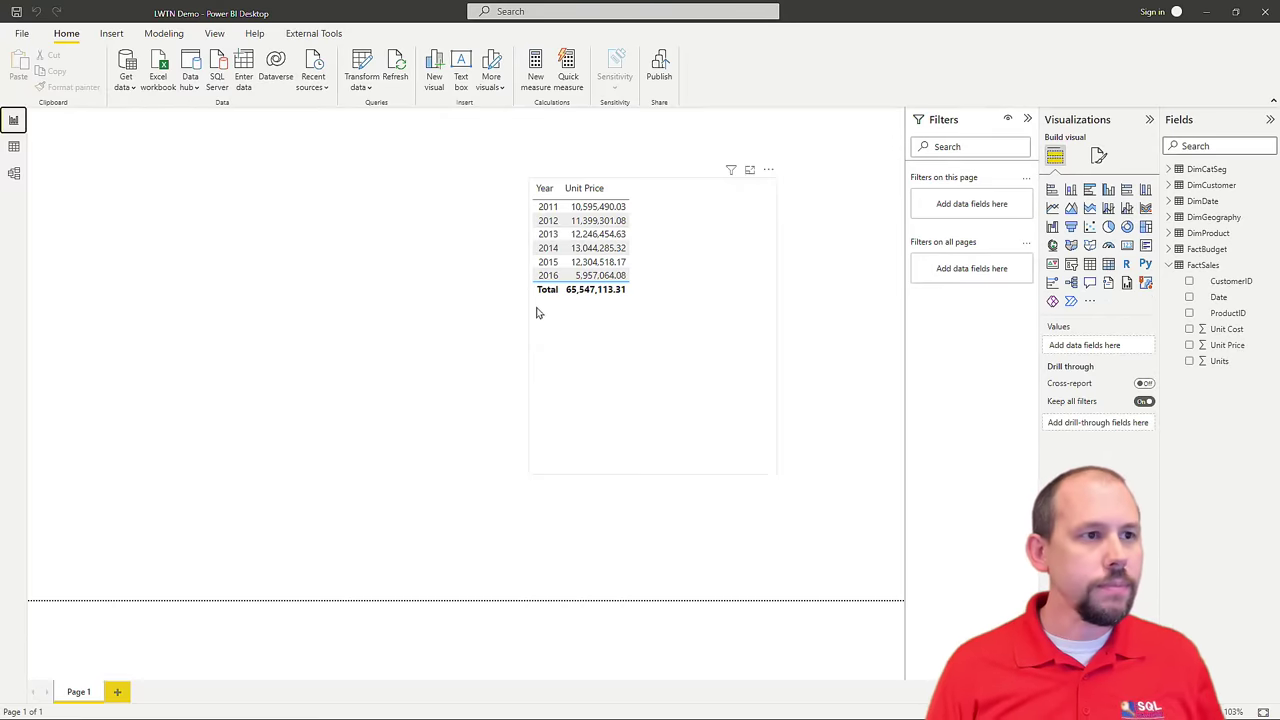
click(590, 330)
drag(676, 346, 548, 348)
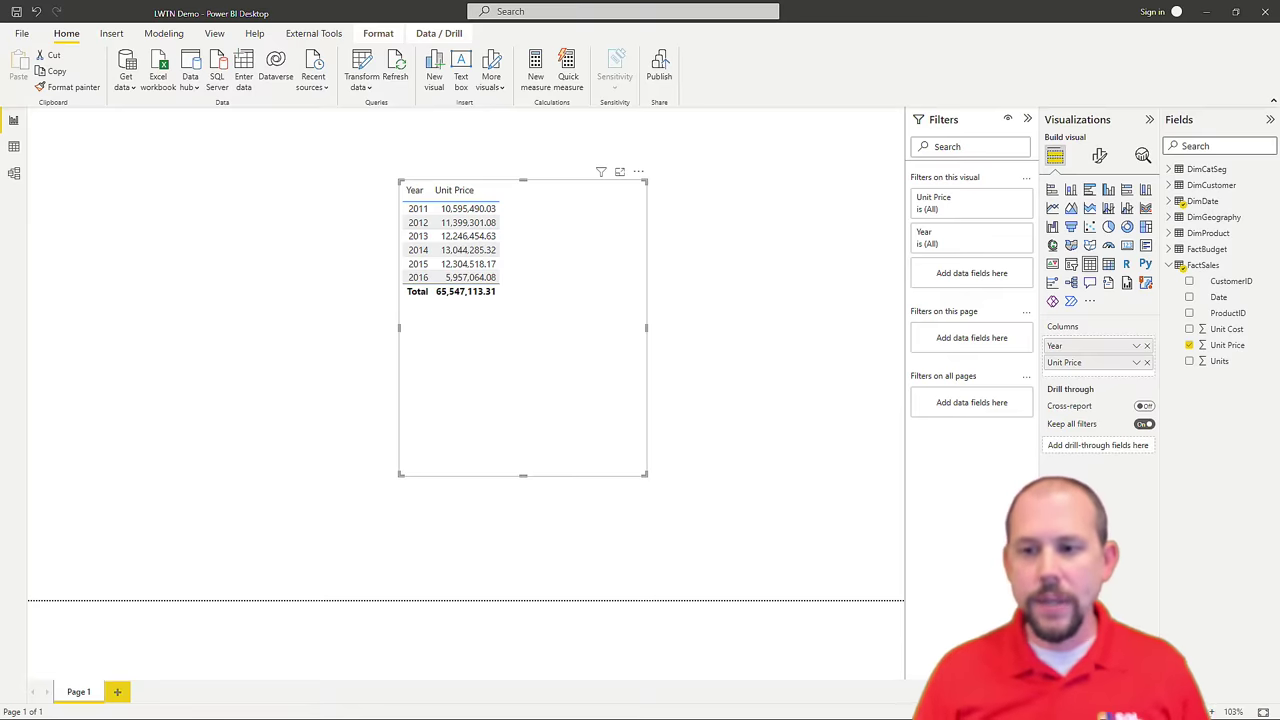
Step: Switch to File Explorer and locate the LWTN StartingFile in the StudentFiles folder
drag(1279, 237, 680, 118)
click(630, 268)
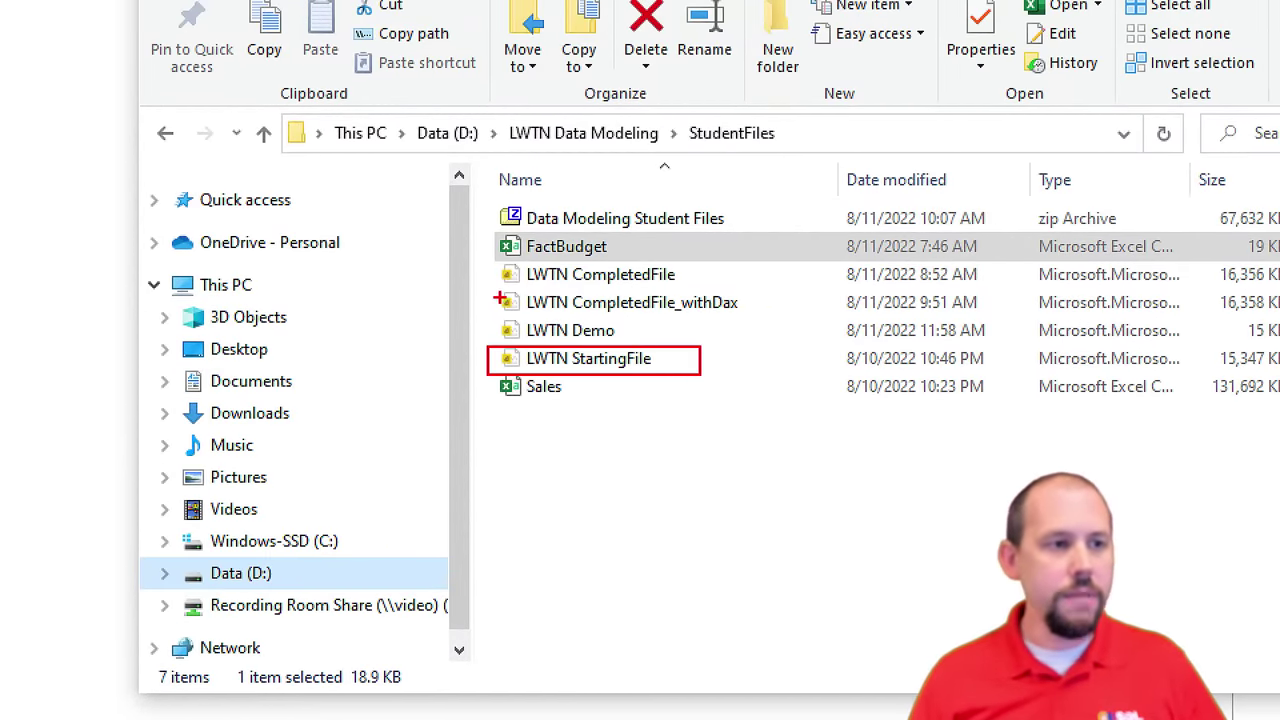
mouse_move(488, 251)
mouse_down()
mouse_move(700, 288)
mouse_move(842, 130)
mouse_up()
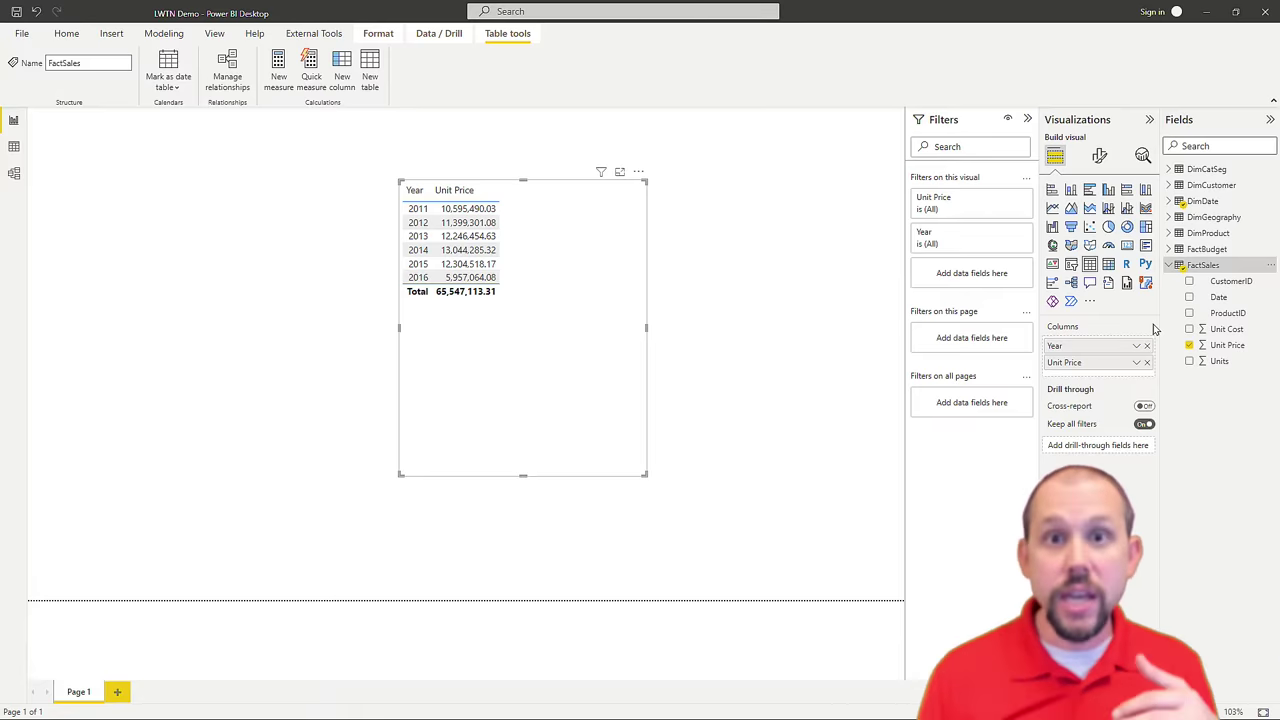
Step: Open the Power Query Editor and select the FactSales query
click(68, 38)
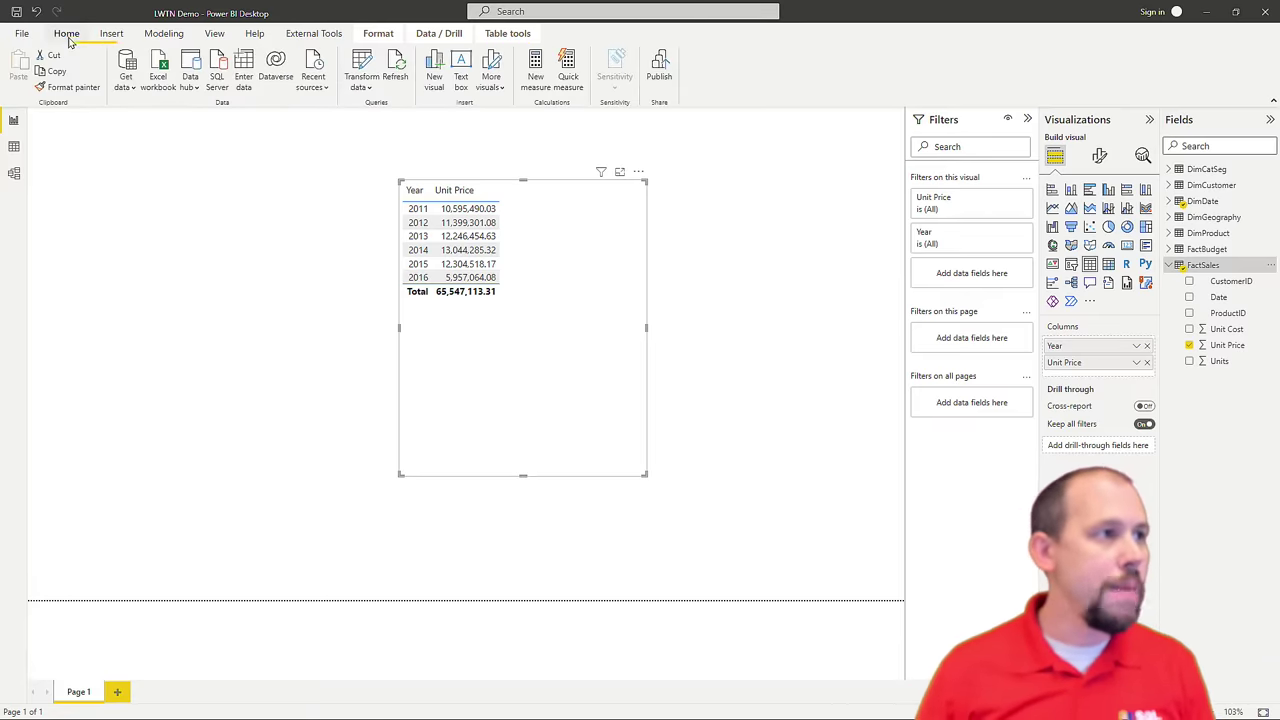
click(364, 64)
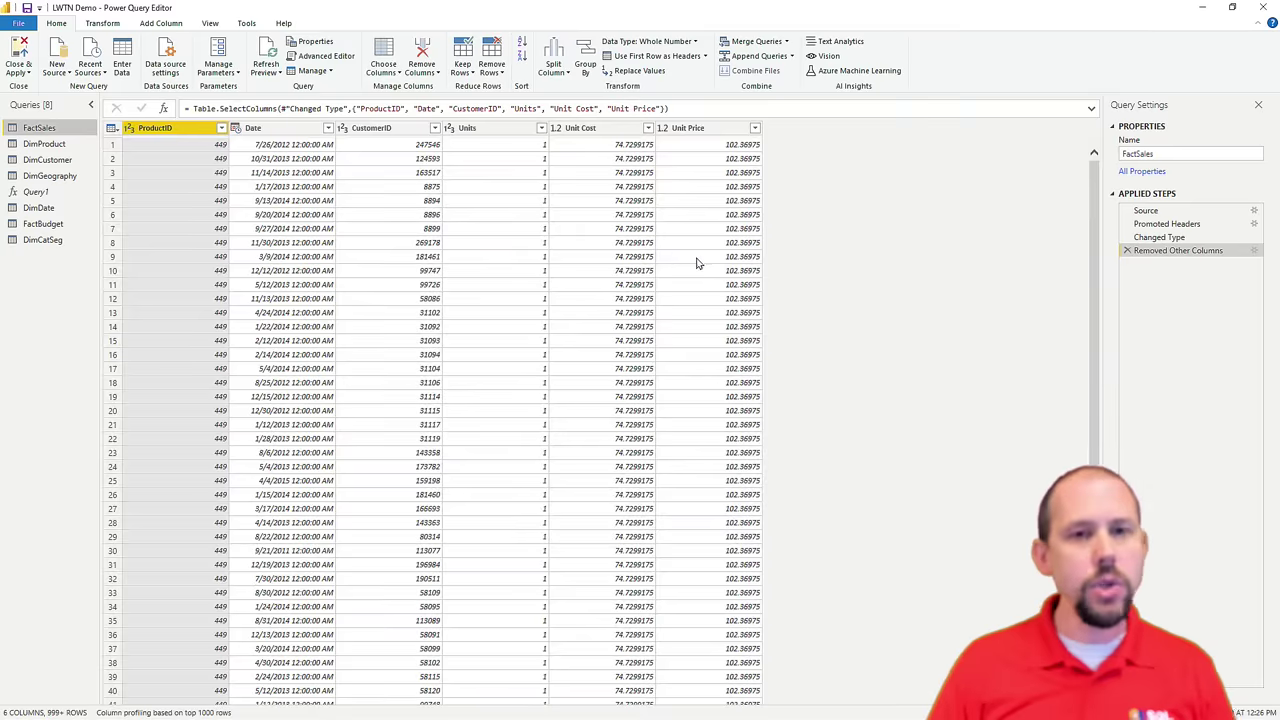
click(34, 128)
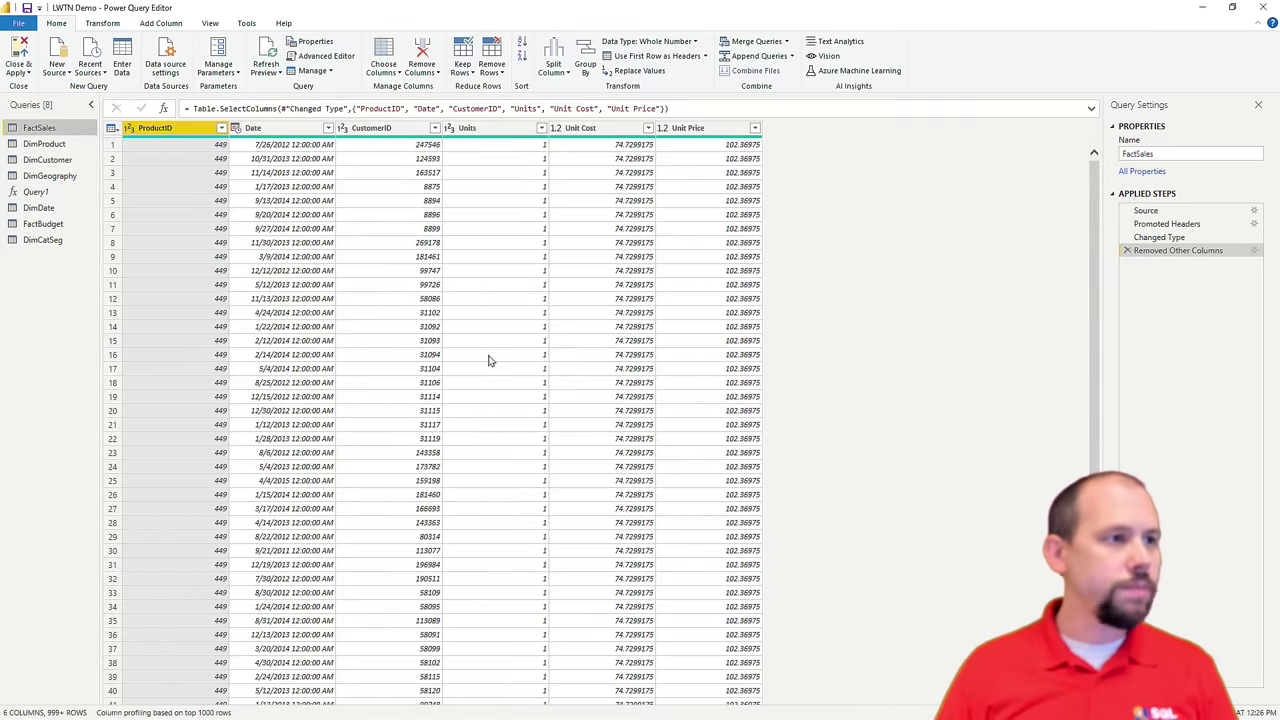
Step: Change the FactSales Date column's data type to Date and rename the column OrderDate
click(256, 130)
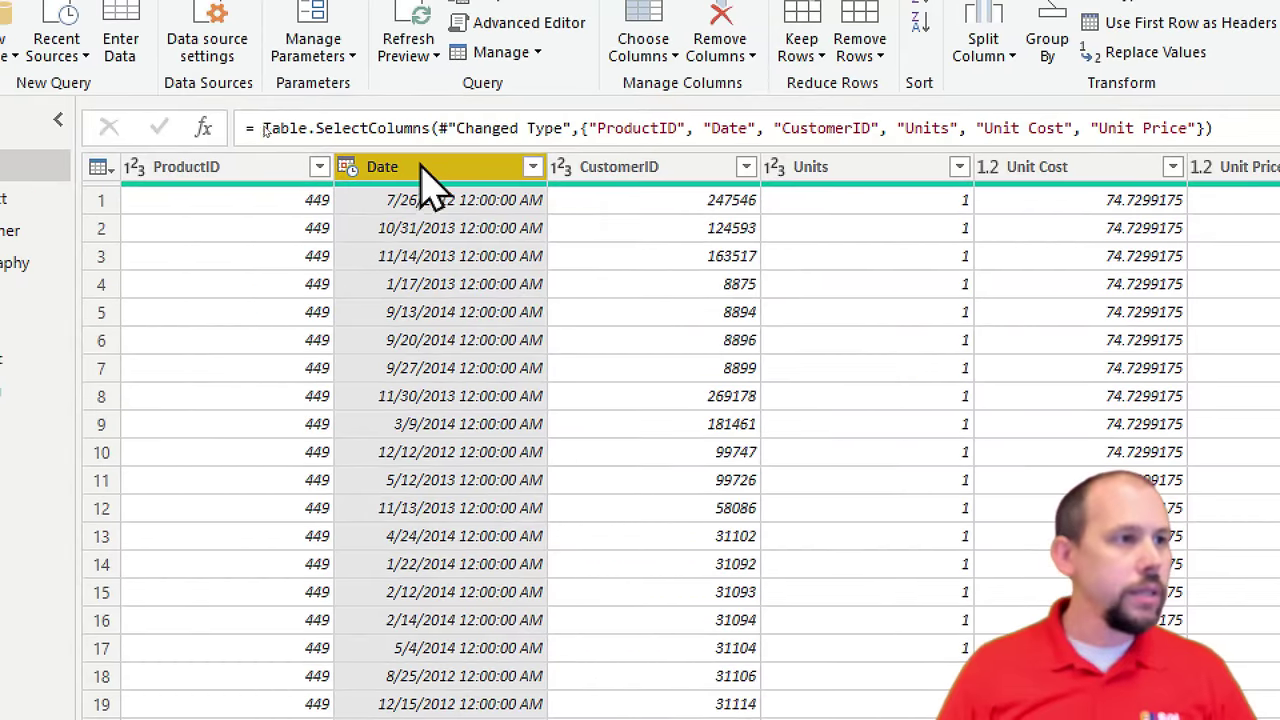
click(347, 168)
click(402, 349)
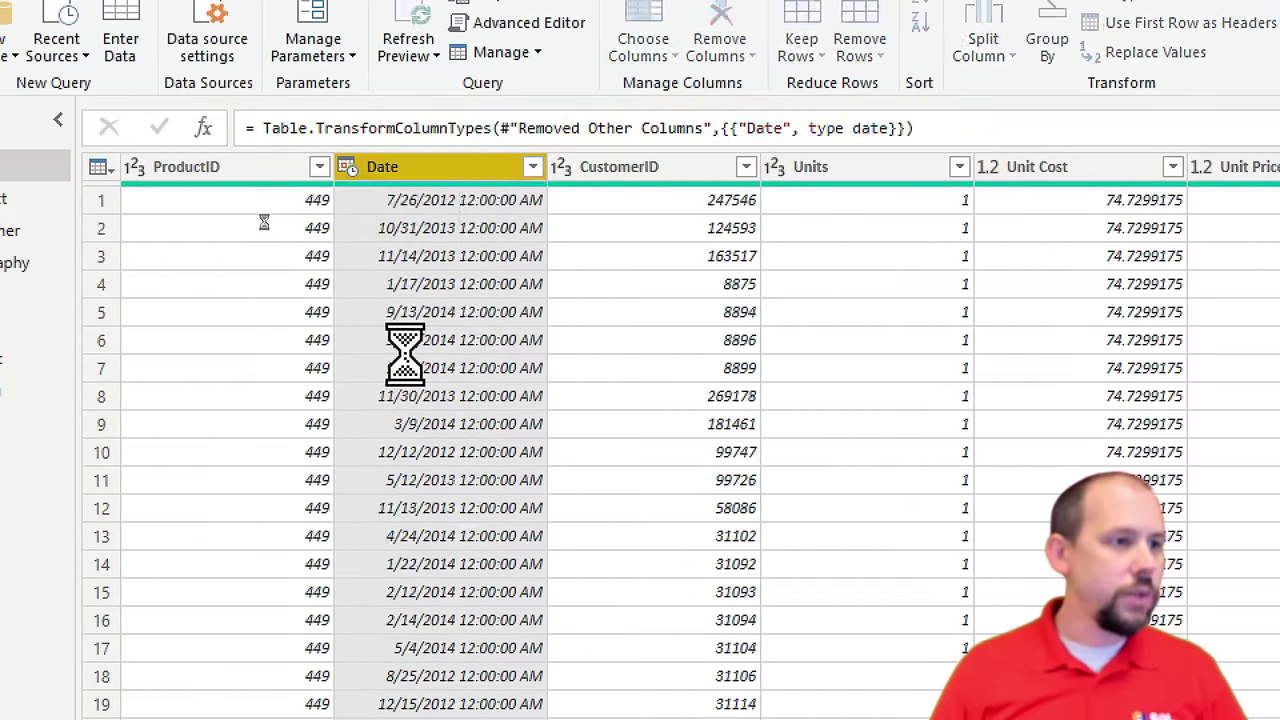
double_click(385, 167)
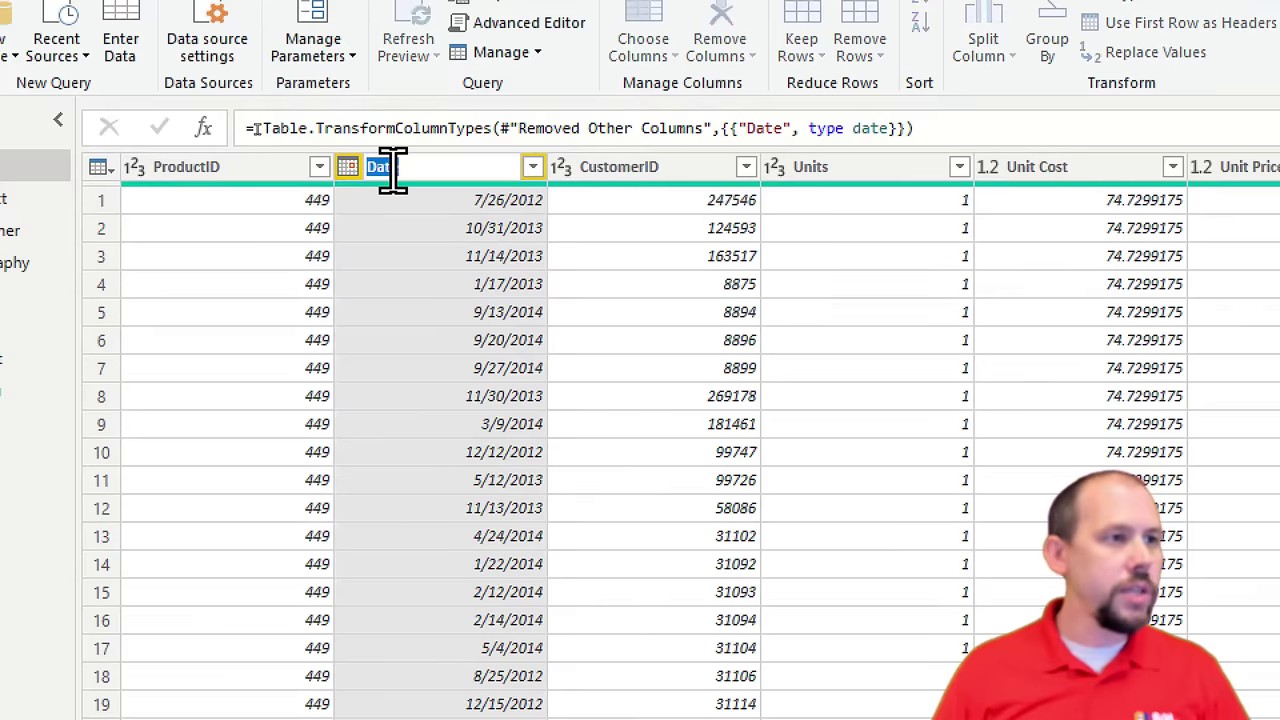
key(Home)
text(Order)
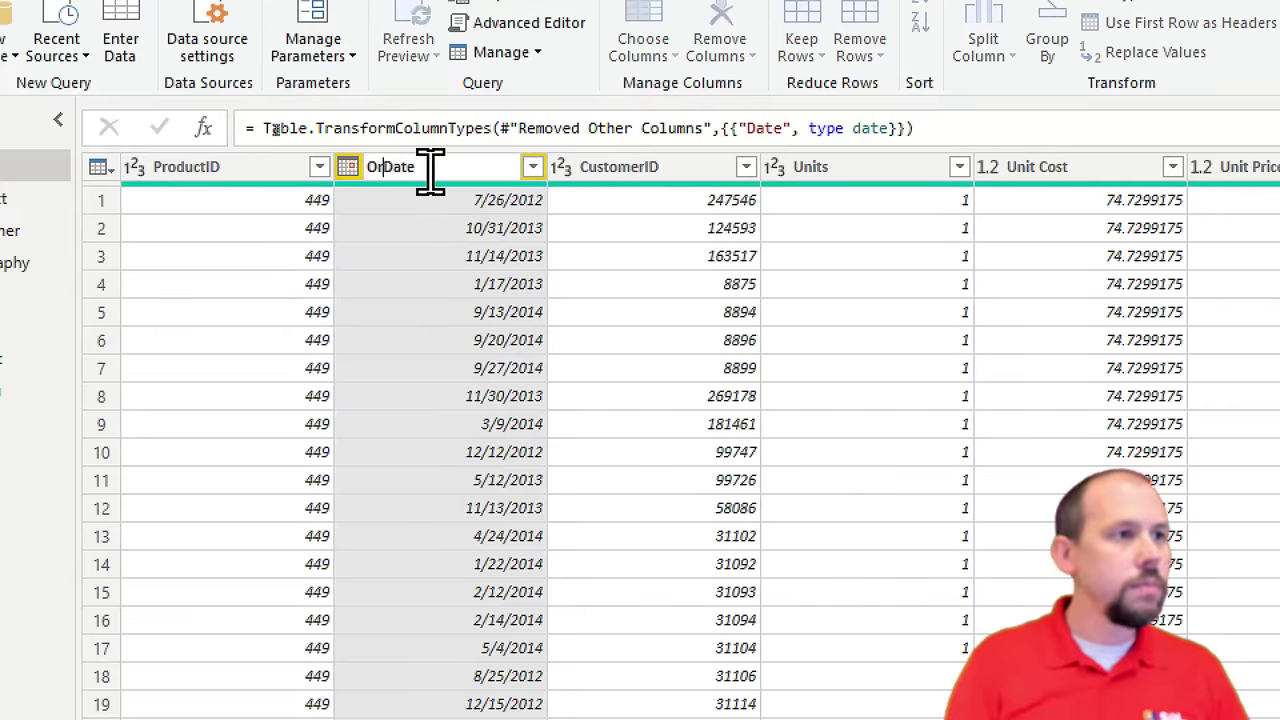
key(Return)
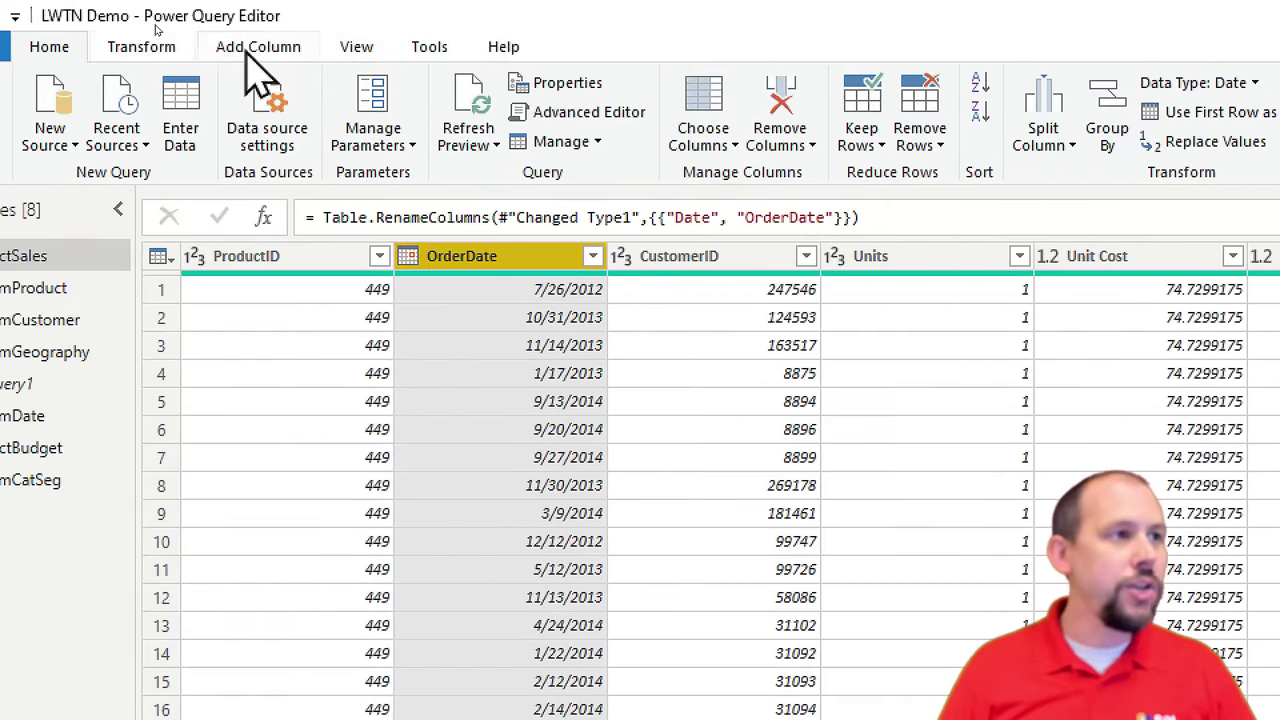
Step: Start a custom column in FactSales and name it Ship Date
click(257, 47)
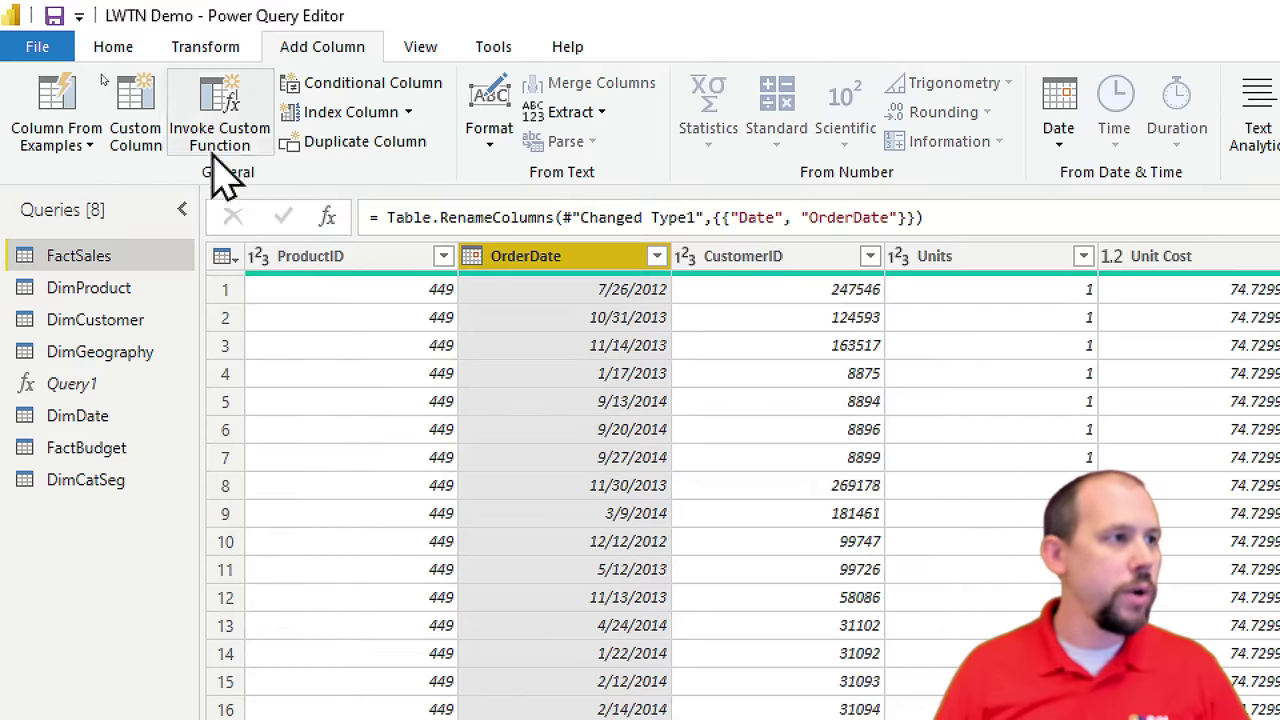
click(140, 128)
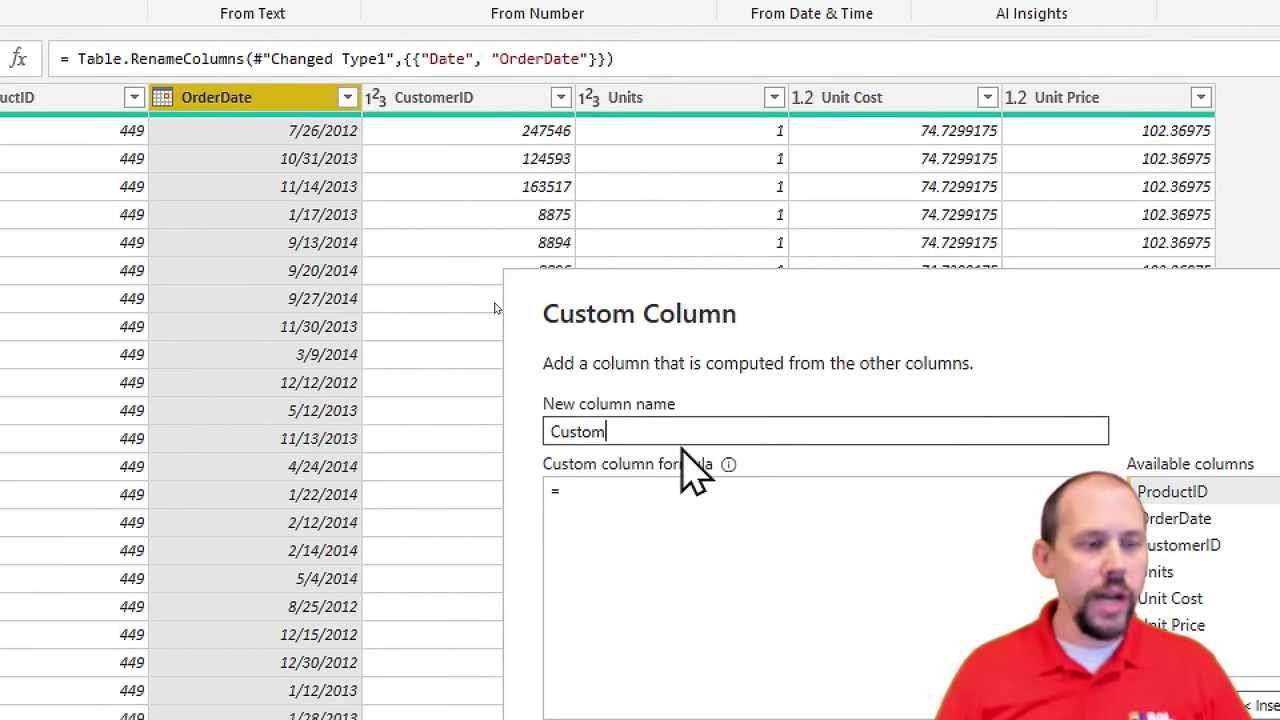
double_click(992, 602)
text(ShipDate)
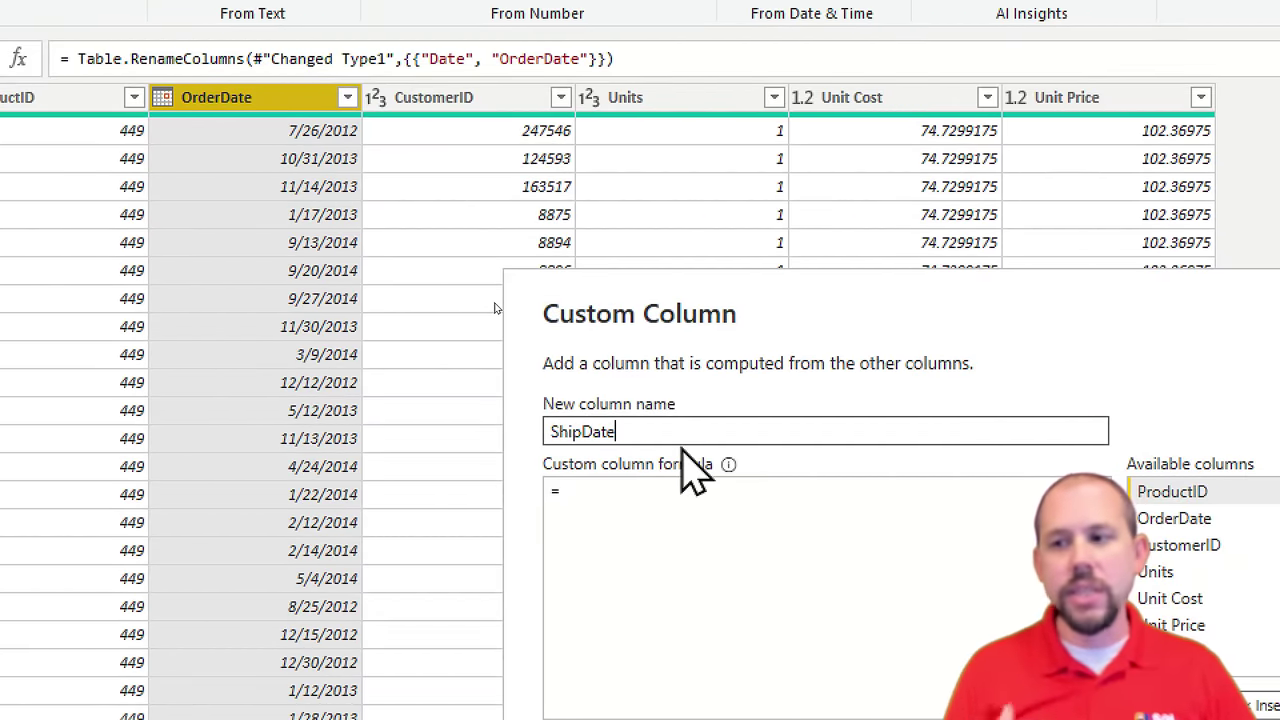
key(Left)
key(Left)
key(Left)
key(Left)
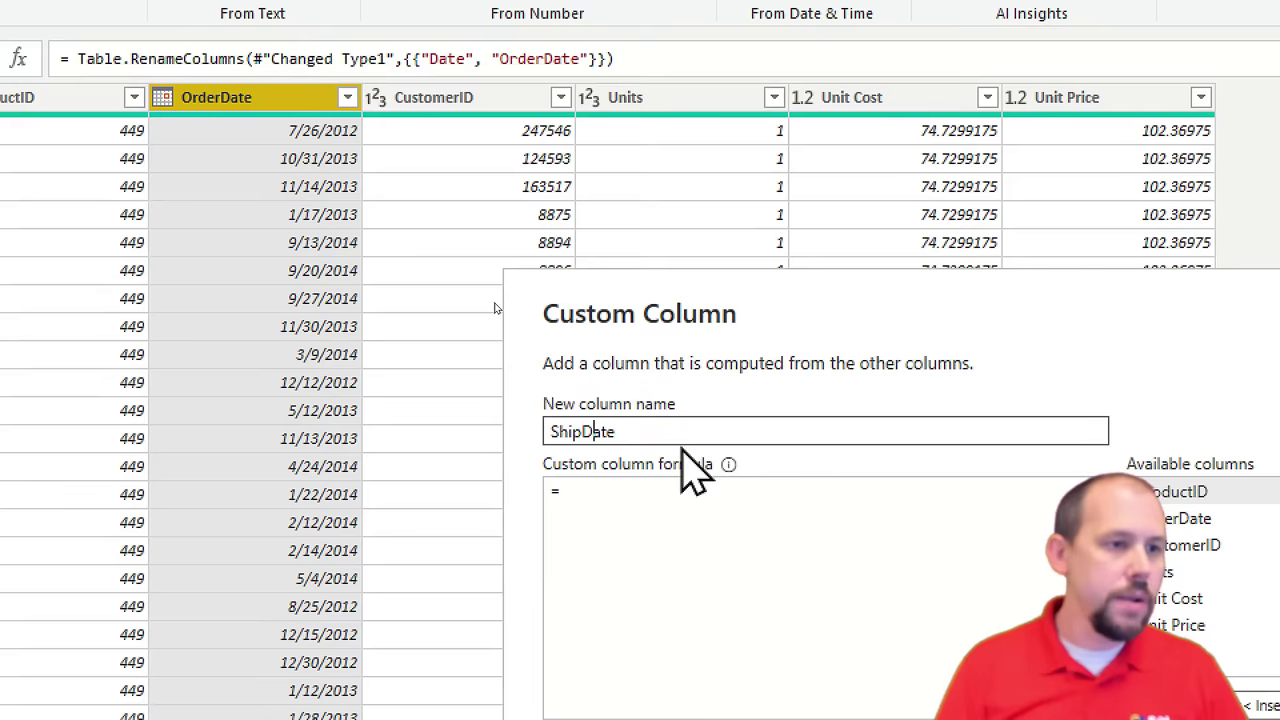
Step: Enter a Date.AddDays formula for the custom column that adds 3 days to [OrderDate]
click(718, 547)
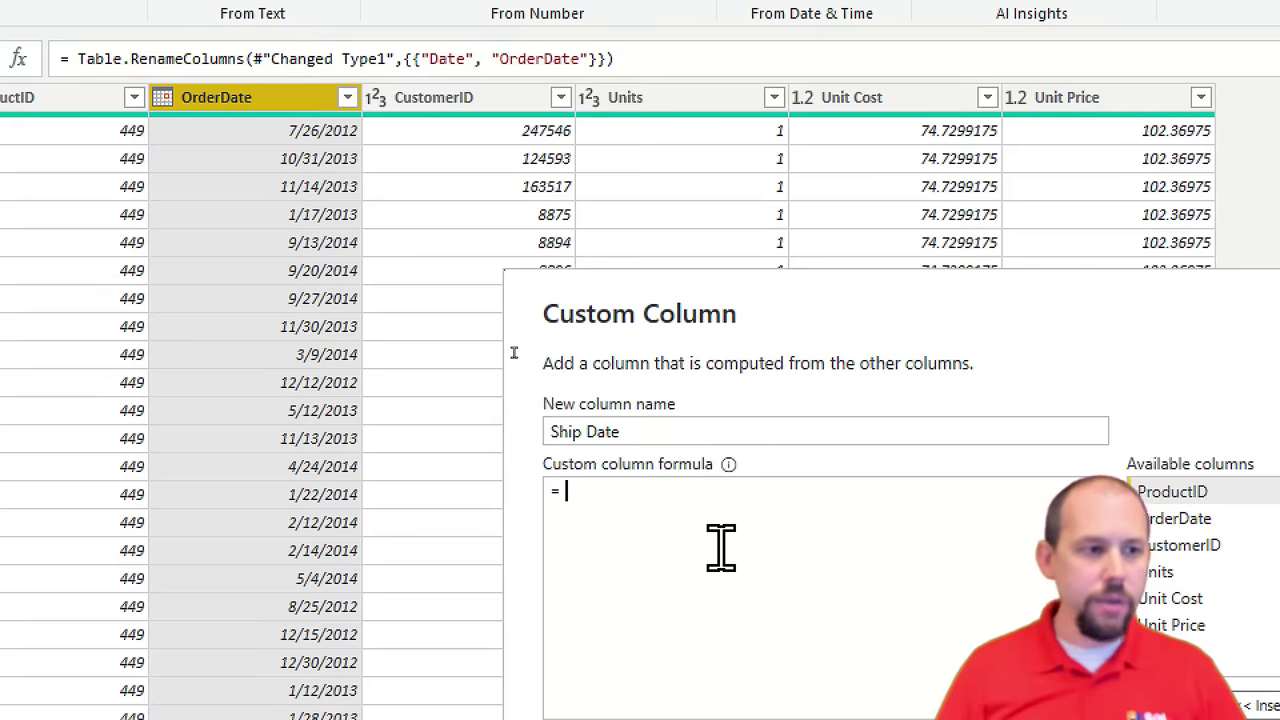
text(Date)
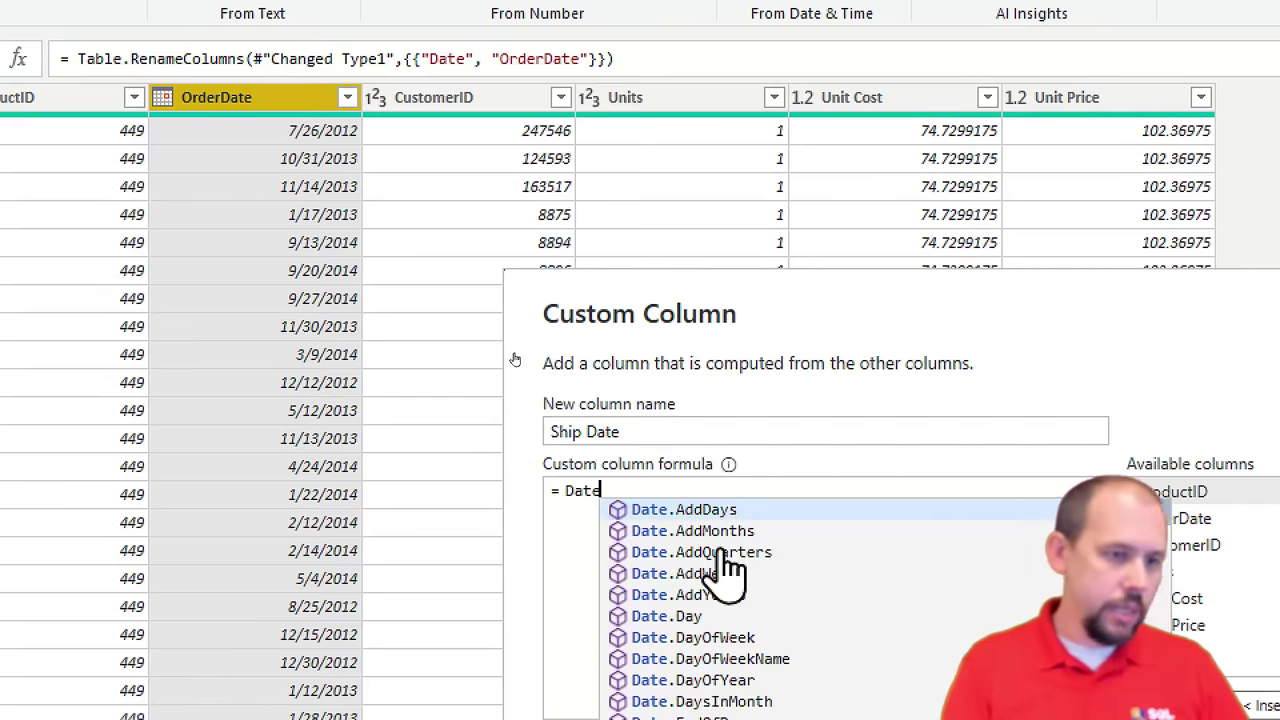
text(.AddDays)
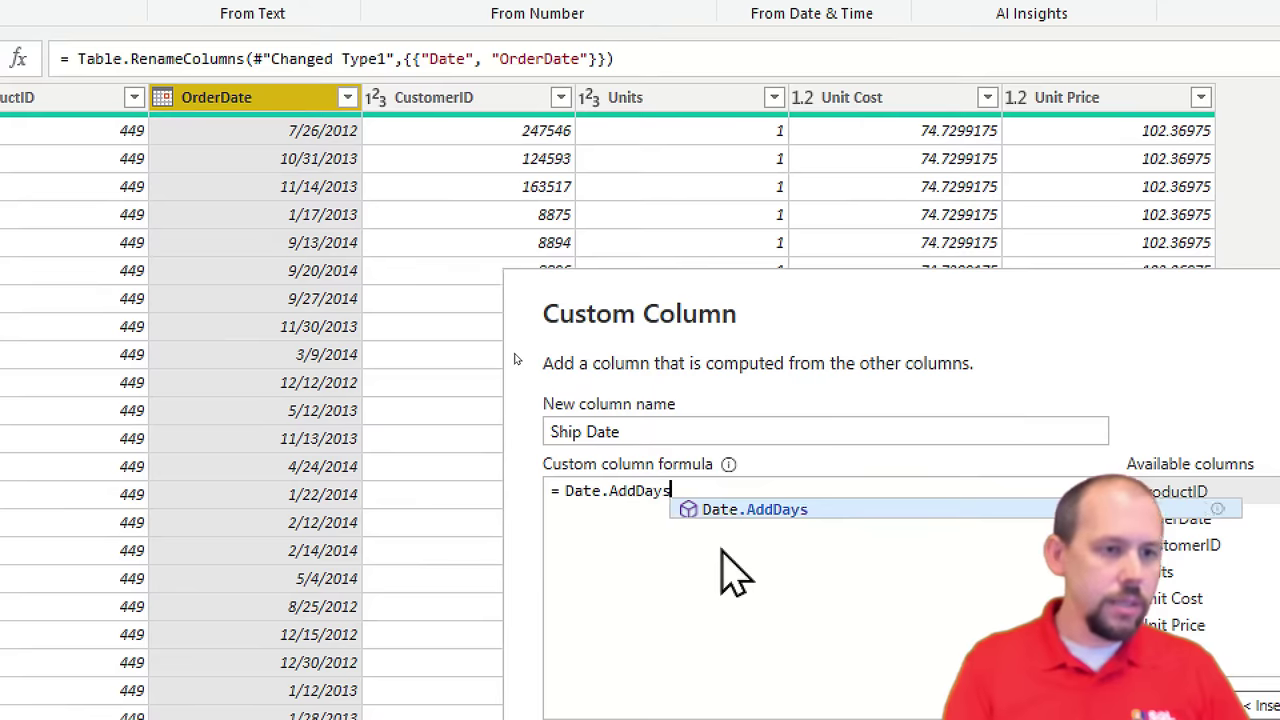
key(Tab)
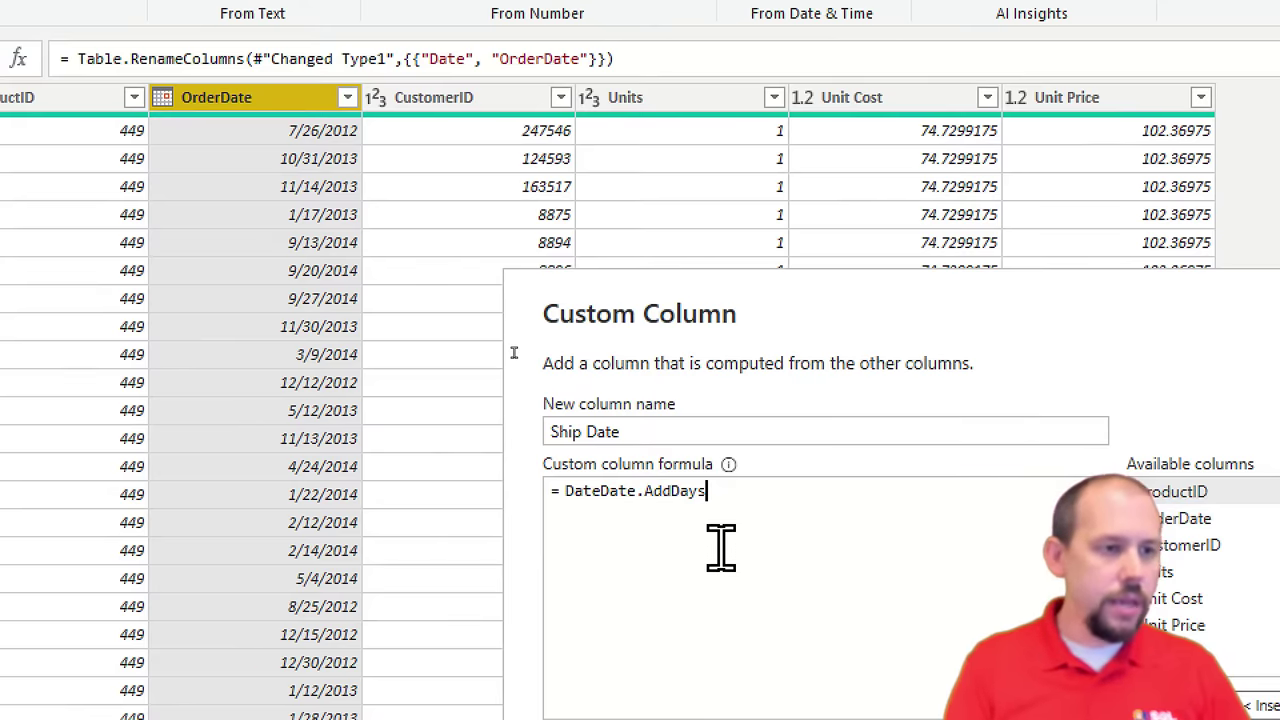
text(()
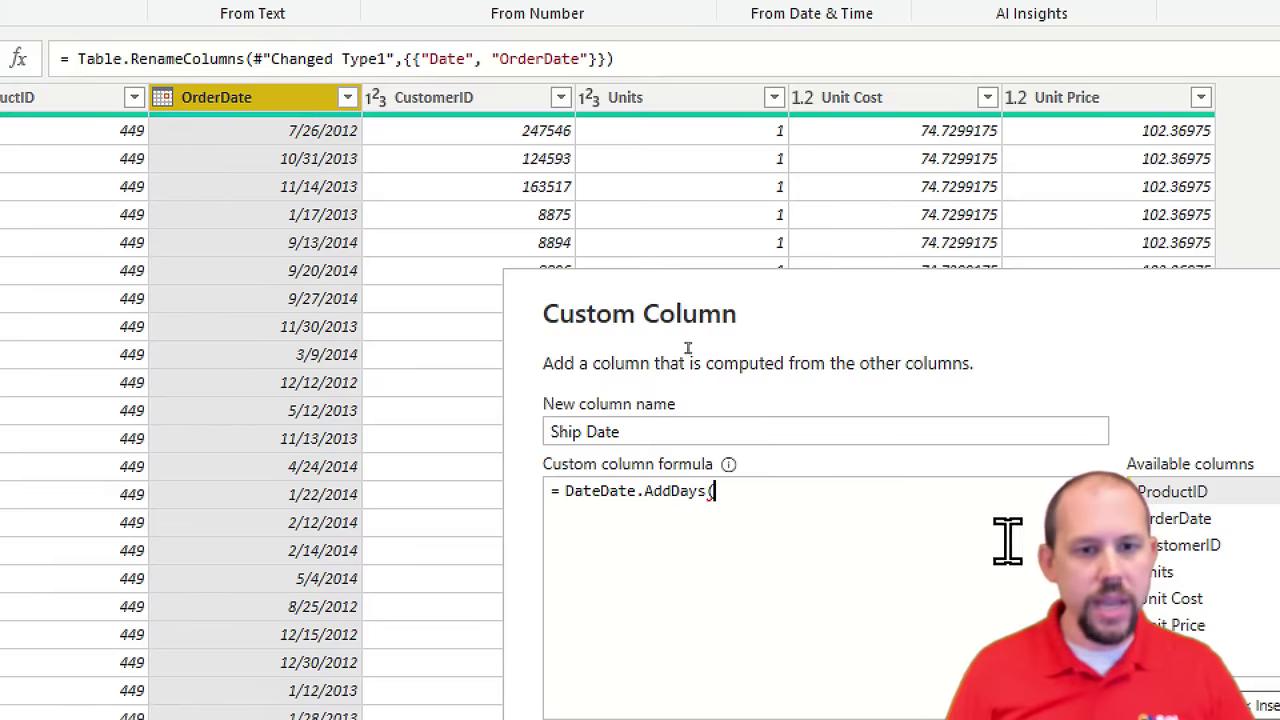
double_click(1175, 518)
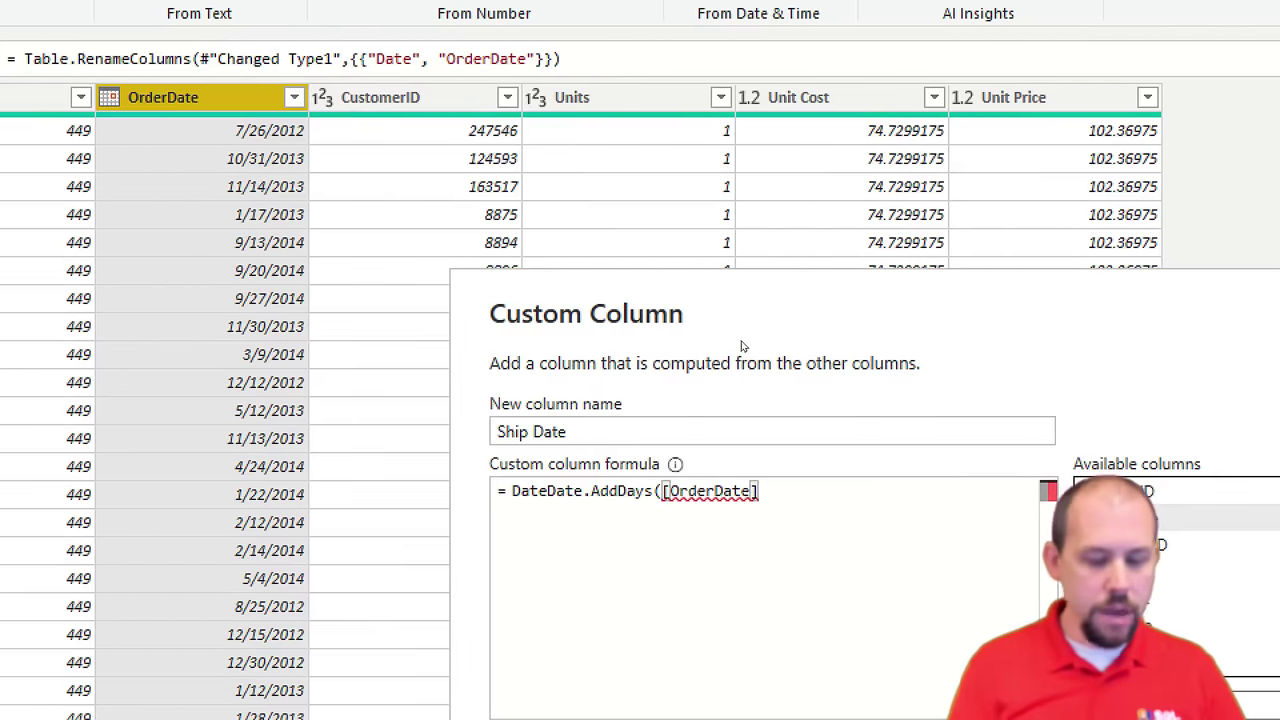
text(, 3))
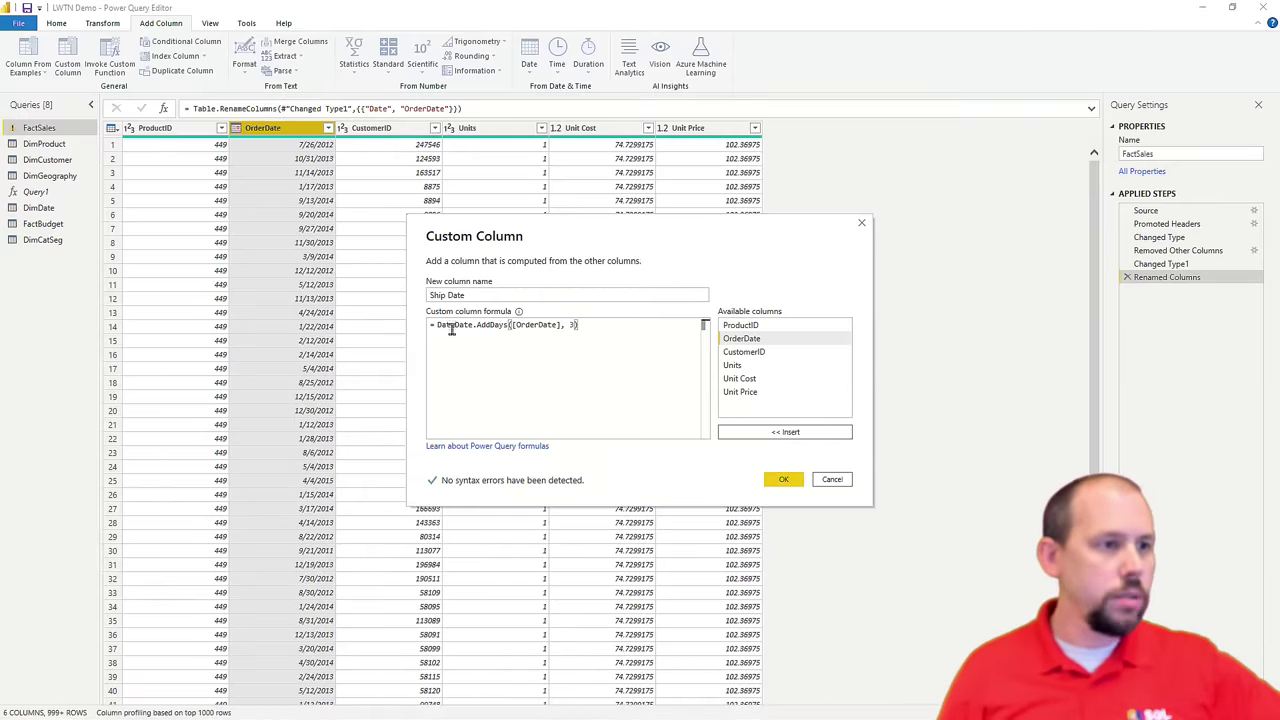
Step: Correct the formula to Date.AddDays([OrderDate], 3) by removing the duplicated Date prefix, and create the Ship Date column
click(452, 326)
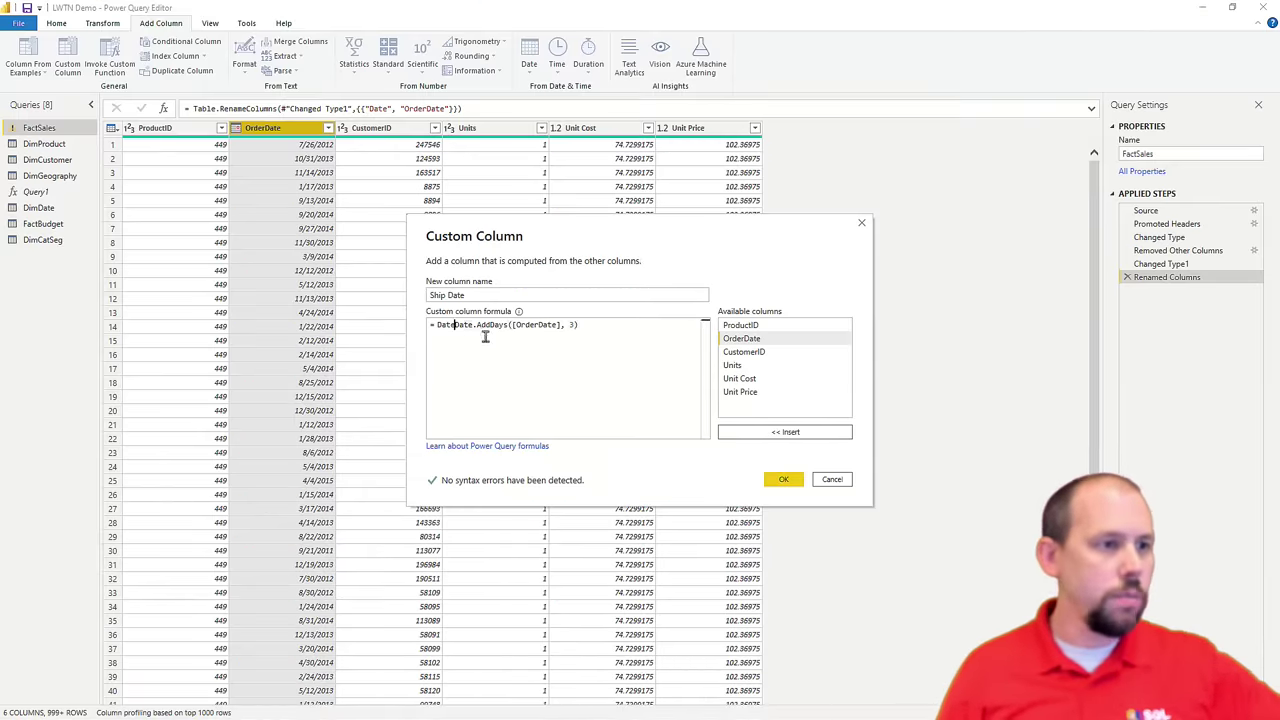
key(Delete)
key(Delete)
key(Delete)
key(Delete)
click(551, 355)
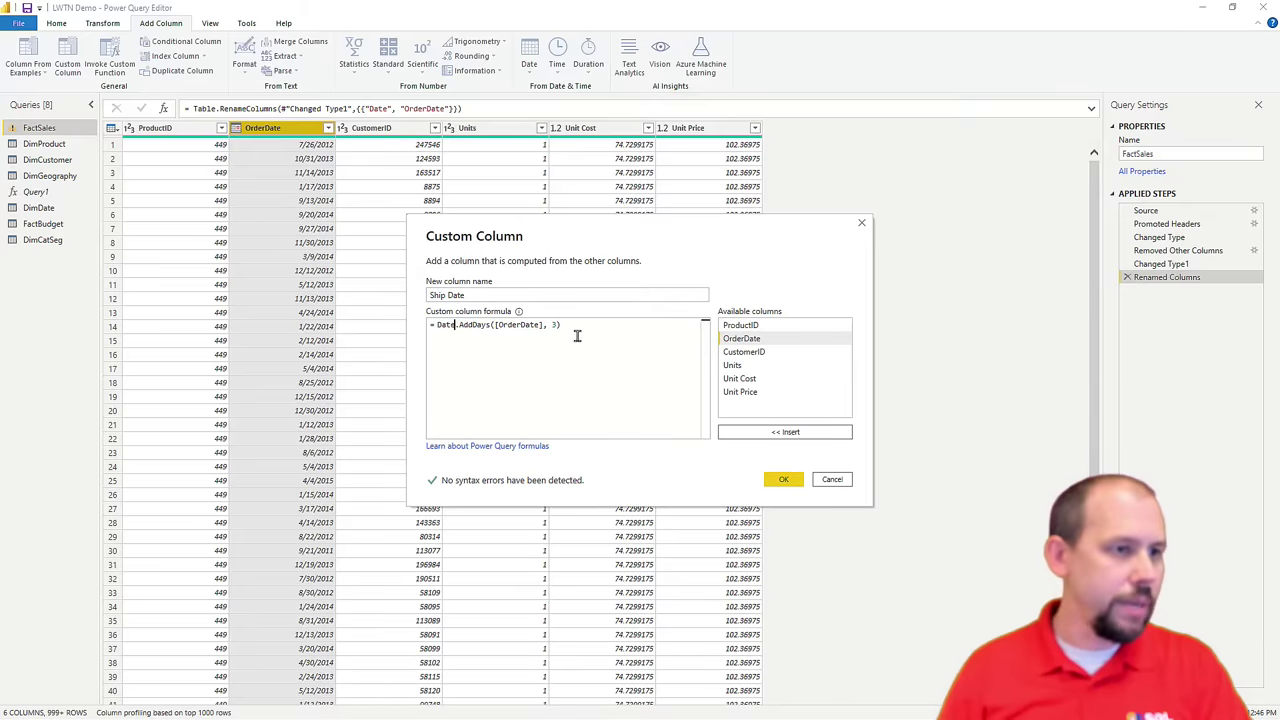
click(784, 481)
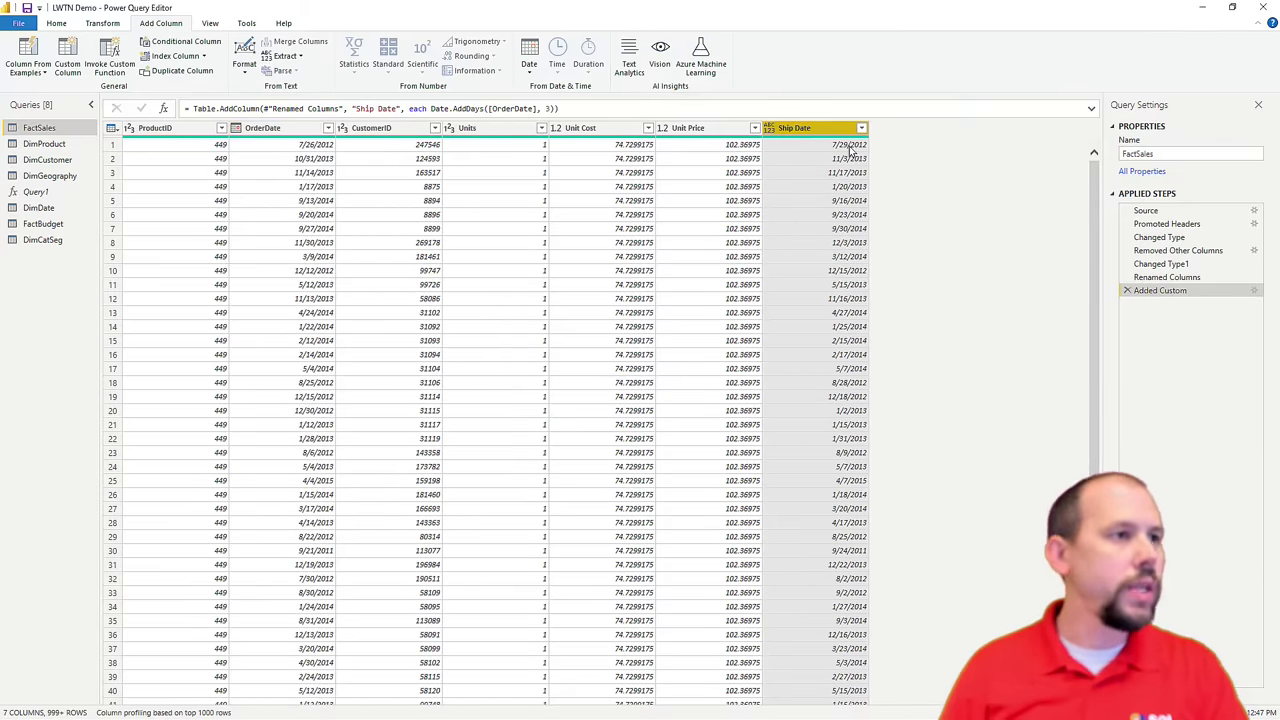
Step: Set the Ship Date column's data type to Date, and close and apply the query changes to the model
click(769, 128)
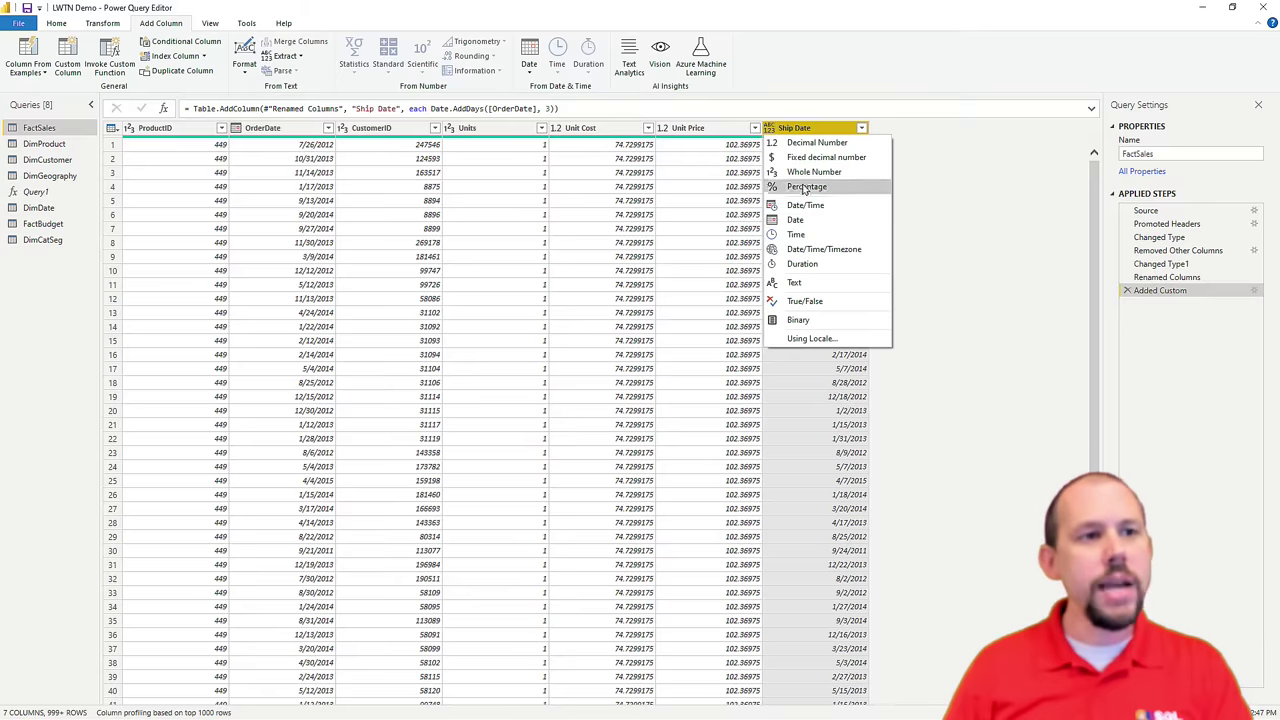
click(810, 221)
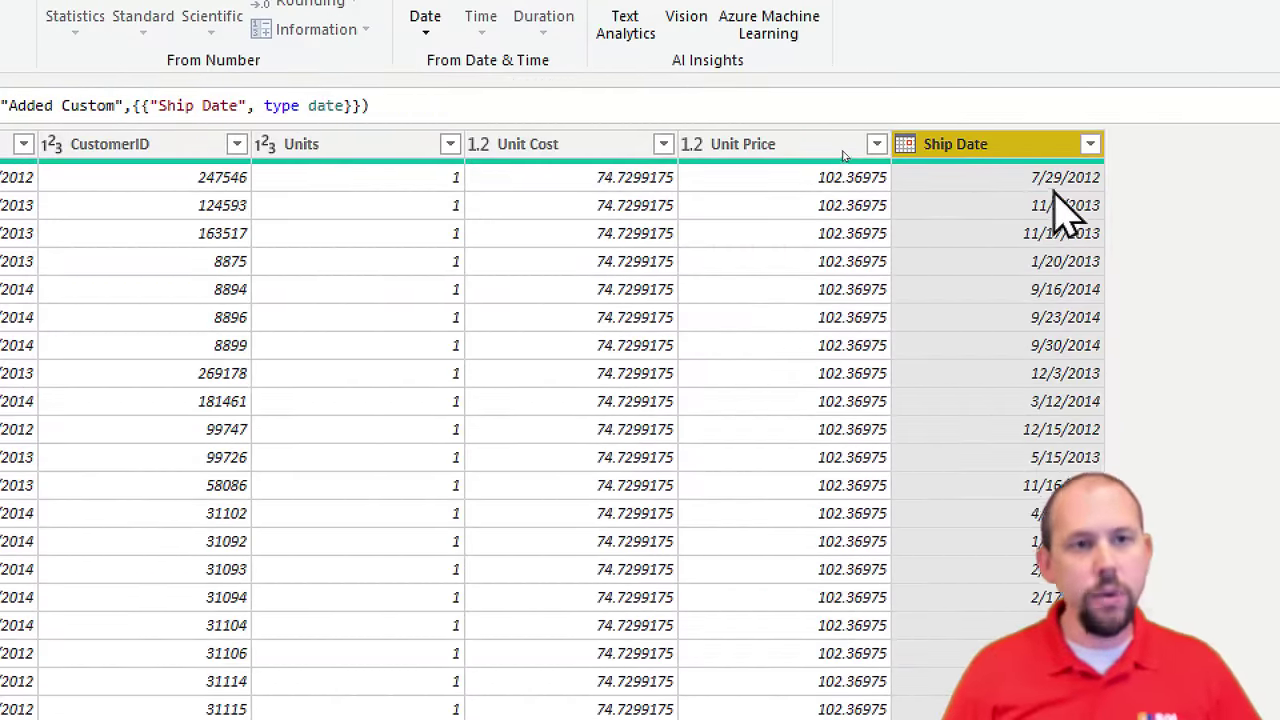
click(1050, 182)
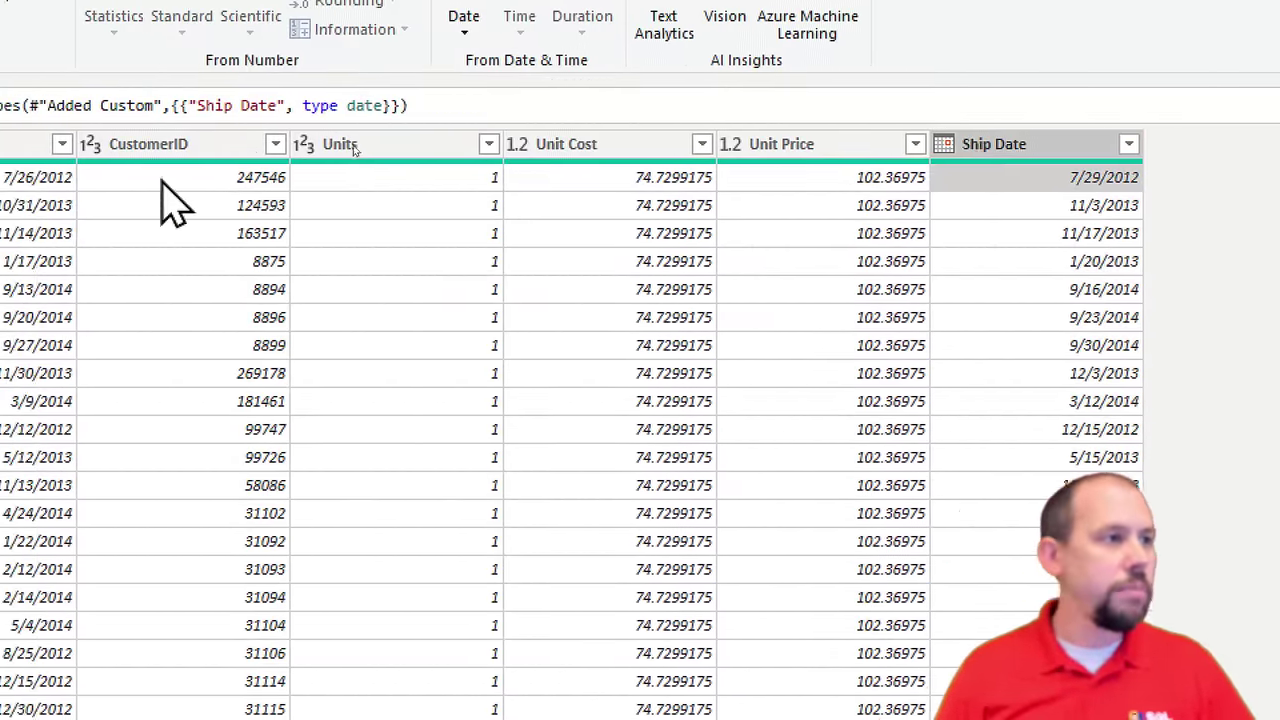
click(165, 180)
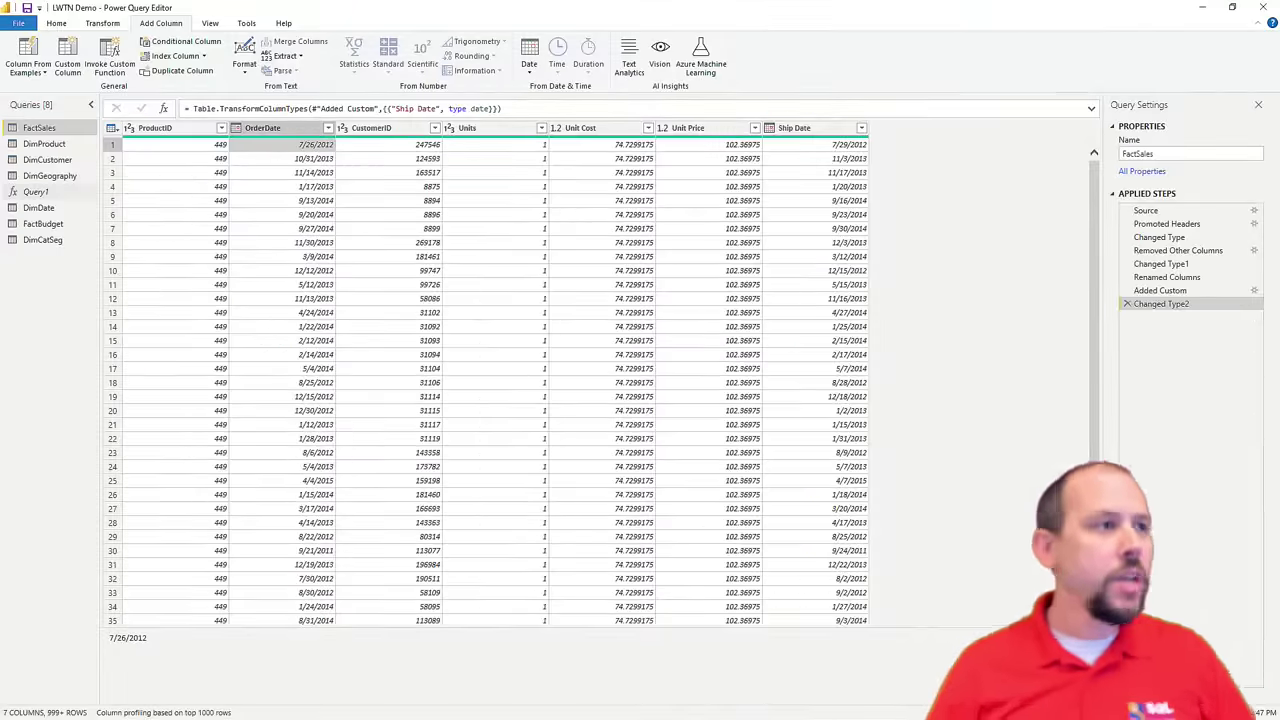
click(57, 23)
click(18, 52)
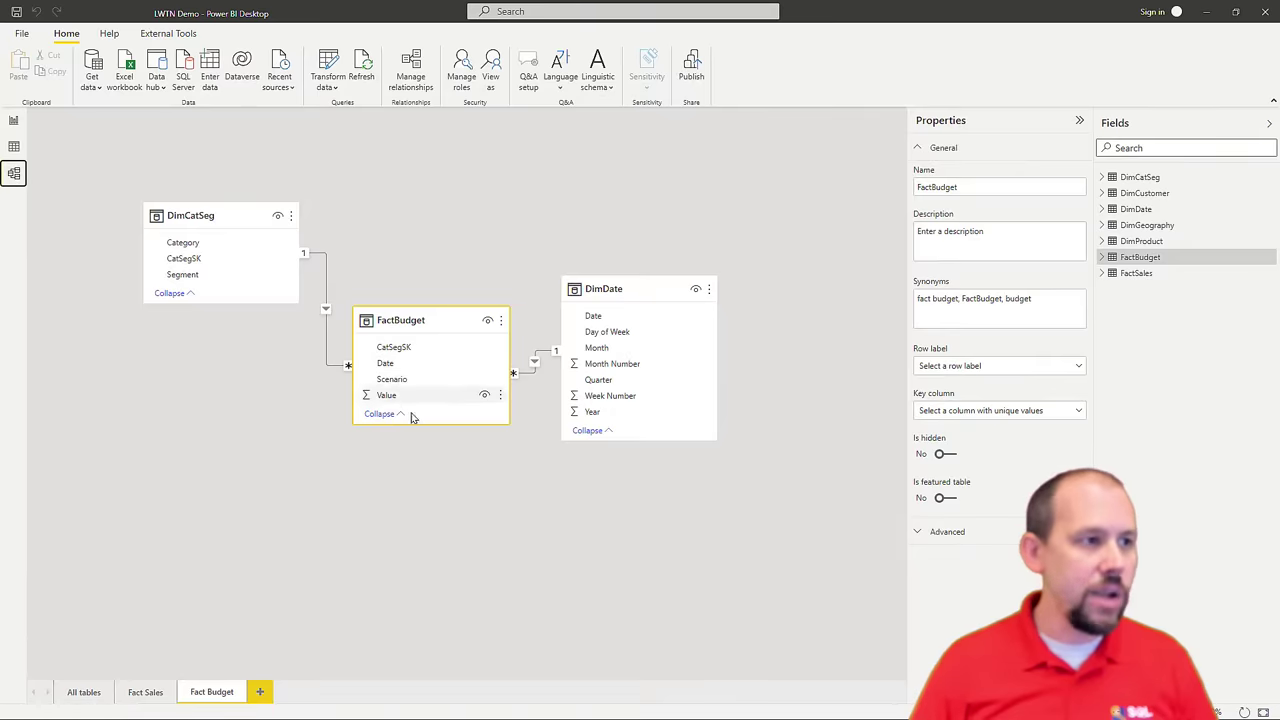
Step: Move DimDate farther up and away from FactBudget in the diagram, and switch to the Fact Sales layout
drag(569, 344, 618, 312)
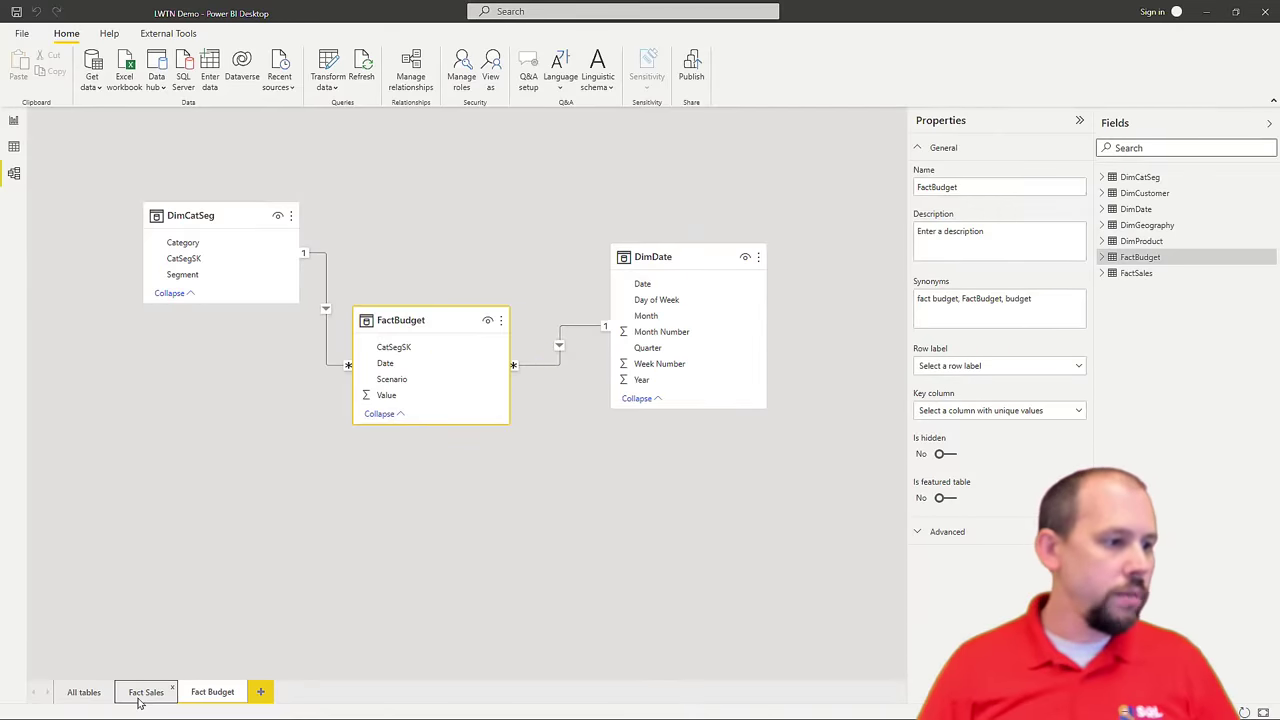
click(141, 695)
scroll(320, 340, up, 3)
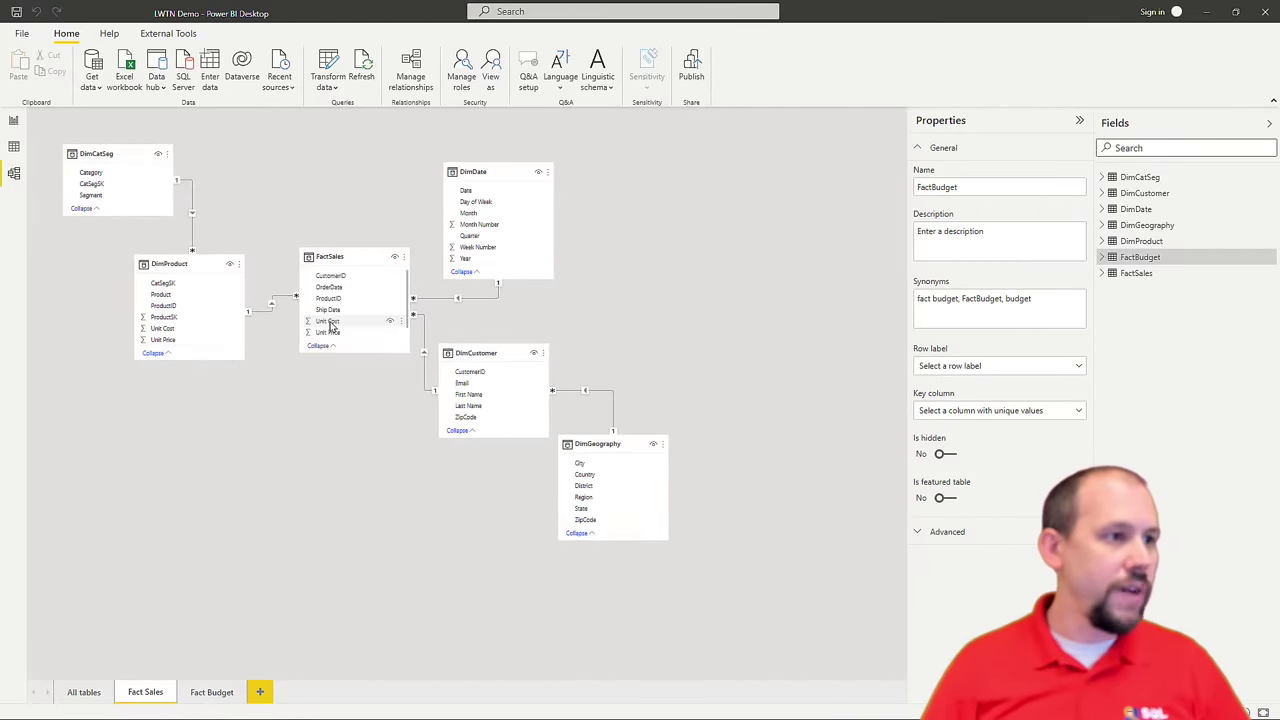
Step: Examine which columns link FactSales and DimDate in the Fact Sales layout
click(576, 347)
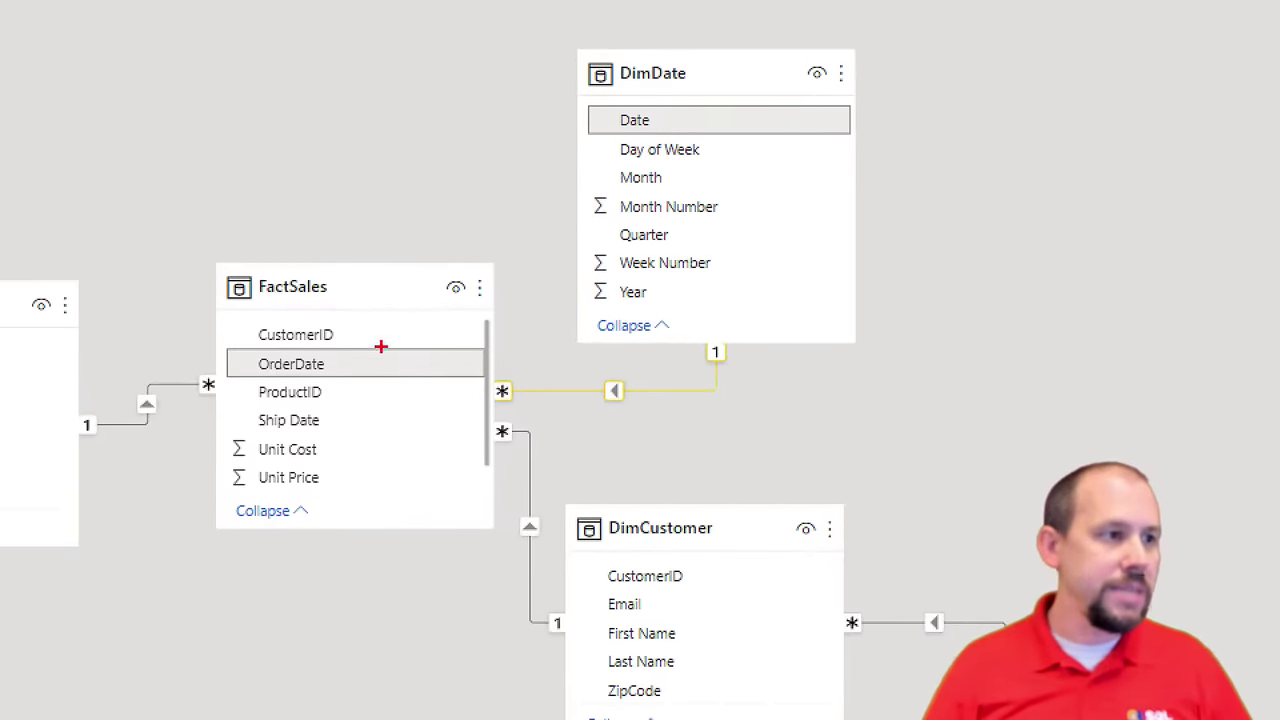
drag(453, 324, 589, 192)
drag(656, 80, 590, 143)
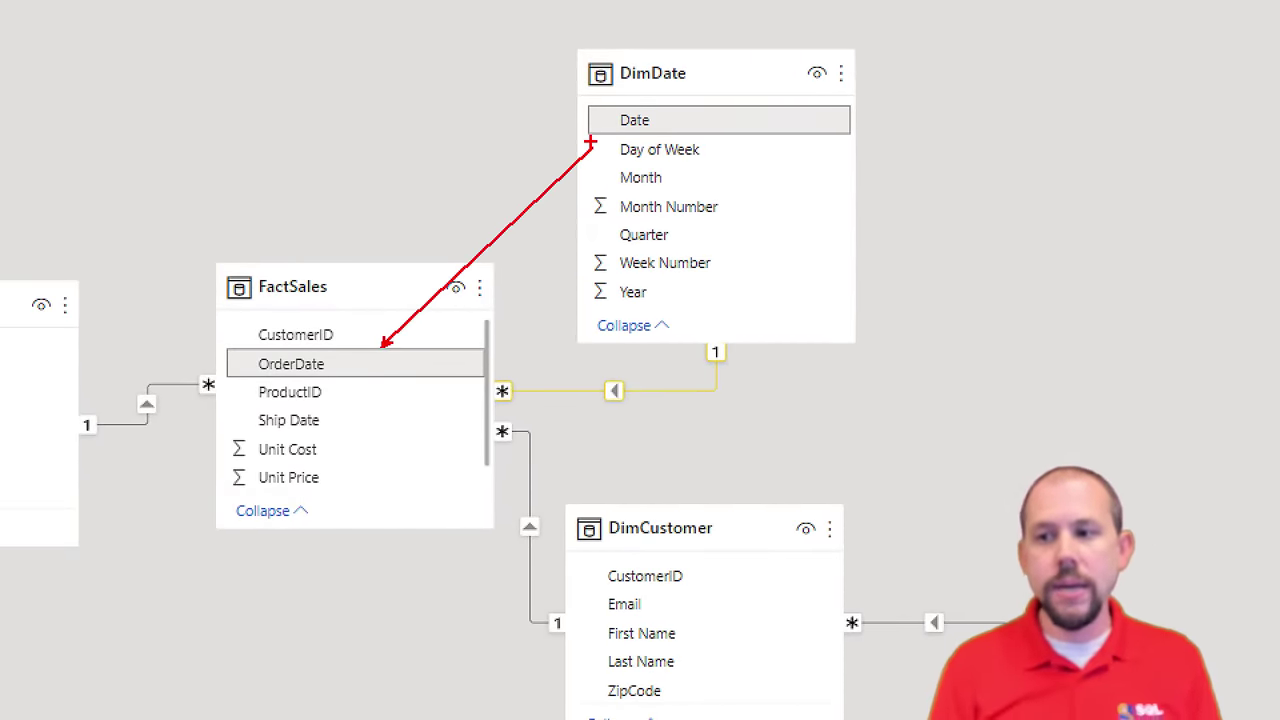
key(Escape)
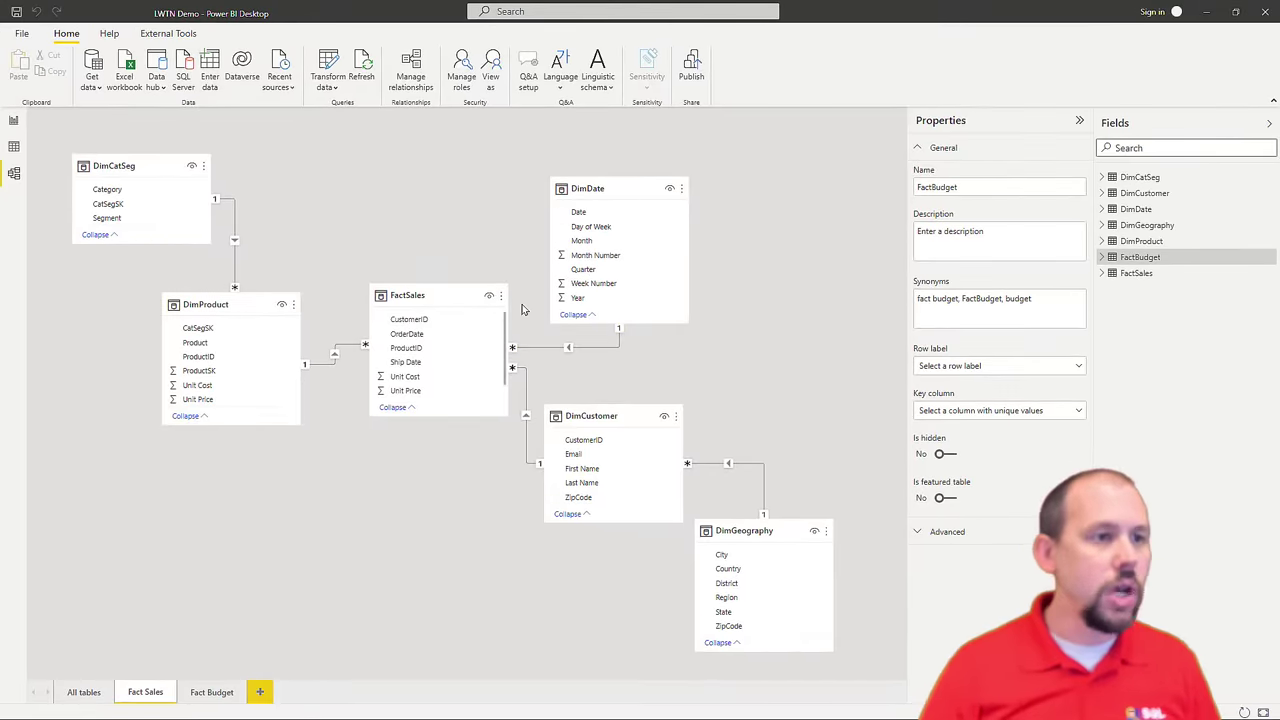
Step: Return to the report page and examine the 2011 Unit Price value in the yearly table visual
click(13, 120)
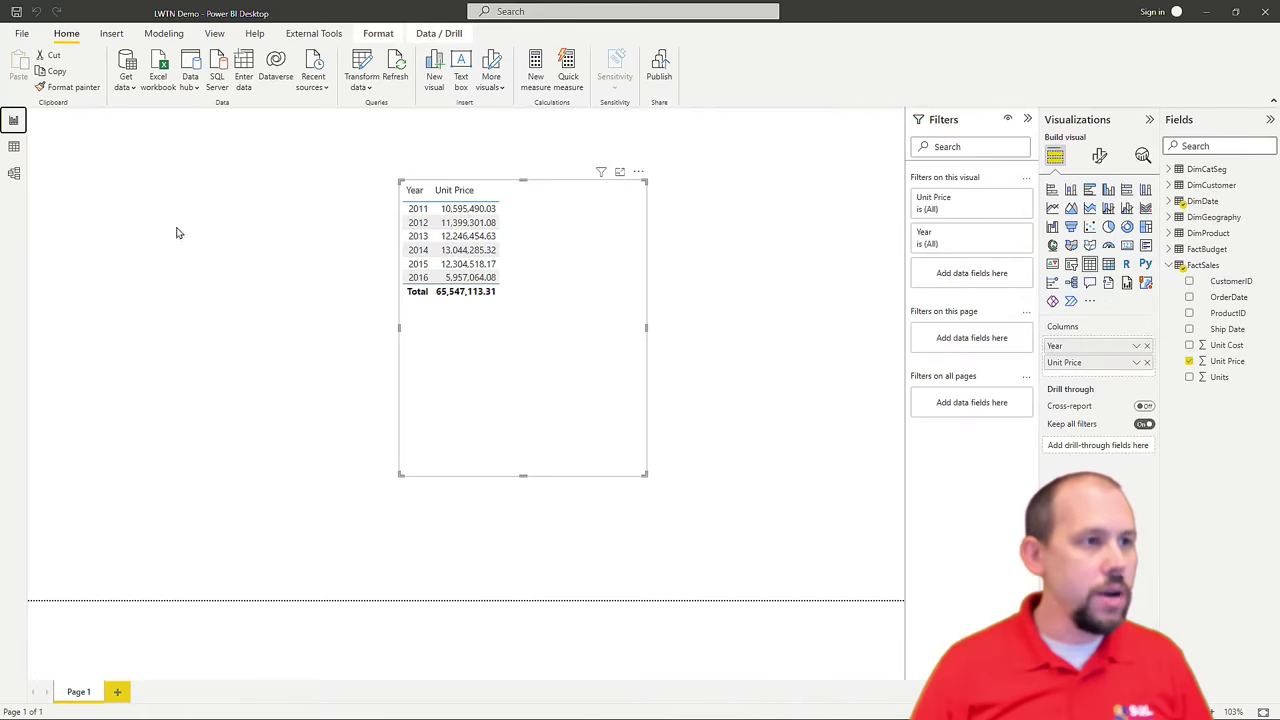
key(ctrl+1)
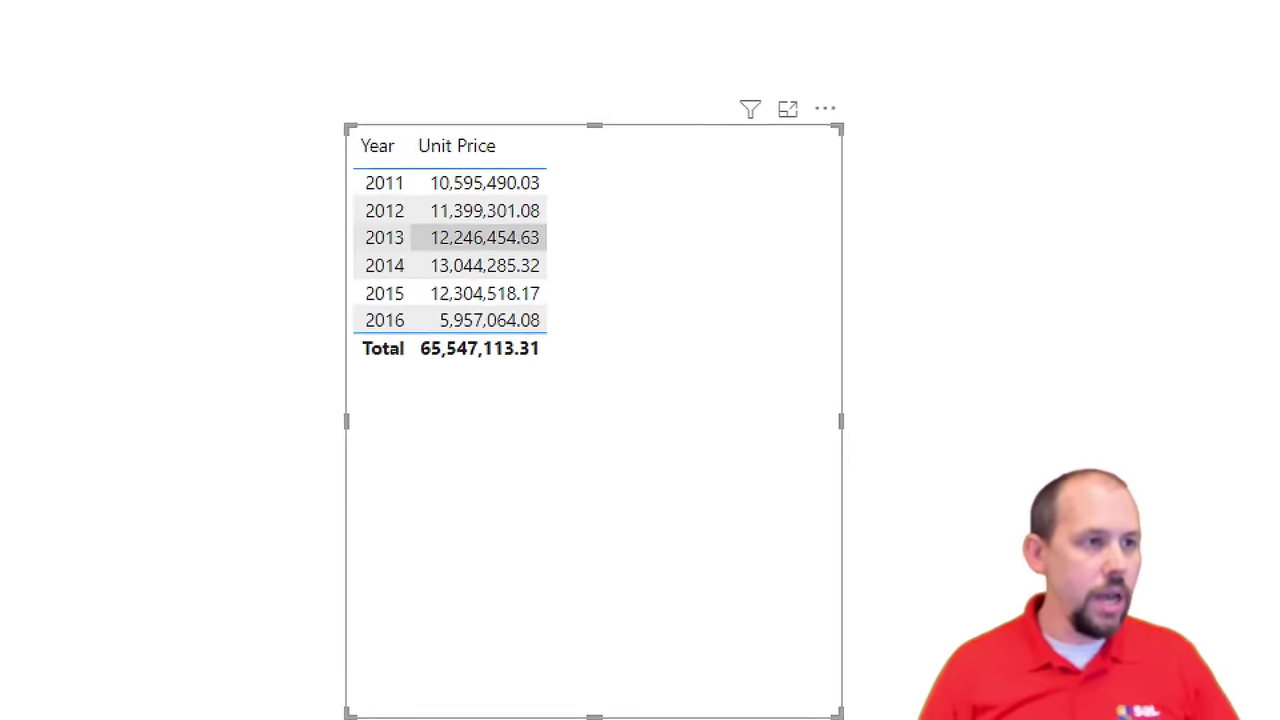
drag(403, 189, 570, 228)
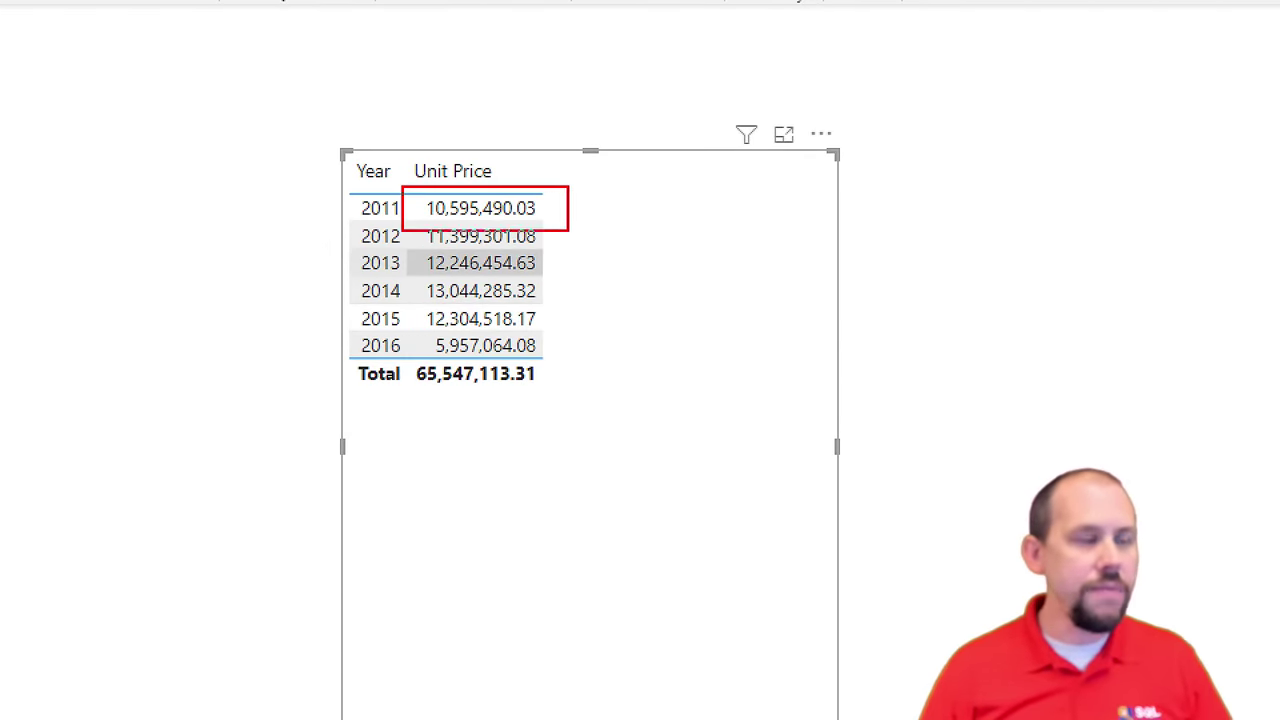
scroll(570, 228, down, 3)
key(Escape)
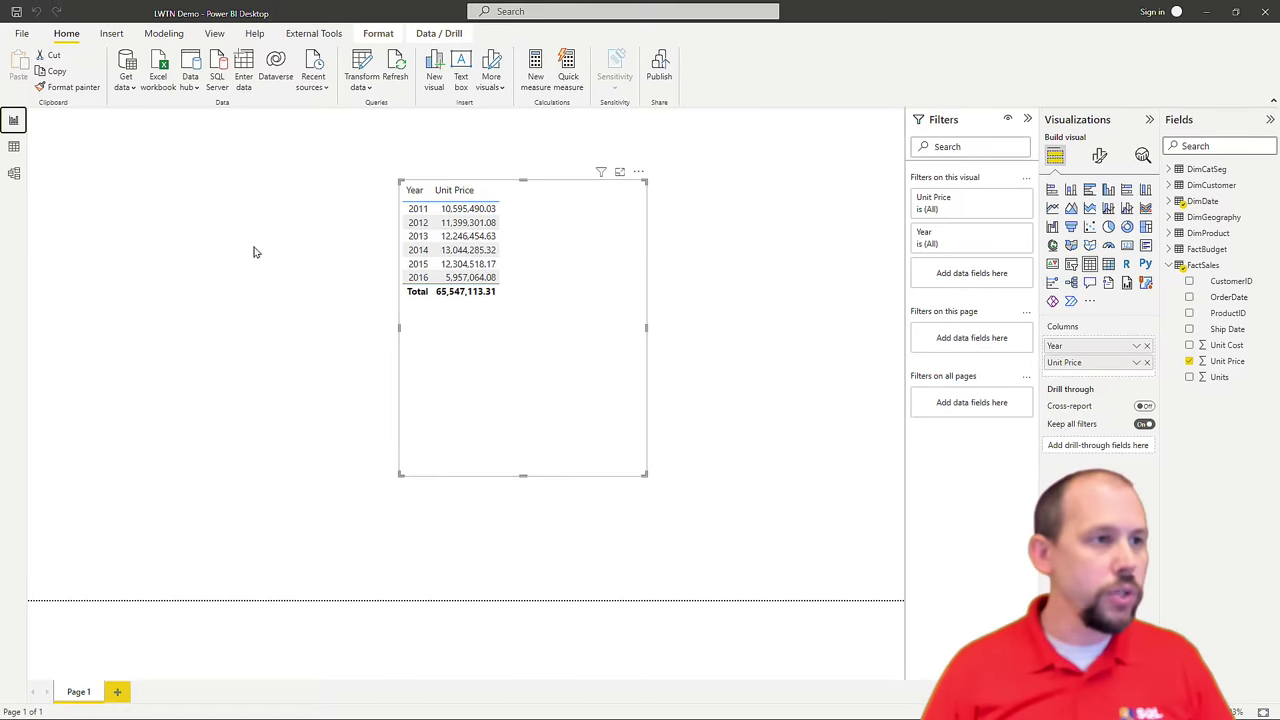
Step: Change the FactSales–DimDate relationship in the model to use FactSales Ship Date, and return to the report page
click(5, 171)
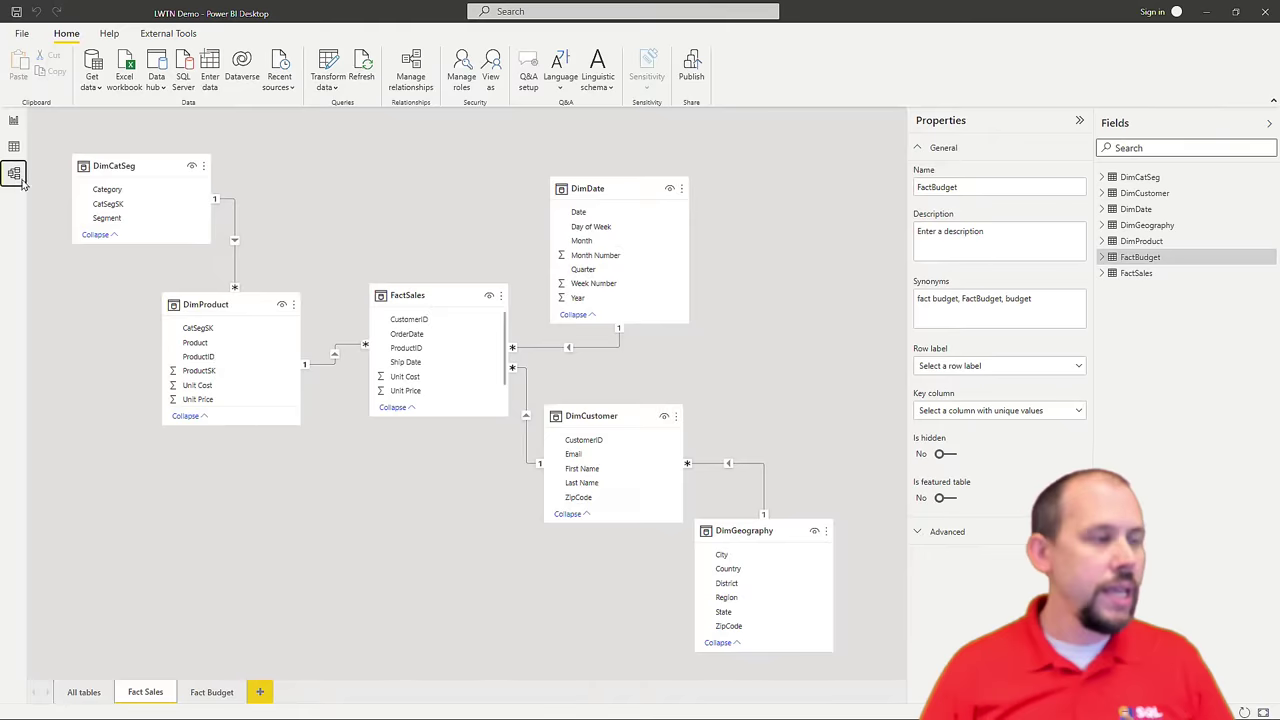
double_click(568, 348)
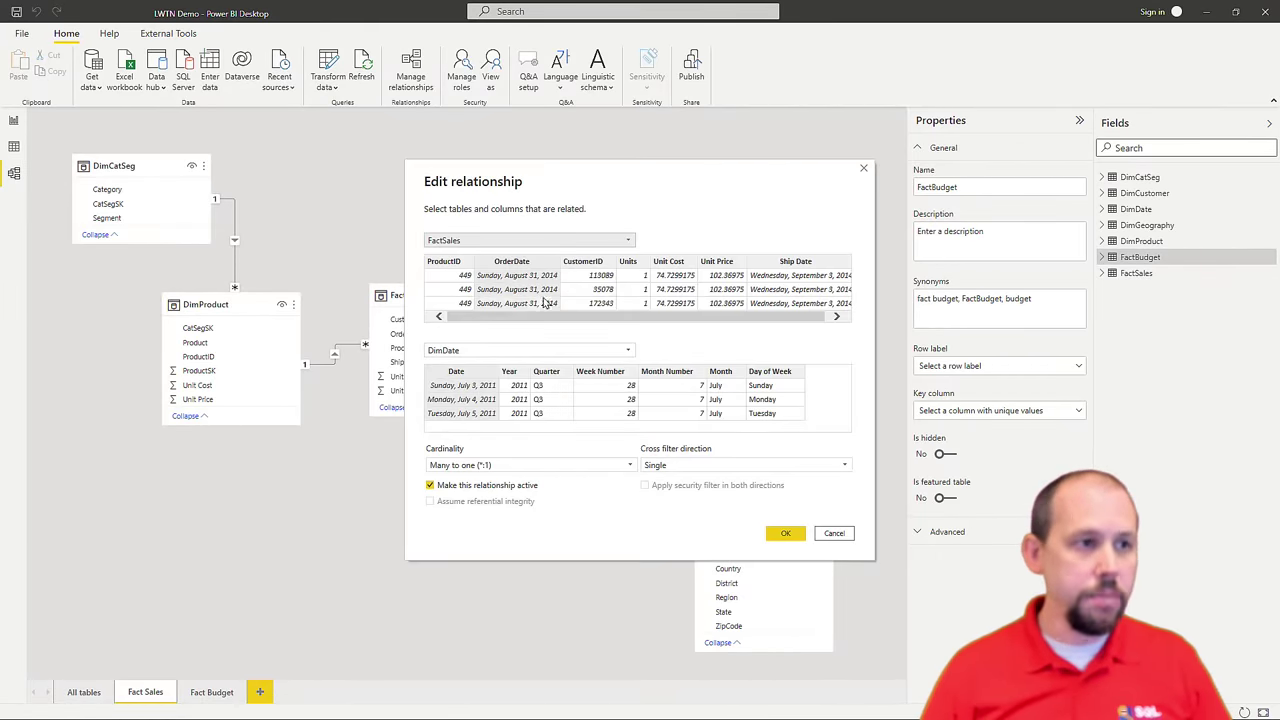
click(778, 287)
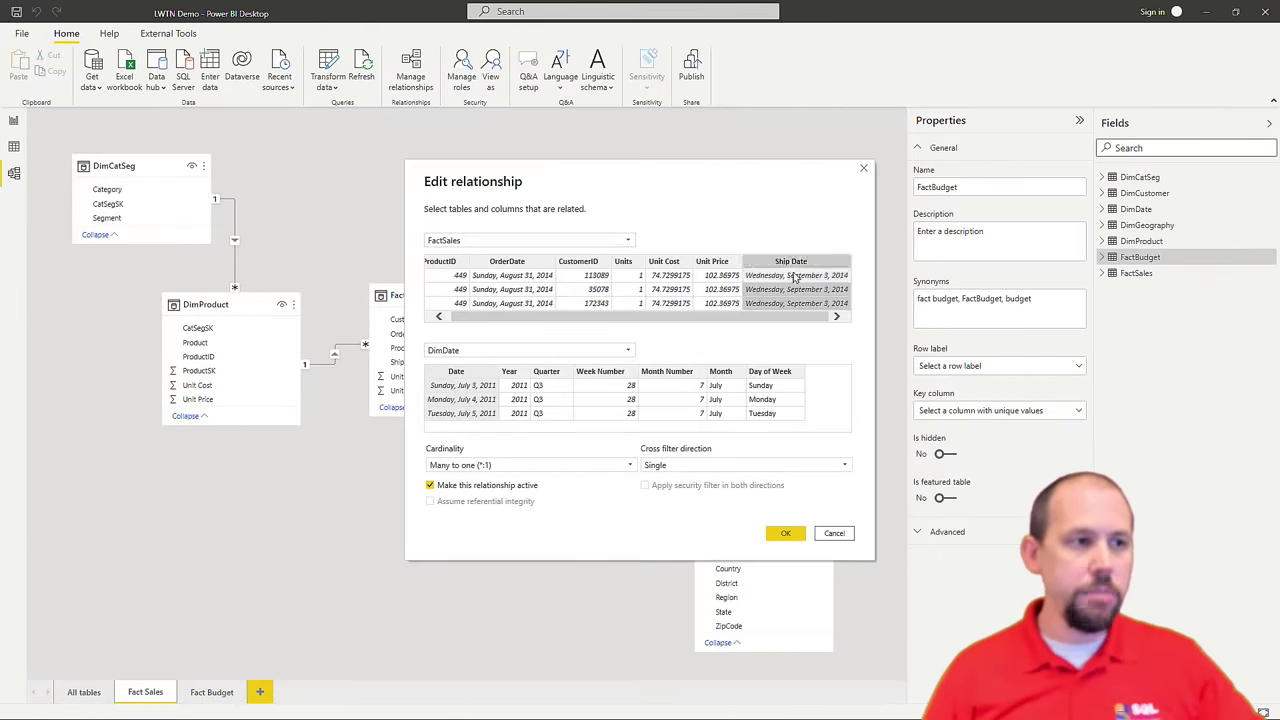
click(784, 535)
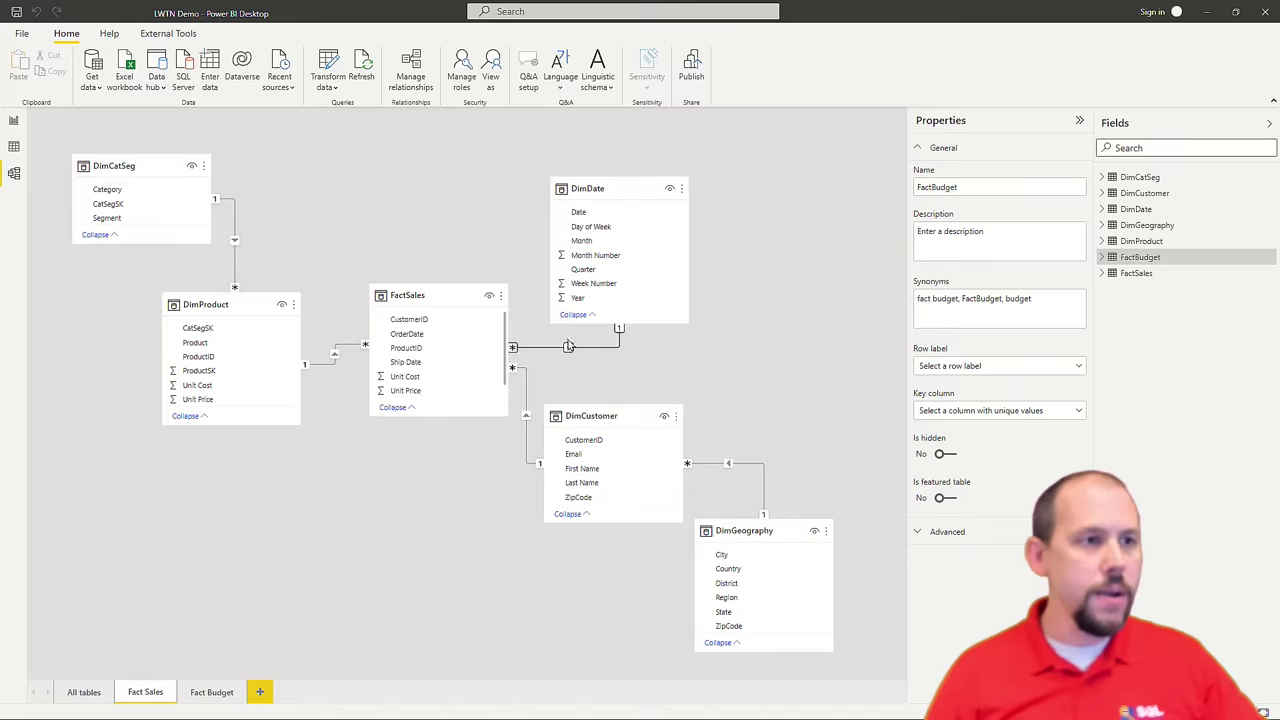
click(14, 120)
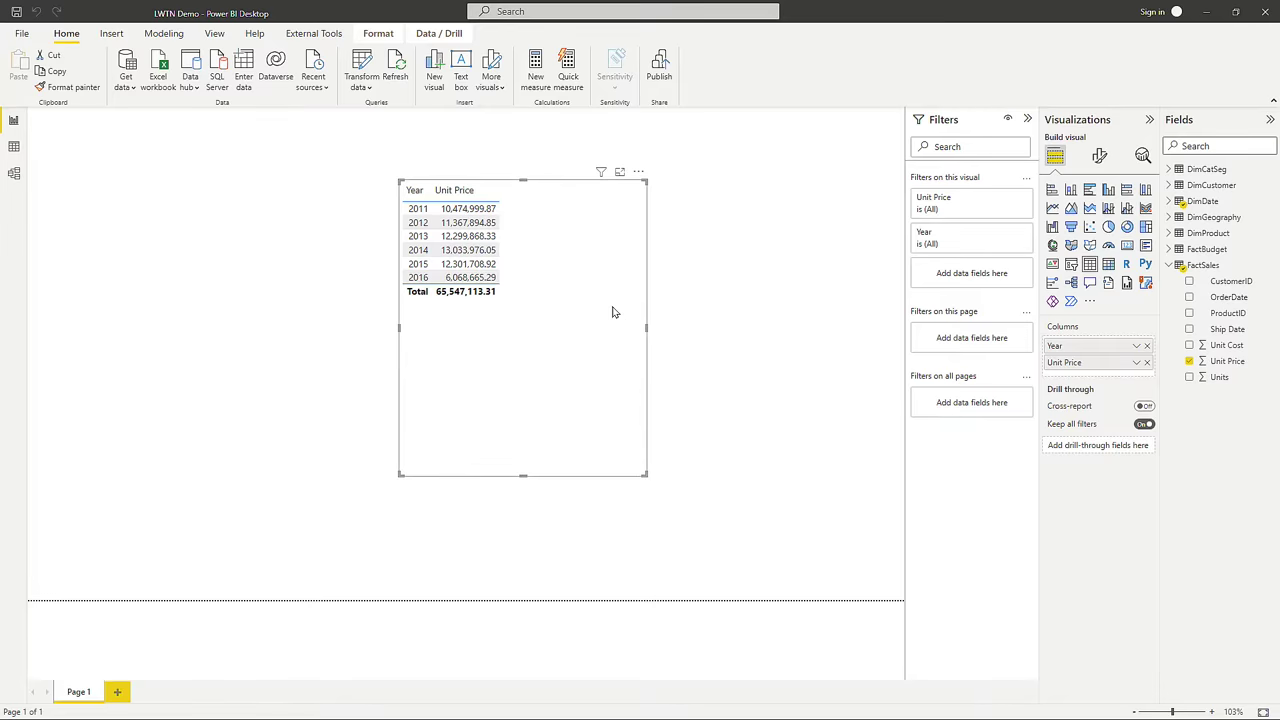
Step: Start a new measure named Total Sales in the FactSales table
click(1206, 268)
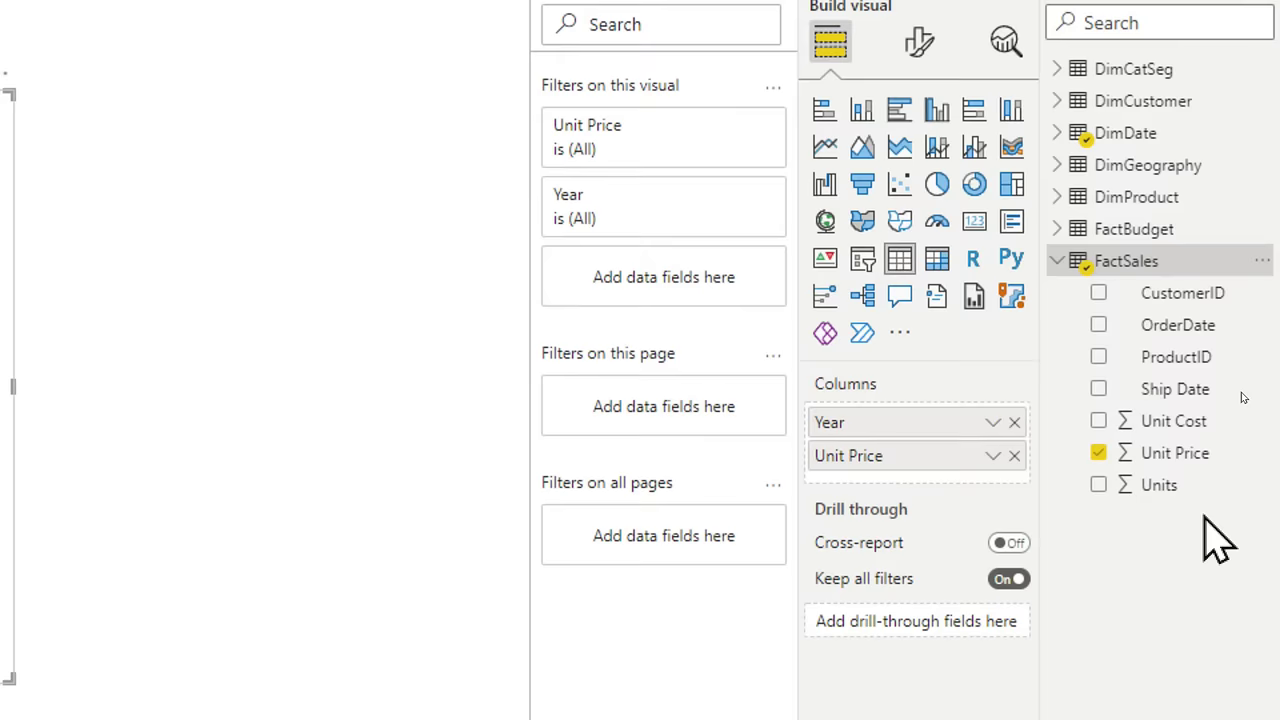
right_click(1150, 260)
click(1148, 262)
right_click(1140, 270)
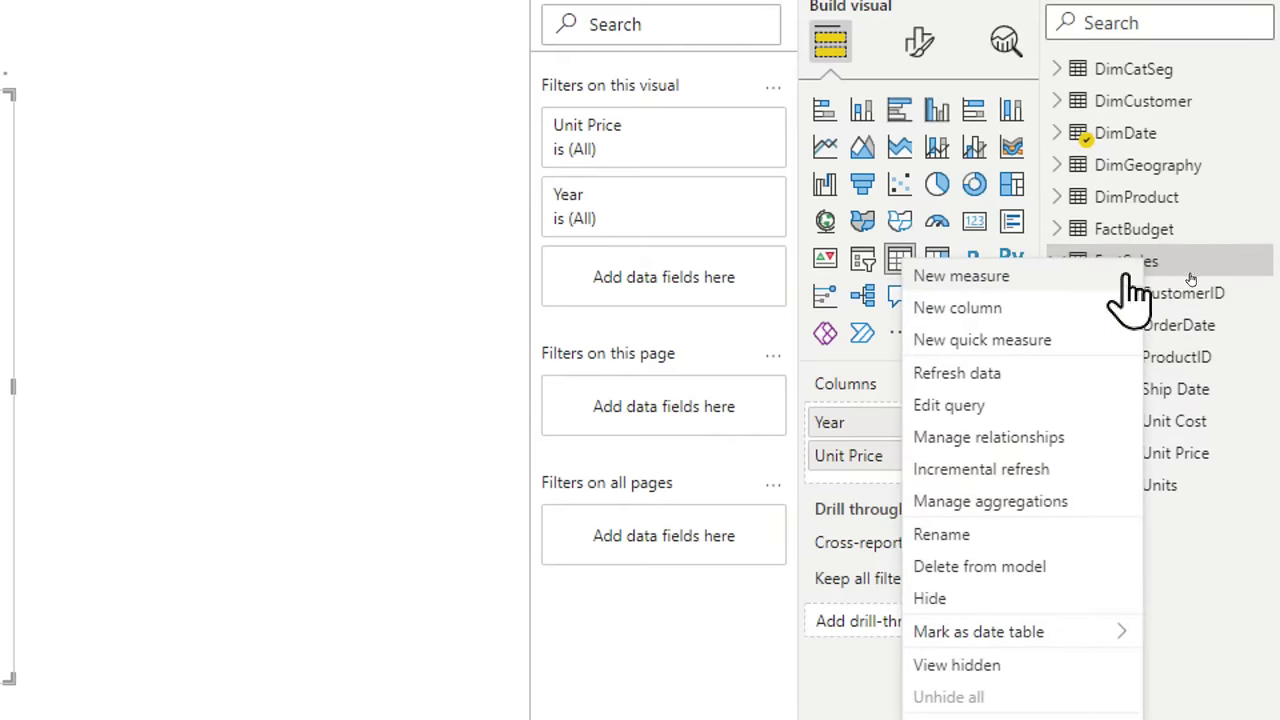
click(1075, 285)
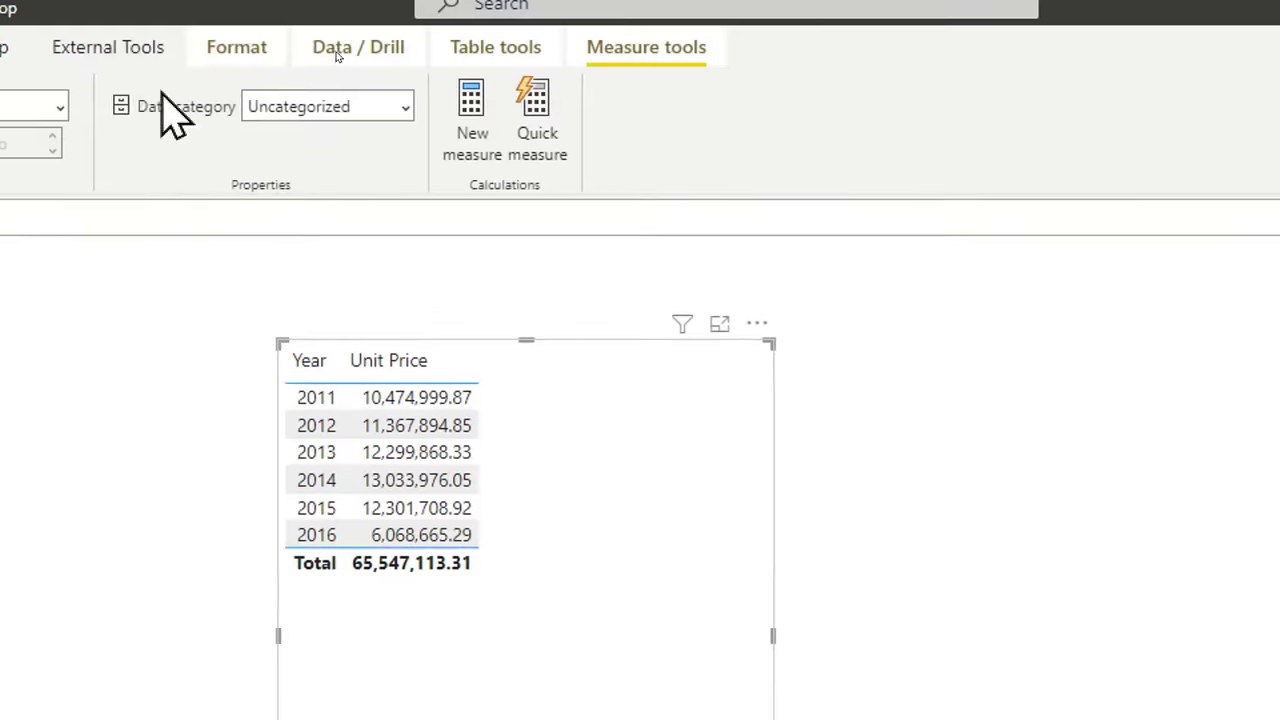
key(BackSpace)
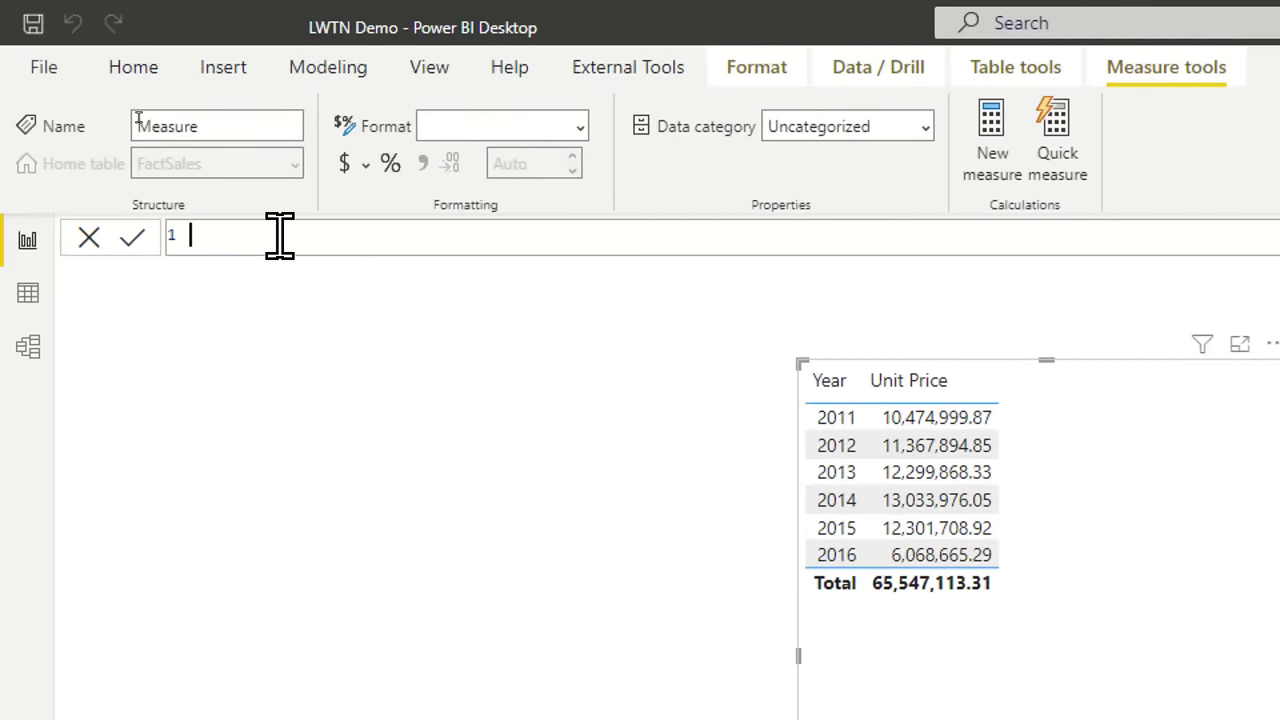
text(Total Sales =)
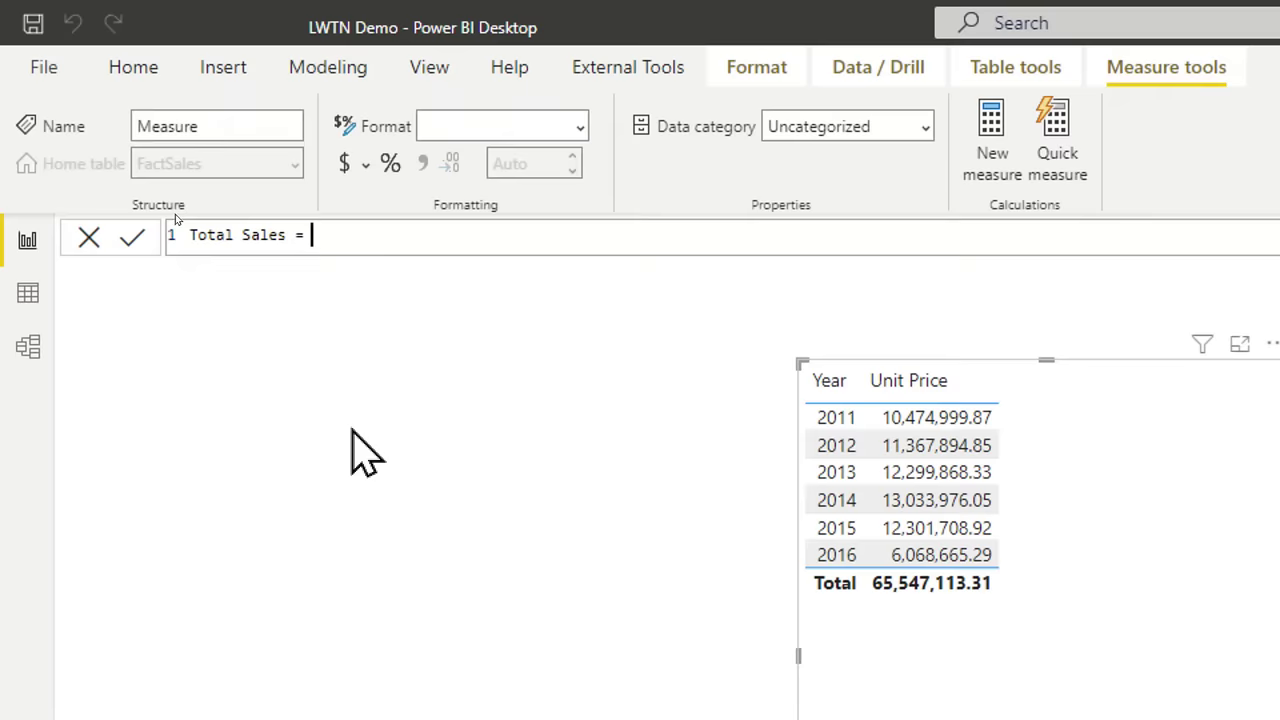
Step: Define Total Sales as SUM('FactSales'[Unit Price]) and format it as $ English (United States) currency
text( SUM('F)
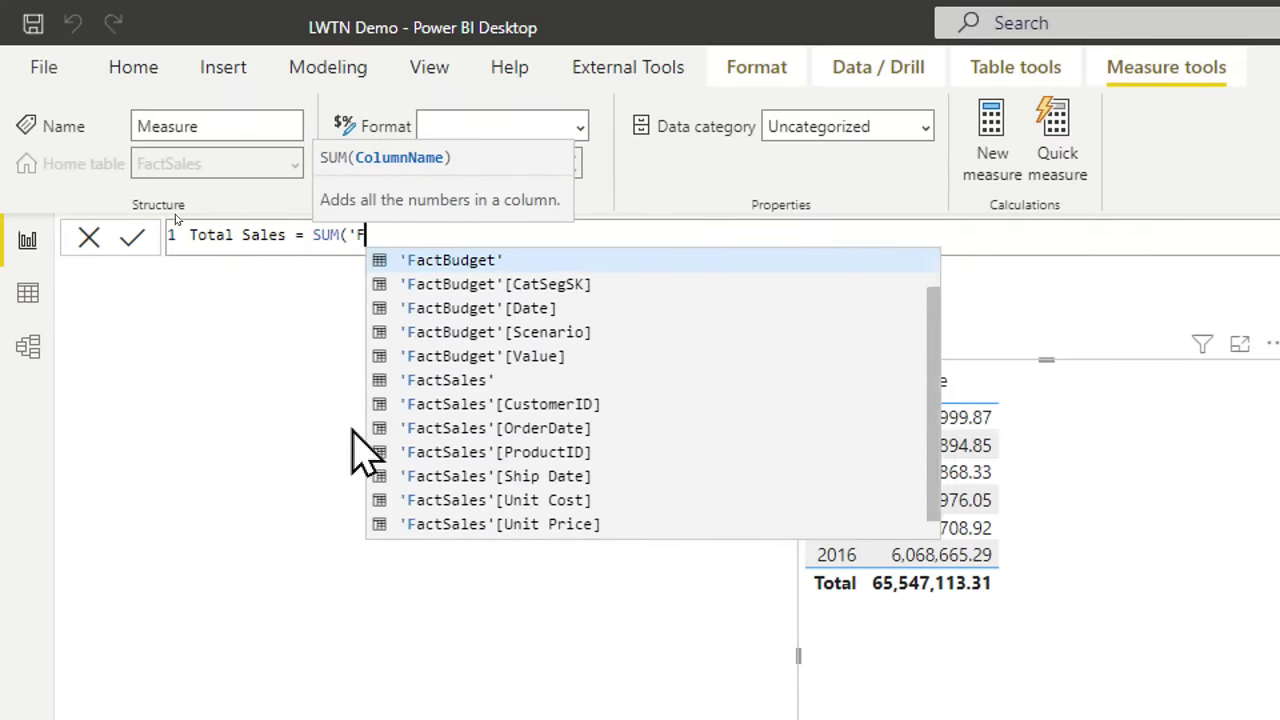
text(actS)
key(Tab)
text([UNIT)
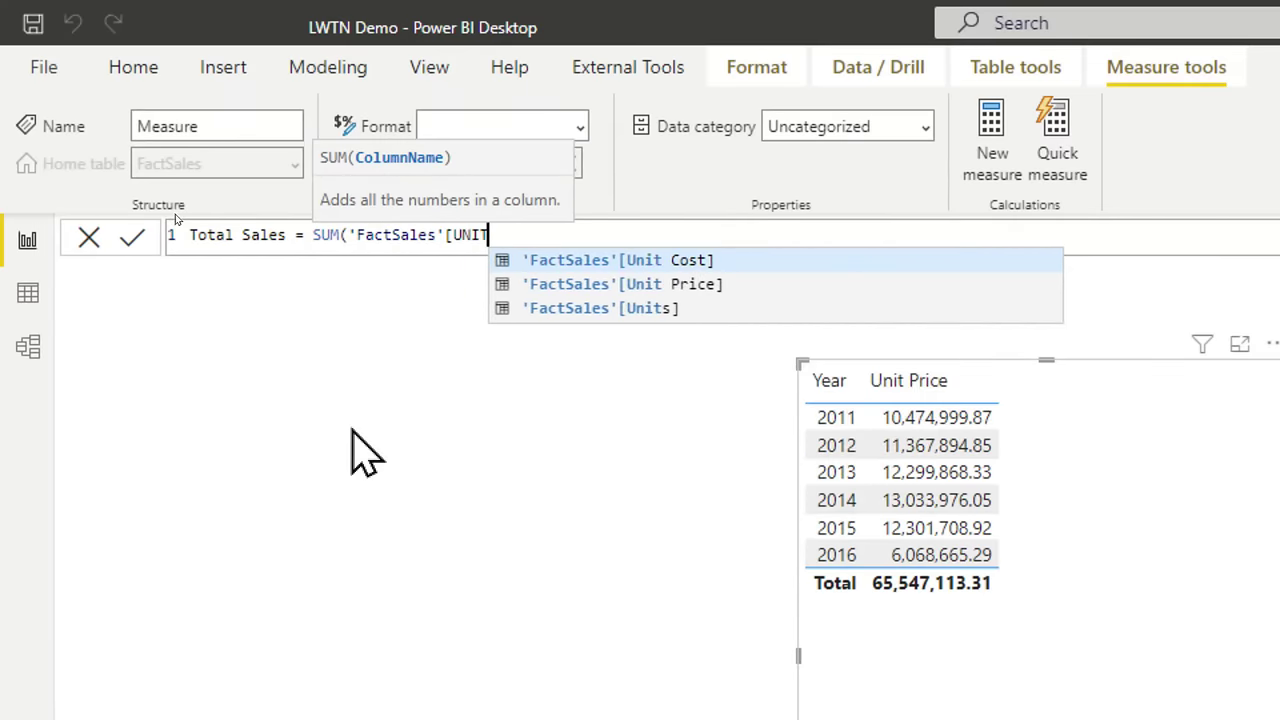
key(Down)
key(Tab)
text())
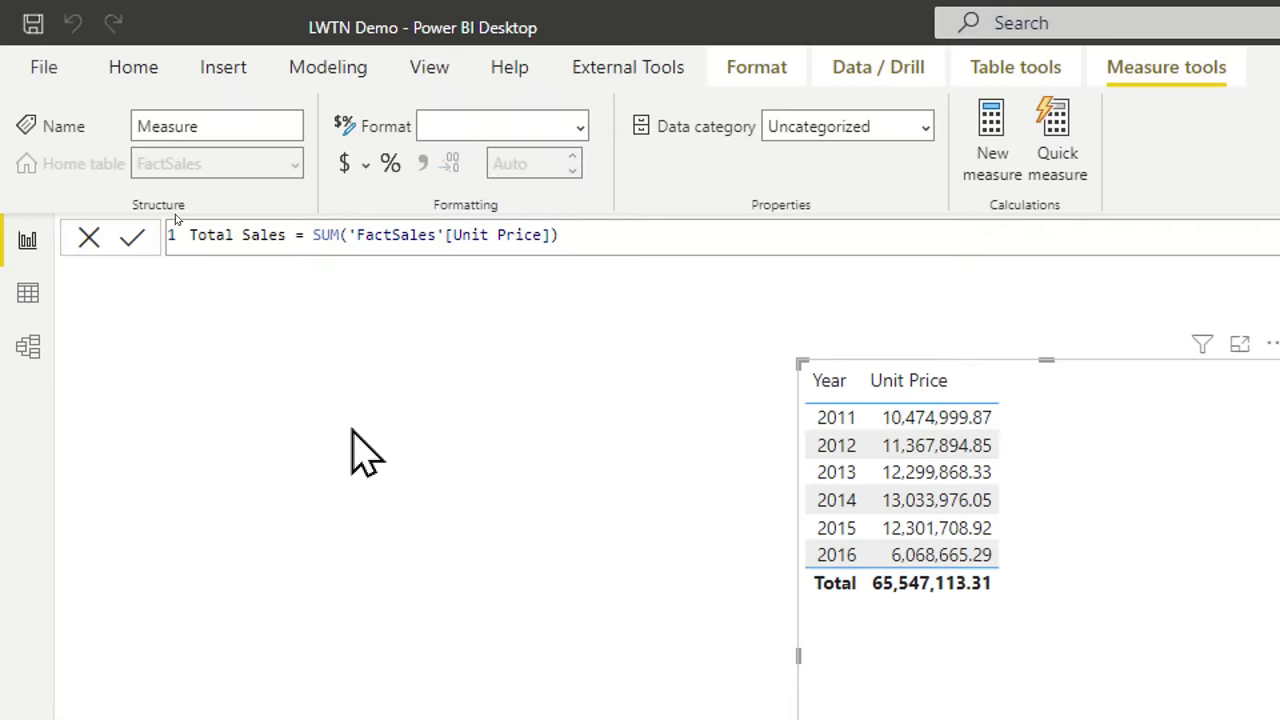
key(Return)
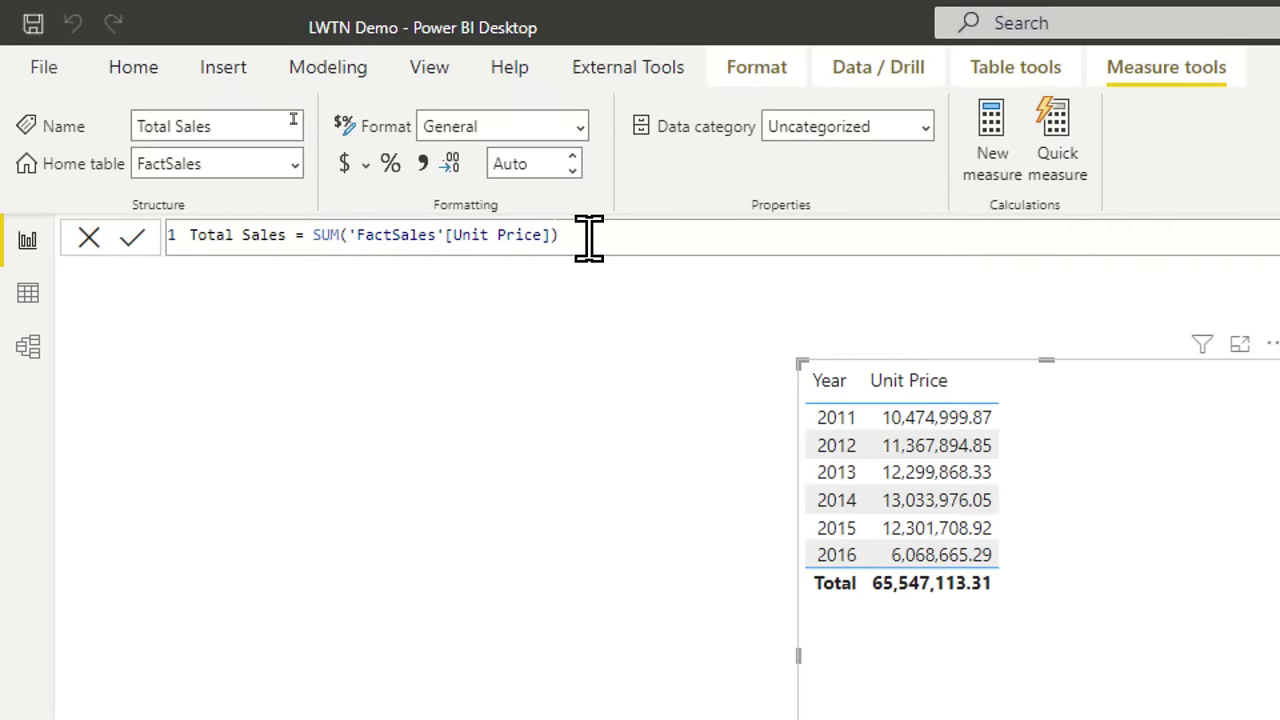
click(367, 164)
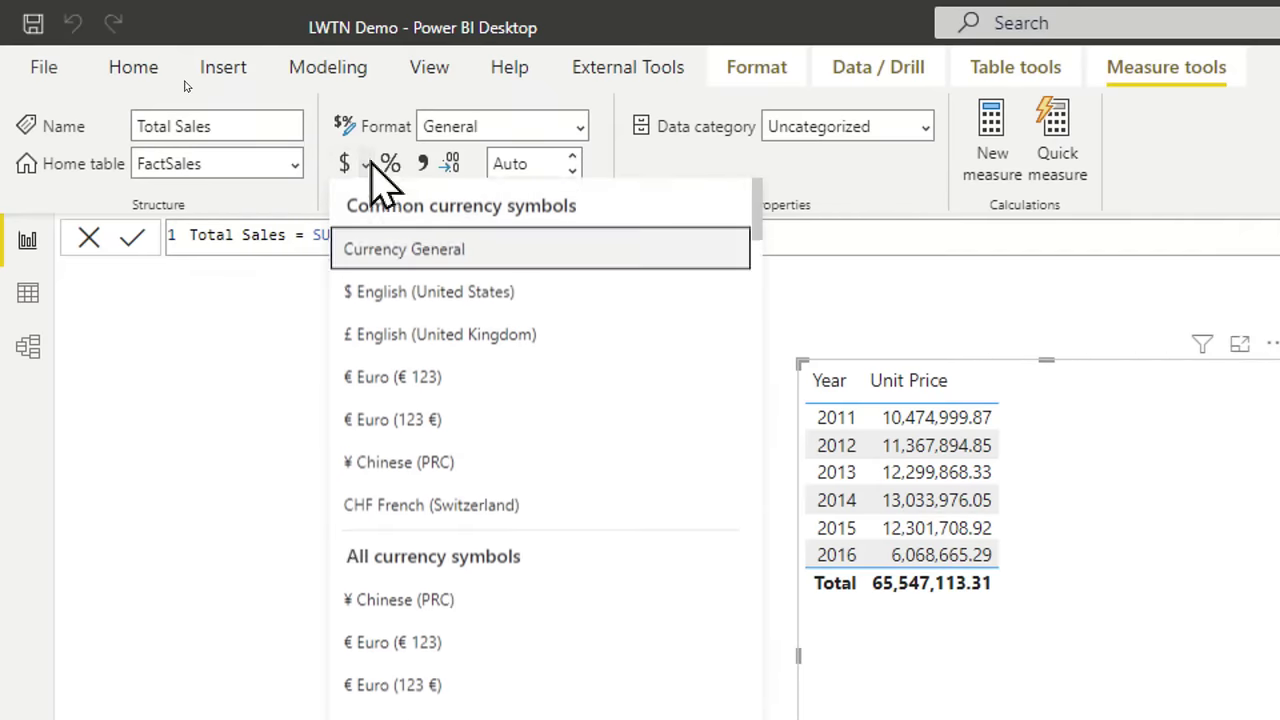
click(405, 294)
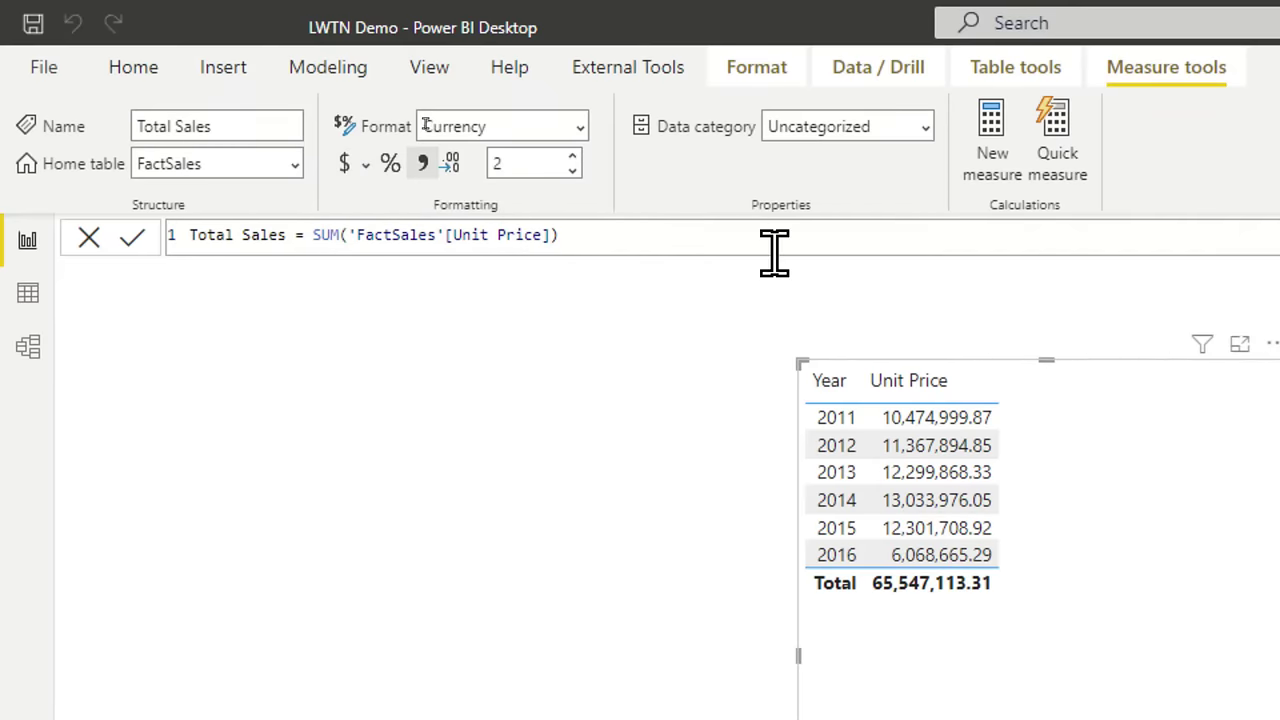
Step: Start another new measure in FactSales and name it Total Cost
click(997, 143)
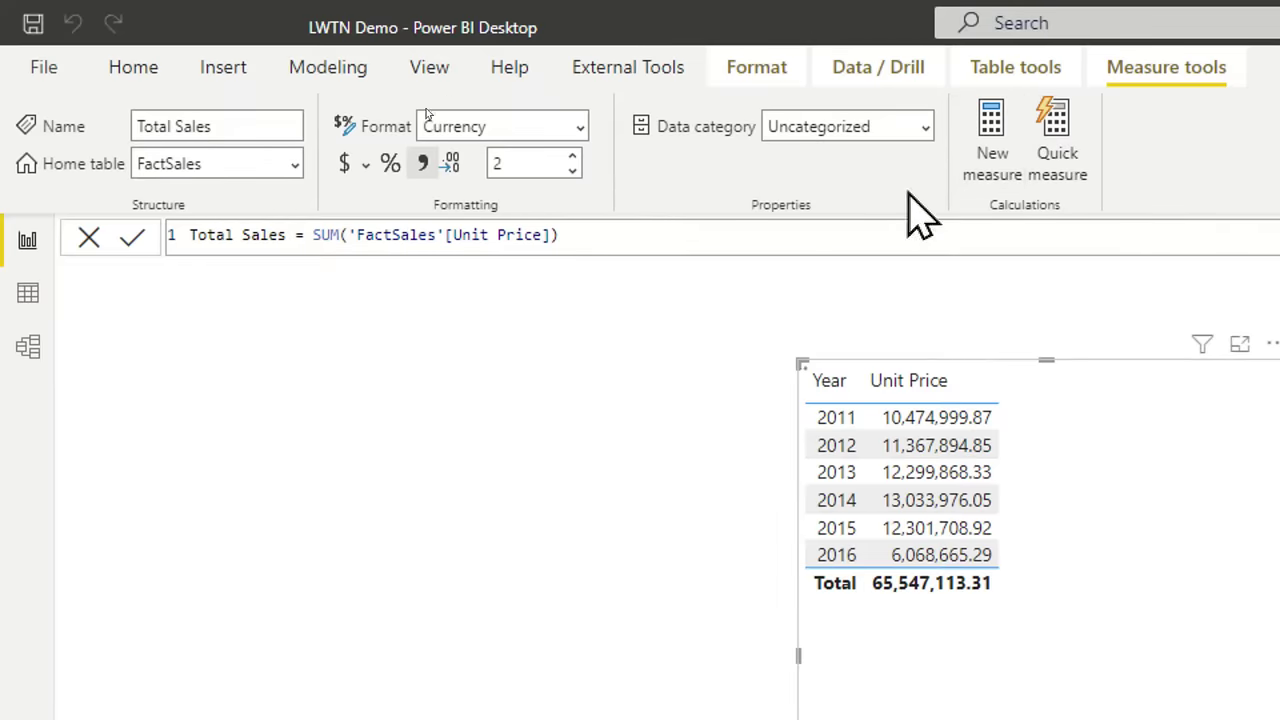
text(tOTA)
key(BackSpace)
key(BackSpace)
key(BackSpace)
key(BackSpace)
text(Total Cost )
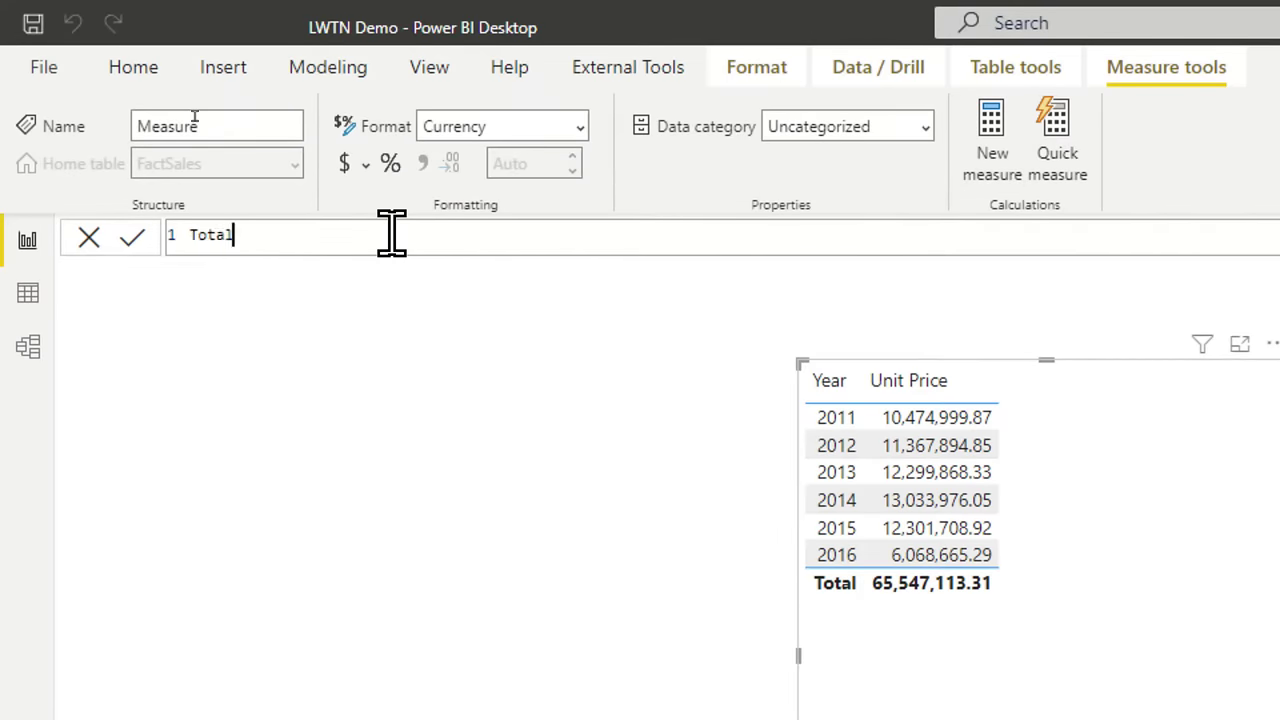
text(=)
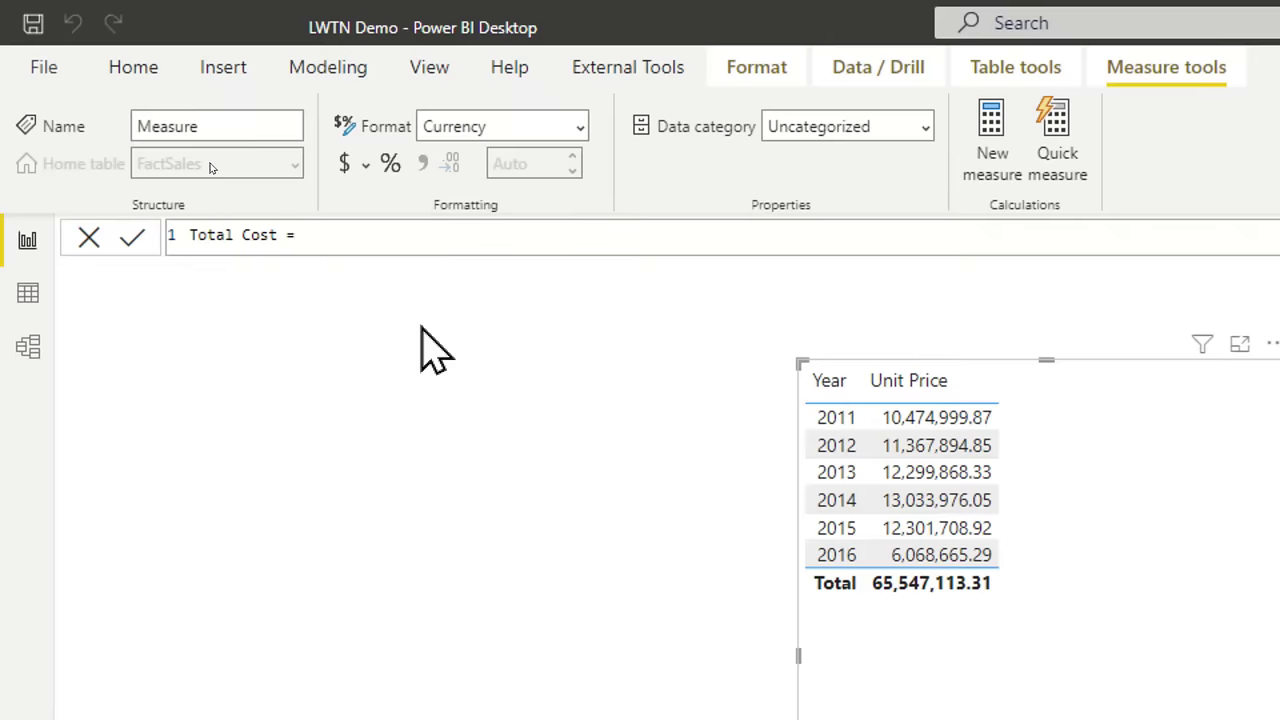
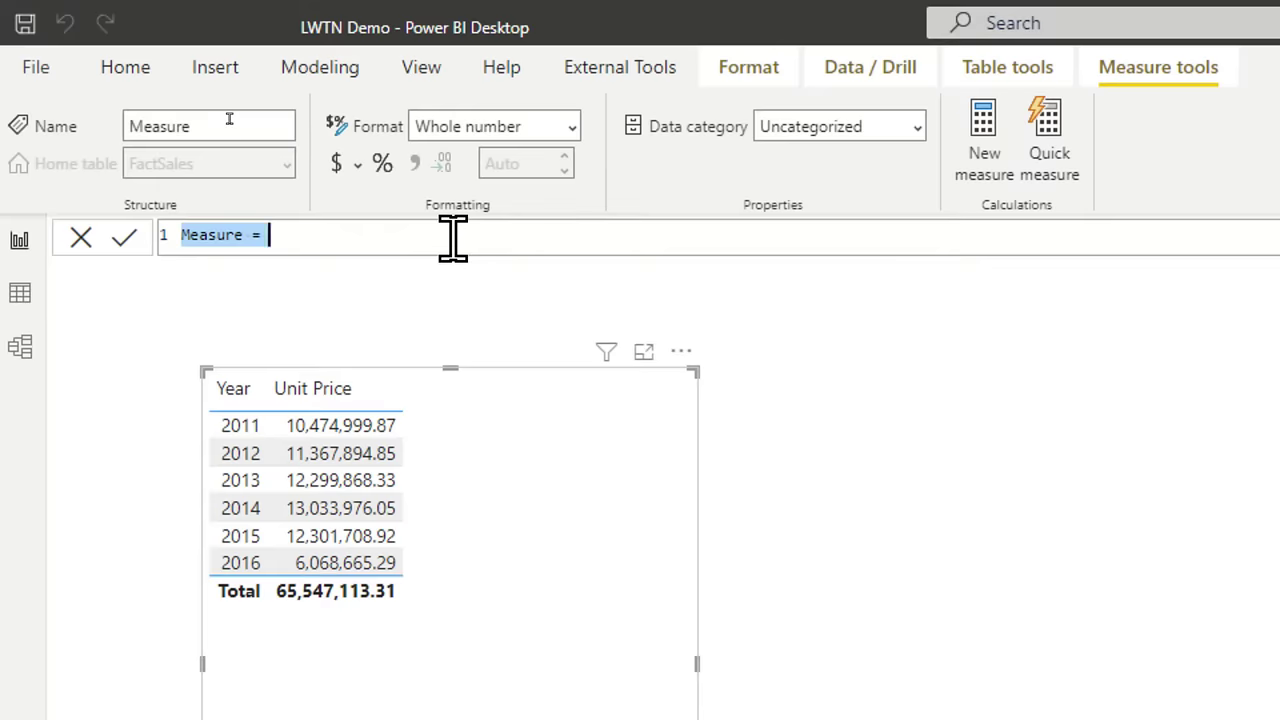
Step: Define the new measure as YTD Sales = TOTALYTD([Total Sales], 'DimDate'[Date]) and format it as $ English (United States) currency
text(YTD Sal)
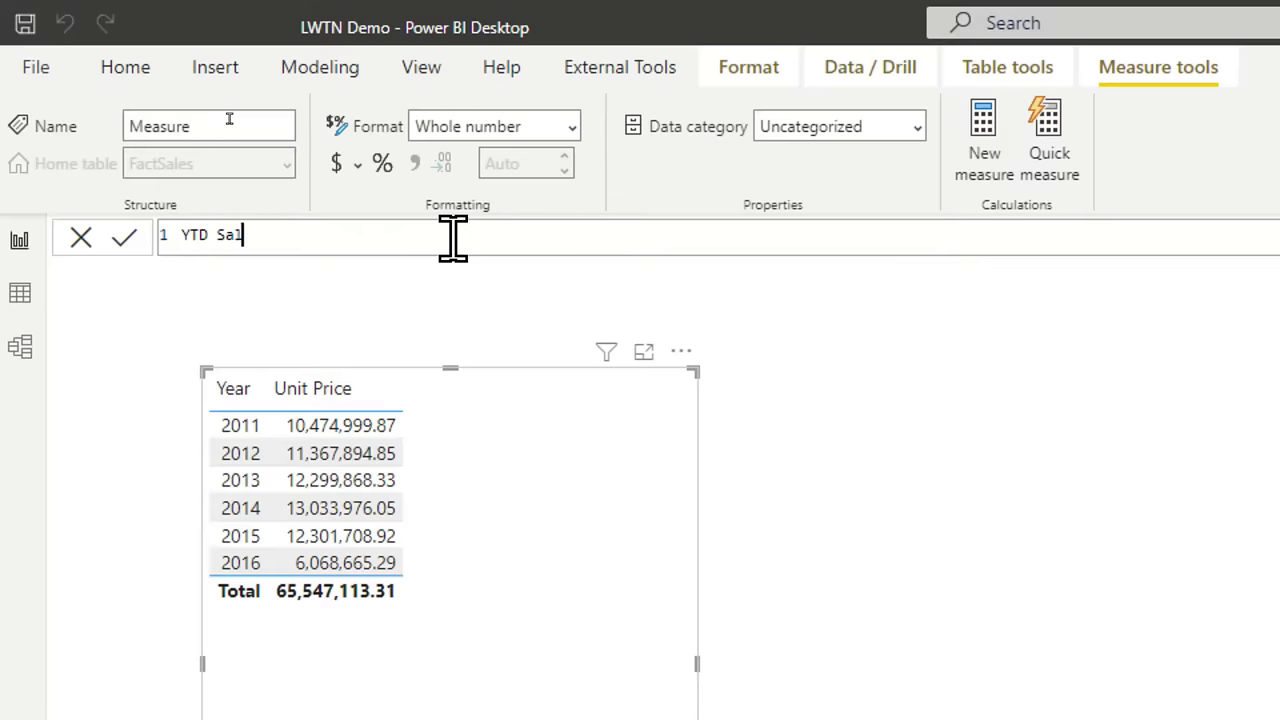
text(es = TOT)
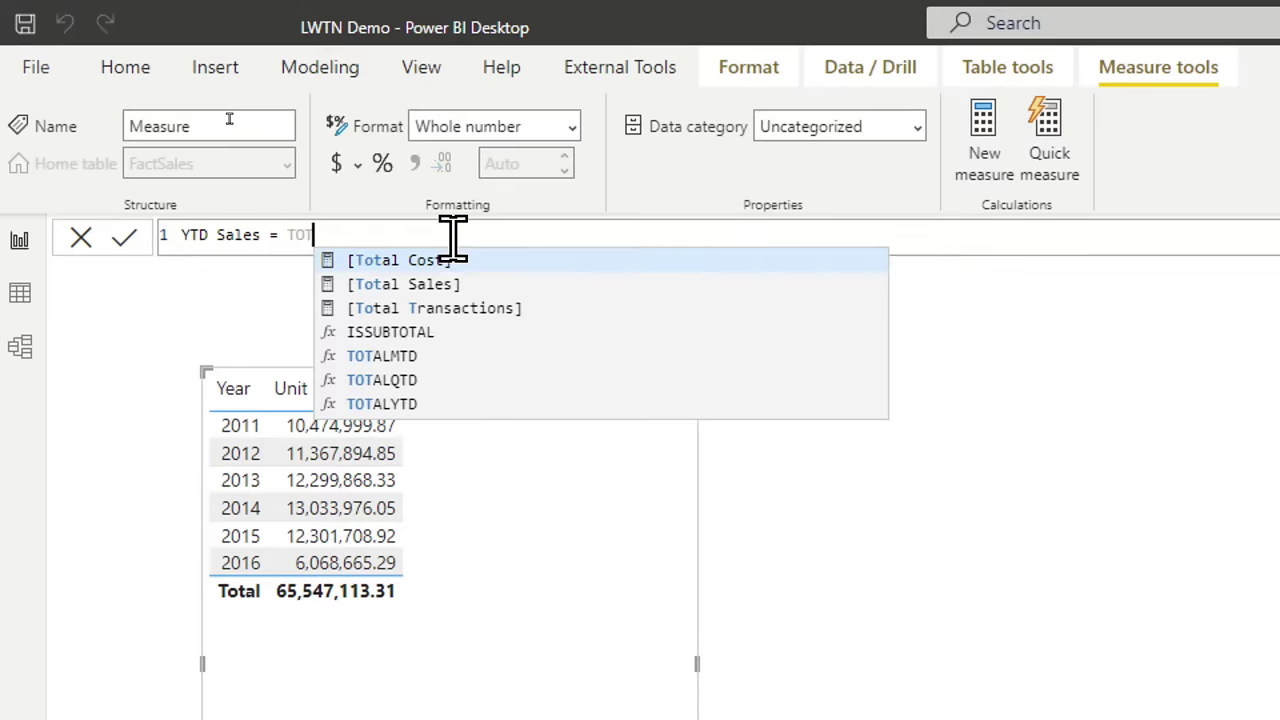
text(ALYTD()
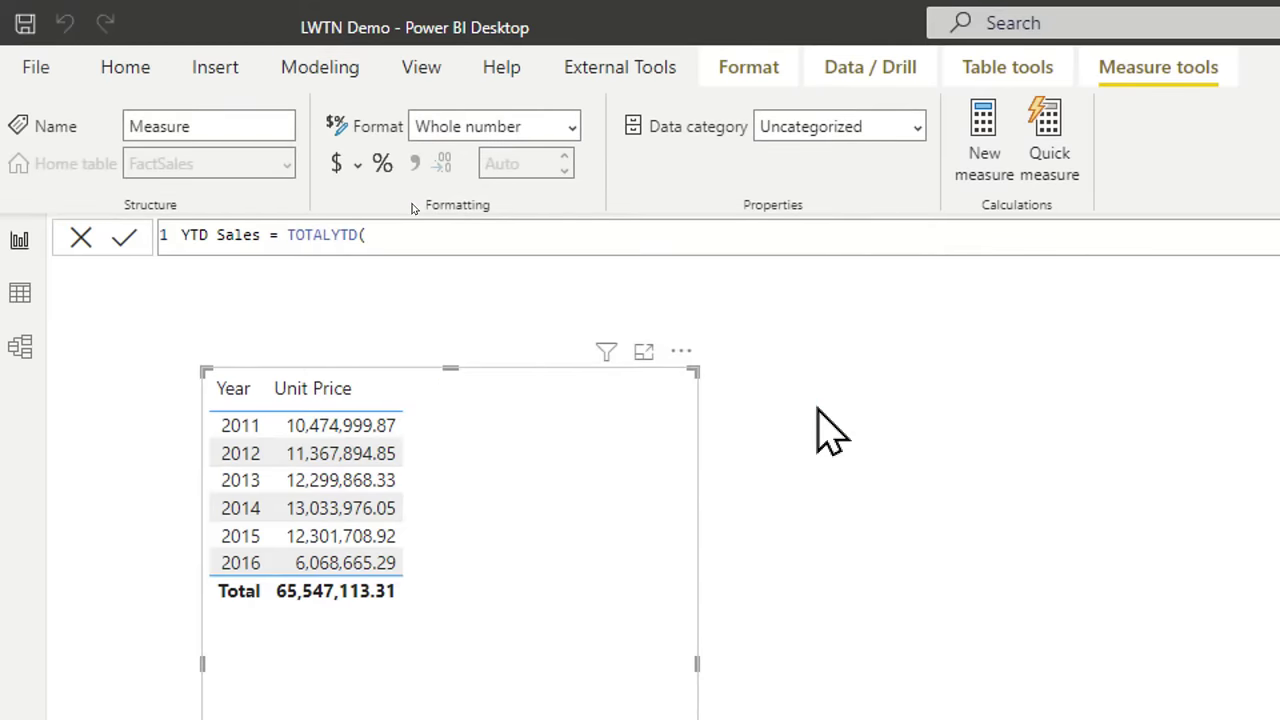
text([To)
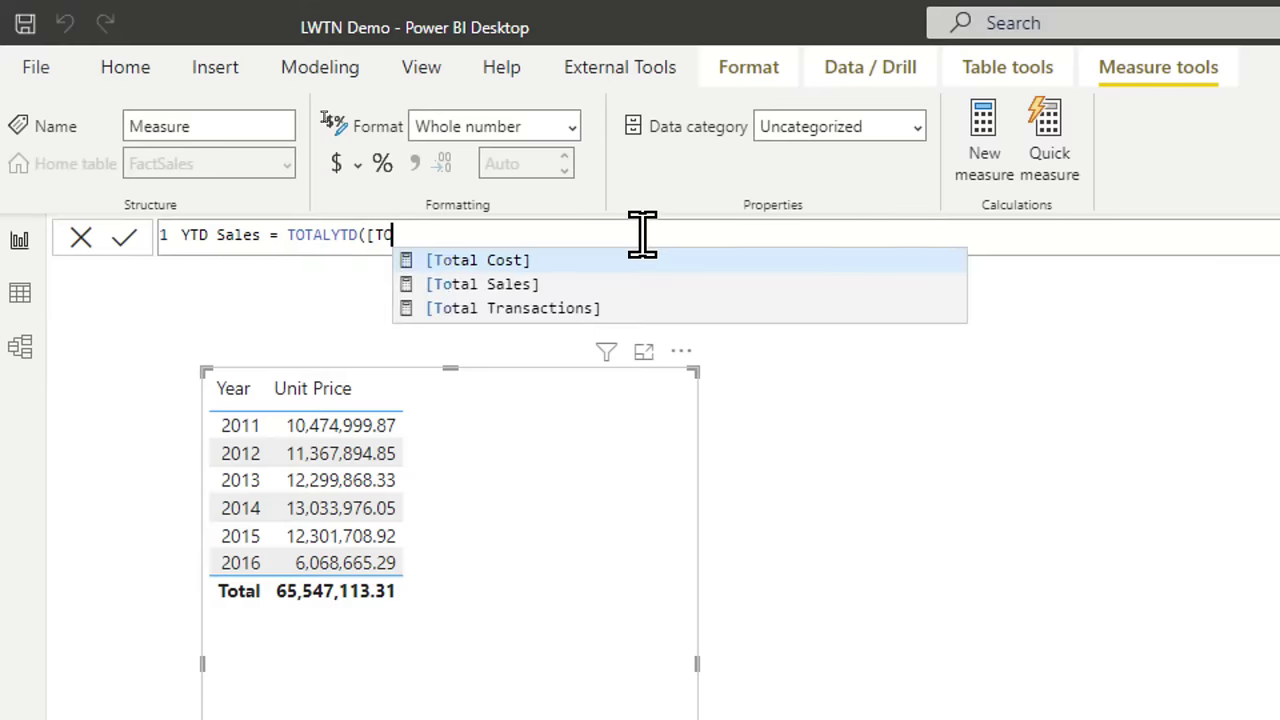
text(TAL)
key(Down)
key(Tab)
text(, ')
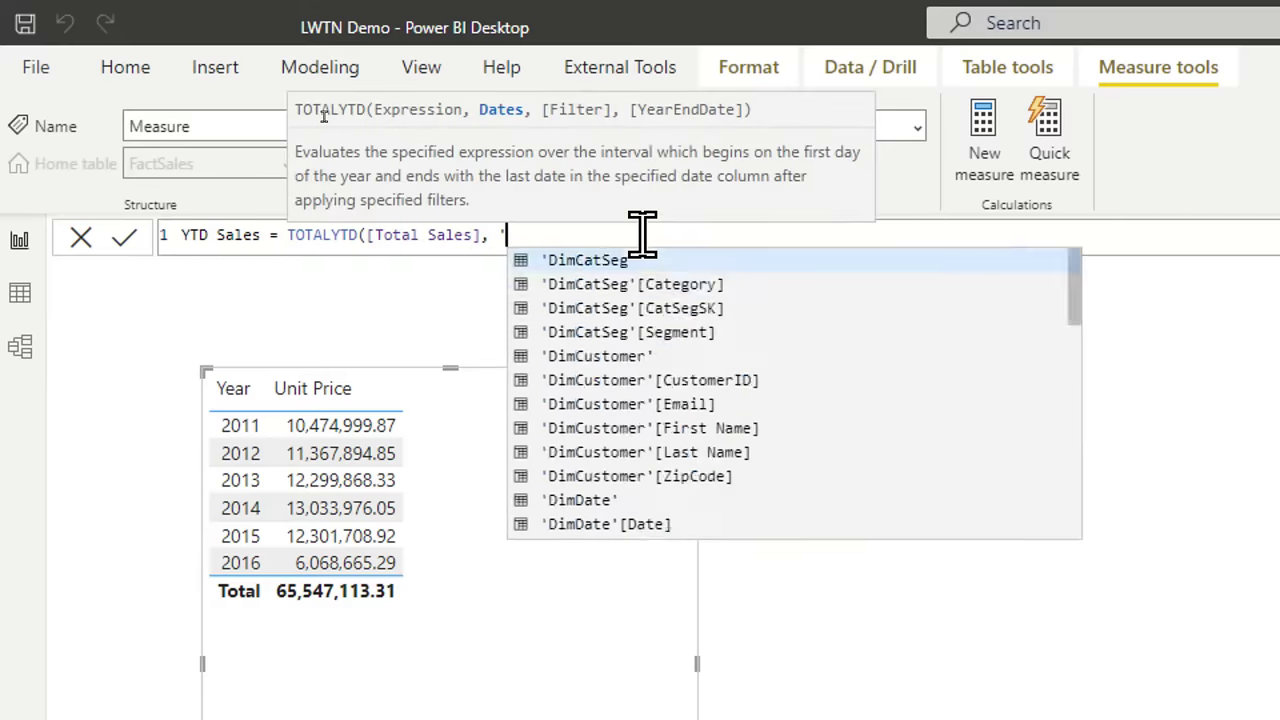
text(DATE)
key(Tab)
text())
key(Return)
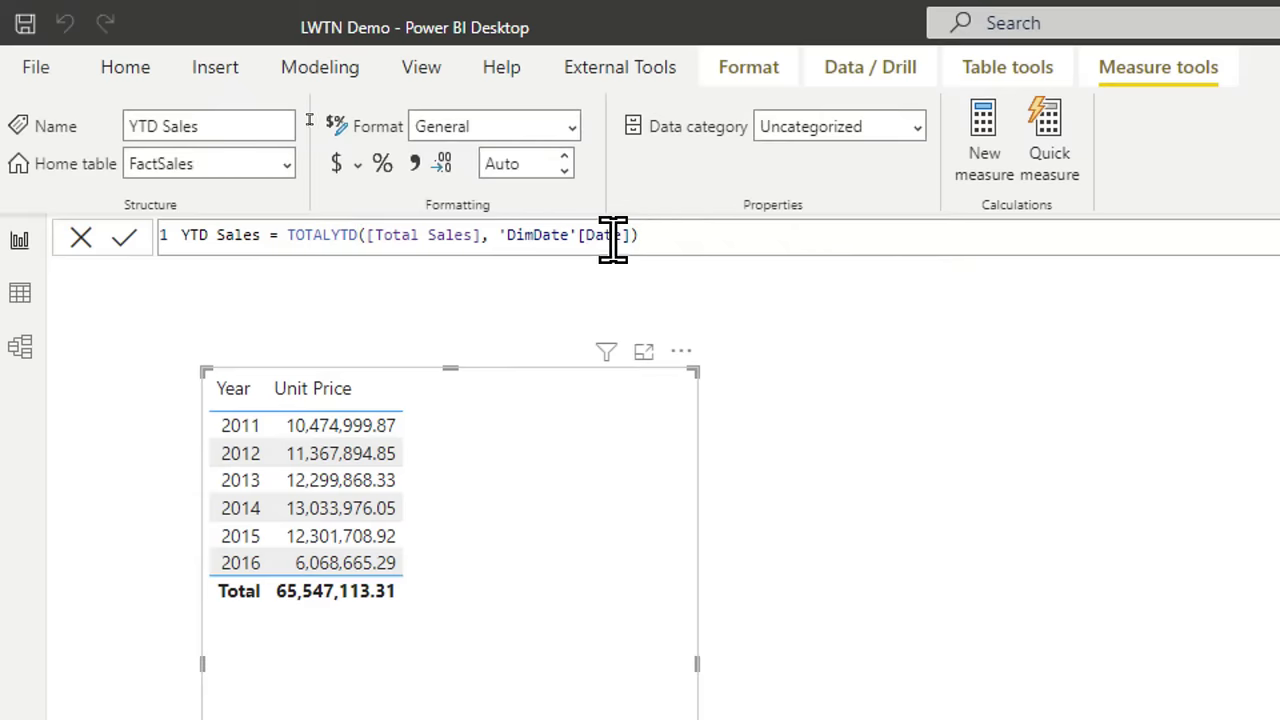
click(357, 166)
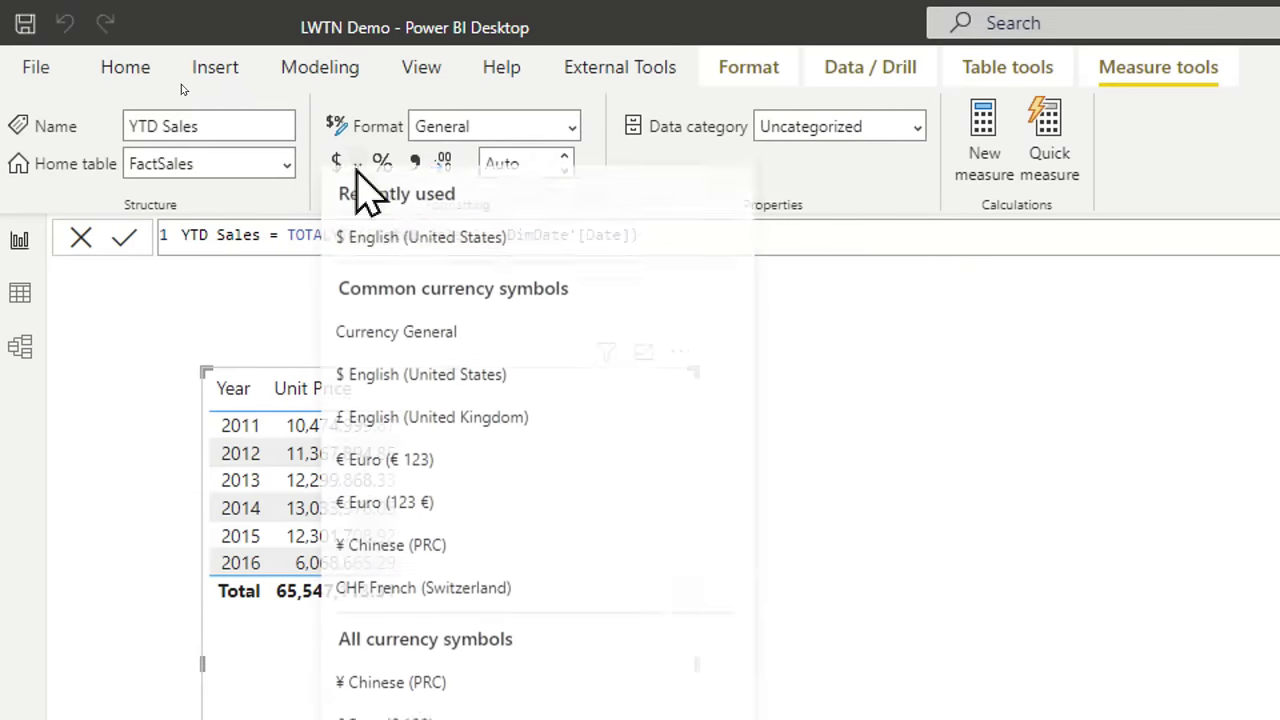
click(500, 252)
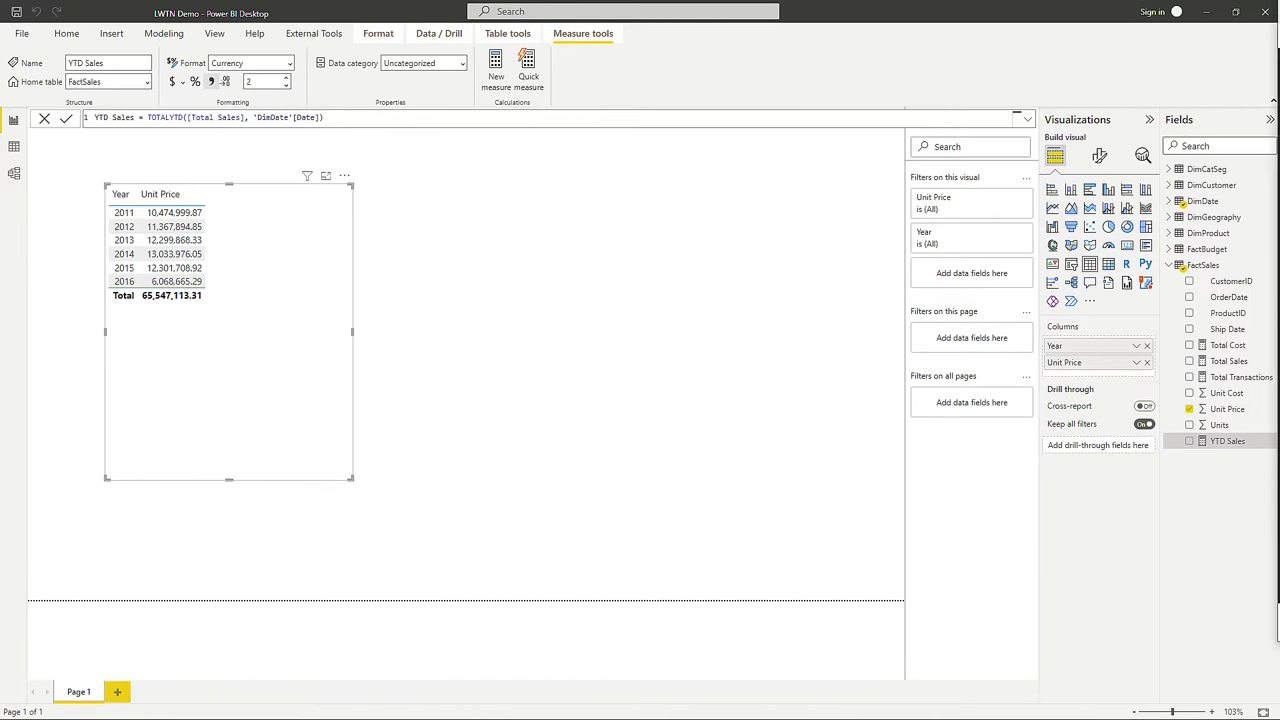
Step: Center the yearly table, replace Unit Price with Total Sales, Total Cost, Total Transactions and YTD Sales, and widen the visual to fit
drag(265, 285, 522, 300)
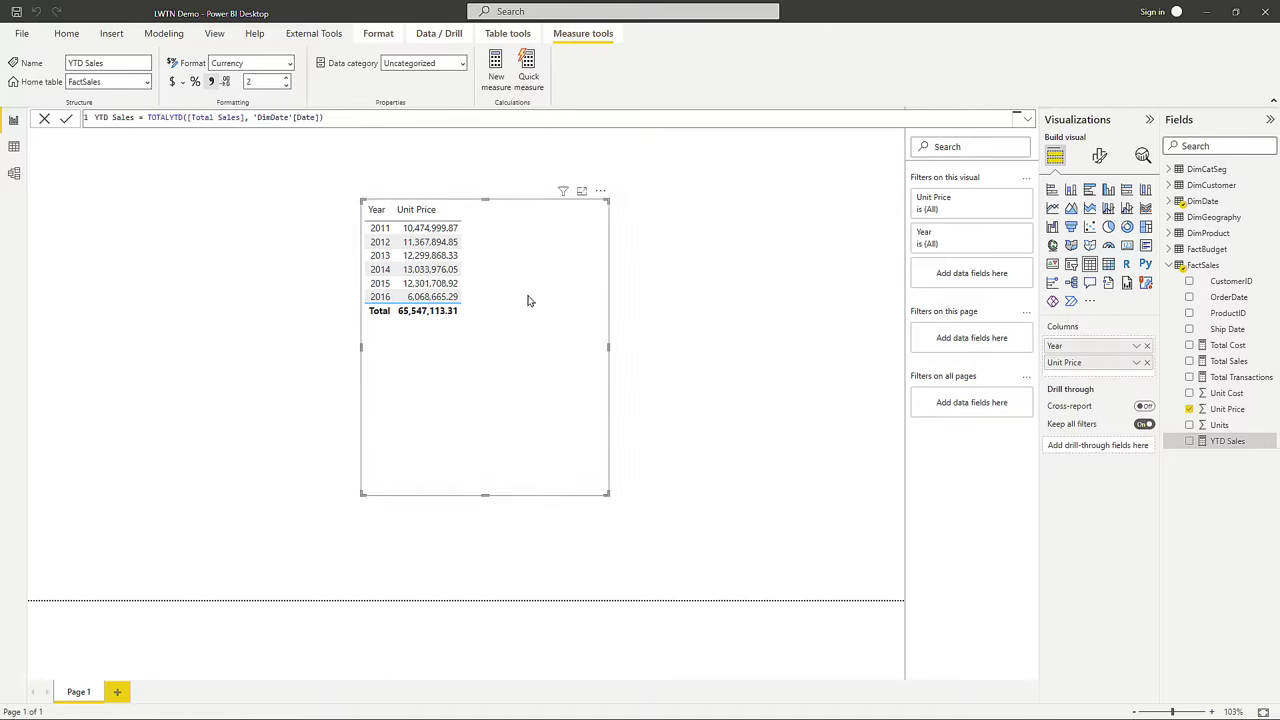
click(1148, 364)
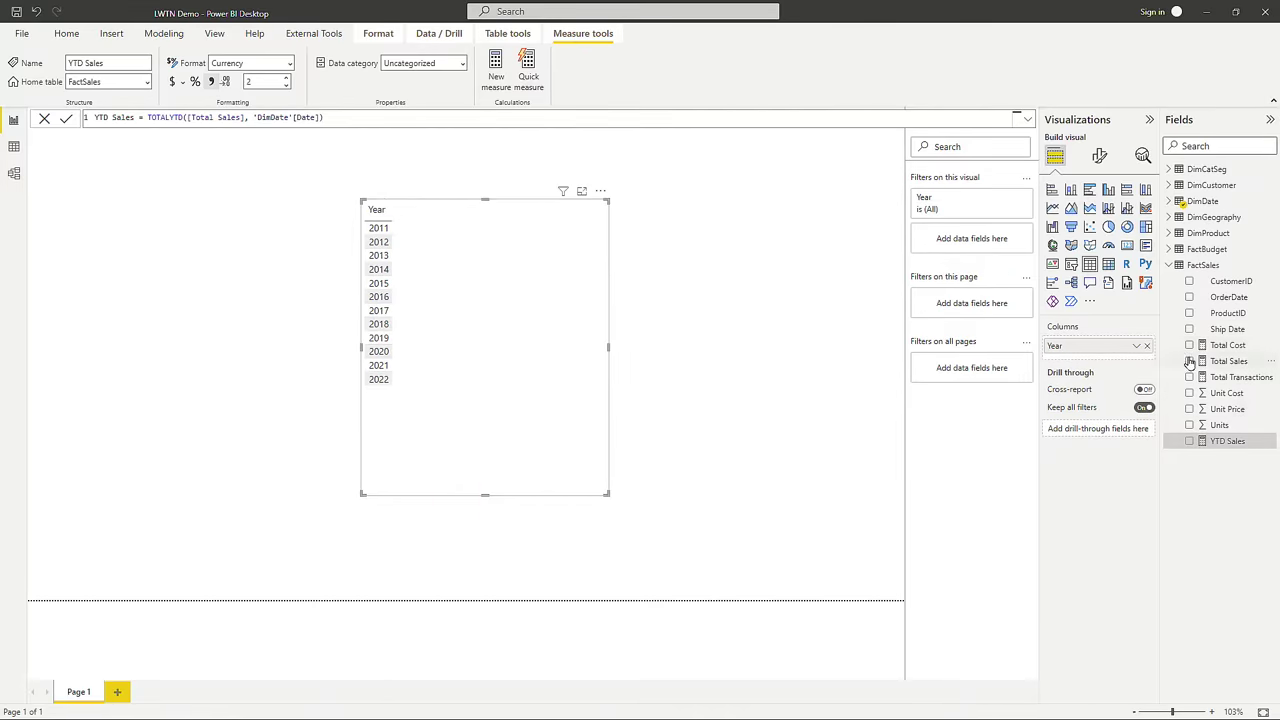
click(1189, 361)
click(1189, 345)
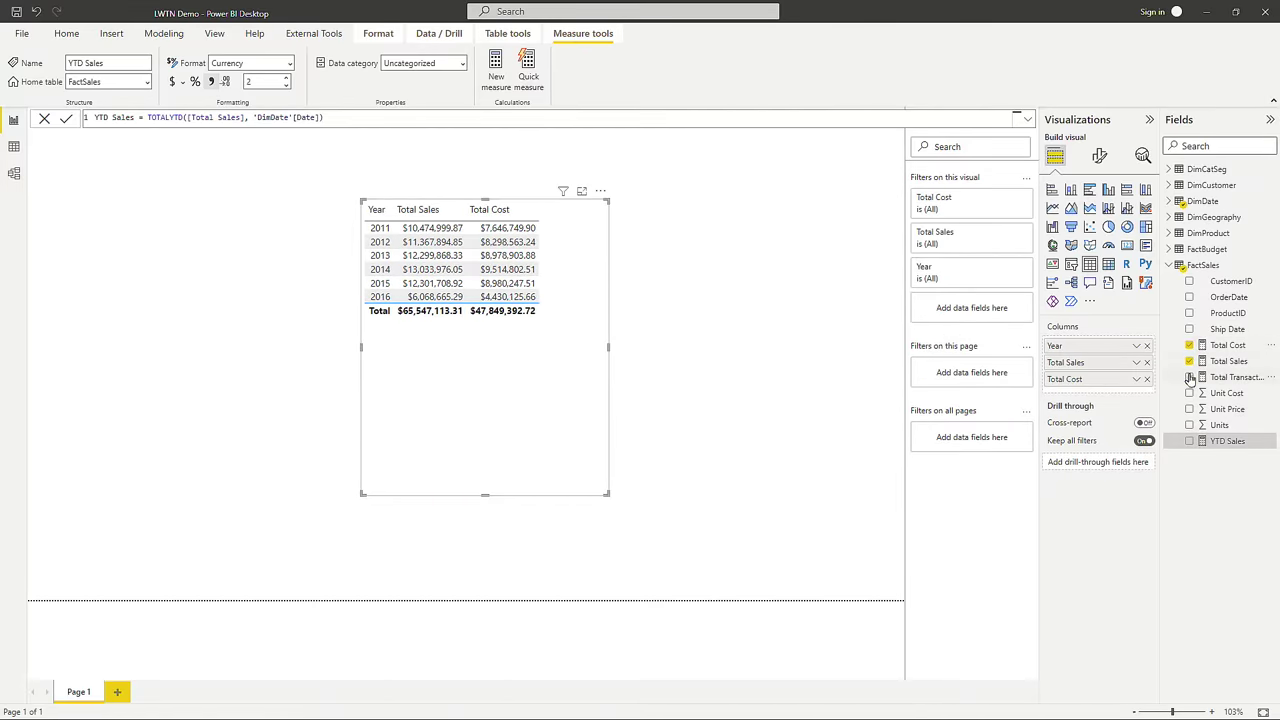
click(1189, 377)
click(1189, 441)
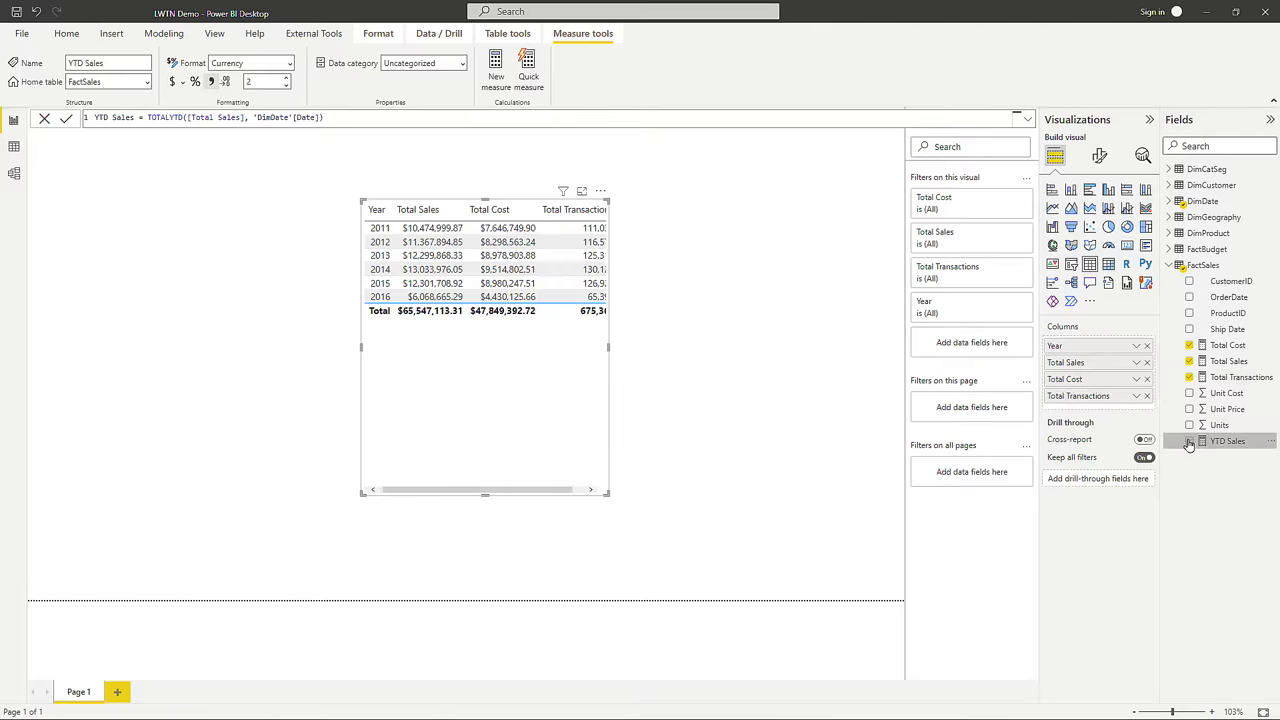
drag(607, 493, 783, 465)
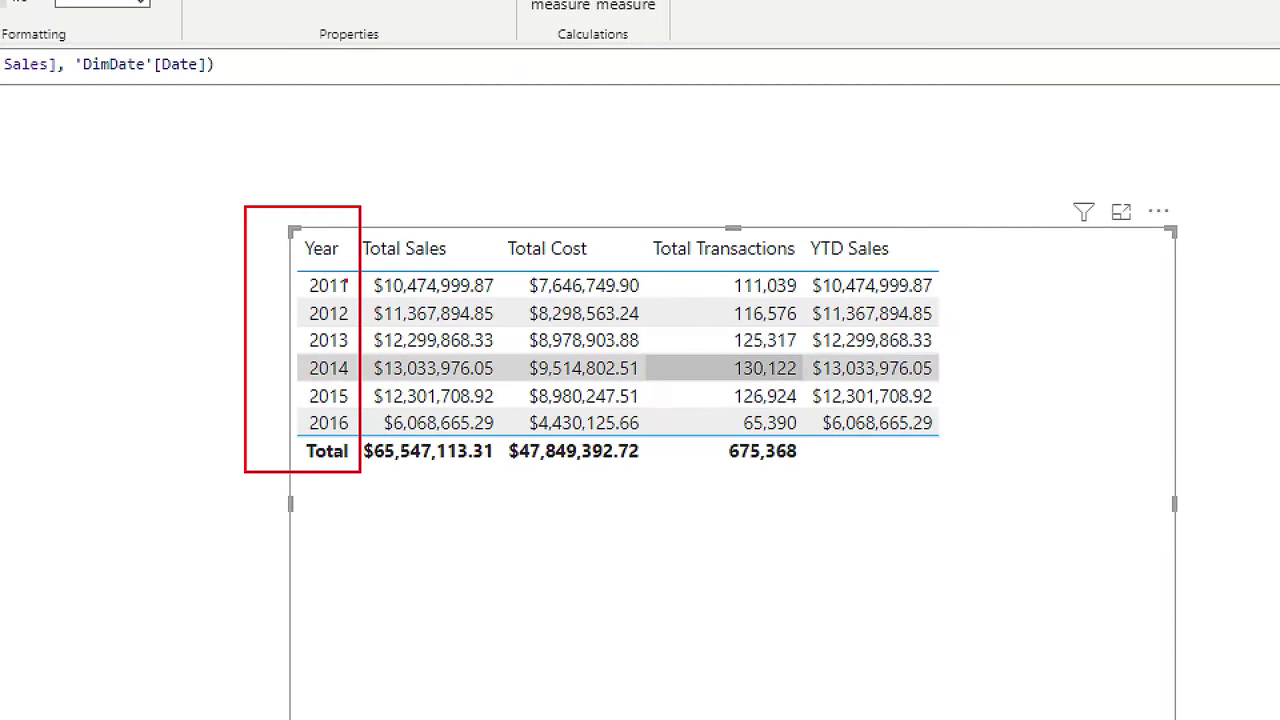
Step: Edit the active FactSales–DimDate relationship to use OrderDate as the FactSales column
drag(368, 207, 522, 128)
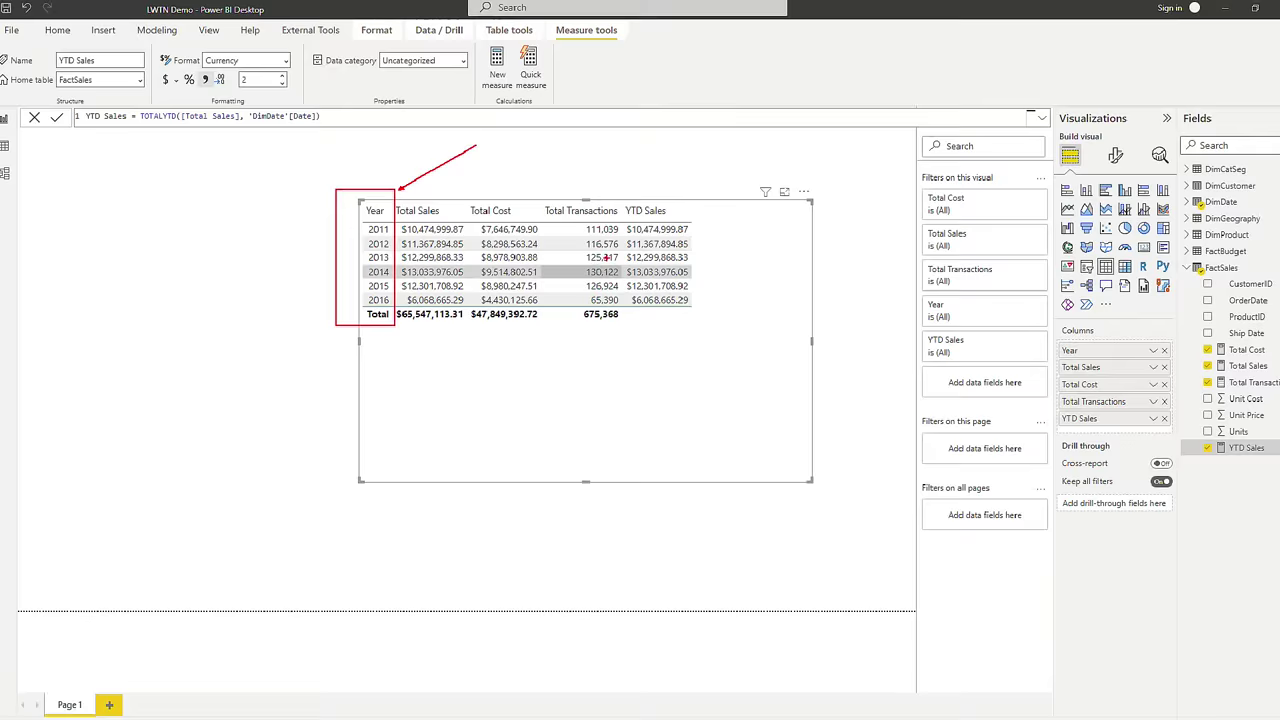
click(14, 174)
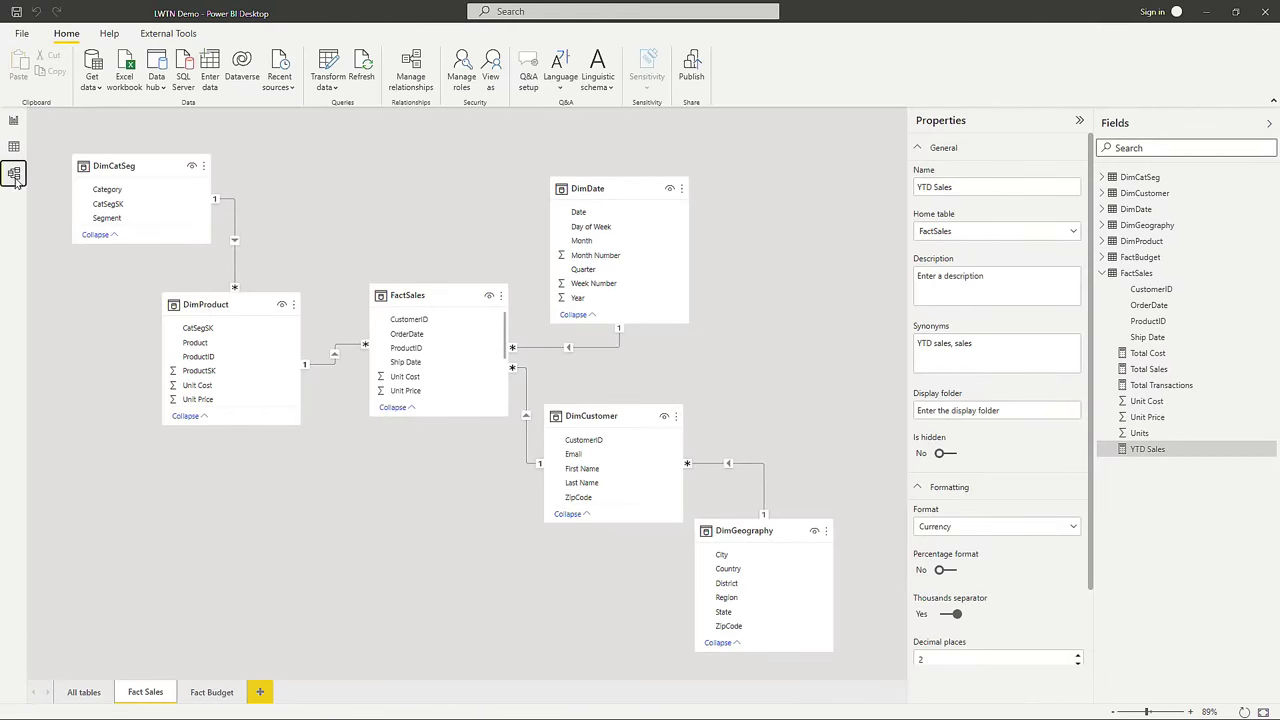
double_click(572, 348)
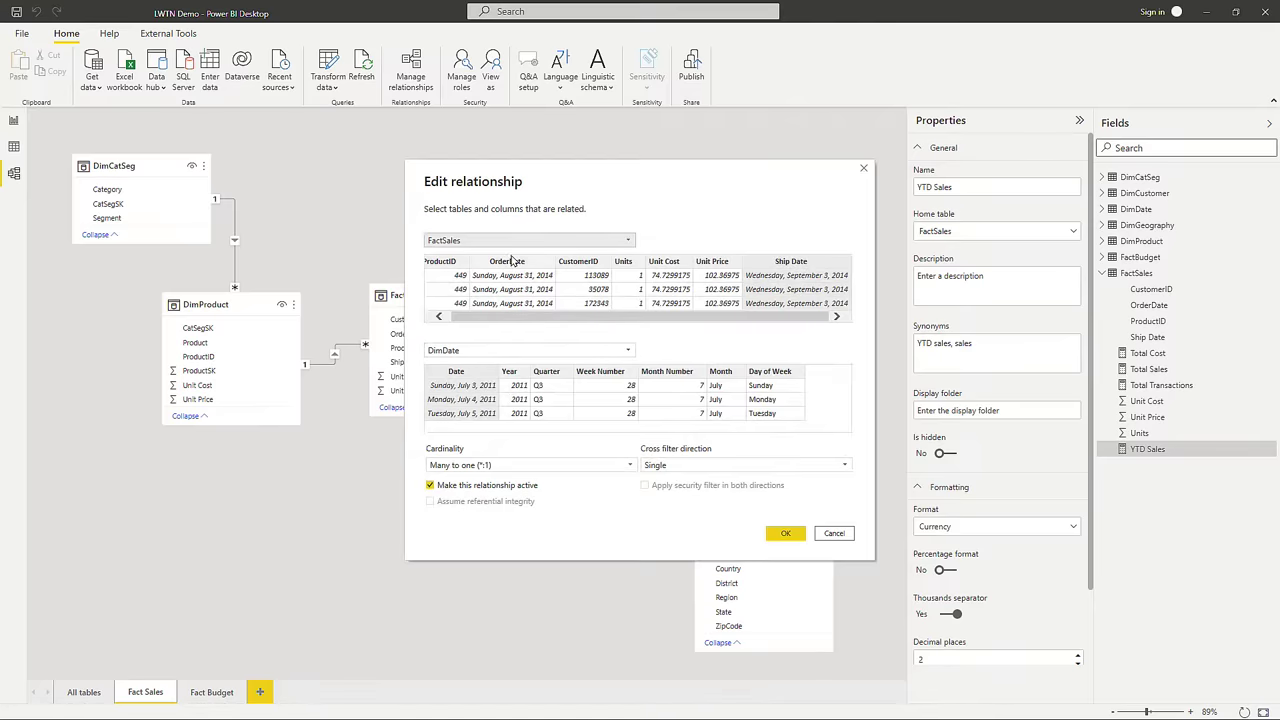
click(510, 262)
click(784, 533)
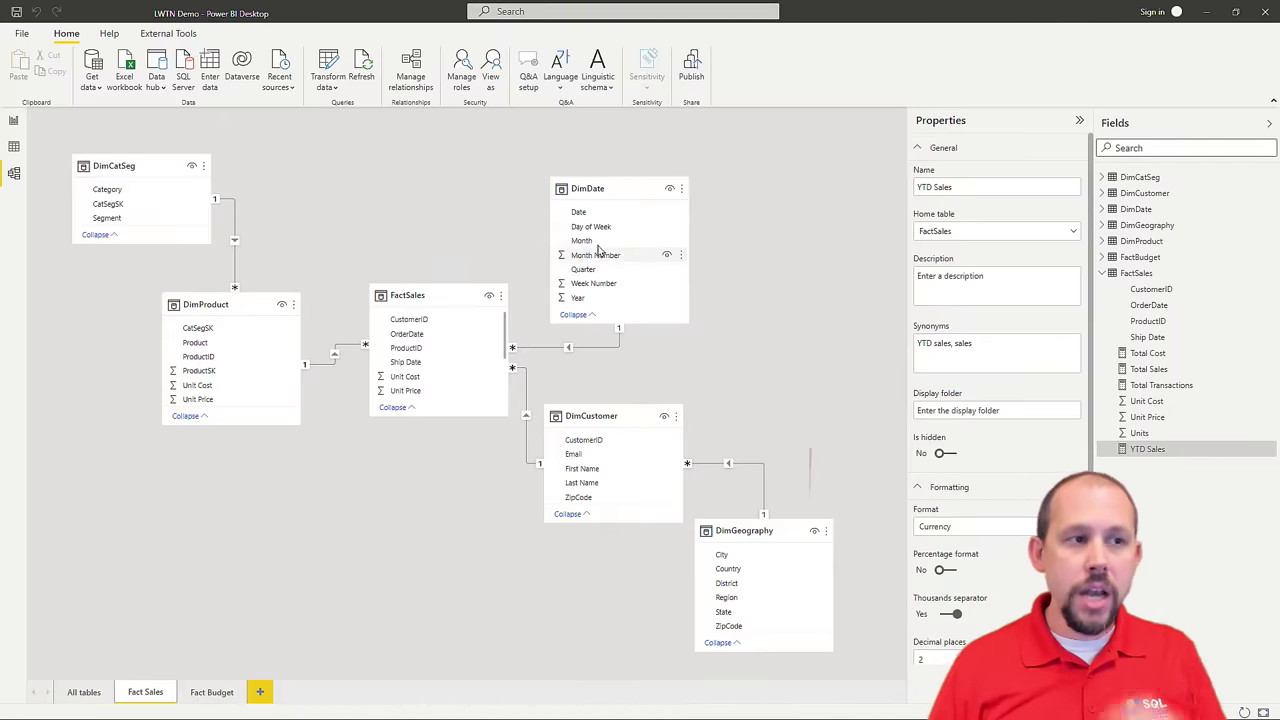
Step: Move the DimDate table away from FactSales and relate DimDate's Date to FactSales' Ship Date as a second relationship
drag(598, 192, 655, 172)
click(647, 190)
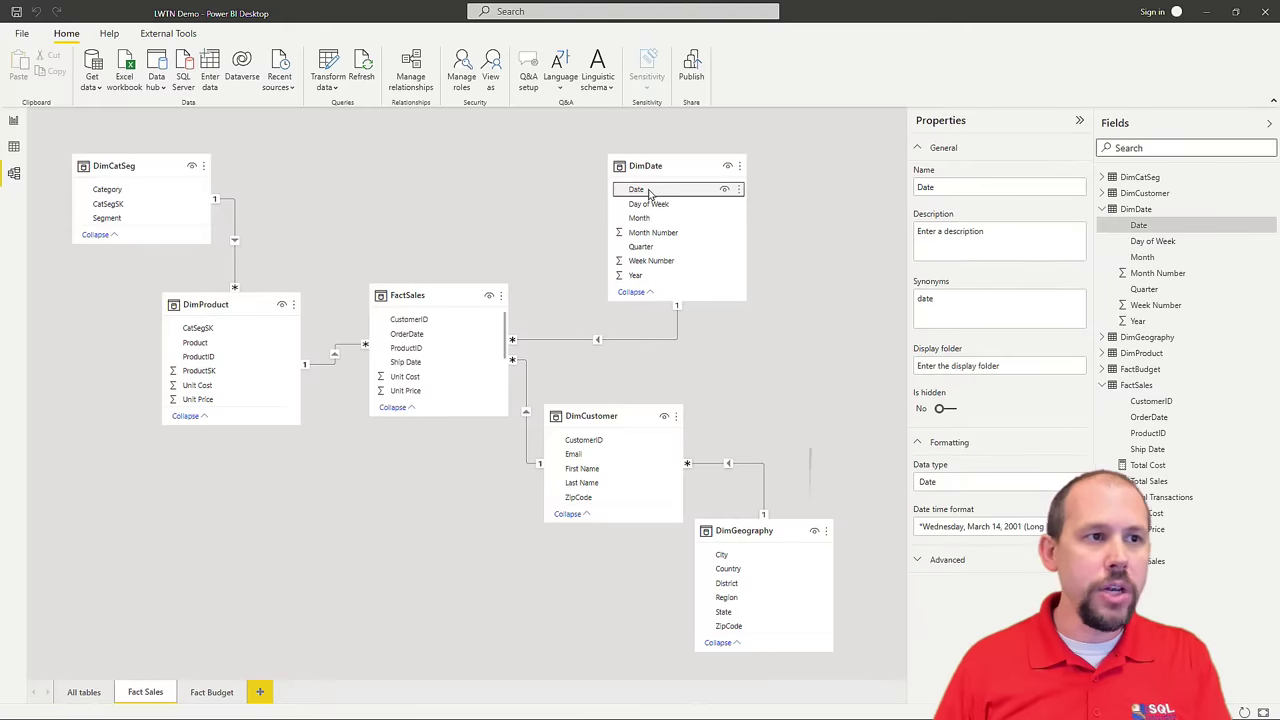
drag(647, 192, 424, 366)
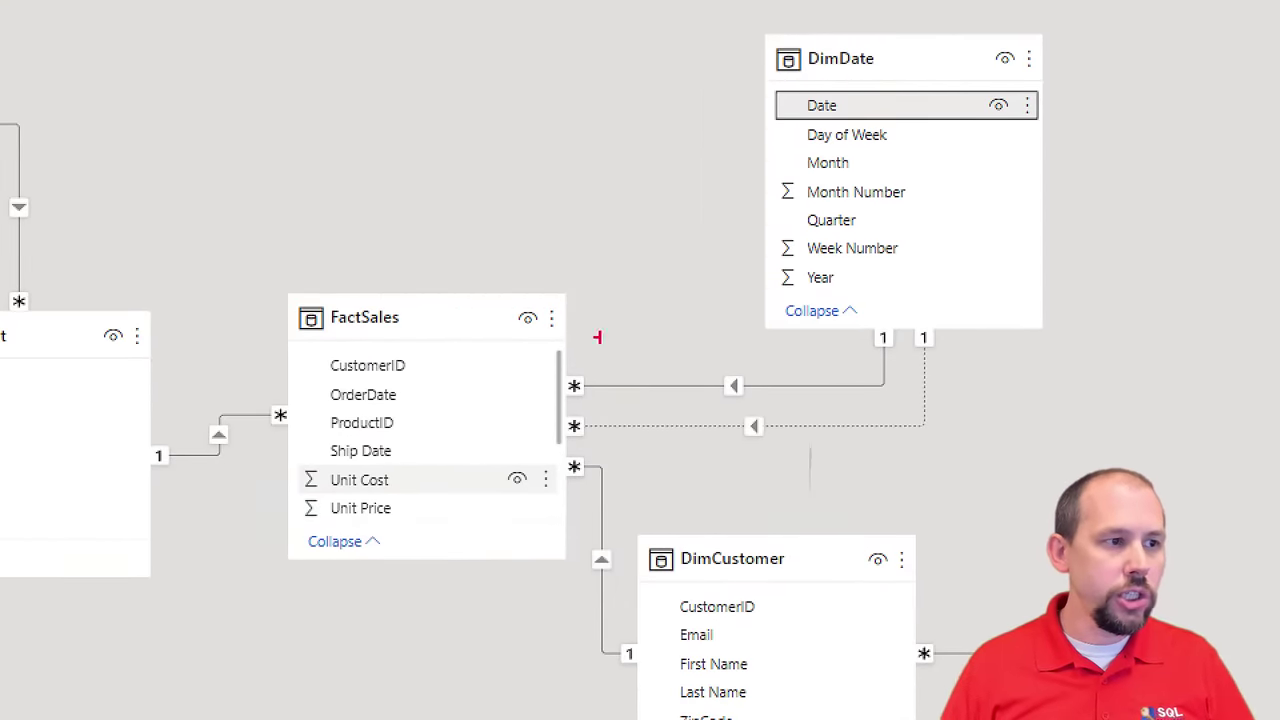
mouse_move(408, 380)
mouse_down()
mouse_move(282, 364)
mouse_move(308, 391)
mouse_move(437, 406)
mouse_move(420, 383)
mouse_move(385, 376)
mouse_up()
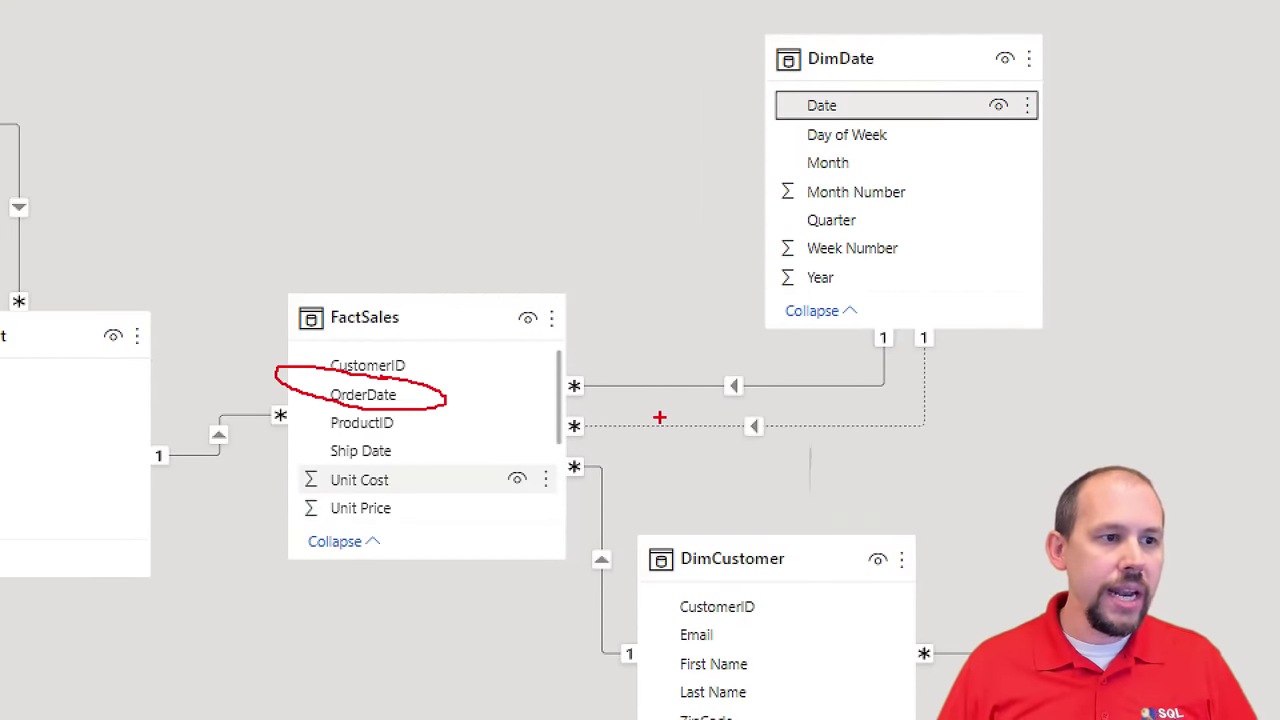
mouse_move(659, 417)
mouse_down()
mouse_move(572, 418)
mouse_move(625, 400)
mouse_up()
mouse_move(389, 440)
mouse_down()
mouse_move(331, 442)
mouse_move(359, 469)
mouse_move(402, 430)
mouse_up()
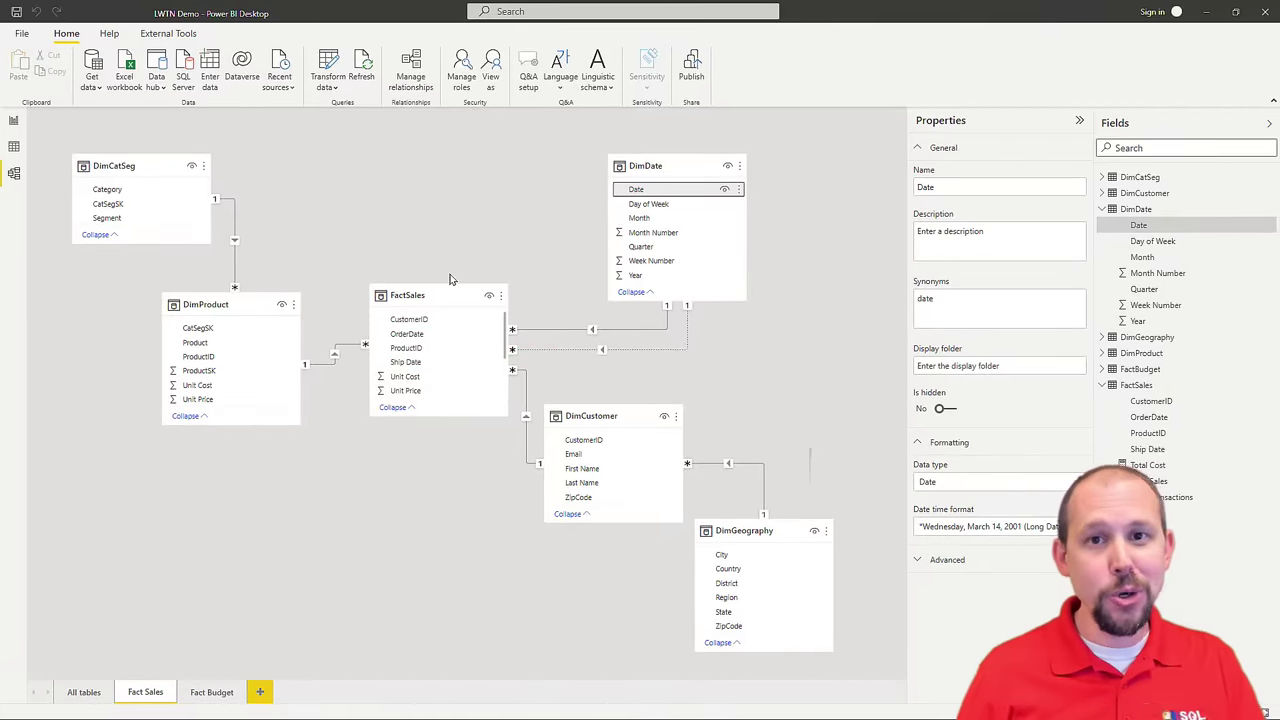
Step: Return to the report and start a new measure in FactSales named Total Sales (ship)
click(13, 120)
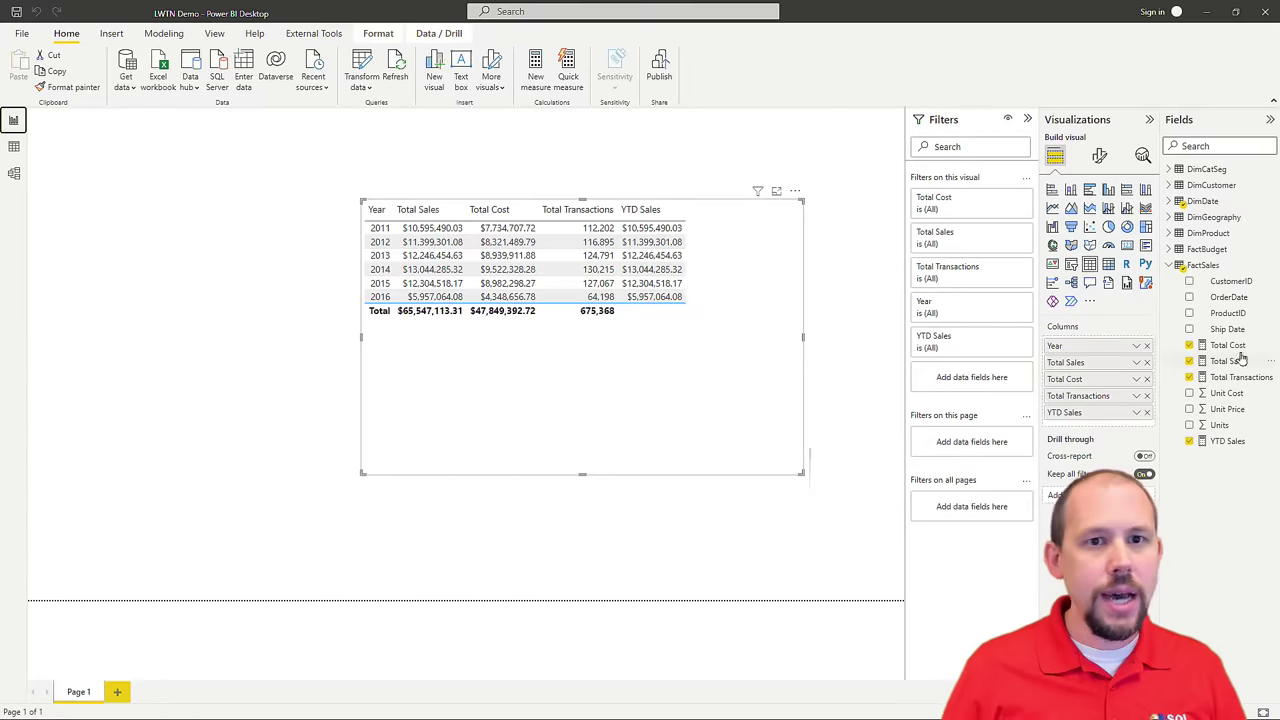
right_click(1200, 266)
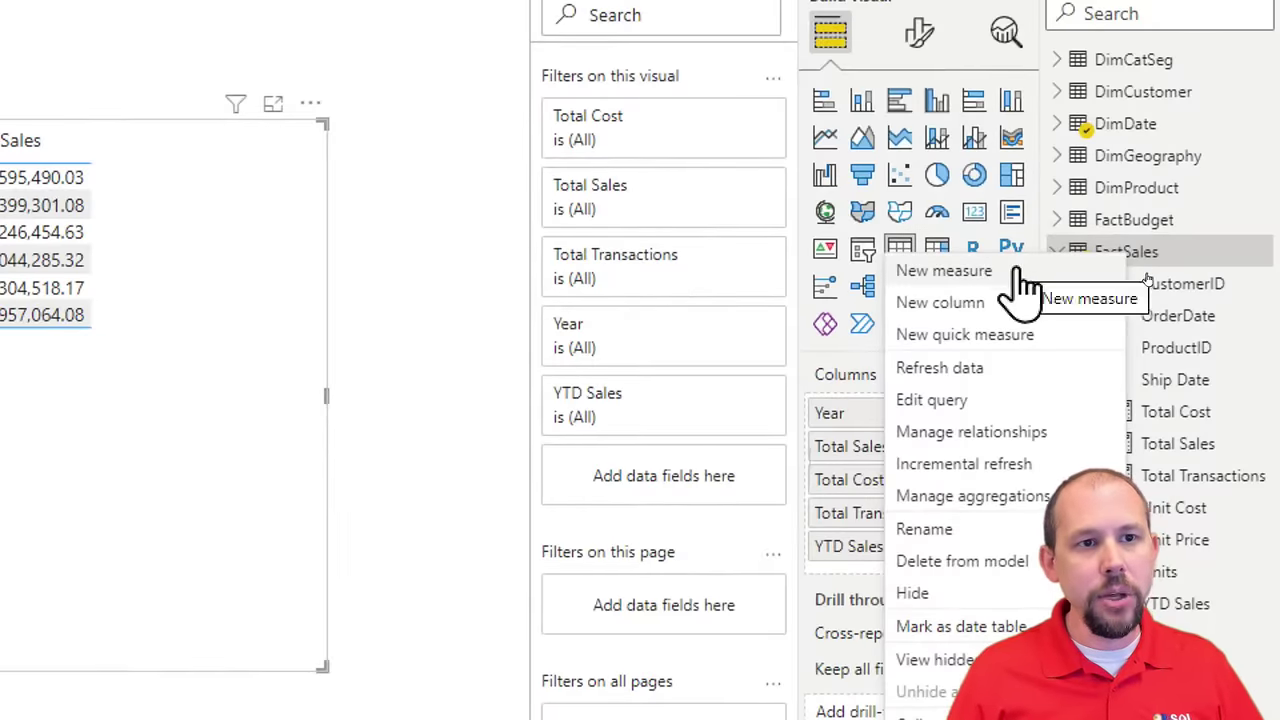
click(1020, 270)
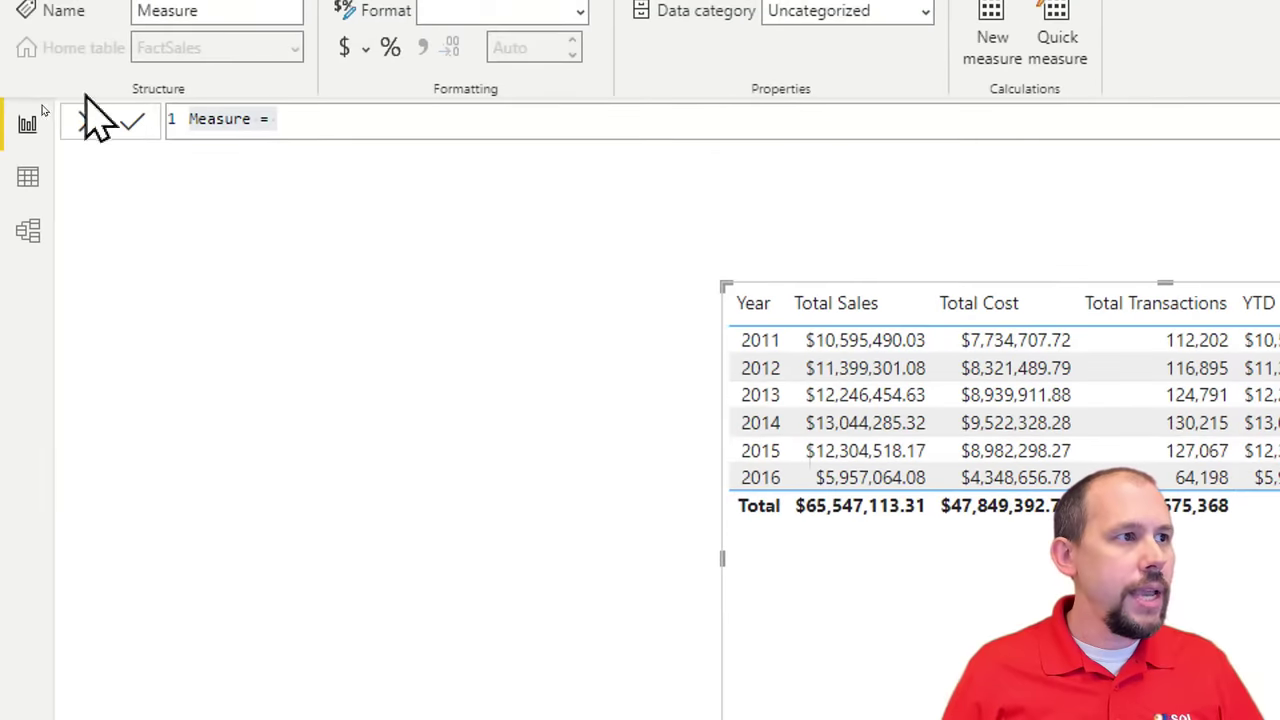
click(322, 125)
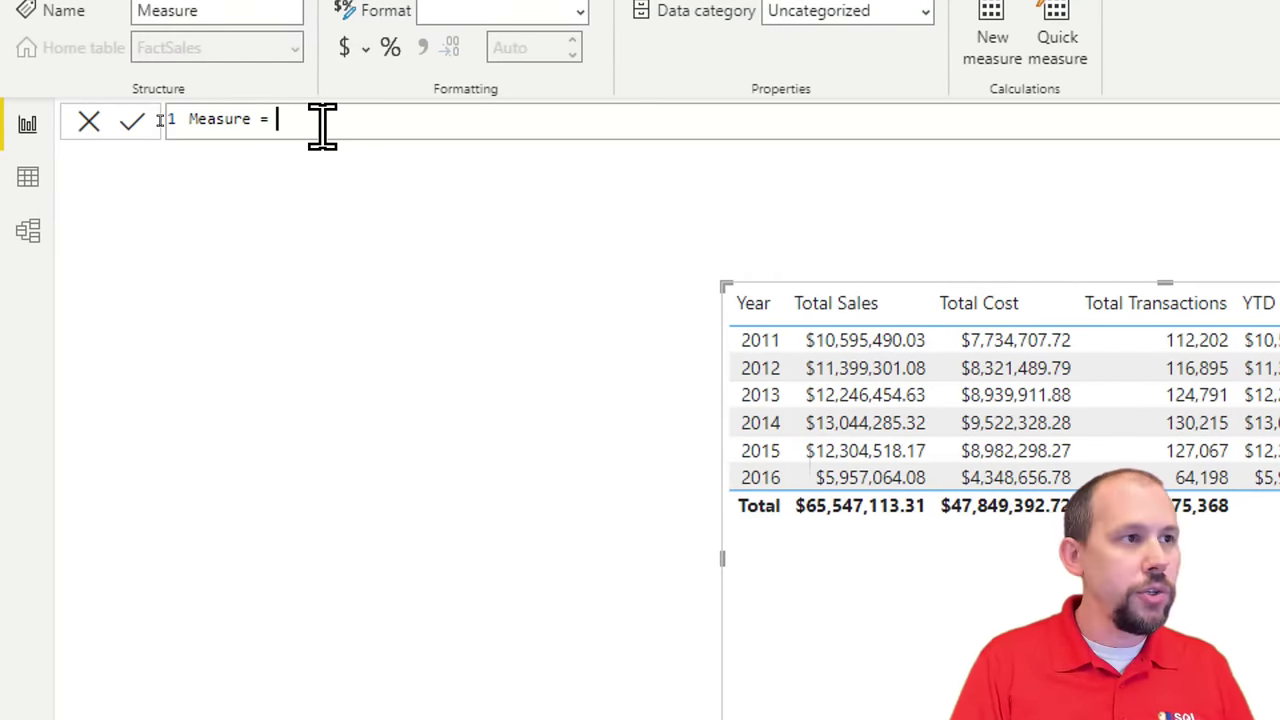
key(shift+Home)
text(Total)
key(BackSpace)
key(BackSpace)
key(BackSpace)
key(BackSpace)
key(BackSpace)
text(Tla)
key(BackSpace)
key(BackSpace)
text(ot)
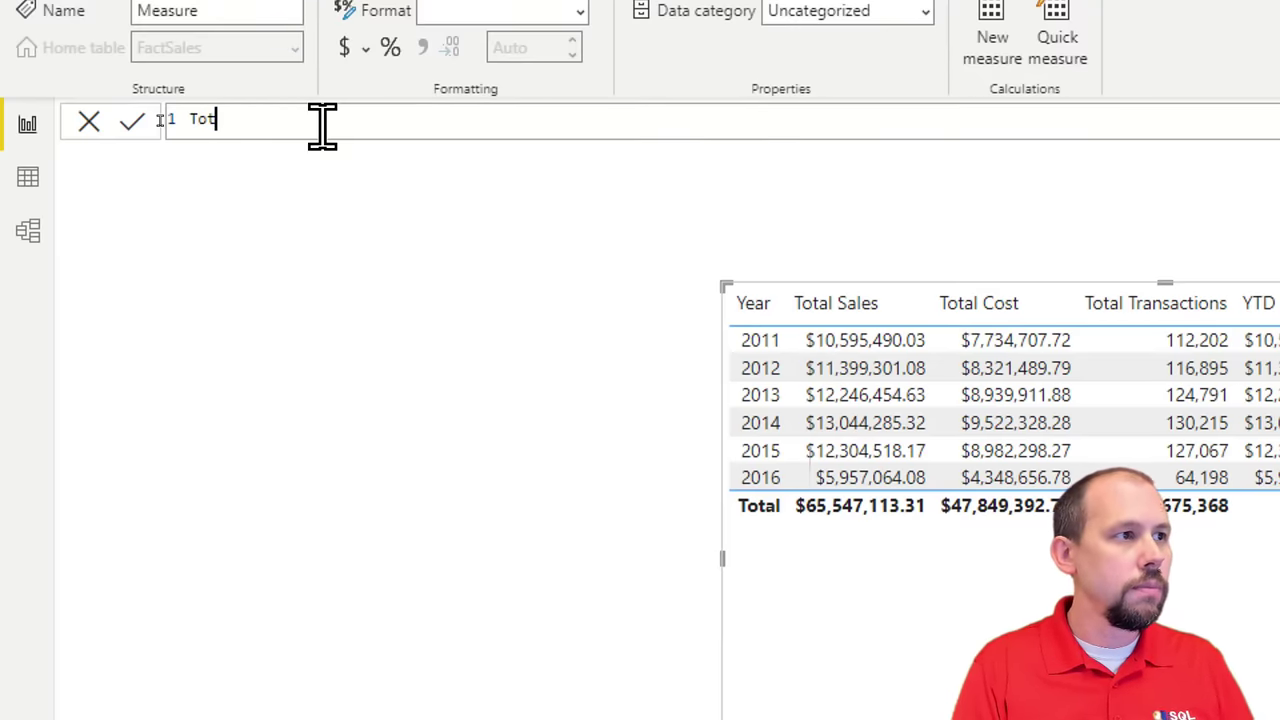
text(al Sales (ship))
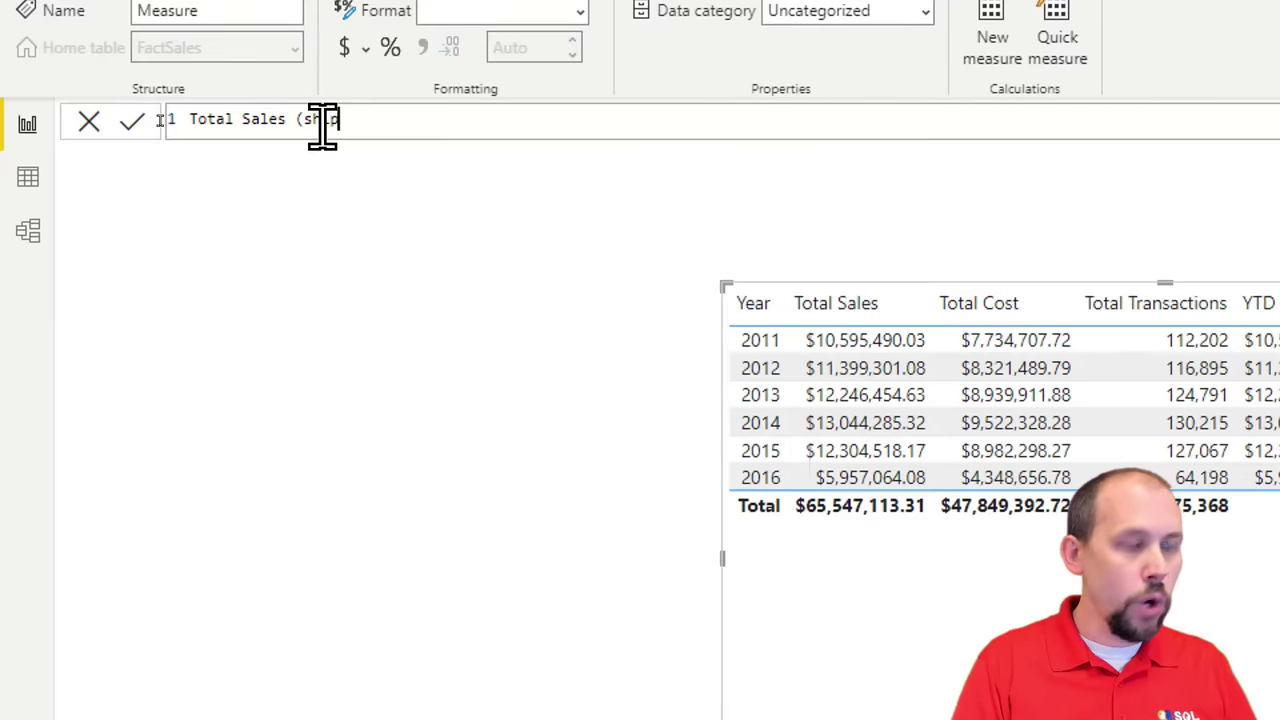
text( =)
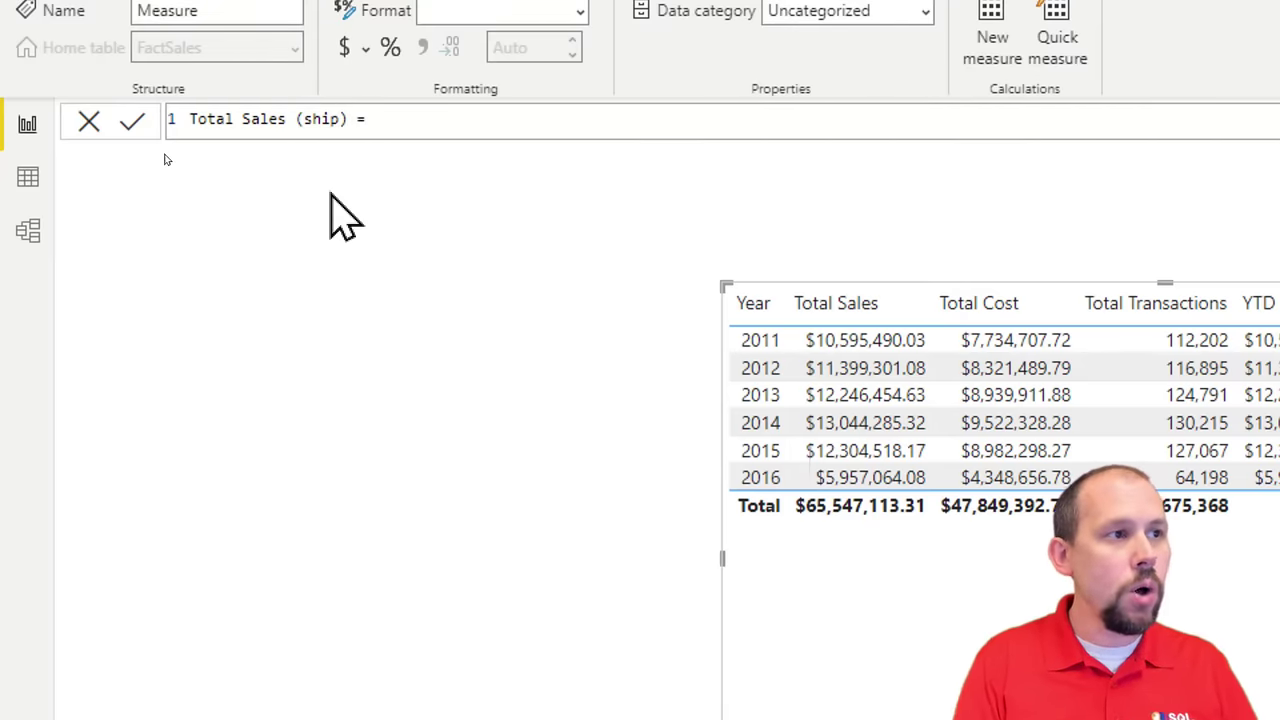
Step: Begin the measure's formula on a new line with CALCULATE and [Total Sales] as its expression
key(shift+Return)
text(CALC)
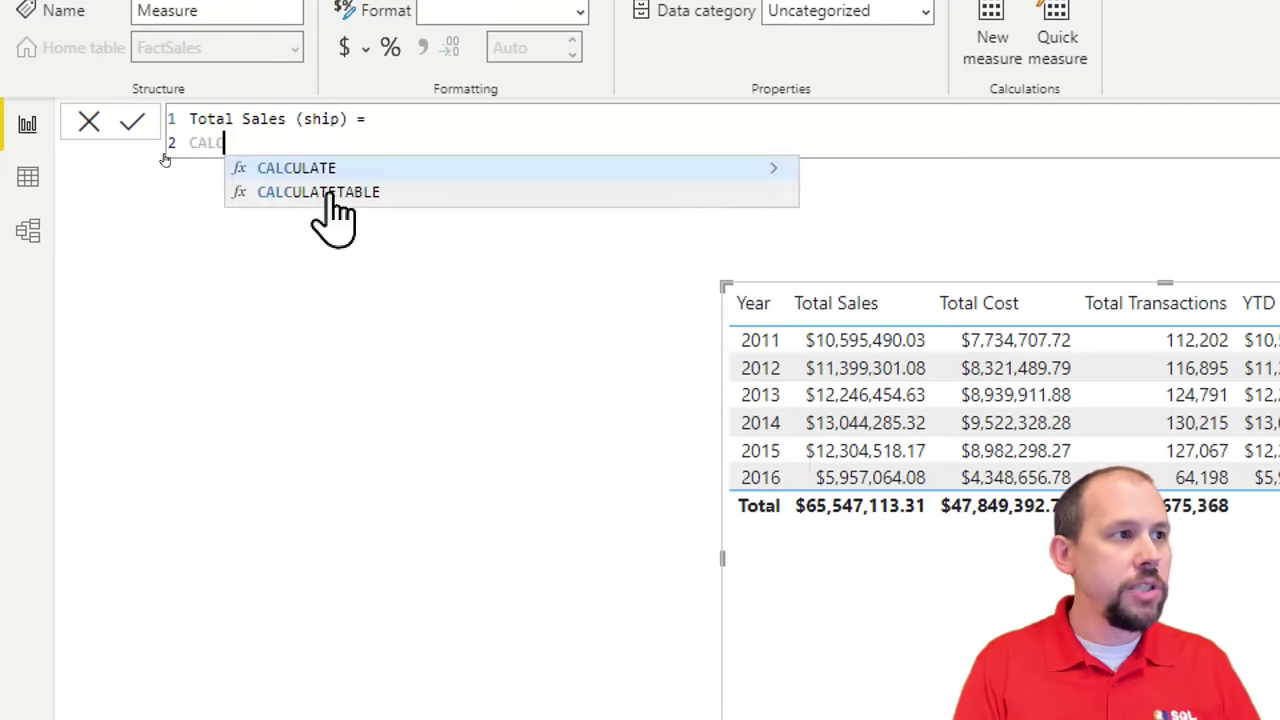
text(ULATE()
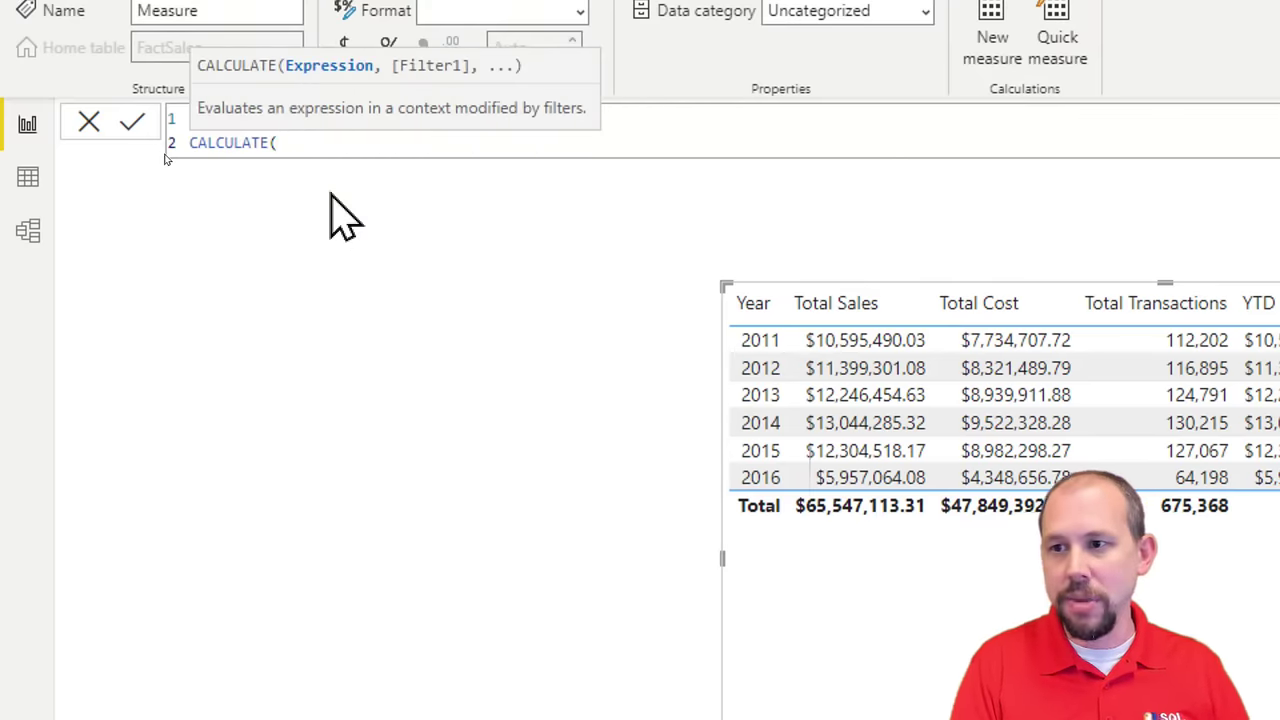
key(shift+Return)
key(Tab)
text([Tota)
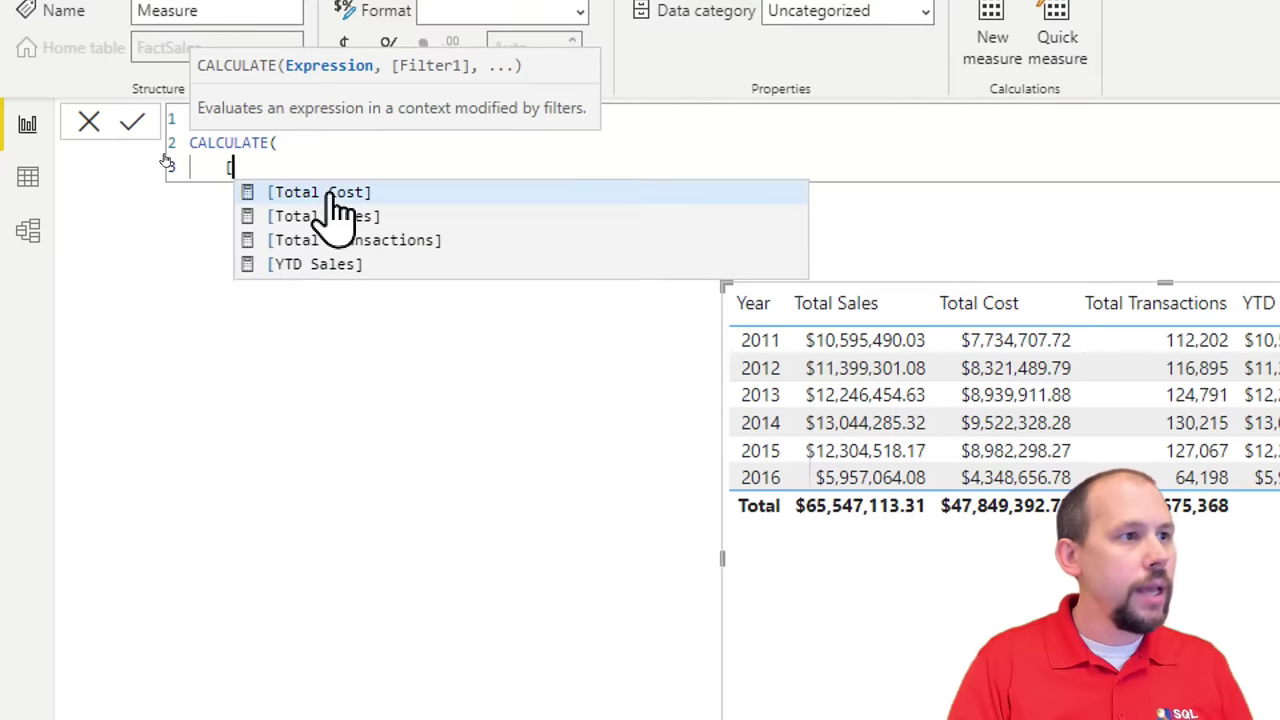
key(Down)
key(Tab)
text(,)
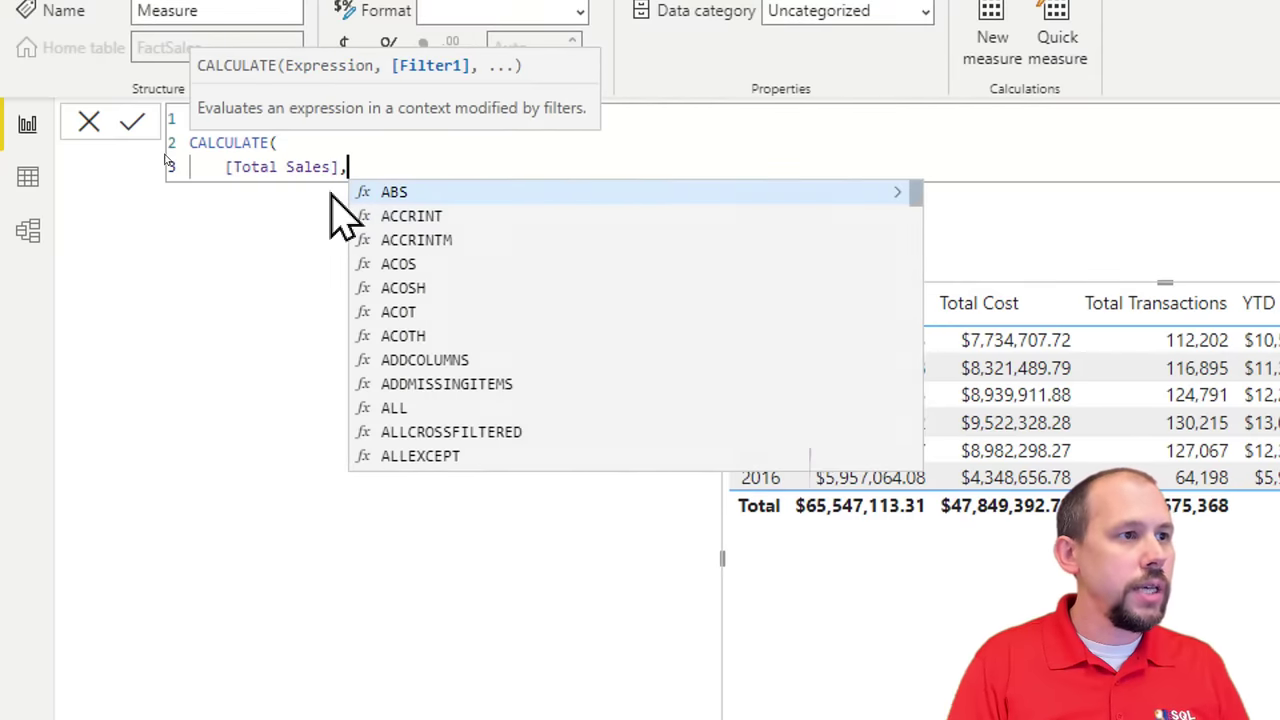
Step: Add the USERELATIONSHIP function on a new line as the filter argument of CALCULATE
key(shift+Return)
text(U)
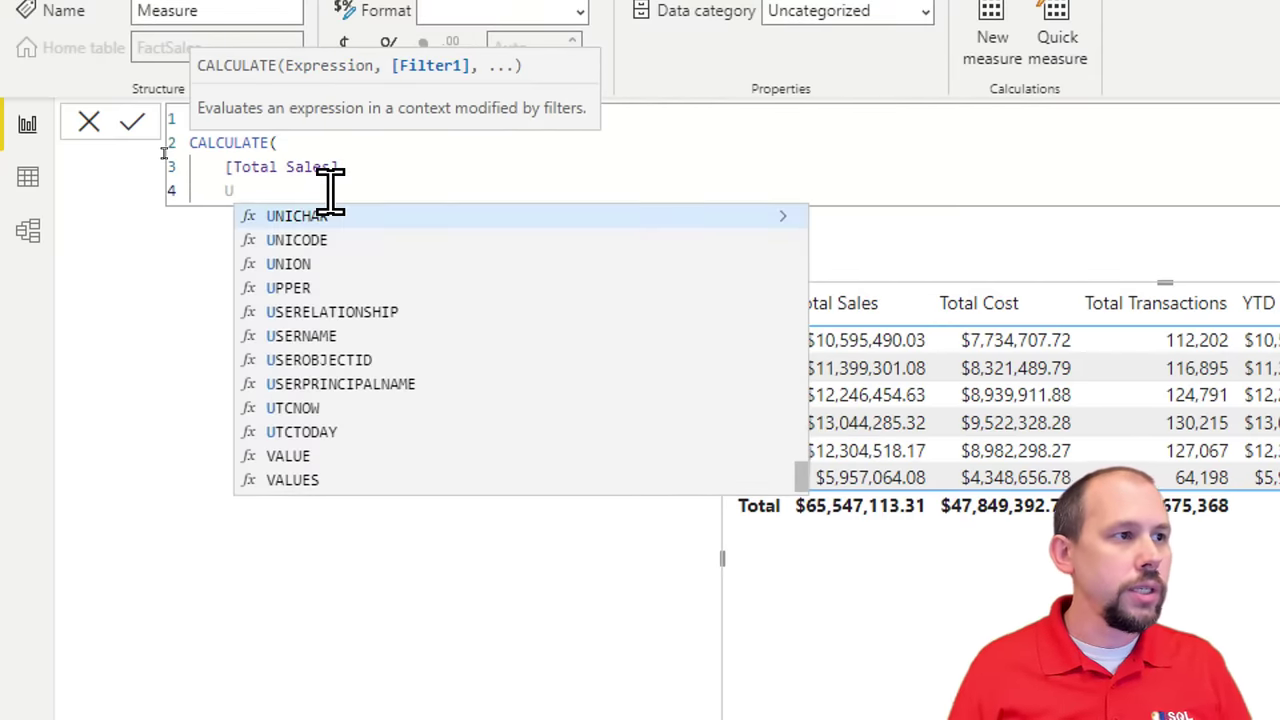
text(SERE)
key(Tab)
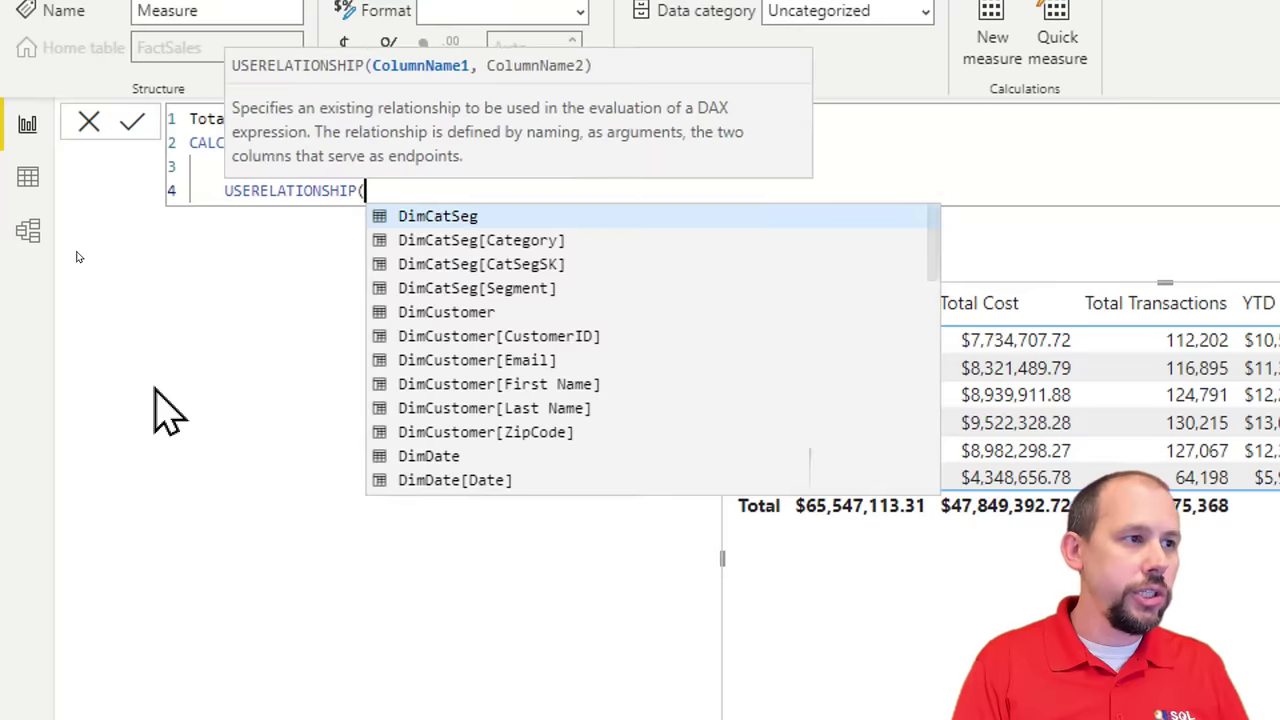
key(Escape)
key(Escape)
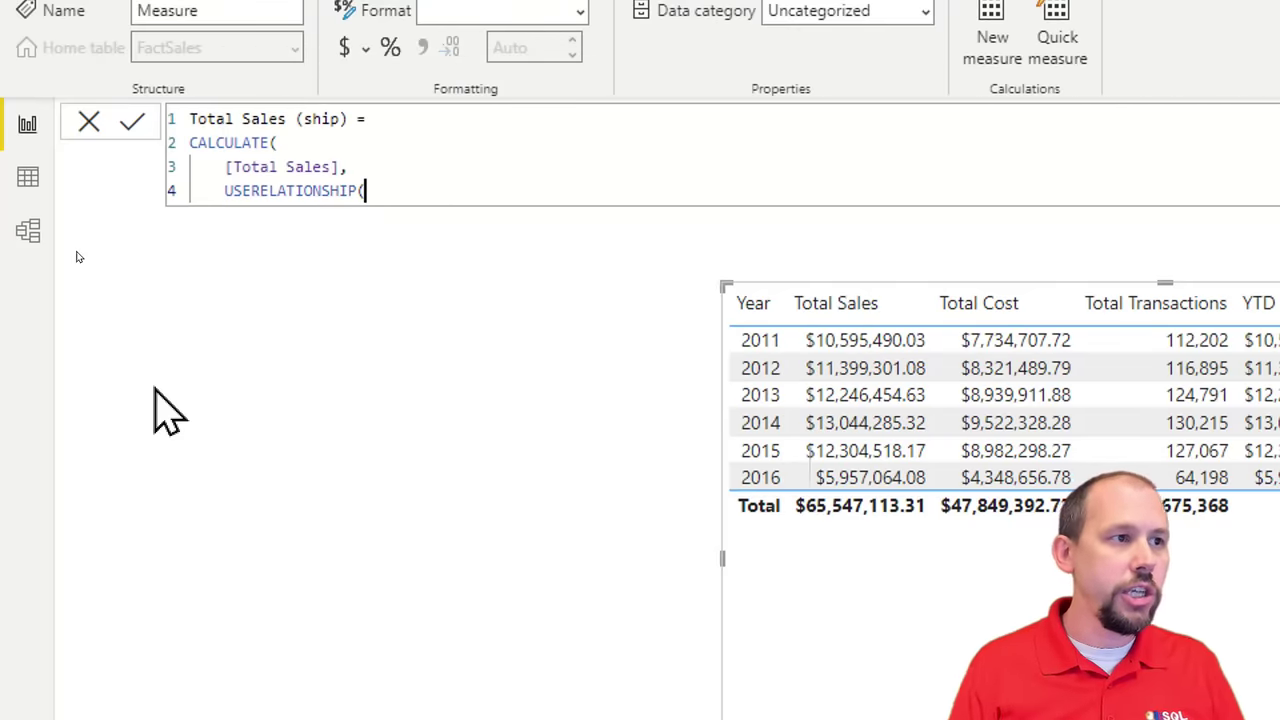
Step: Enter 'FactSales'[Ship Date] on an indented new line as the first column of USERELATIONSHIP
key(shift+Return)
key(Tab)
key(Tab)
key(Tab)
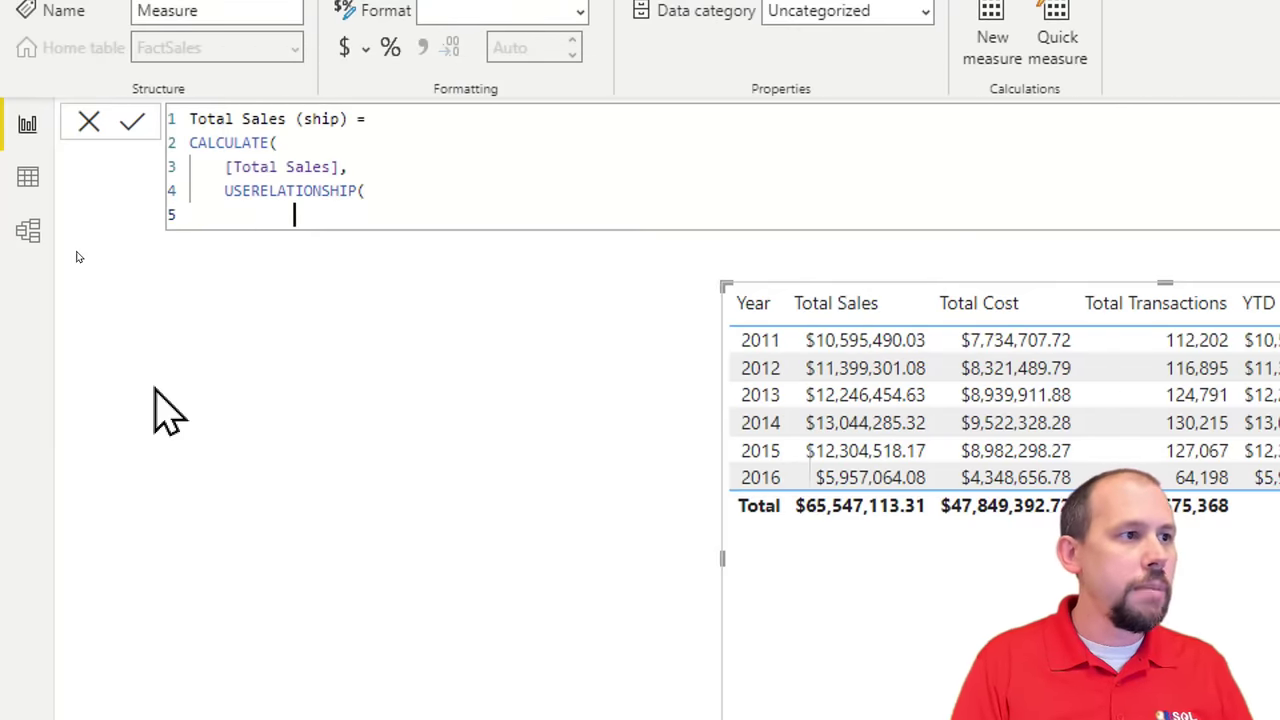
text('FACT)
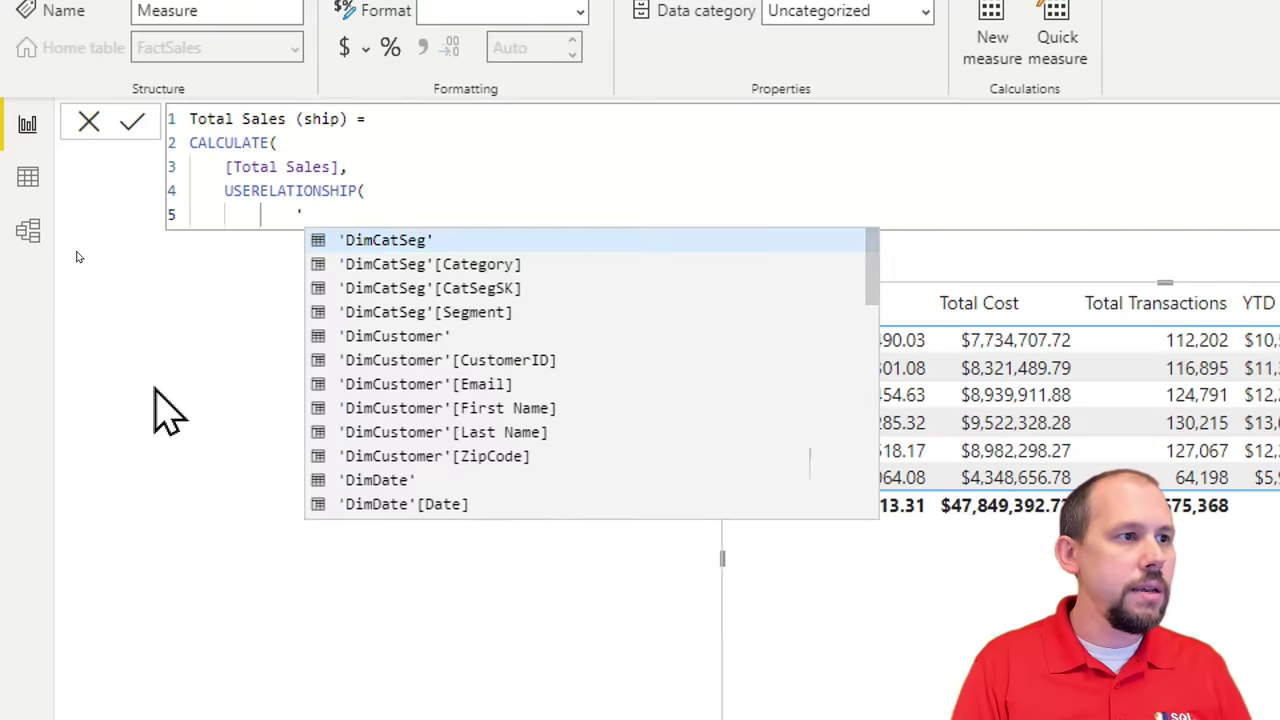
key(Down)
key(Down)
key(Down)
key(Down)
key(Down)
key(Down)
key(Down)
key(Down)
key(Down)
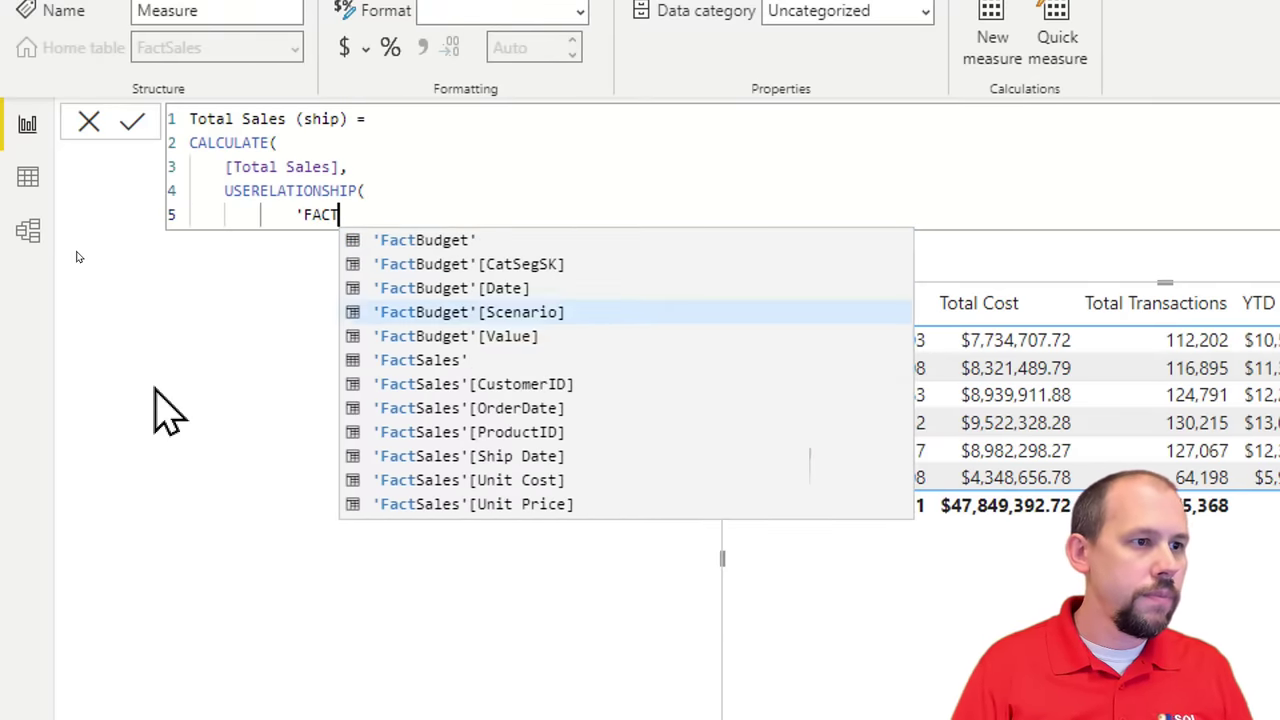
key(Tab)
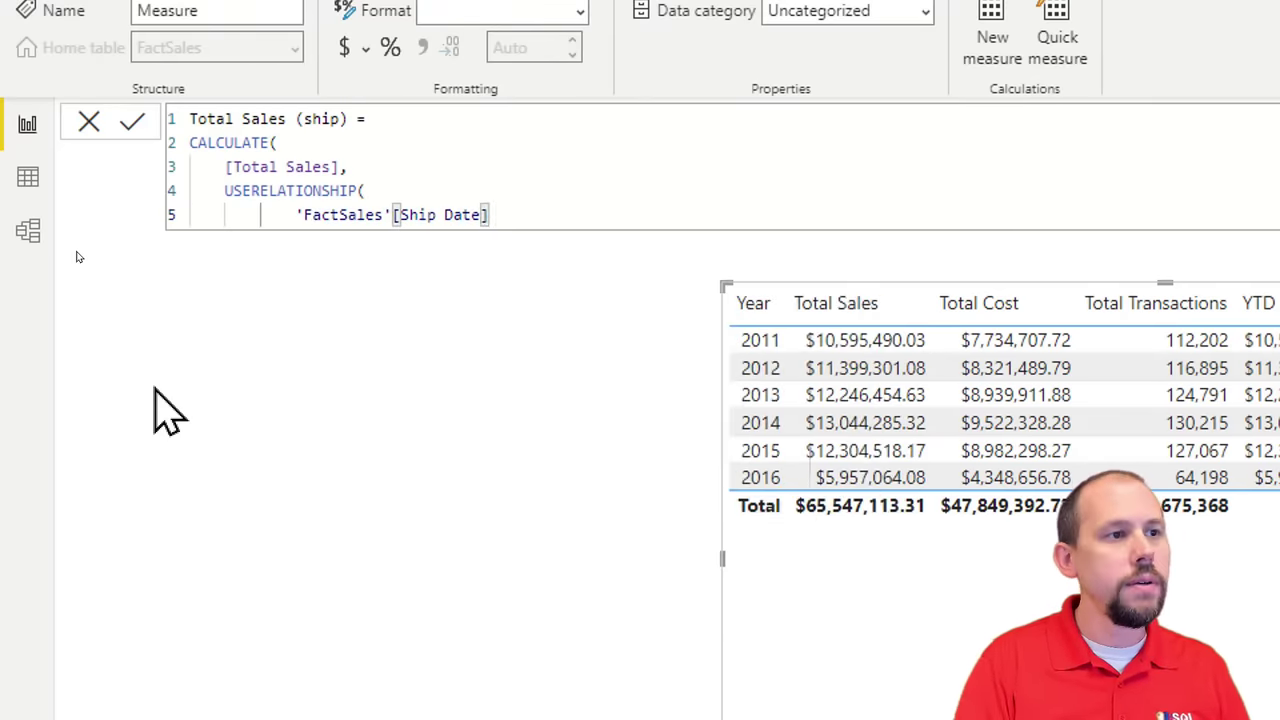
Step: Enter 'DimDate'[Date] as the second USERELATIONSHIP column on its own line, close both functions and commit the measure
text(,)
key(shift+Return)
key(Tab)
key(Tab)
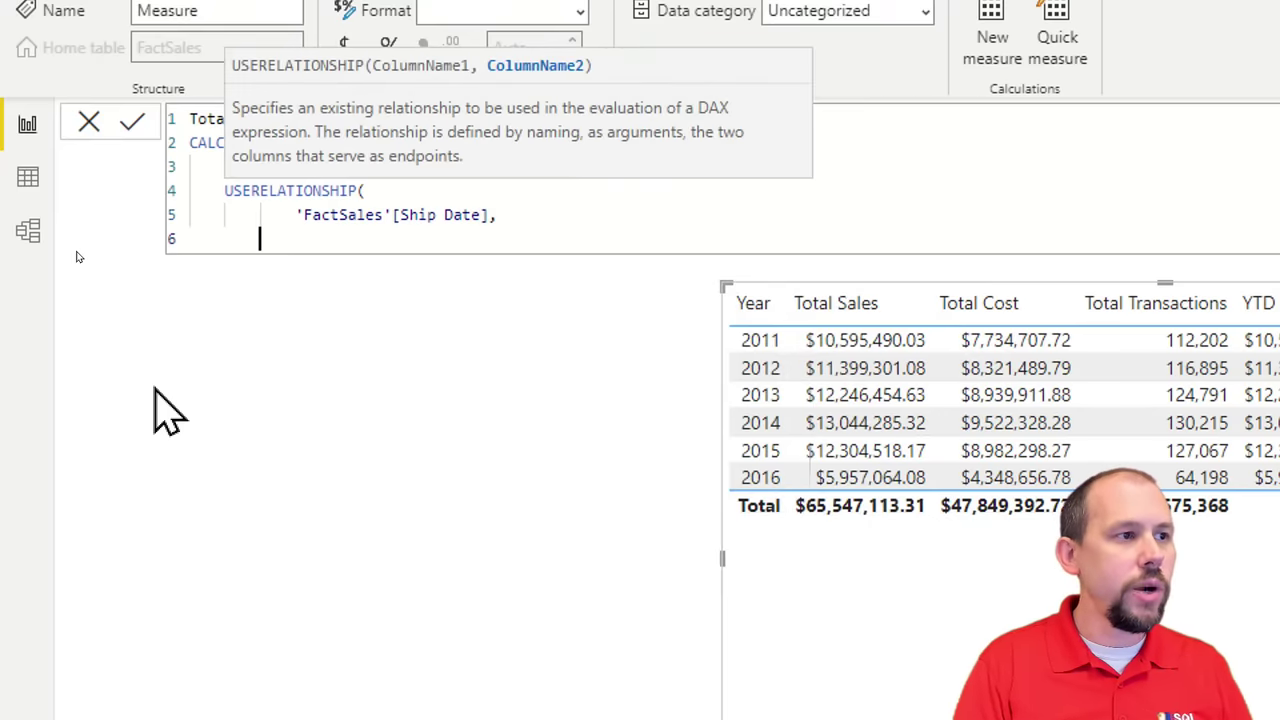
text('DATE)
key(Tab)
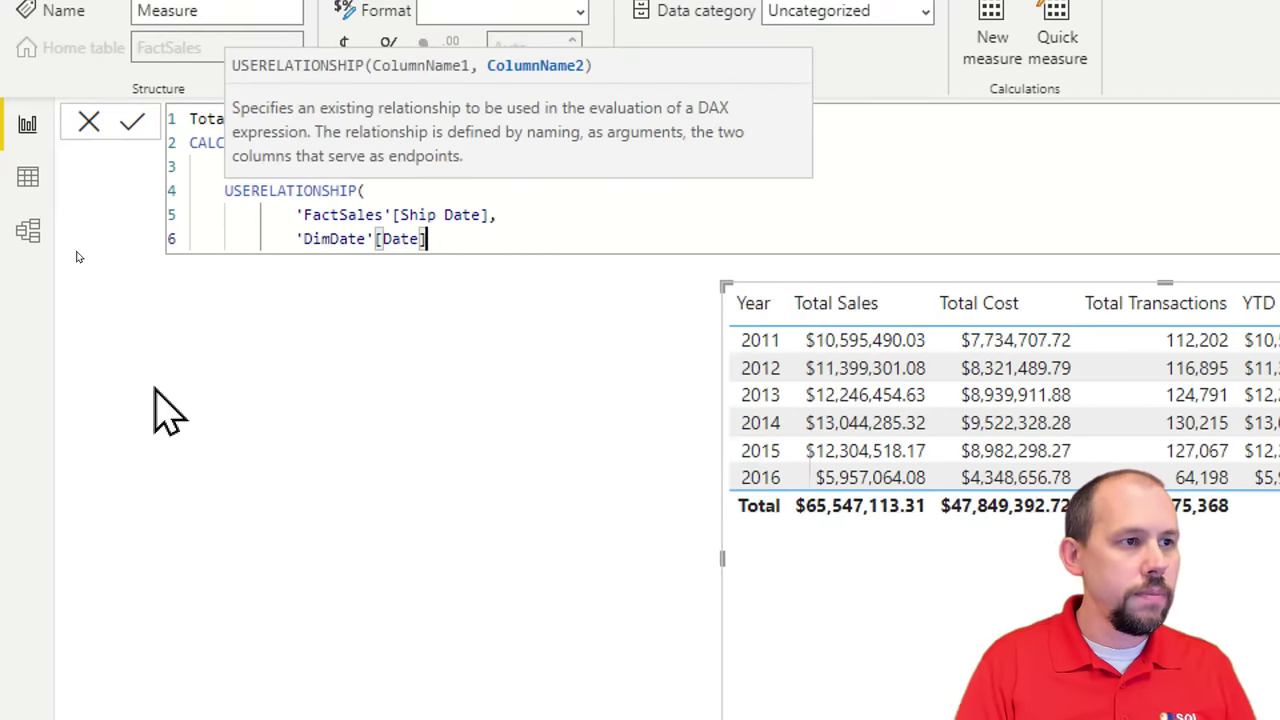
text()))
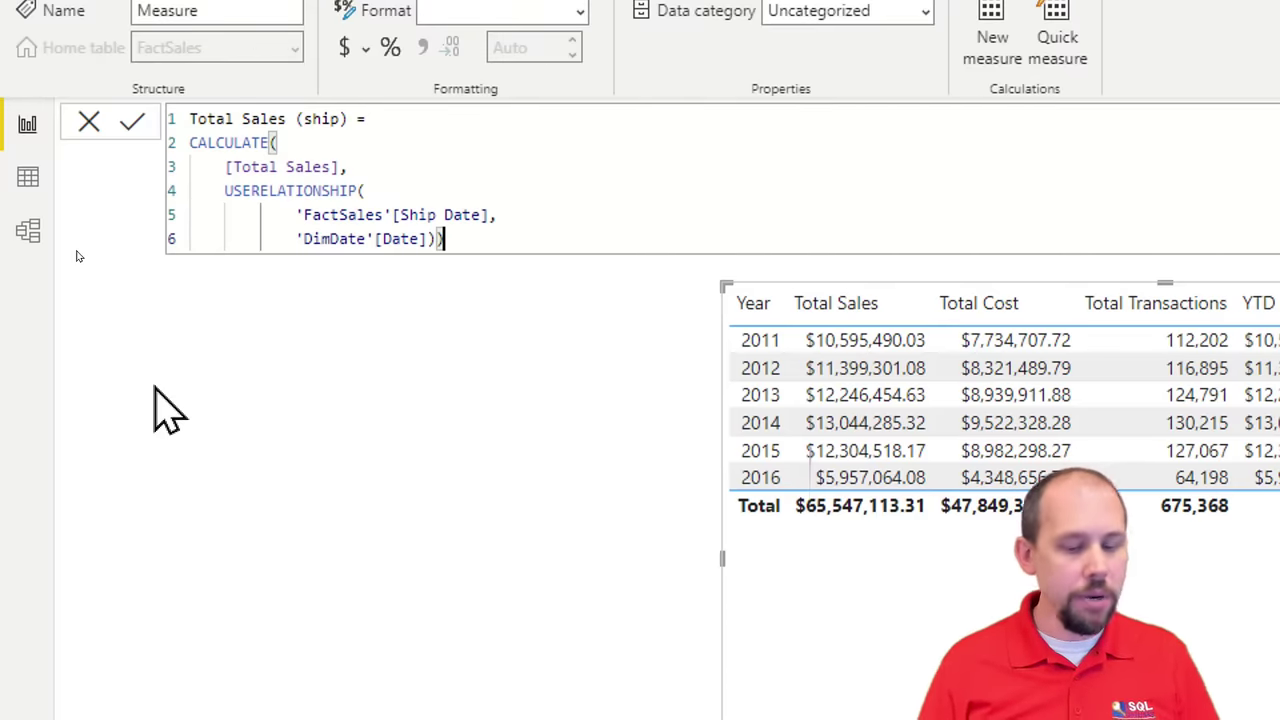
key(Return)
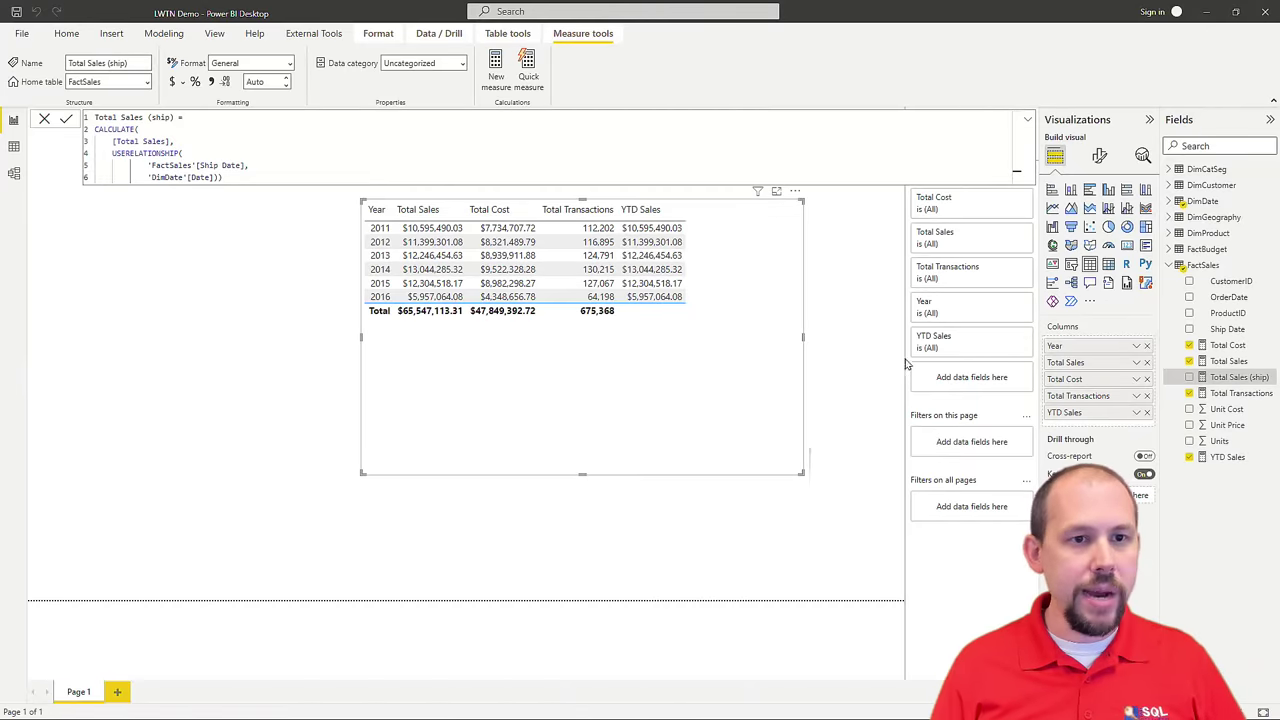
Step: Remove YTD Sales, Total Transactions and Total Cost from the yearly table and add Total Sales (ship)
click(1147, 413)
click(1147, 396)
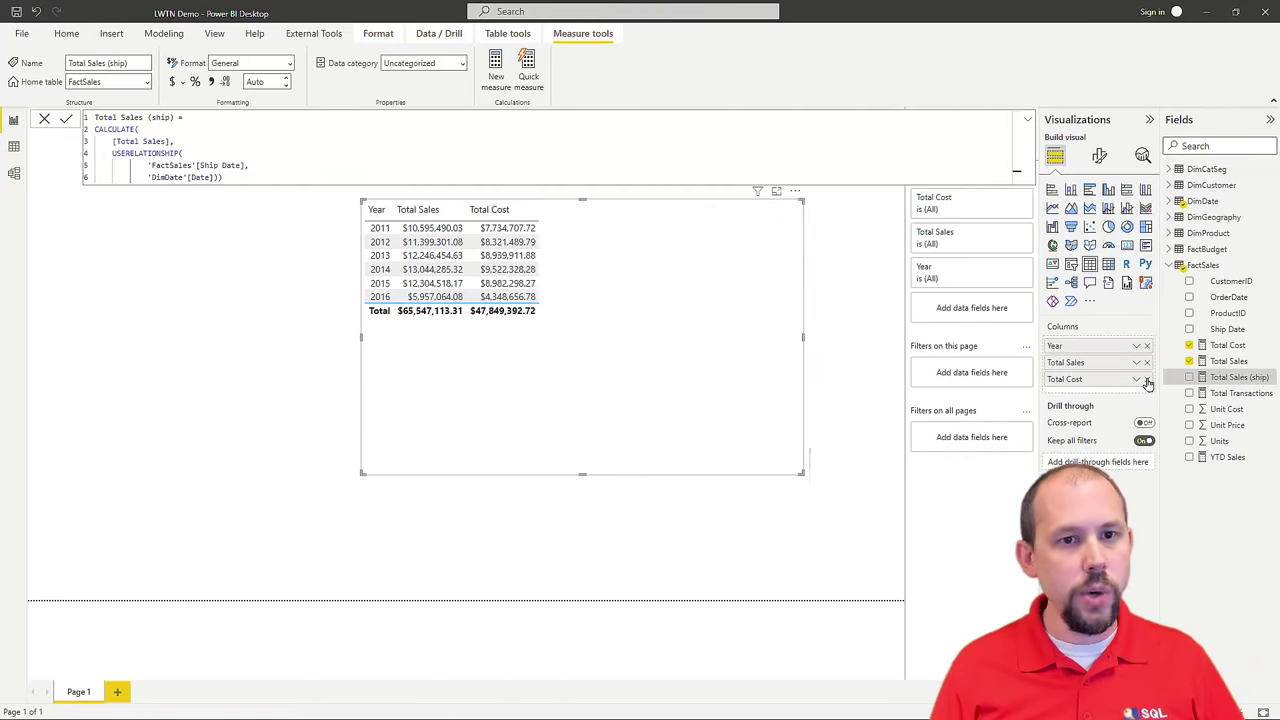
click(1147, 379)
drag(1238, 377, 955, 345)
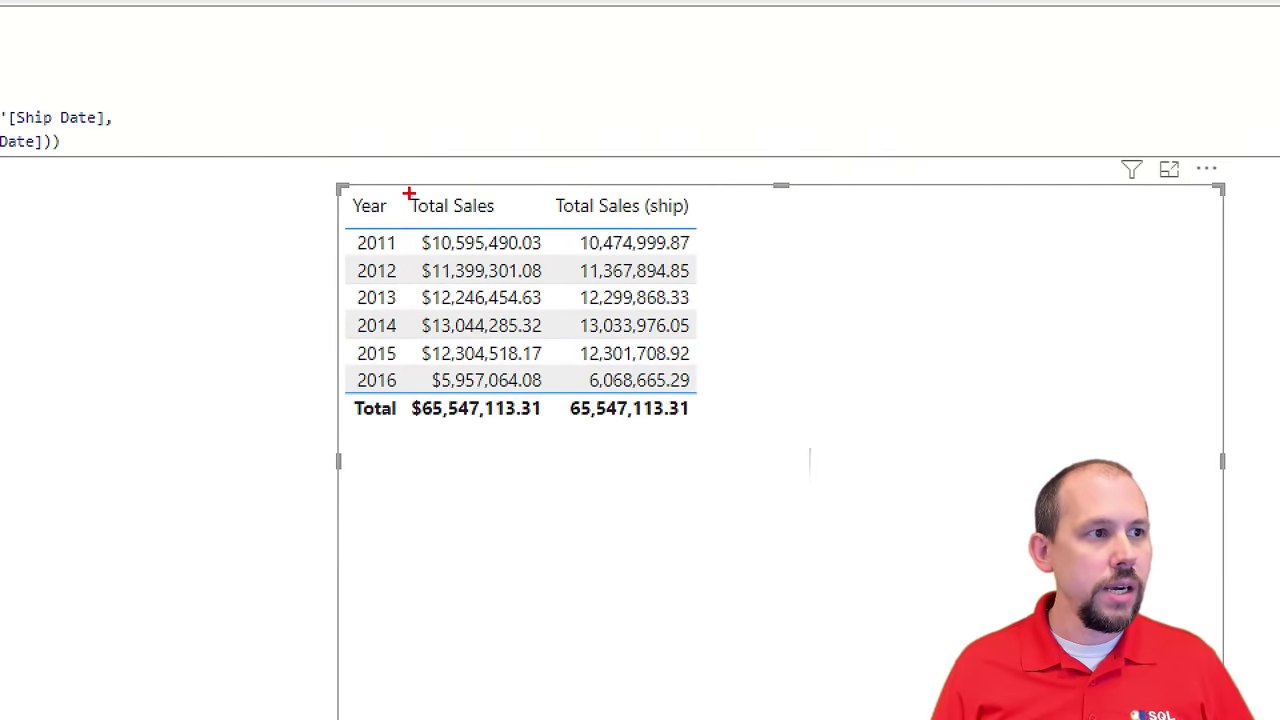
drag(400, 181, 547, 458)
drag(379, 190, 478, 65)
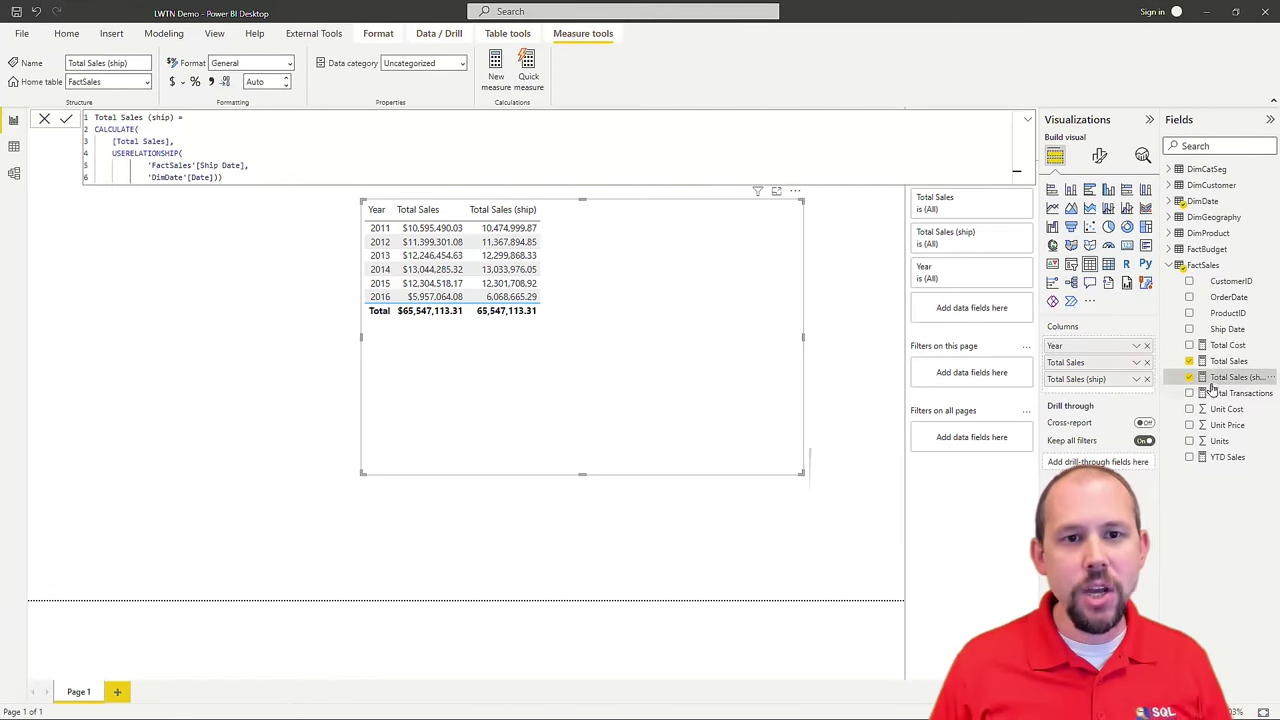
Step: Delete the Total Sales (ship) measure from the model
right_click(1212, 380)
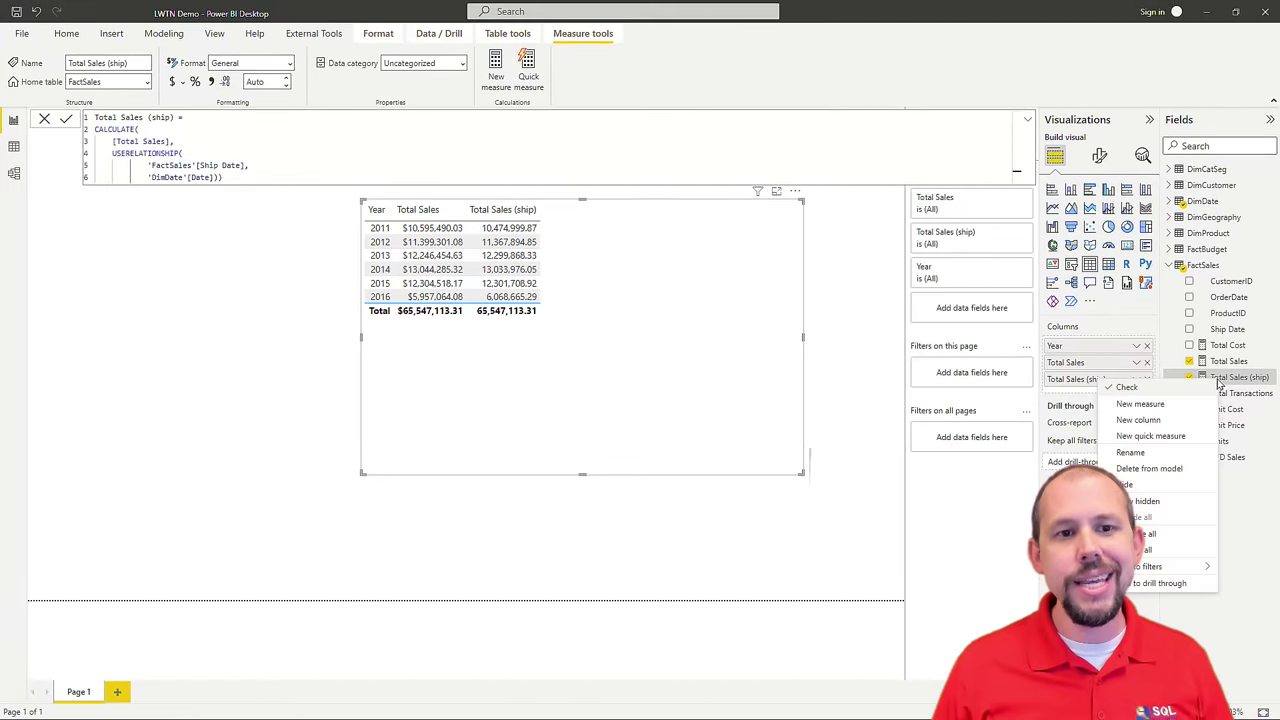
click(1150, 468)
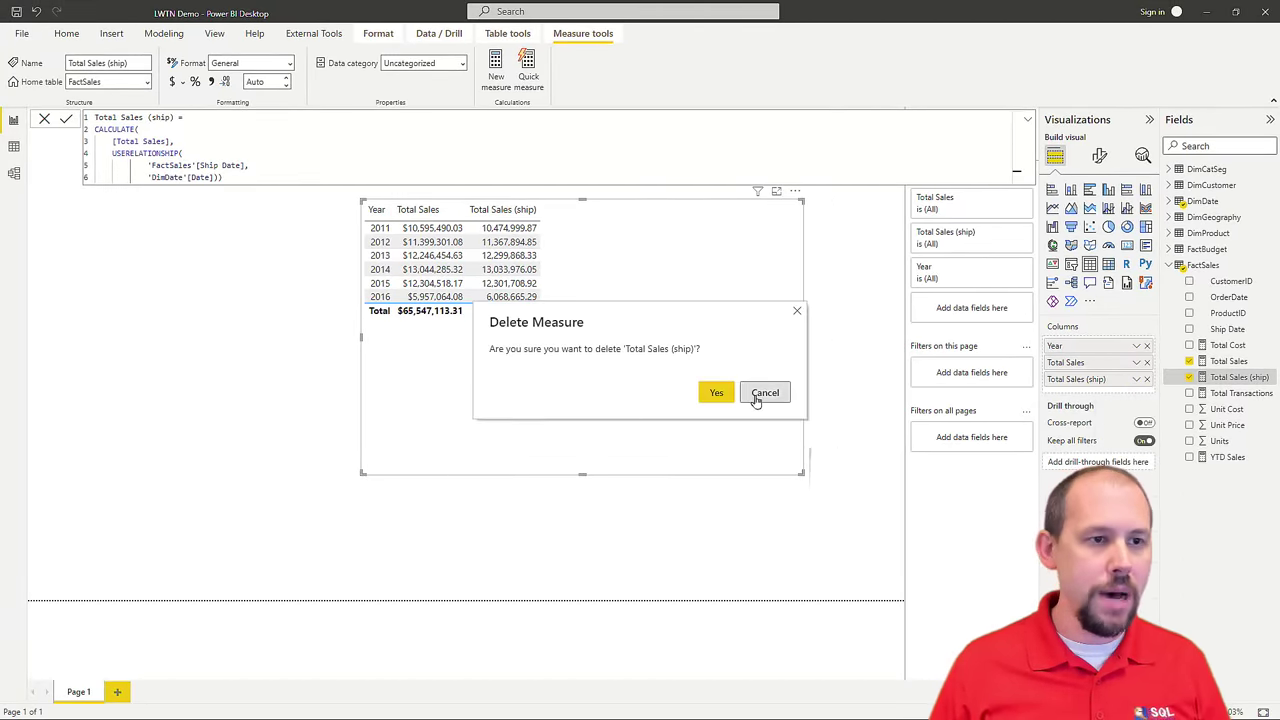
click(716, 392)
click(1146, 378)
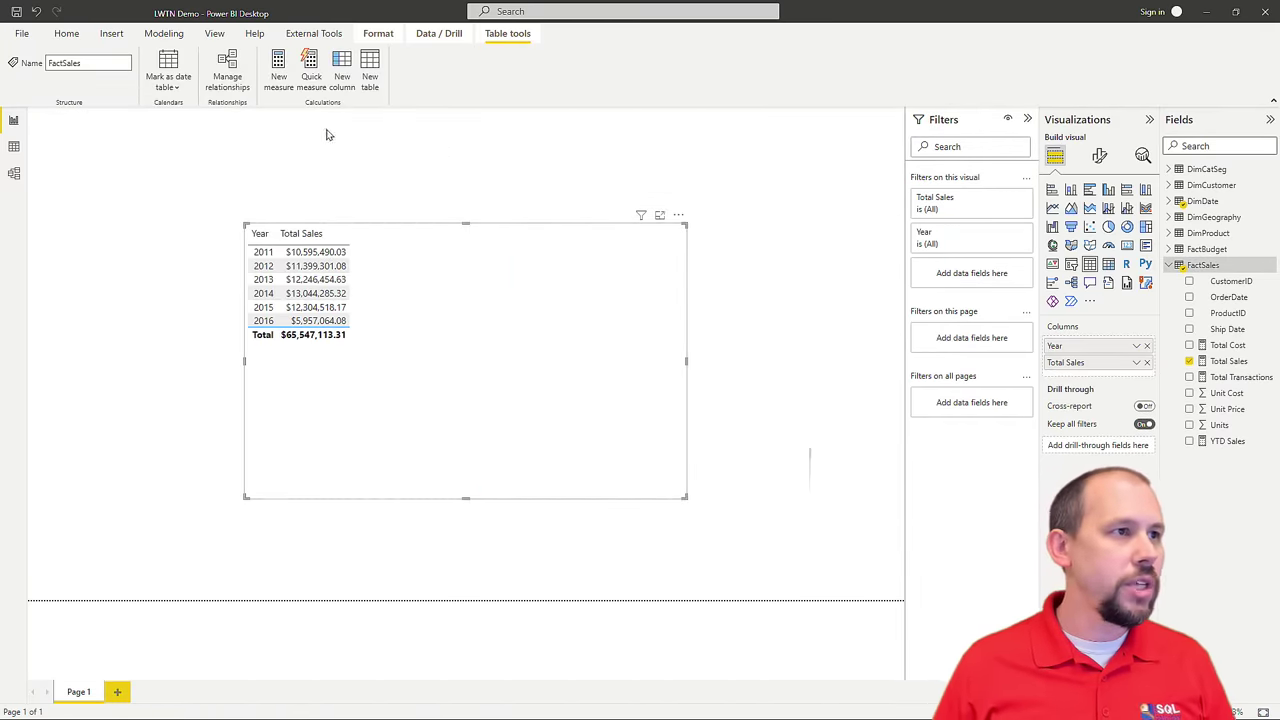
Step: Switch to Tabular Editor from the external tools and create a new calculation group in the model
click(313, 33)
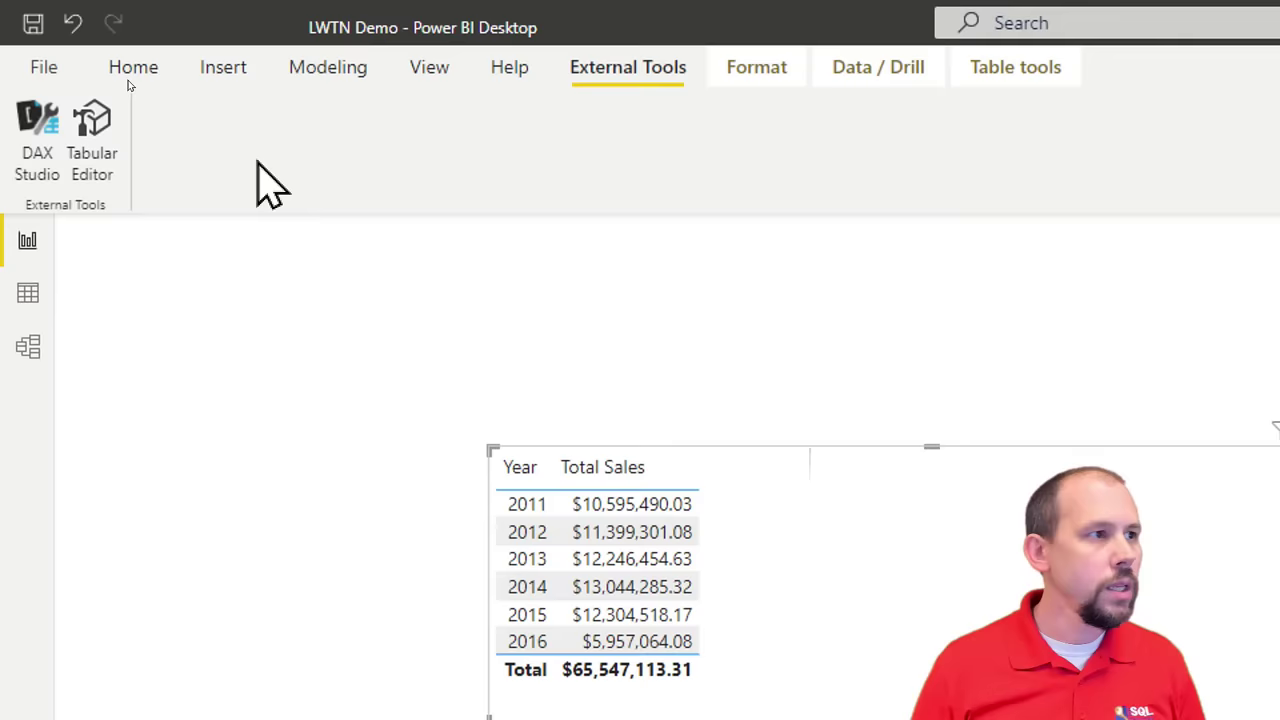
click(93, 135)
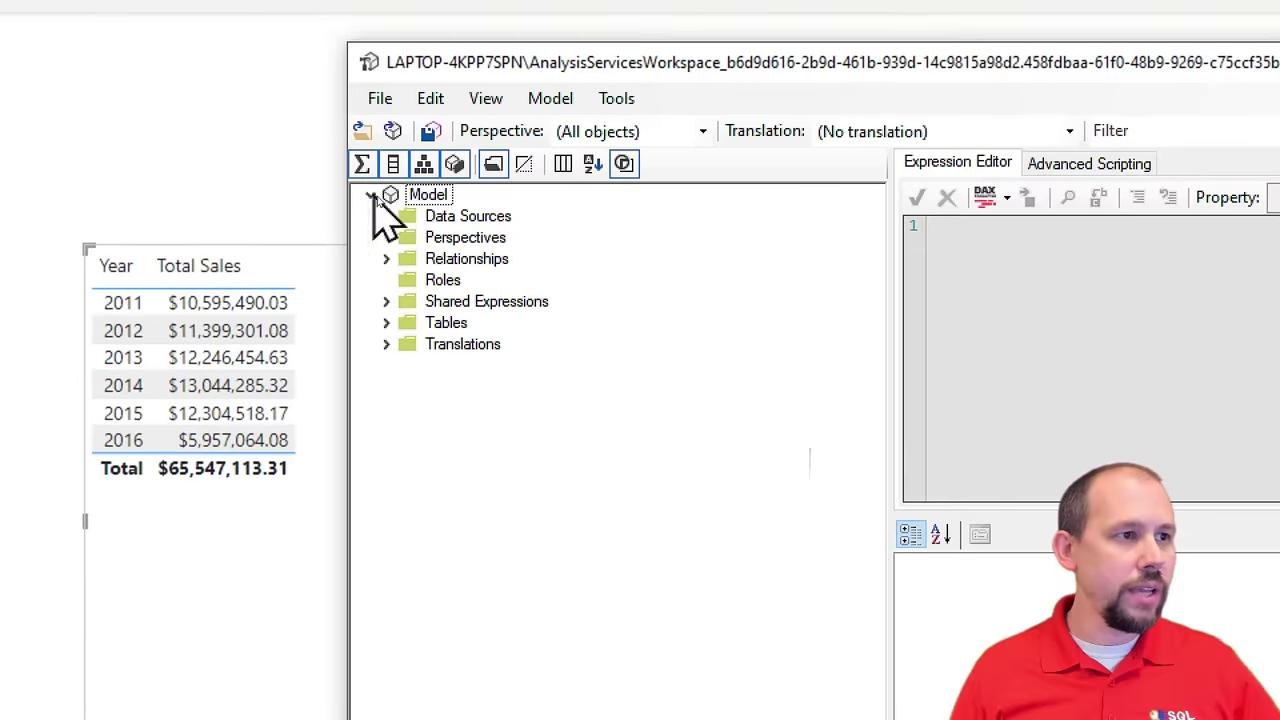
click(426, 198)
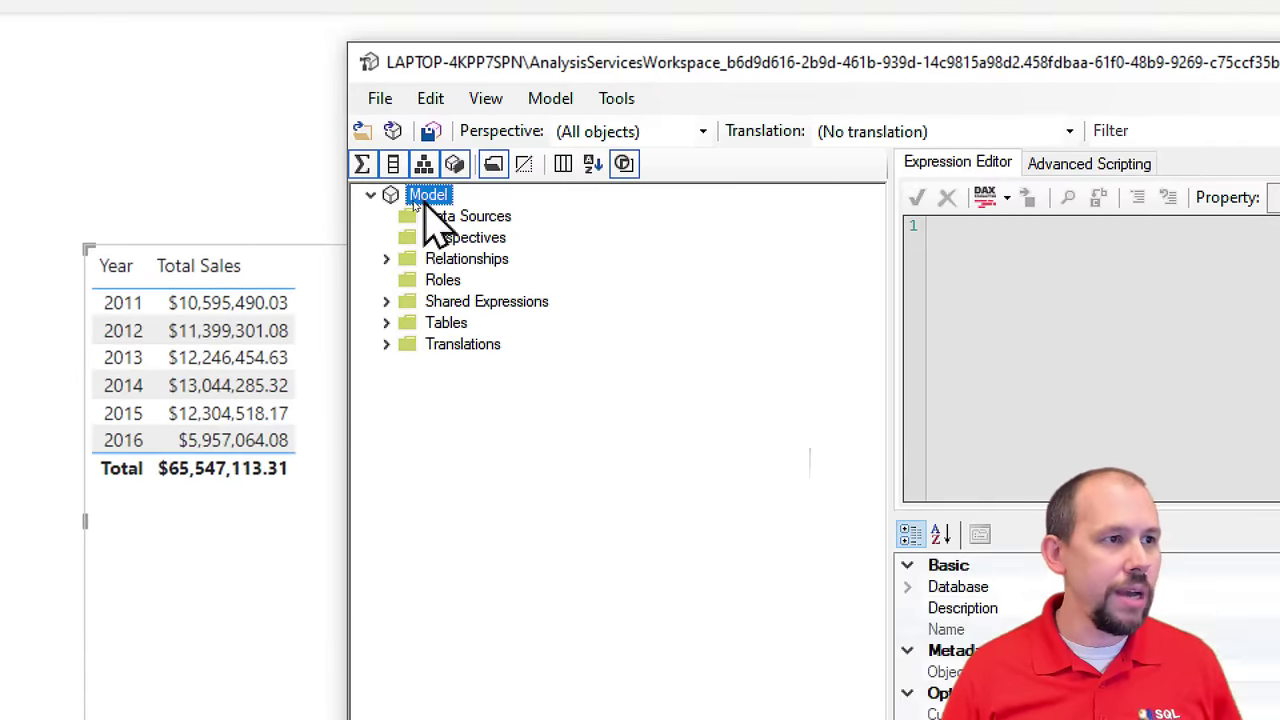
right_click(426, 200)
mouse_move(505, 222)
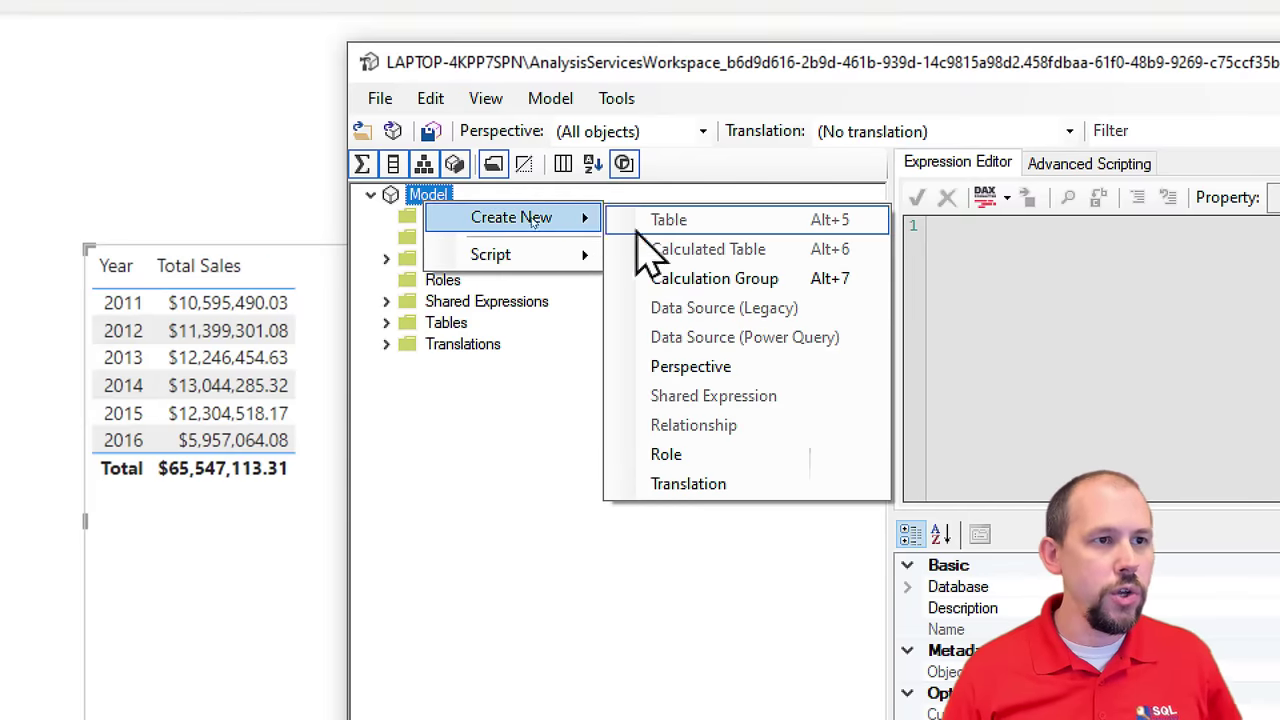
click(718, 280)
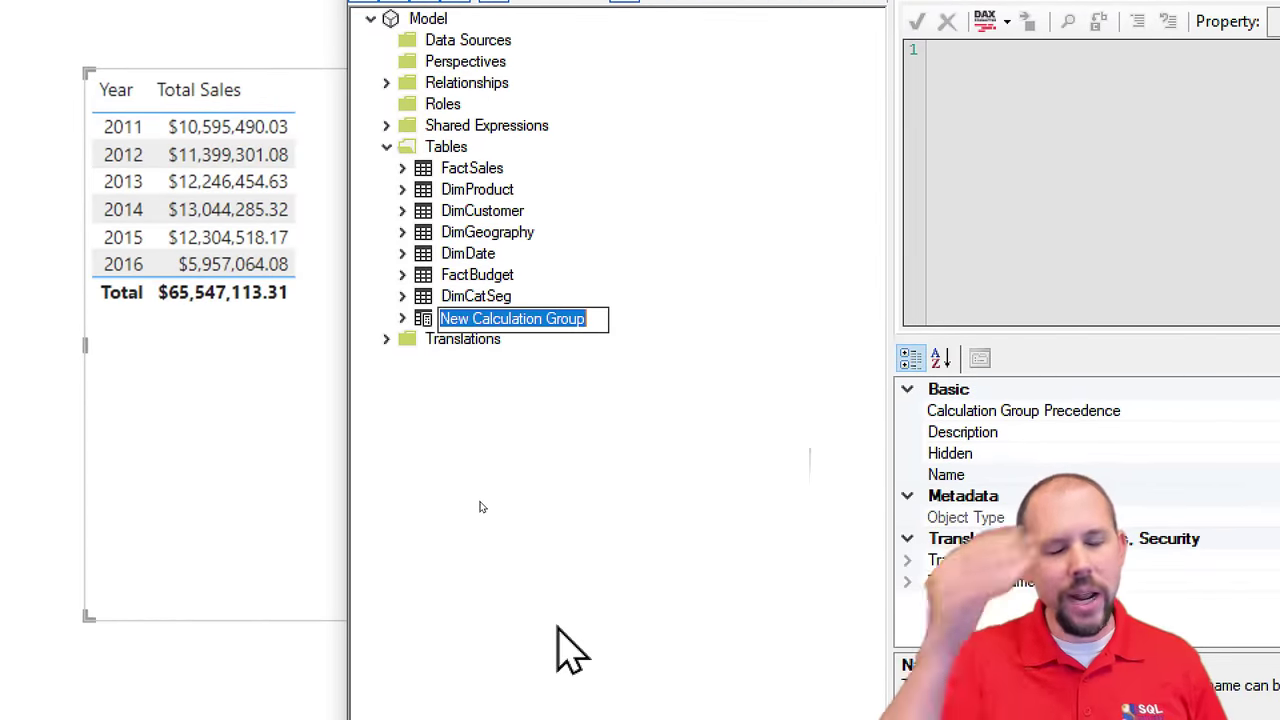
Step: Name the new calculation group Measures By ShipDate
key(BackSpace)
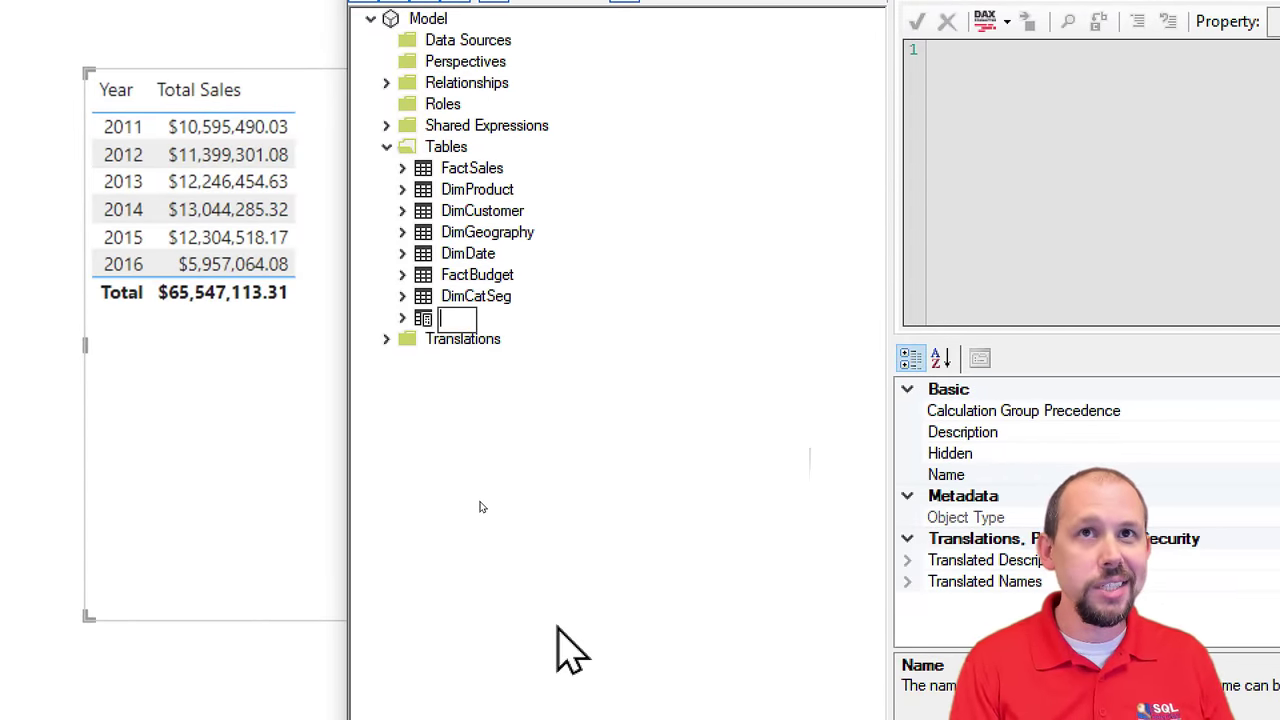
text(MEASUR)
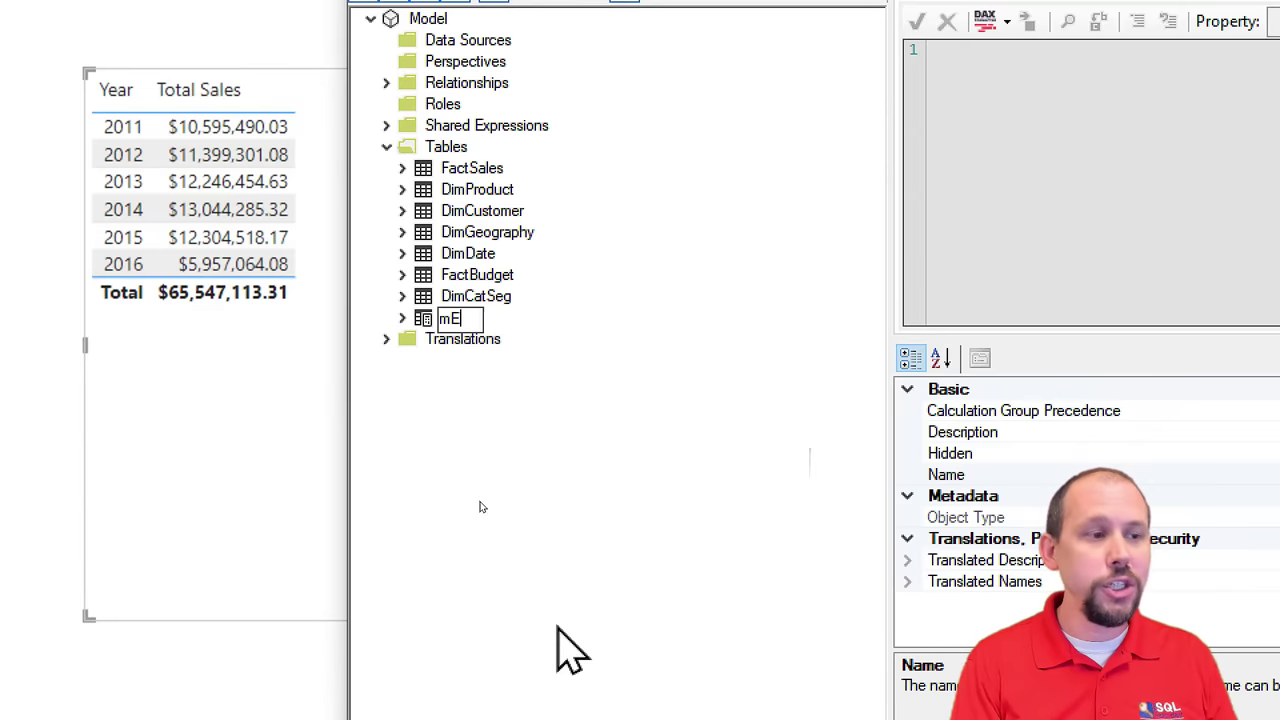
key(BackSpace)
key(BackSpace)
key(BackSpace)
key(BackSpace)
key(BackSpace)
key(BackSpace)
text(Measures By)
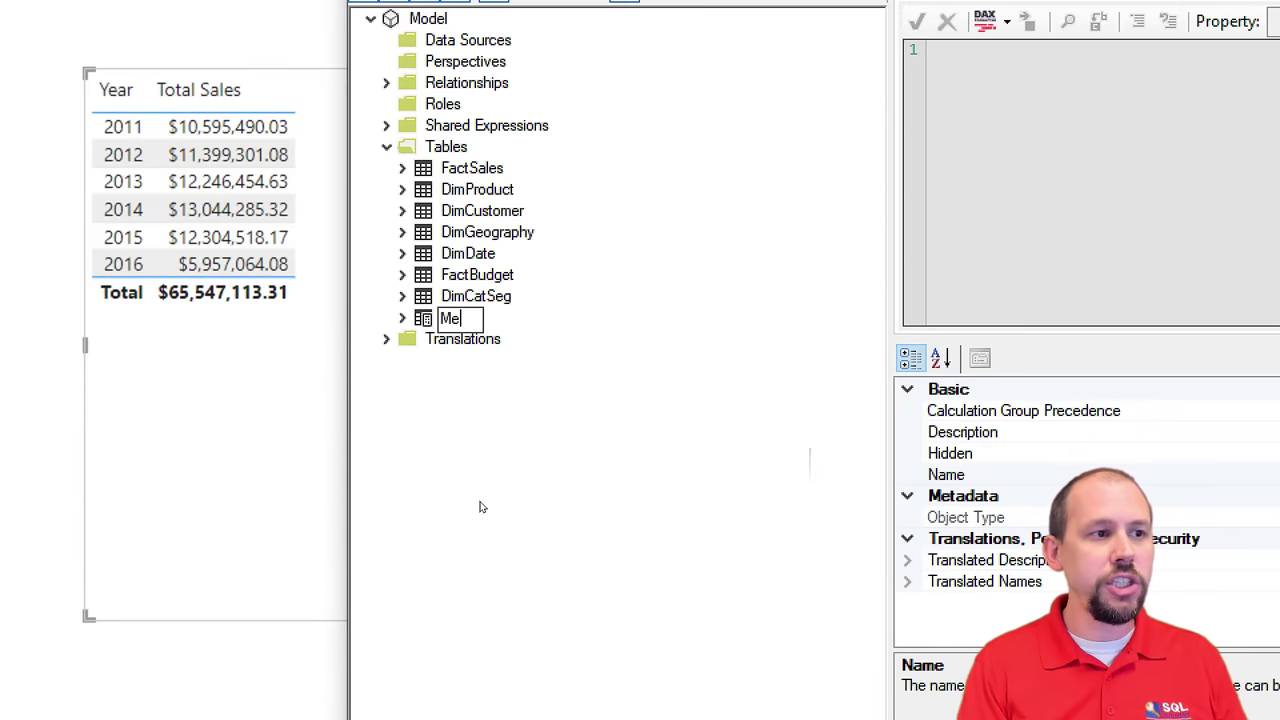
text( ShipDate)
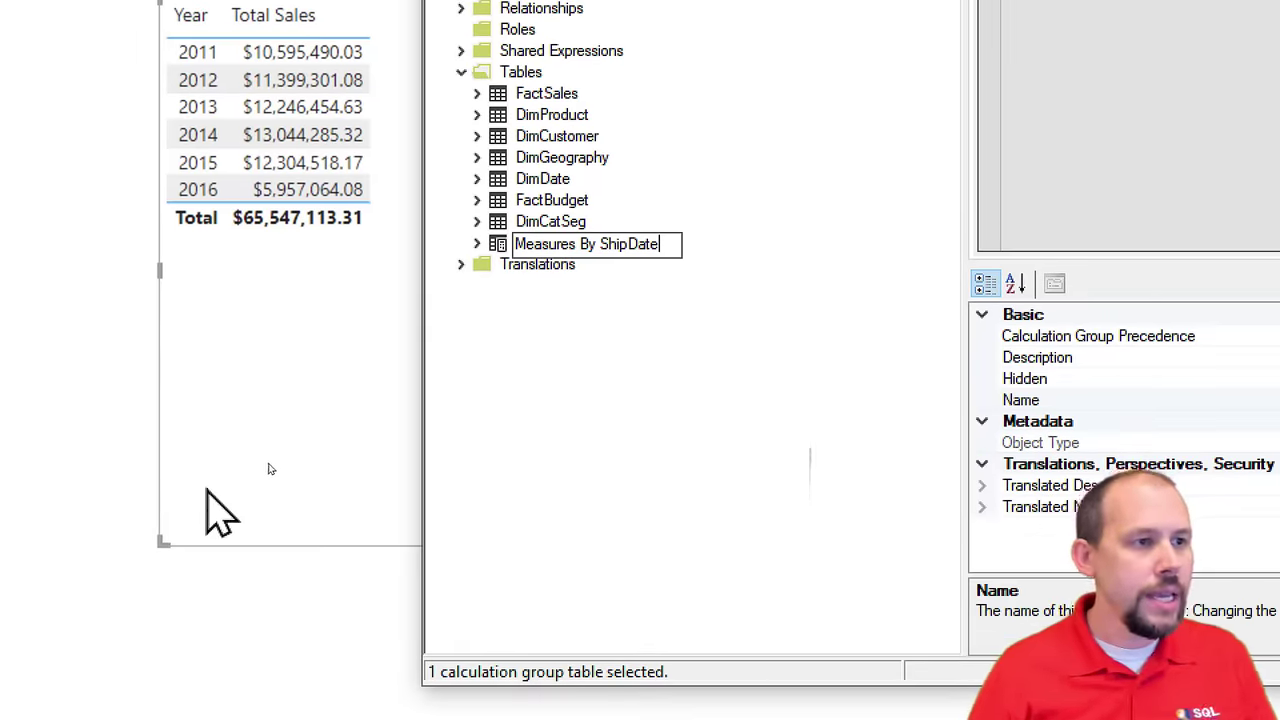
key(Return)
Step: Add a new calculation item to the Measures By ShipDate group and try to name it CurrentMeasure
click(478, 243)
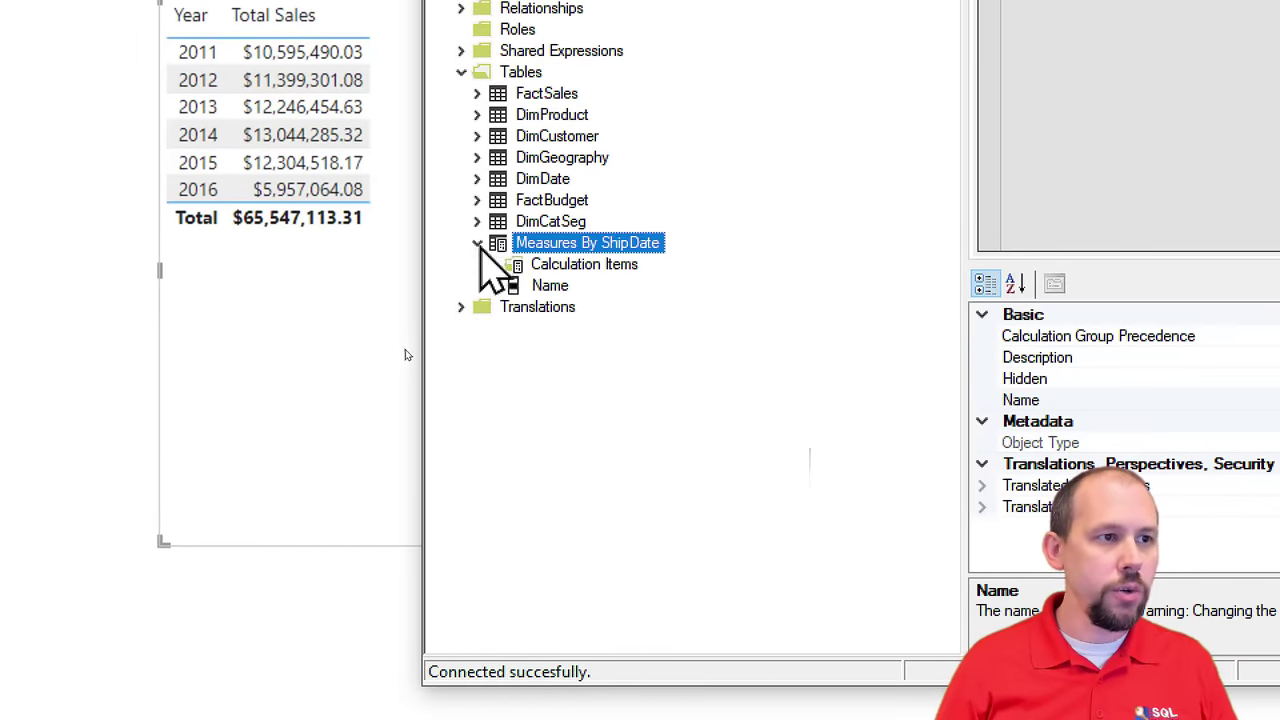
click(592, 268)
right_click(595, 270)
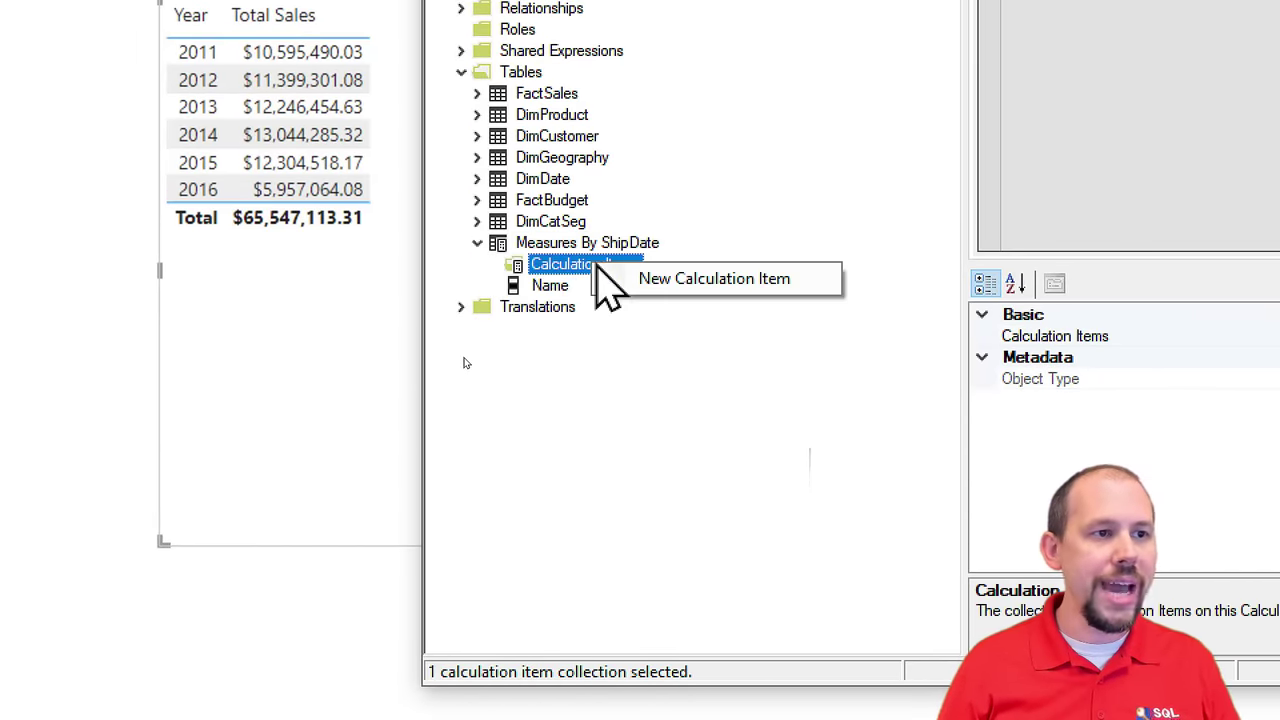
click(714, 280)
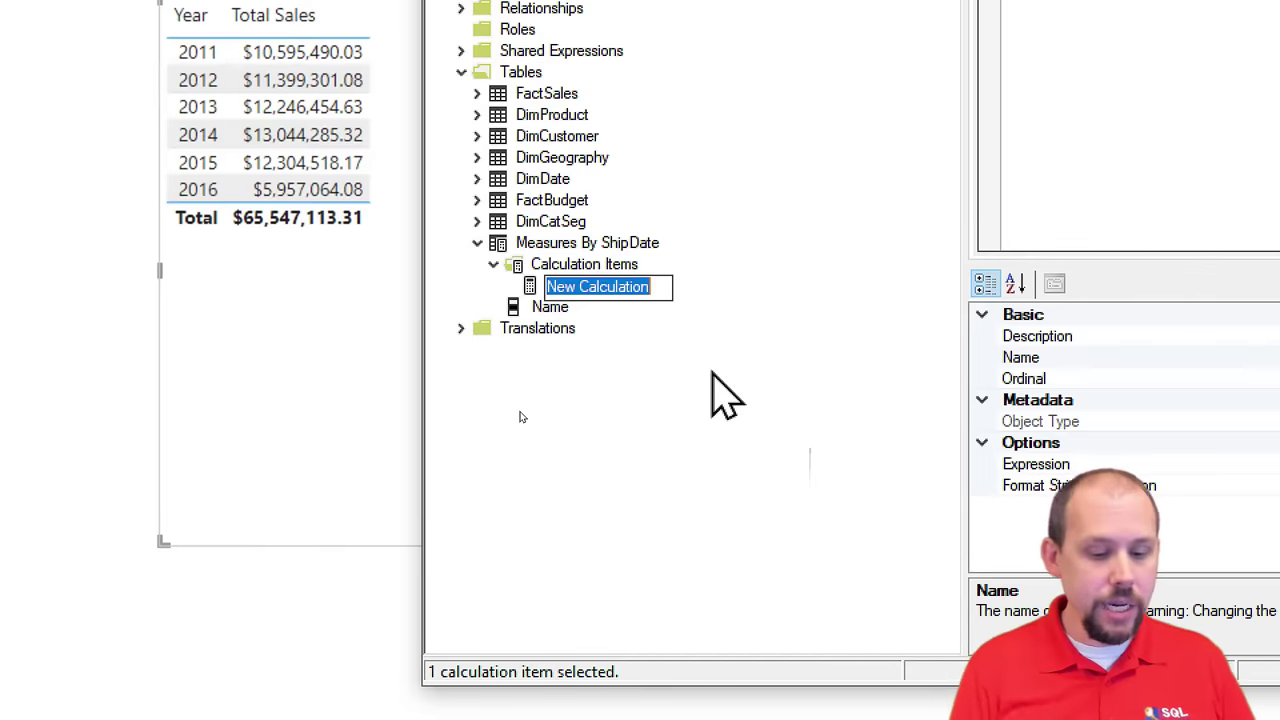
text(CurrentMea)
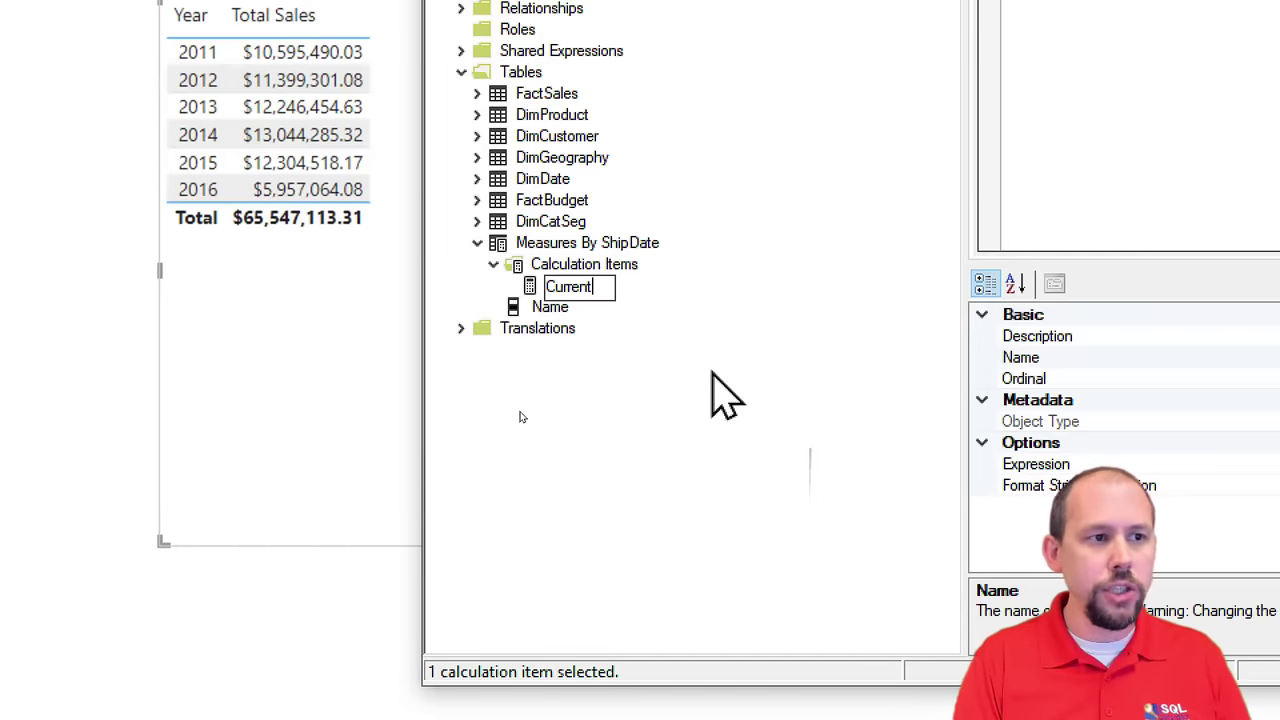
text(sure)
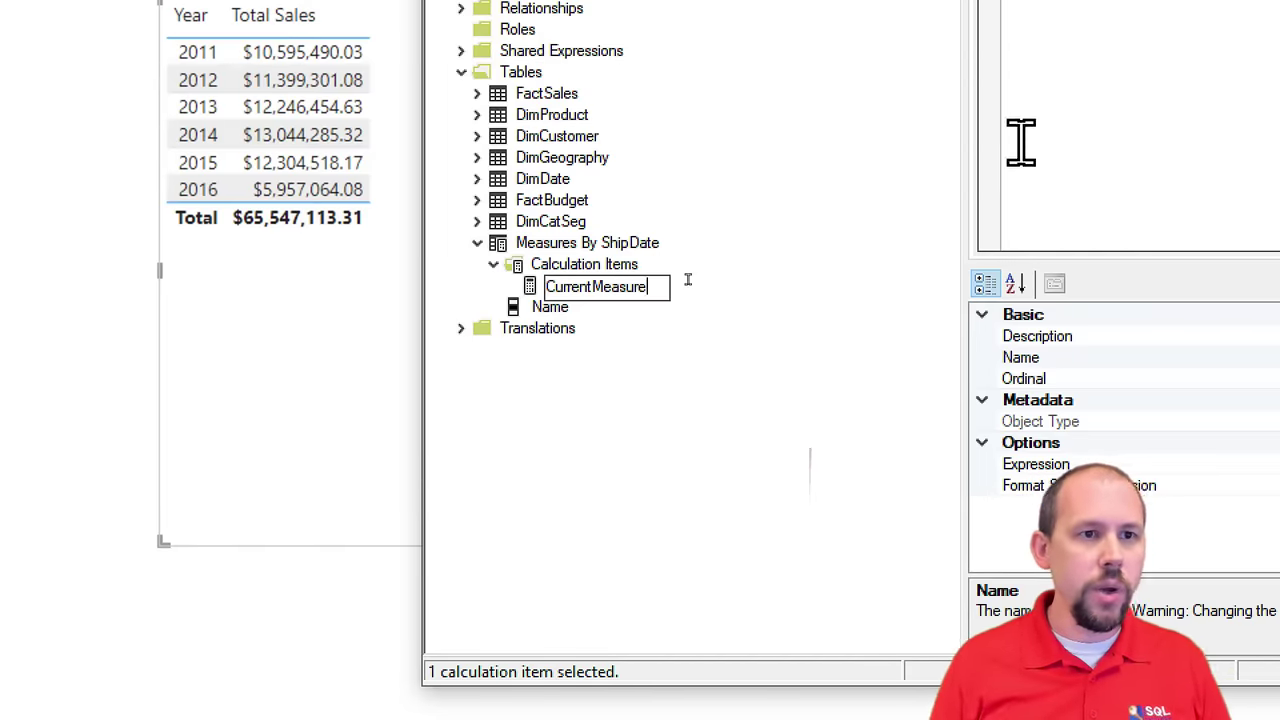
click(1147, 46)
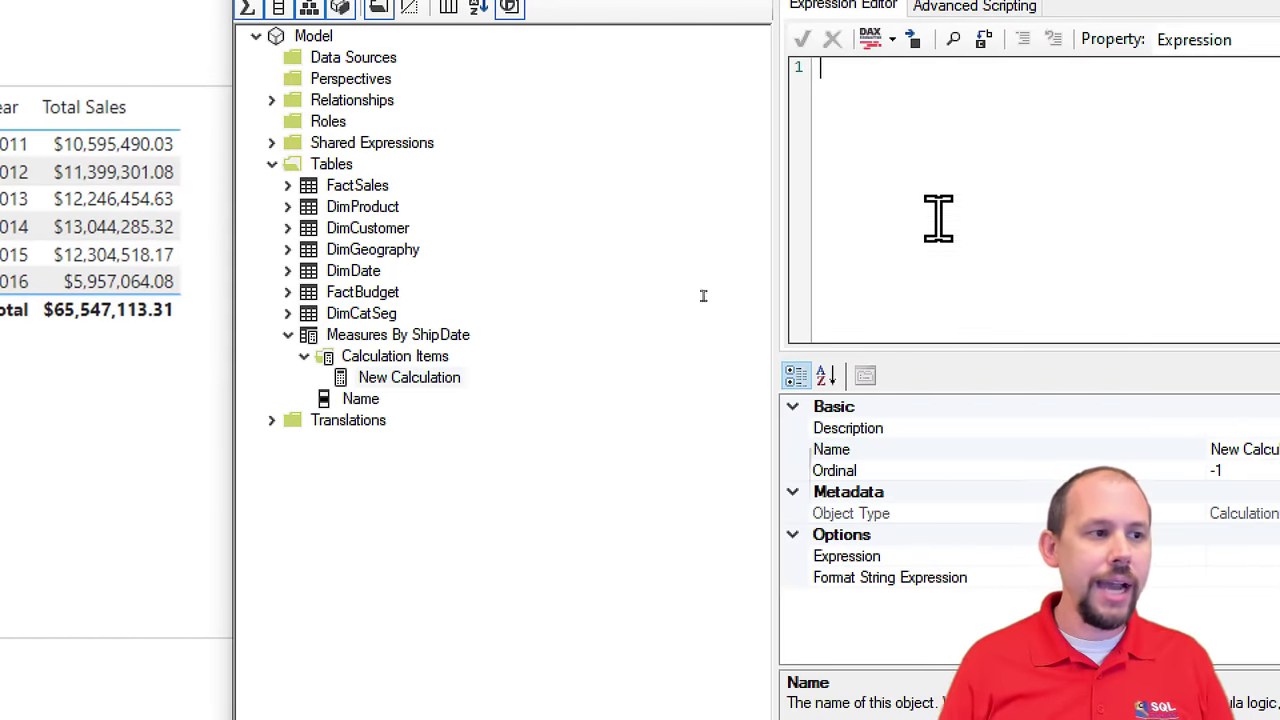
Step: Rename the new calculation item CurrentMeasure and enter SELECTEDMEASURE() as its expression
click(430, 377)
click(430, 377)
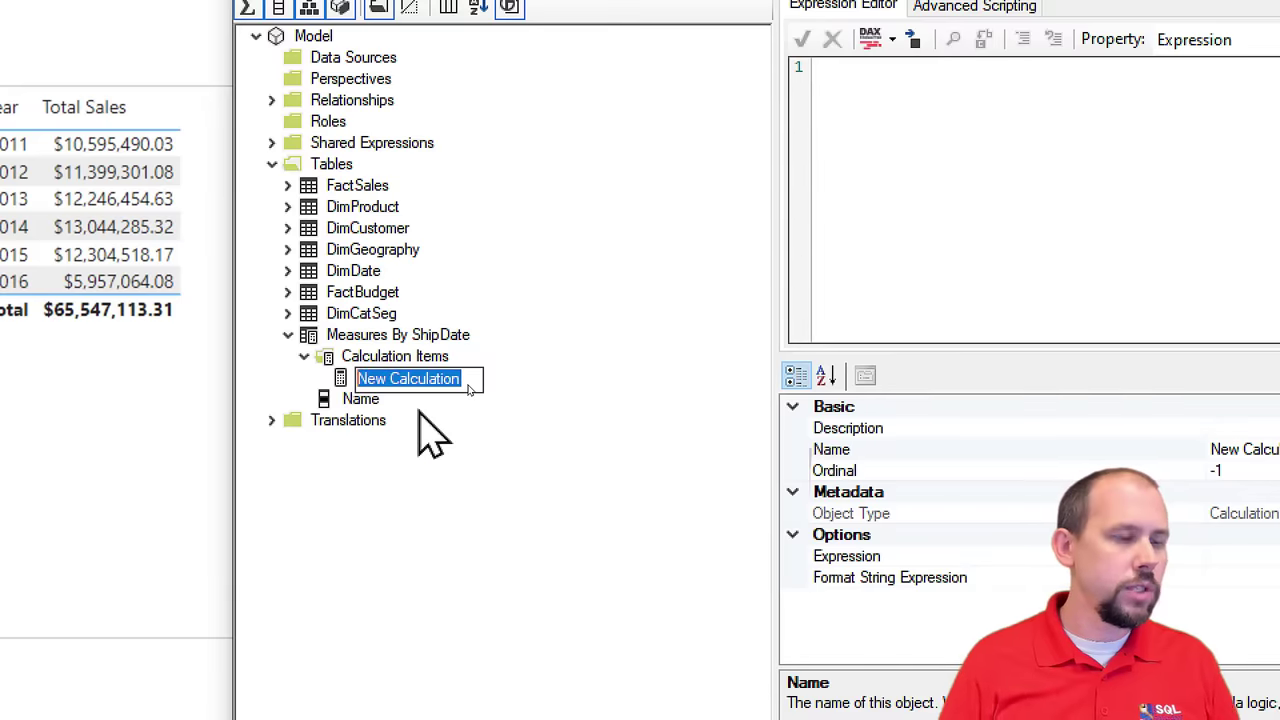
text(CurrentMeasure)
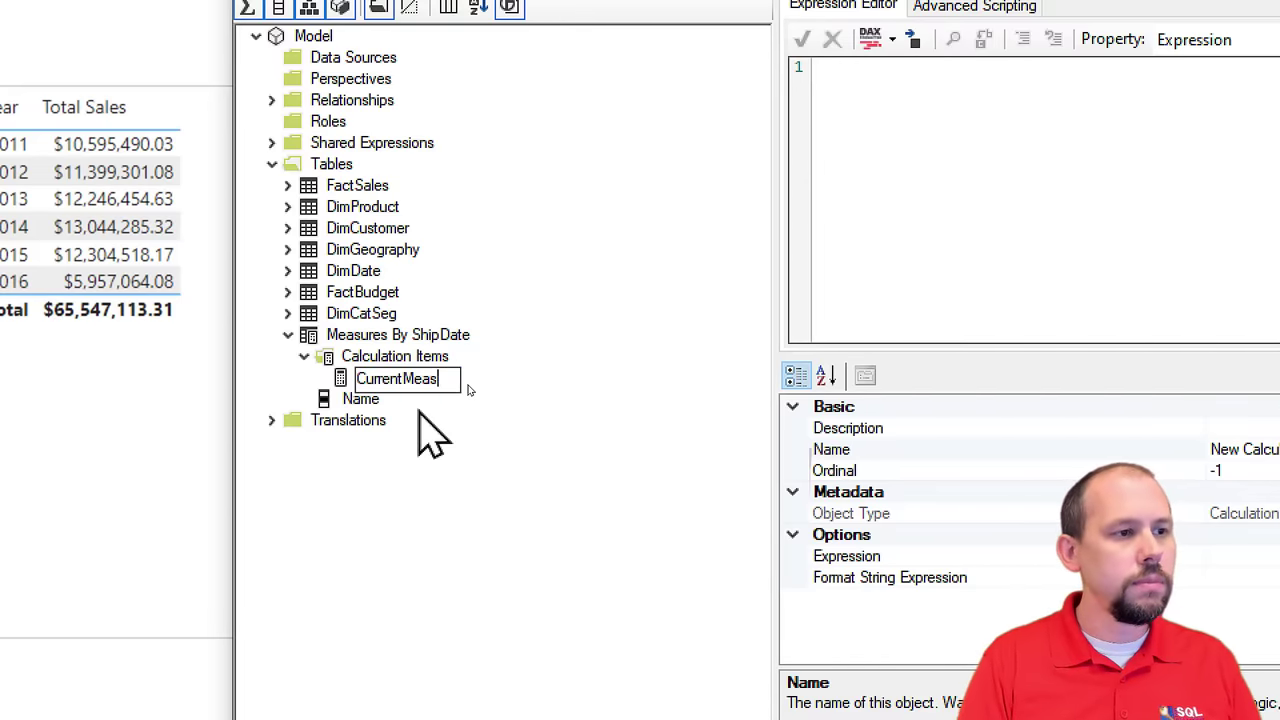
key(Return)
click(943, 240)
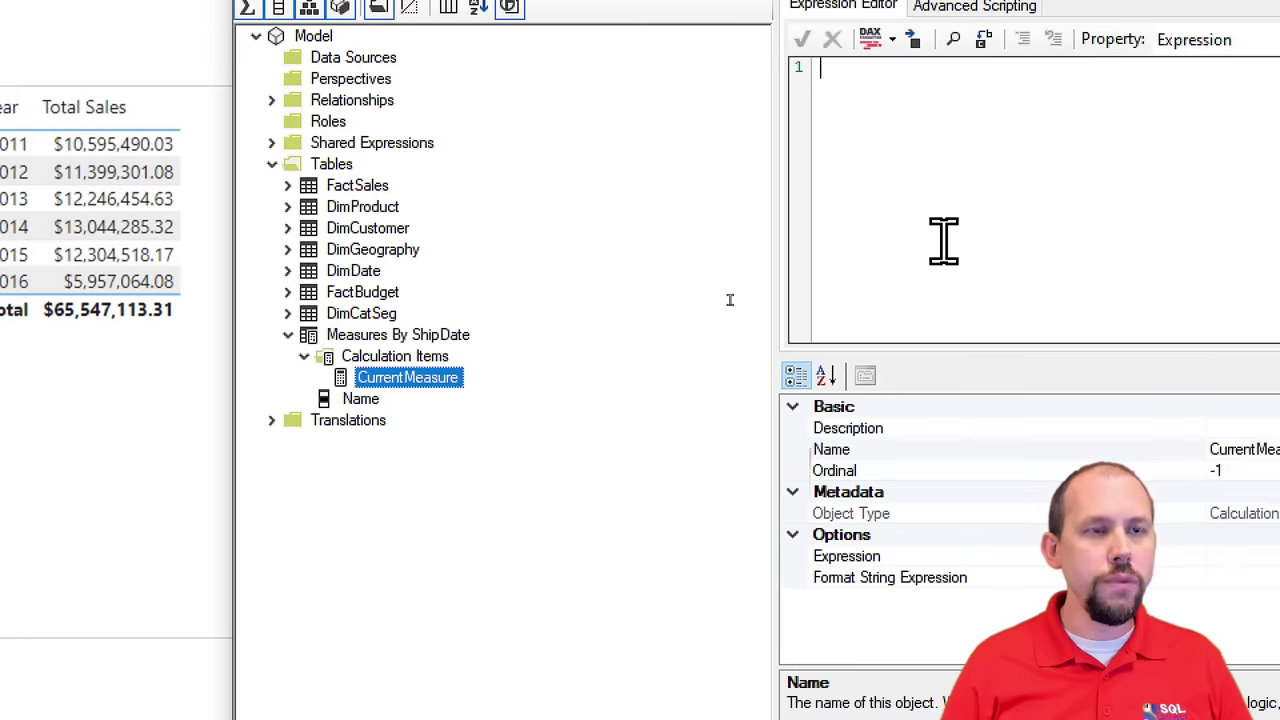
text(SELECTEDMEASURE())
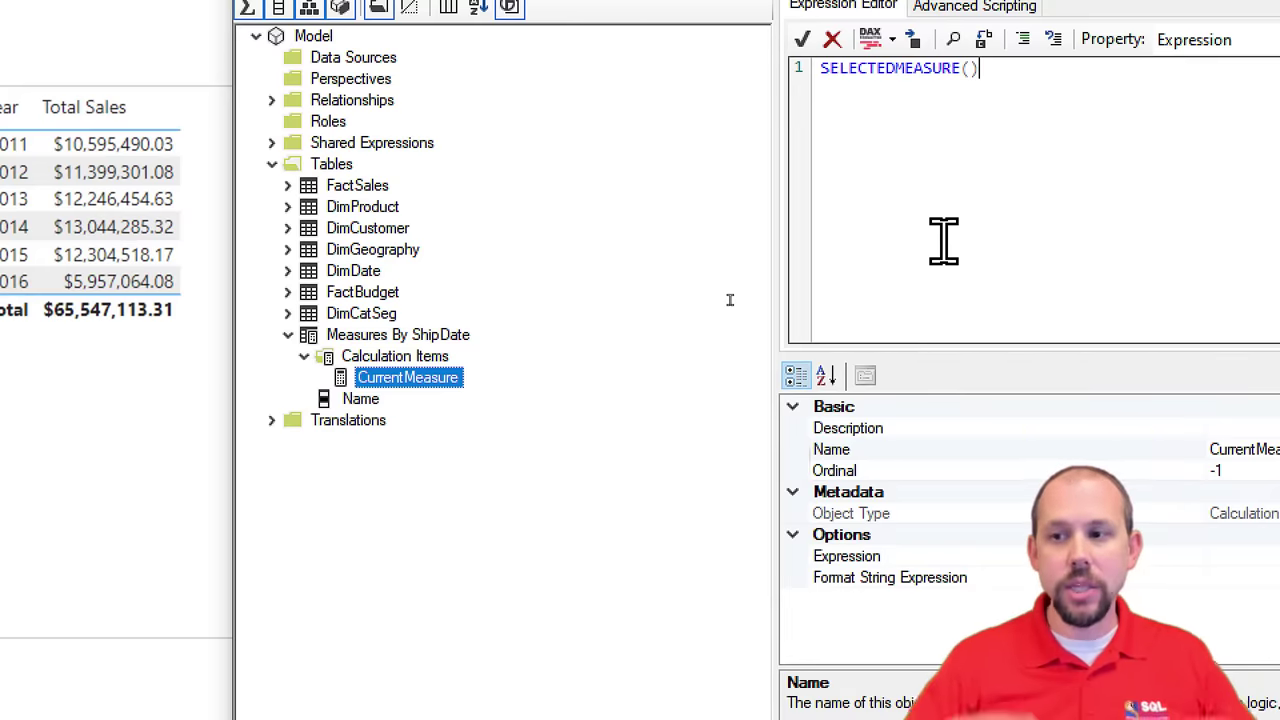
Step: Add a second calculation item named byShipDate to the Measures By ShipDate group
right_click(474, 362)
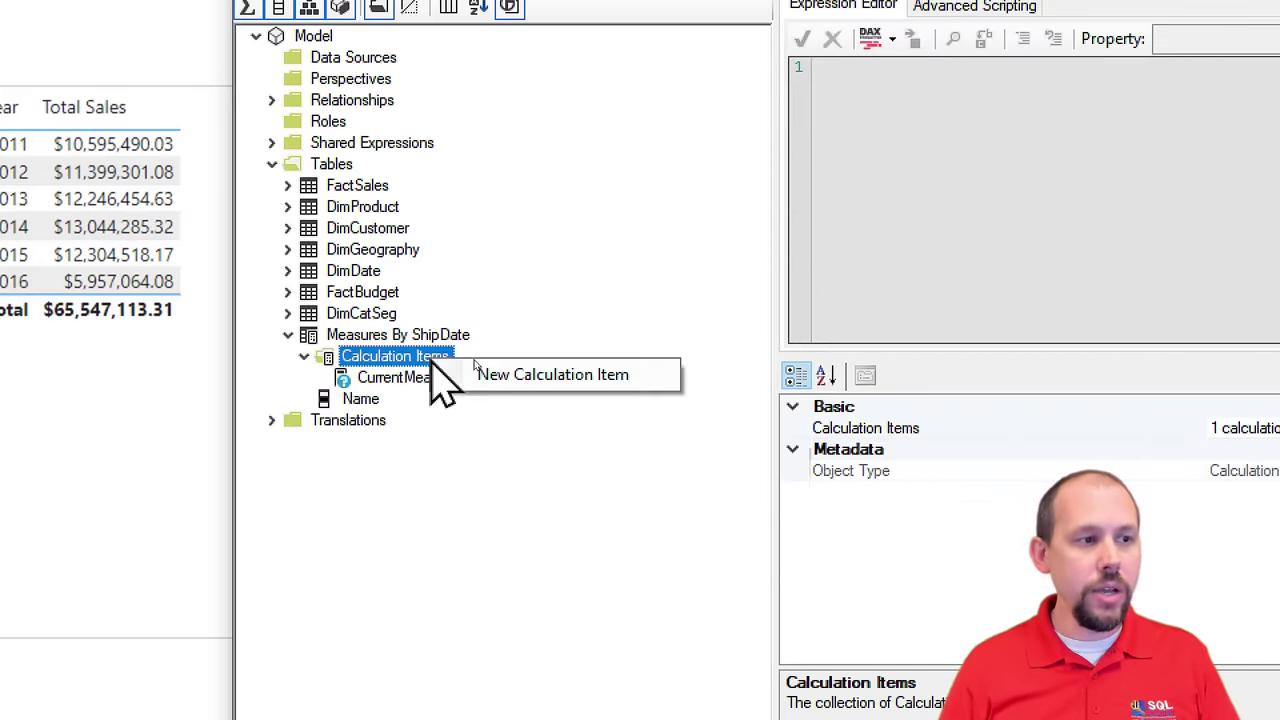
click(500, 376)
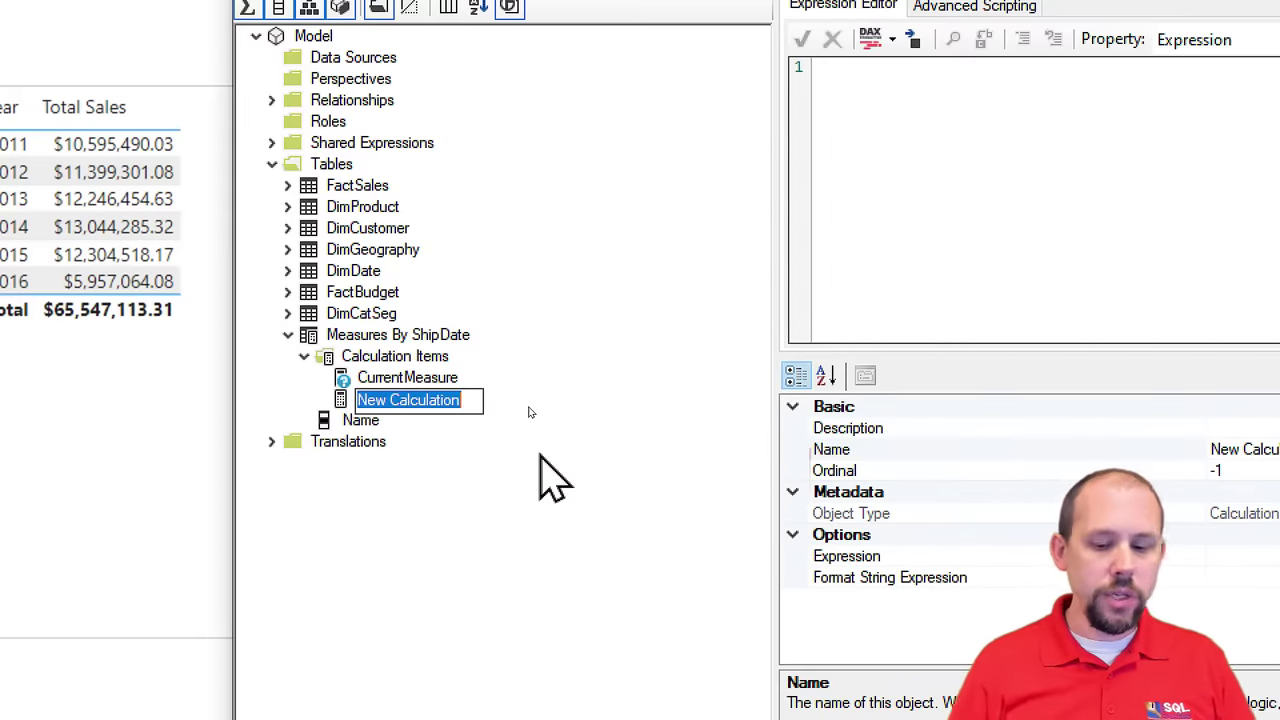
key(BackSpace)
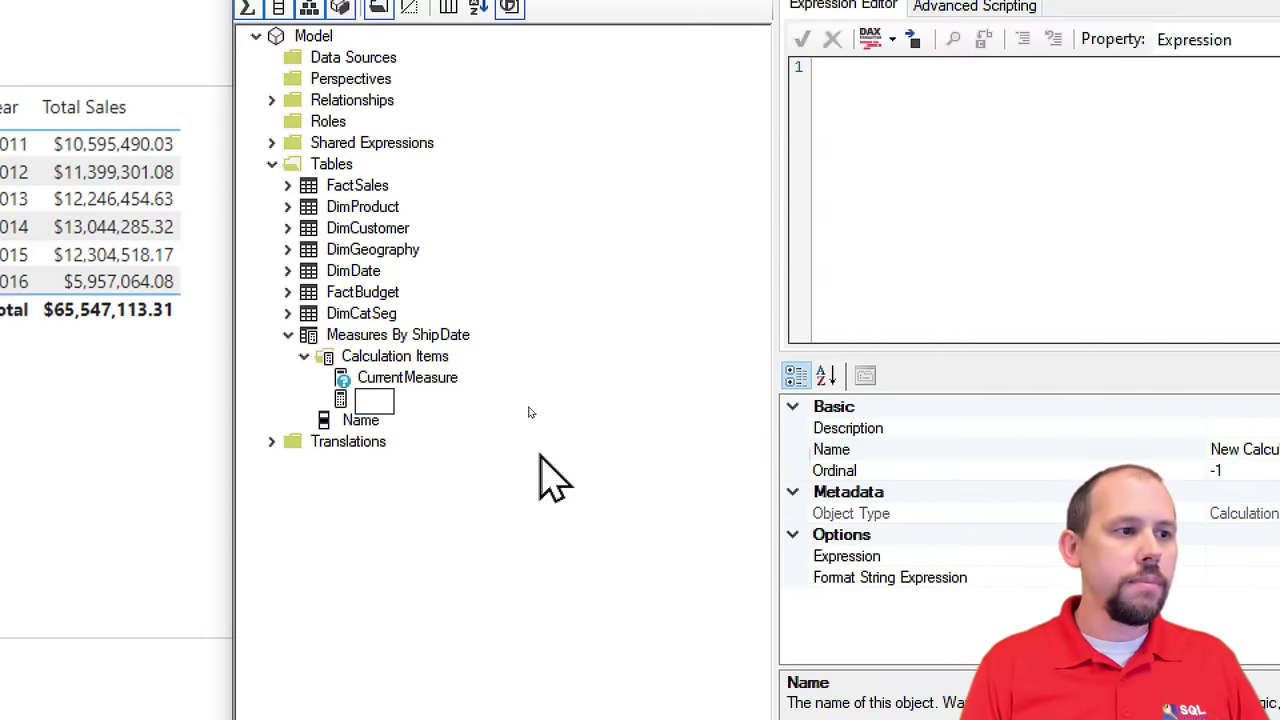
text(MEASURE)
key(BackSpace)
key(BackSpace)
key(BackSpace)
key(BackSpace)
key(BackSpace)
key(BackSpace)
key(BackSpace)
text(Ship)
key(BackSpace)
key(BackSpace)
key(BackSpace)
key(BackSpace)
text(byShipDate)
key(Return)
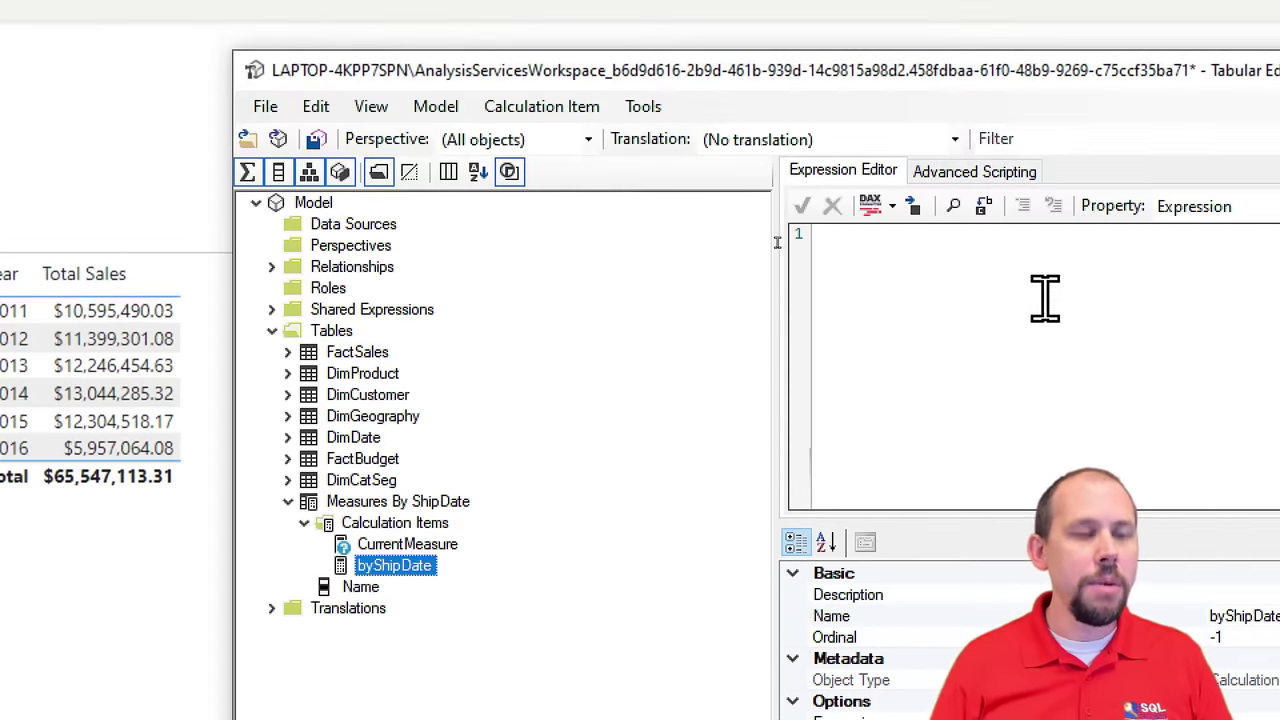
Step: Start the byShipDate expression with CALCULATE, SELECTEDMEASURE() as its first argument and an opened USERELATIONSHIP function on separate lines
click(1040, 294)
text(CALCULATE()
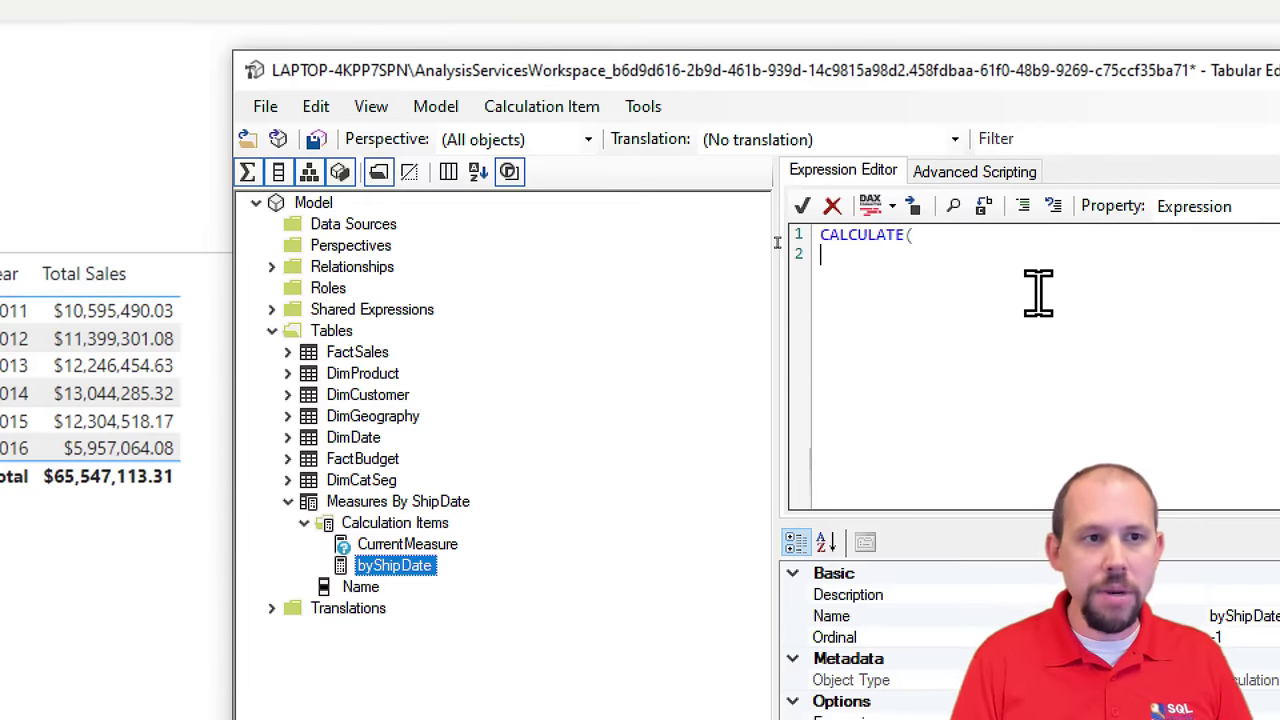
key(Return)
text(SELECTEDM)
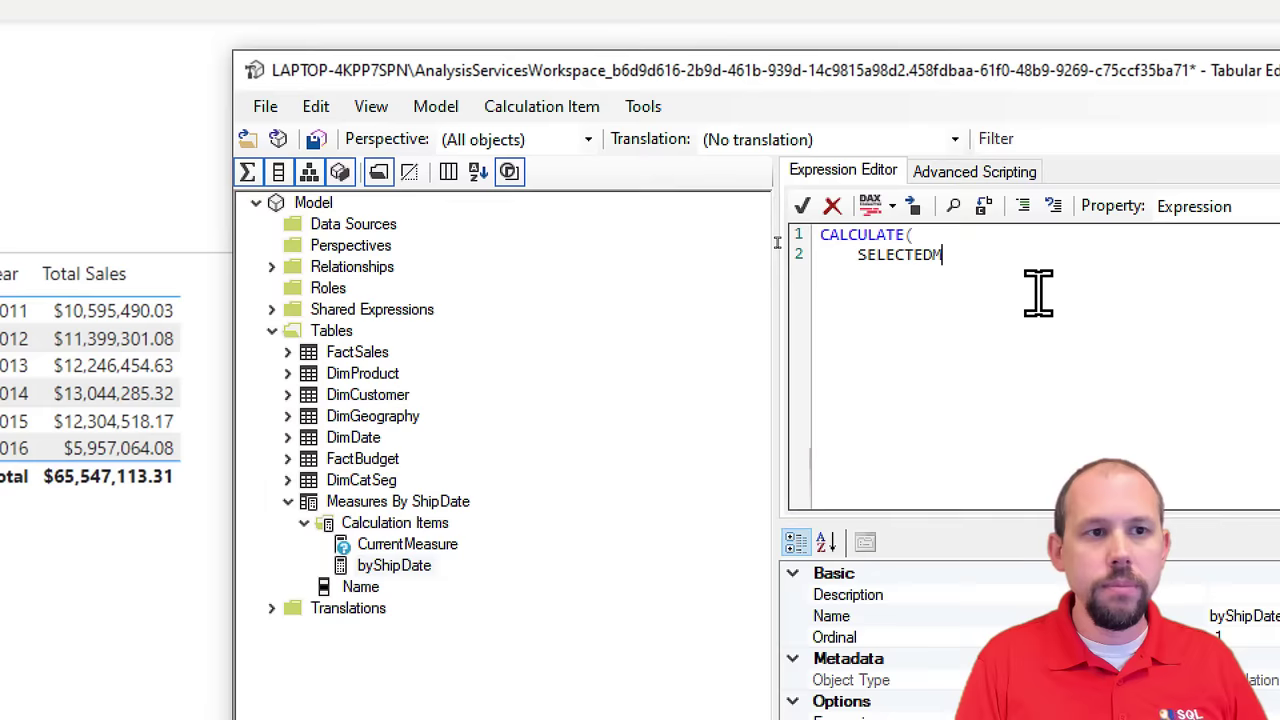
text(EASURE(),     )
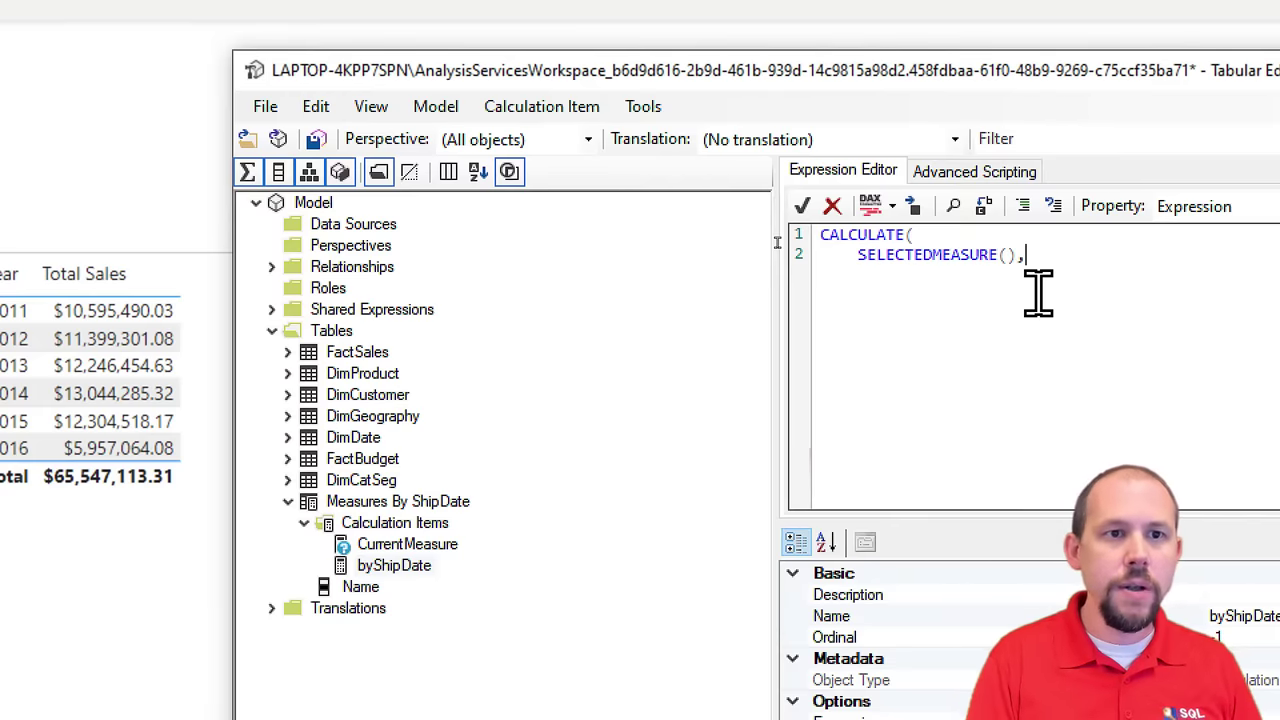
text(USERELATIONSHIP)
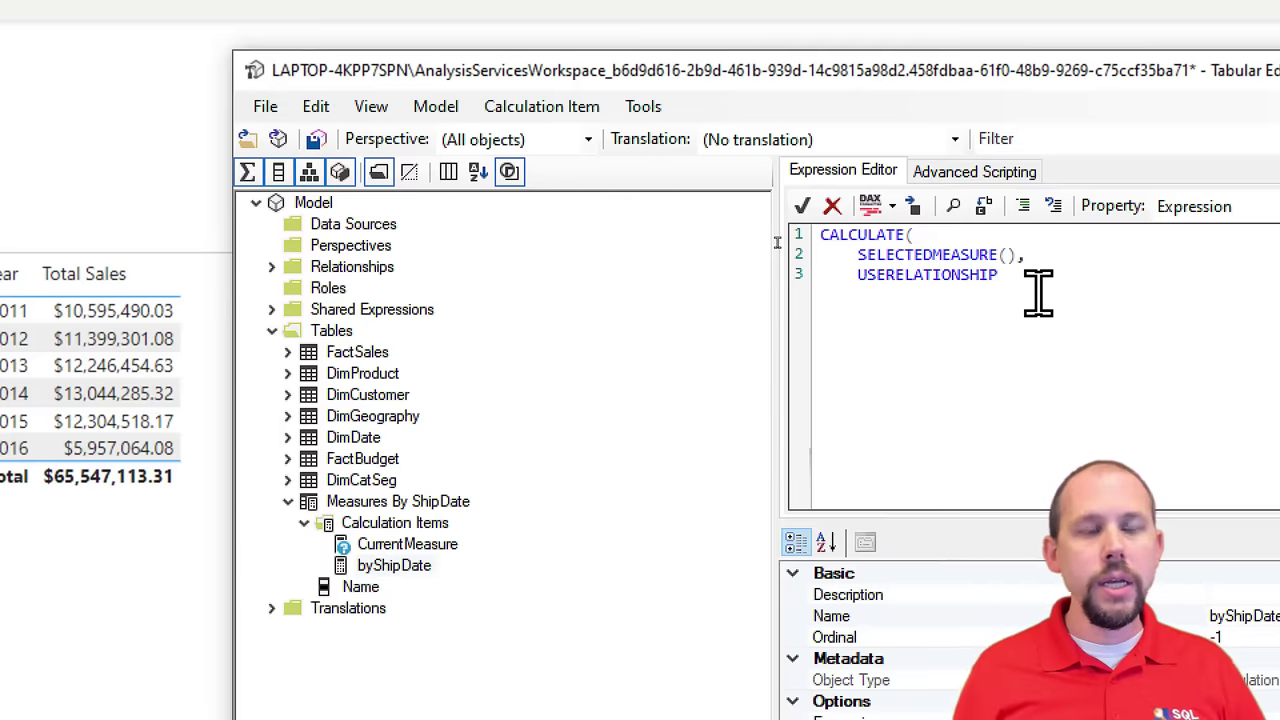
drag(849, 254, 1032, 256)
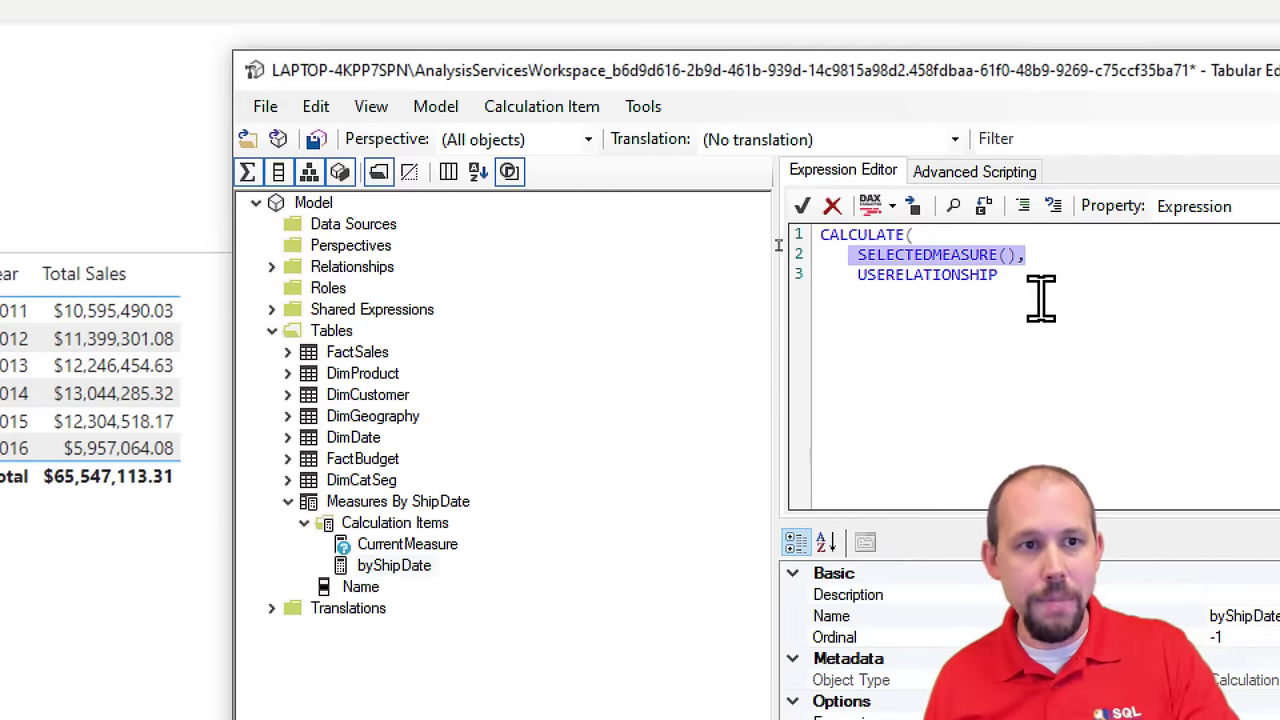
click(1037, 277)
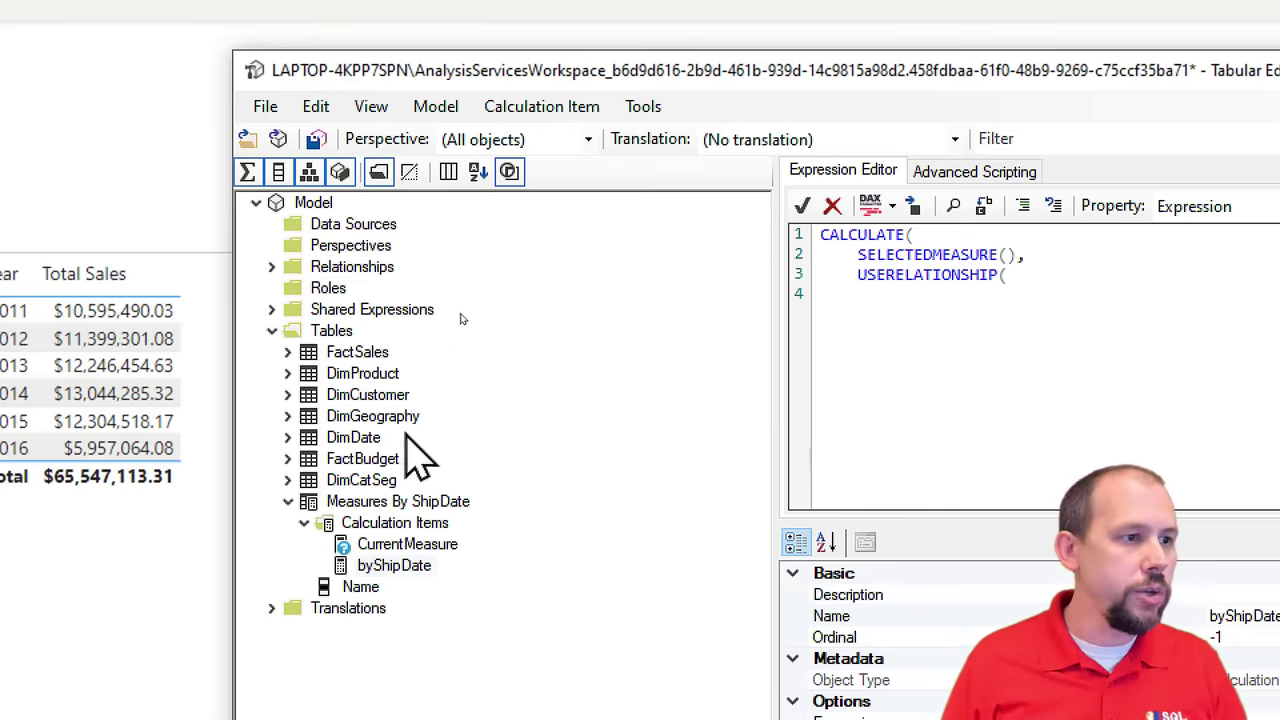
Step: Insert the Ship Date column of FactSales from the model tree as the first USERELATIONSHIP argument in the byShipDate expression
click(288, 352)
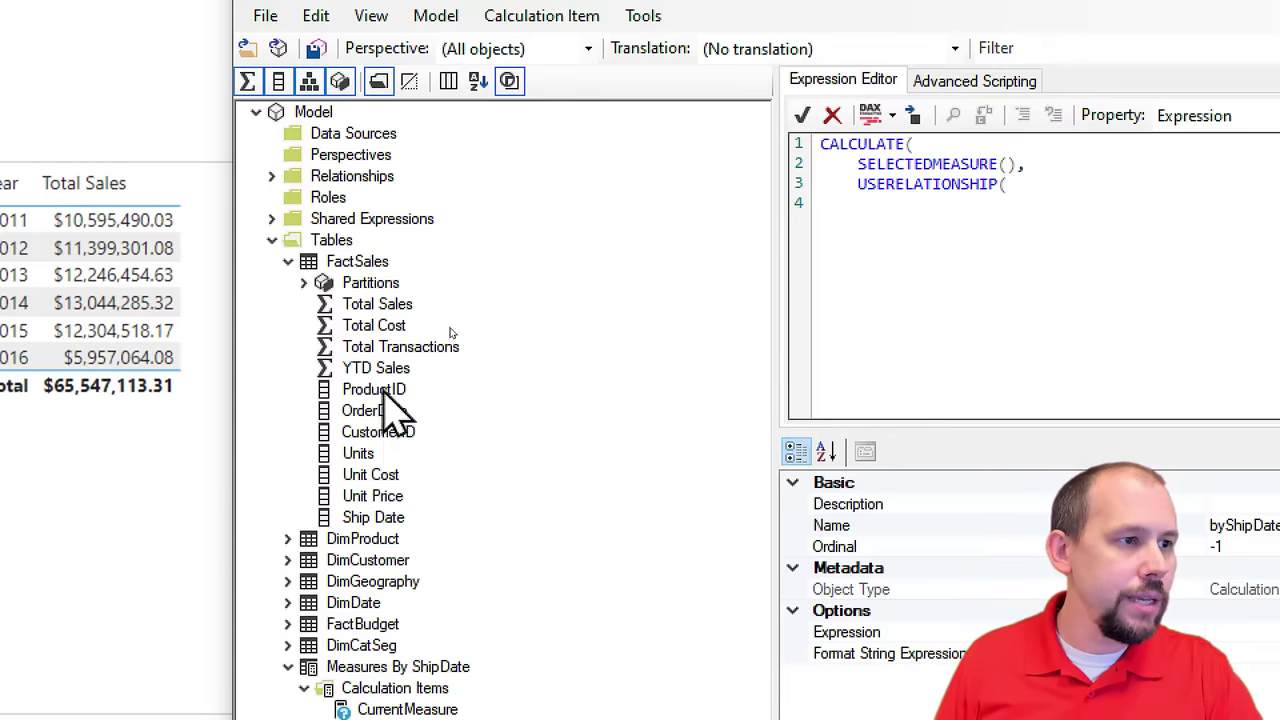
click(373, 518)
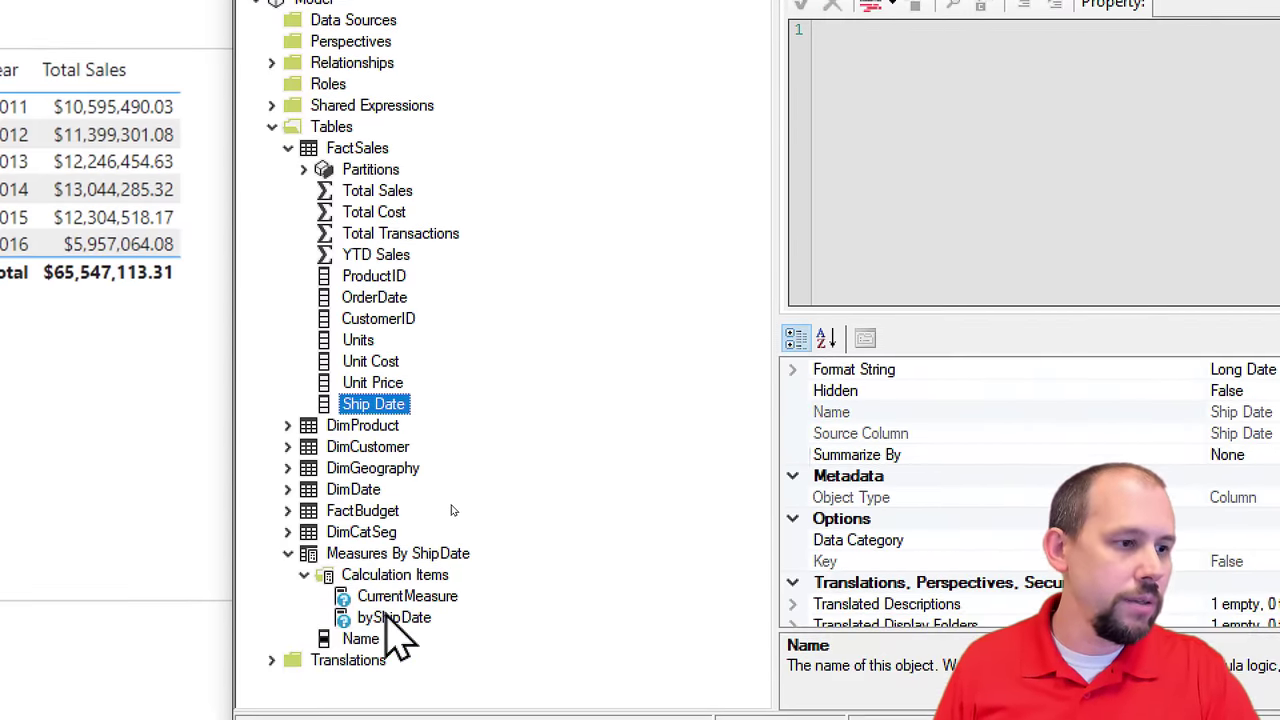
click(393, 617)
drag(373, 404, 974, 91)
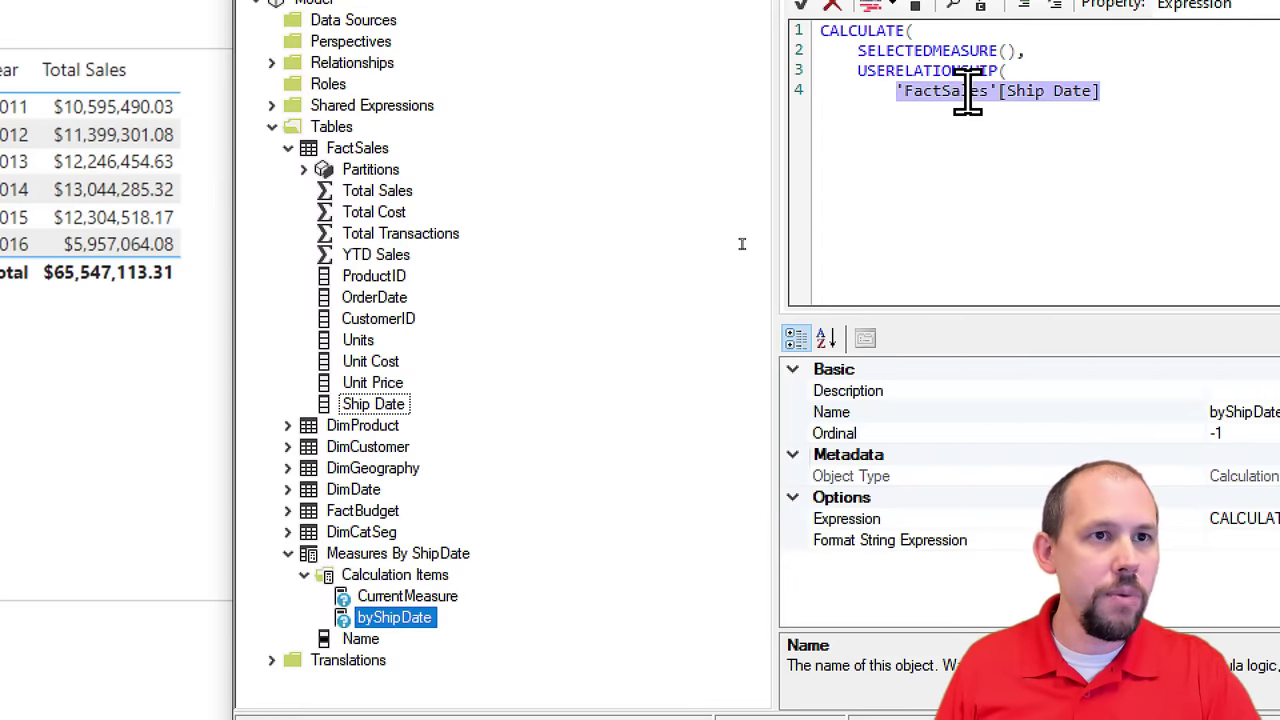
Step: Complete the byShipDate expression with 'DimDate'[Date] as the second USERELATIONSHIP argument, close both functions, and save the changes to the connected model
text(,)
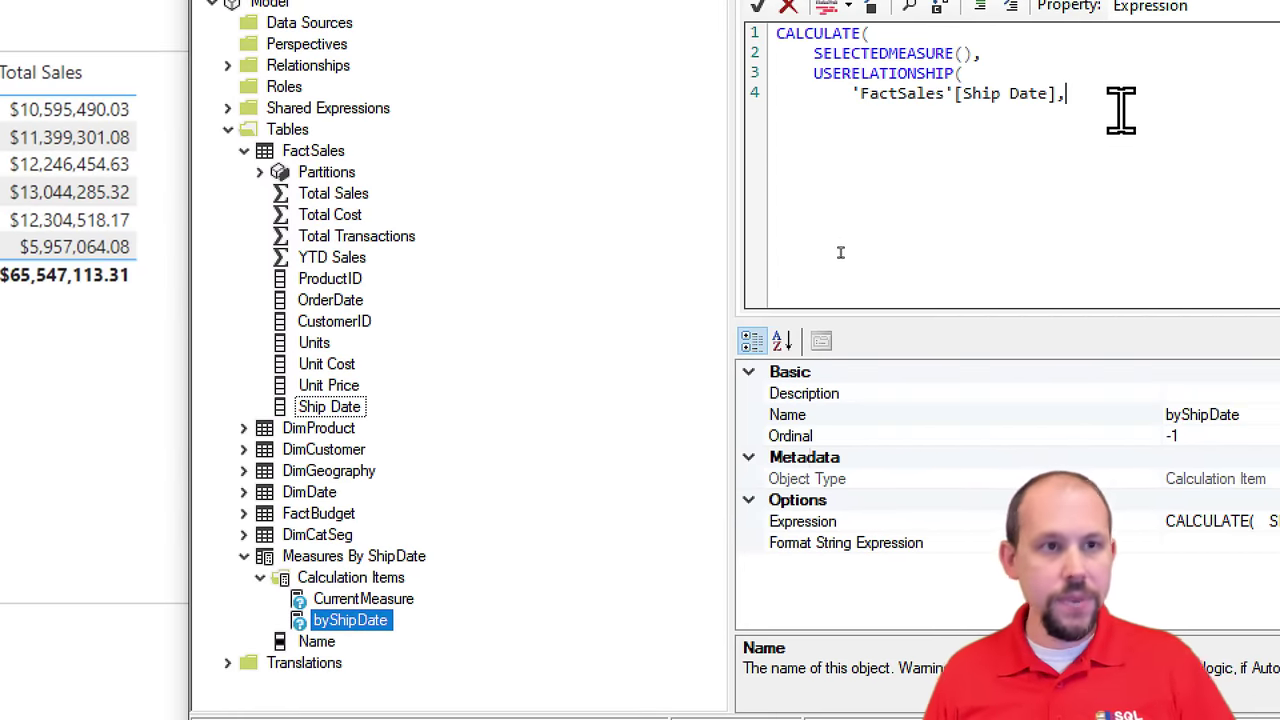
key(Return)
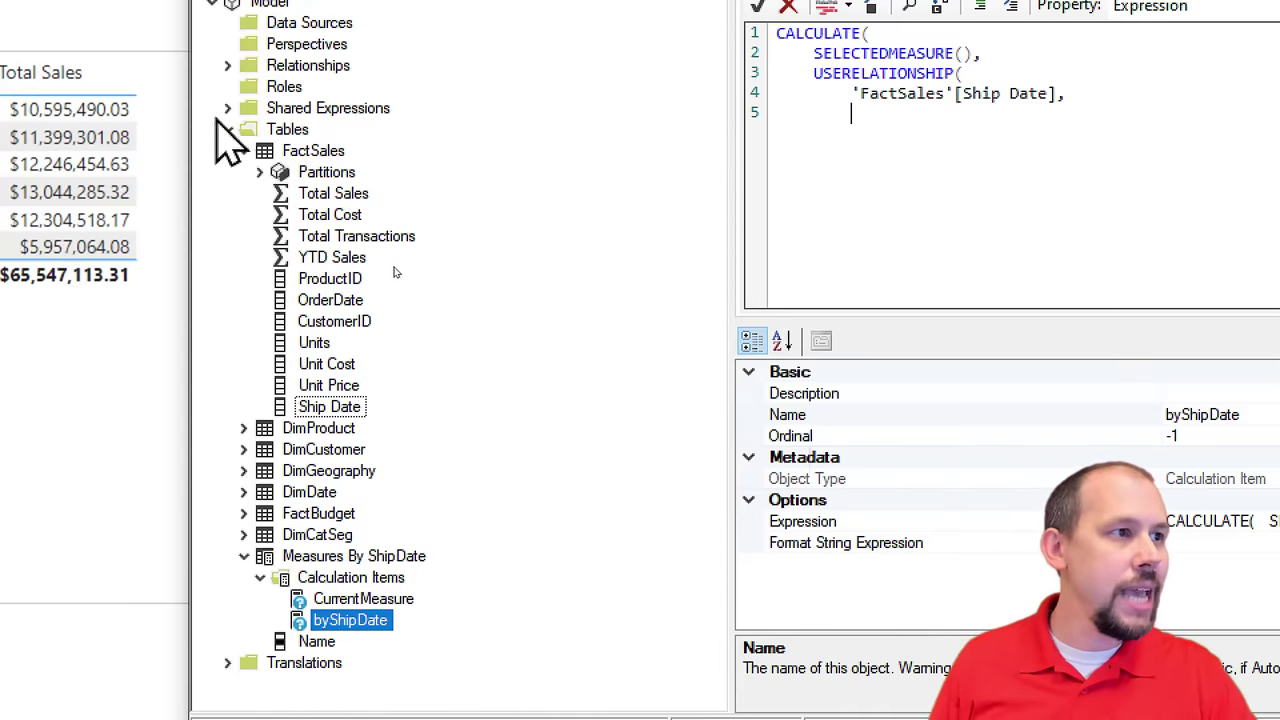
click(243, 150)
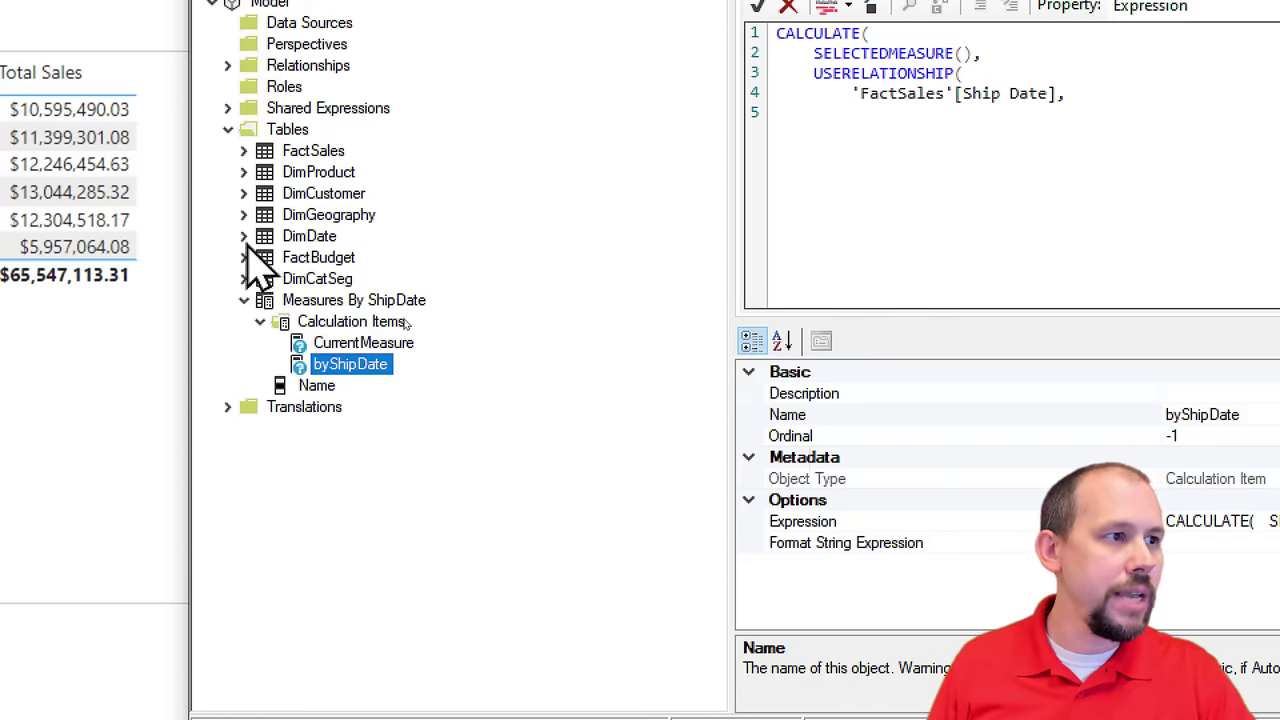
click(243, 236)
click(320, 282)
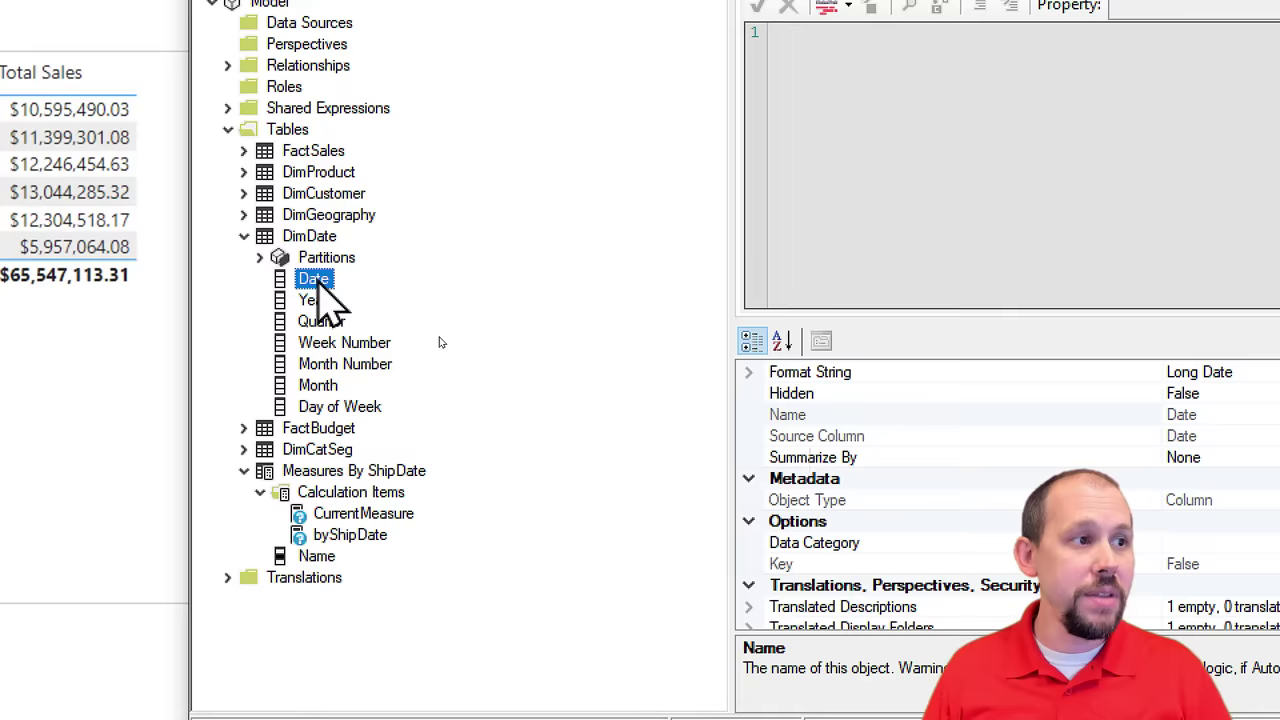
click(350, 532)
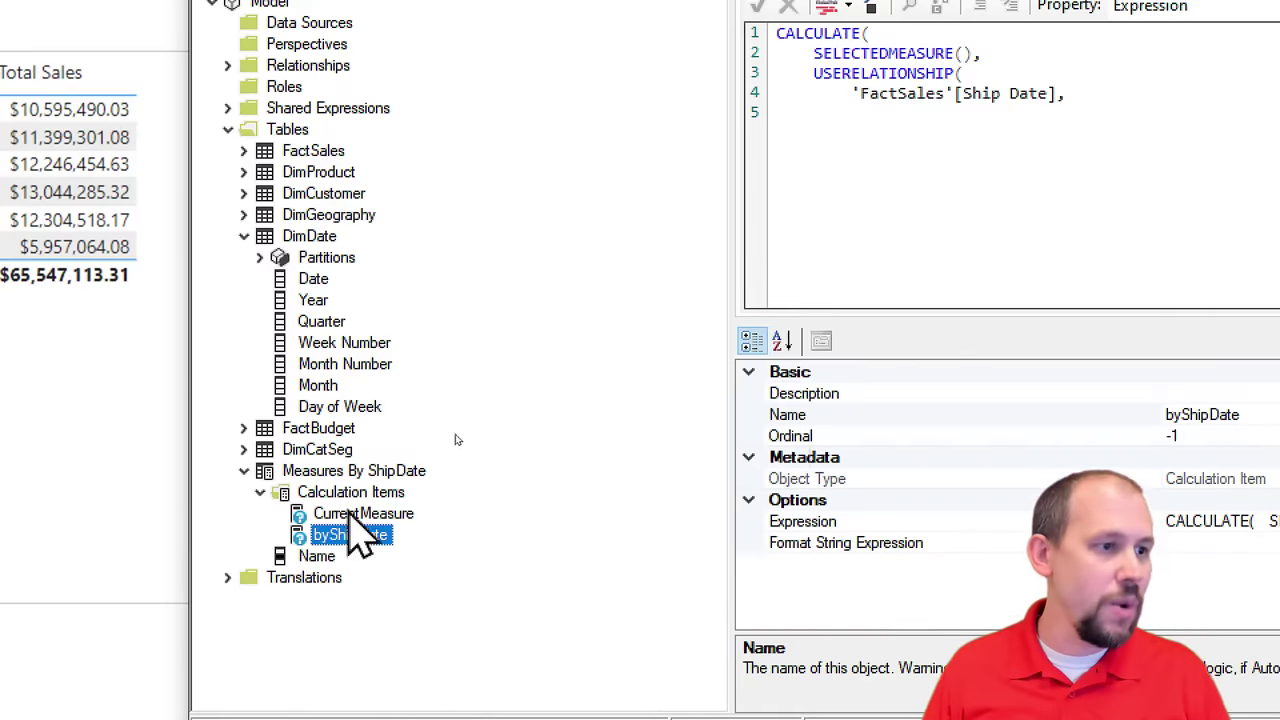
click(320, 283)
click(350, 534)
drag(315, 283, 997, 137)
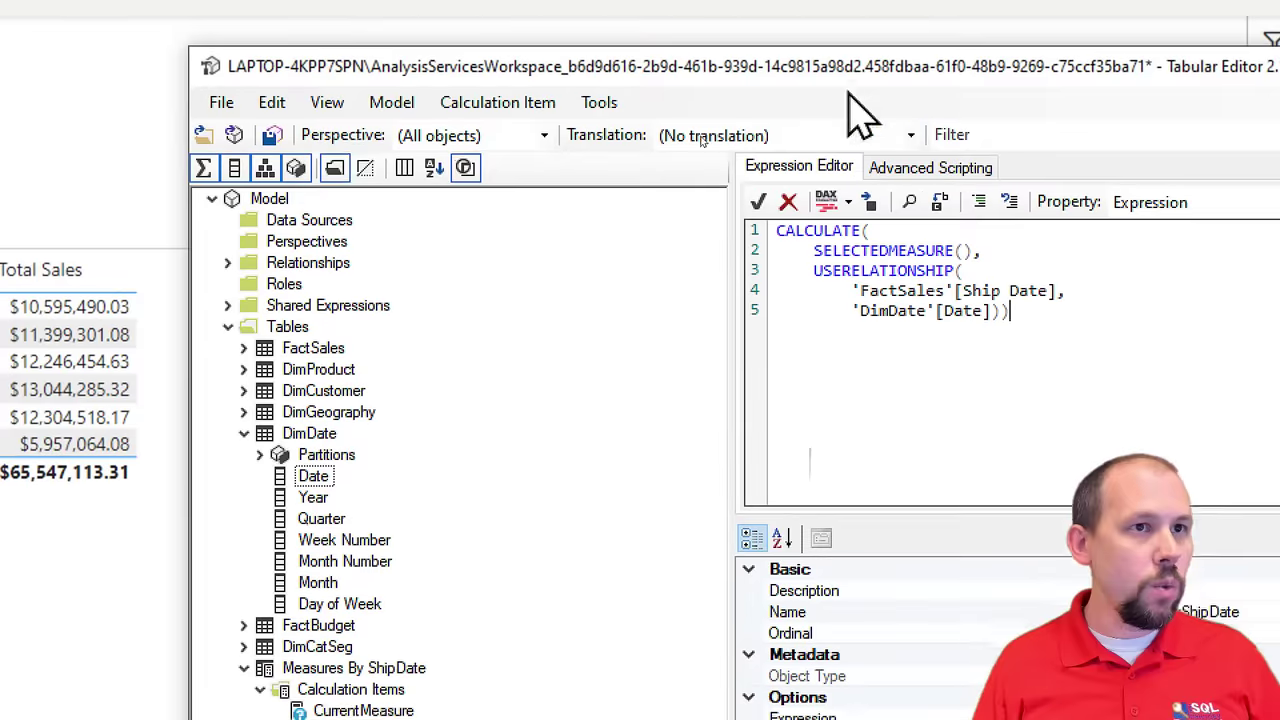
click(272, 151)
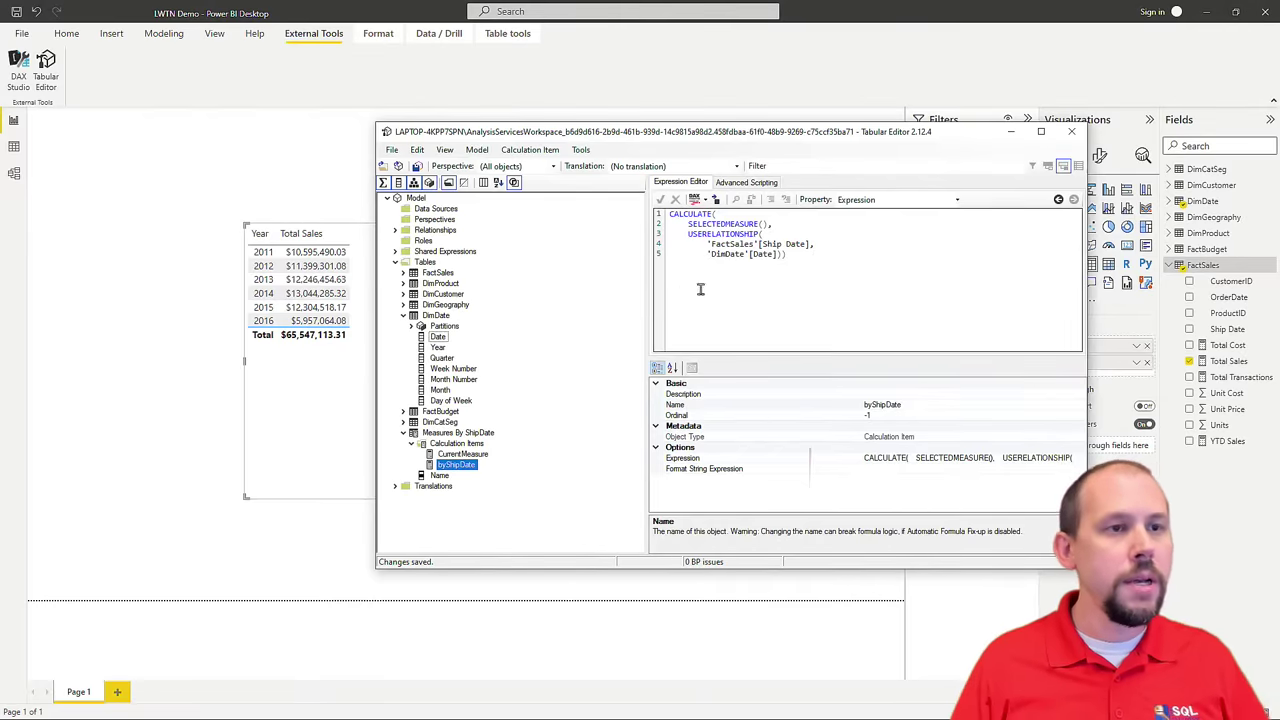
Step: Switch between the LWTN Demo report and Tabular Editor to check whether the saved calculation group is listed among the report's fields
click(1010, 131)
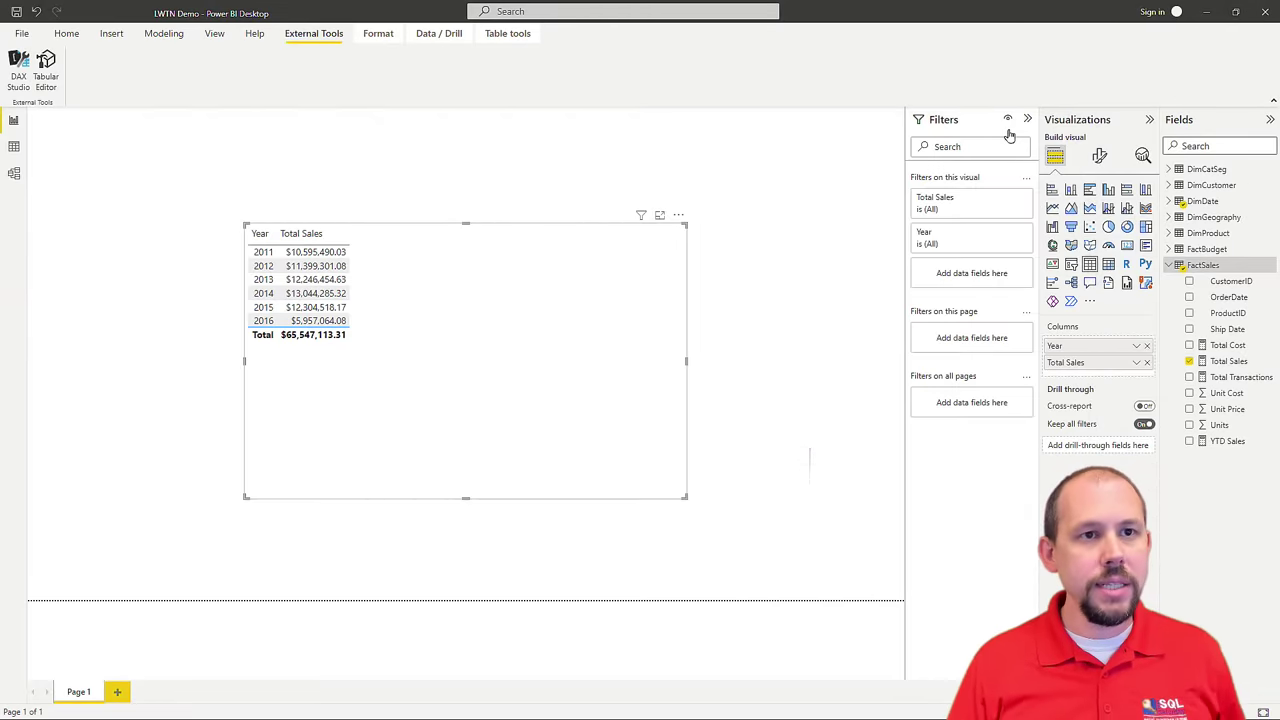
click(843, 192)
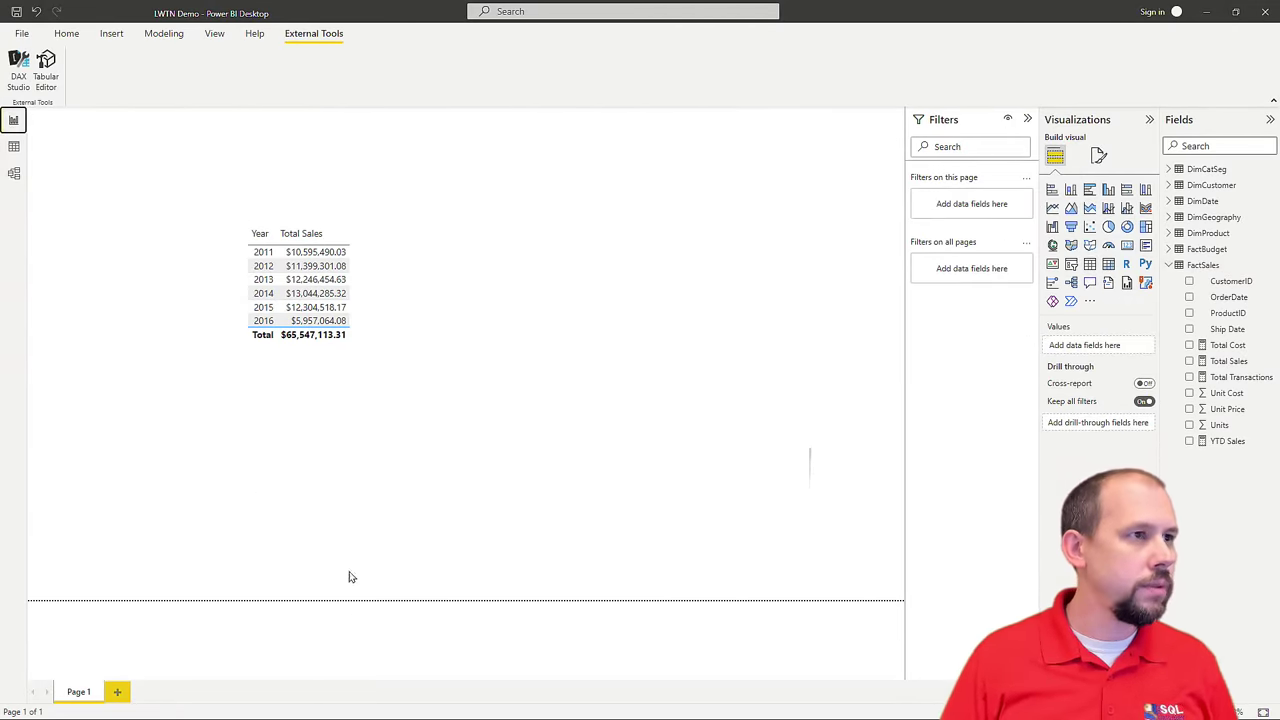
click(62, 34)
click(650, 330)
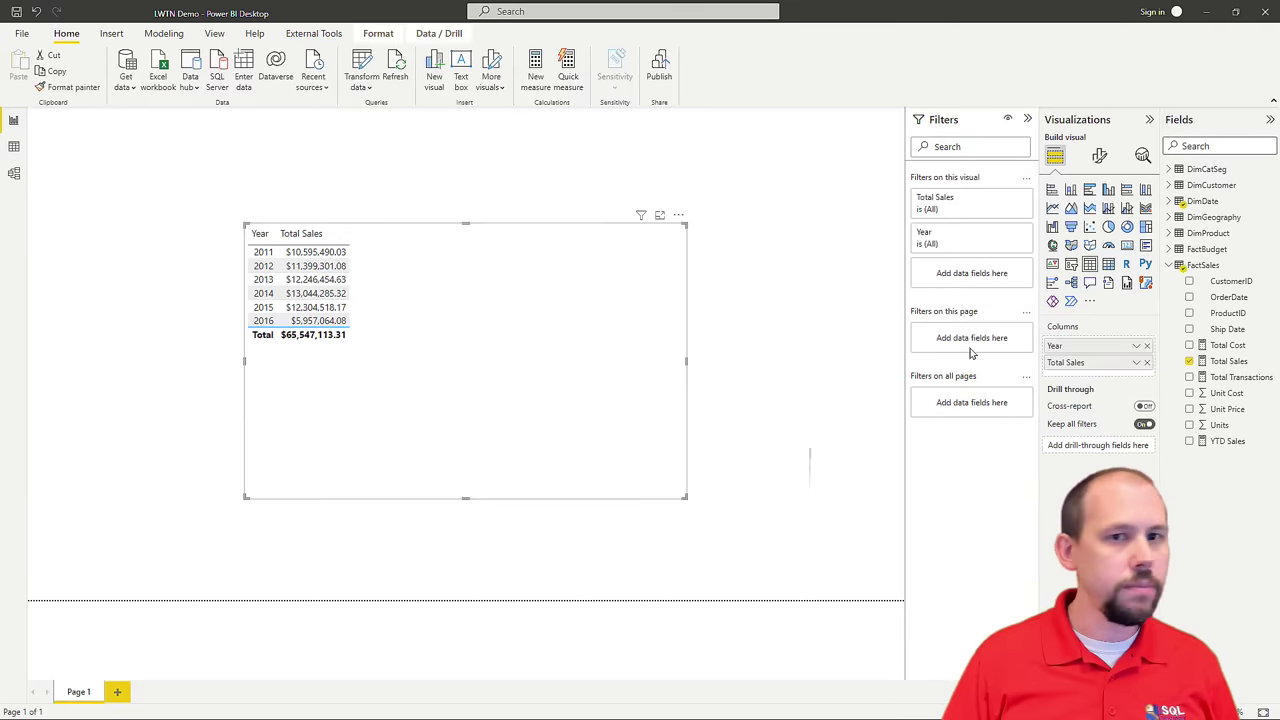
click(1170, 266)
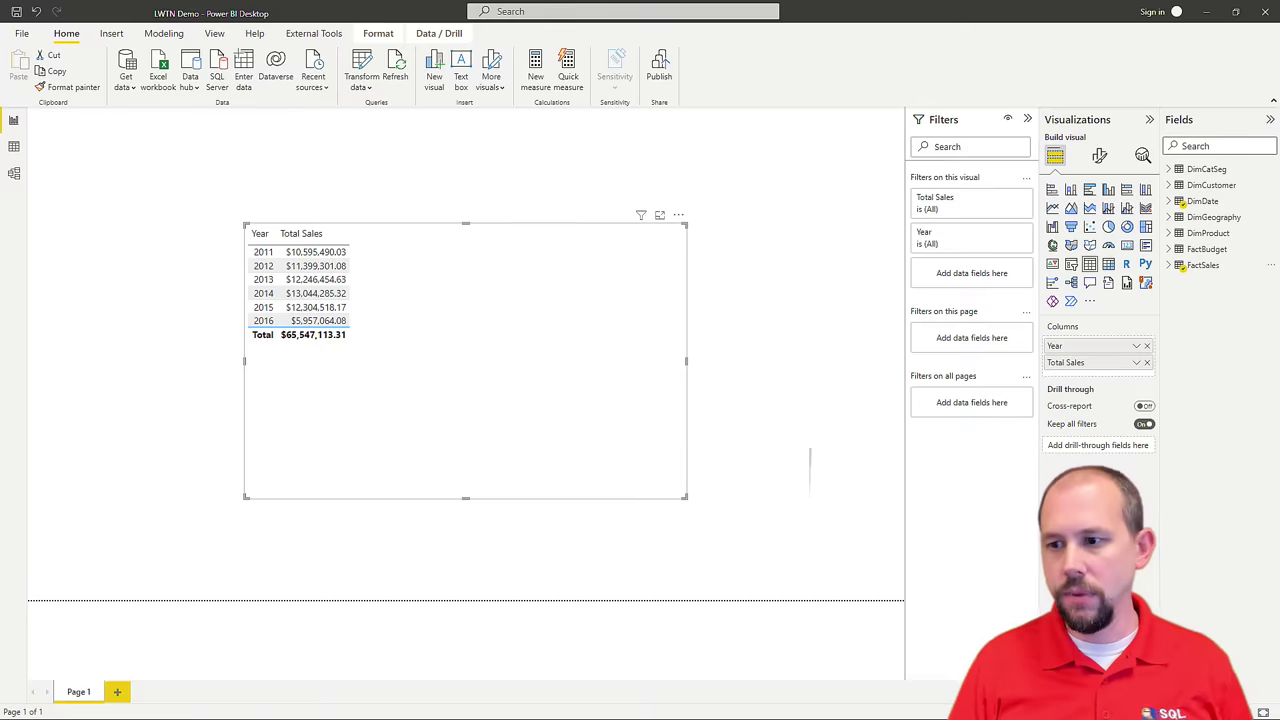
key(alt+Tab)
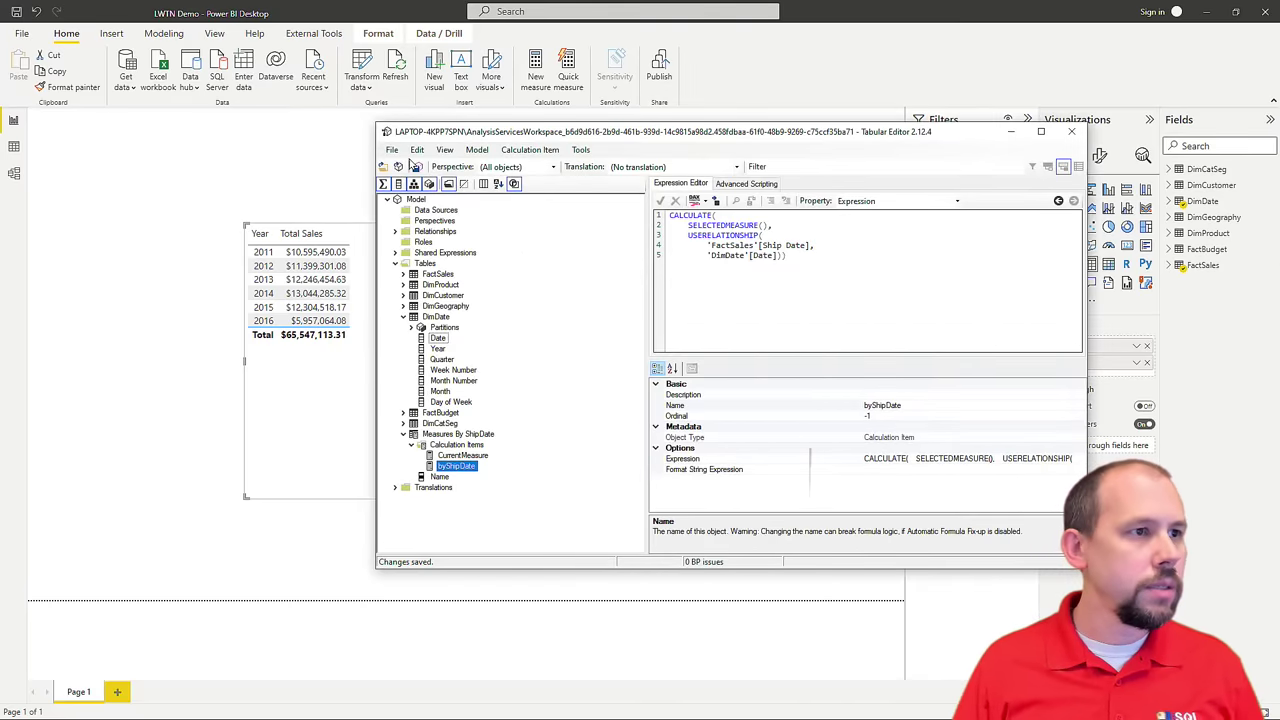
key(alt+Tab)
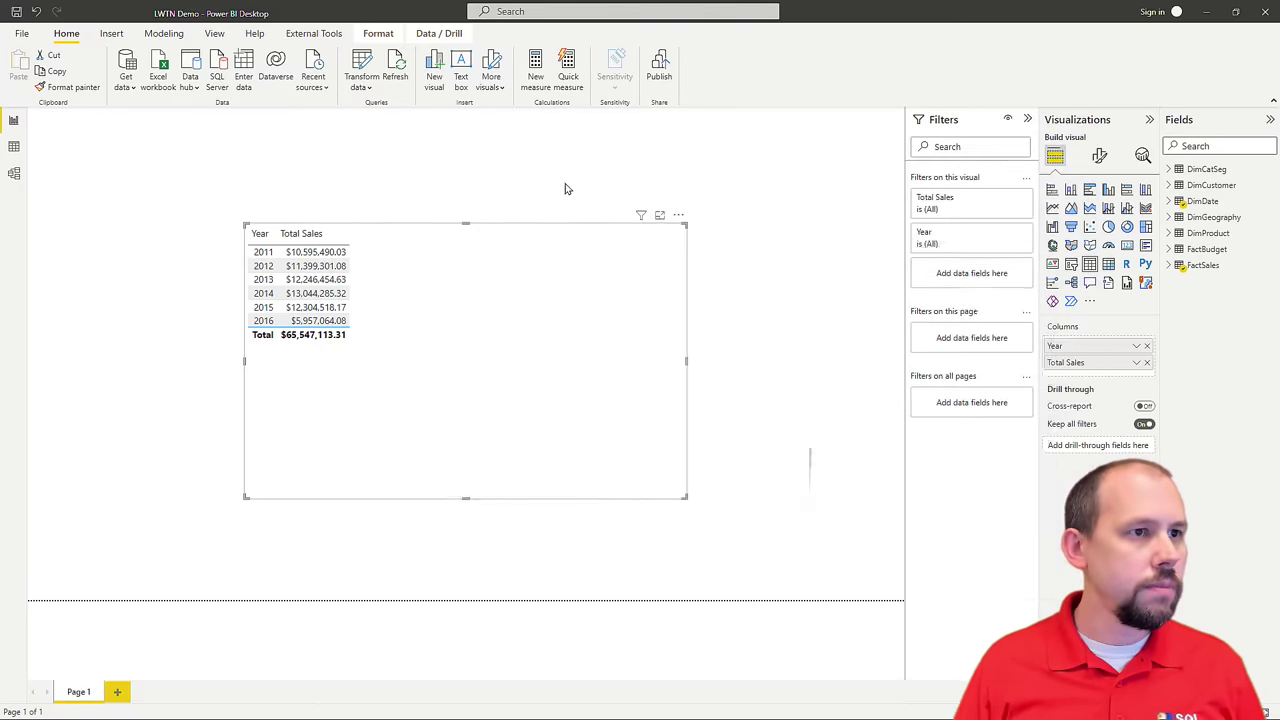
click(565, 189)
click(563, 363)
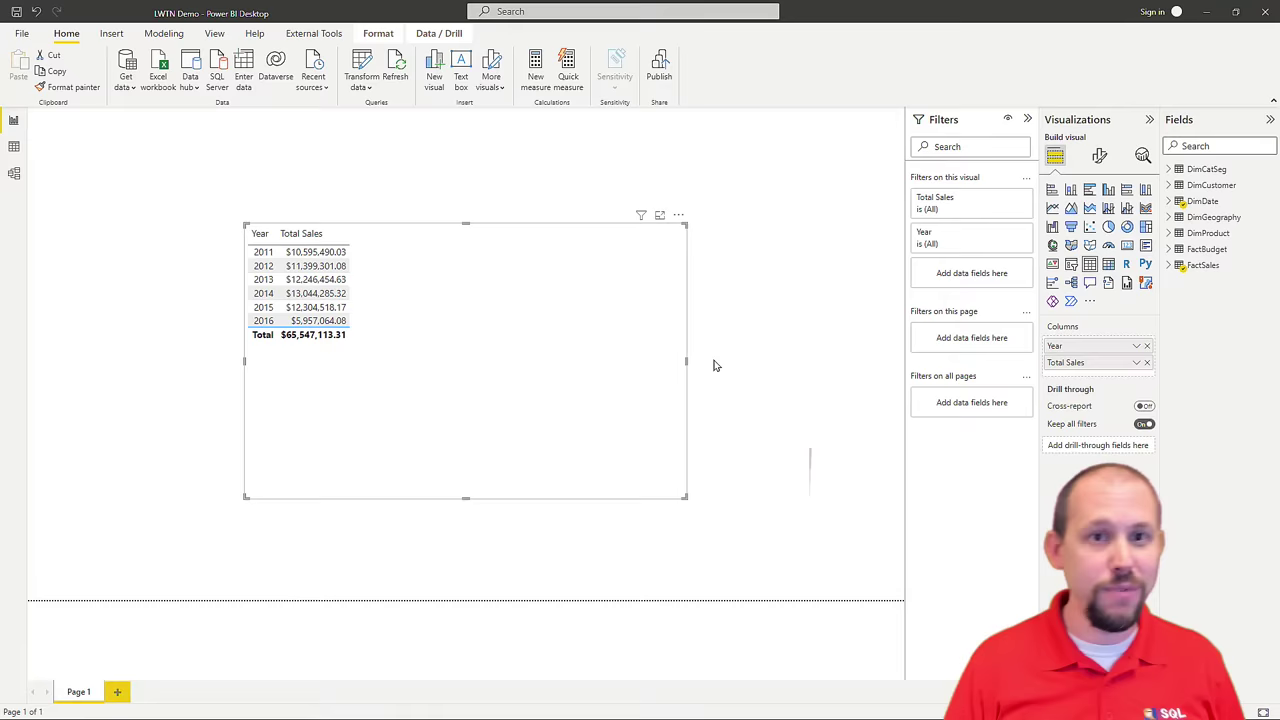
key(alt+Tab)
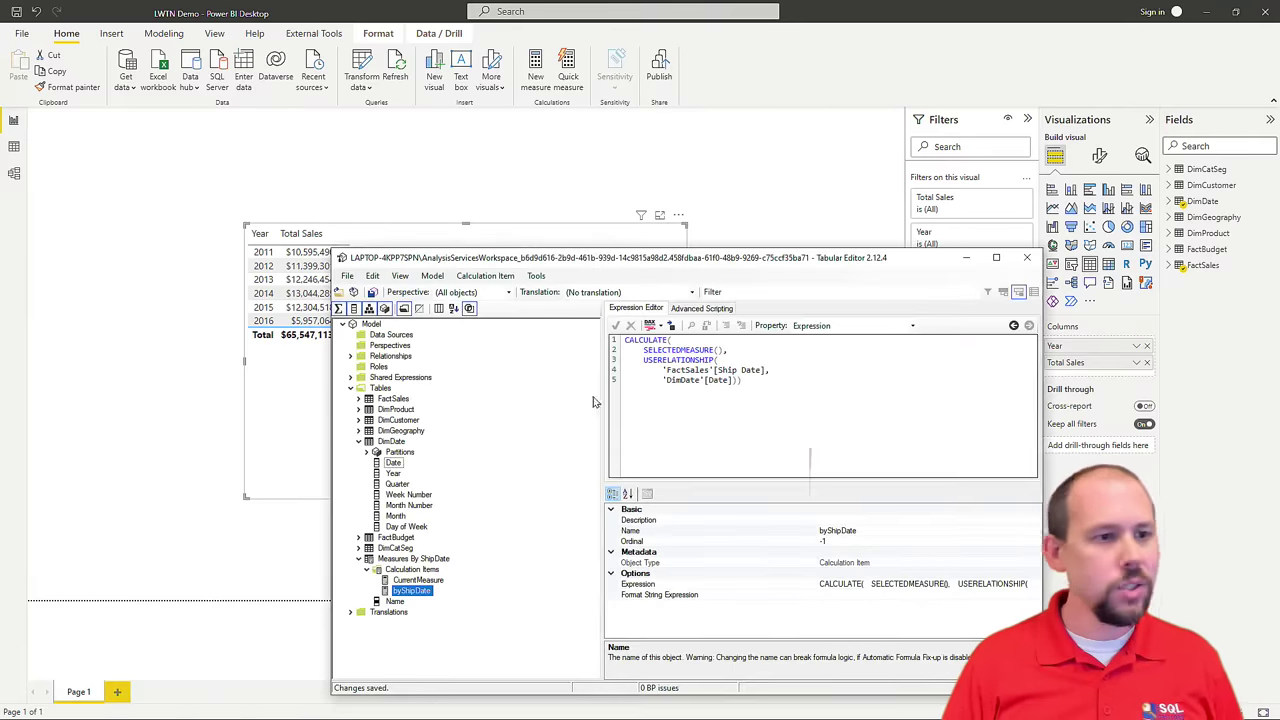
drag(665, 262, 663, 156)
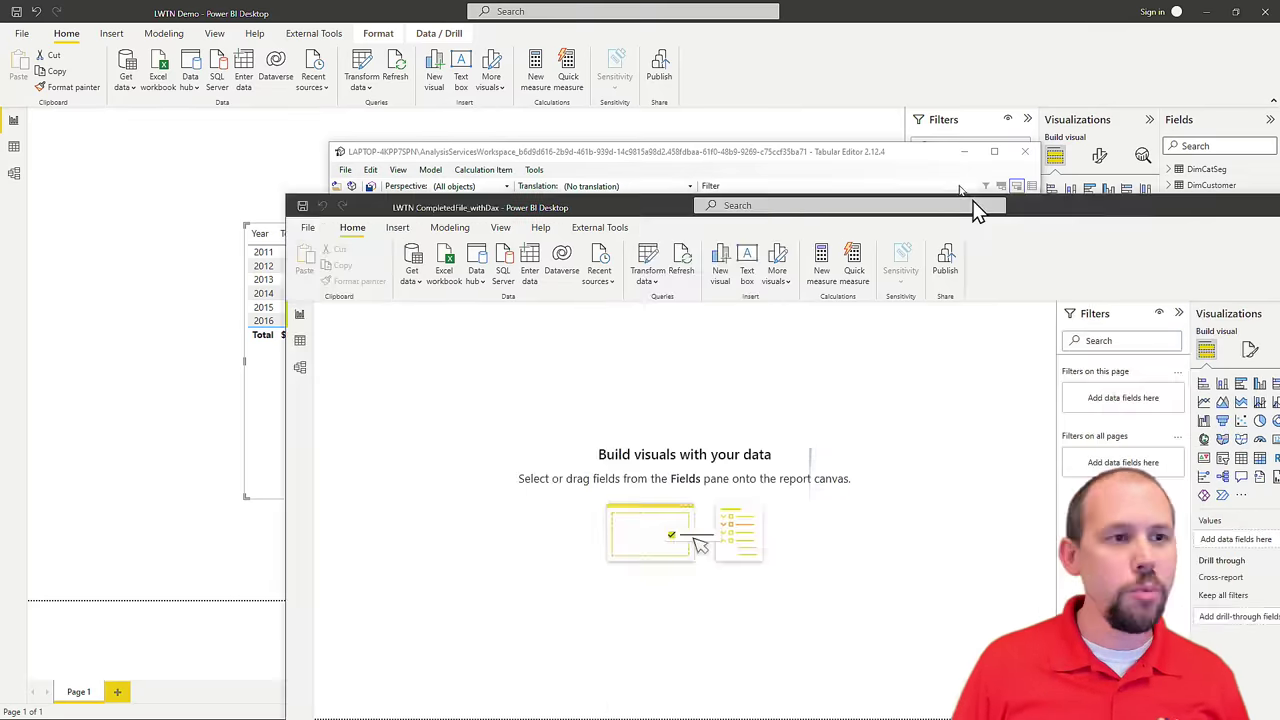
Step: Maximize the LWTN CompletedFile_withDax report, expand the Measures by Ship Date table, and widen the field list to read its full name
double_click(980, 208)
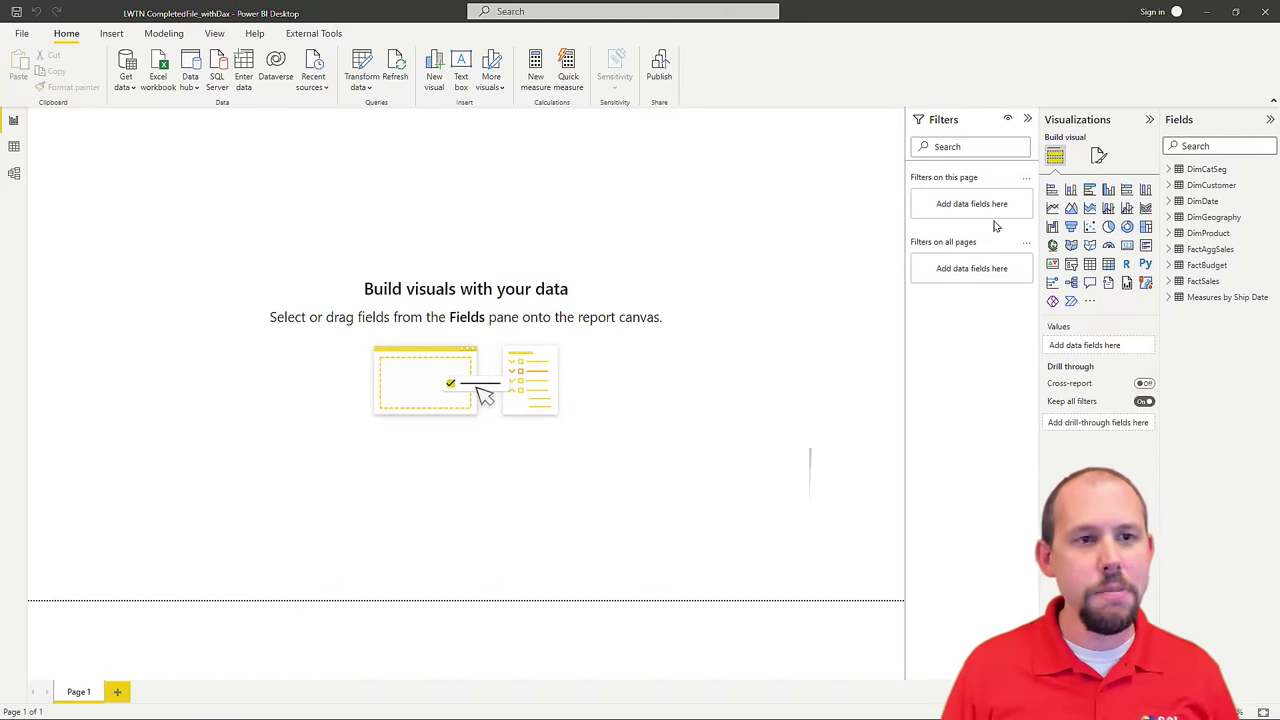
click(1171, 299)
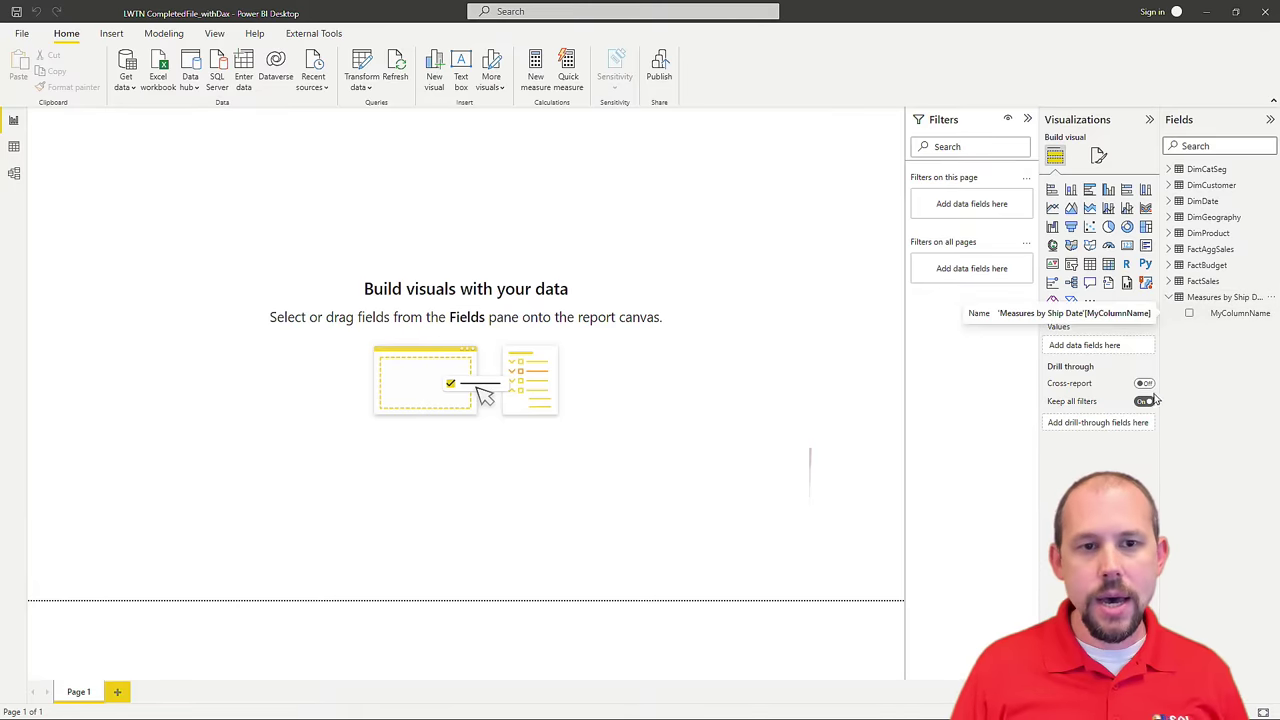
drag(1151, 421, 1113, 380)
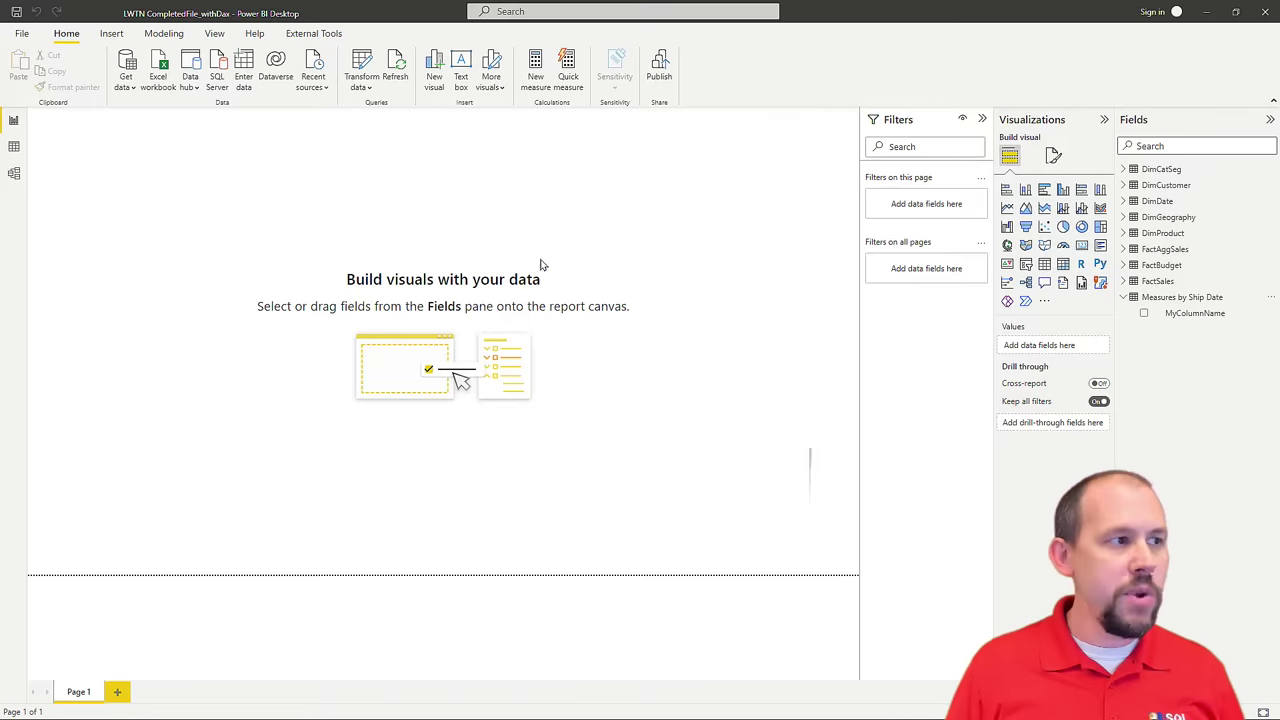
Step: Add an enlarged matrix visual to Page 1 with Year from DimDate as its rows
click(1044, 264)
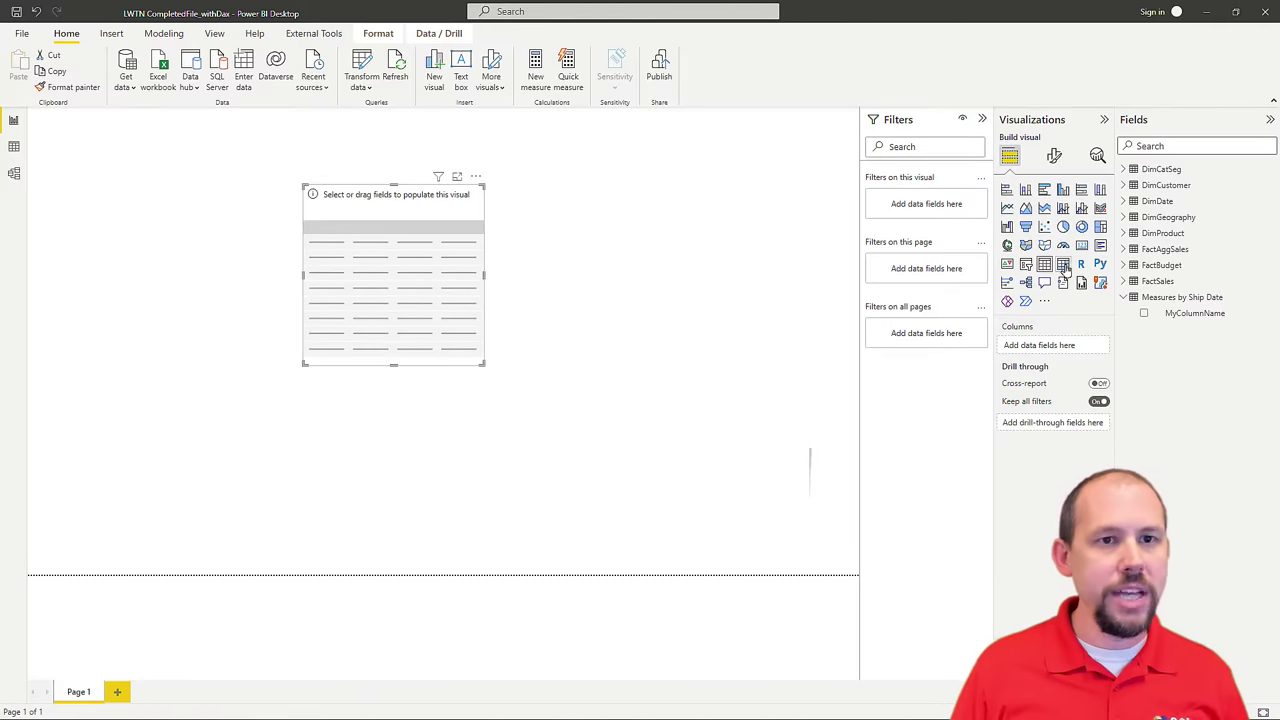
click(1064, 265)
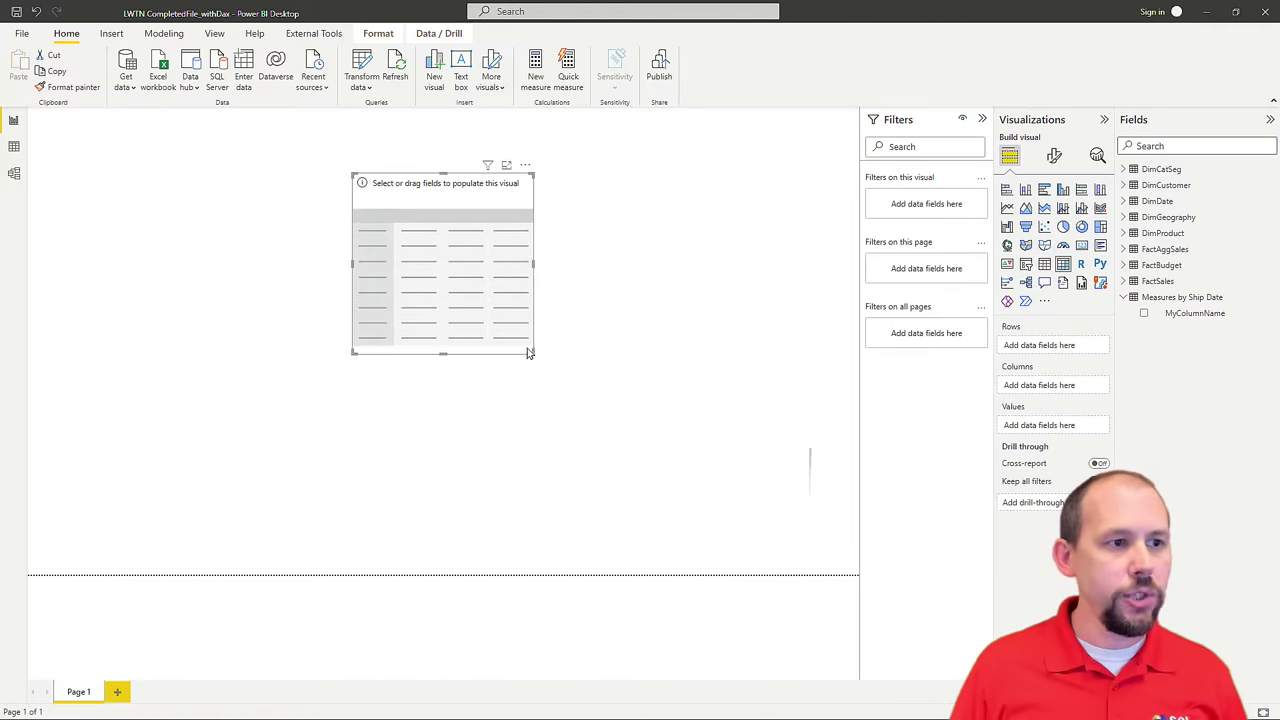
drag(529, 353, 667, 425)
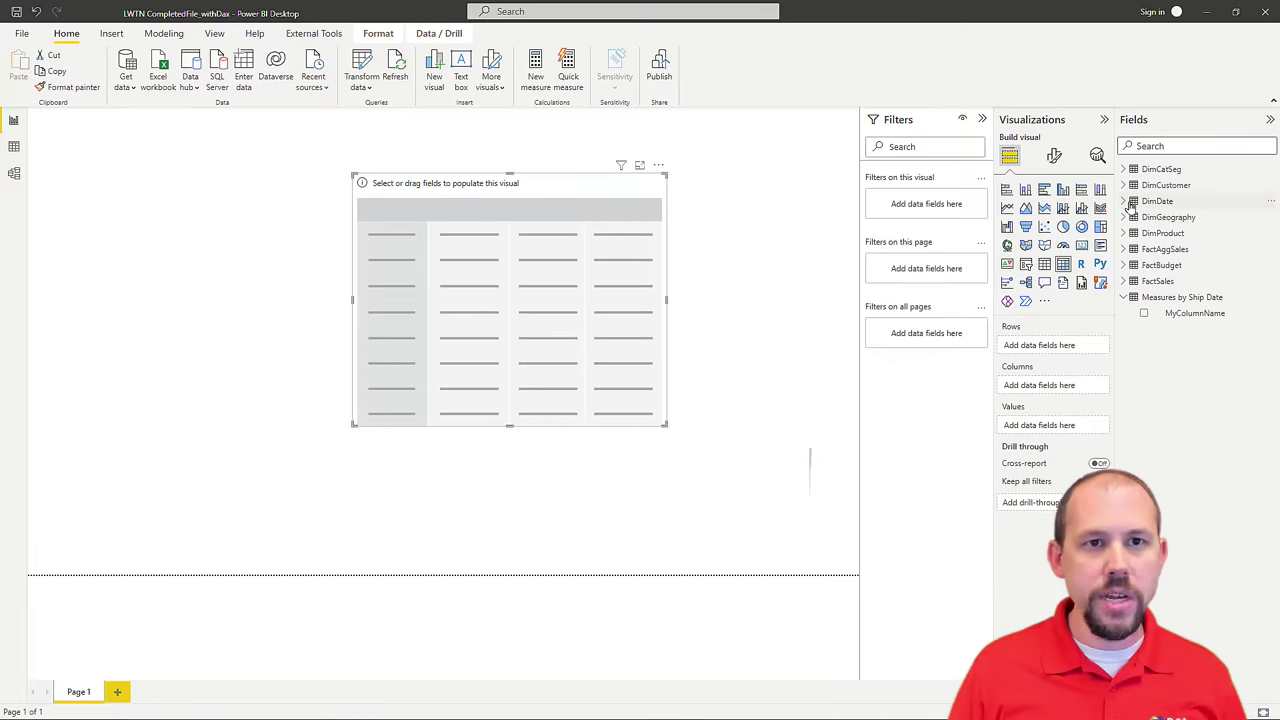
click(1127, 202)
drag(1172, 313, 486, 314)
drag(665, 424, 730, 437)
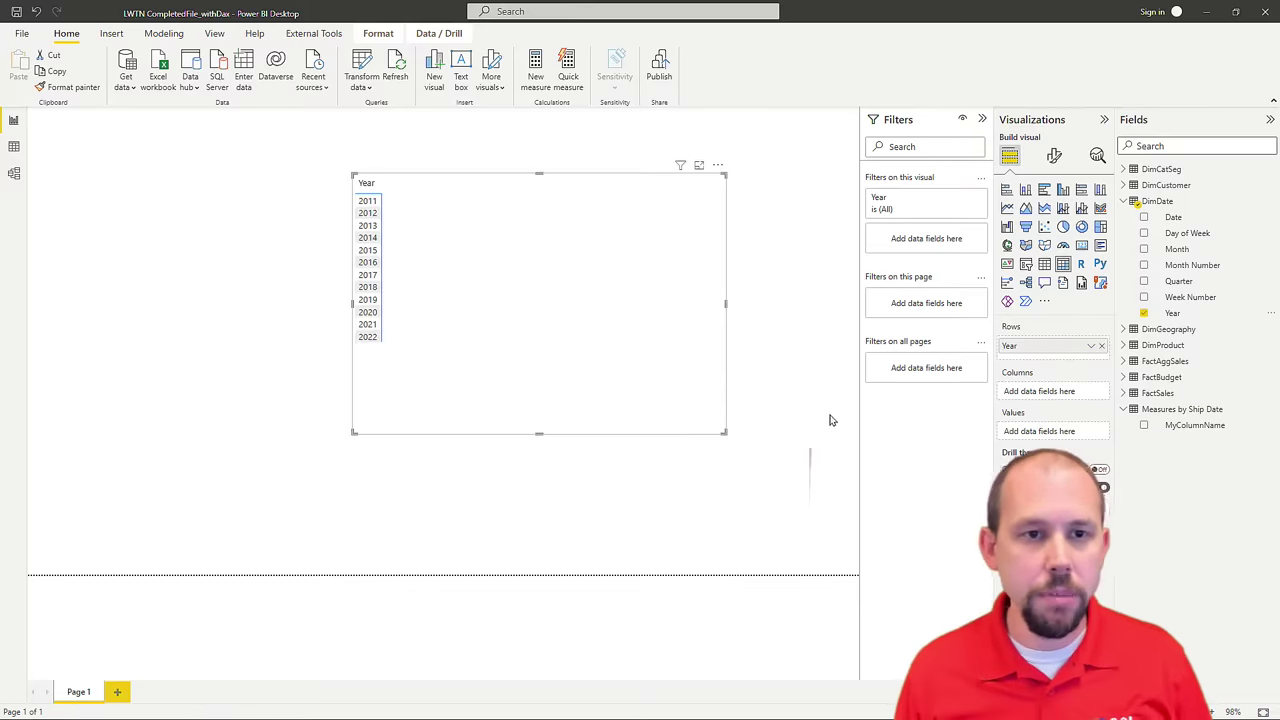
Step: Add Total Sales from FactSales as the matrix values and MyColumnName from Measures by Ship Date as its columns
click(1122, 394)
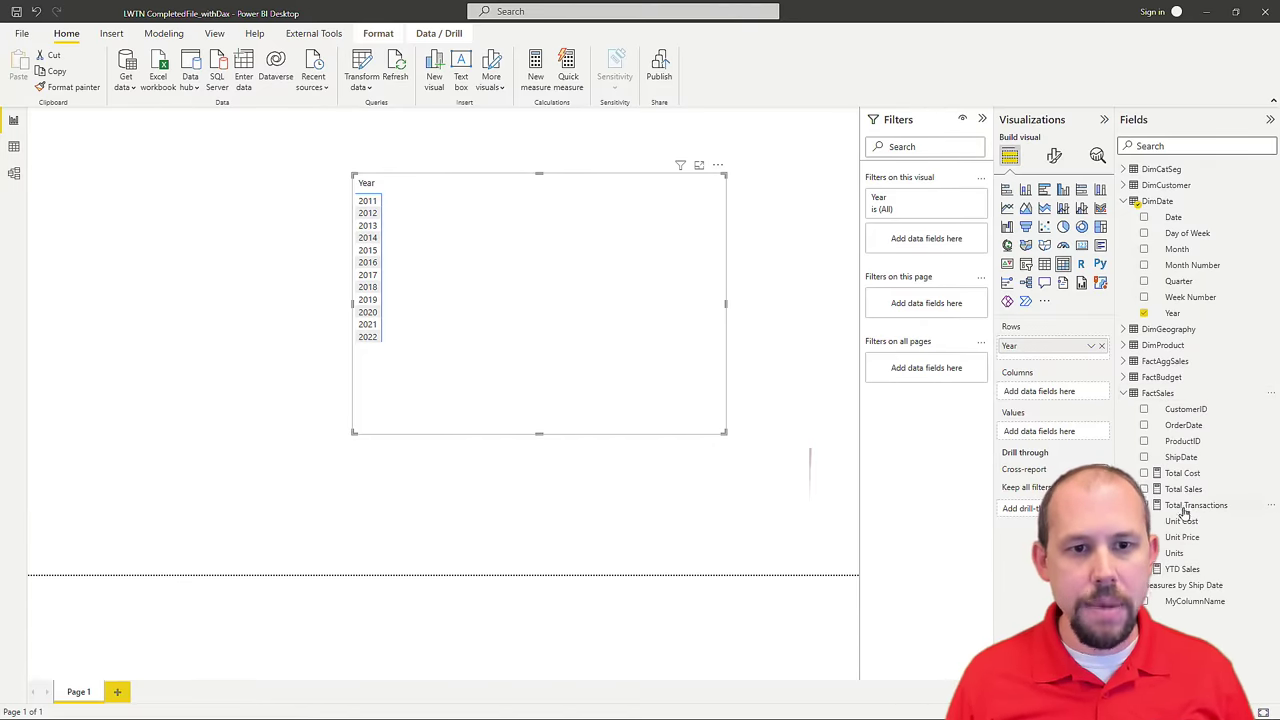
drag(1187, 492, 547, 331)
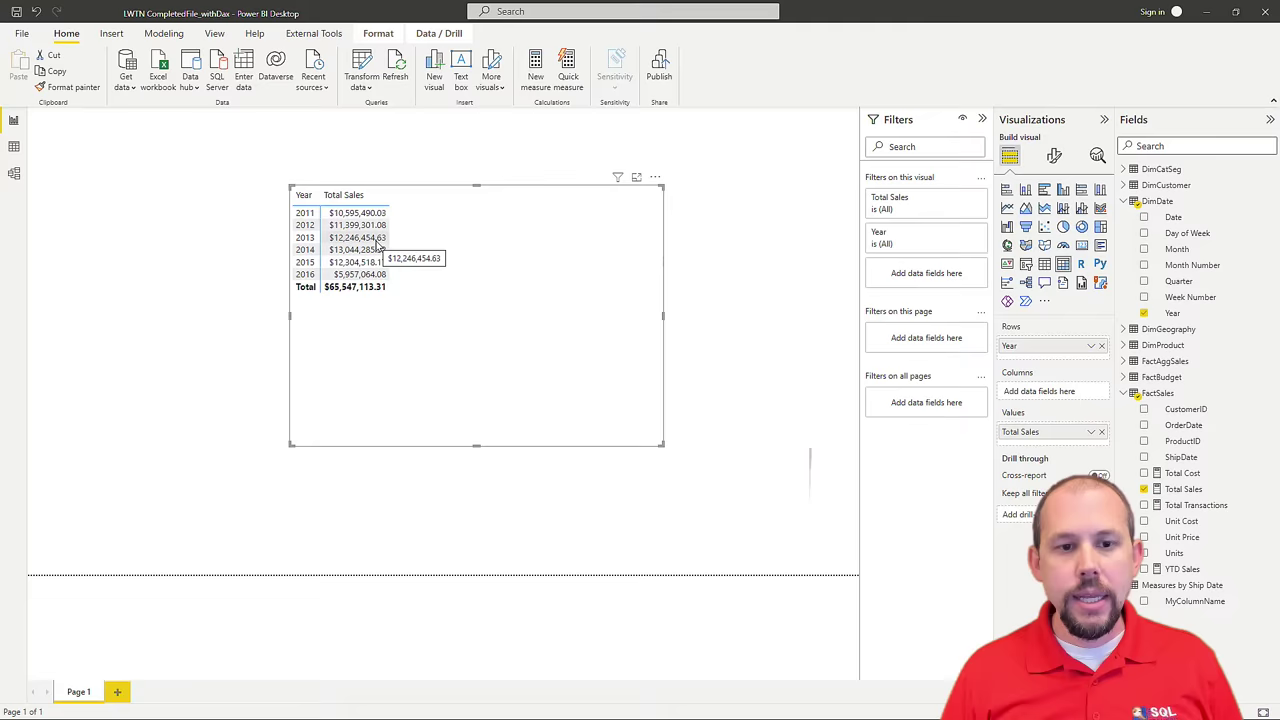
click(1208, 605)
drag(1218, 609, 1071, 397)
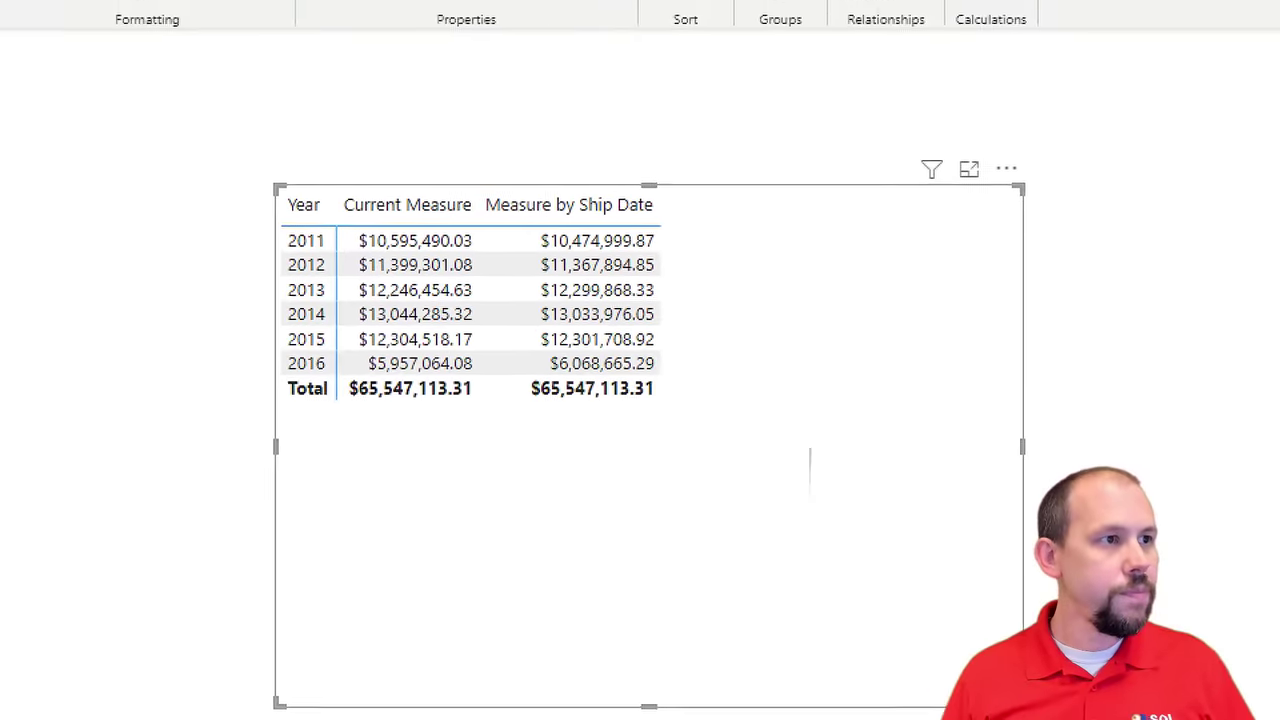
mouse_move(333, 193)
mouse_down()
mouse_move(423, 286)
mouse_move(491, 286)
mouse_move(487, 276)
mouse_up()
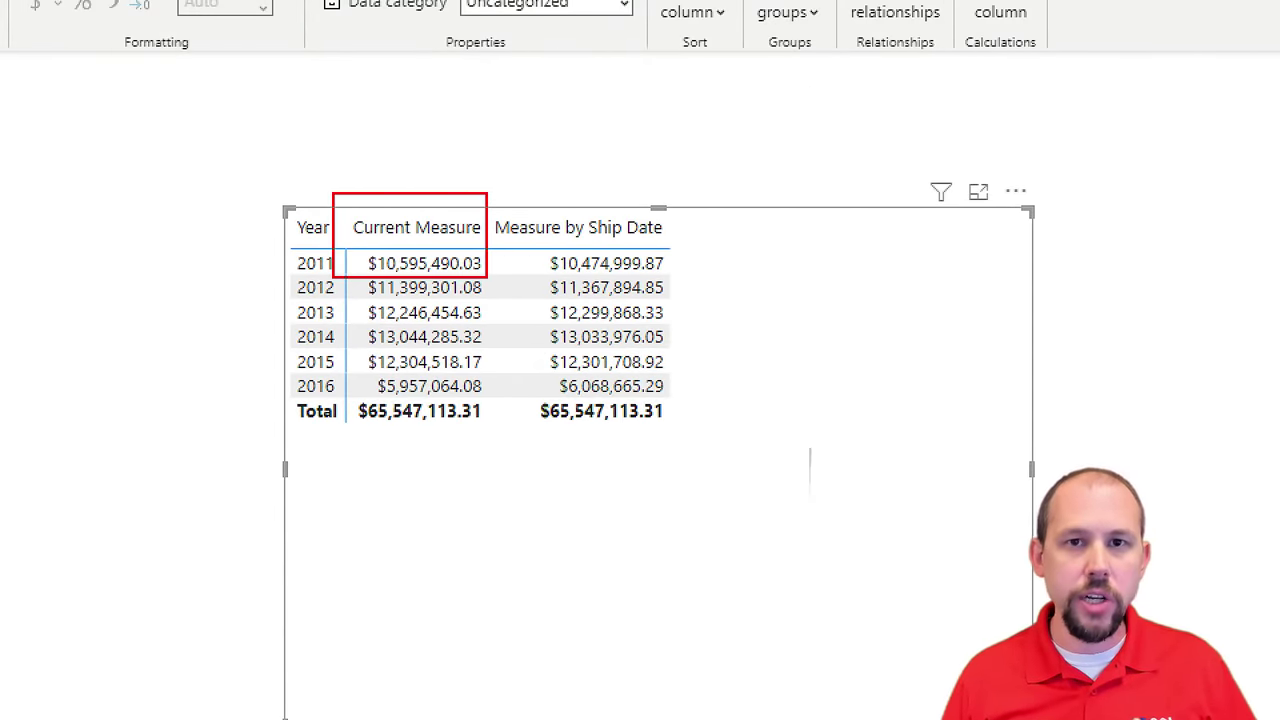
drag(668, 259, 800, 137)
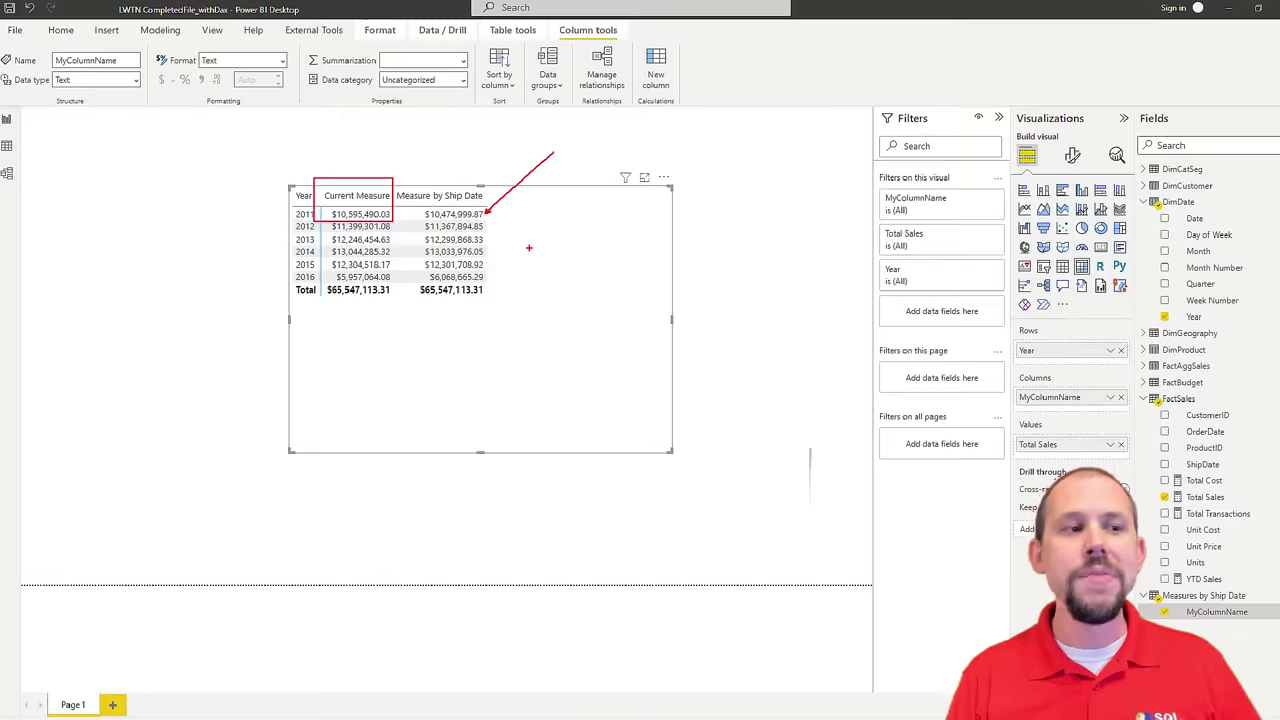
key(Escape)
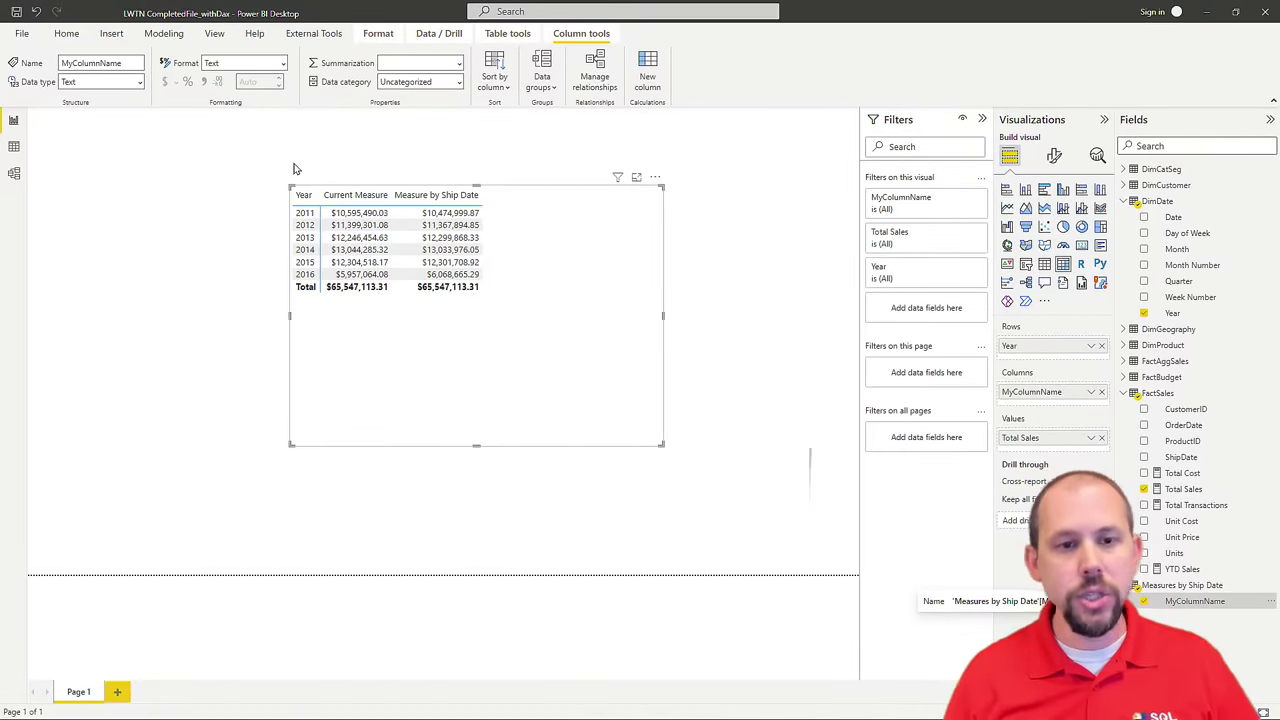
Step: Add Total Cost and Total Transactions to the matrix values, and reposition and enlarge the matrix to fit all its columns
click(1144, 473)
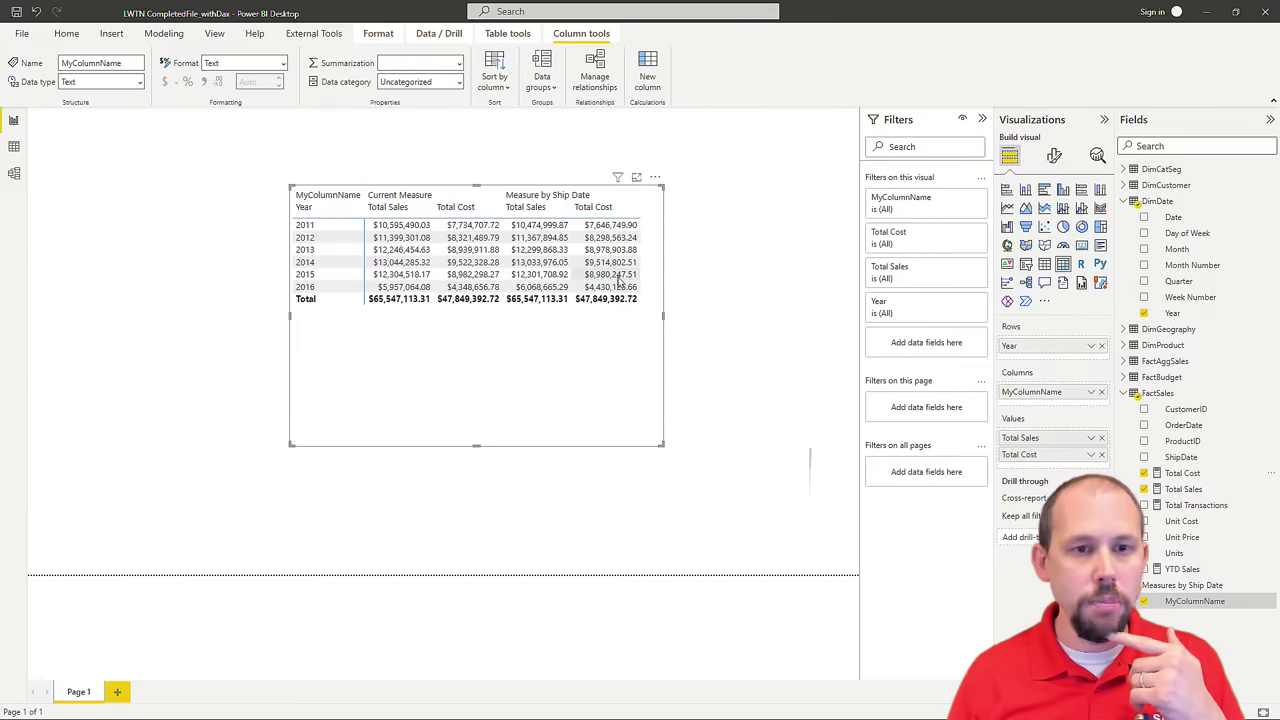
click(1144, 505)
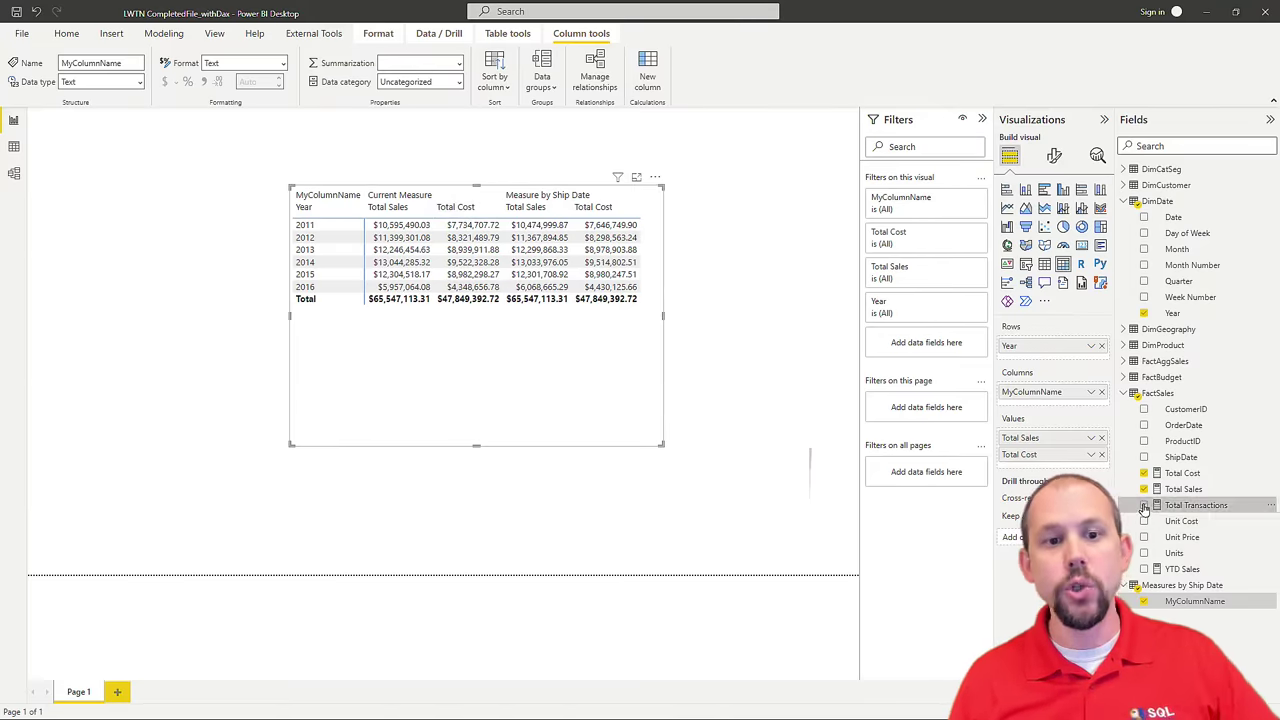
drag(460, 363, 268, 361)
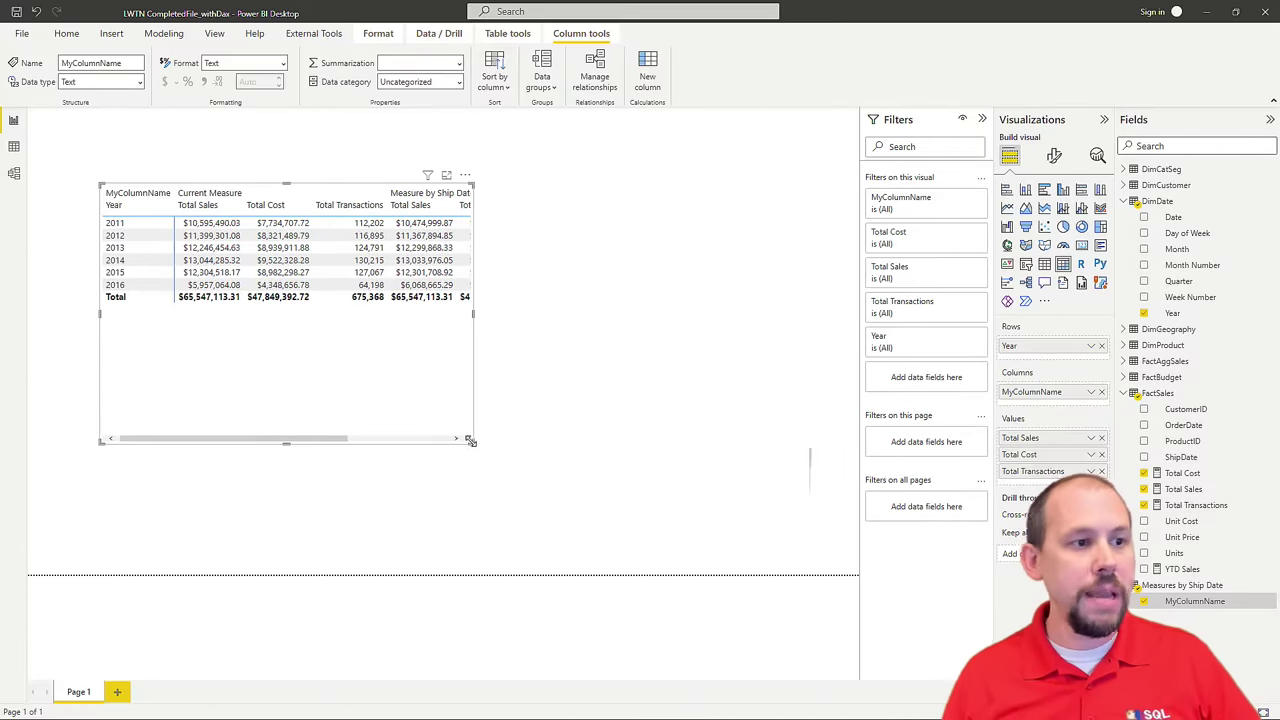
drag(473, 440, 776, 496)
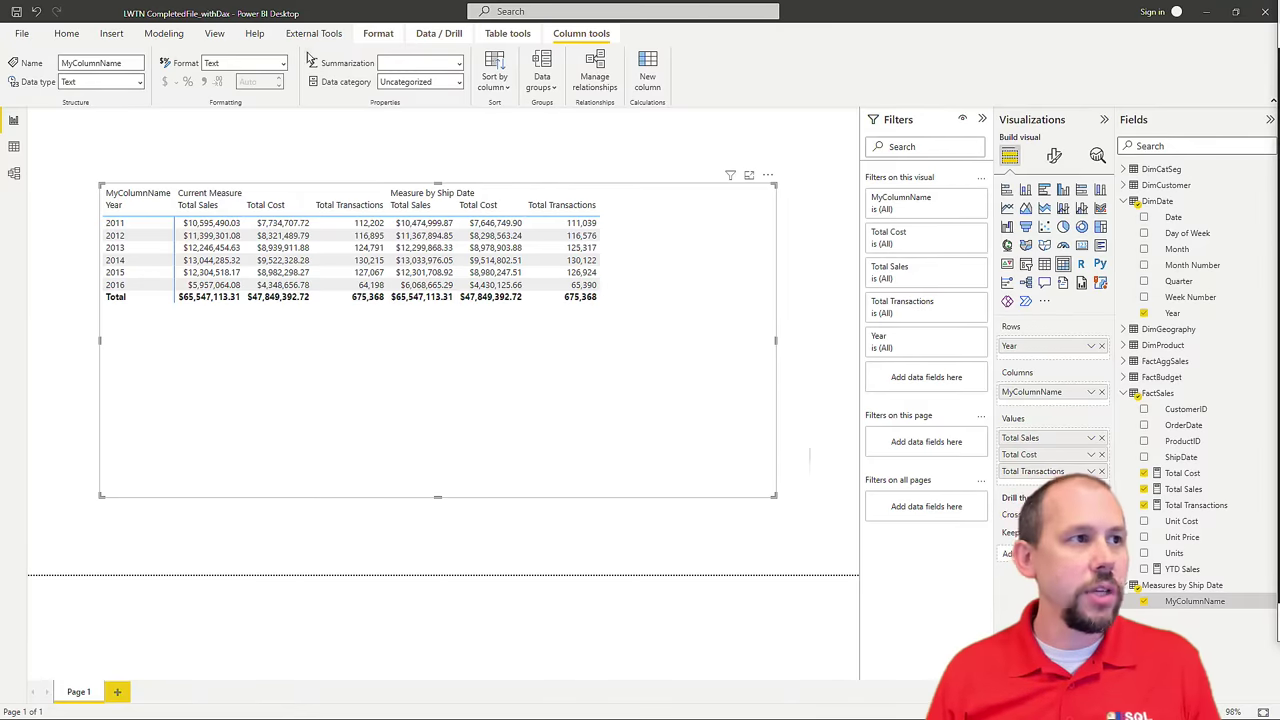
Step: Close the LWTN CompletedFile_withDax report without saving its changes
click(1265, 24)
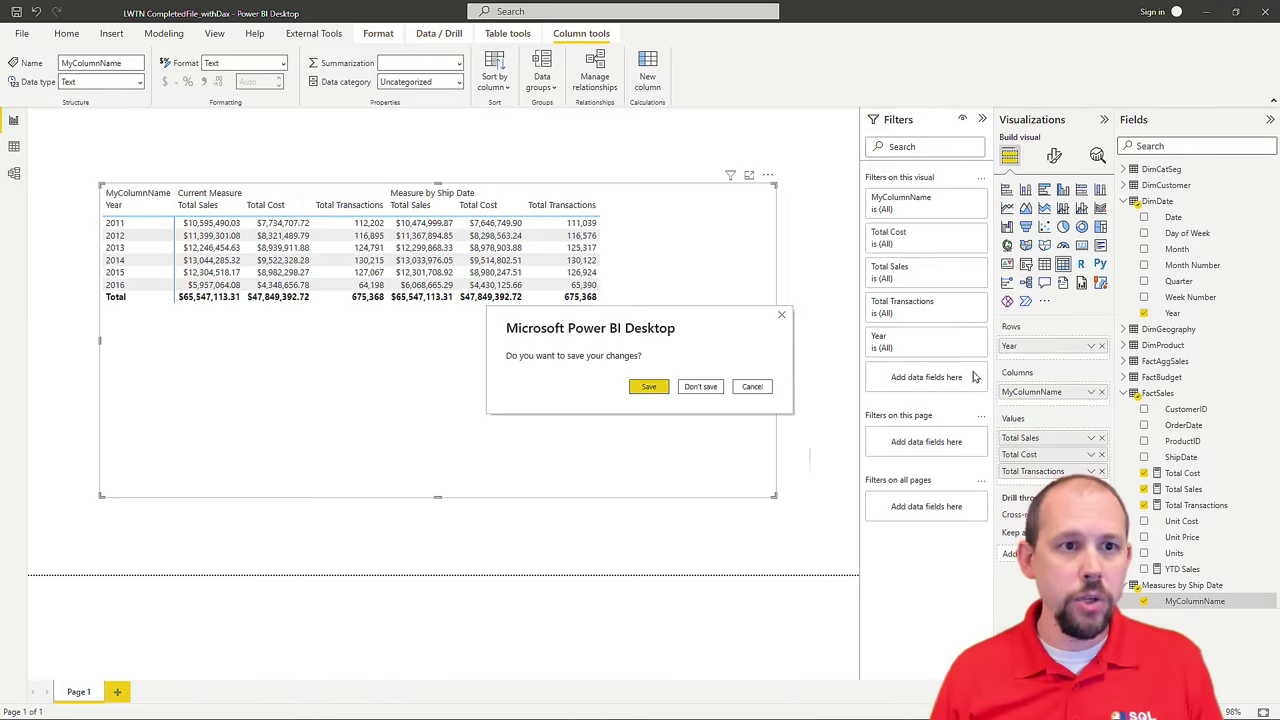
click(703, 390)
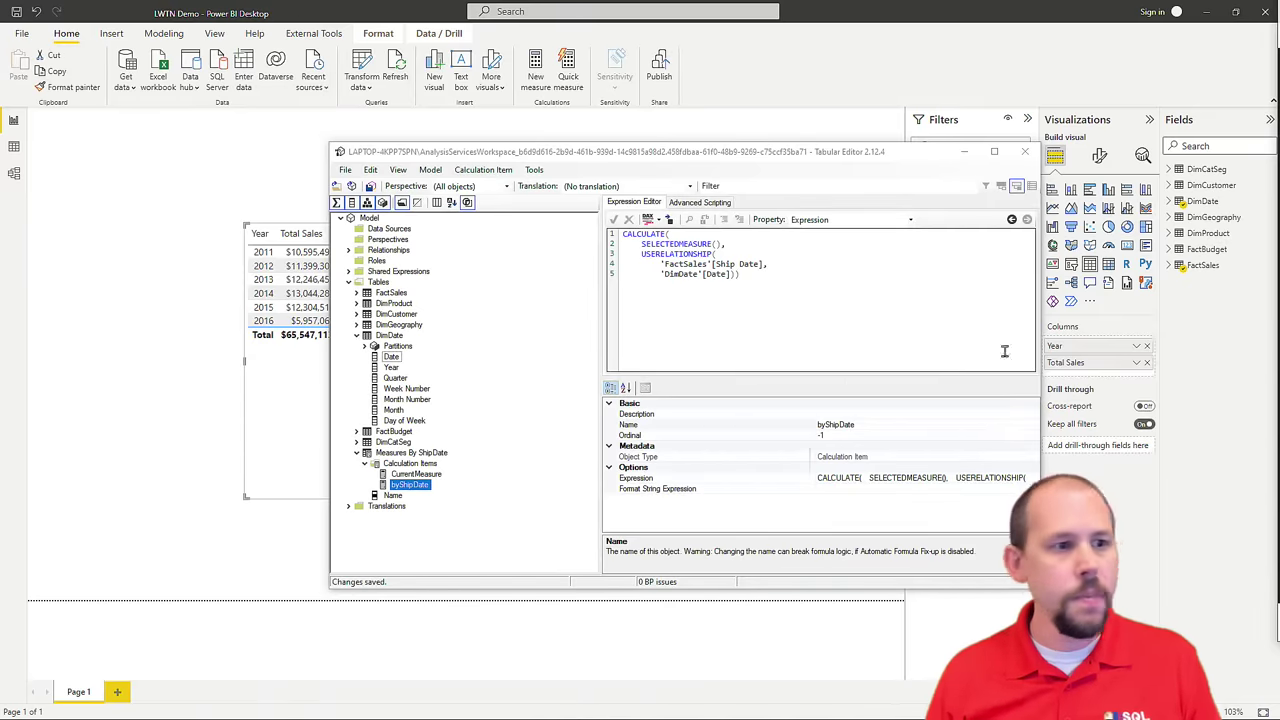
Step: Close Tabular Editor and open the OrderDate filter options of FactSales in the Power Query Editor
click(1025, 152)
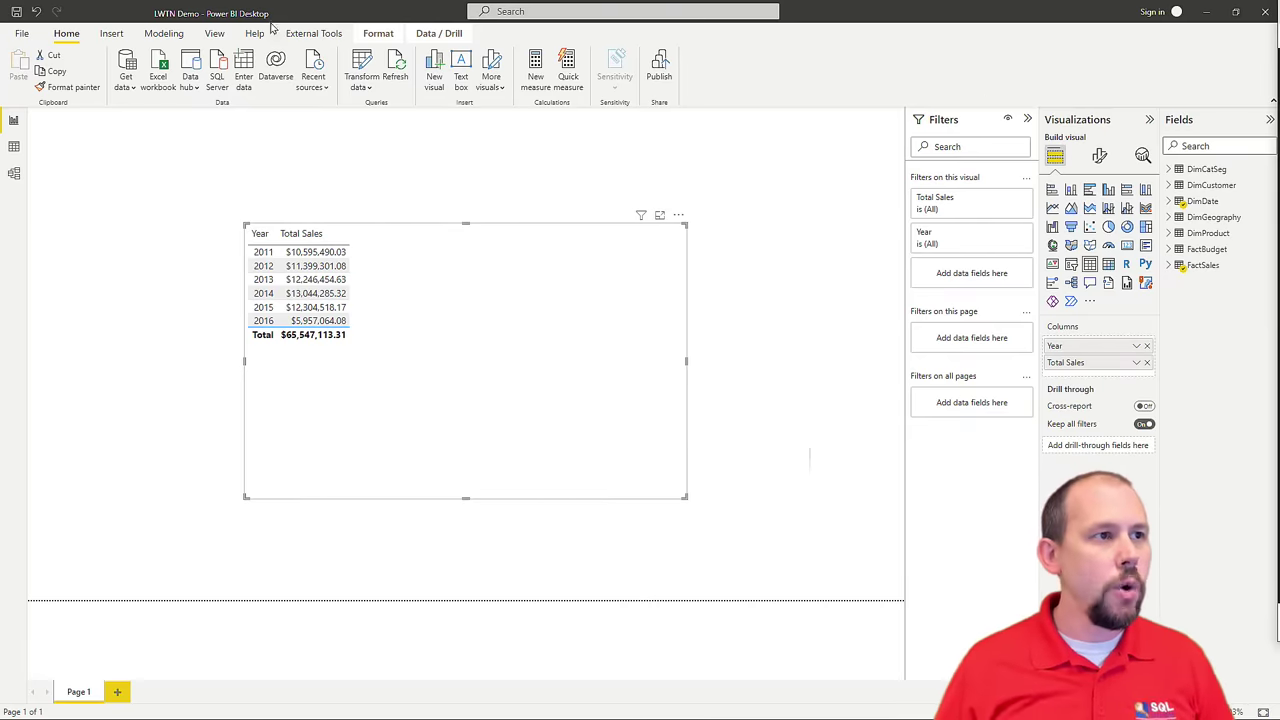
click(362, 65)
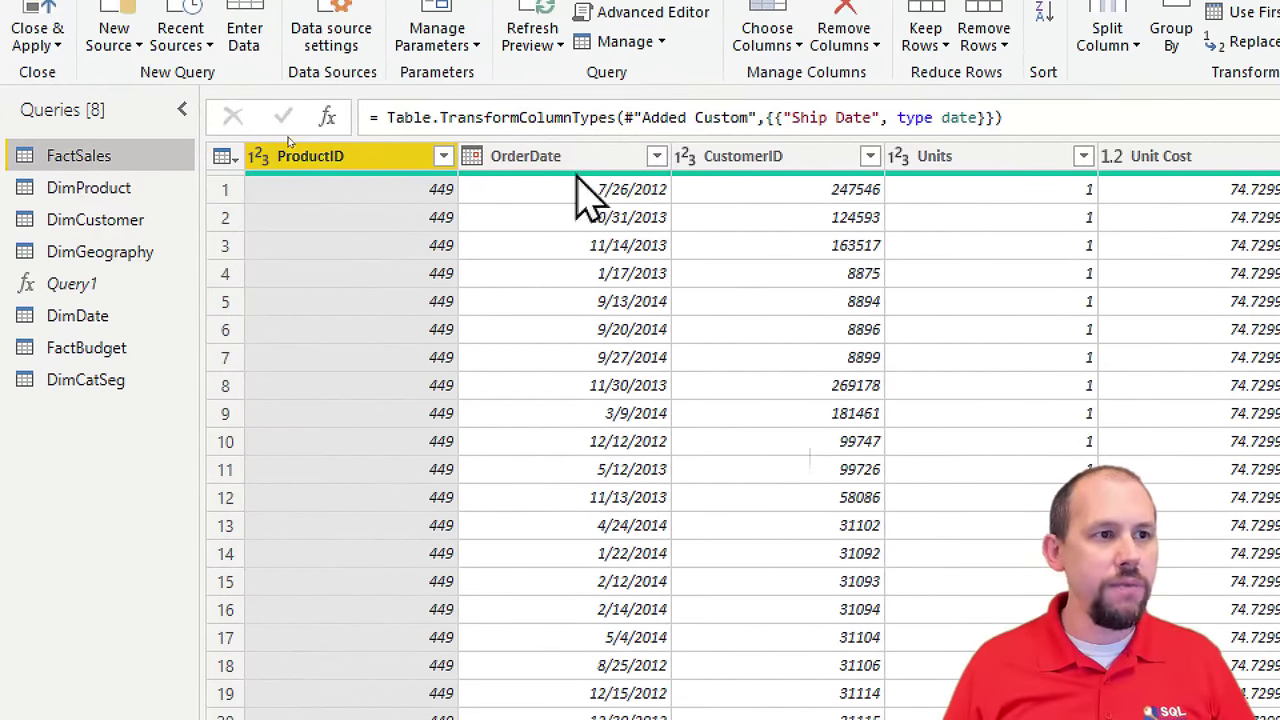
click(657, 157)
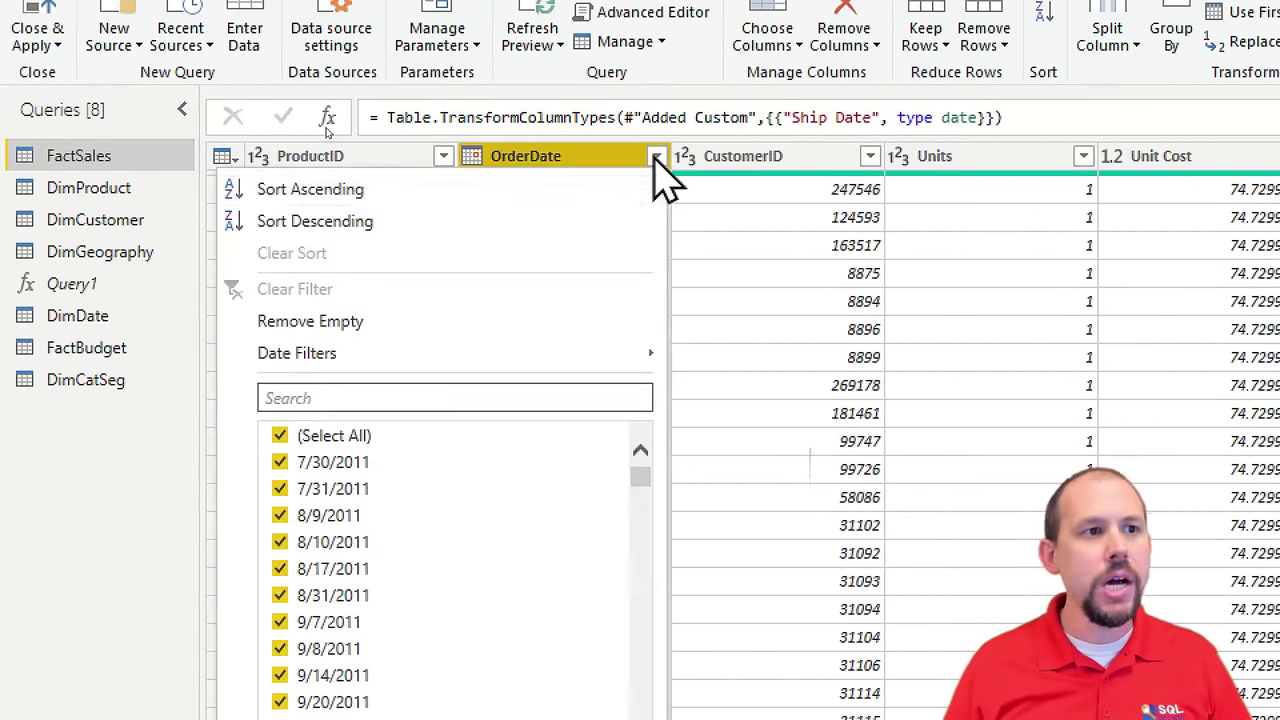
mouse_move(340, 360)
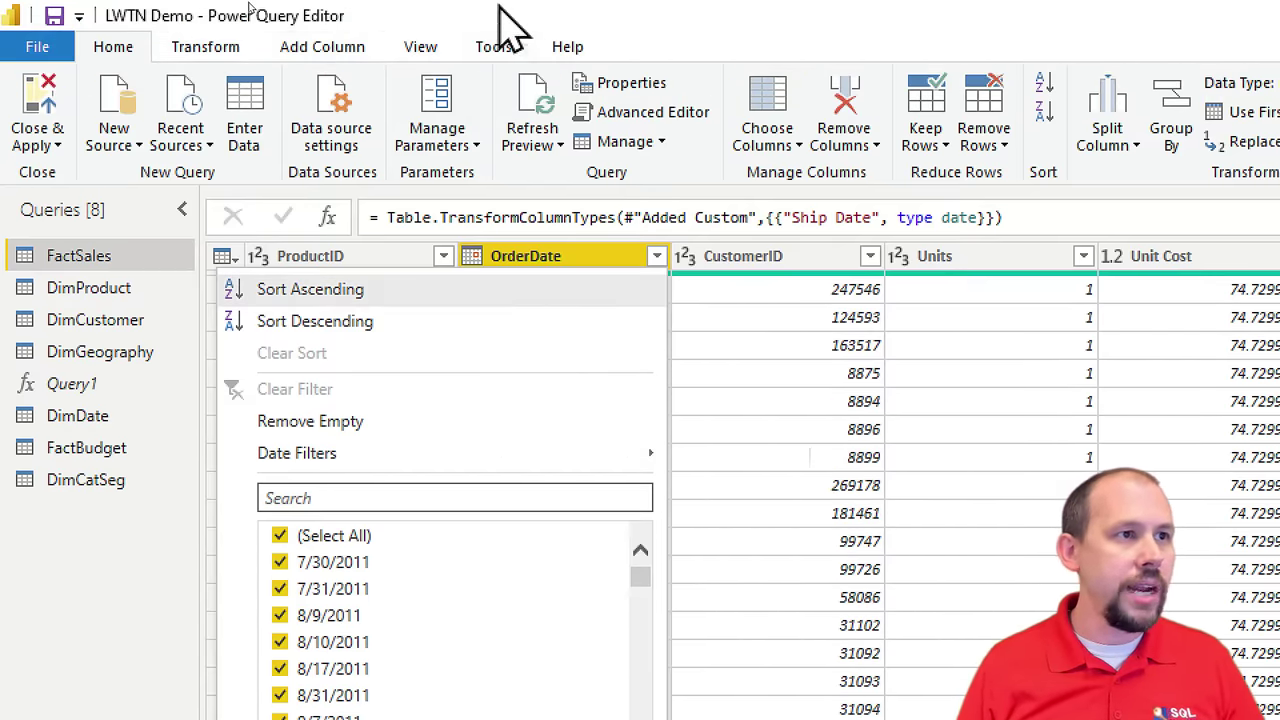
Step: Add a new query parameter through Manage Parameters
click(449, 148)
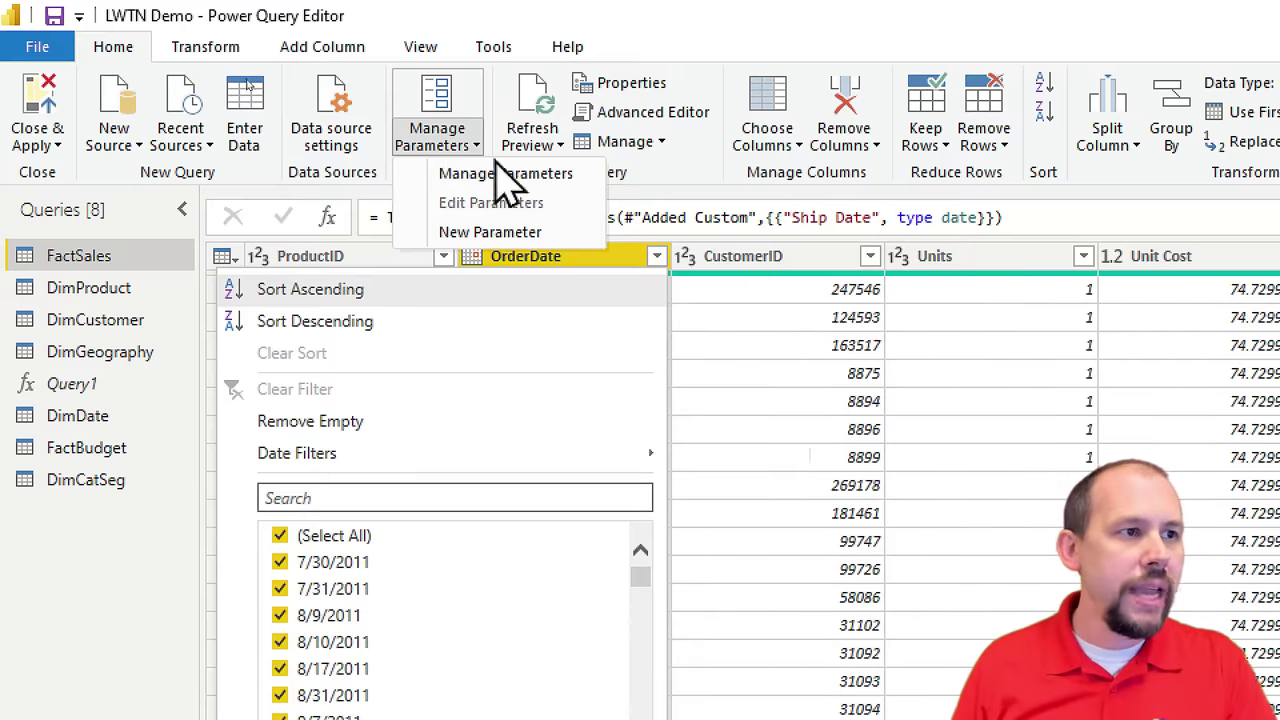
click(507, 180)
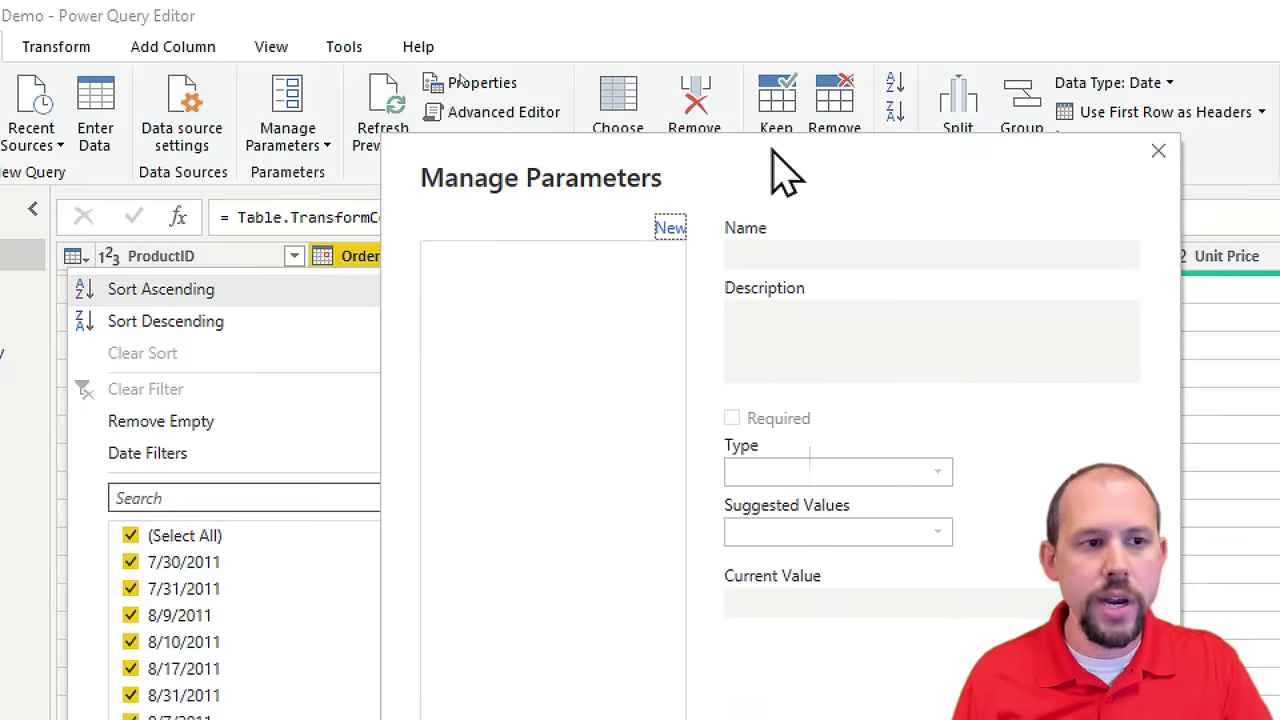
click(666, 230)
click(666, 232)
double_click(843, 256)
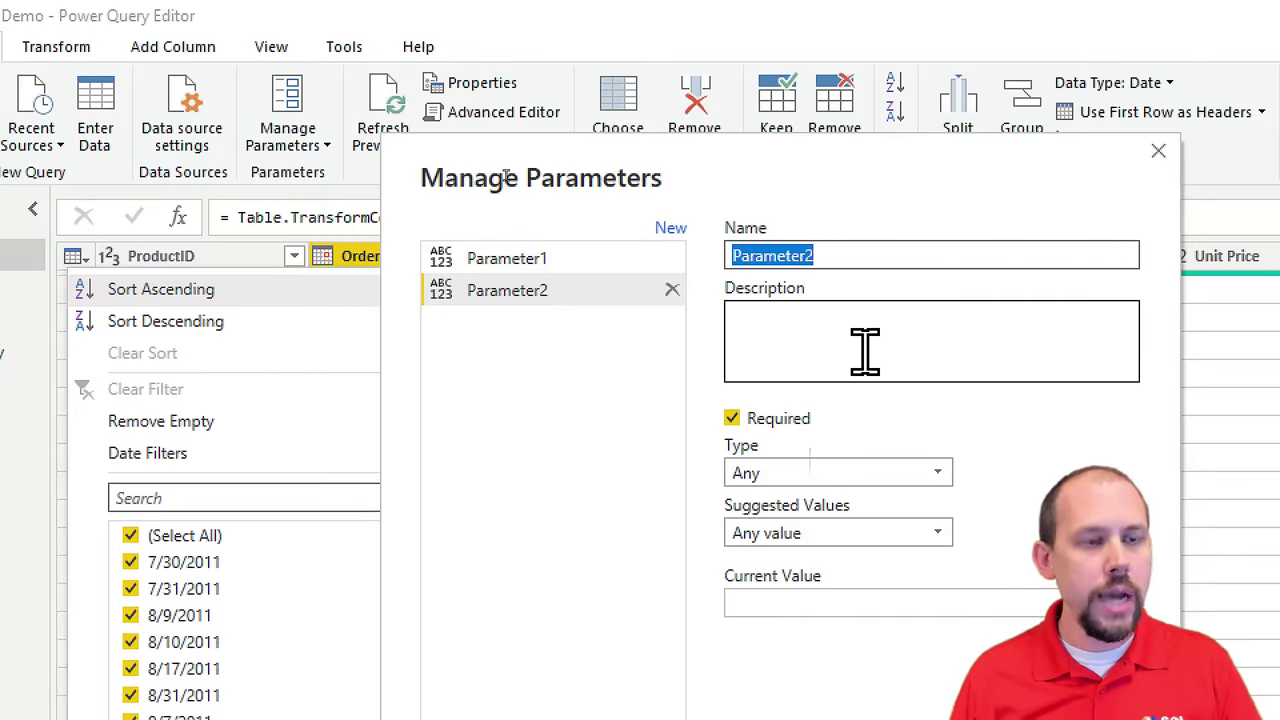
text(sTART)
key(BackSpace)
key(BackSpace)
key(BackSpace)
key(BackSpace)
key(BackSpace)
text(StartDate)
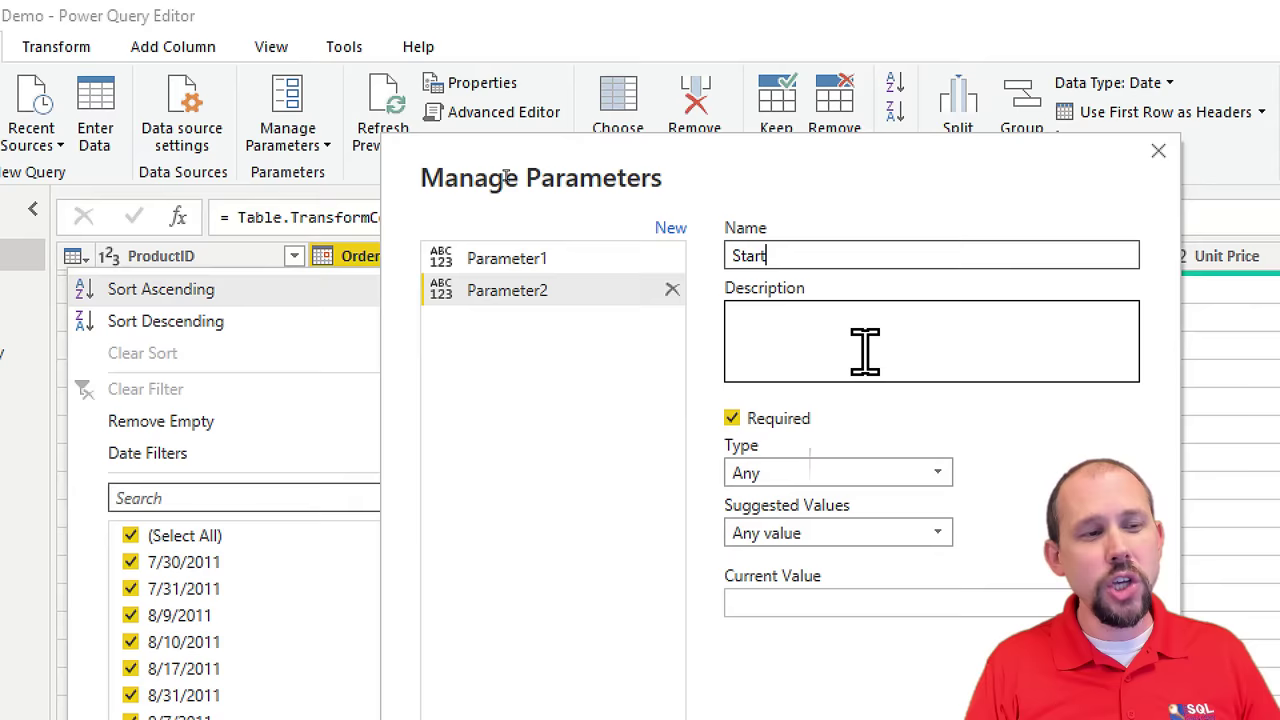
click(672, 290)
Step: Define the parameter as StartDate with type Date and current value 1/1/2013
drag(815, 262, 708, 271)
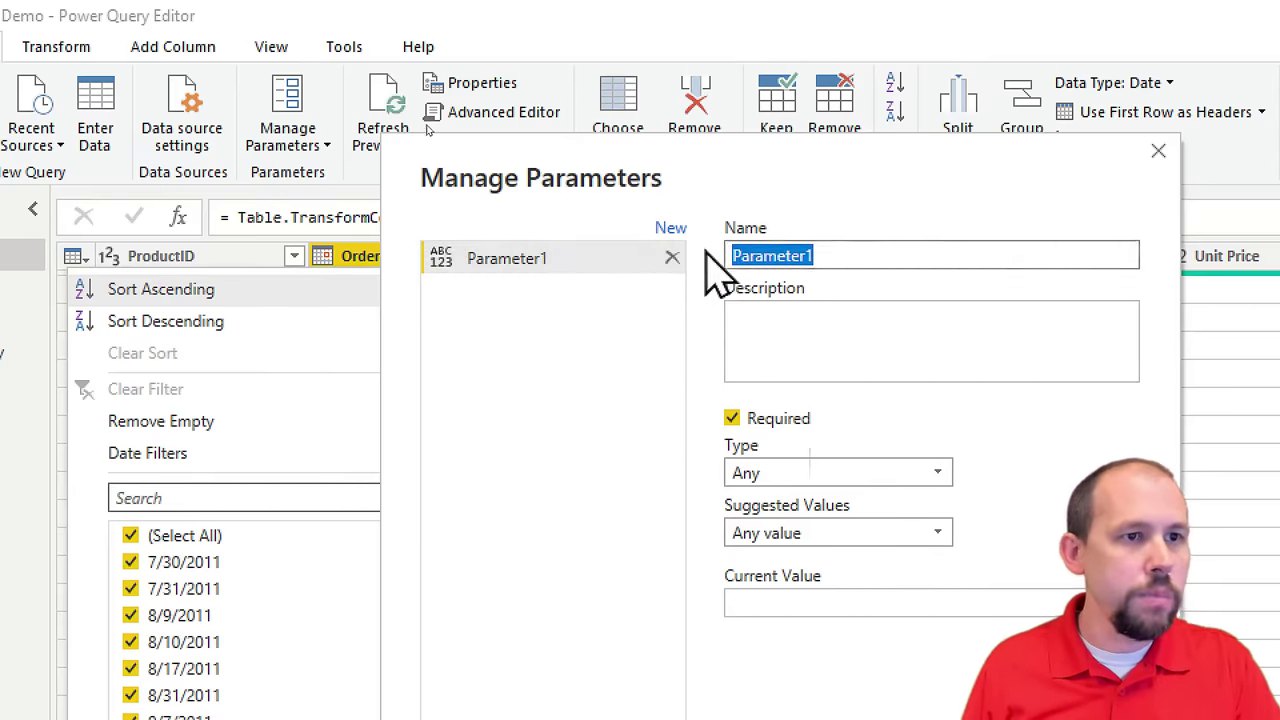
text(StartDate)
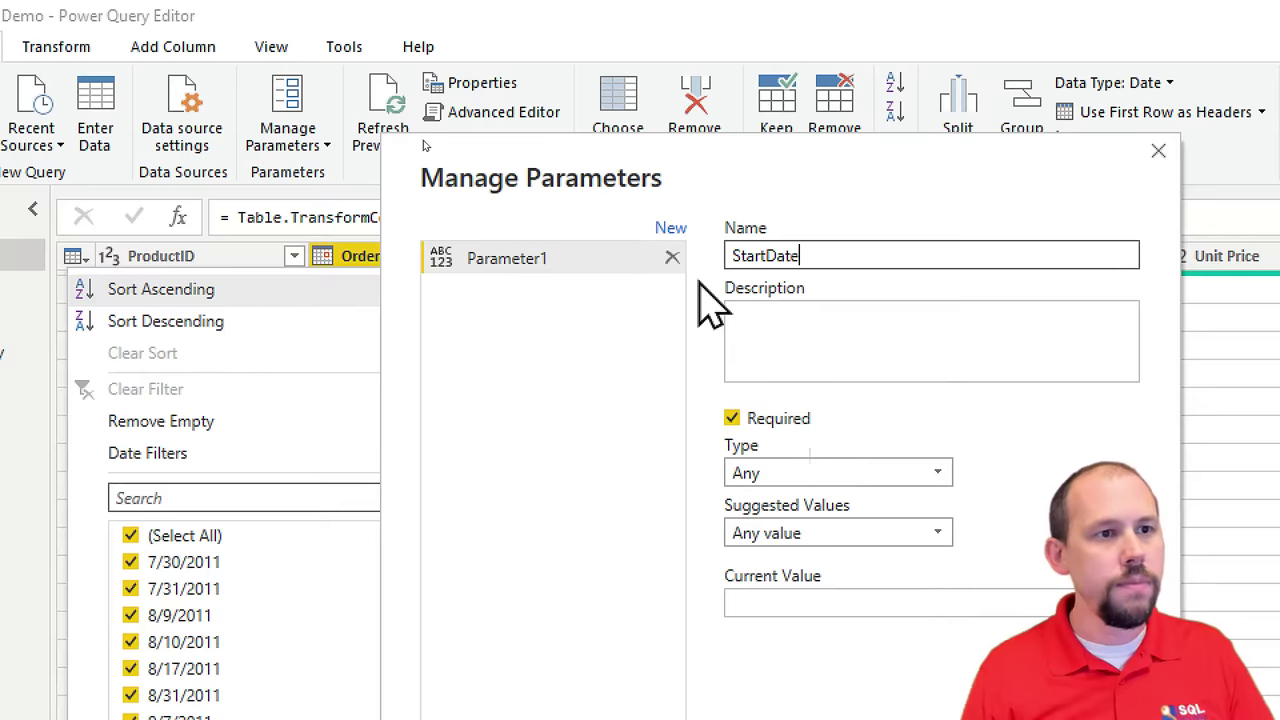
click(880, 484)
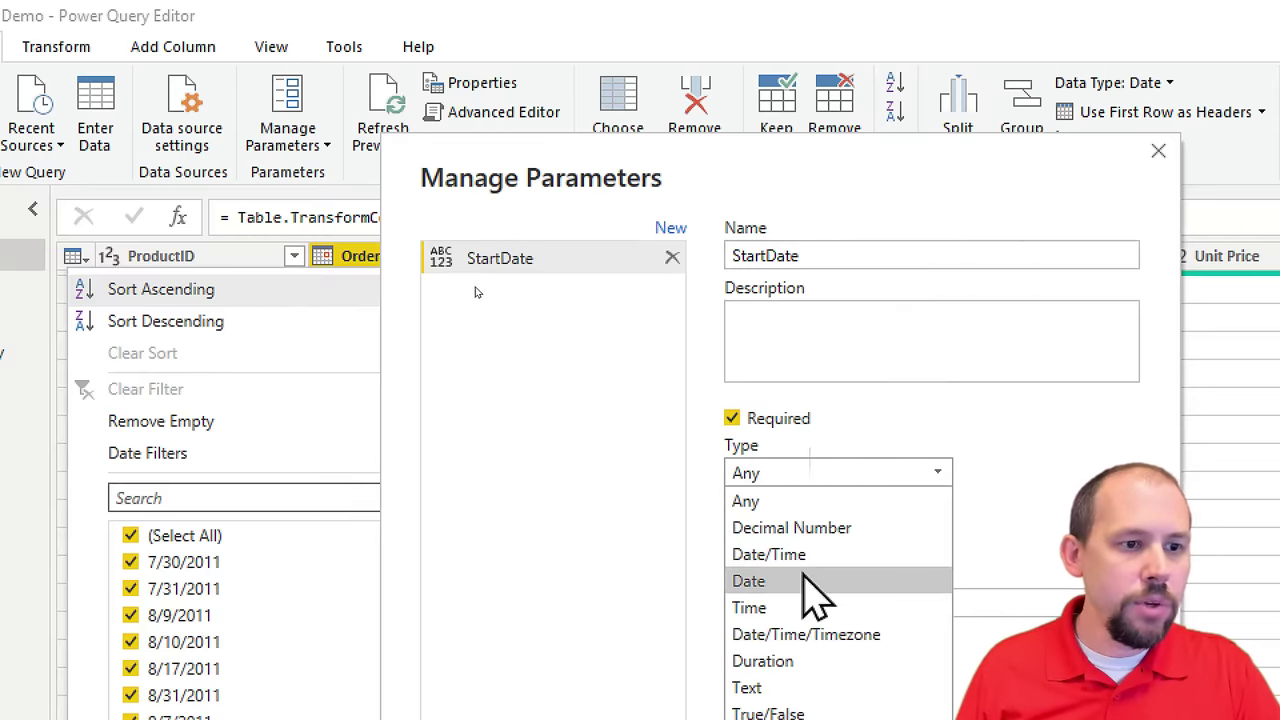
click(808, 578)
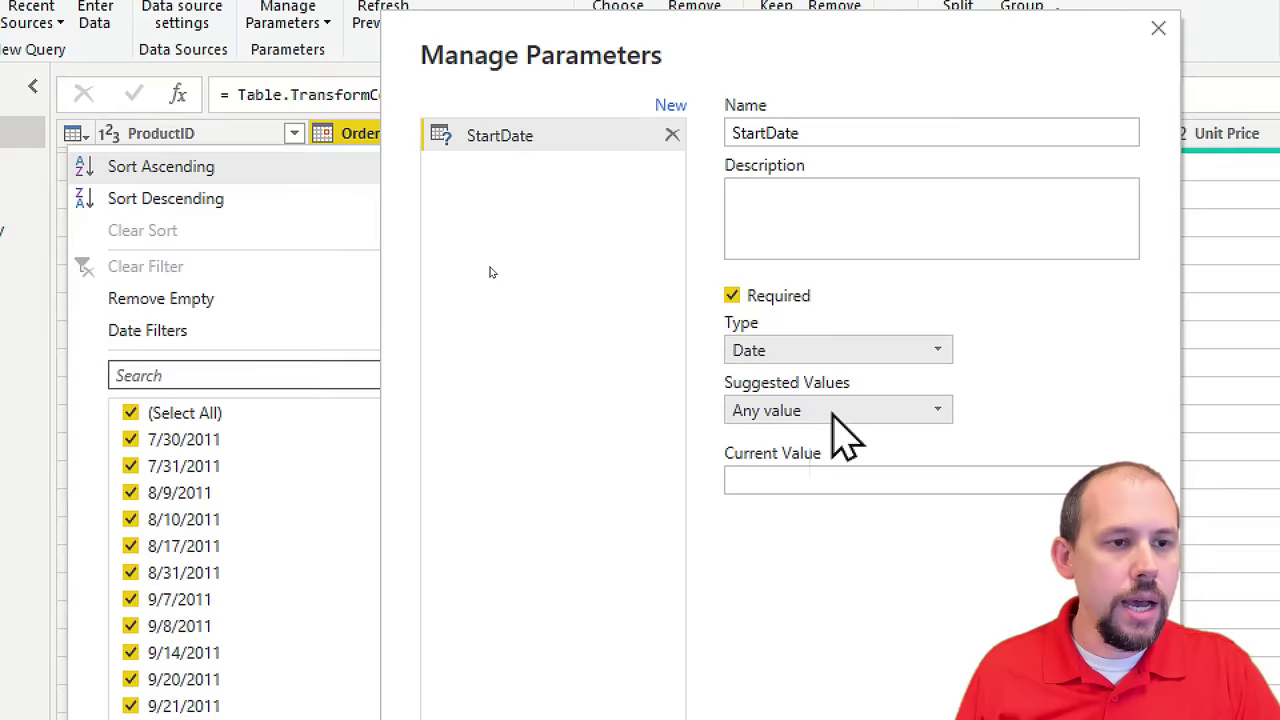
click(806, 476)
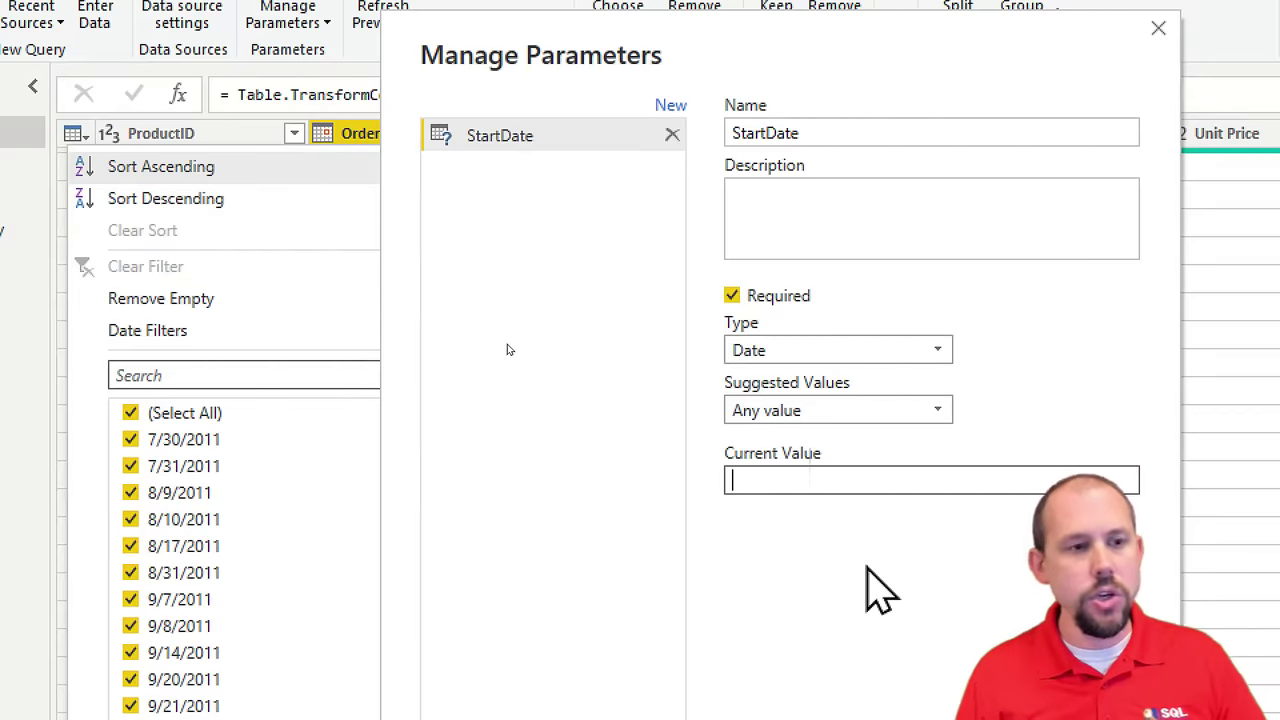
text(1/1/)
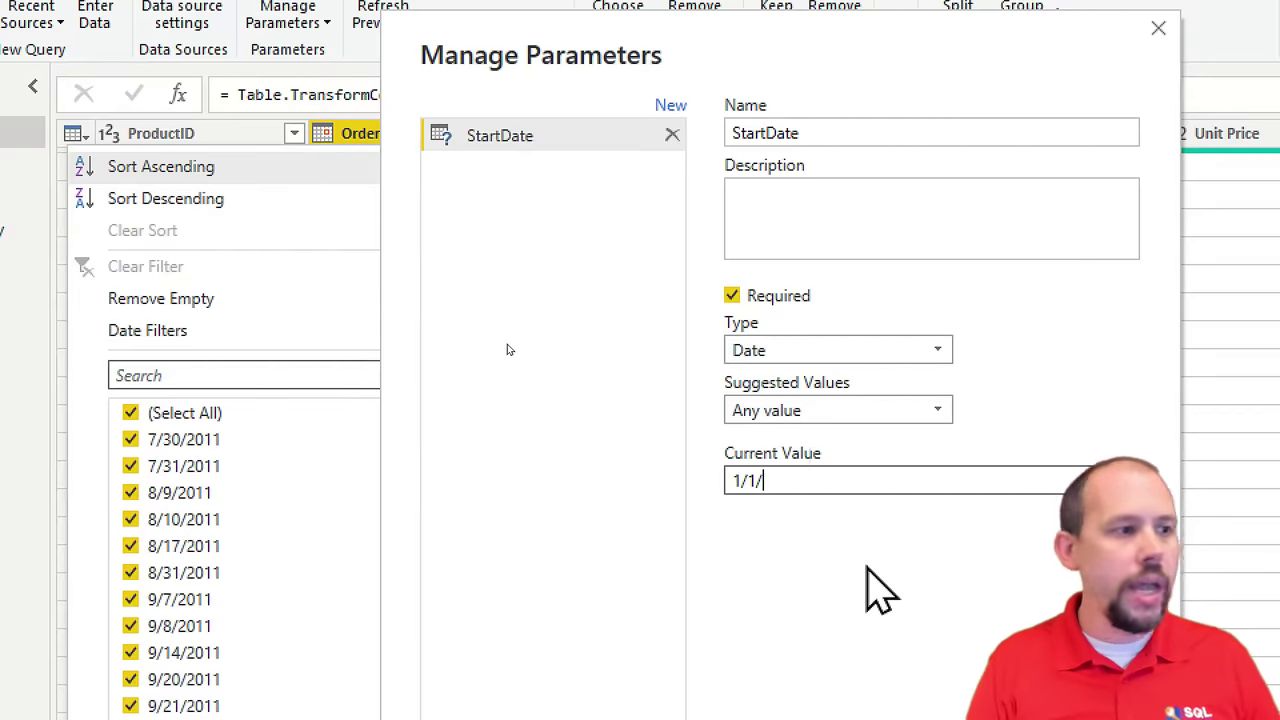
text(2013)
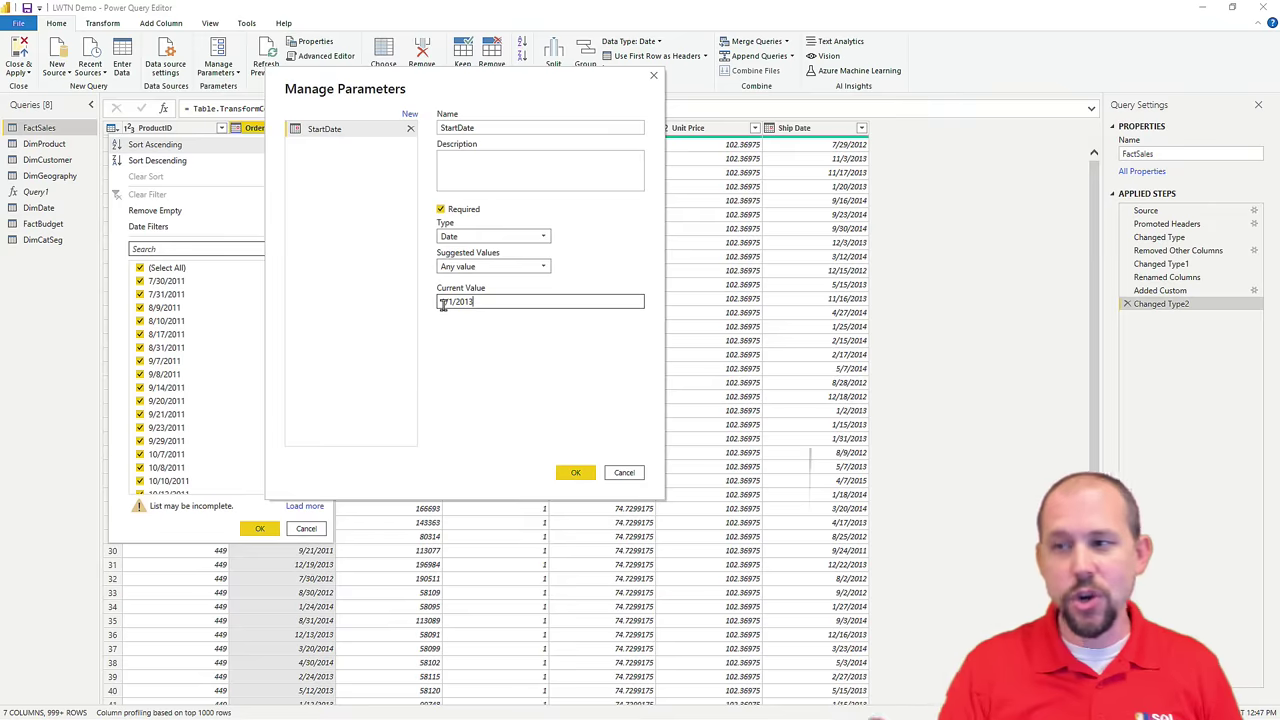
click(575, 473)
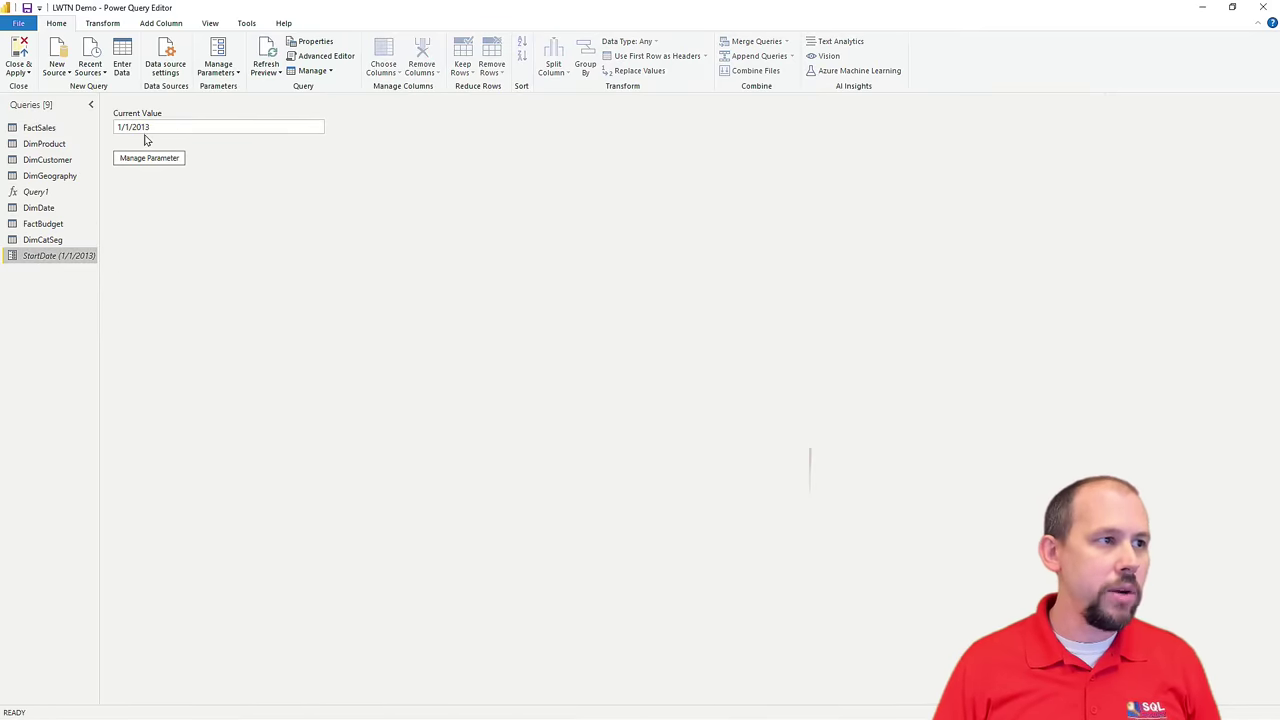
Step: Filter FactSales to keep only rows where OrderDate is after the StartDate parameter
click(45, 128)
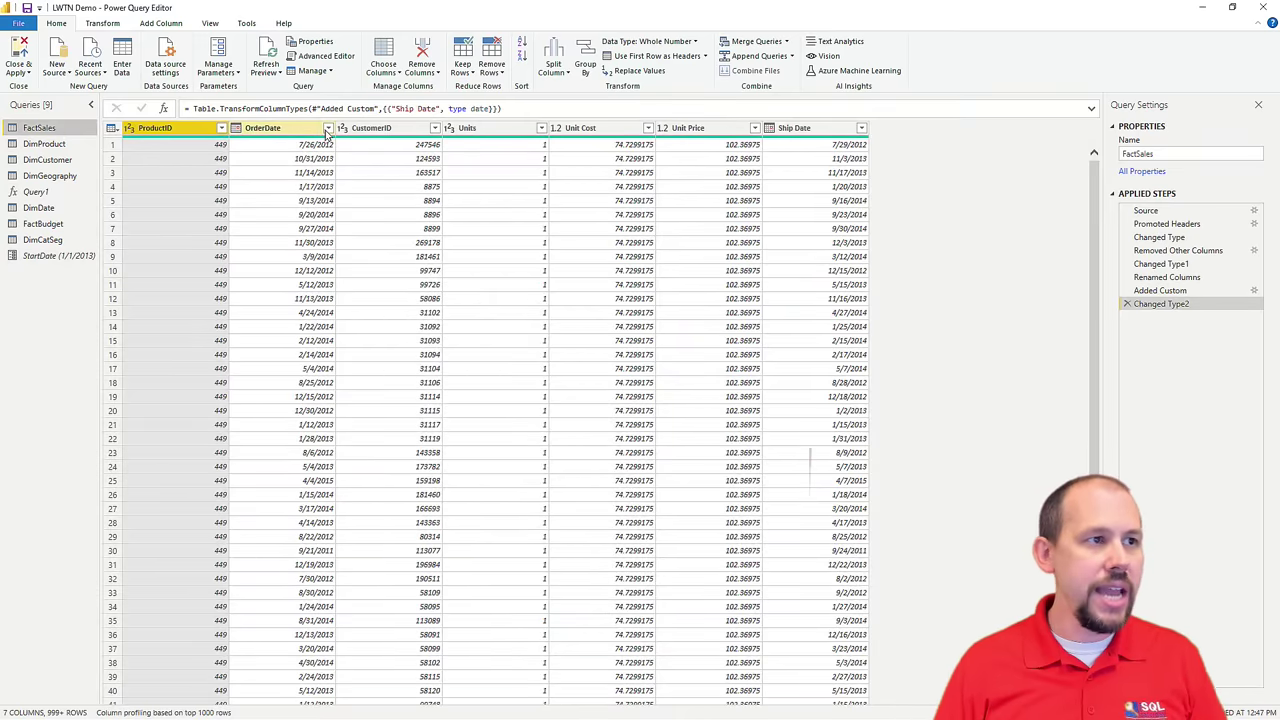
click(327, 128)
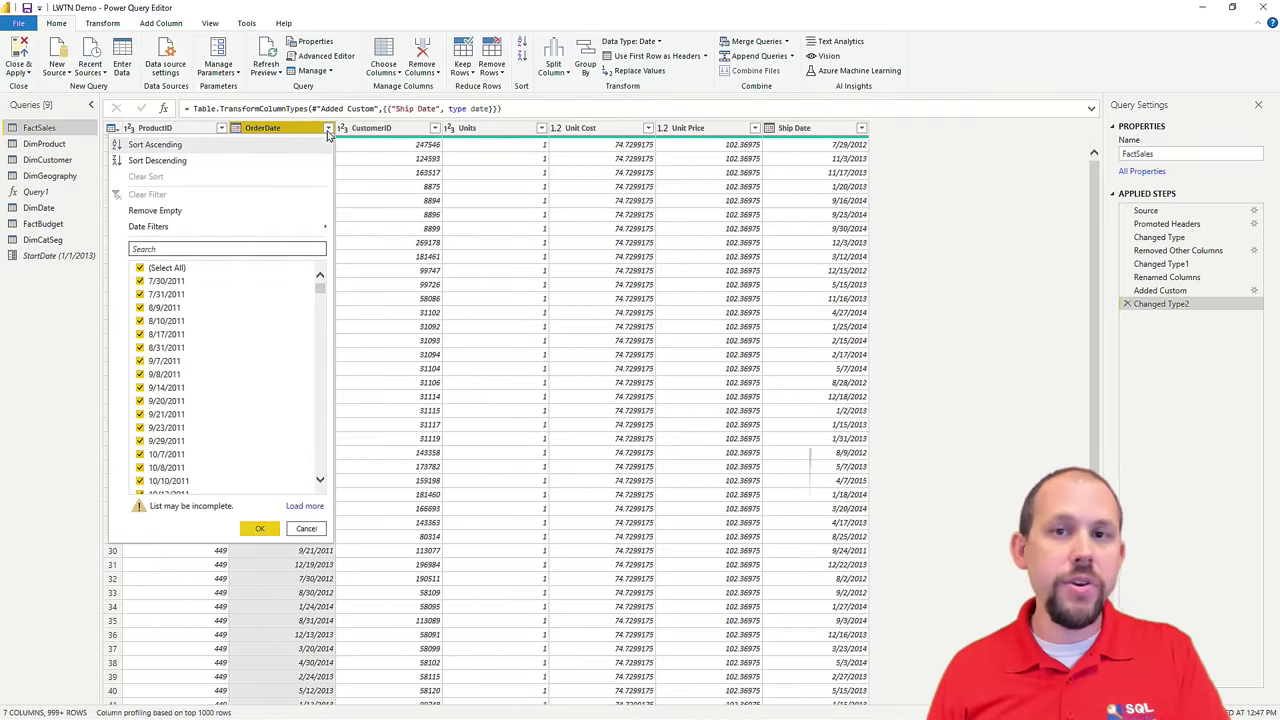
mouse_move(272, 230)
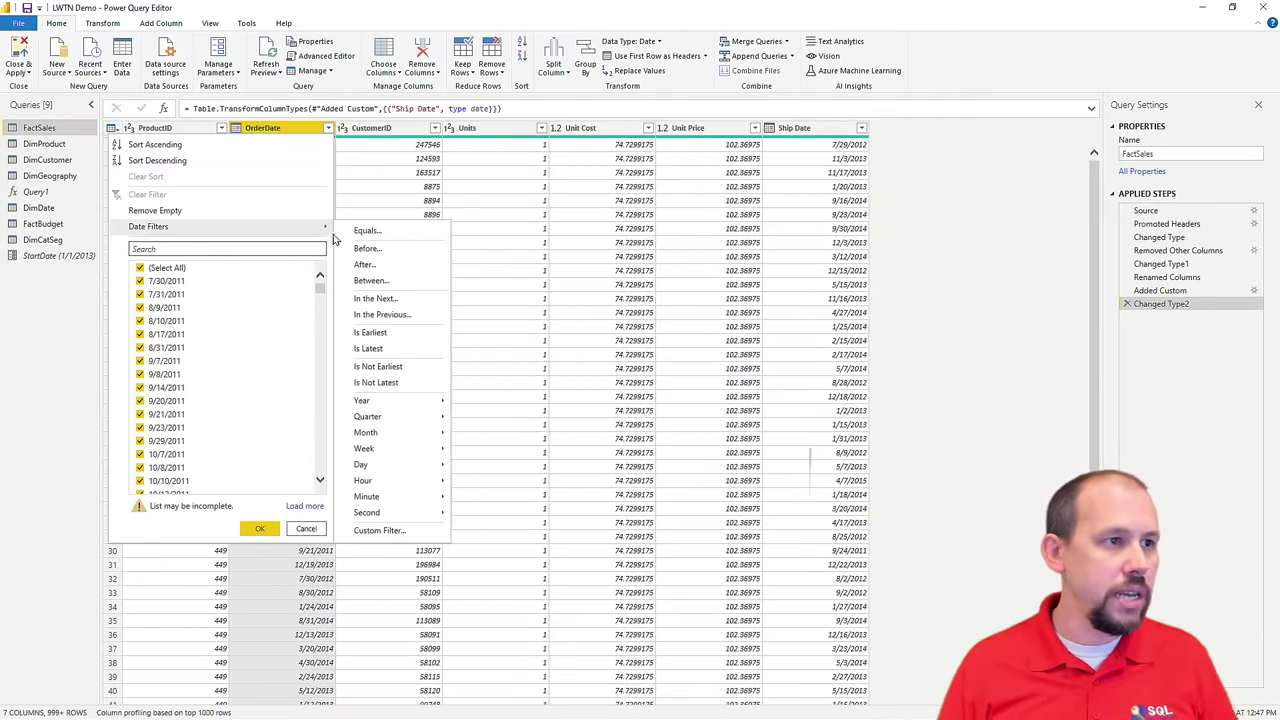
key(Escape)
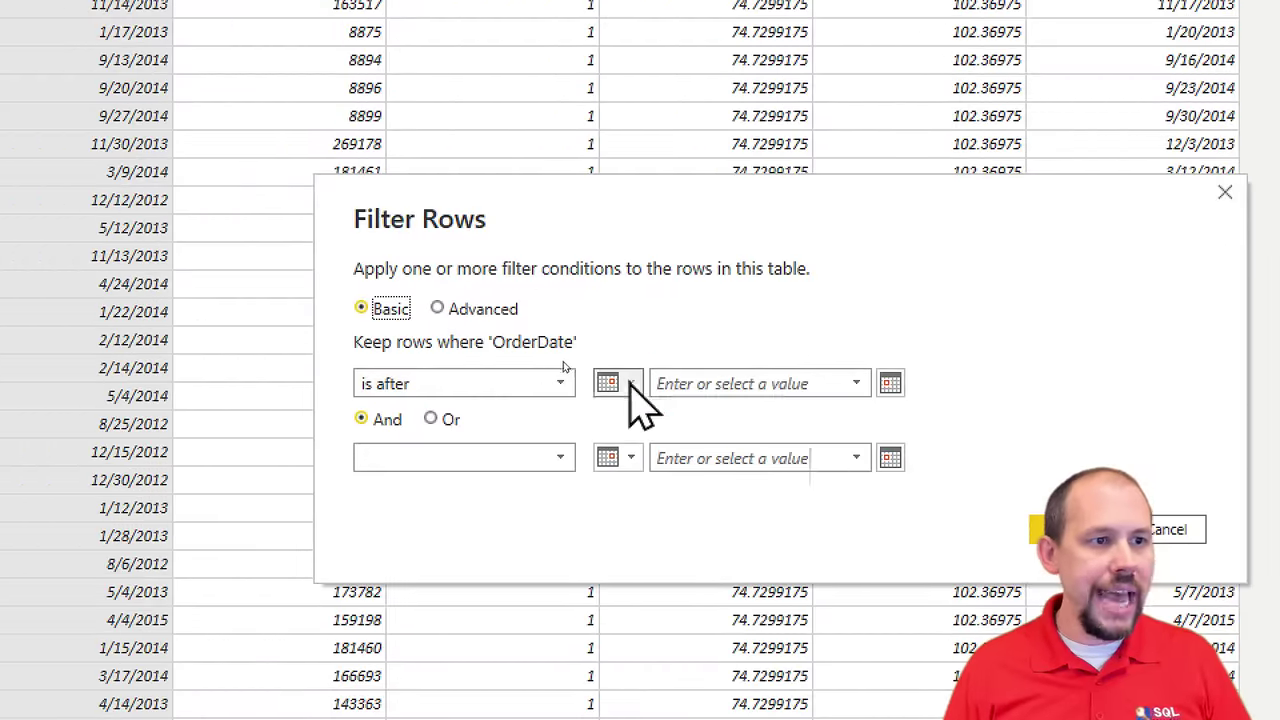
click(563, 362)
click(662, 445)
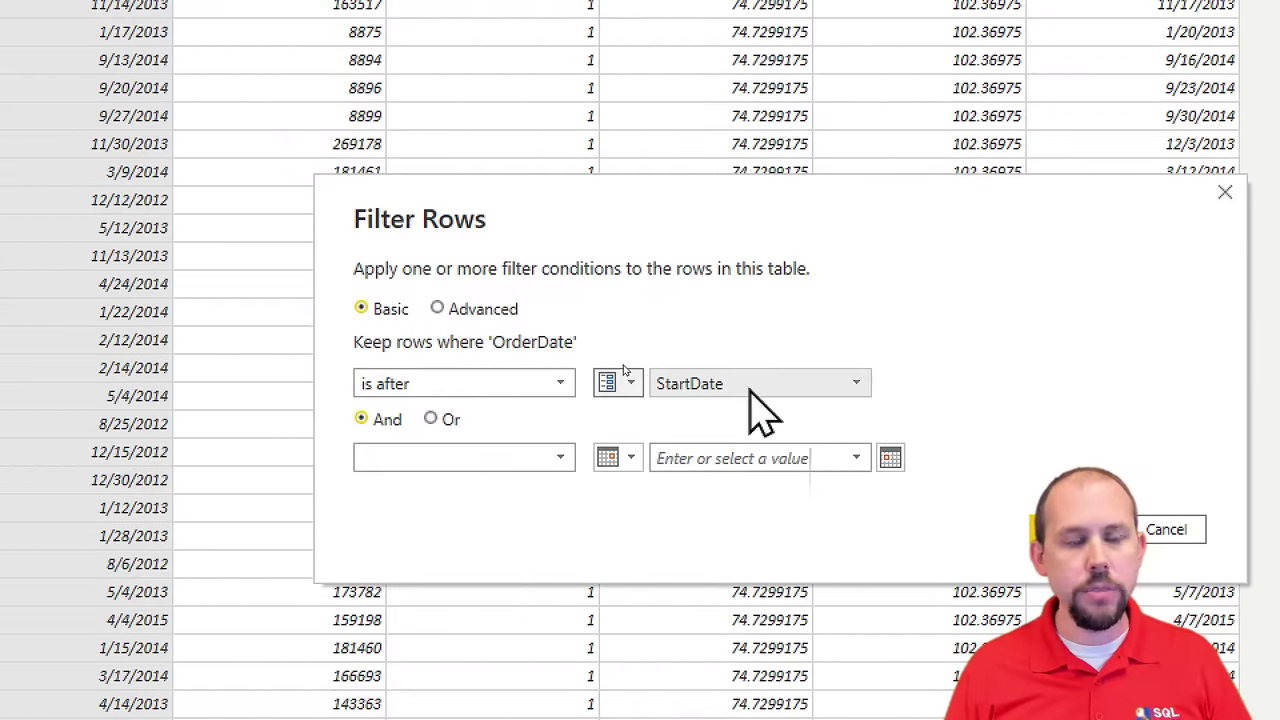
key(Return)
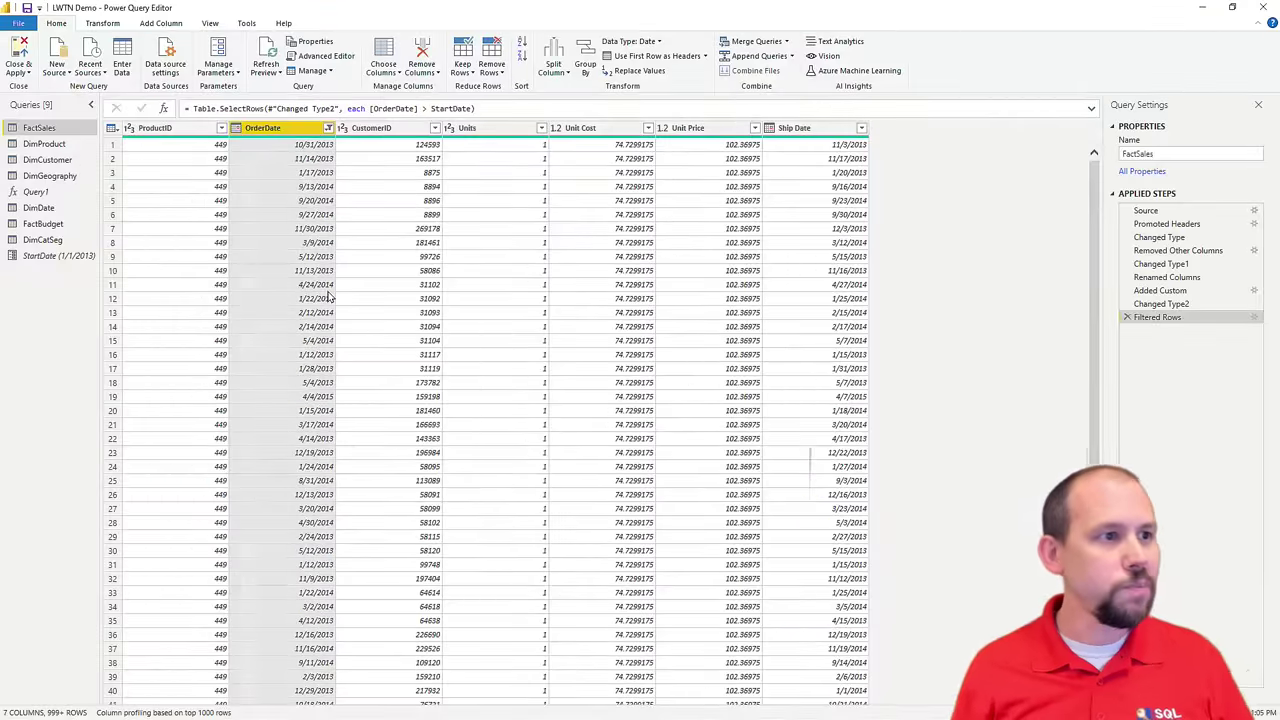
Step: Clear the OrderDate filter from FactSales
click(515, 466)
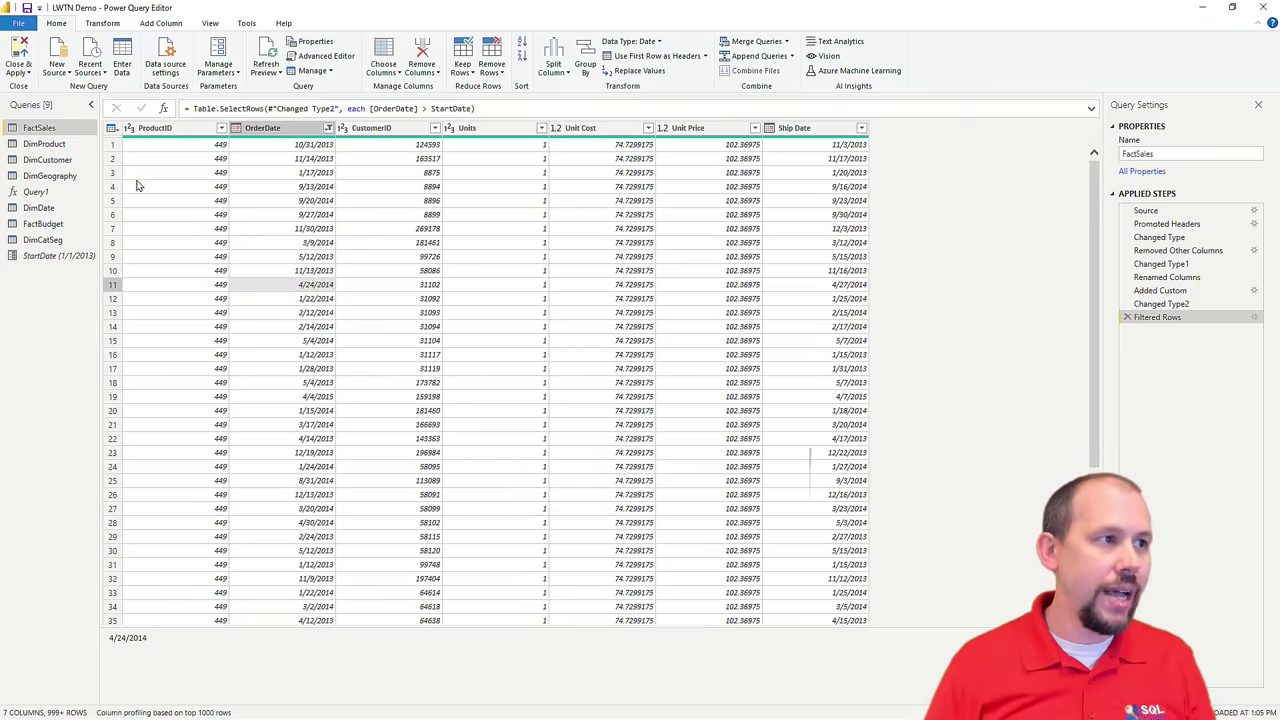
click(328, 128)
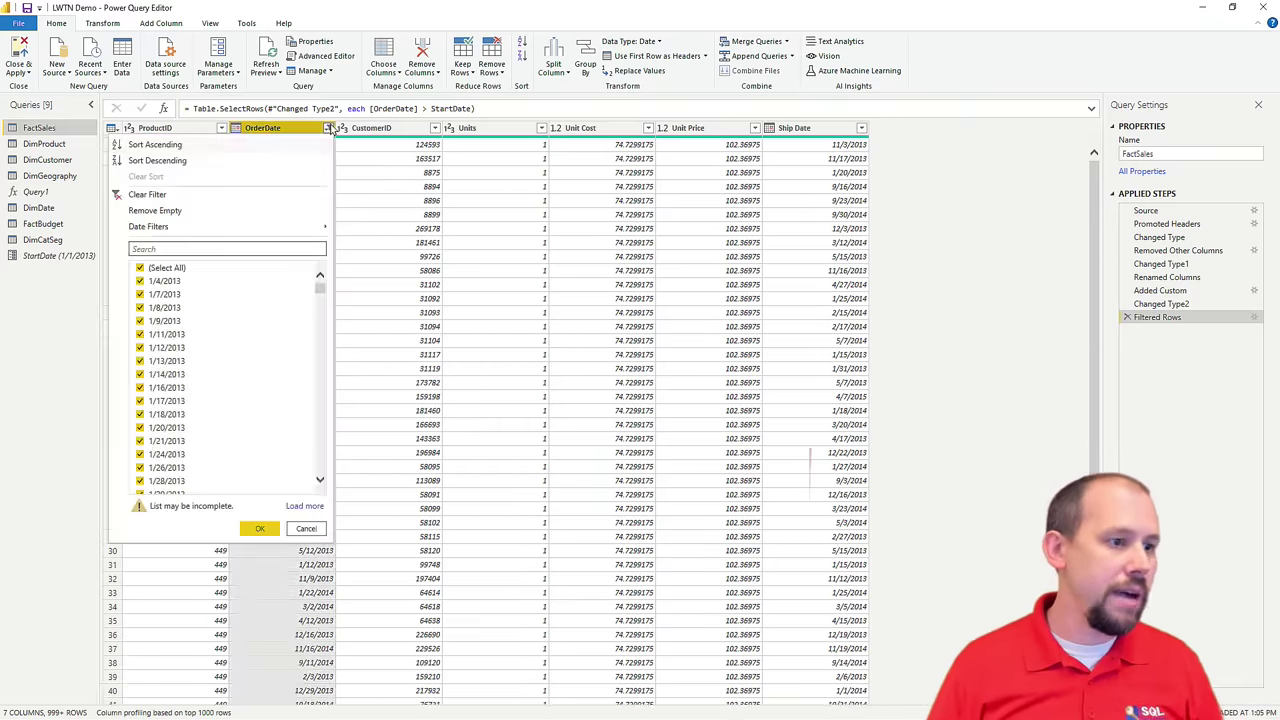
click(173, 199)
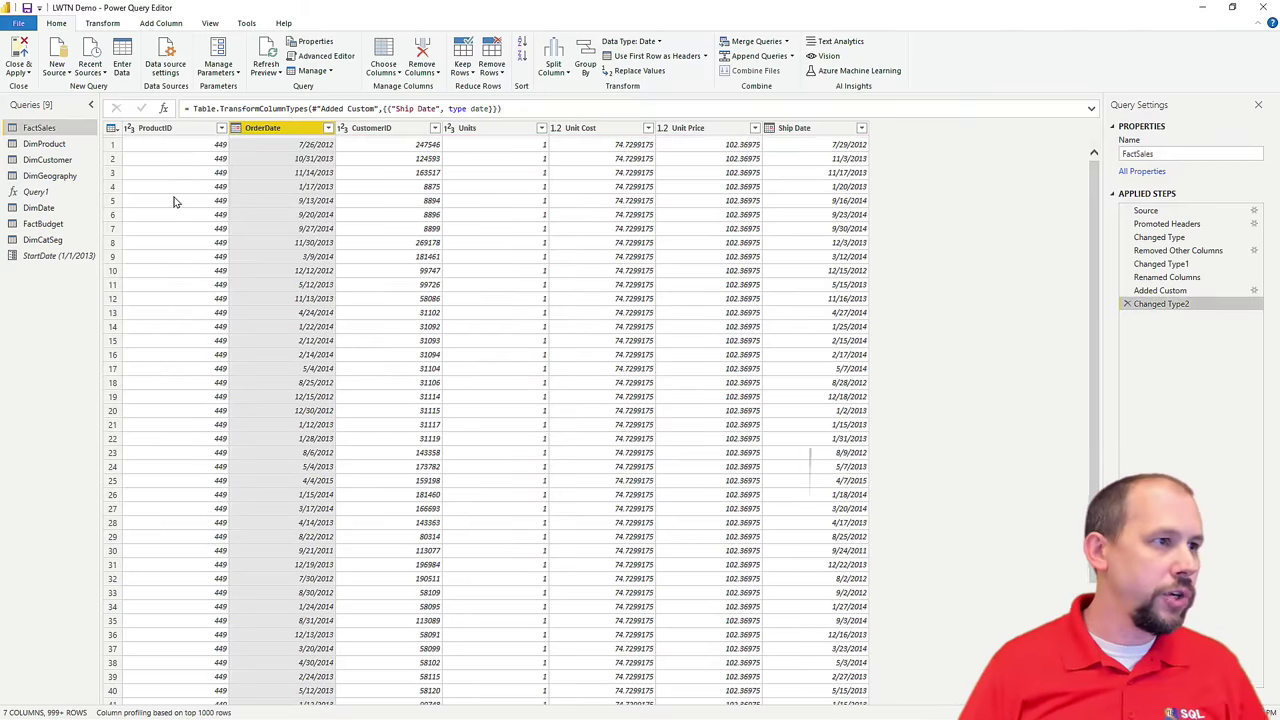
Step: Duplicate the FactSales query and rename the copy FactAggSales
right_click(66, 131)
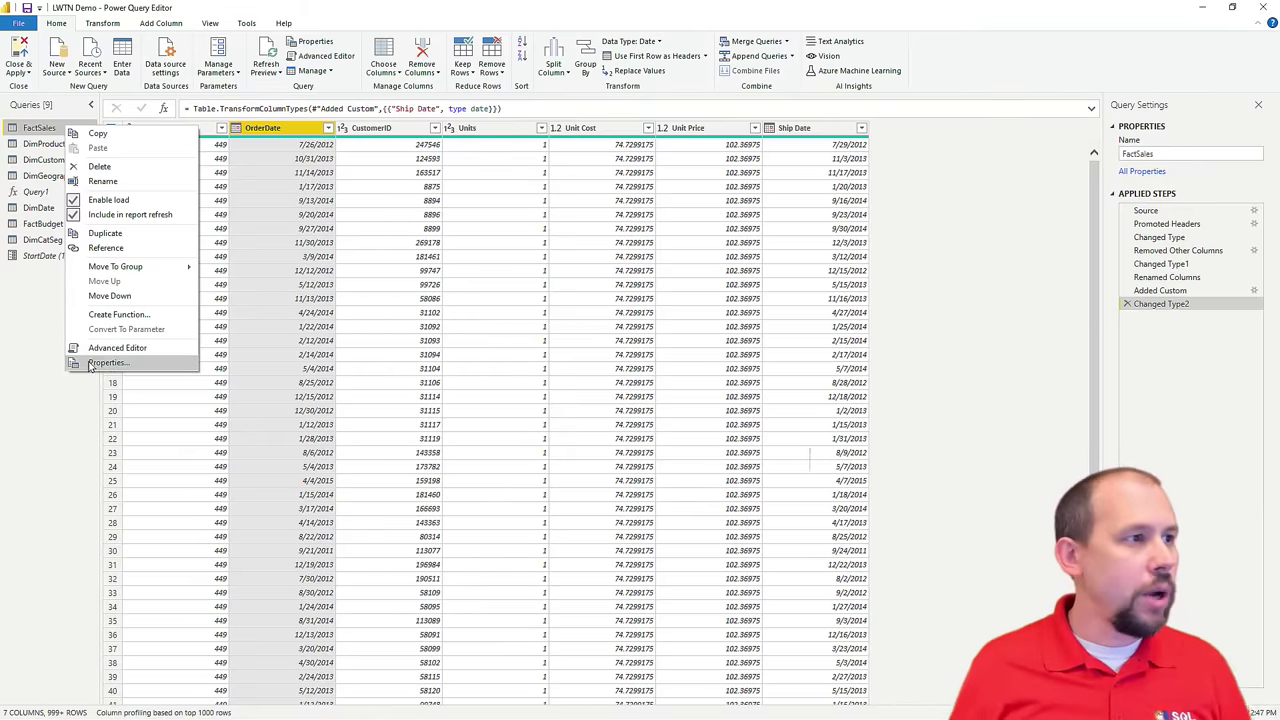
click(110, 233)
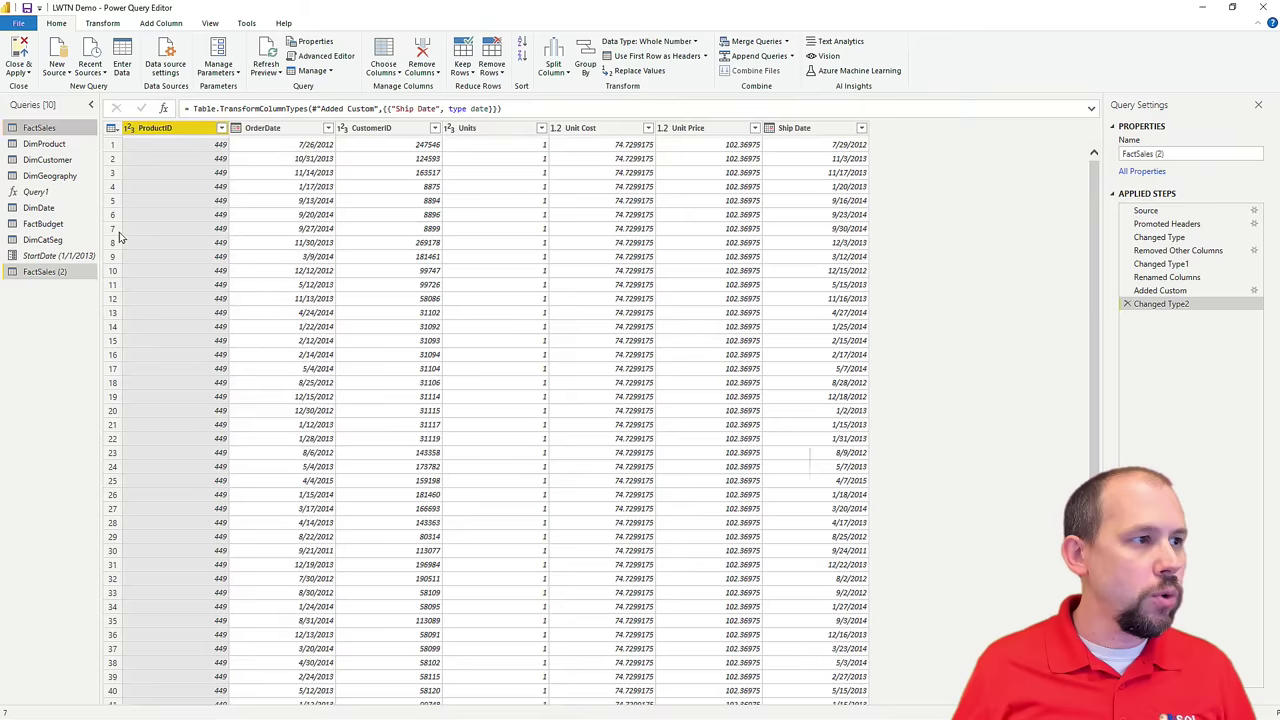
double_click(62, 272)
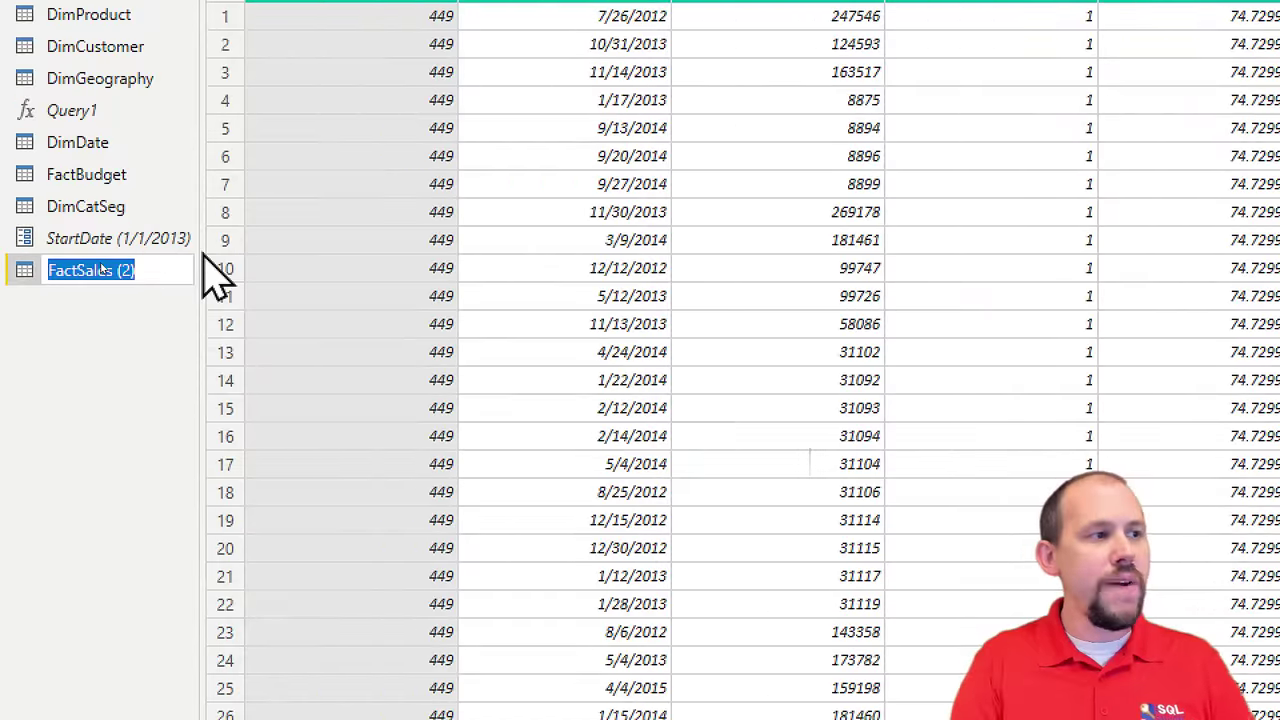
text(FactAggSales)
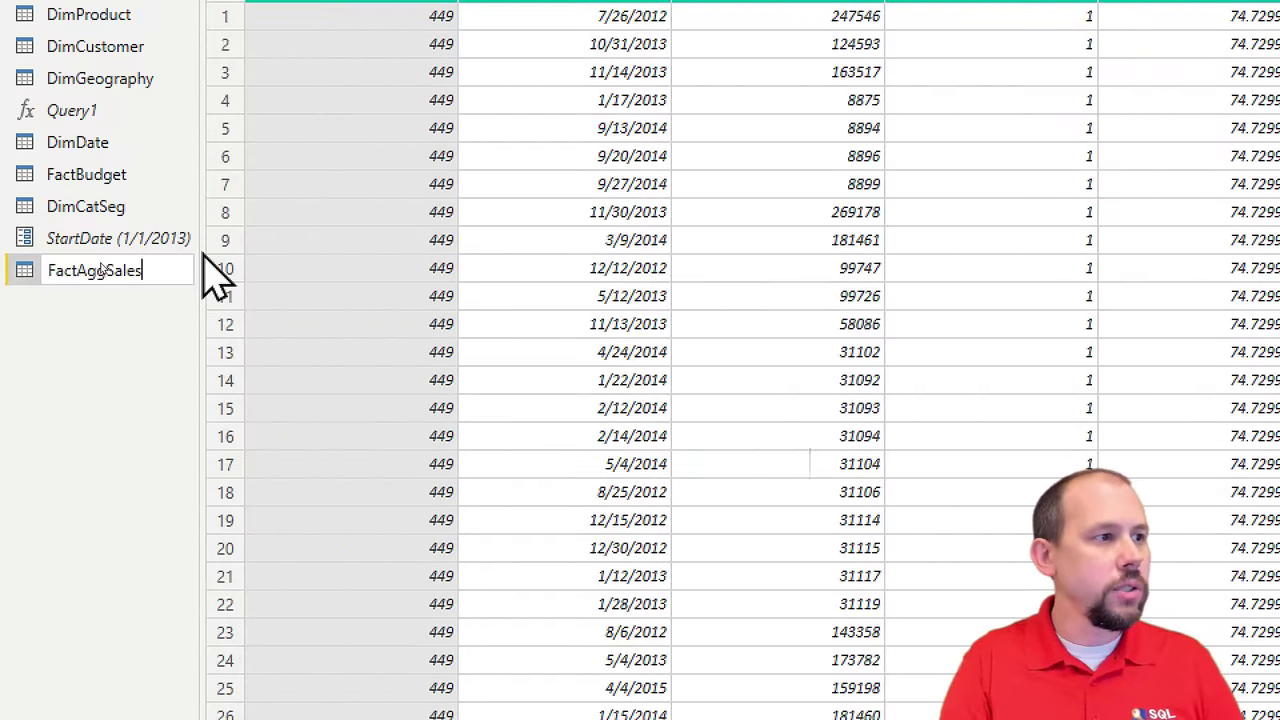
key(Return)
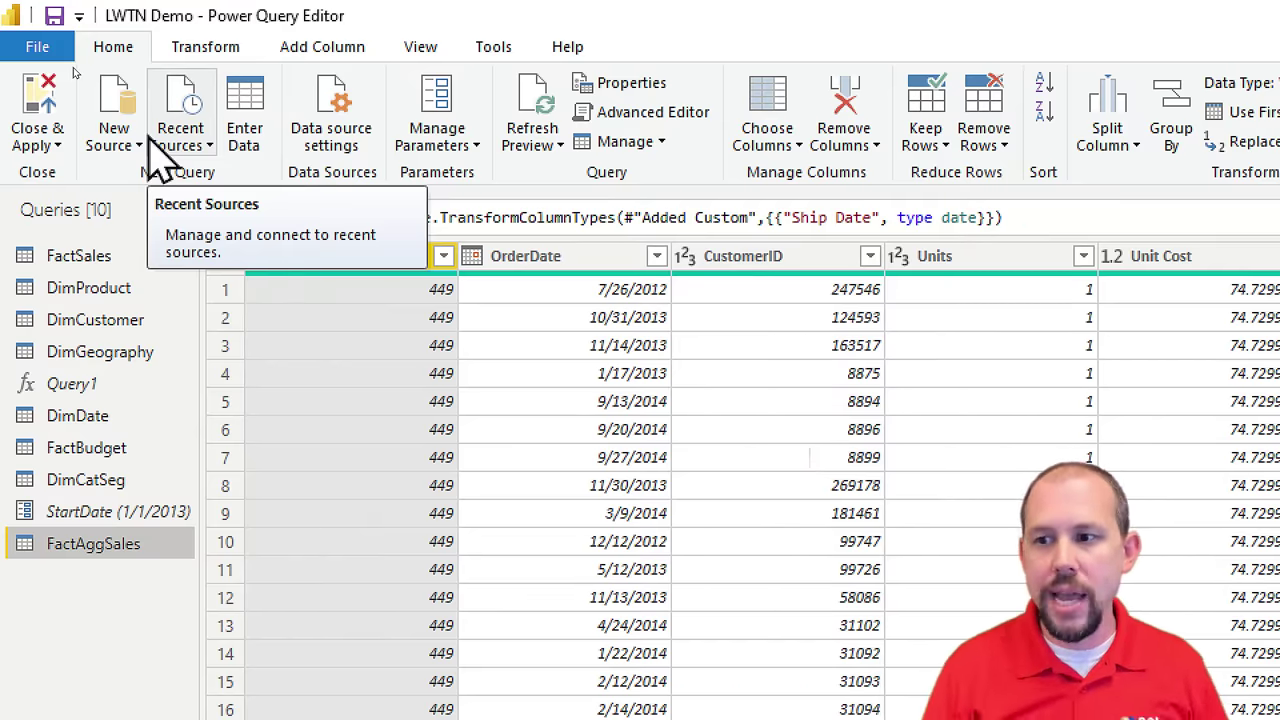
Step: Set up an advanced Group By on FactAggSales with ProductID and OrderDate as the grouping columns
click(212, 50)
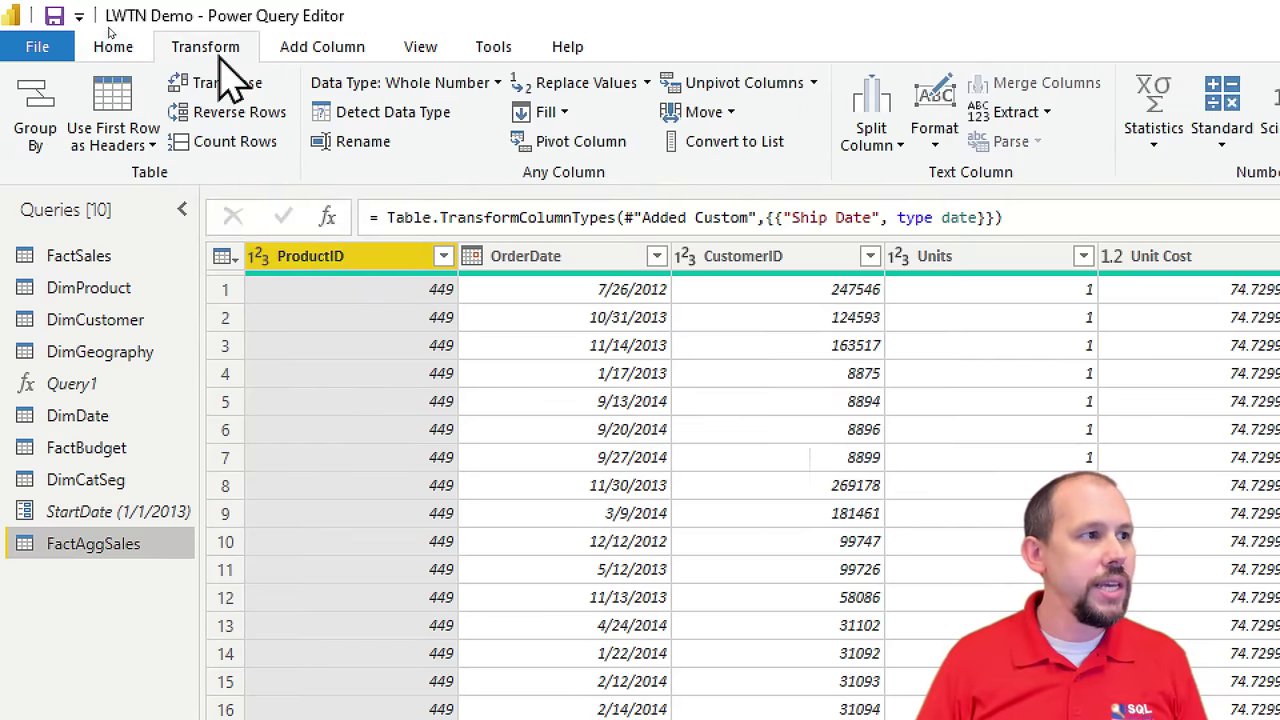
click(40, 104)
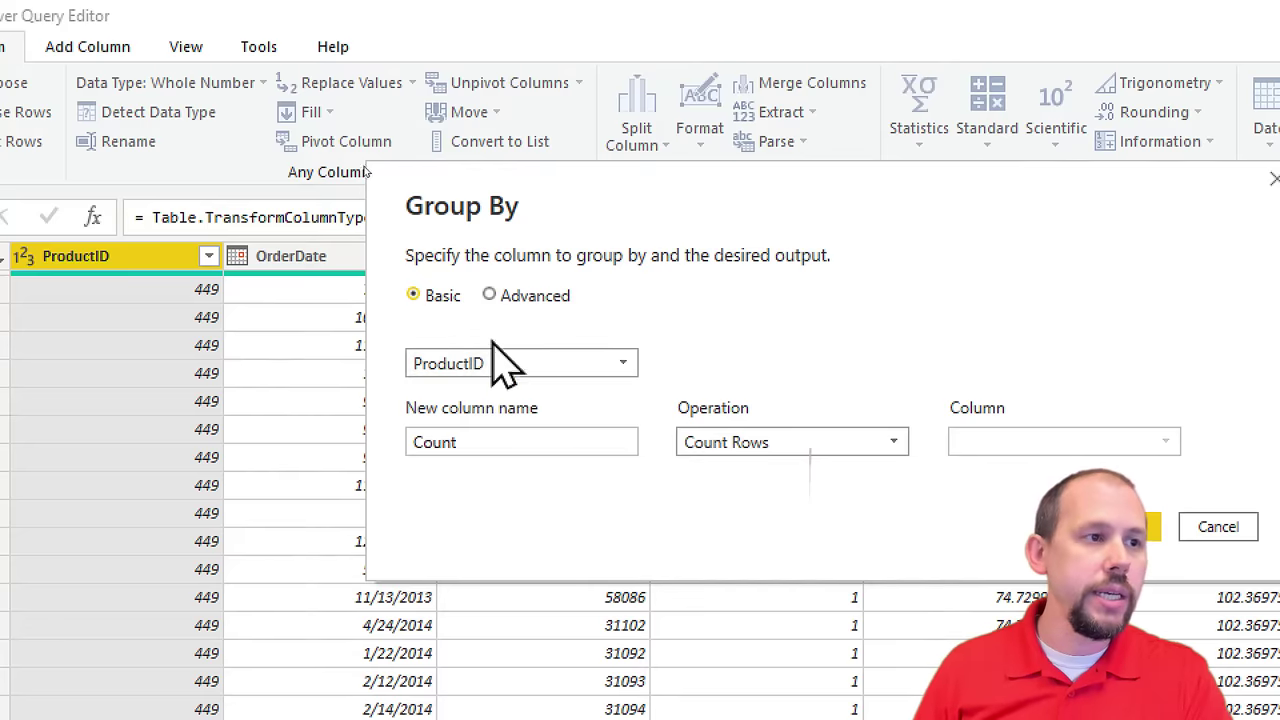
click(490, 296)
click(491, 410)
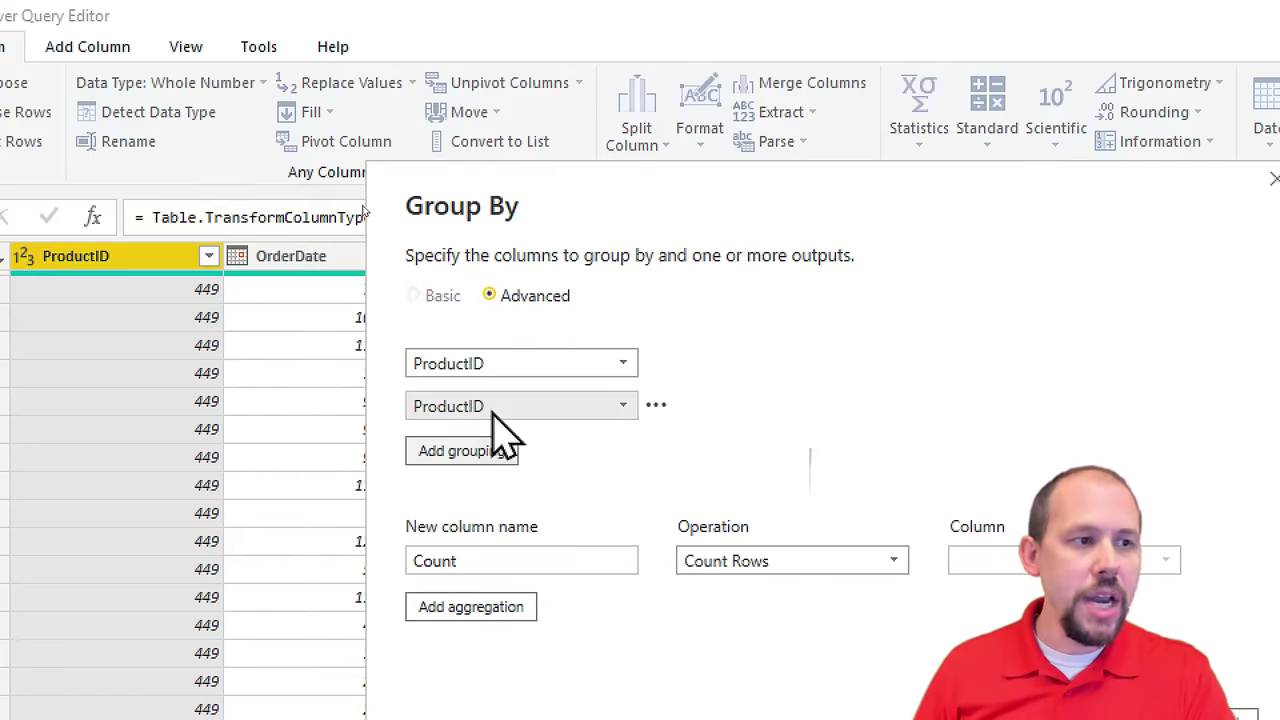
click(502, 410)
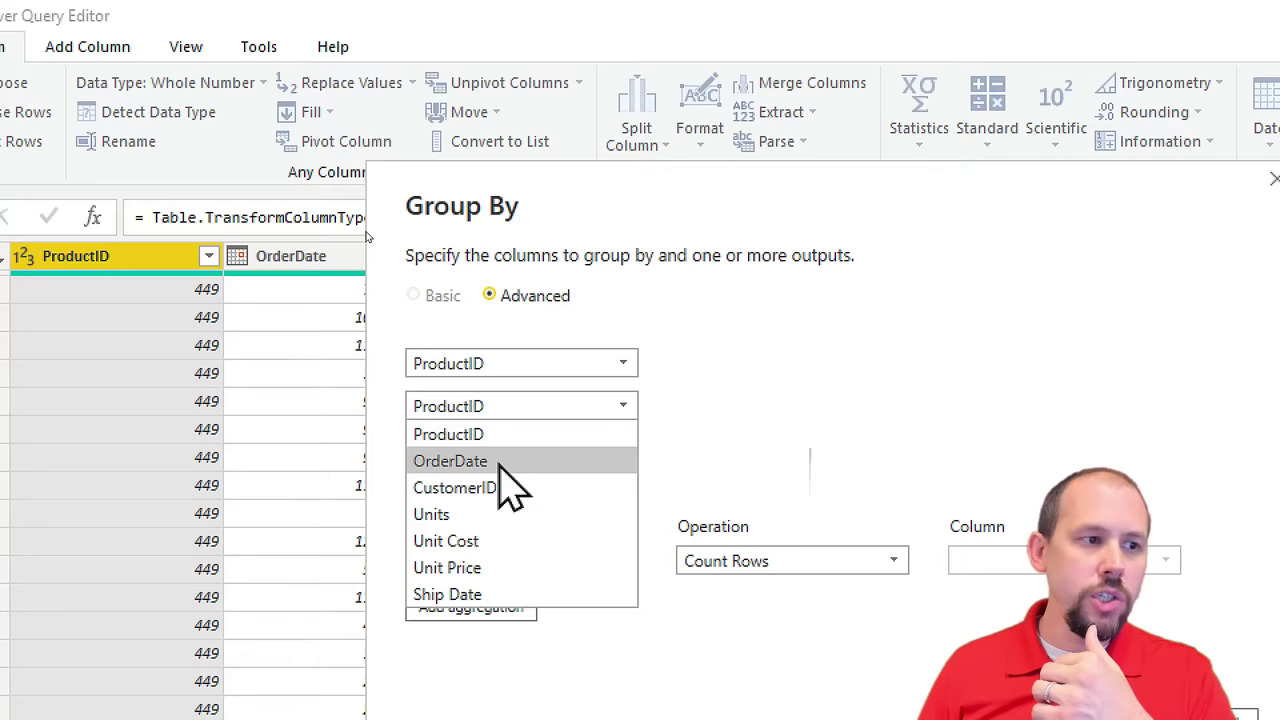
click(500, 463)
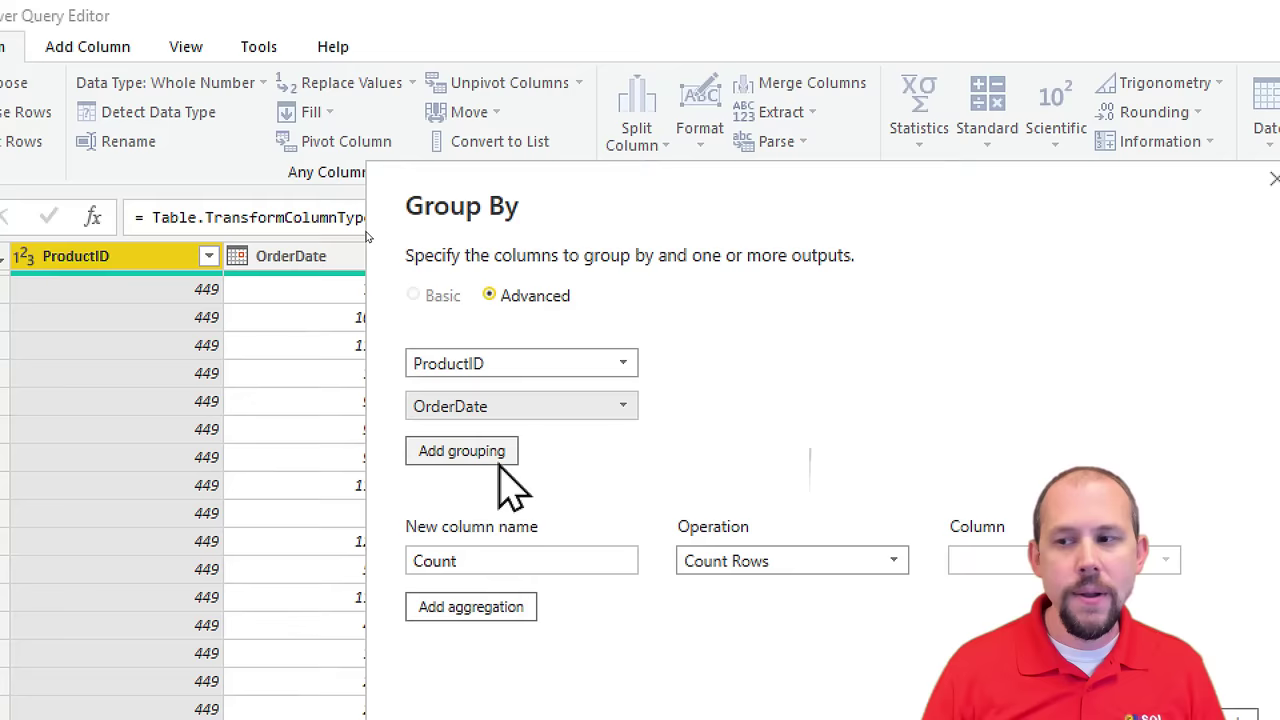
Step: Define the first aggregation as TotalSales, using the Sum operation on the Unit Price column
double_click(432, 562)
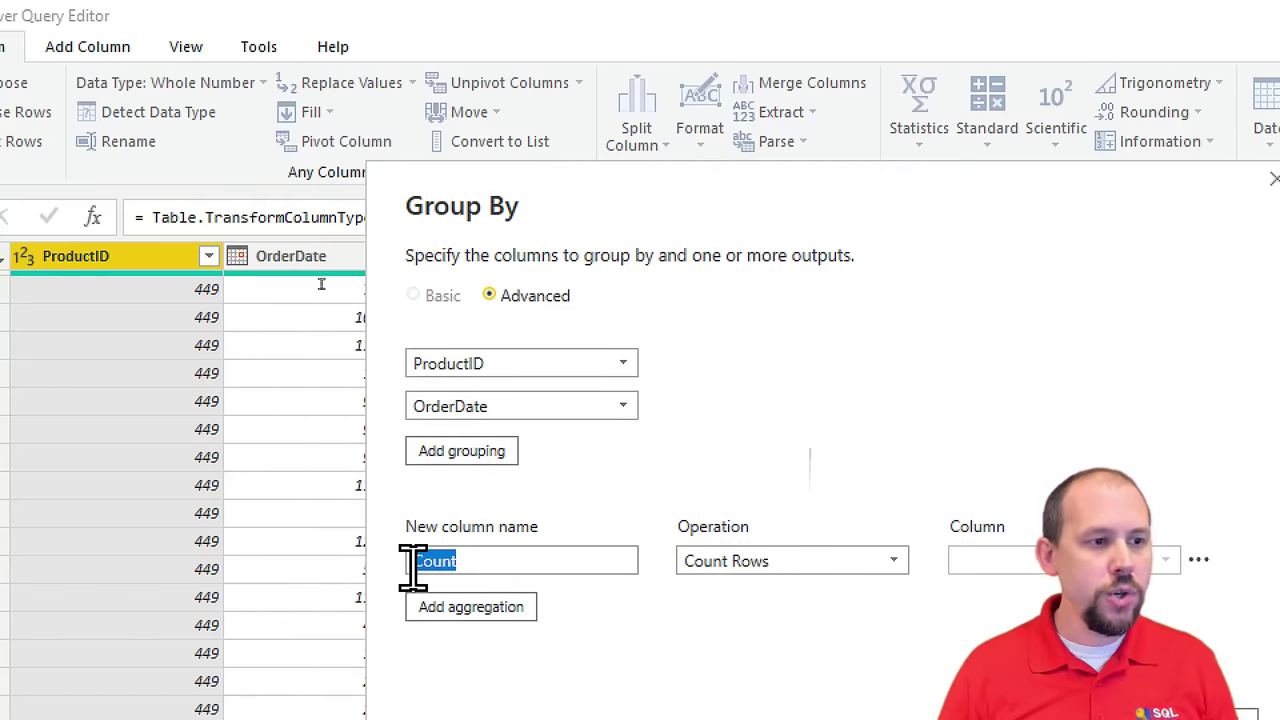
text(TotalSales)
key(Tab)
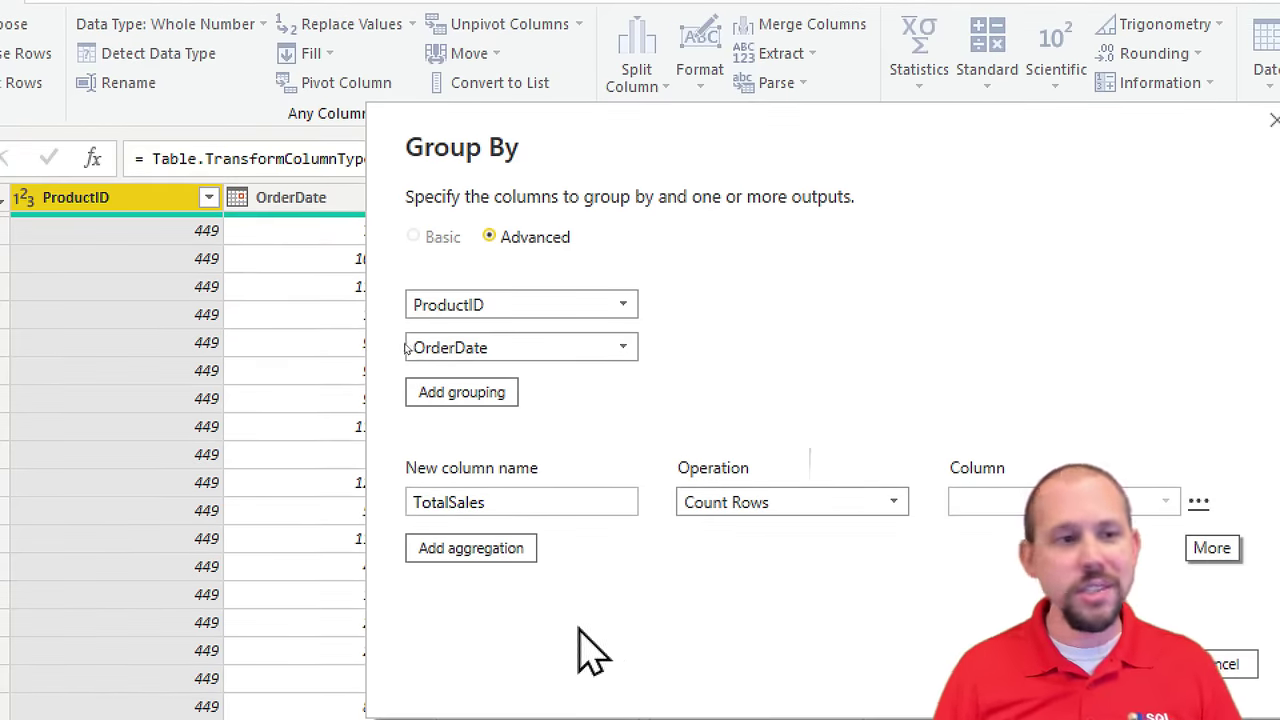
click(857, 505)
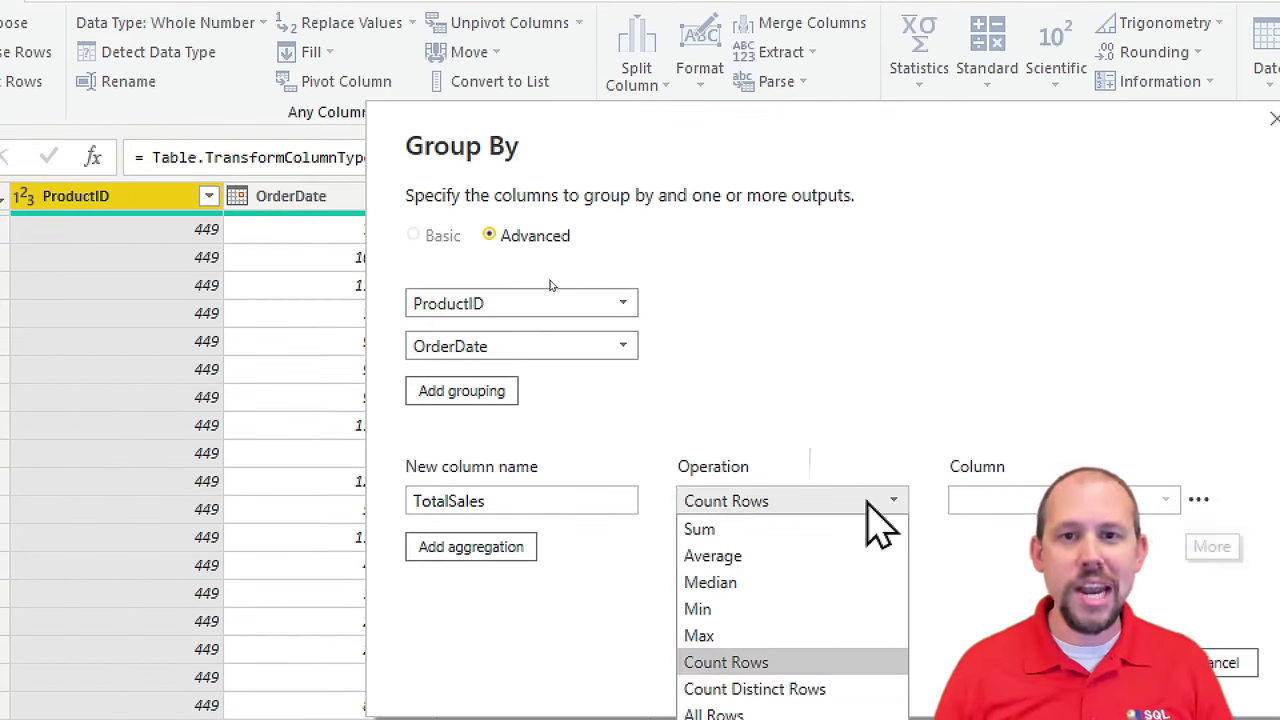
click(804, 530)
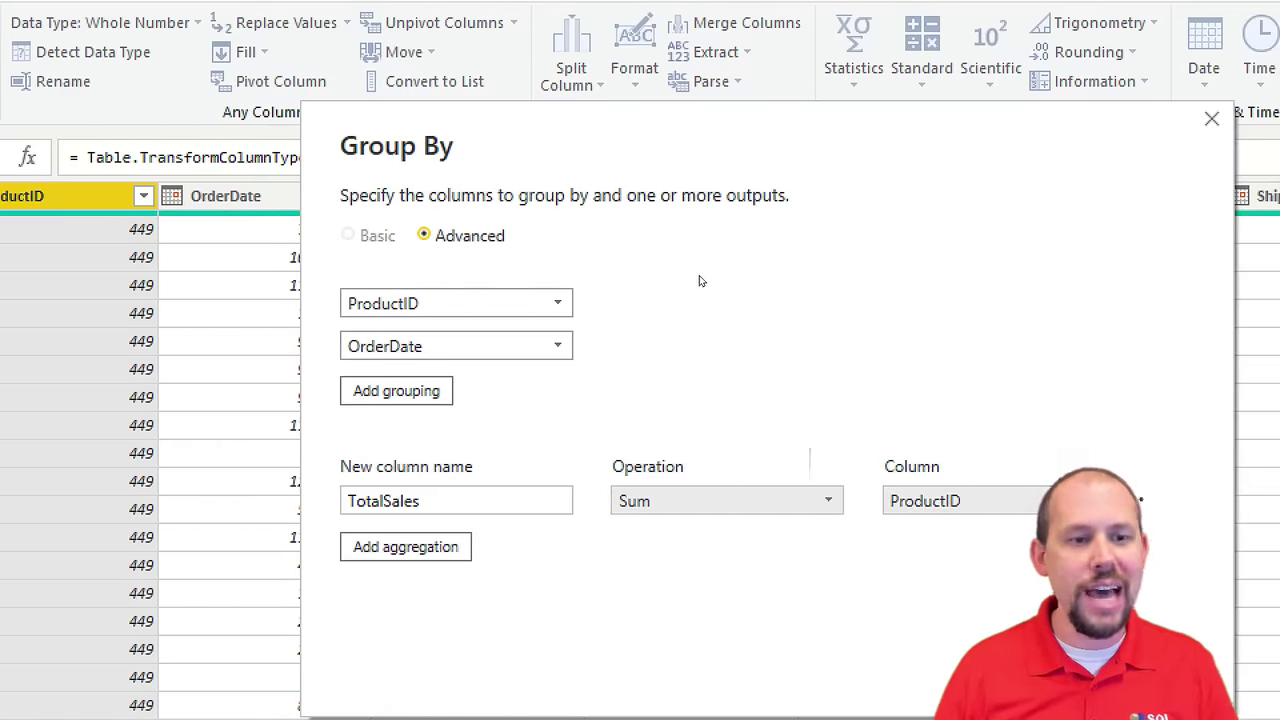
key(alt+Down)
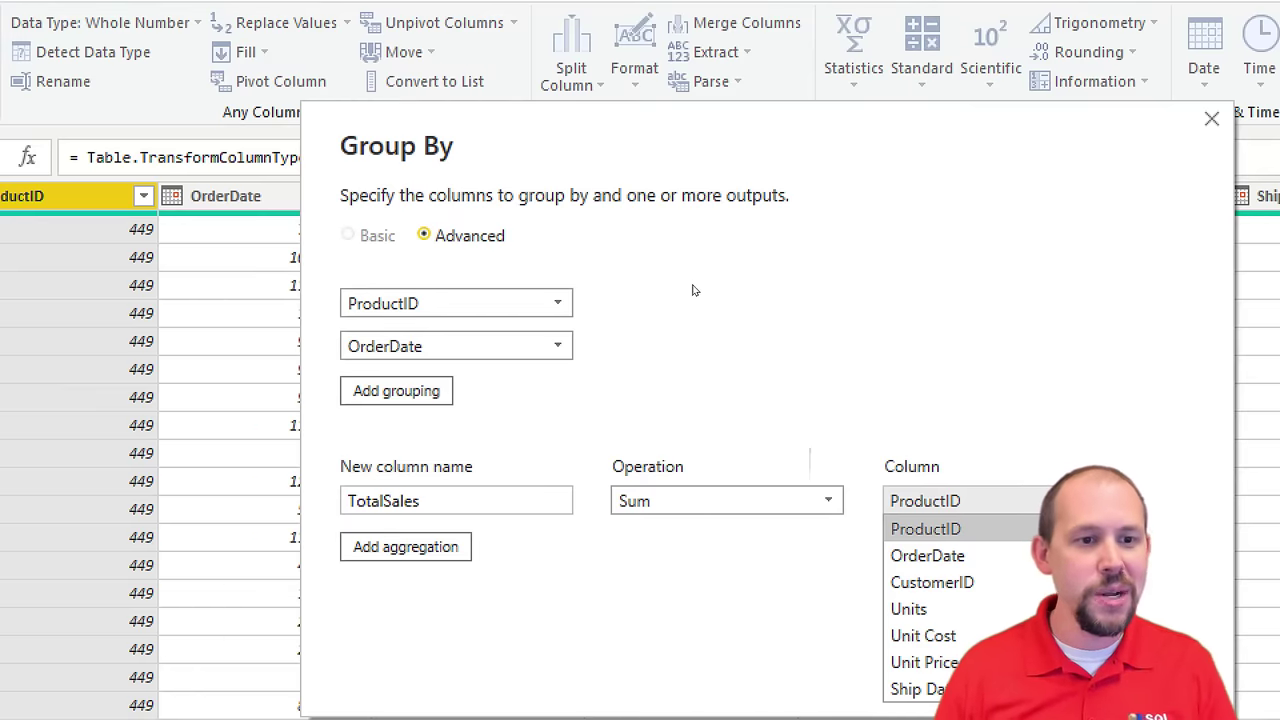
key(Down)
key(Down)
key(Down)
key(Down)
key(Down)
key(Down)
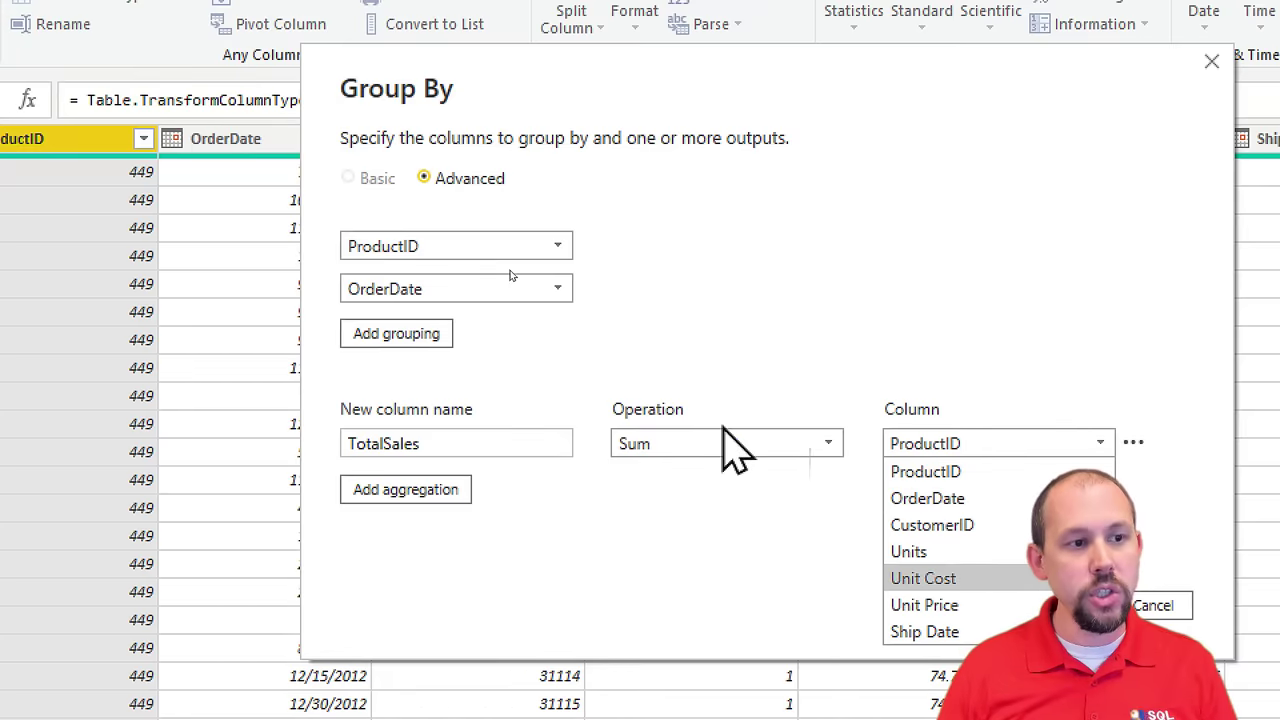
click(985, 605)
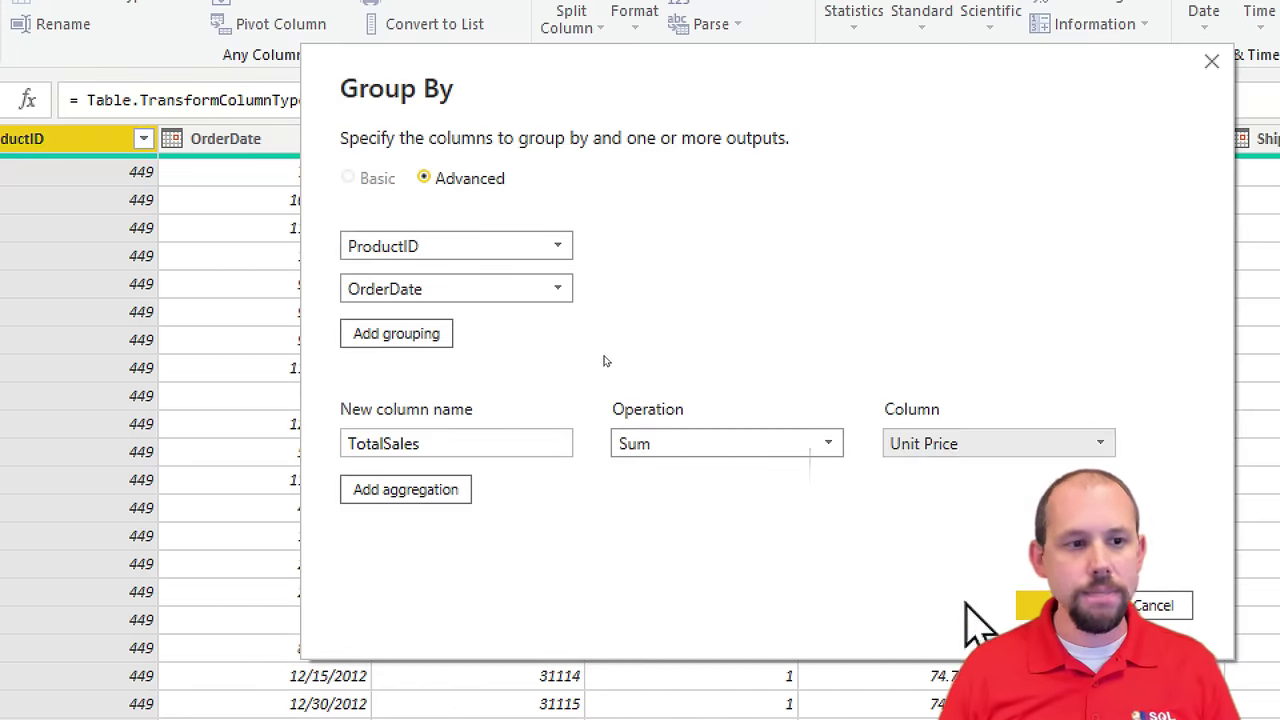
Step: Add a second aggregation named TotalCost that sums the Unit Cost column
click(420, 492)
click(480, 487)
text(total)
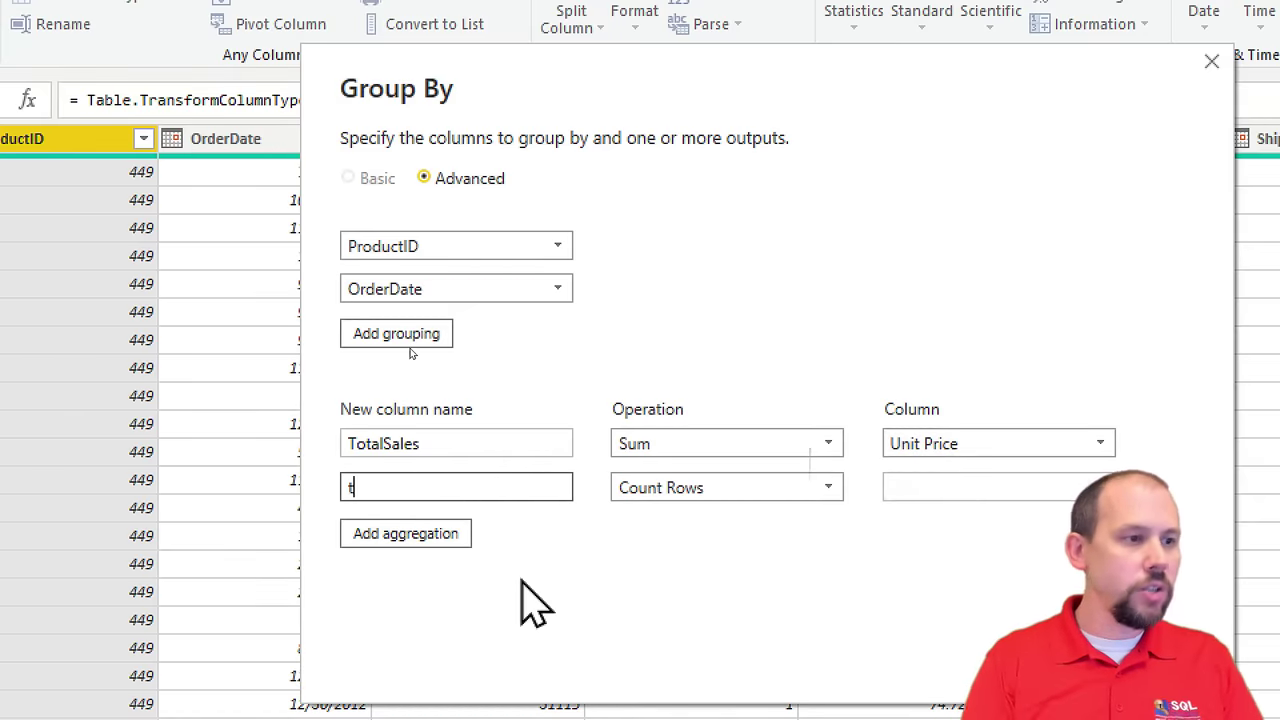
key(BackSpace)
key(BackSpace)
key(BackSpace)
key(BackSpace)
key(BackSpace)
text(TotalCost)
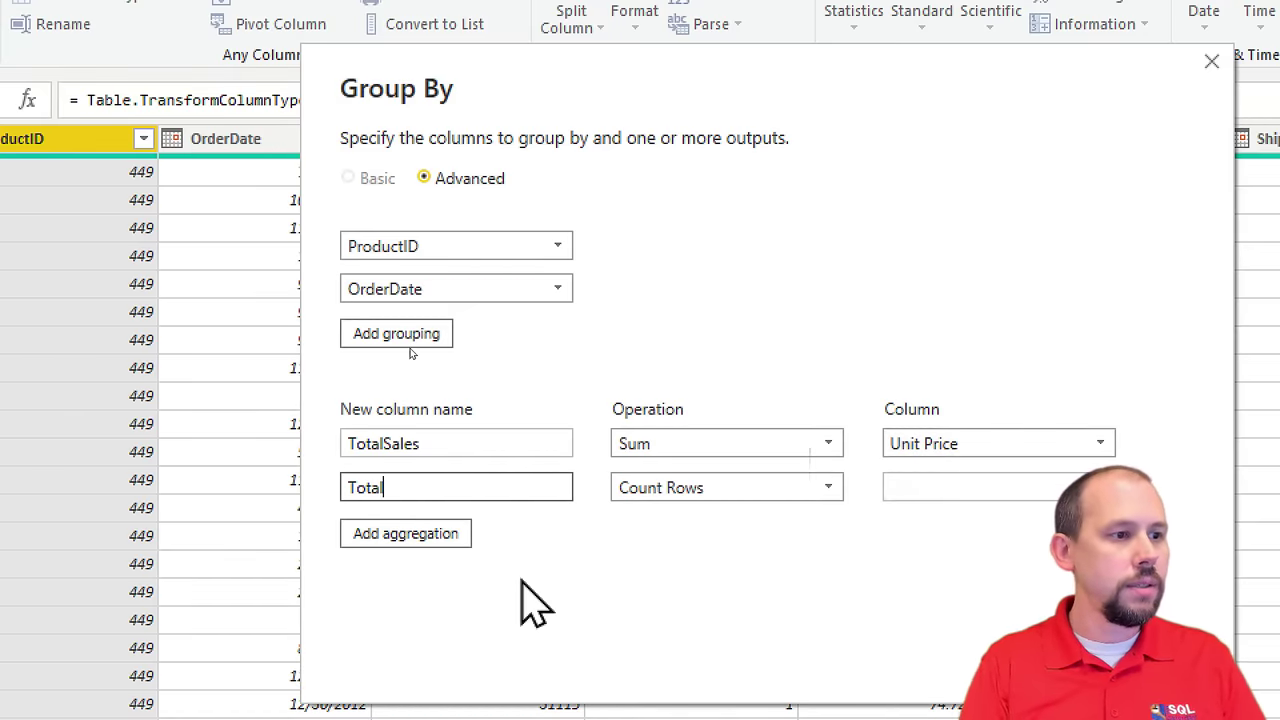
click(676, 489)
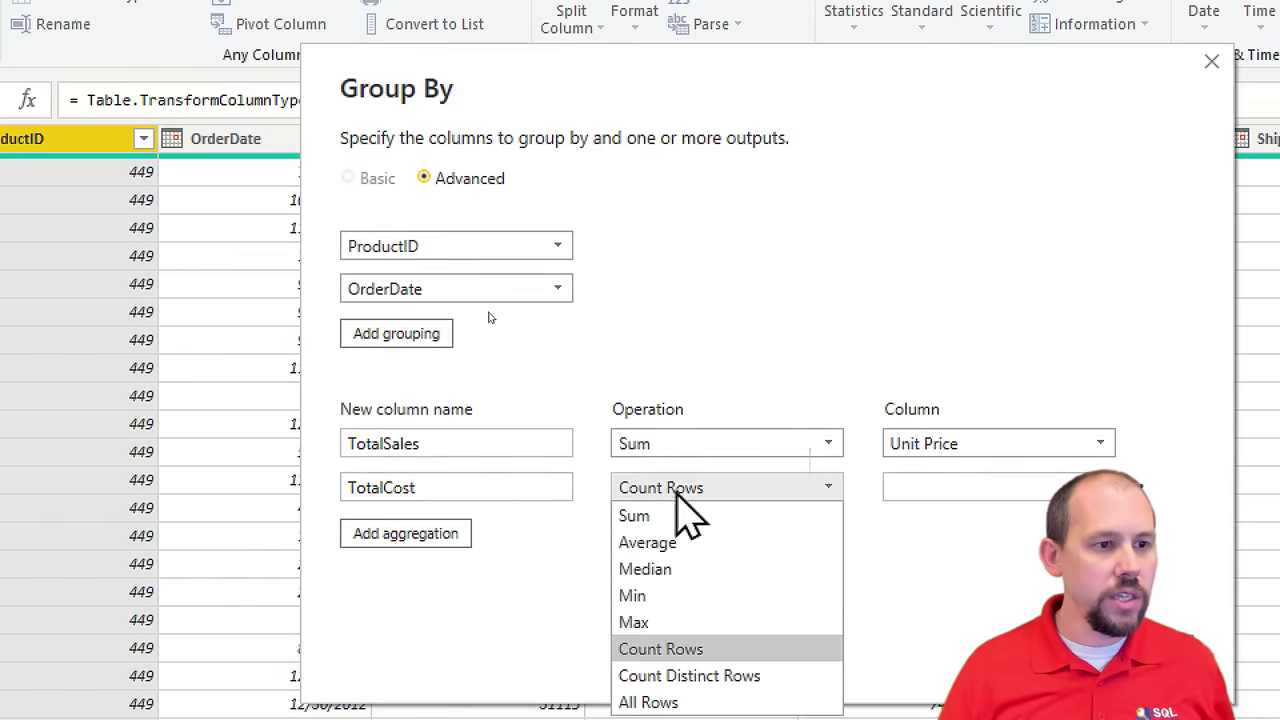
click(665, 516)
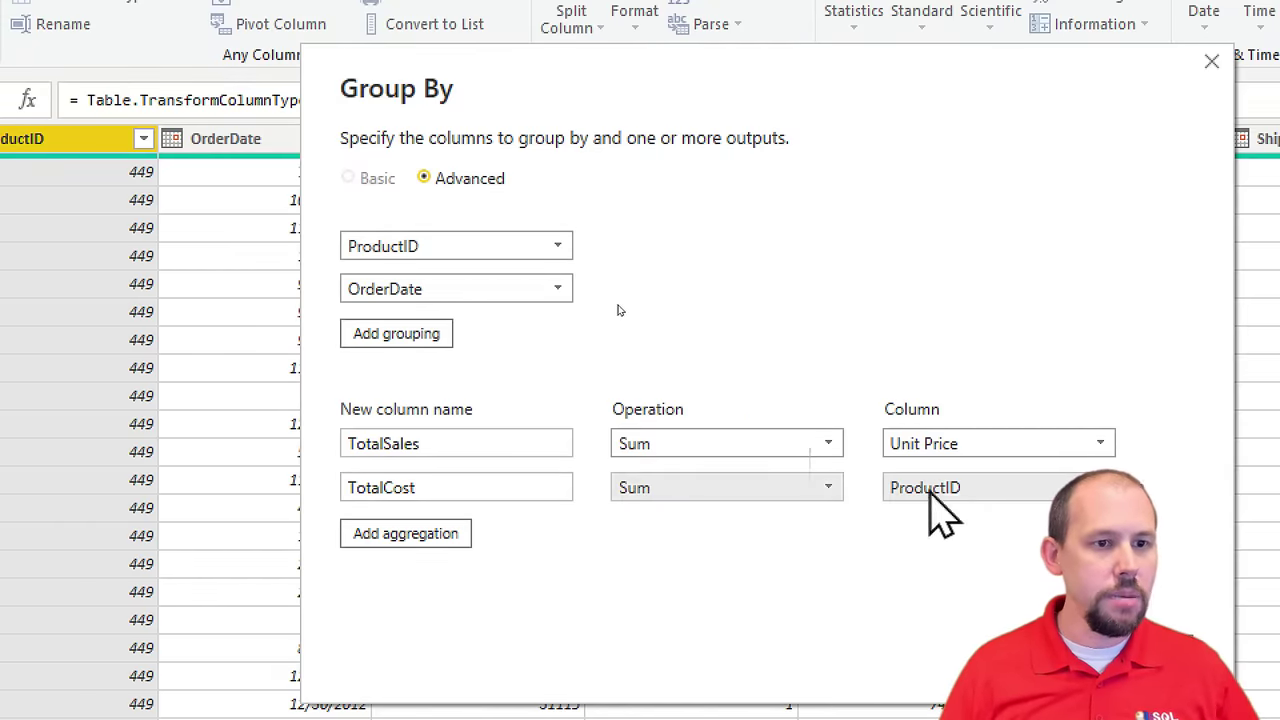
click(935, 489)
click(930, 621)
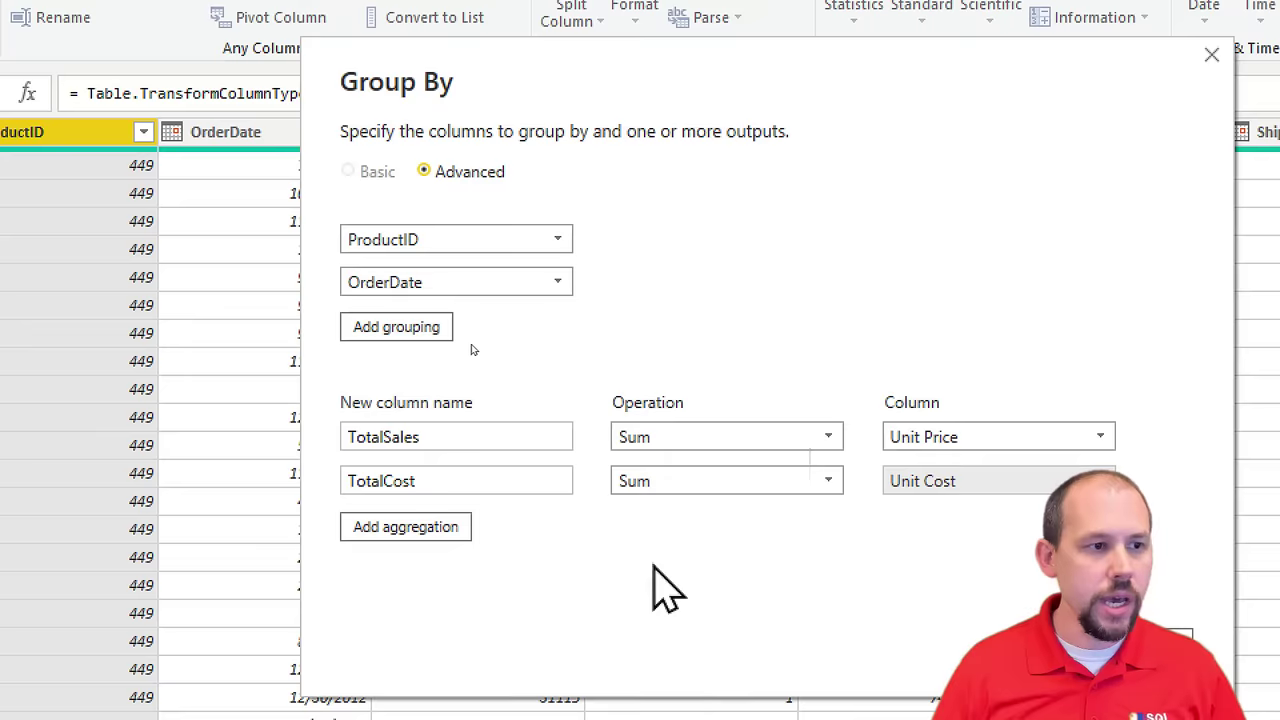
Step: Add a third aggregation named TotalTransactions using Count Rows, and apply the grouping
click(418, 535)
click(430, 517)
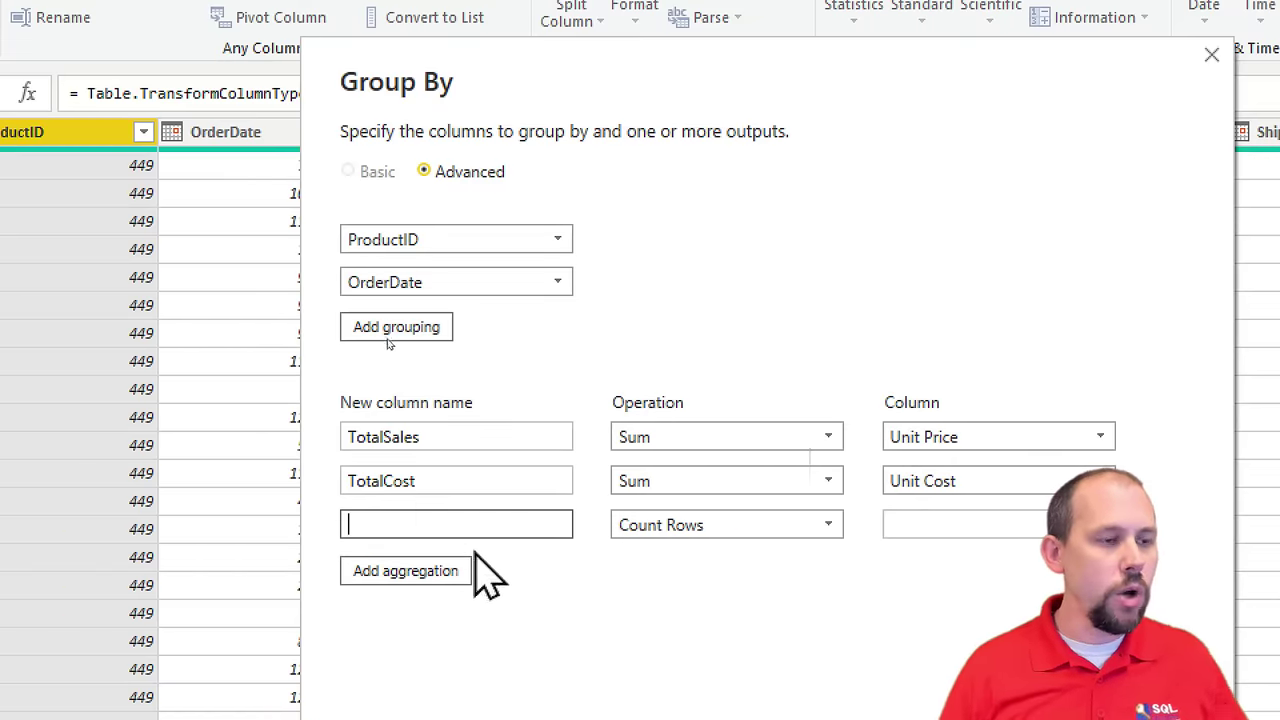
text(TotalTransact)
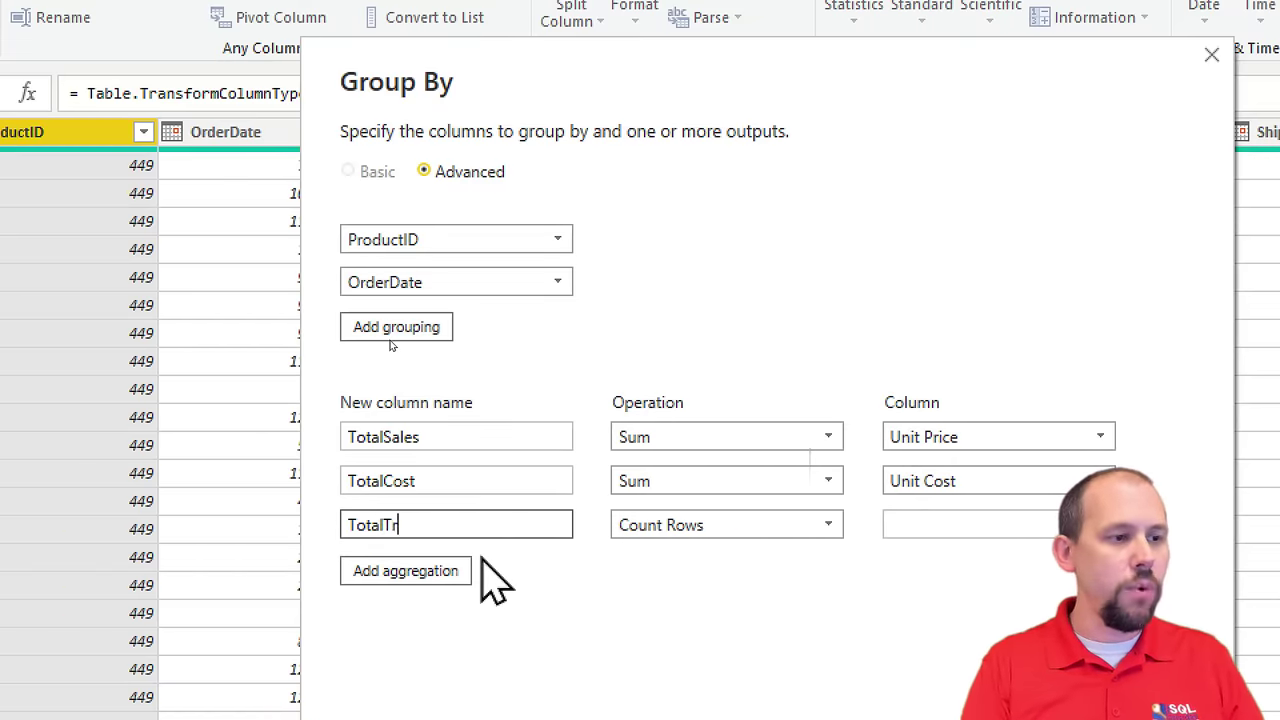
text(ions)
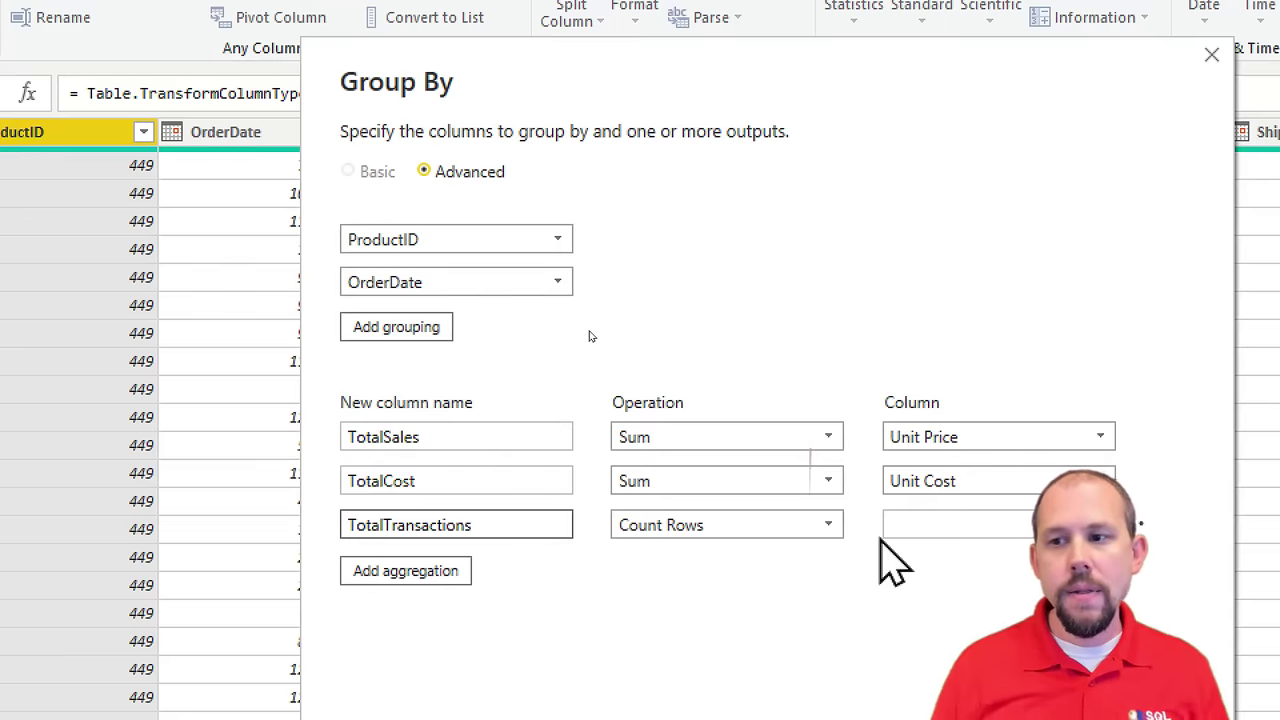
key(Return)
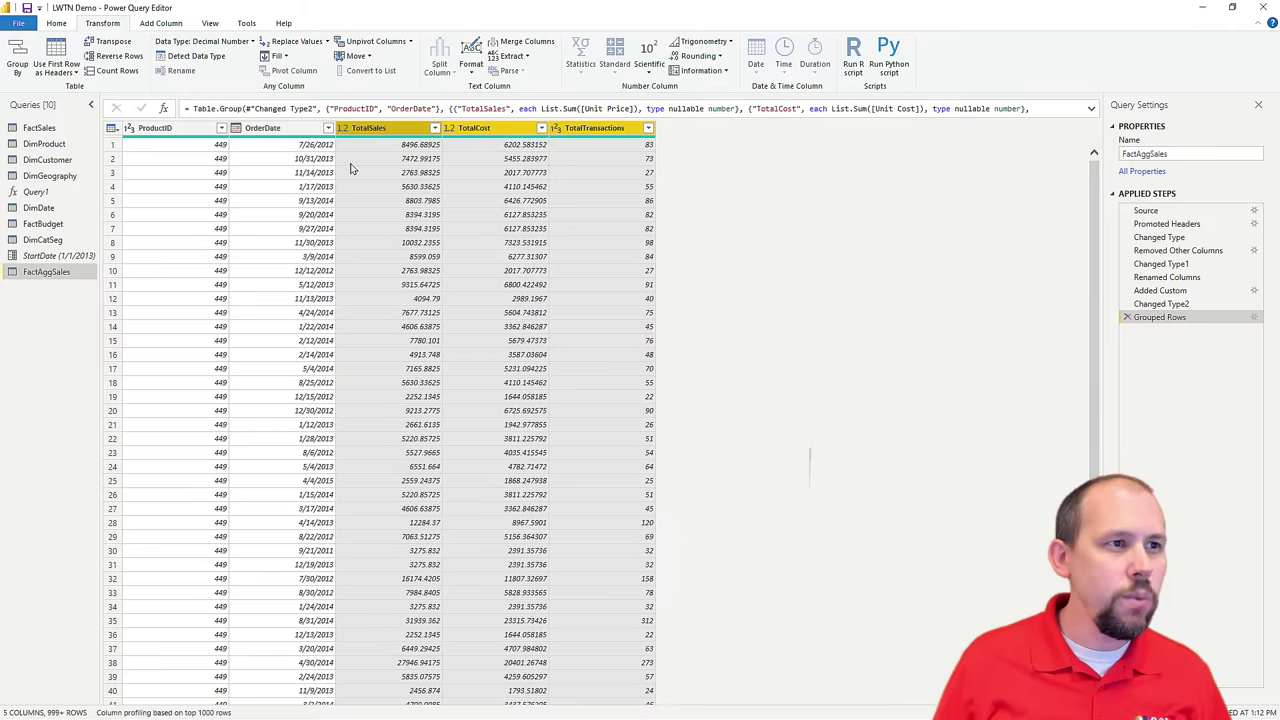
Step: Apply the query changes to the model and compare the FactSales and FactAggSales row counts in the table data
click(62, 24)
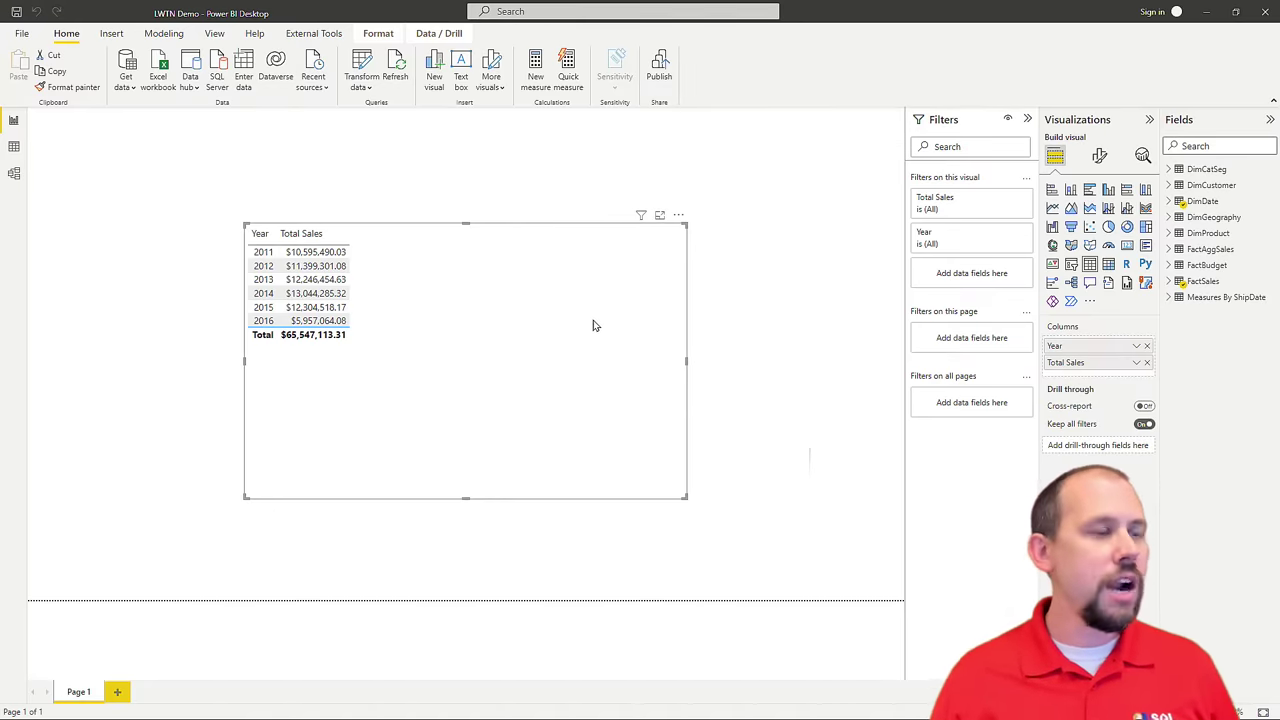
click(14, 147)
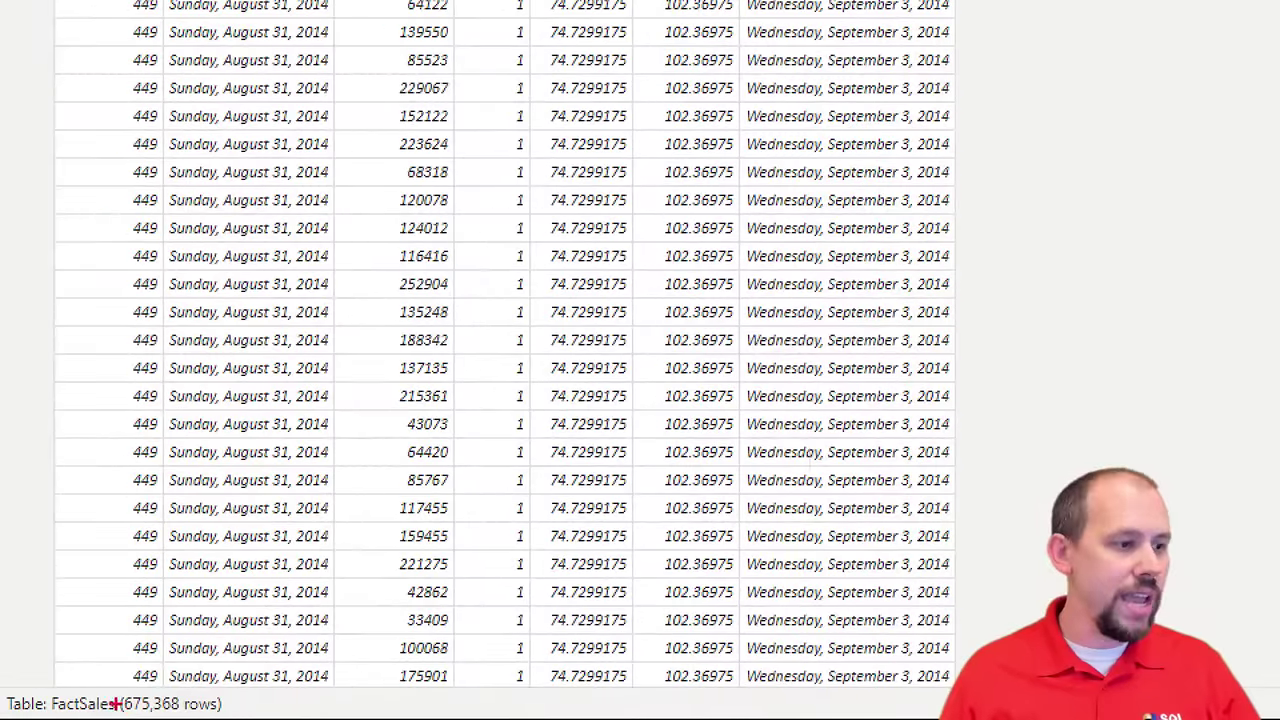
mouse_move(102, 686)
mouse_down()
mouse_move(175, 718)
mouse_move(246, 718)
mouse_move(451, 530)
mouse_up()
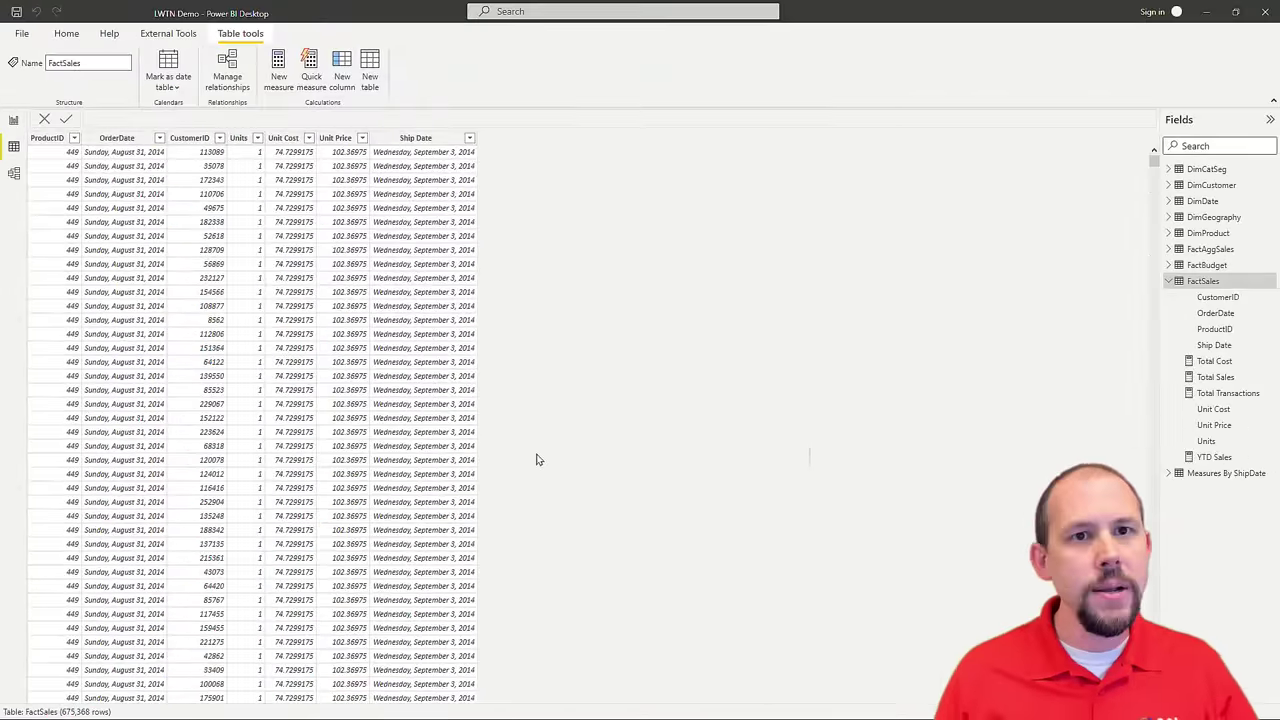
click(1212, 251)
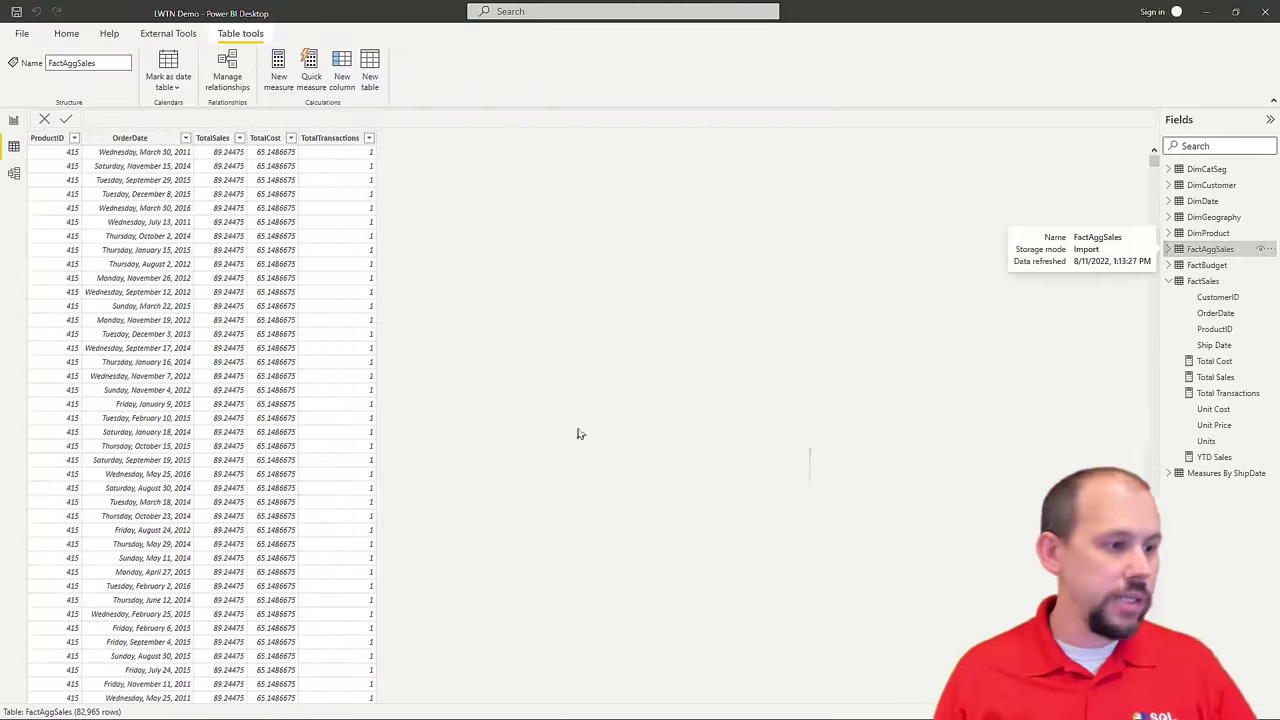